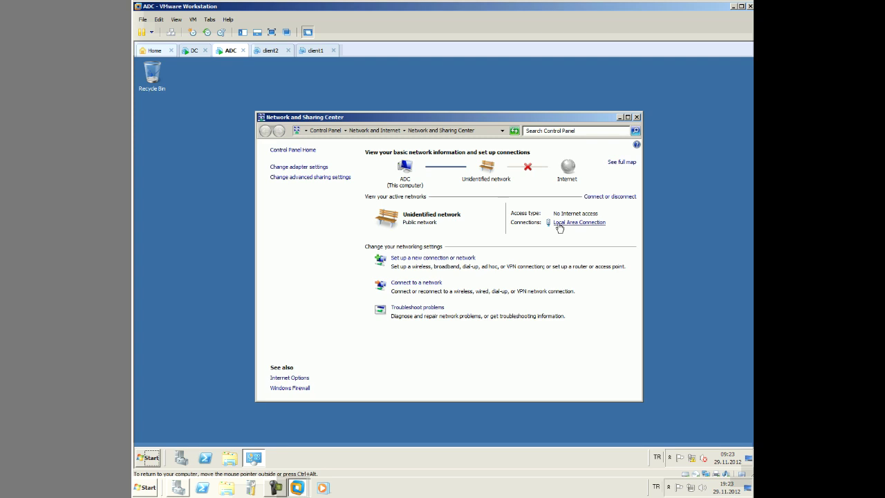
Give the ADC's Local Area Connection static IPv4 192.168.10.2, mask 255.255.255.0 and DNS 192.168.10.1
click(562, 223)
click(389, 336)
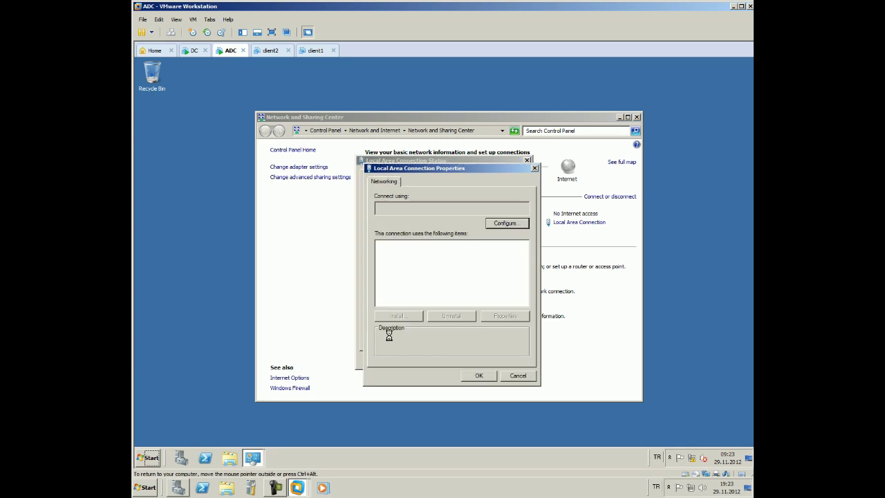
double_click(467, 277)
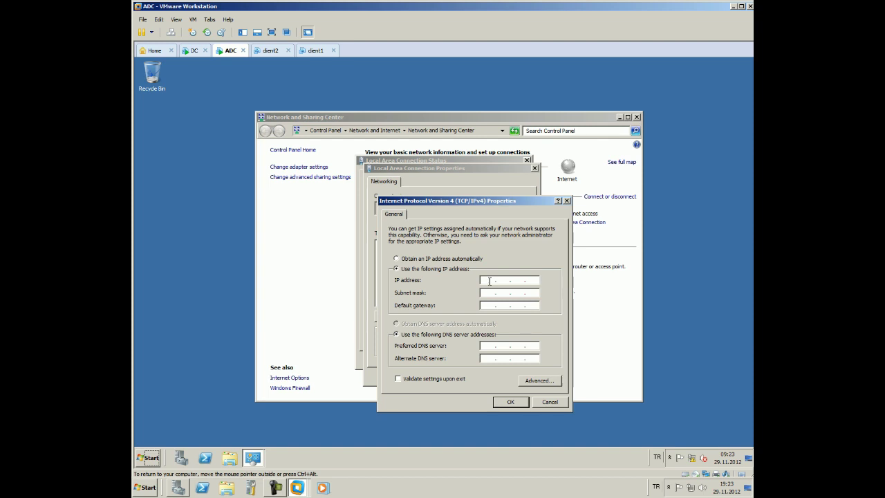
click(490, 280)
text(168 . 168)
key(BackSpace)
key(BackSpace)
key(BackSpace)
key(BackSpace)
key(BackSpace)
key(BackSpace)
key(BackSpace)
text(192 . 168 . 10)
key(Tab)
key(Tab)
key(Tab)
key(Tab)
text(192 . 168 . 10)
click(510, 402)
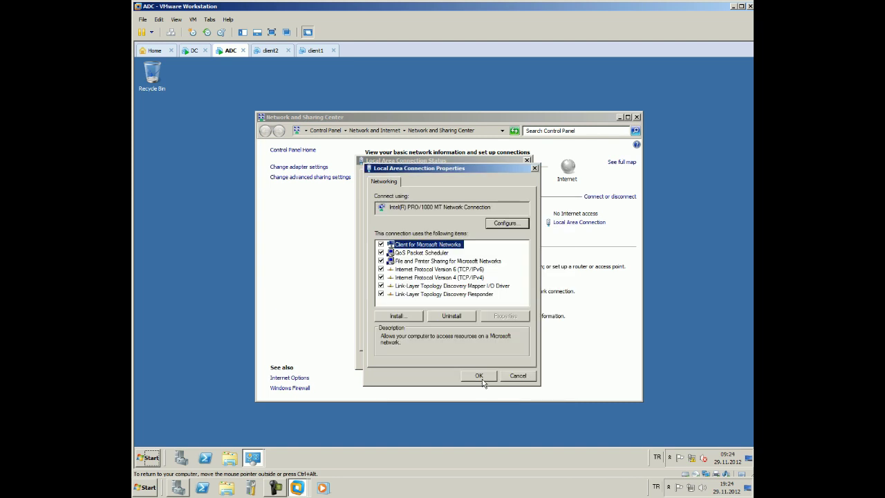
click(483, 378)
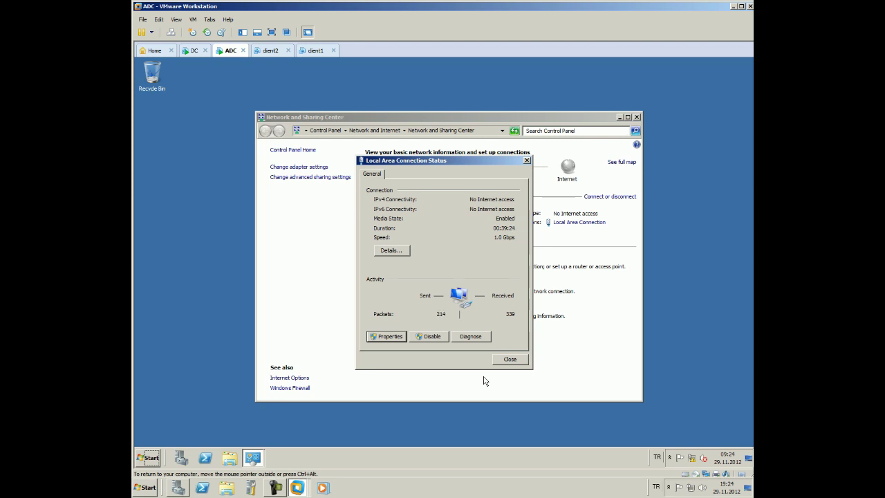
Disable and then re-enable the Local Area Connection from the Network and Sharing Center's adapter list
click(510, 358)
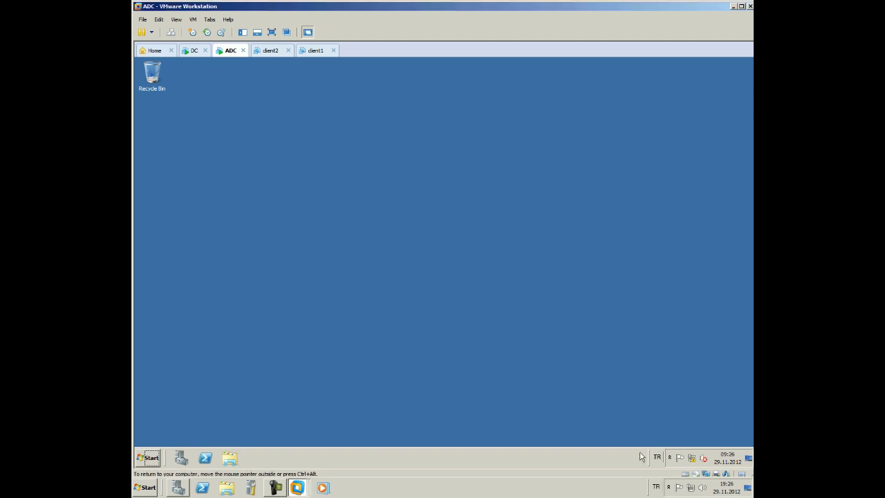
click(692, 458)
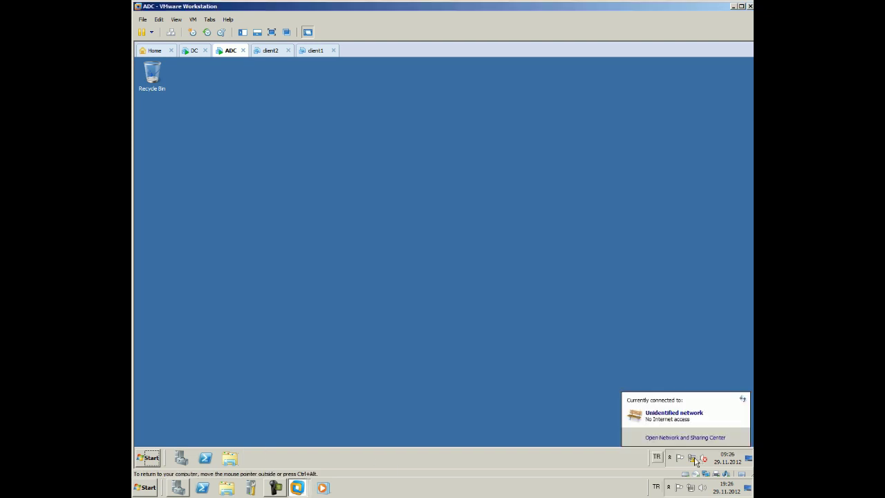
right_click(692, 458)
click(697, 451)
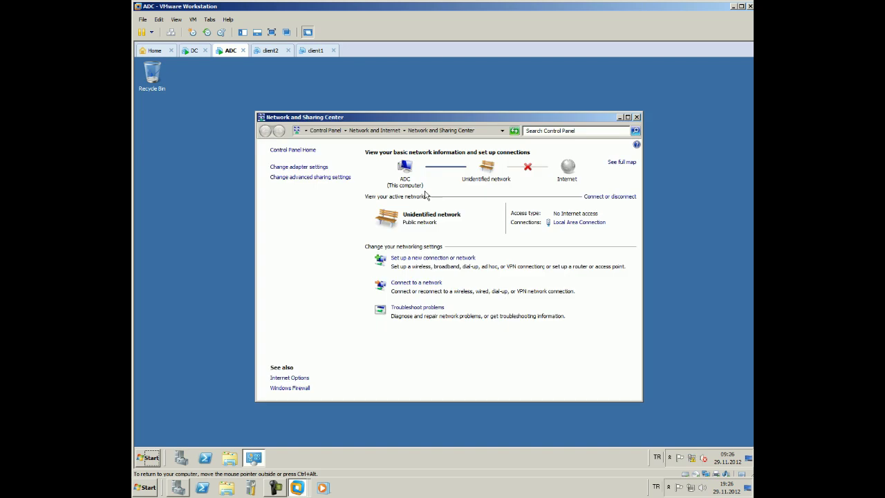
click(304, 167)
right_click(317, 170)
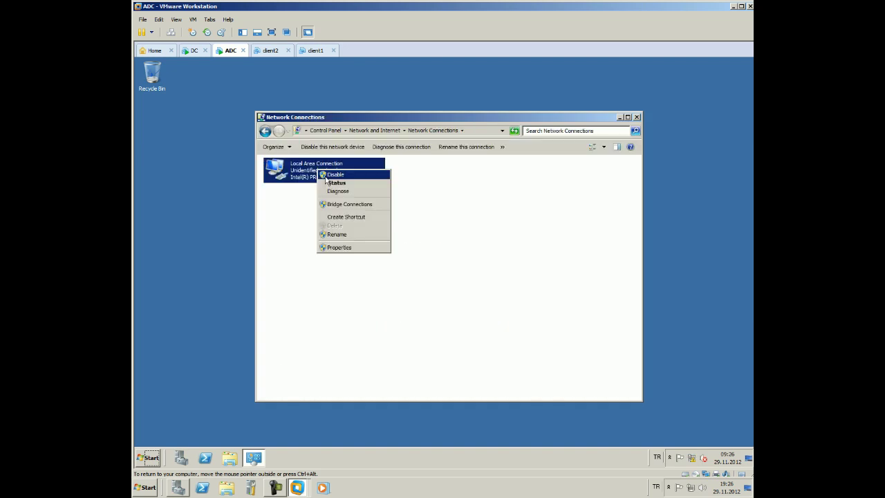
click(329, 176)
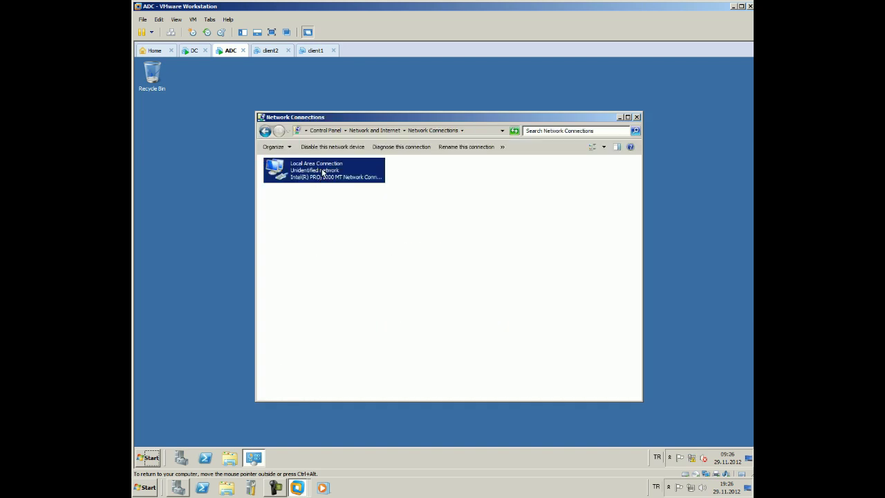
right_click(322, 170)
click(337, 175)
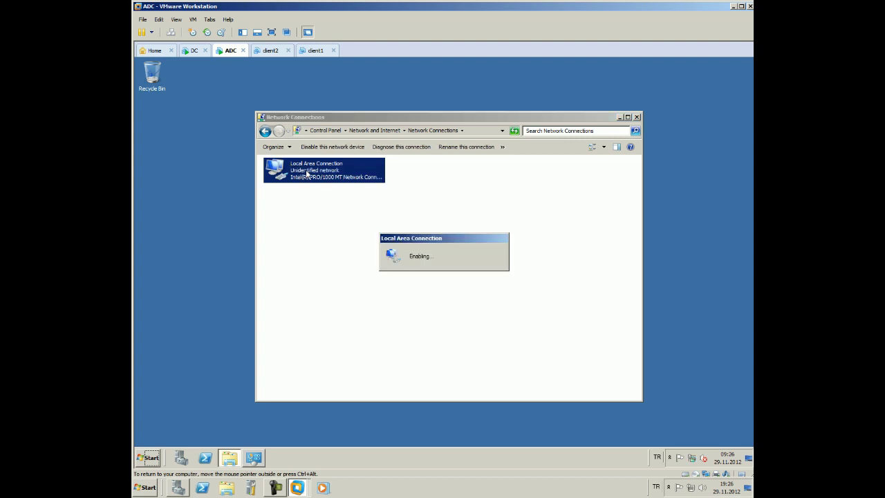
Check the connection's details to confirm address 192.168.10.2 and DNS server 192.168.10.1
right_click(307, 171)
click(319, 190)
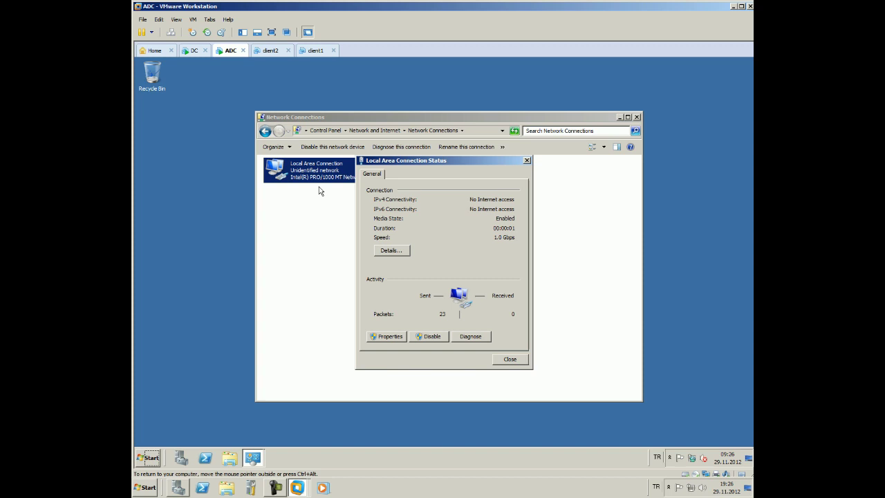
click(396, 253)
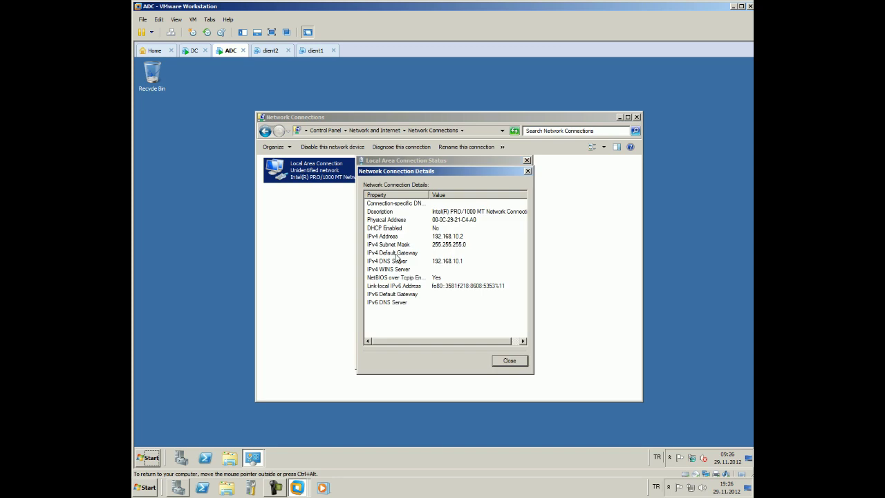
click(509, 356)
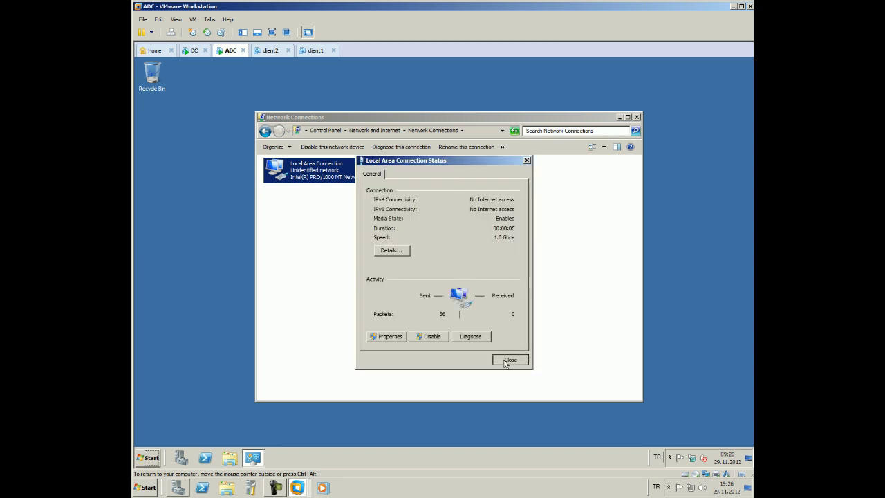
click(509, 357)
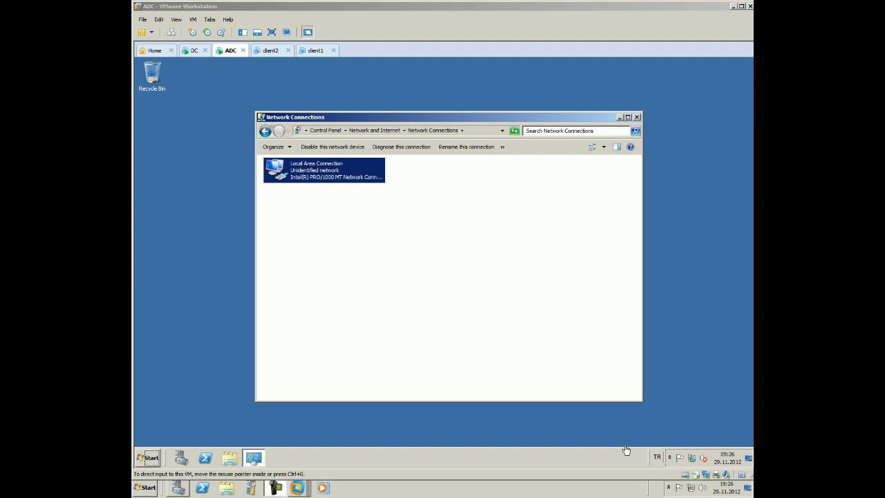
click(148, 457)
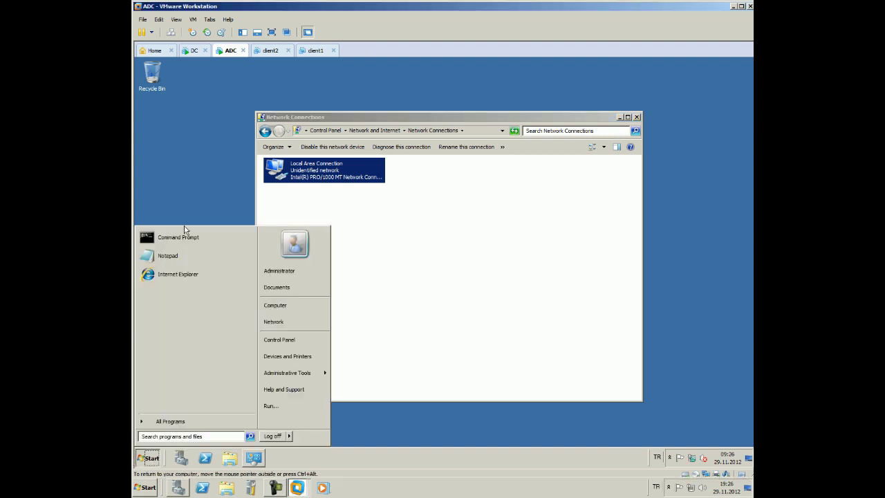
click(186, 235)
text(pin)
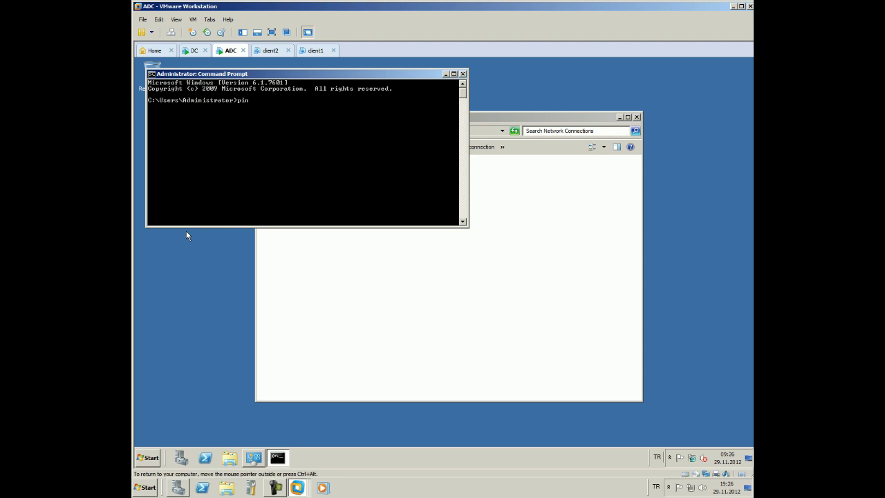
text(g 192.168.10.1)
key(Return)
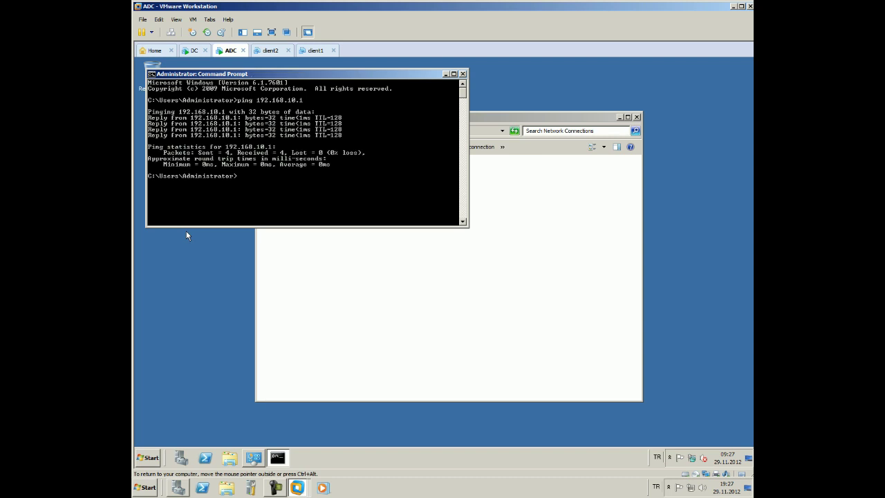
text(exit)
key(Return)
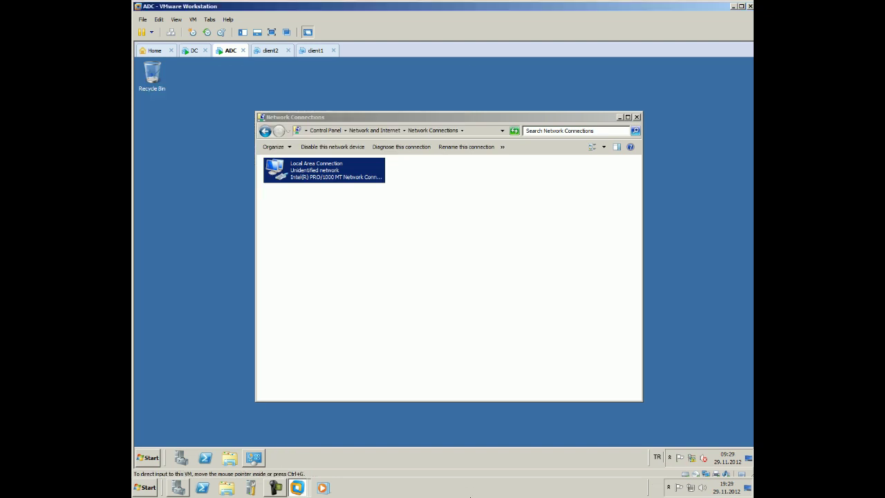
Run dcpromo from the Start menu's Run box to launch the AD DS Installation Wizard
click(153, 456)
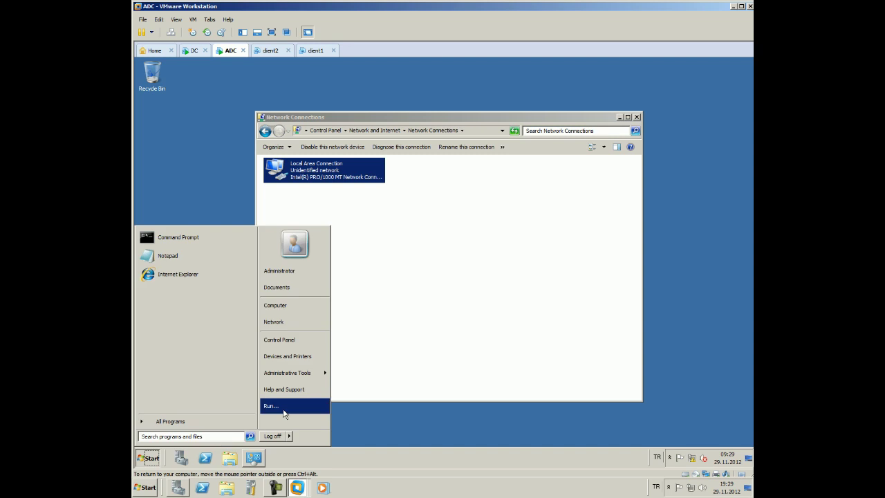
click(283, 407)
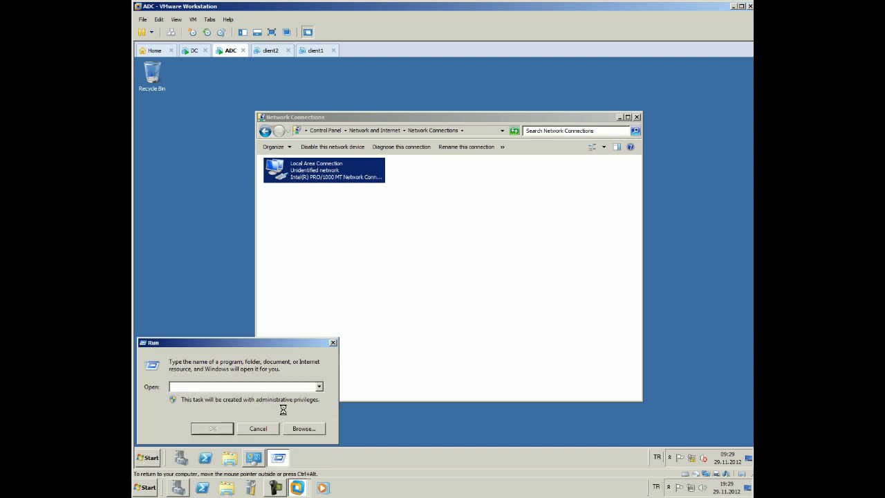
text(dcpromo)
key(Return)
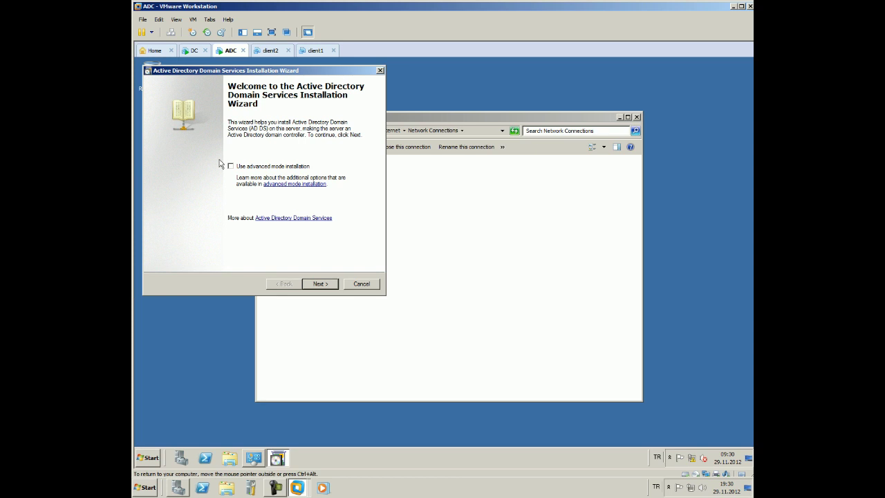
Pass the welcome and compatibility pages and choose to add a controller to an existing forest
click(316, 282)
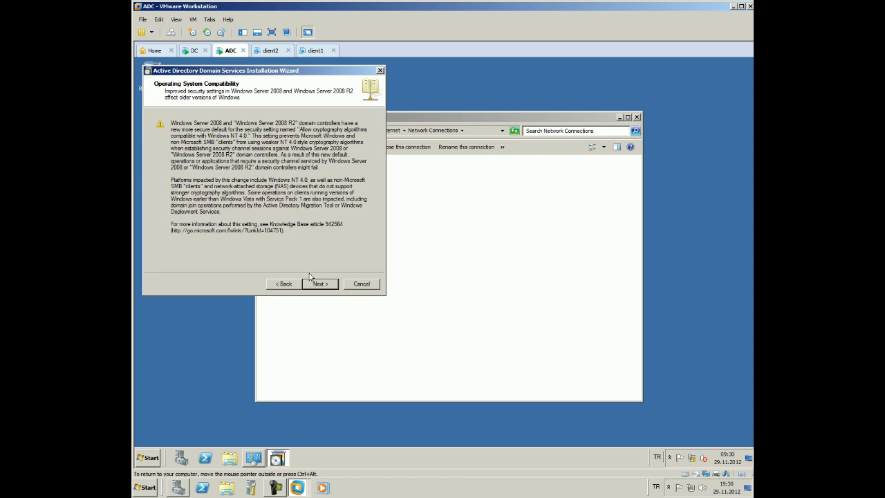
click(318, 283)
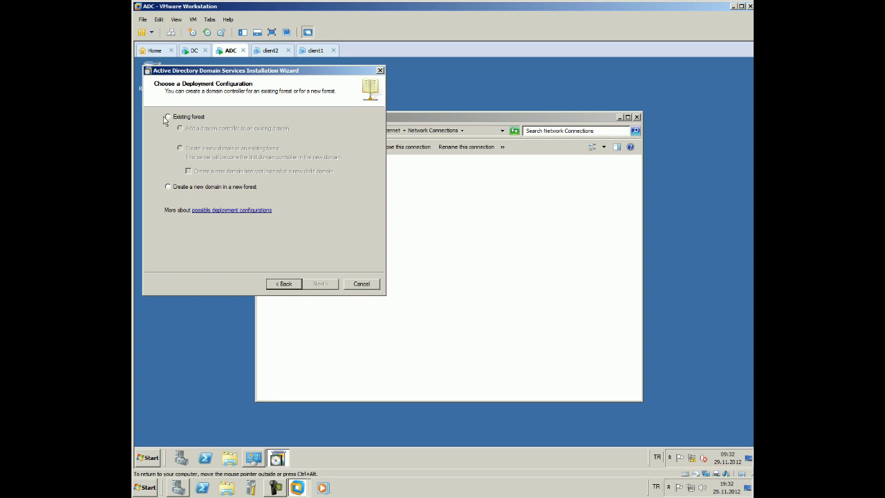
click(167, 117)
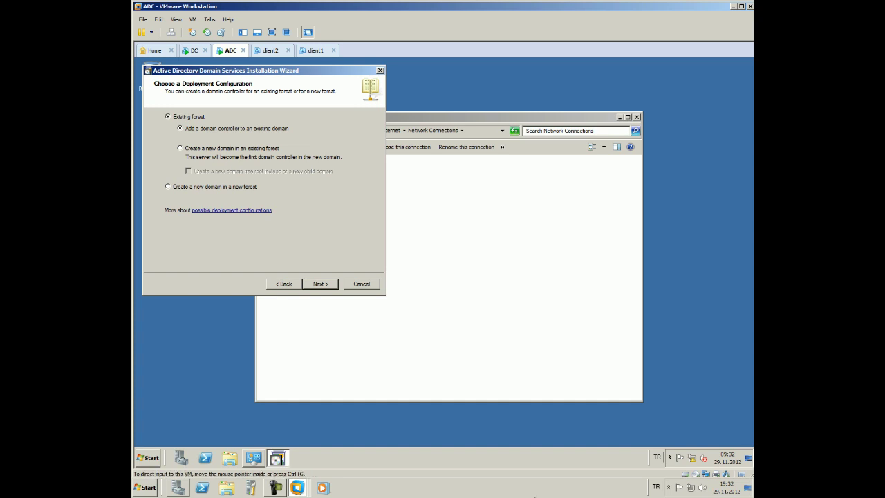
click(325, 284)
Enter domain can.com and supply the domain administrator's username and password as alternate credentials
text(can.xo)
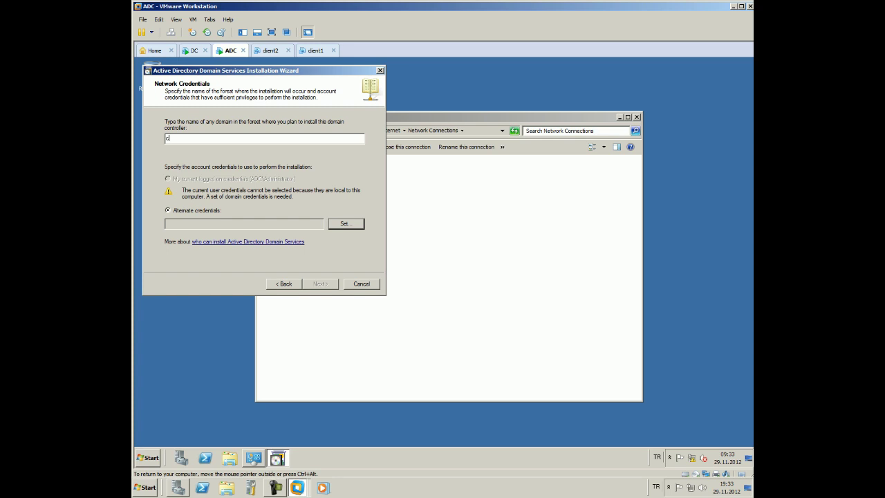
key(BackSpace)
key(BackSpace)
text(com)
click(347, 226)
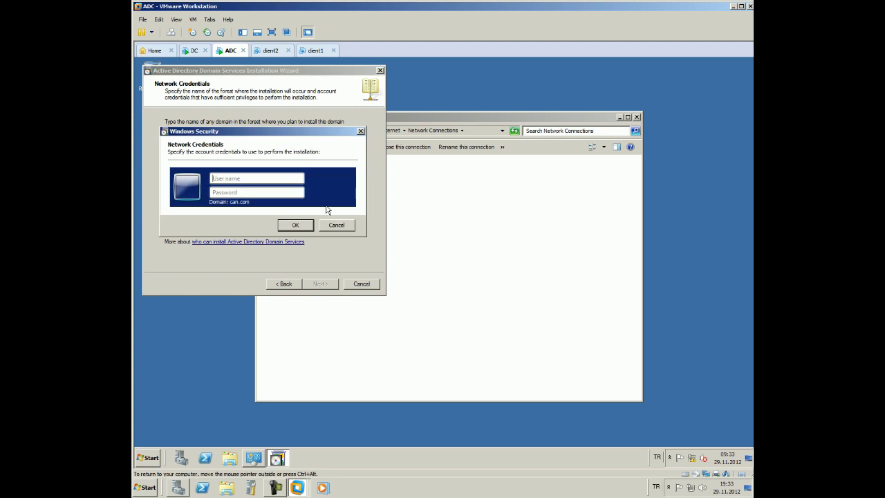
text(administrator)
key(Tab)
text(*********)
key(Return)
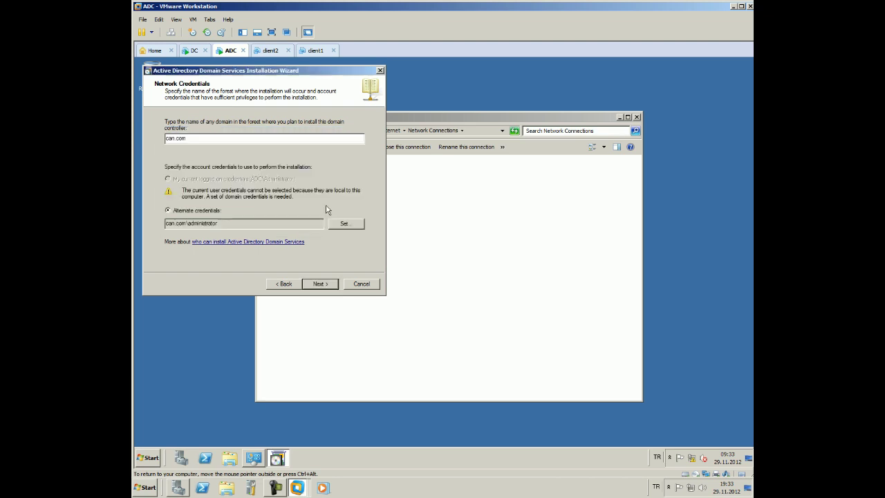
Accept domain can.com, the default site, DNS server and global catalog, and confirm the delegation warning
click(320, 283)
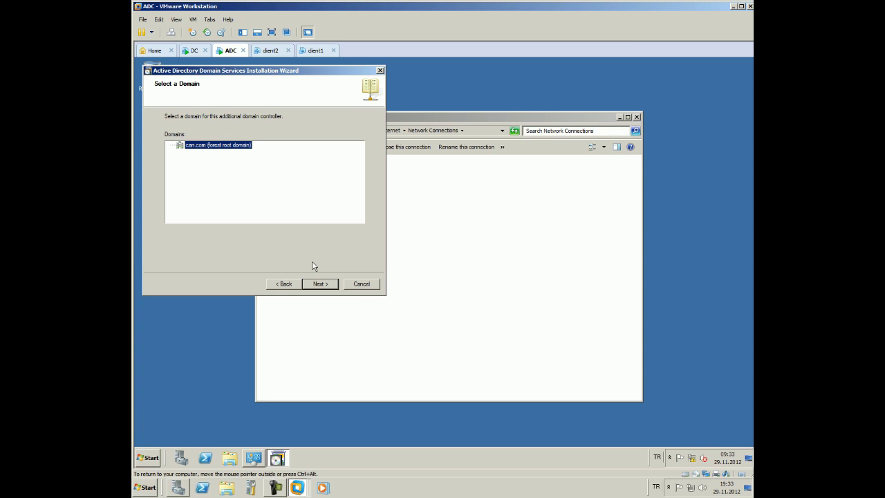
click(276, 487)
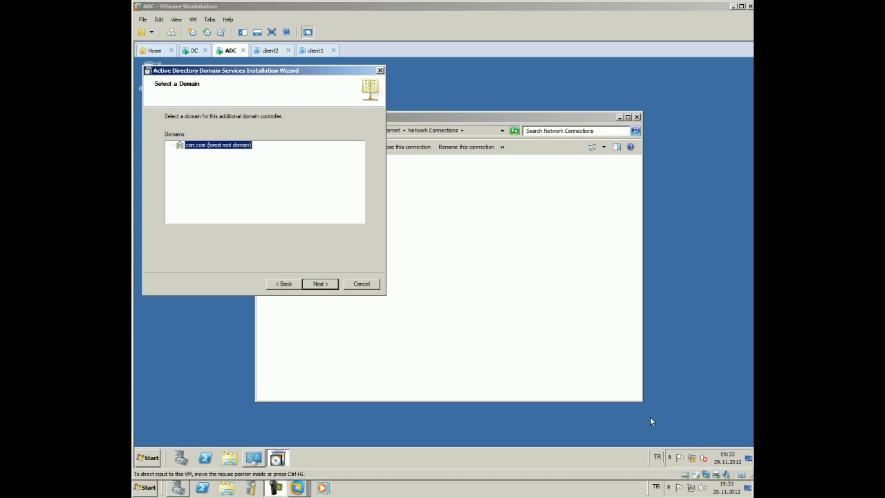
click(324, 284)
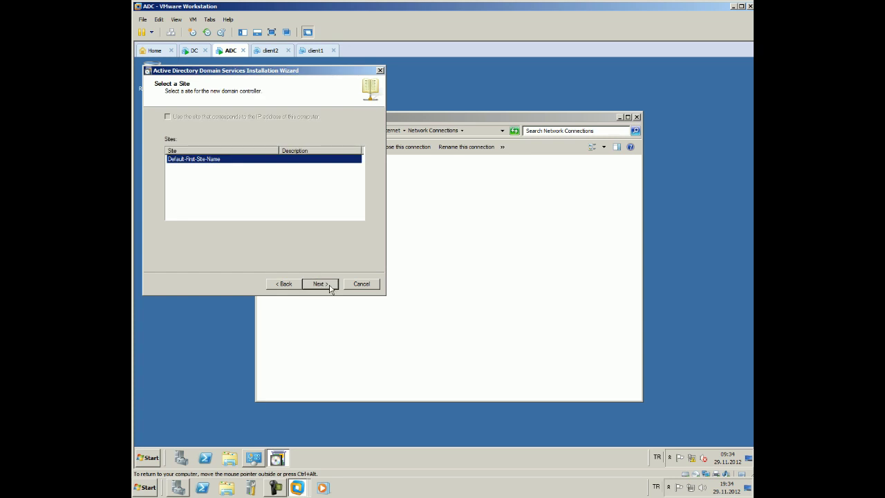
click(329, 286)
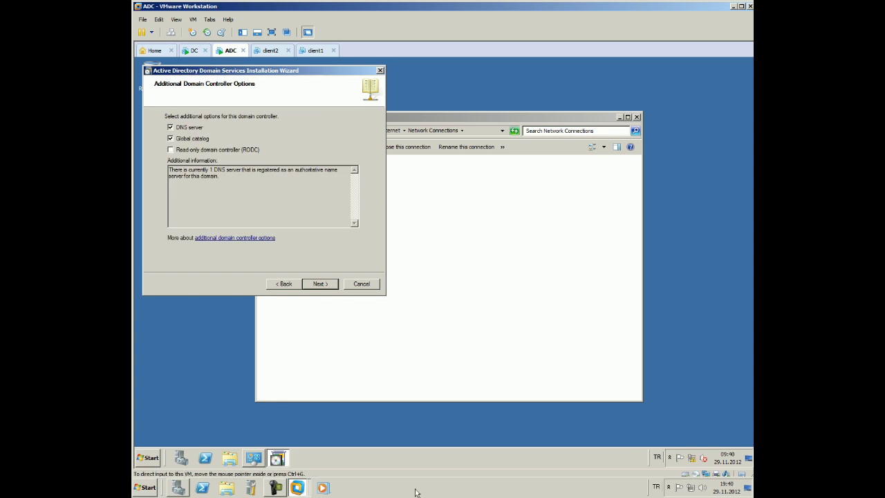
click(311, 285)
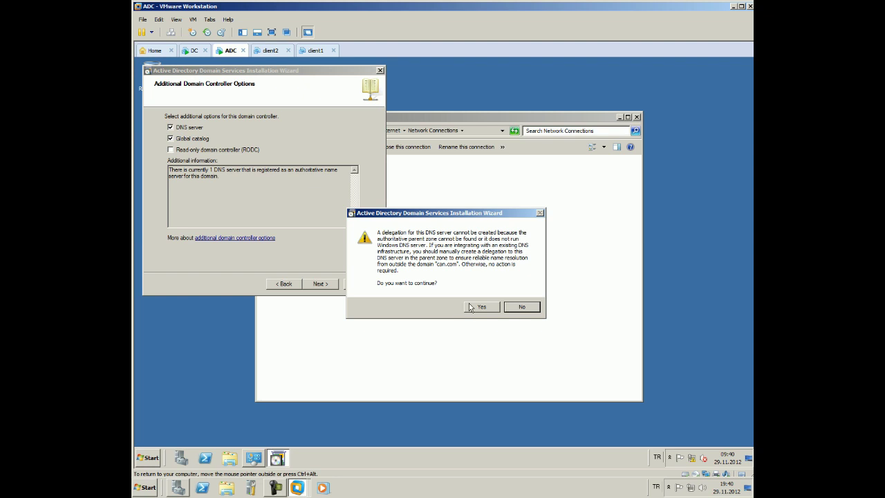
click(495, 309)
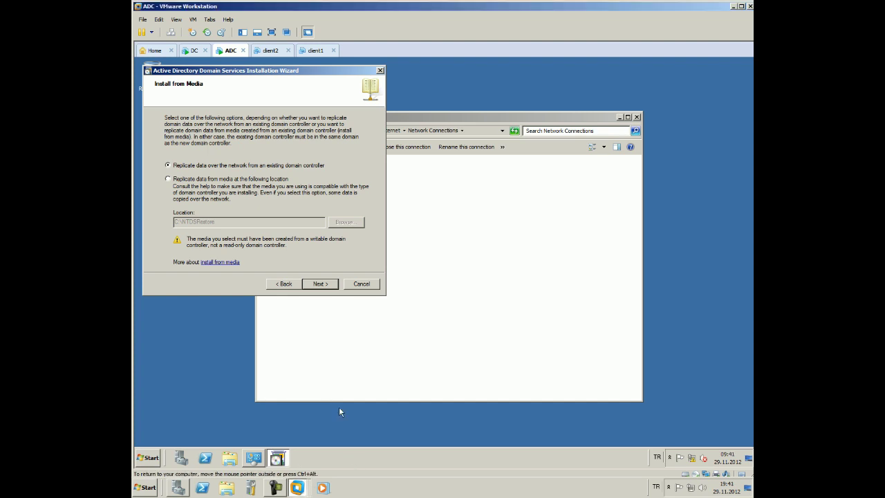
Replicate over the network from DC.can.com and keep the default database, log and SYSVOL folders
click(322, 281)
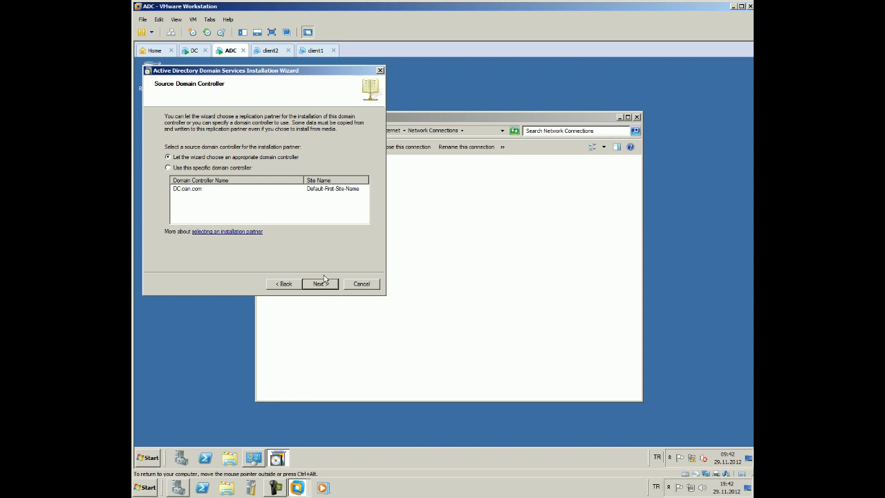
click(168, 167)
click(190, 190)
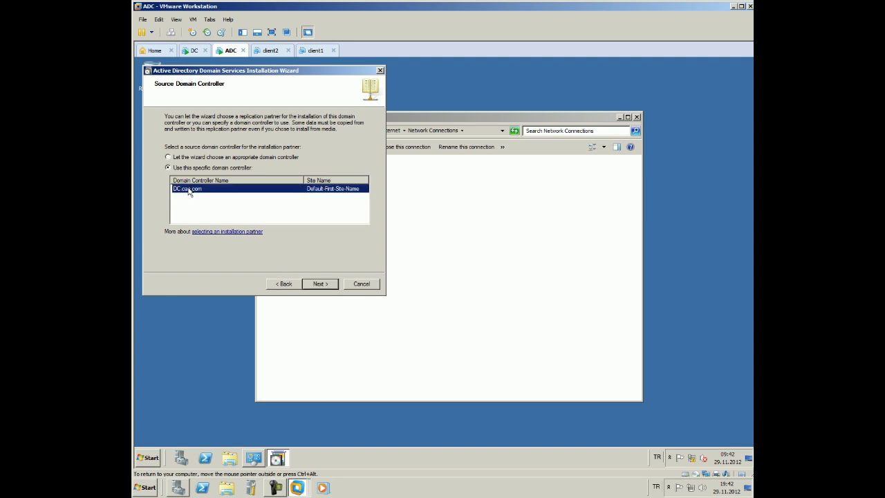
click(331, 285)
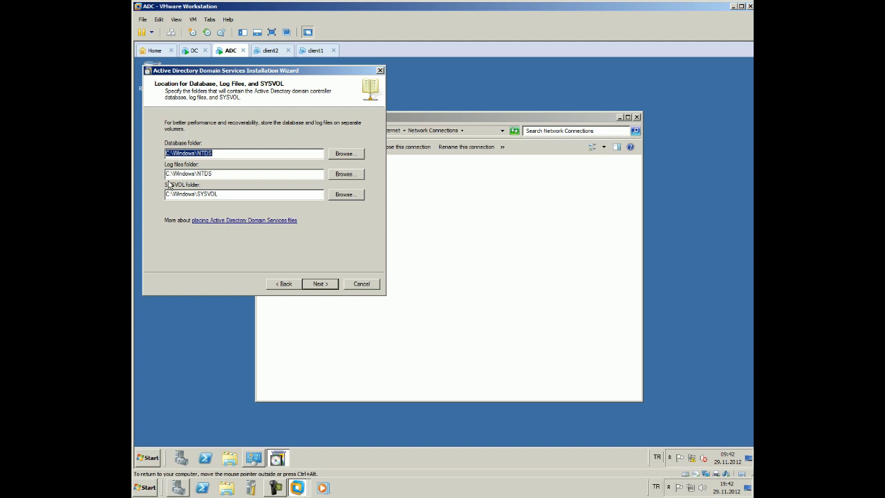
click(320, 286)
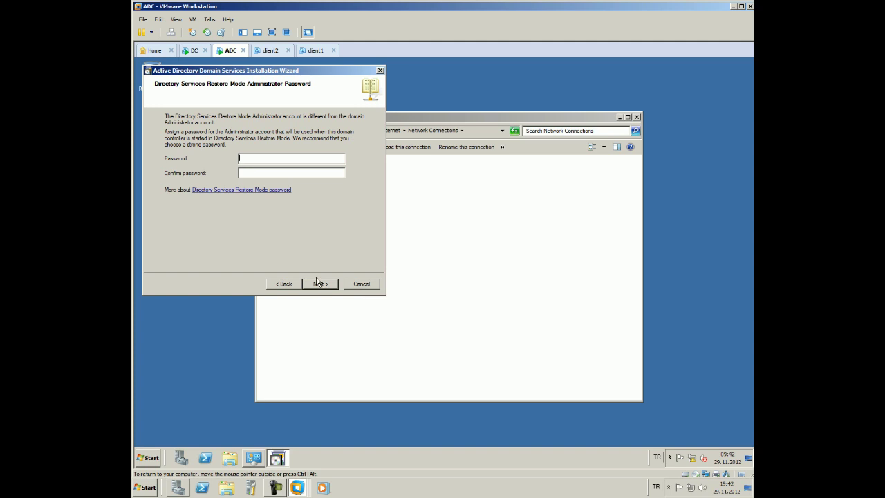
Enter and confirm the Directory Services Restore Mode password, correcting a mismatch, to reach the Summary
text(PaPassword1)
key(Tab)
text(Password12)
click(318, 283)
key(Return)
text(Password1Password12)
click(318, 283)
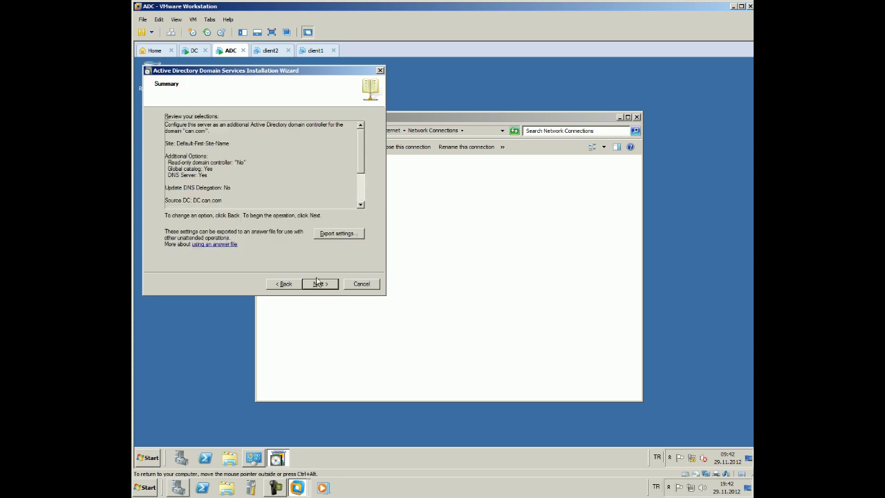
Begin the AD DS configuration from the Summary page with Reboot on completion ticked
click(318, 283)
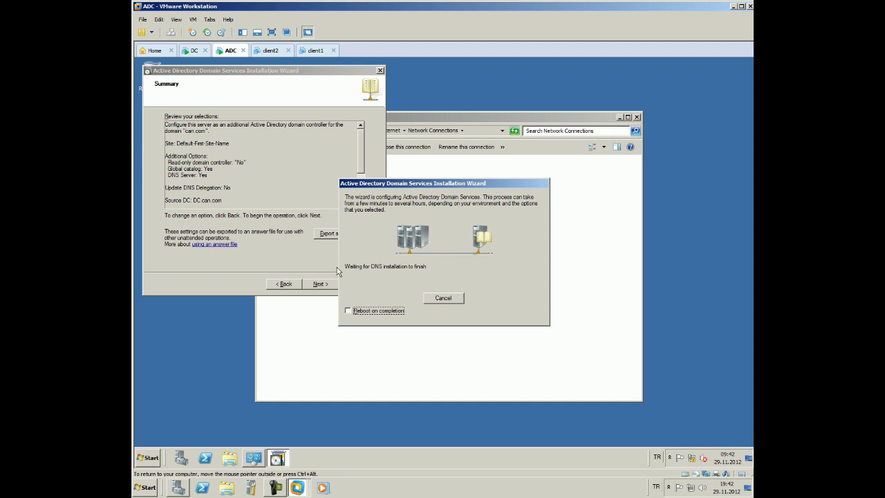
click(347, 311)
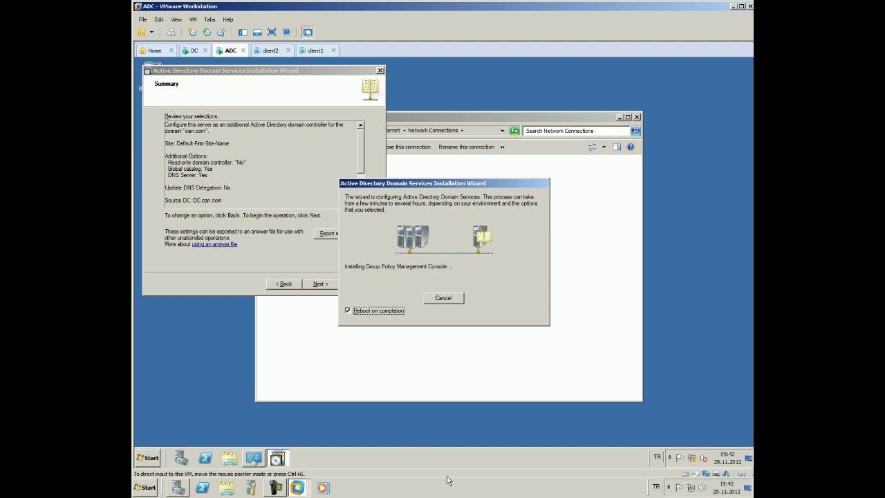
Review the taskbar properties, then set the server's notification area to always show all icons
right_click(476, 494)
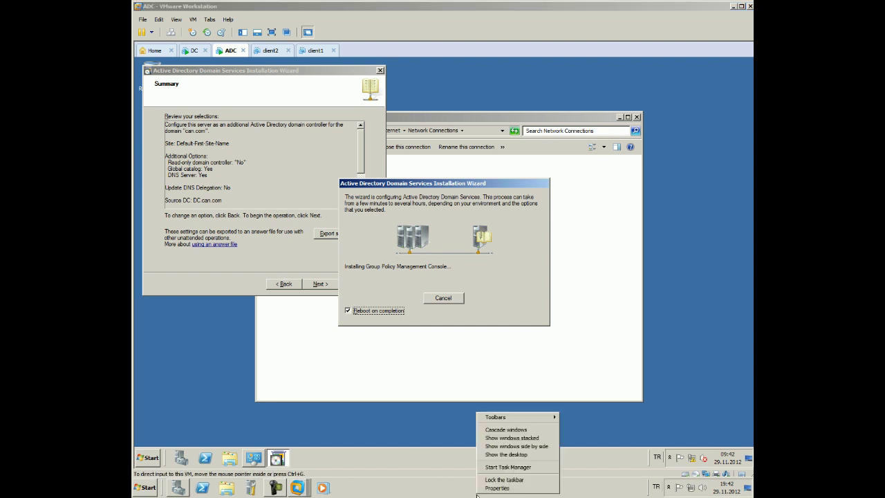
click(497, 487)
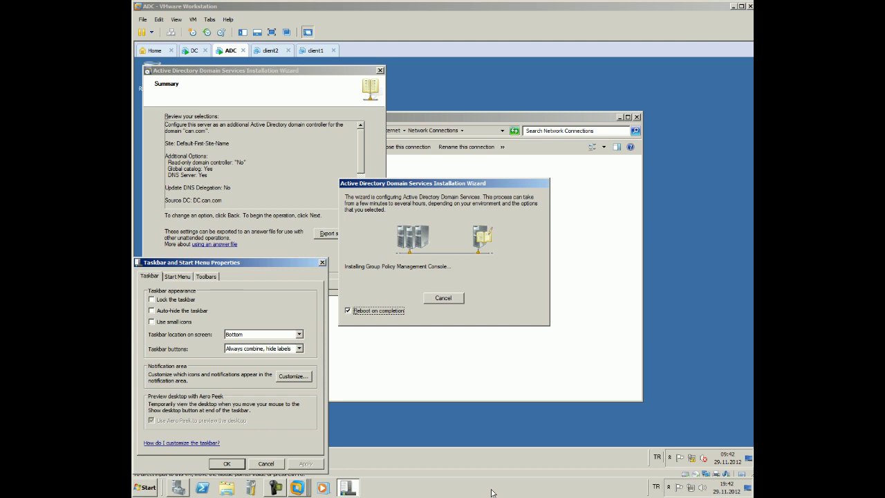
click(177, 276)
click(206, 276)
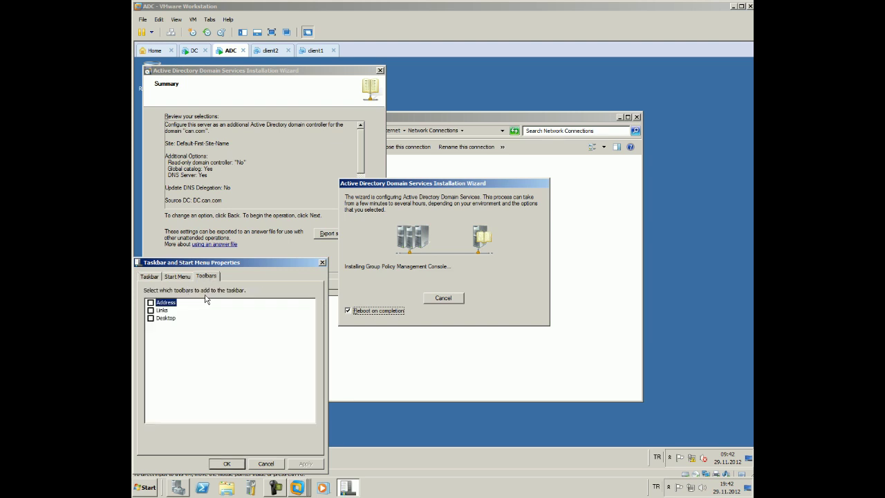
click(322, 263)
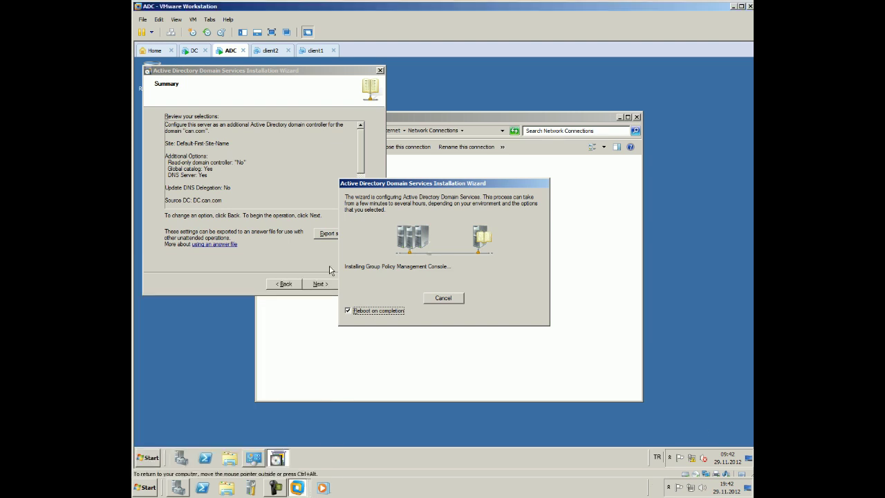
click(668, 458)
click(665, 435)
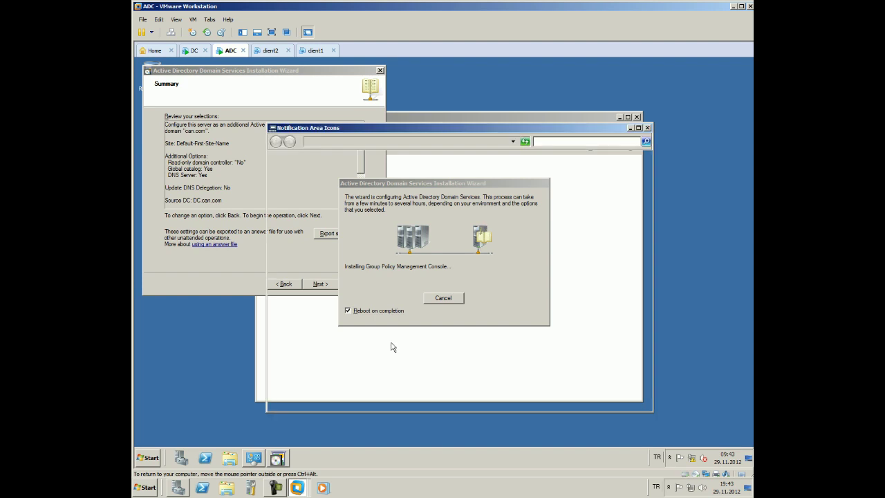
click(315, 374)
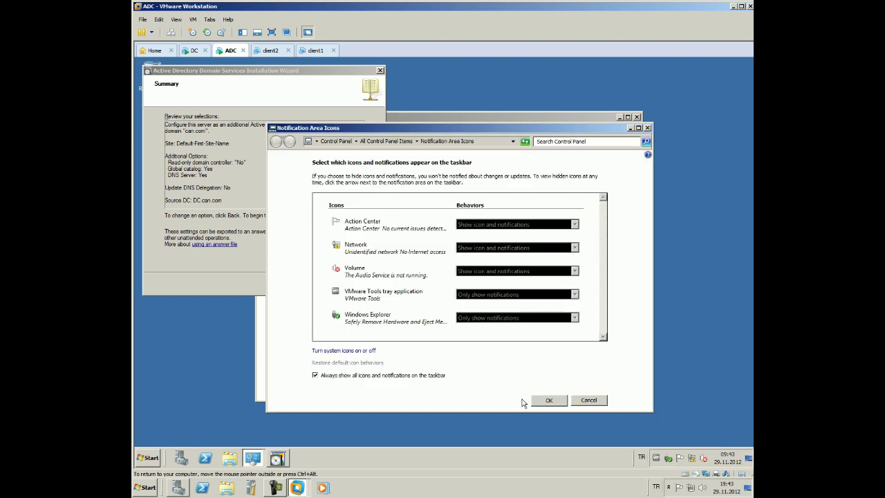
click(546, 400)
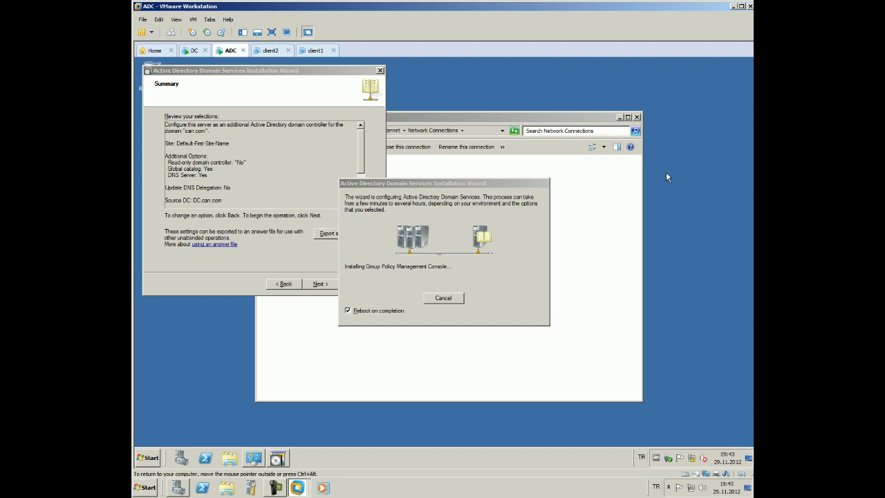
Set the host computer's notification area to always show all icons as well
right_click(459, 485)
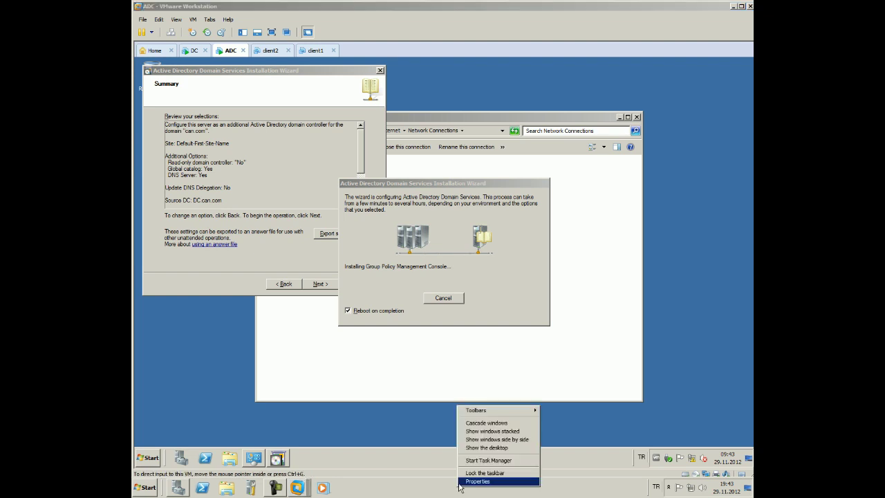
click(477, 481)
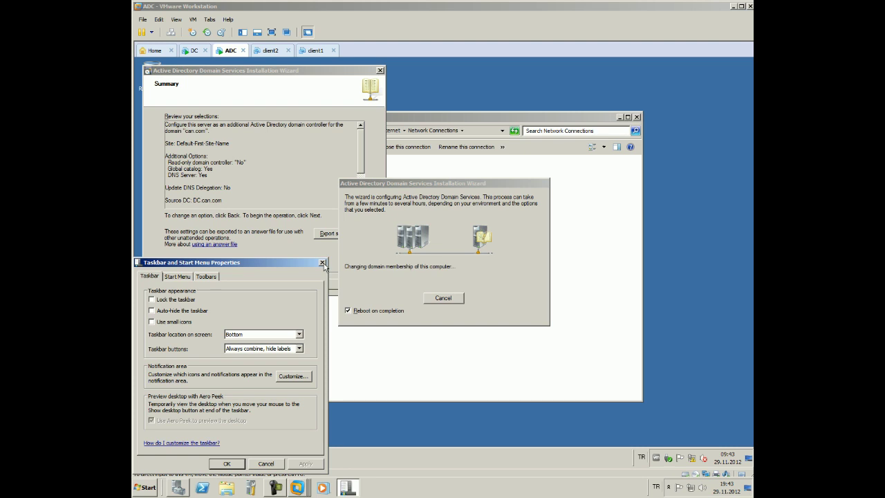
click(322, 263)
click(668, 487)
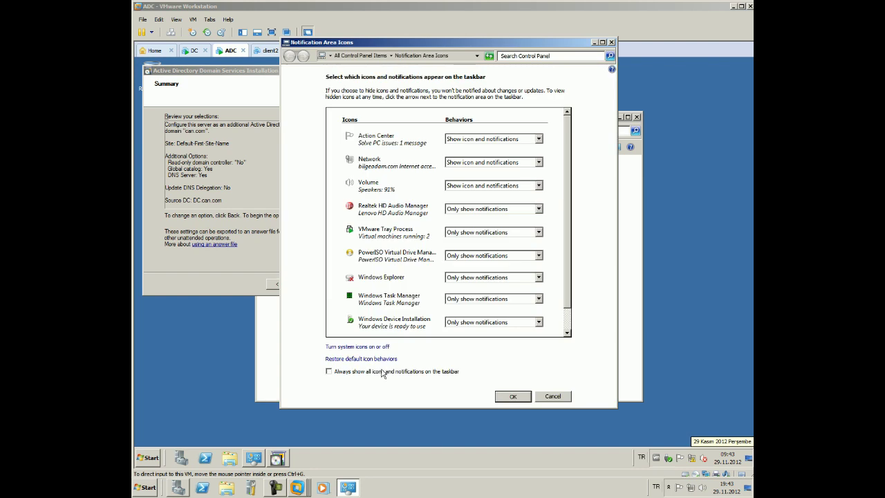
click(380, 372)
click(512, 396)
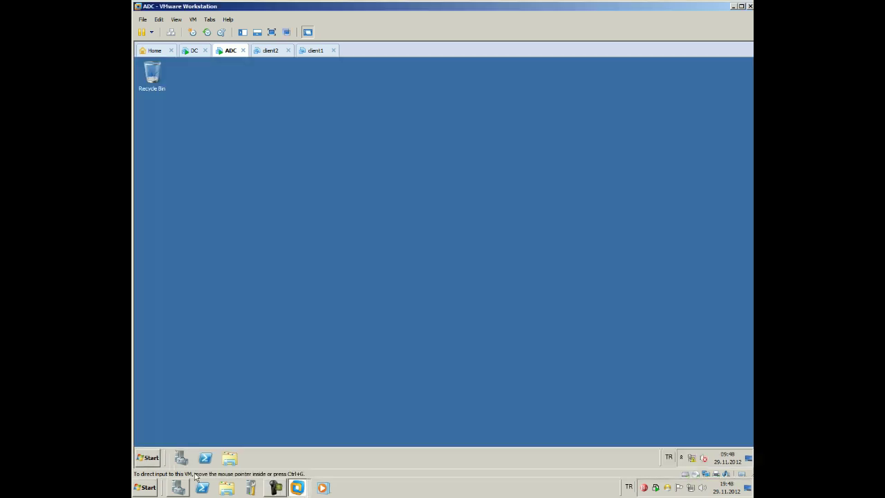
Launch DNS Manager on the ADC, maximize it, and expand Forward Lookup Zones > can.com
click(148, 458)
mouse_move(302, 379)
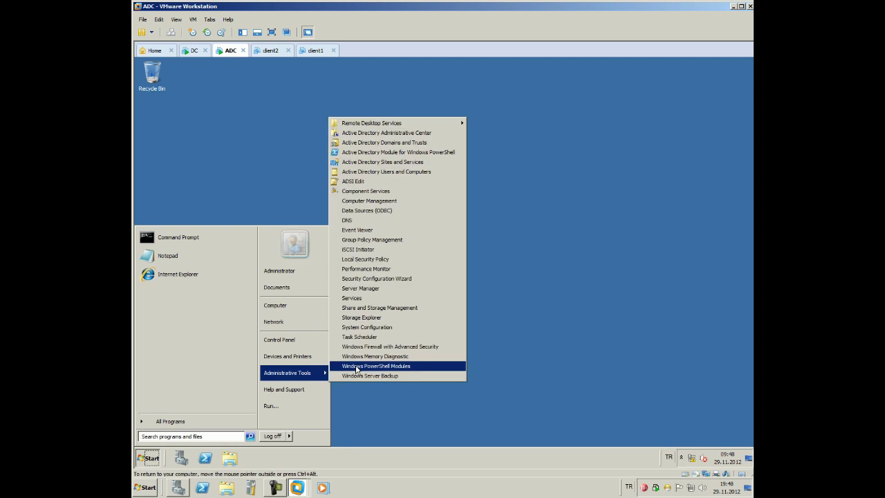
click(378, 225)
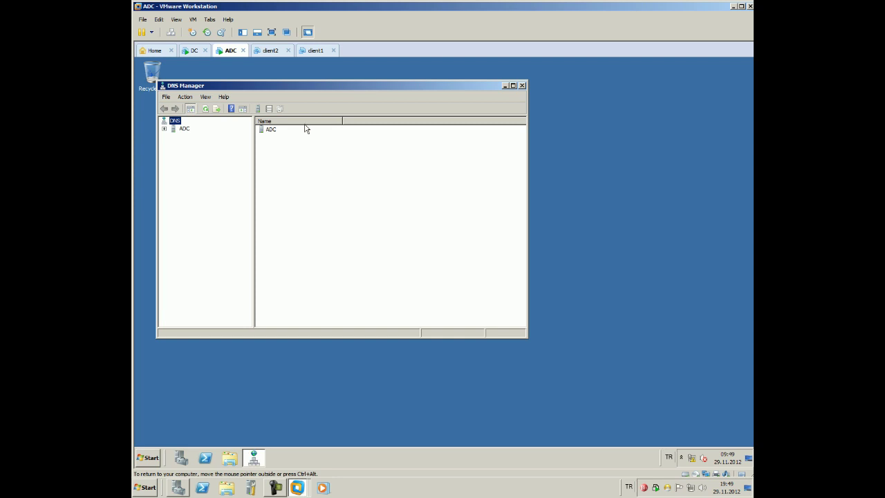
drag(276, 92, 402, 106)
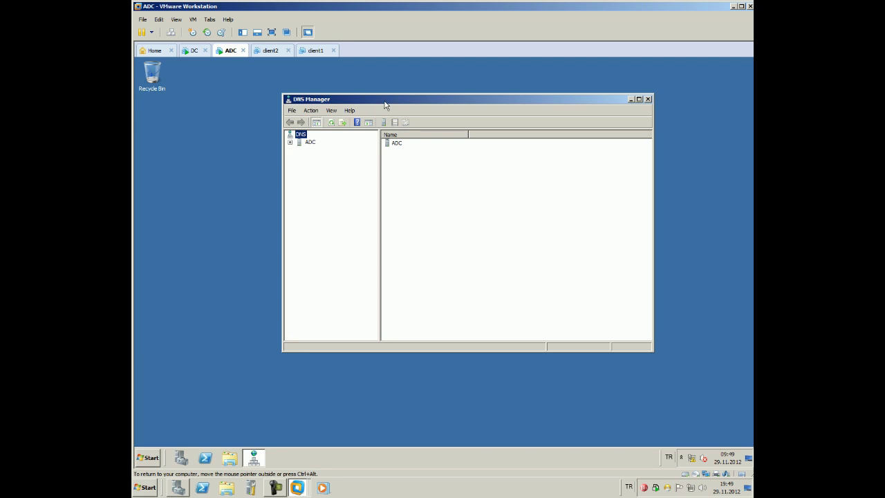
double_click(385, 101)
click(141, 105)
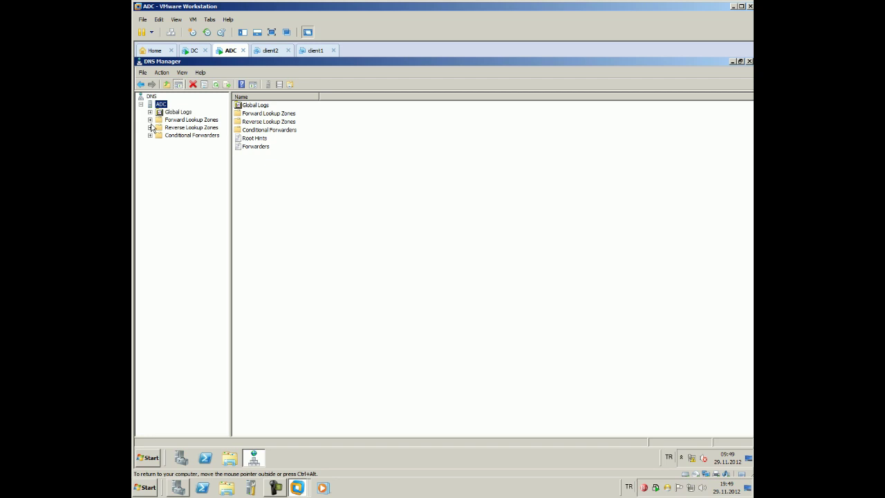
double_click(158, 120)
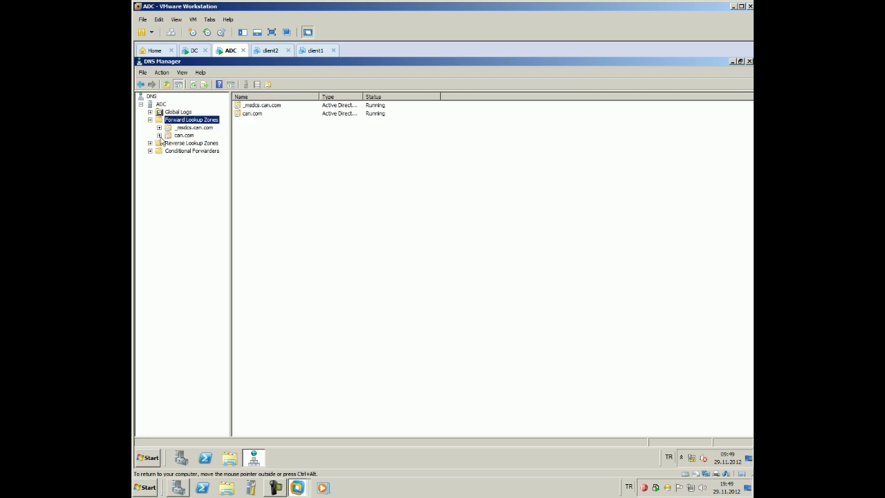
double_click(168, 135)
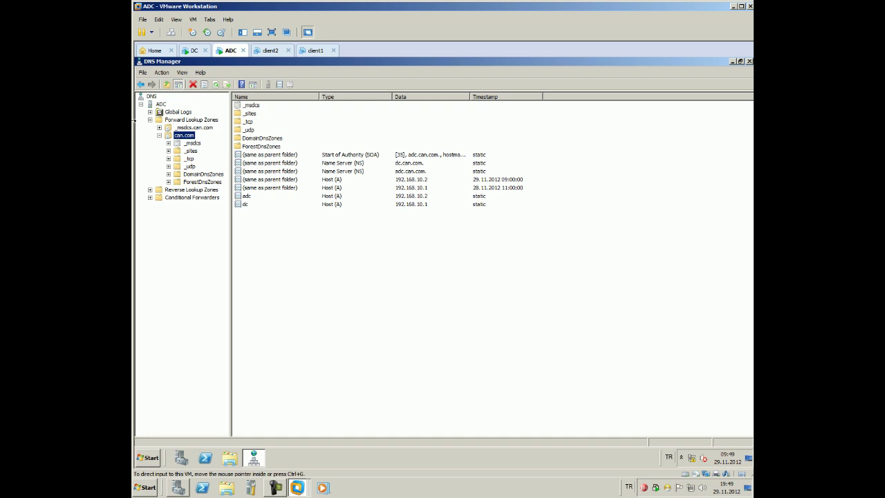
click(391, 494)
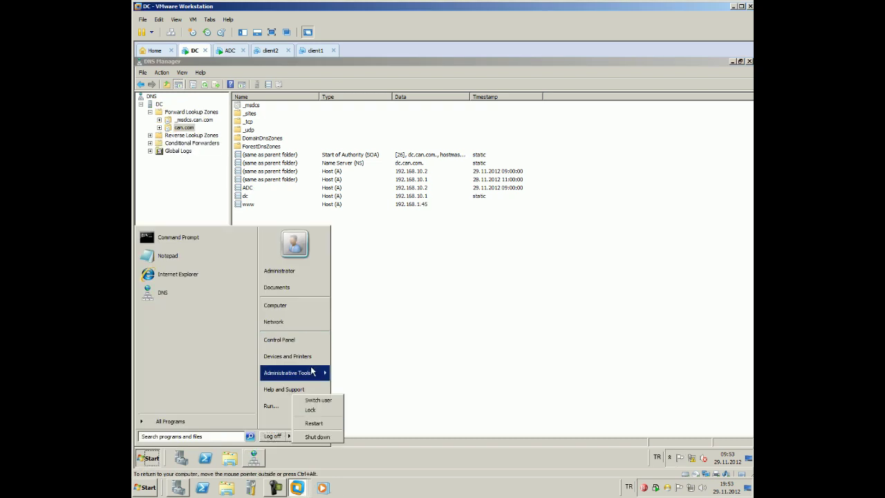
Launch Active Directory Sites and Services from Administrative Tools on the DC
mouse_move(313, 372)
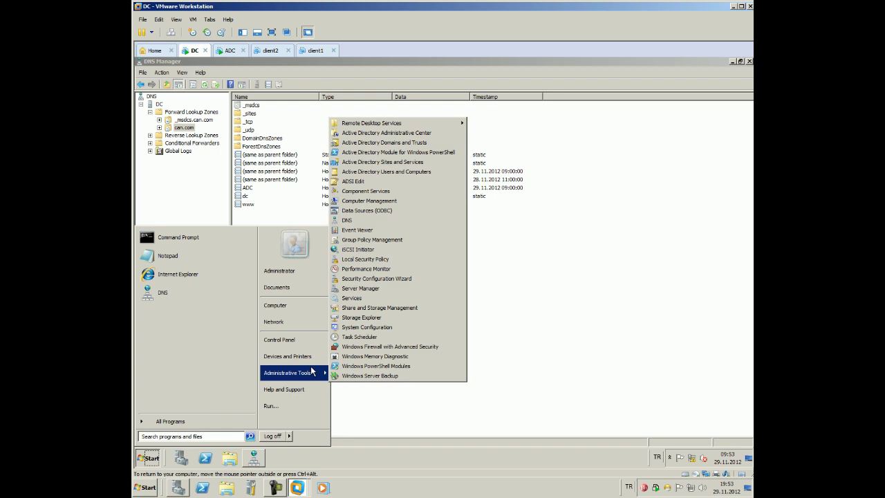
click(415, 163)
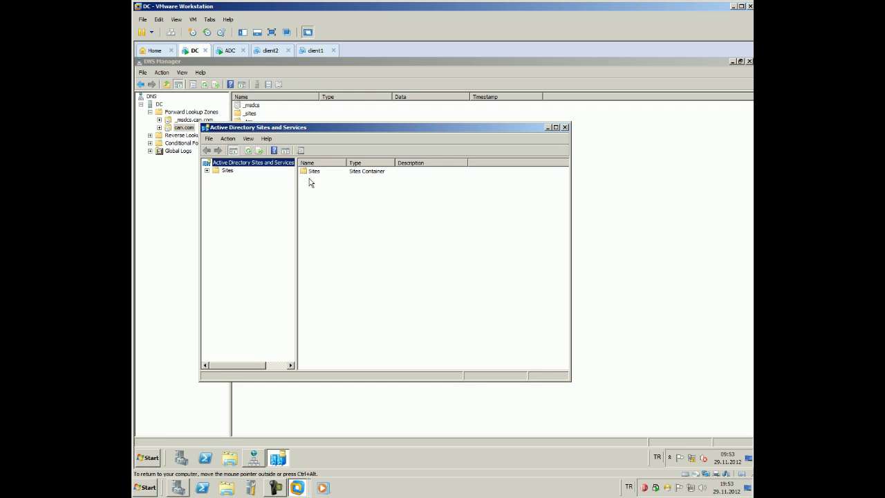
Expand Sites > Default-First-Site-Name > Servers > ADC to show ADC's NTDS Settings
double_click(228, 171)
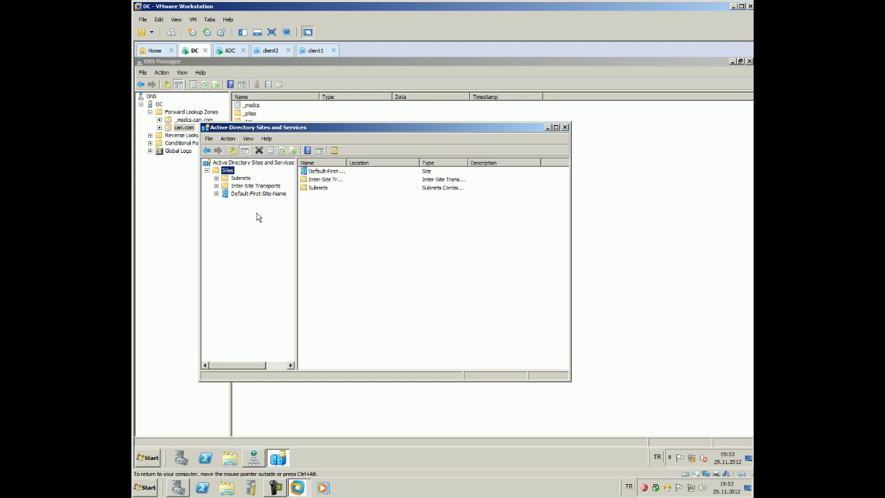
click(216, 194)
click(225, 201)
click(253, 209)
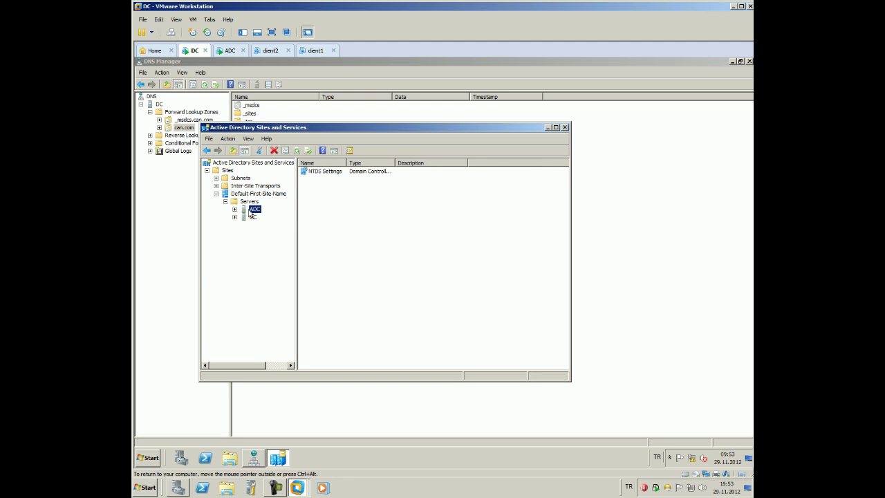
click(235, 209)
click(269, 219)
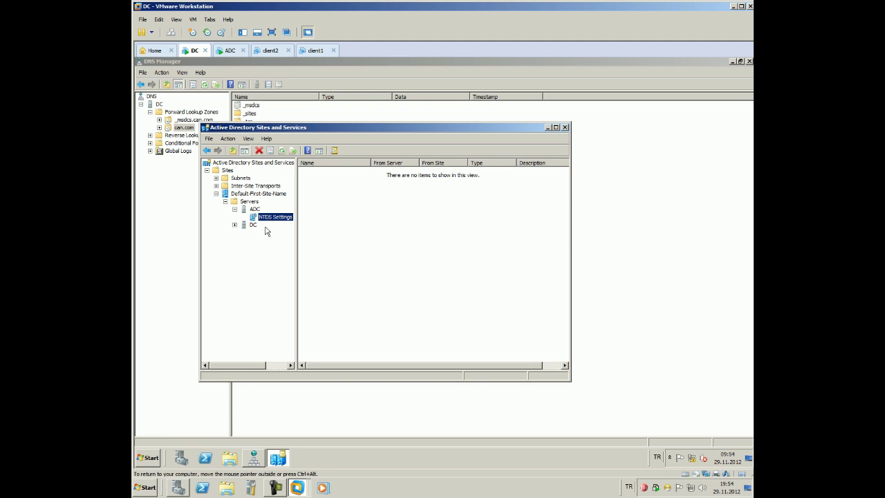
Expand the DC server to view its NTDS Settings, then reselect ADC's NTDS Settings
click(253, 225)
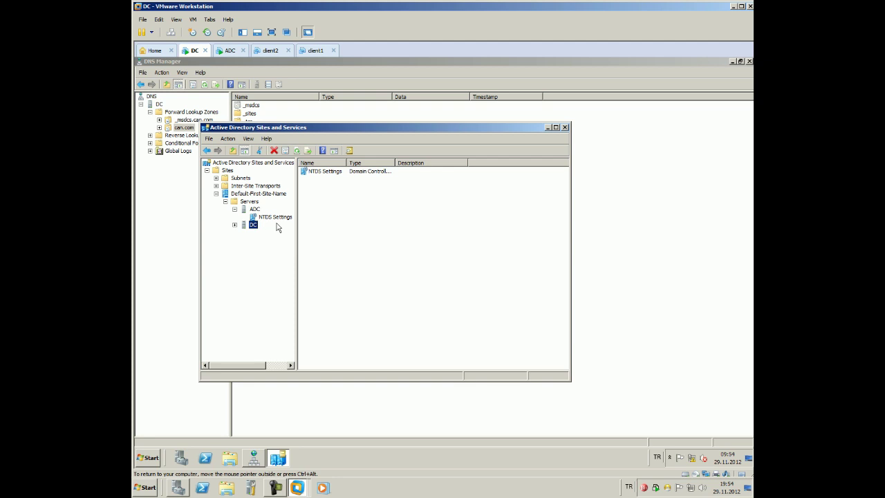
double_click(252, 227)
click(266, 233)
click(276, 219)
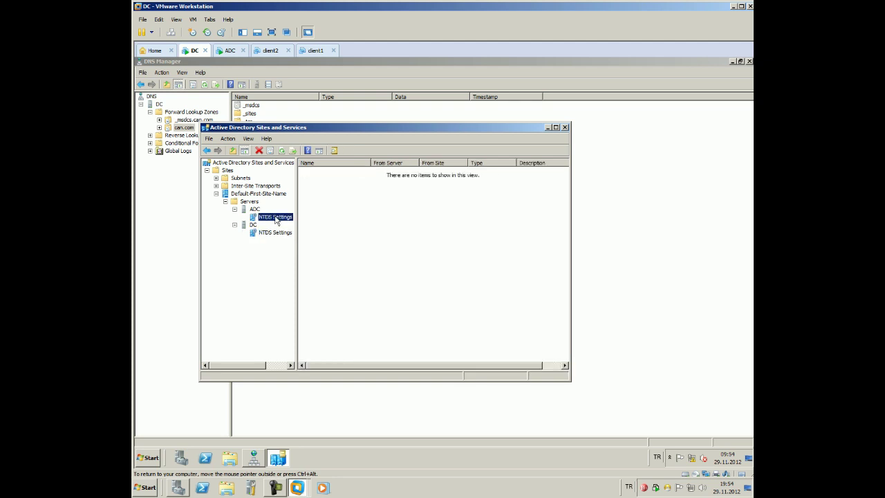
Run Check Replication Topology on ADC's NTDS Settings and dismiss the error
right_click(276, 219)
mouse_move(336, 267)
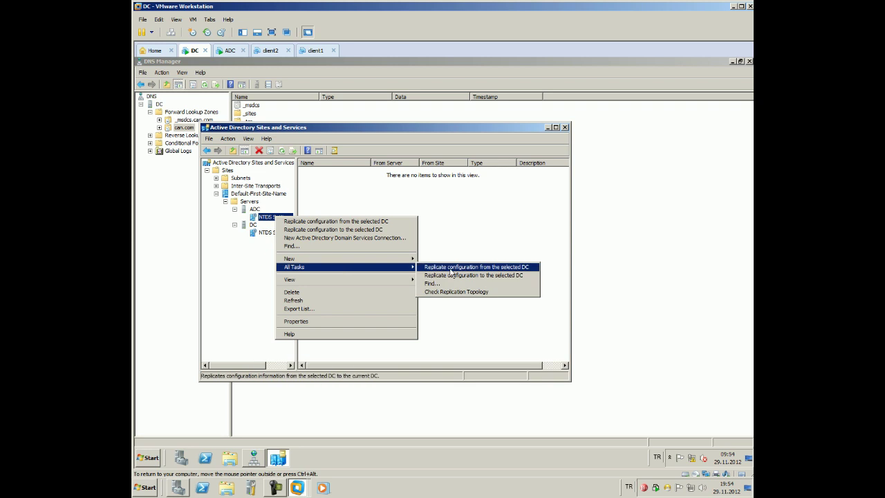
click(456, 293)
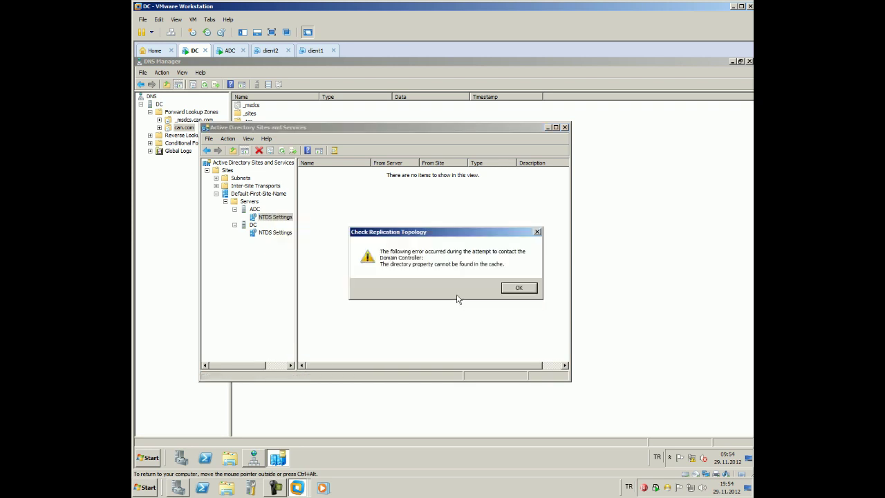
click(517, 288)
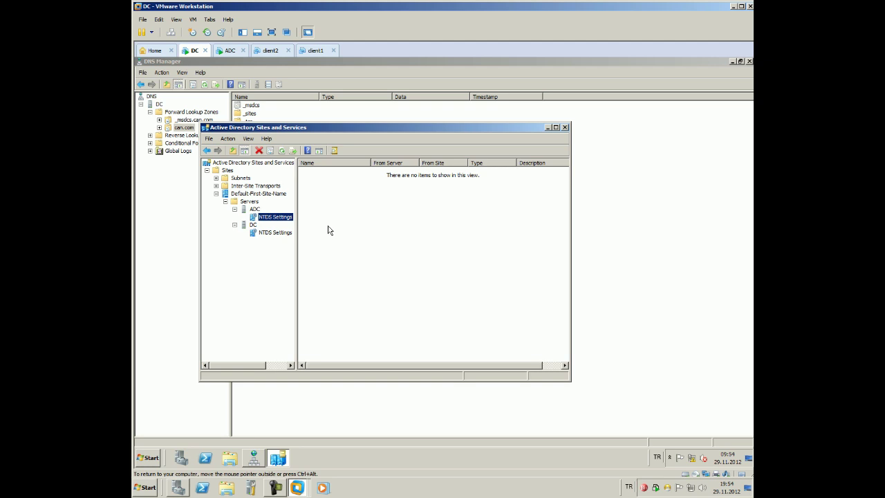
Retry Check Replication Topology, dismiss the error again, and switch to the ADC machine
right_click(274, 218)
mouse_move(408, 266)
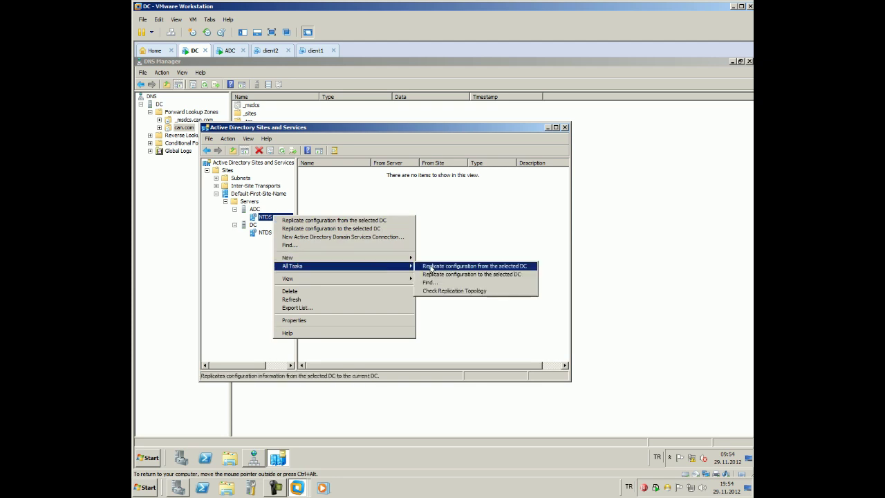
click(450, 290)
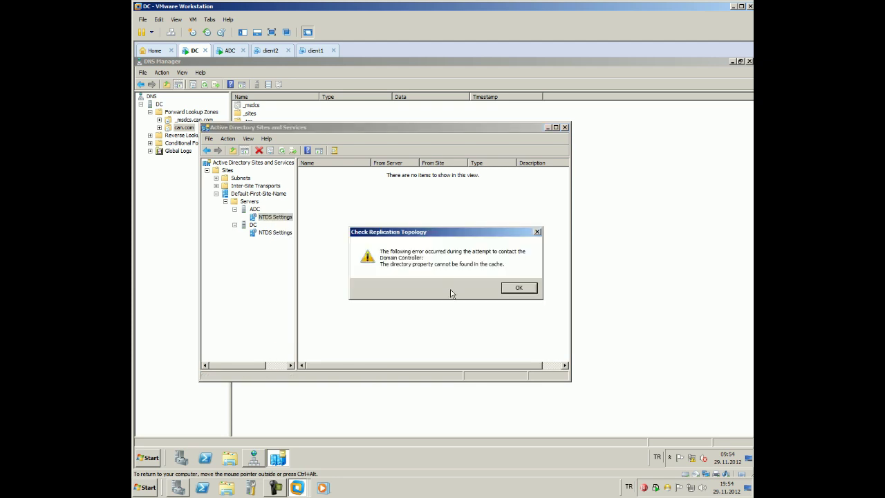
click(514, 289)
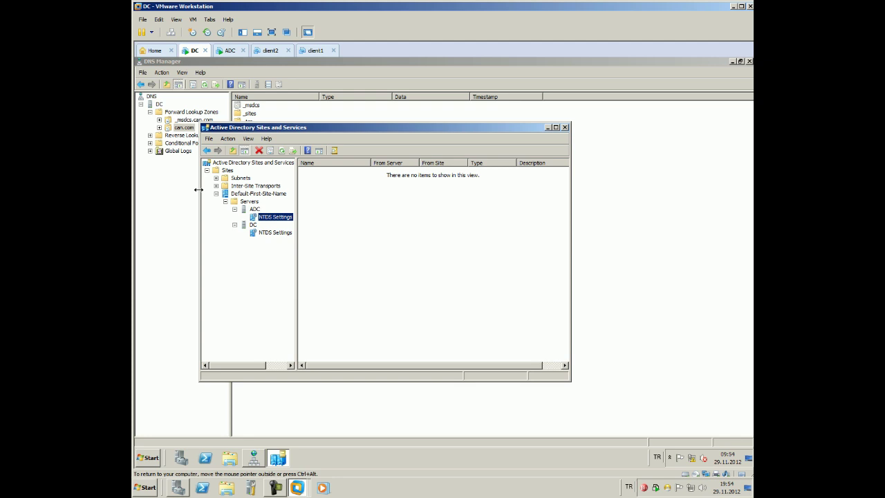
click(228, 52)
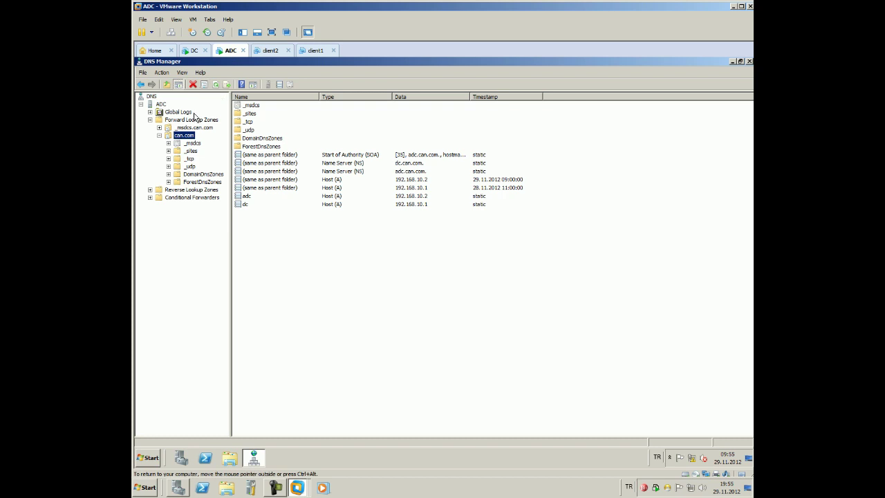
Launch Active Directory Sites and Services from ADC's Start menu under Administrative Tools
click(146, 462)
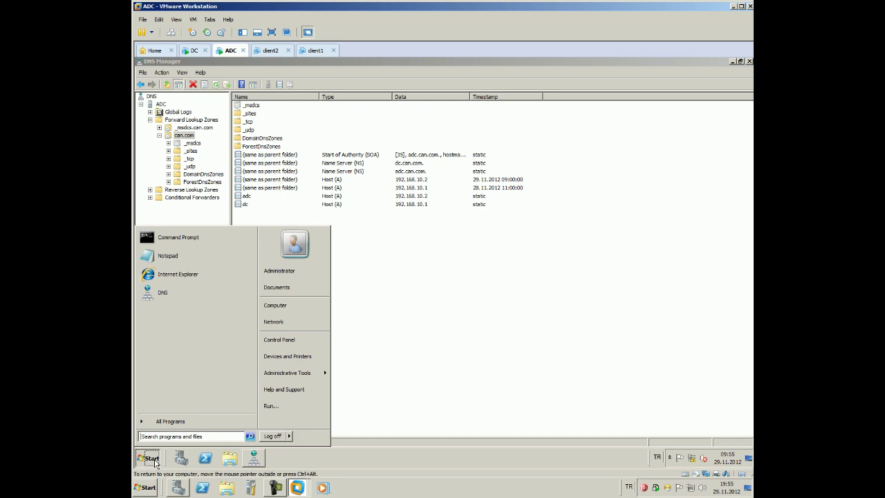
mouse_move(295, 374)
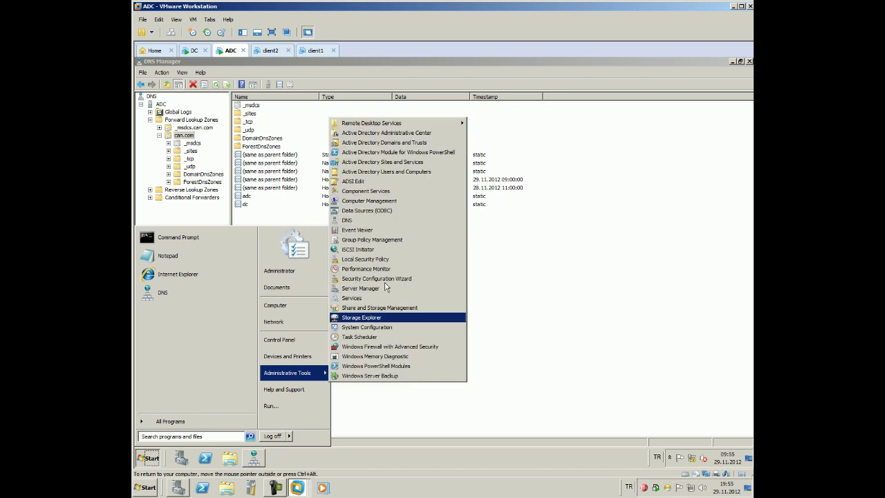
click(428, 162)
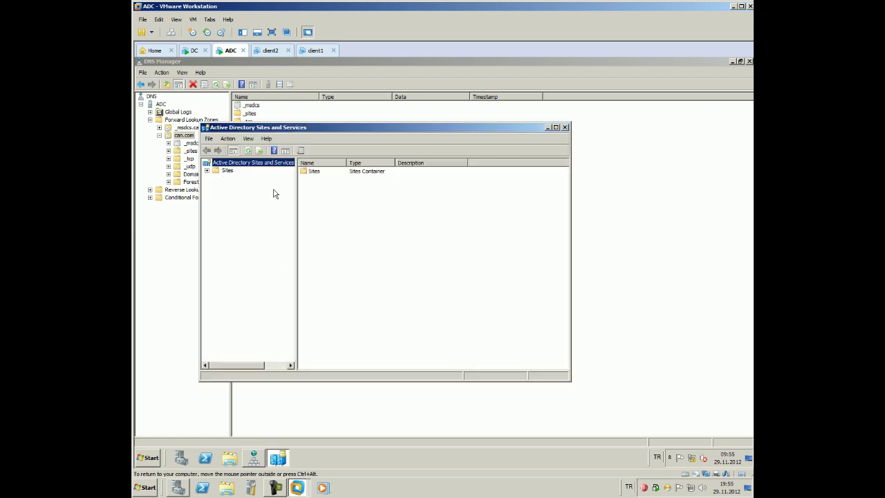
Expand the site tree to DC's NTDS Settings and inspect the automatically generated connection's properties
click(226, 170)
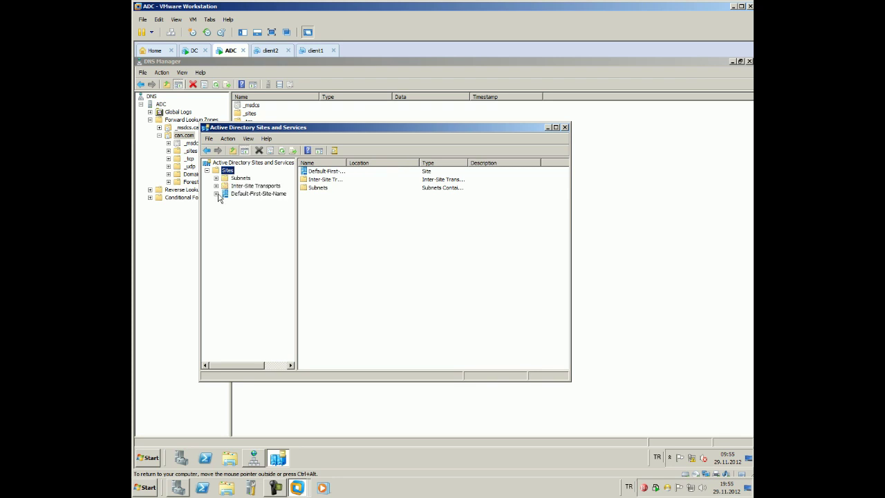
click(216, 193)
click(225, 201)
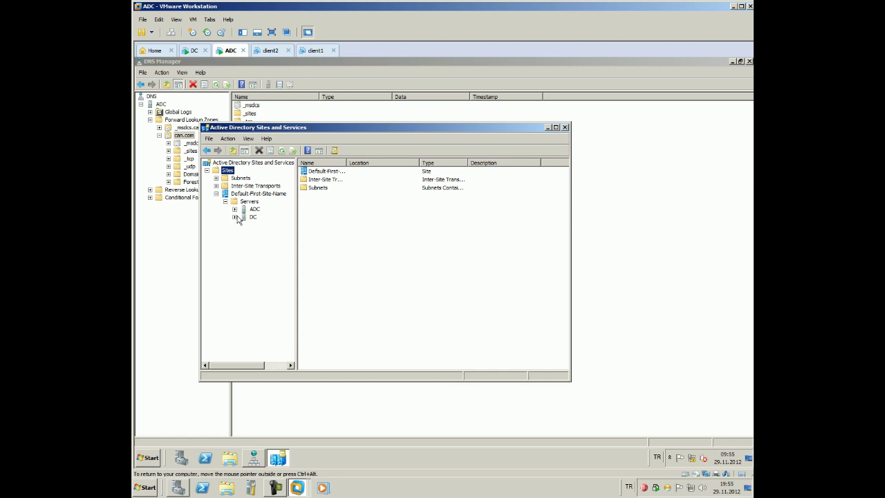
click(235, 216)
click(258, 229)
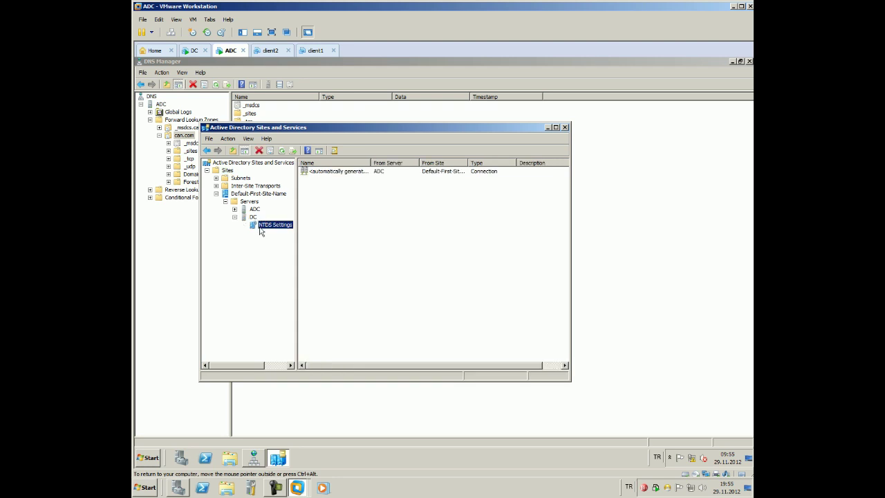
click(338, 174)
double_click(337, 174)
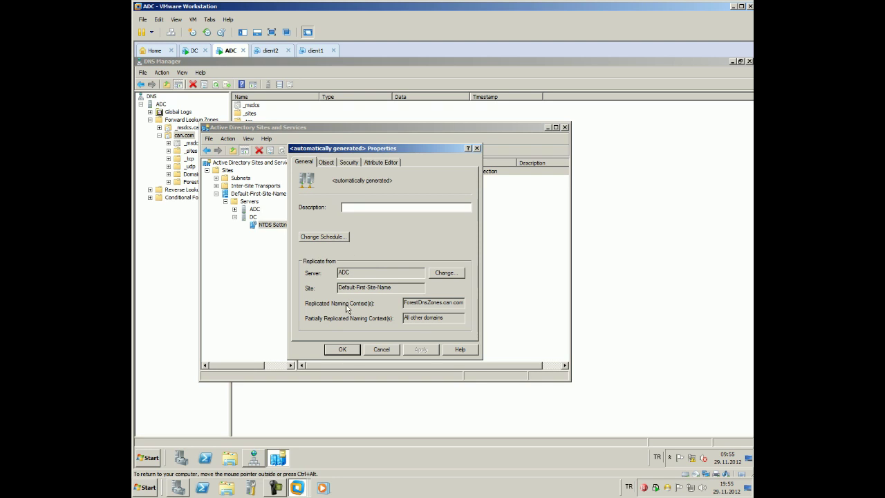
click(342, 349)
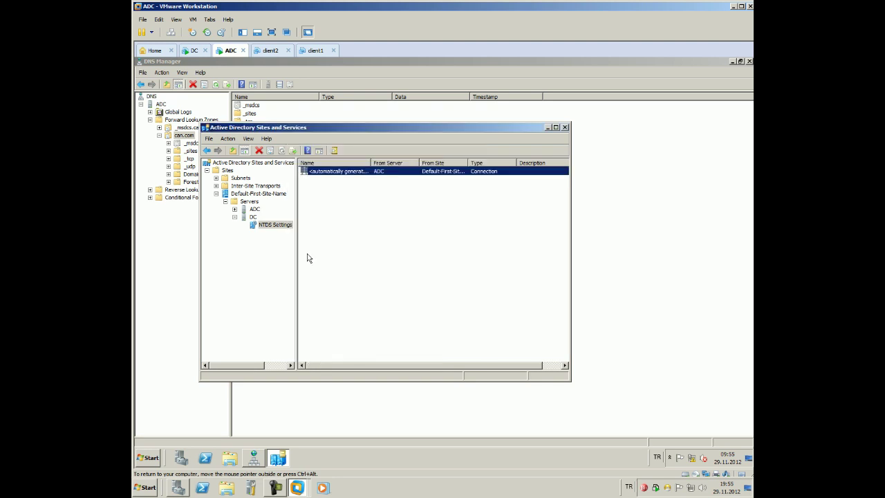
Compare ADC's and DC's NTDS Settings connections and check DC's NTDS Settings options
click(235, 208)
click(275, 217)
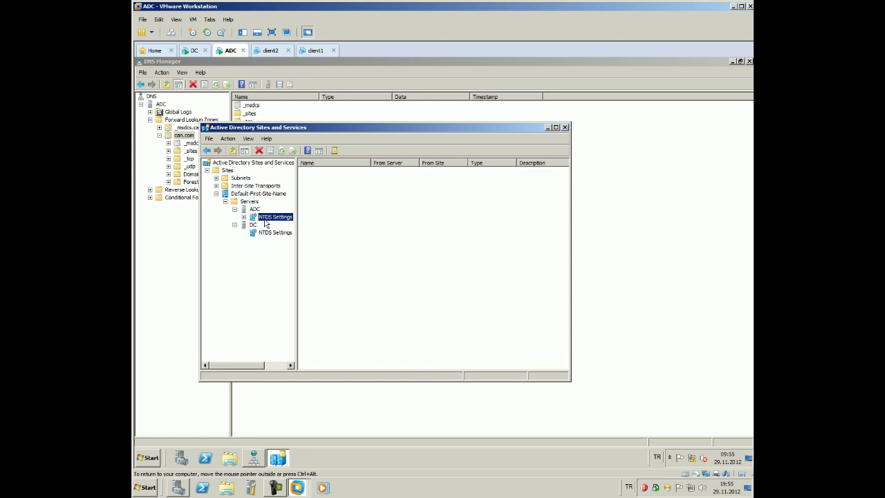
click(275, 234)
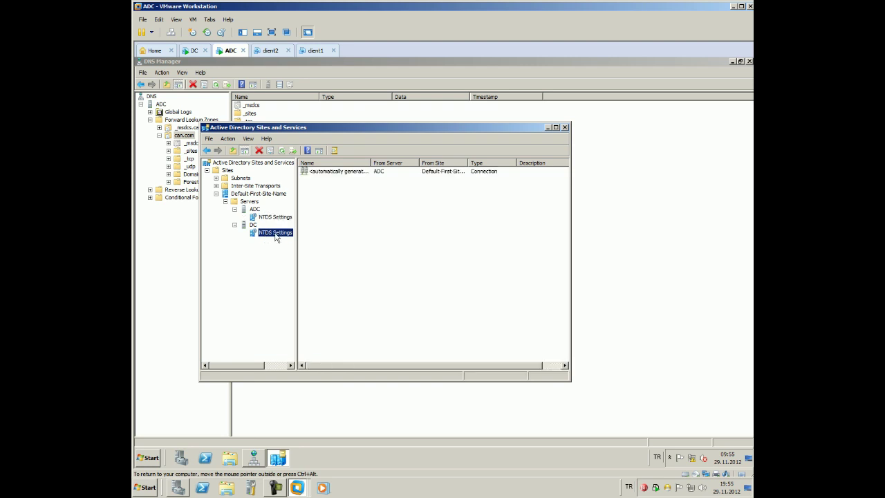
click(279, 218)
click(280, 233)
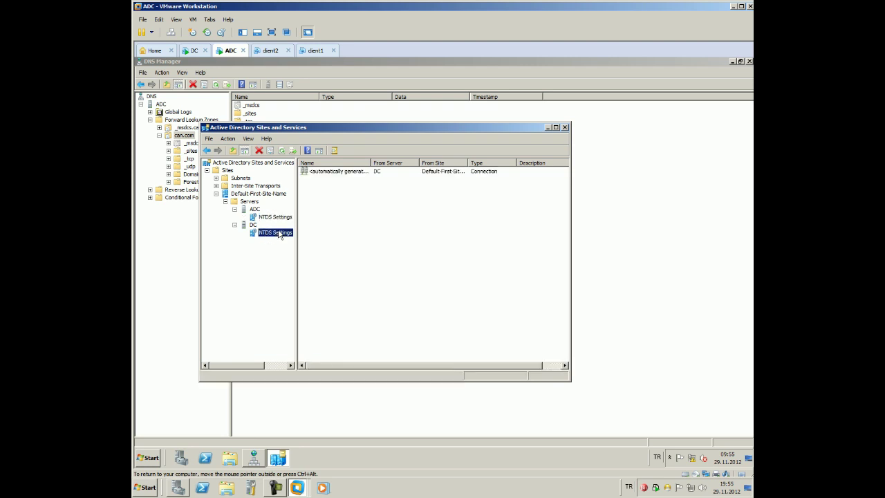
right_click(280, 234)
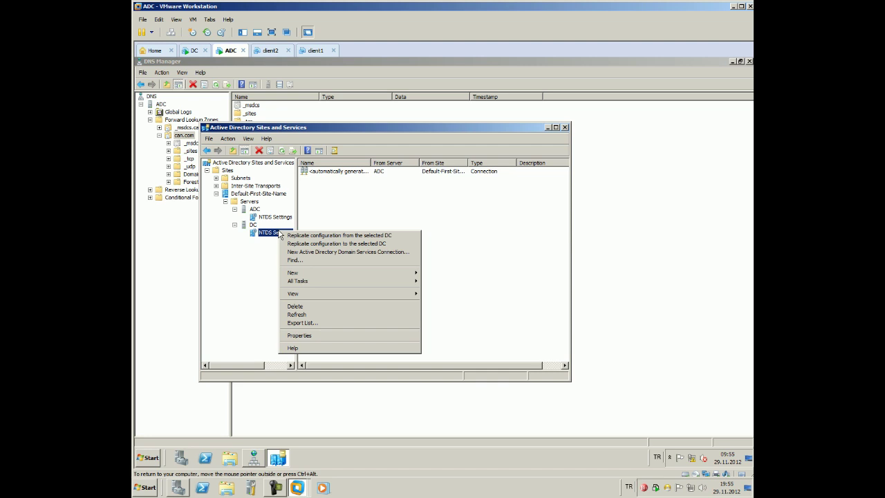
click(324, 200)
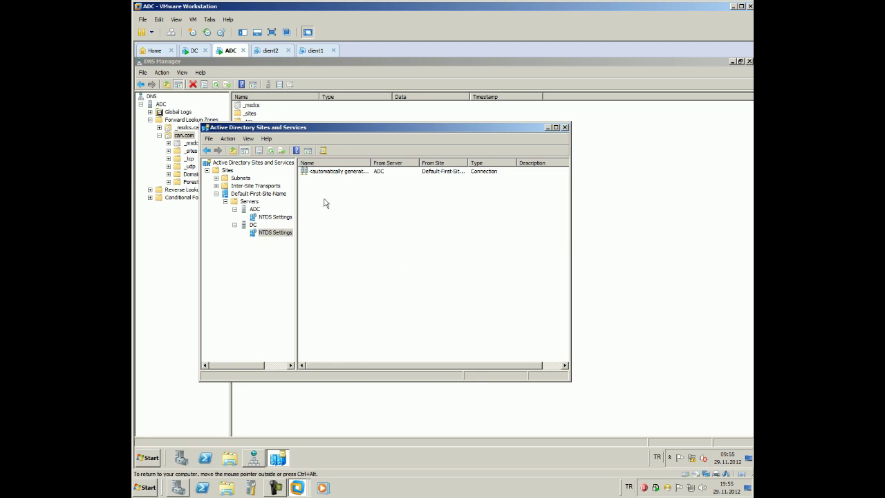
Replicate Now on the connection from ADC, confirm the message, and return to DC
right_click(336, 172)
click(341, 187)
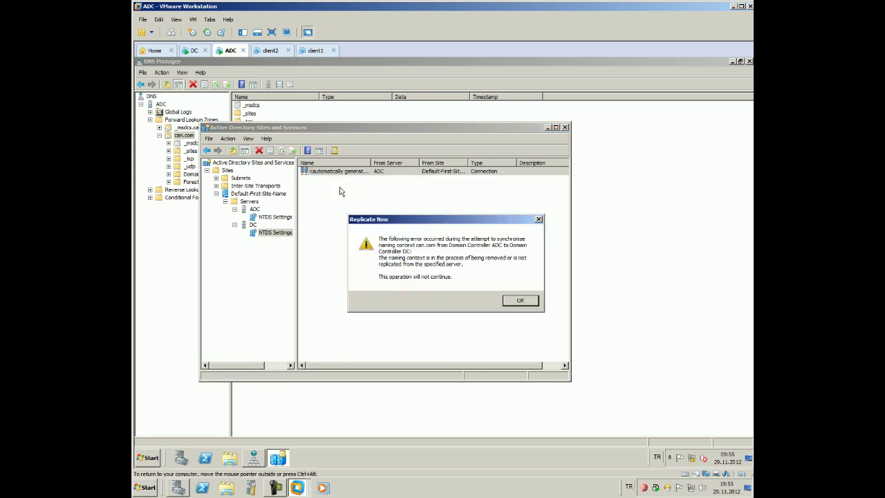
click(524, 303)
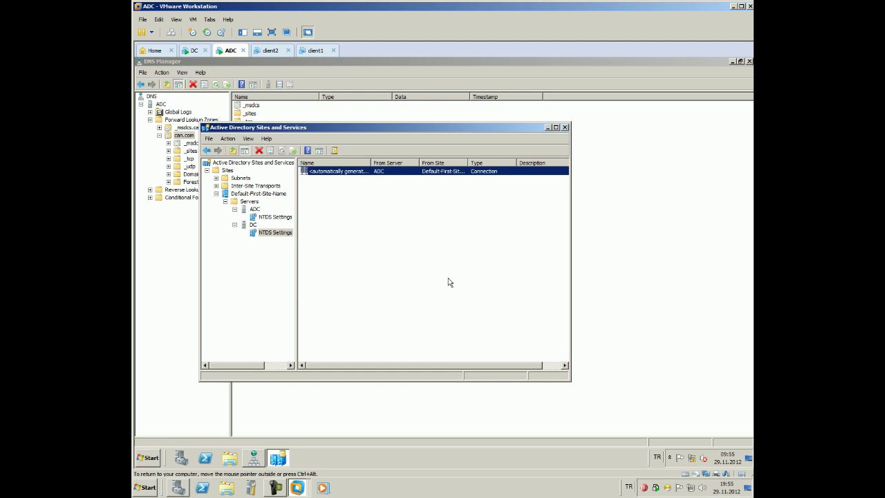
click(195, 51)
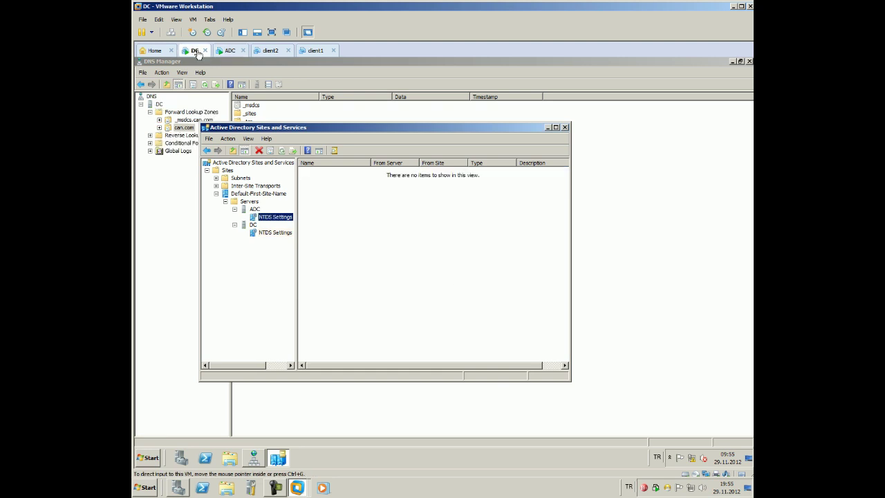
Review the NTDS Settings connections for ADC and DC in turn
right_click(260, 217)
click(260, 233)
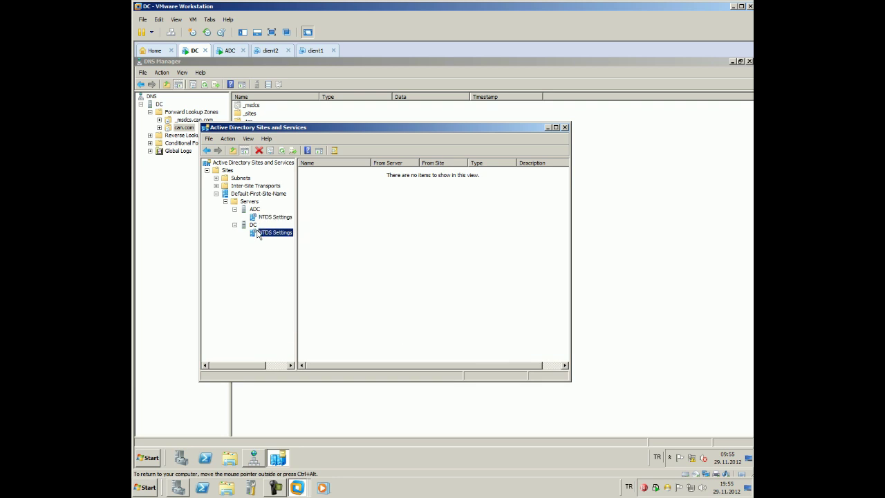
click(262, 218)
click(409, 225)
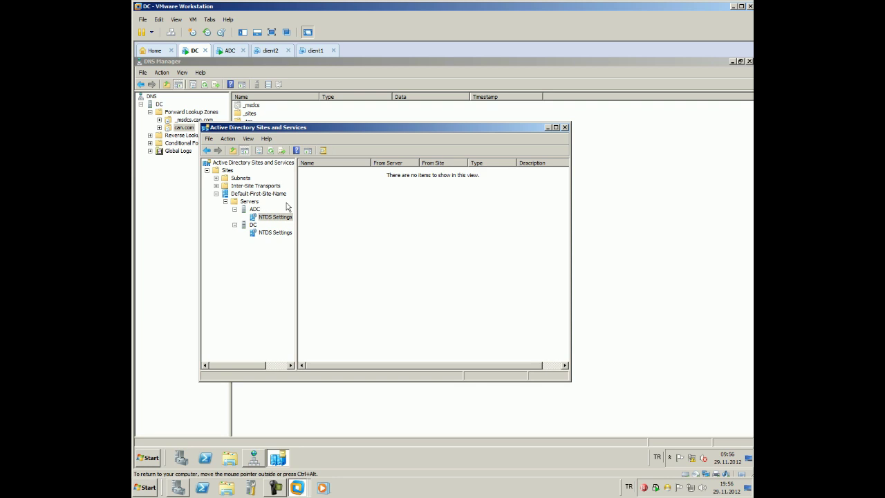
click(273, 204)
Start an Export List of the connections, cancel it, and release input from the VM
click(292, 150)
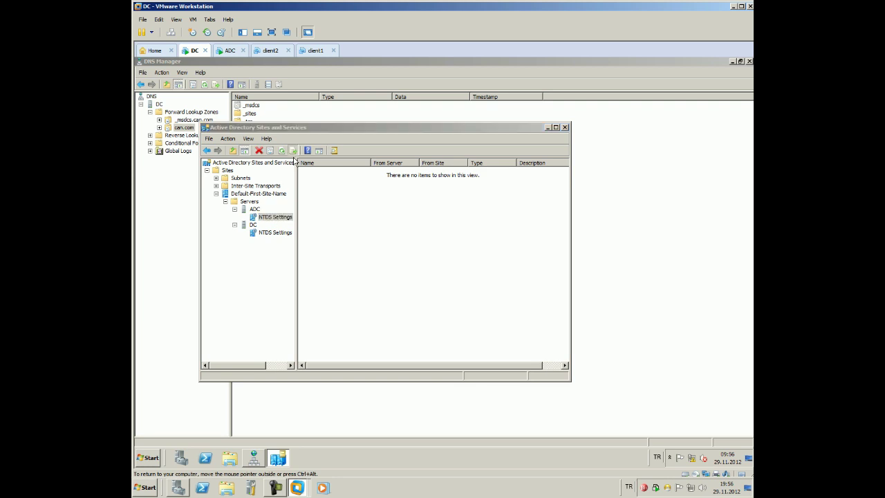
click(503, 332)
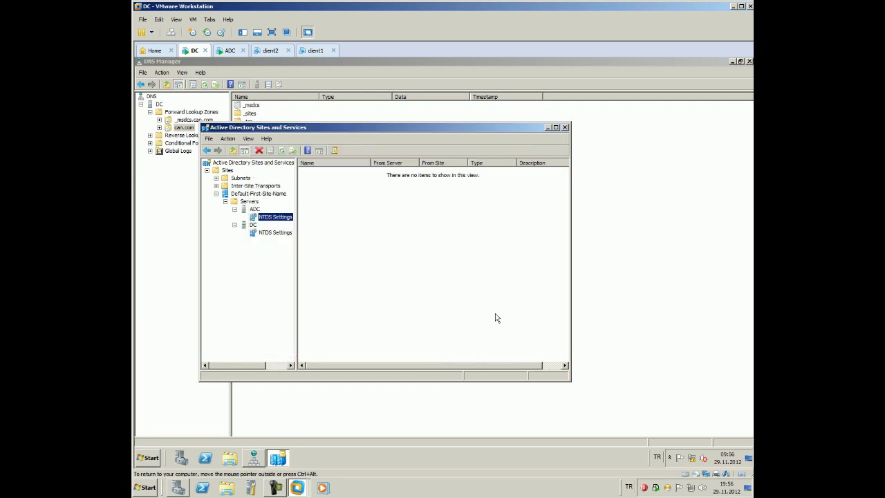
click(456, 293)
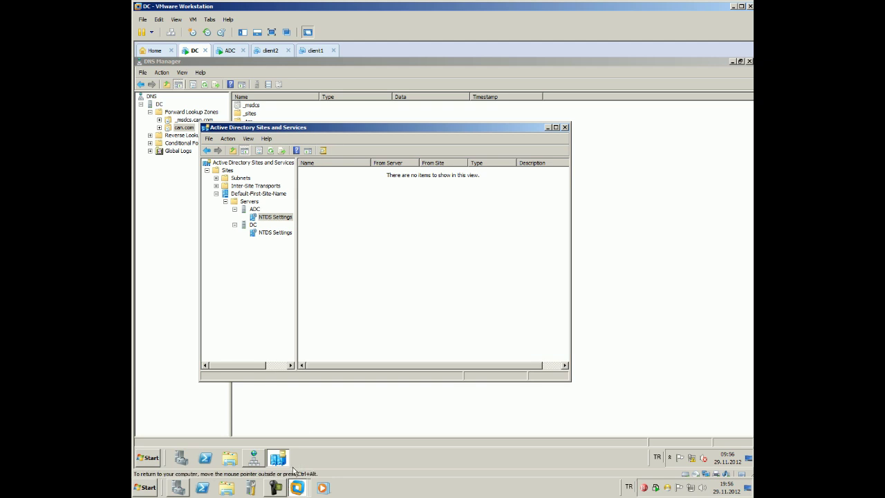
key(ctrl+alt)
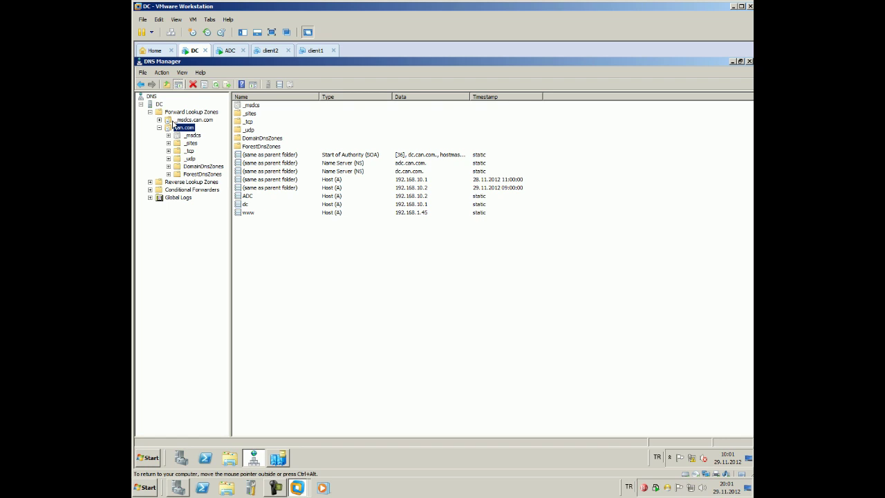
Refresh the DC DNS server and review its Advanced properties like round robin and netmask ordering
right_click(160, 104)
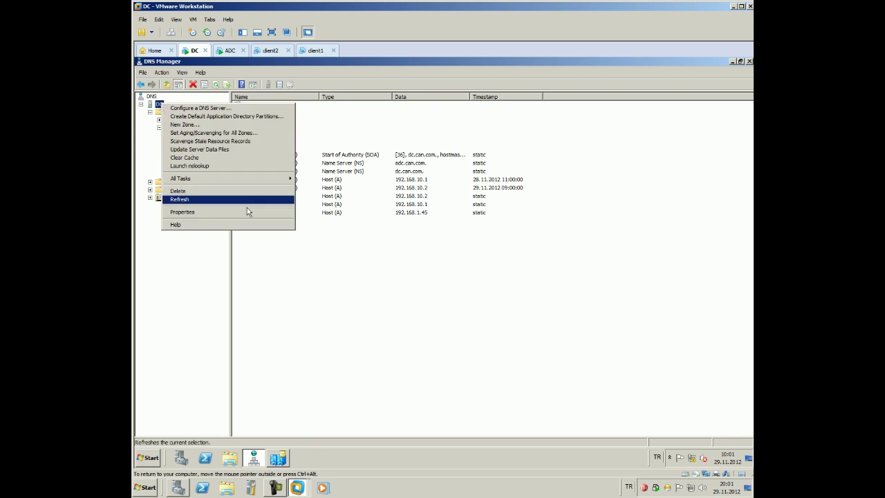
click(247, 199)
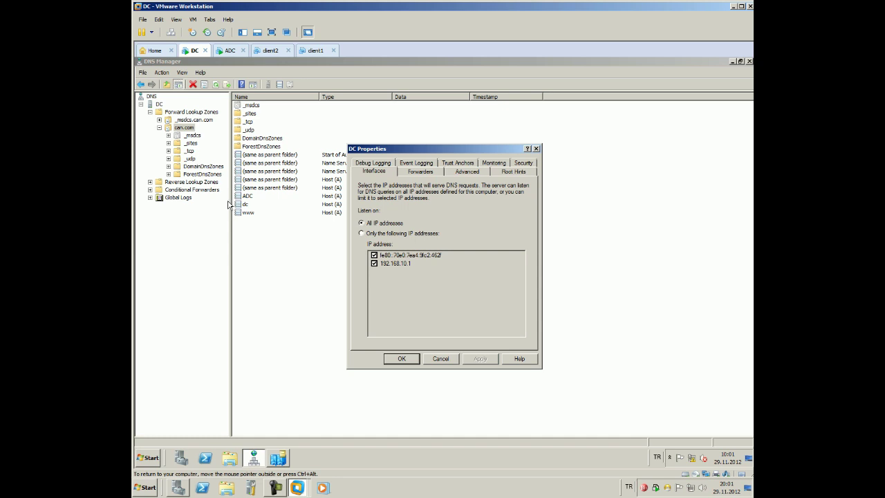
click(470, 174)
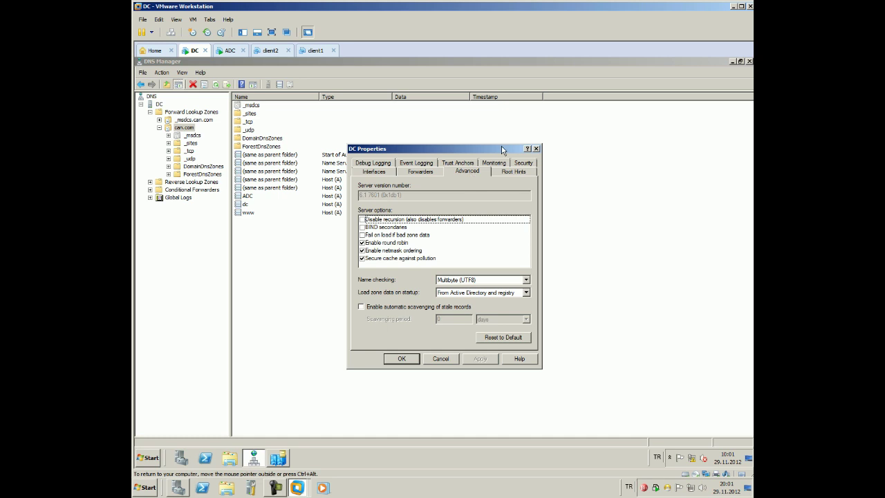
drag(502, 150, 491, 144)
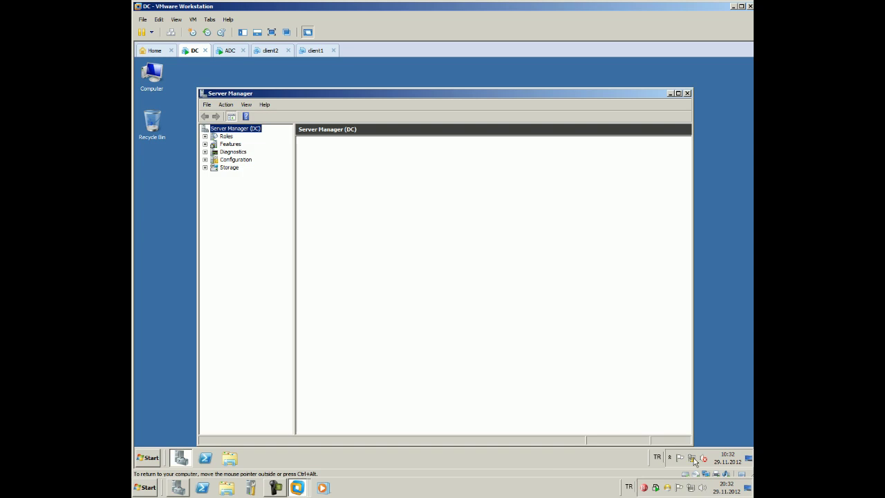
Open Local Area Connection's IPv4 properties via Network and Sharing Center, showing static 192.168.10.1
right_click(695, 461)
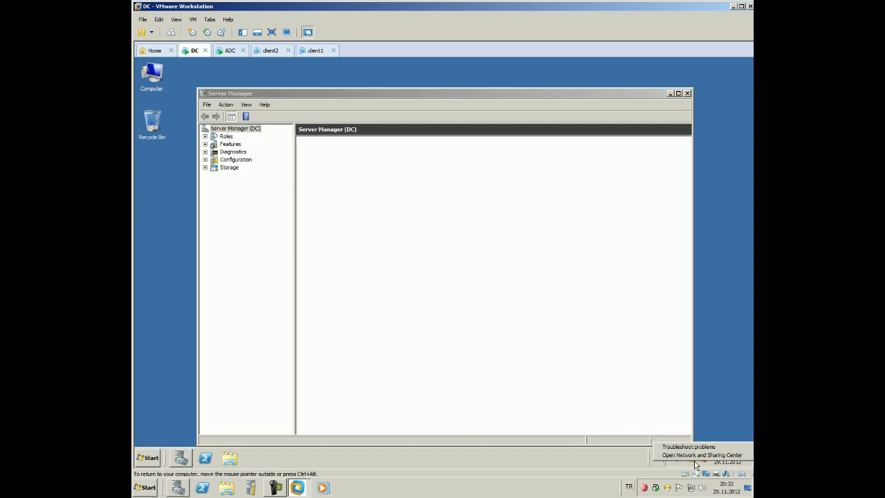
click(696, 455)
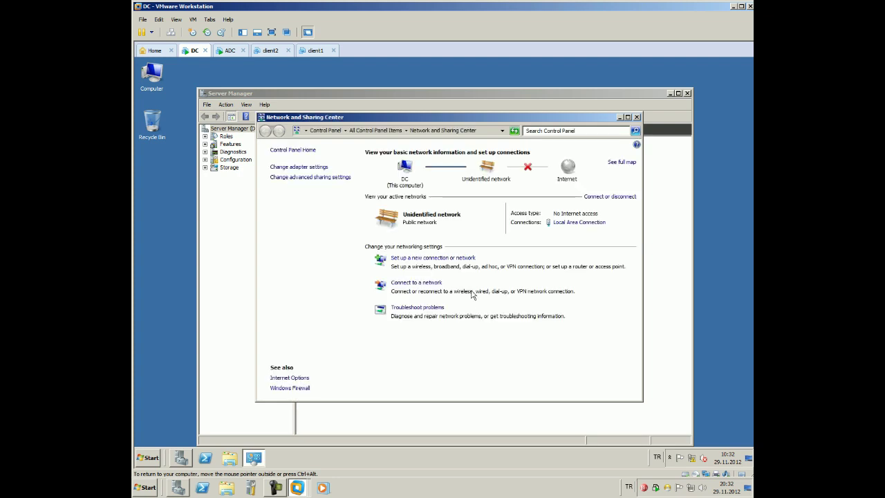
click(562, 225)
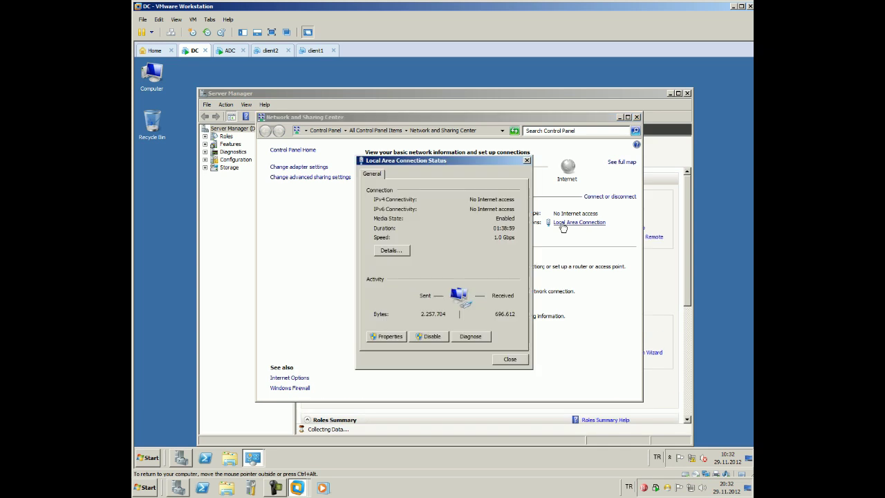
click(385, 337)
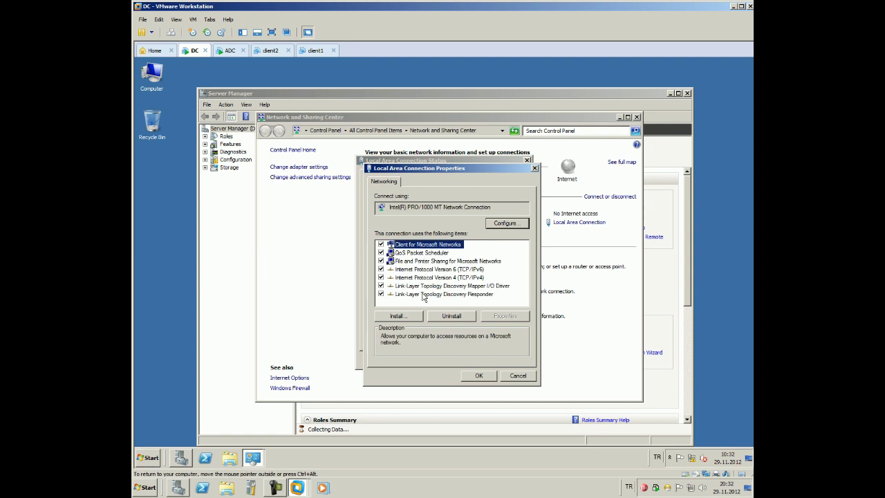
double_click(432, 277)
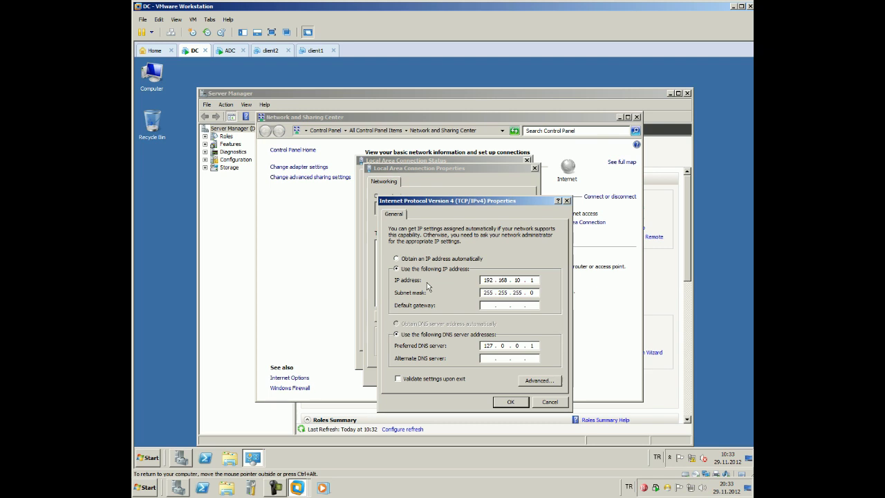
Add 192.168.10.1 as the WINS server address in the advanced TCP/IP settings
click(559, 381)
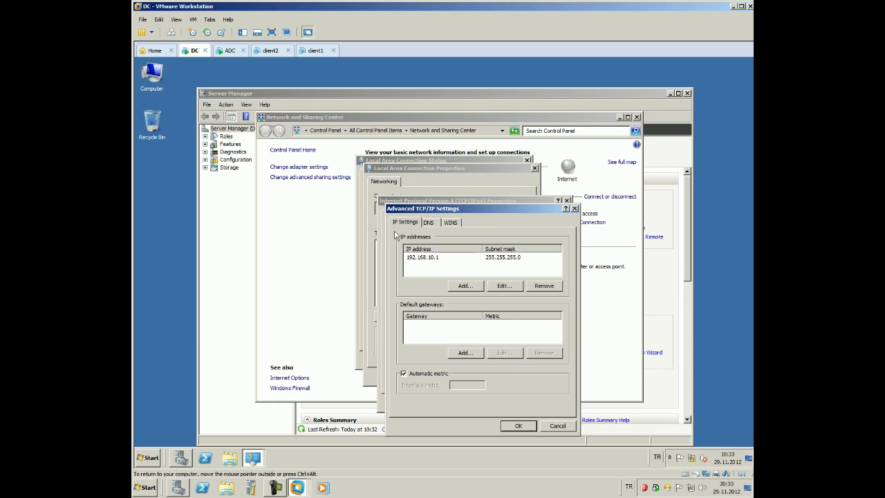
click(428, 222)
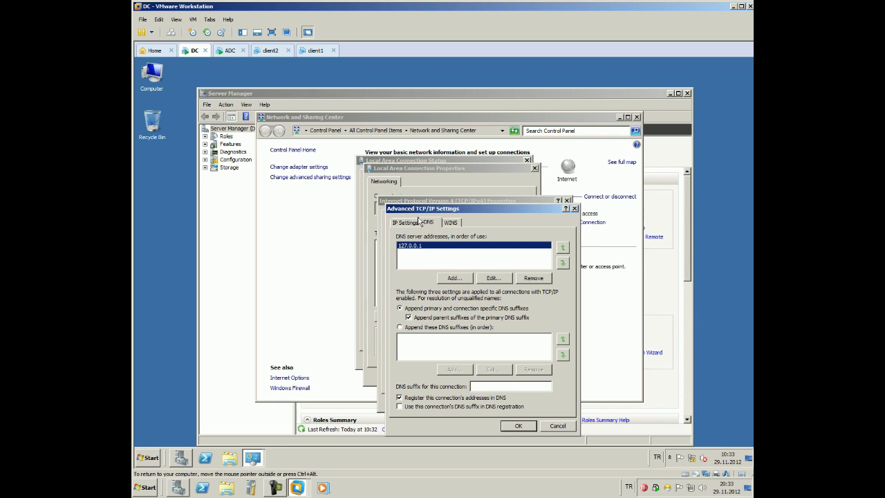
click(455, 223)
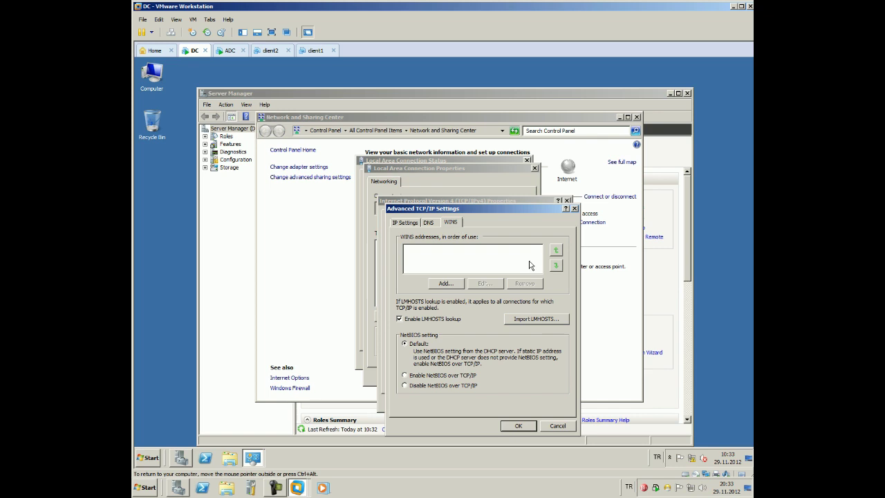
click(449, 284)
text(192.)
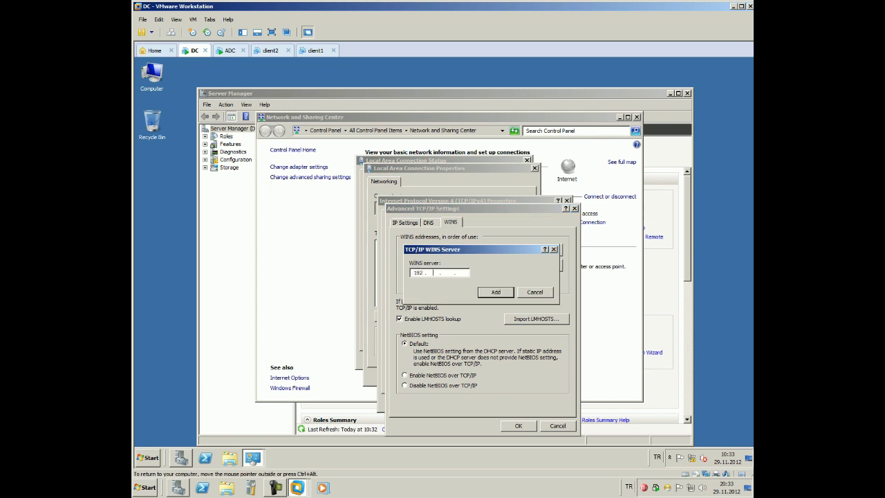
text(168.10.1)
click(492, 293)
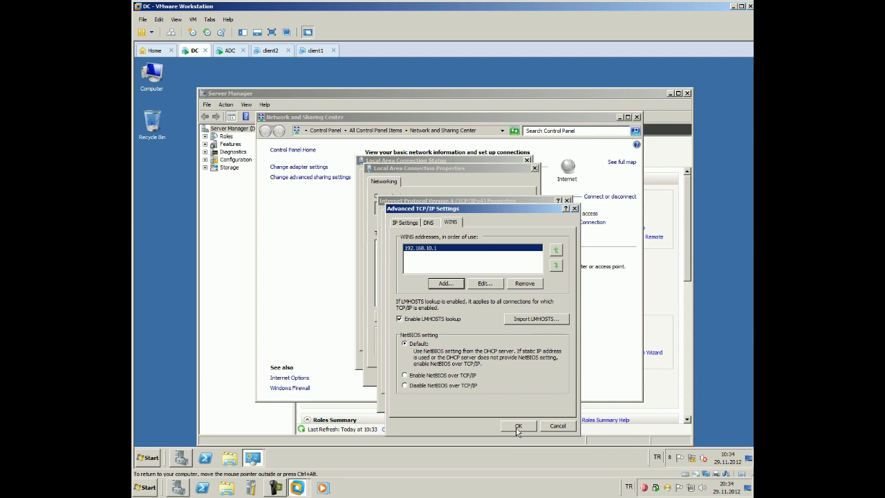
Apply the change with OK on each dialog and close the connection status window
click(518, 425)
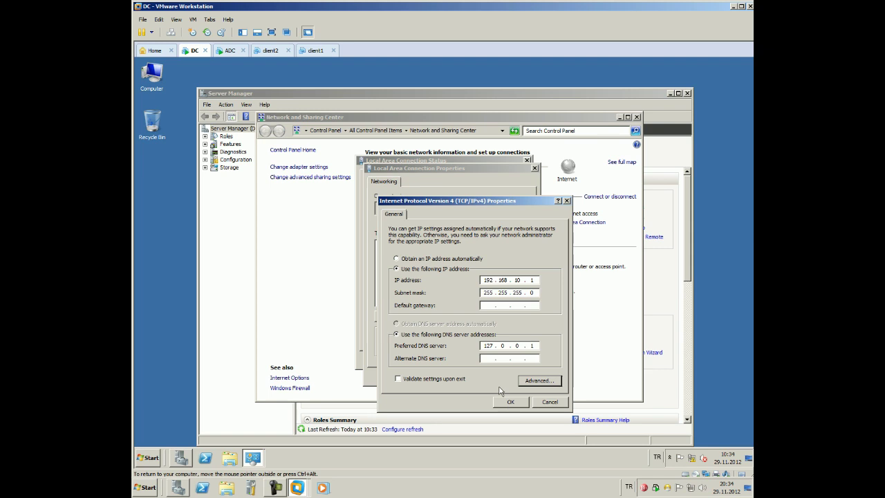
click(509, 401)
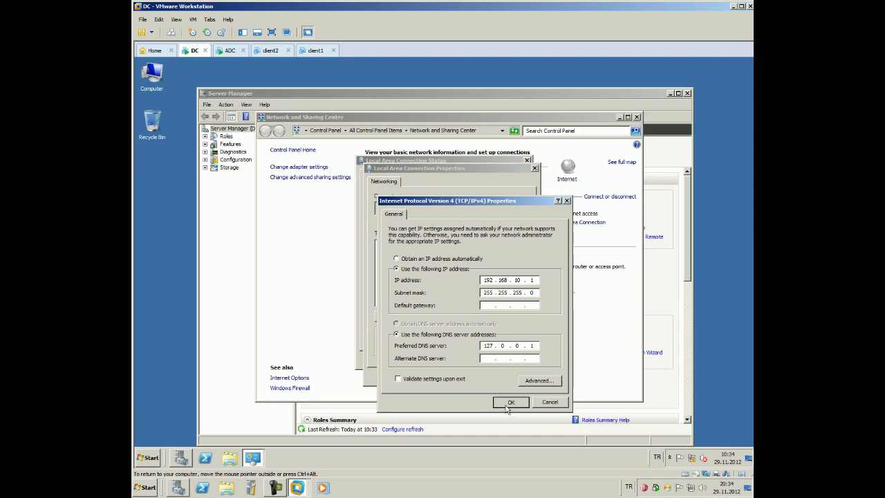
click(487, 375)
click(498, 360)
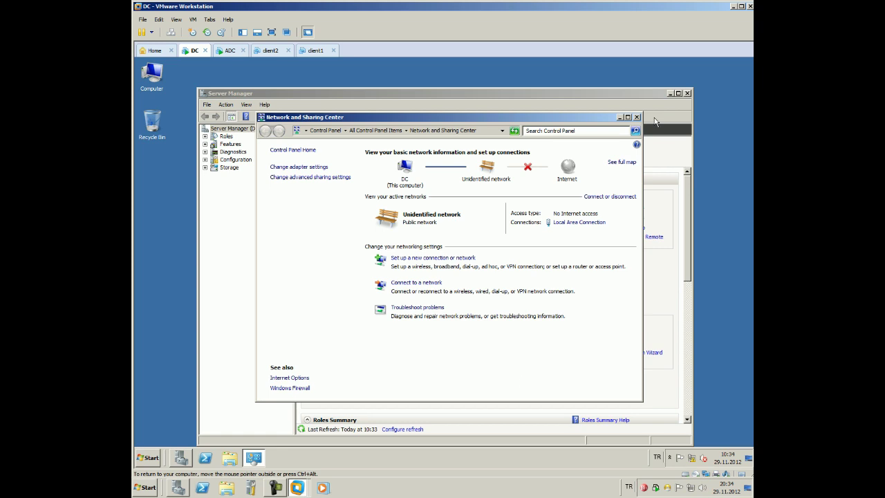
Open the Add Roles Wizard from Roles to review installed AD DS and DNS, then cancel it
click(637, 116)
click(223, 137)
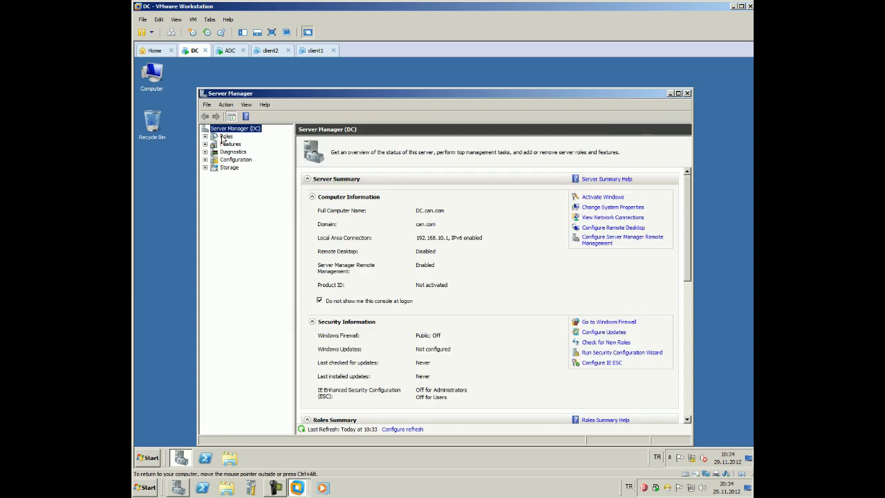
right_click(222, 138)
click(226, 144)
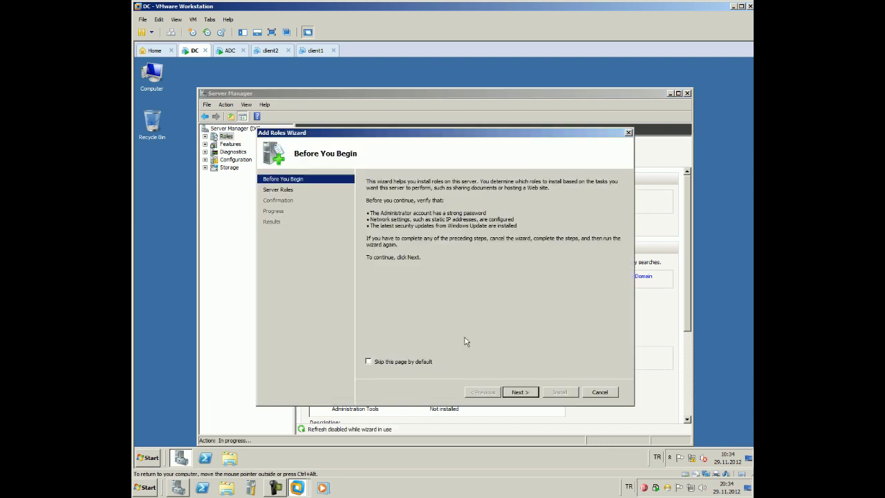
click(515, 392)
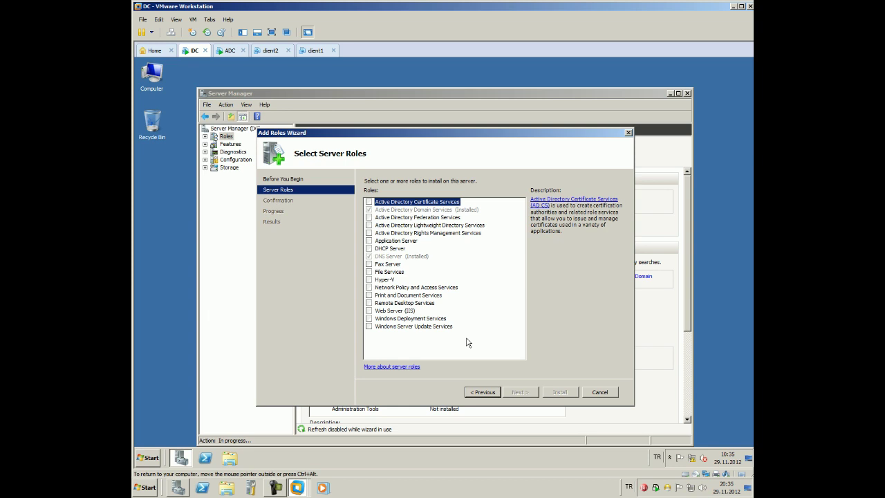
click(599, 392)
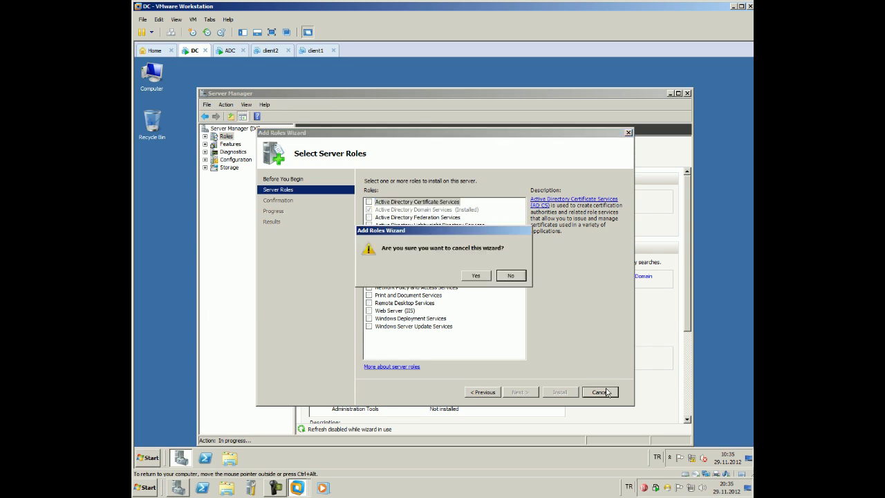
click(476, 275)
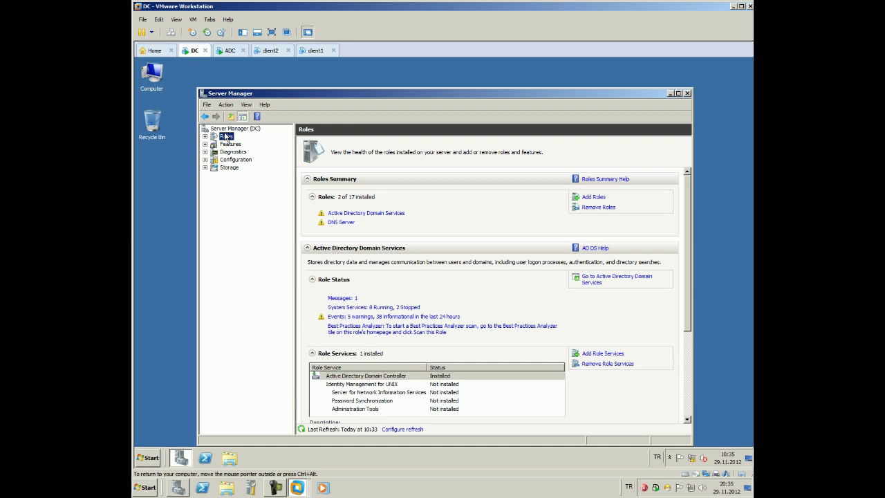
Start Add Features from the Features node and tick WINS Server
click(231, 144)
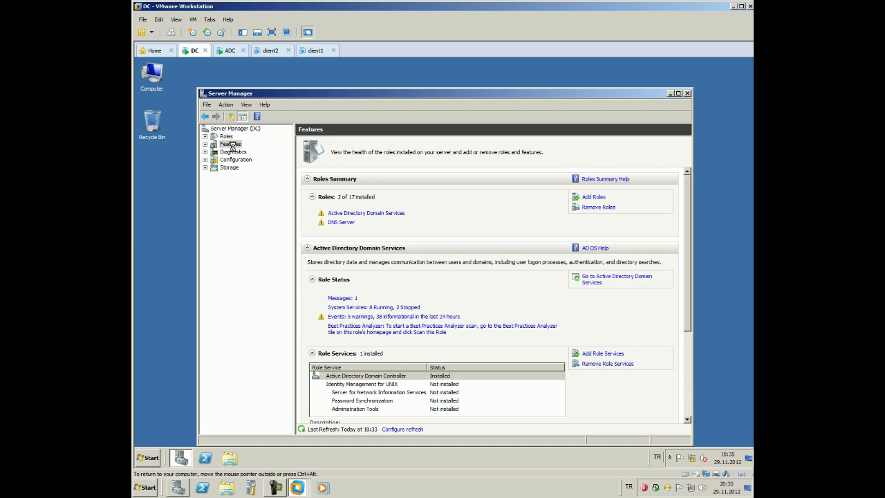
right_click(233, 146)
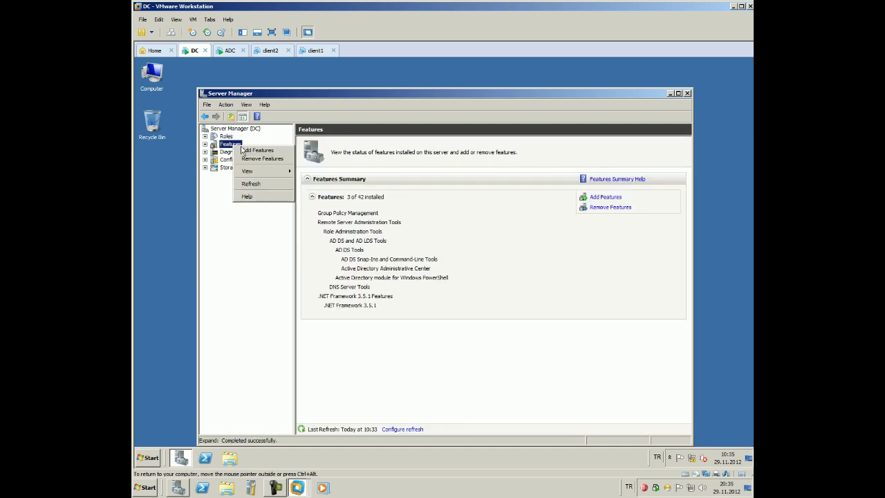
key(Escape)
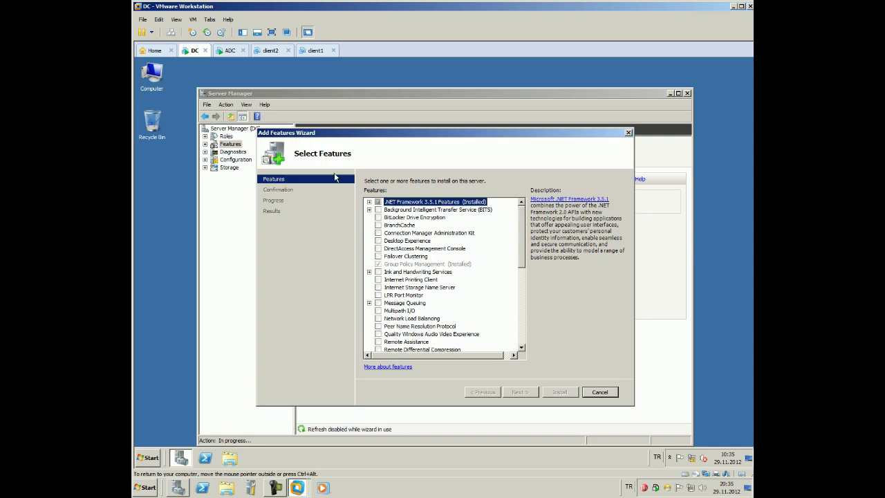
scroll(515, 279, down, 2)
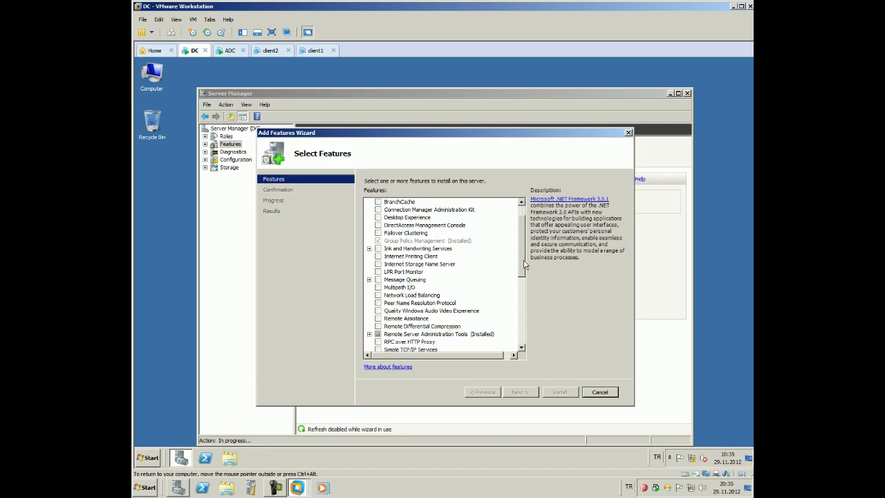
scroll(515, 280, down, 5)
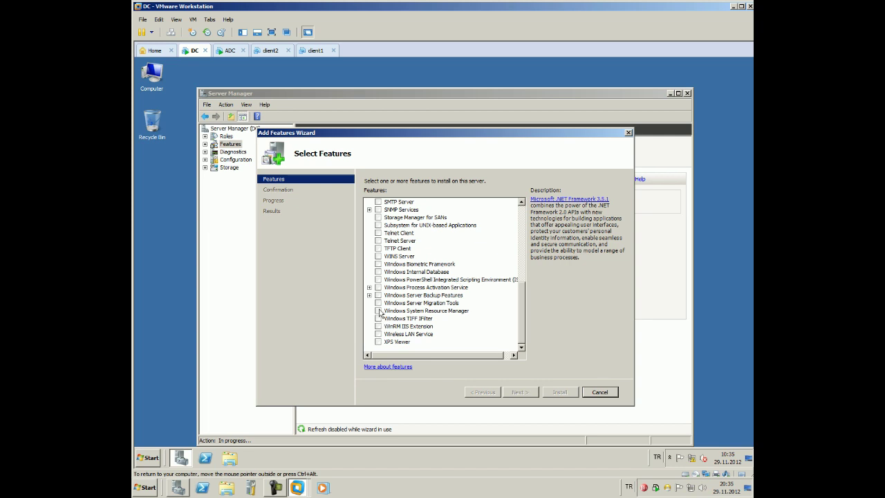
click(377, 256)
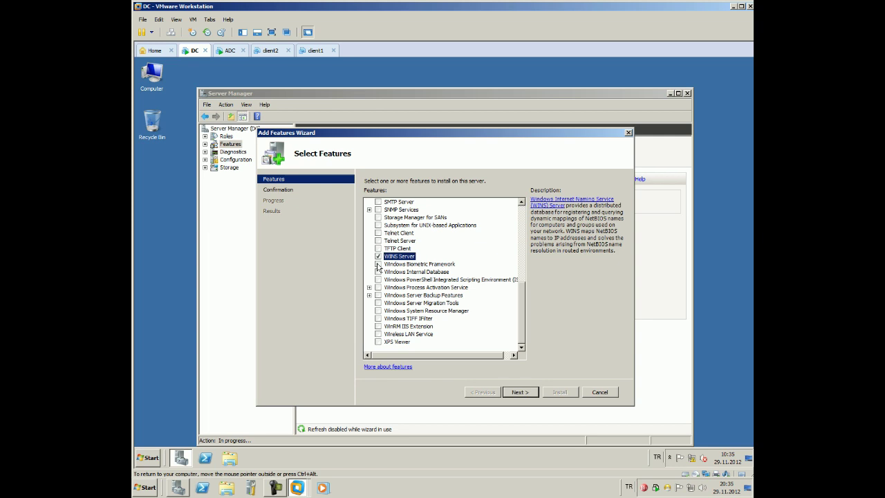
Proceed through the wizard to install WINS Server, then close it
click(532, 396)
click(516, 393)
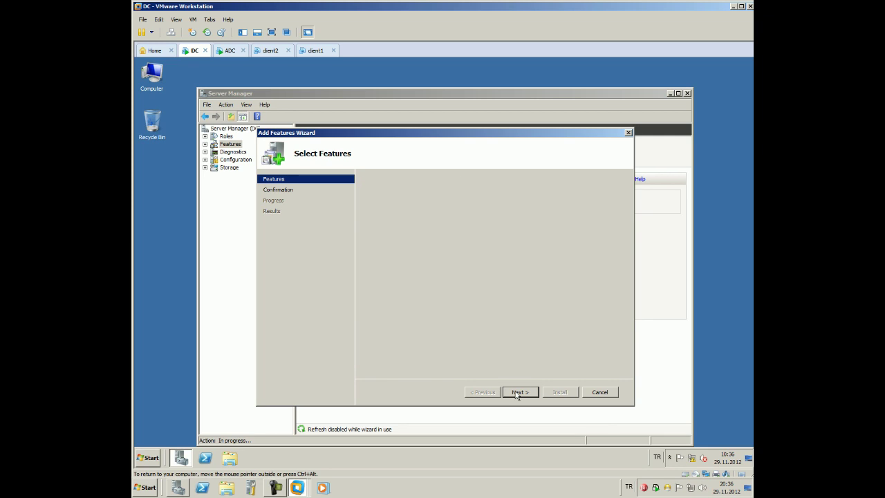
click(562, 392)
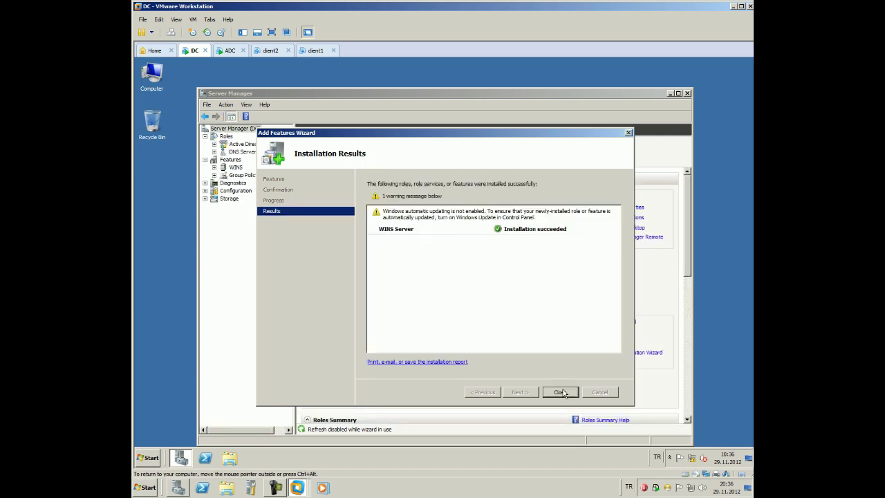
click(562, 392)
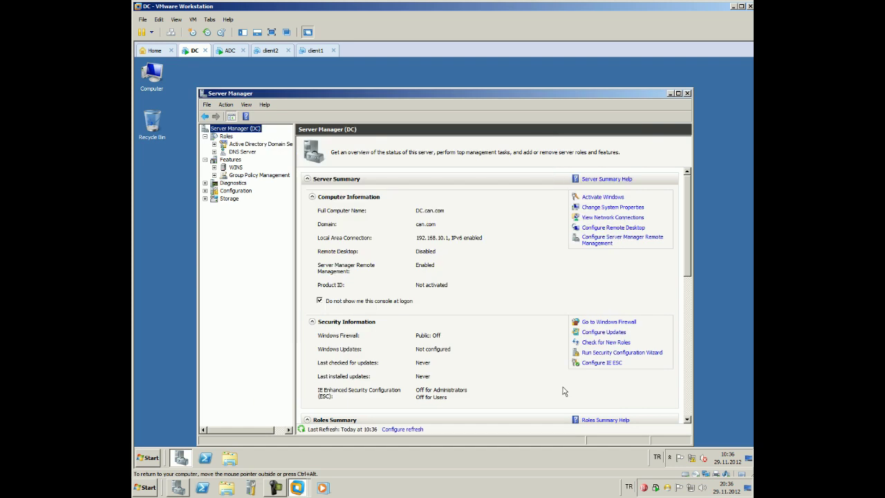
Launch WINS from Administrative Tools on DC, minimize Server Manager, and maximize the WINS console
click(150, 457)
mouse_move(301, 380)
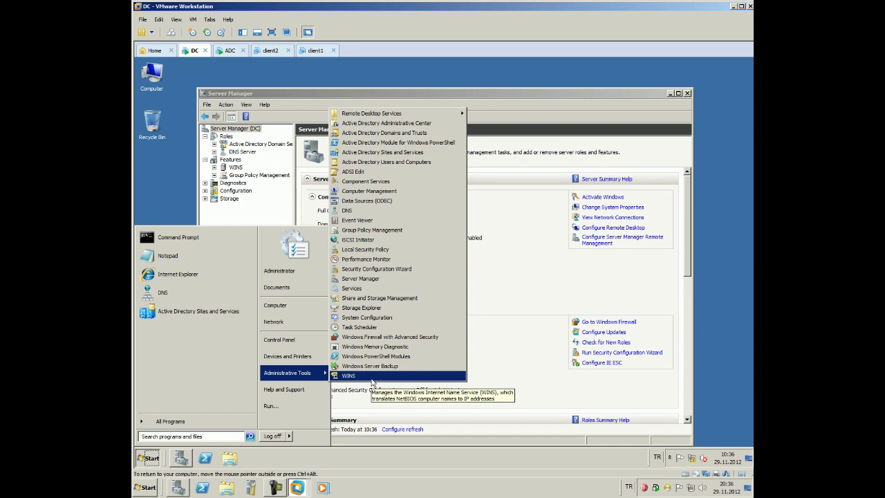
click(371, 379)
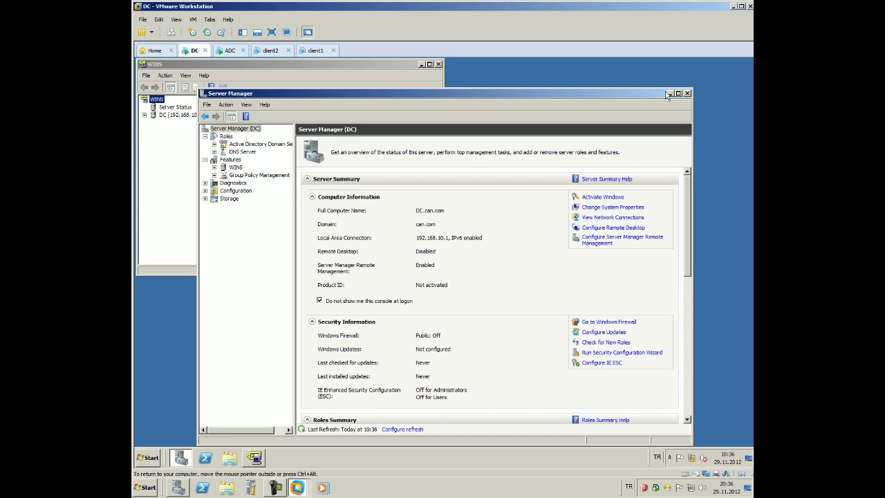
click(669, 93)
drag(330, 70, 505, 143)
double_click(465, 142)
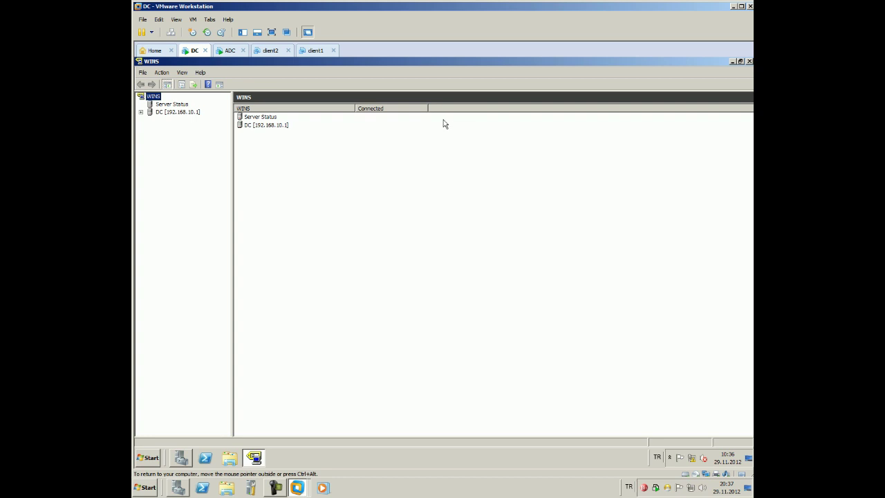
Expand DC [192.168.10.1] and display all Active Registrations records, listing the five CAN and DC entries
double_click(147, 112)
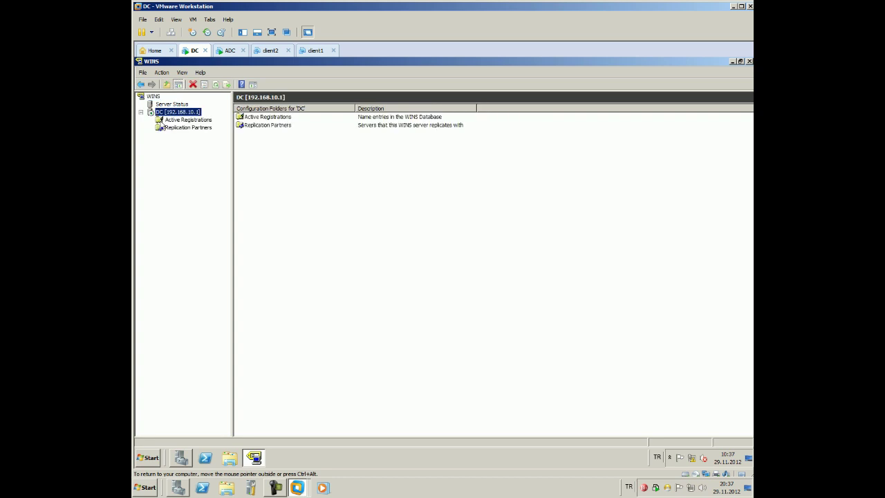
click(174, 122)
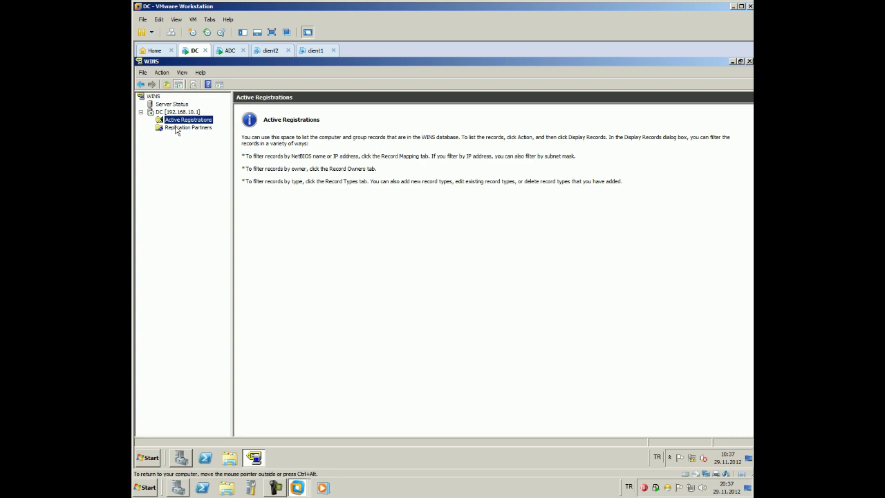
click(175, 129)
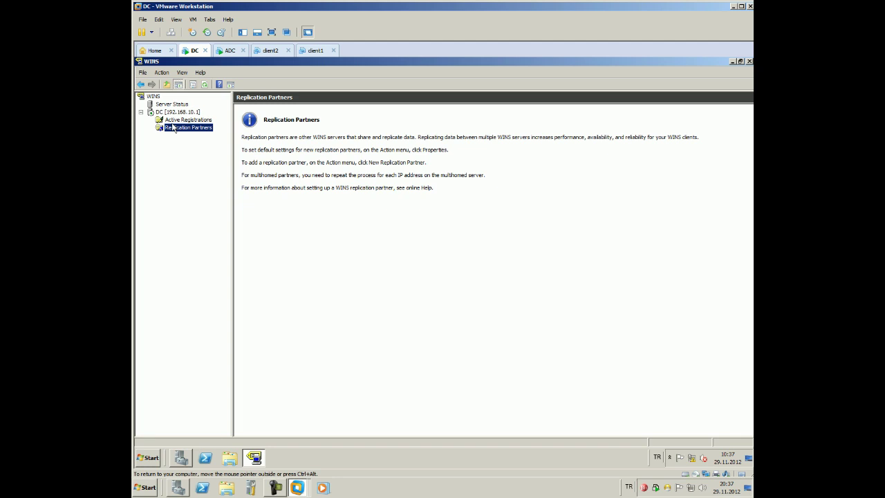
right_click(178, 120)
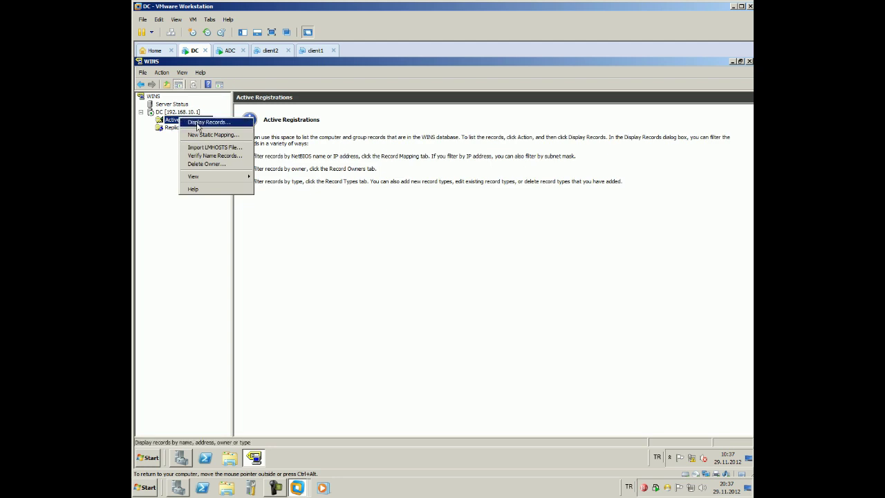
click(204, 122)
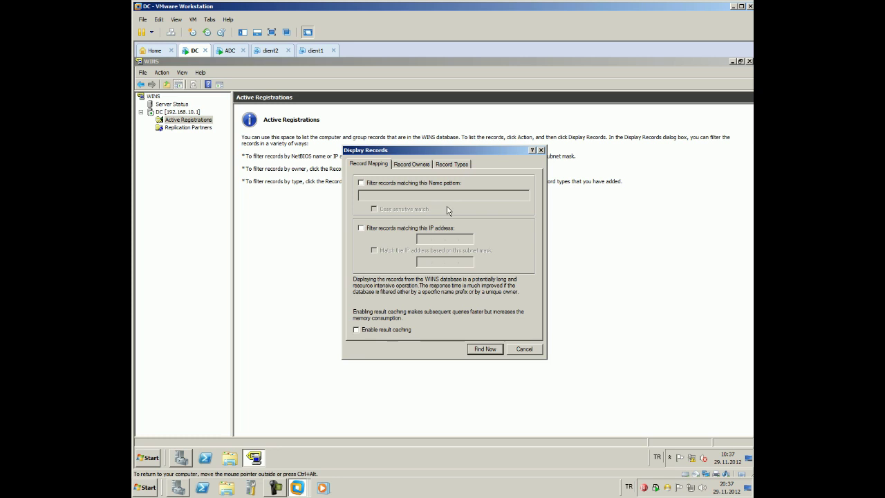
click(479, 352)
click(476, 352)
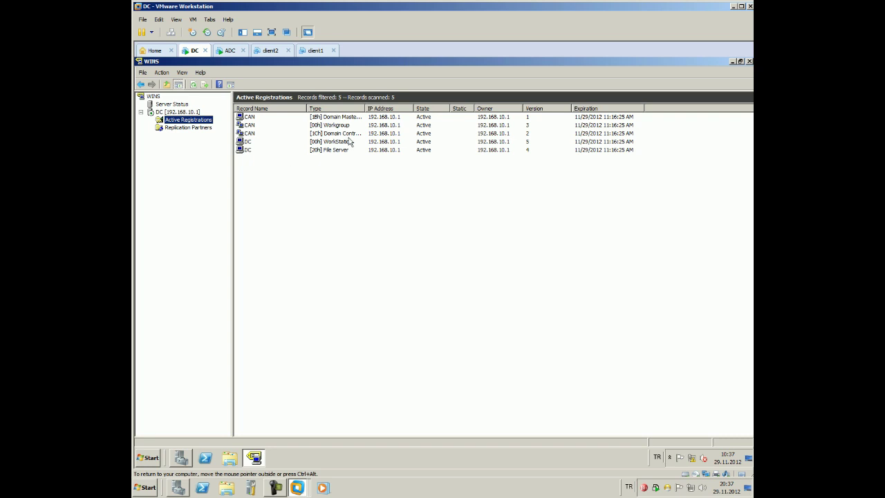
Widen the Type column and pick out the CAN Workgroup, Domain Controller, WorkStation and File Server records
drag(365, 109, 429, 108)
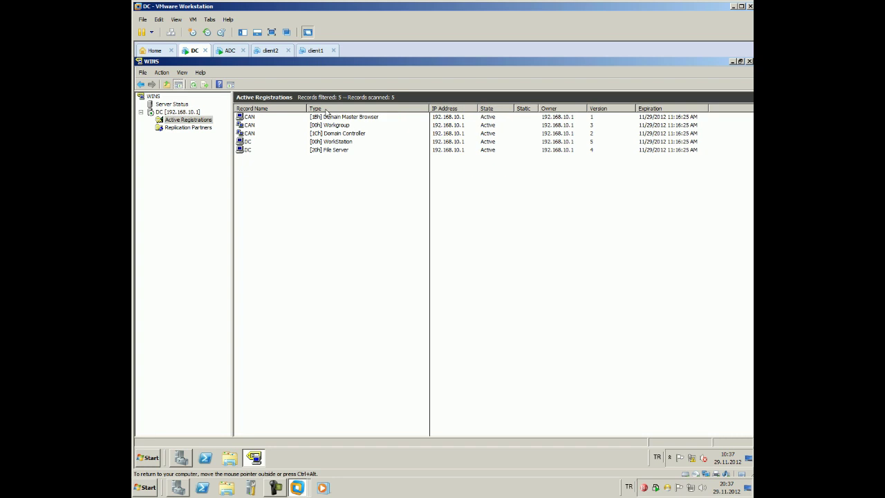
click(366, 125)
click(349, 135)
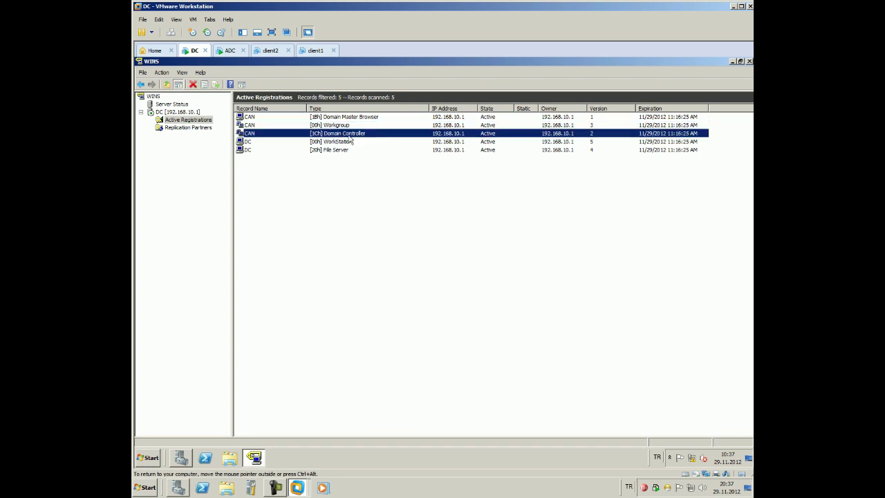
click(344, 143)
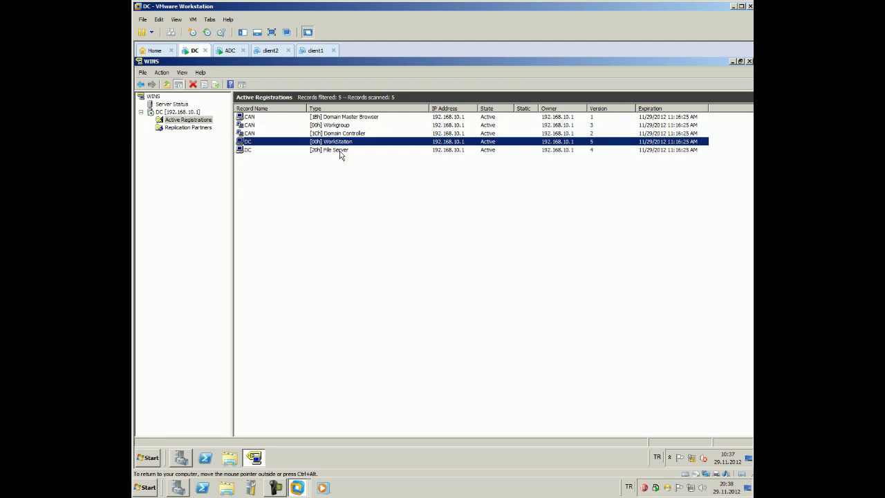
click(340, 152)
click(312, 186)
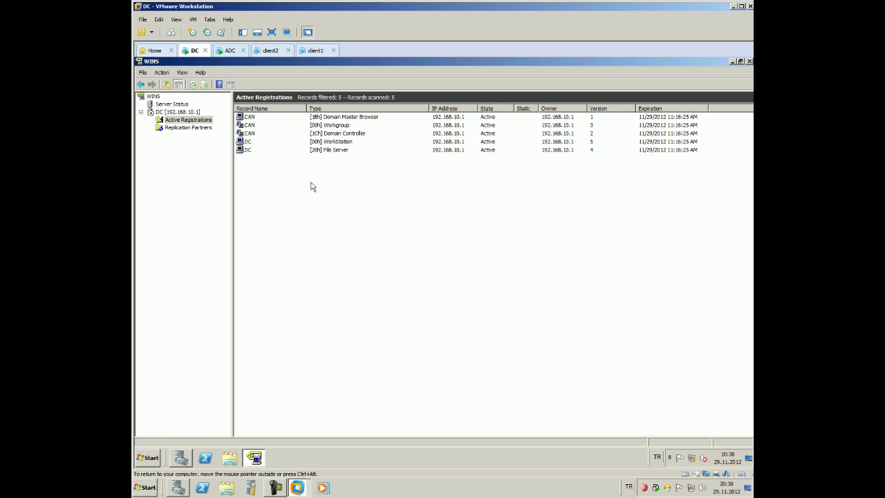
Inspect the details of the Domain Master Browser and CAN Workgroup records
double_click(285, 118)
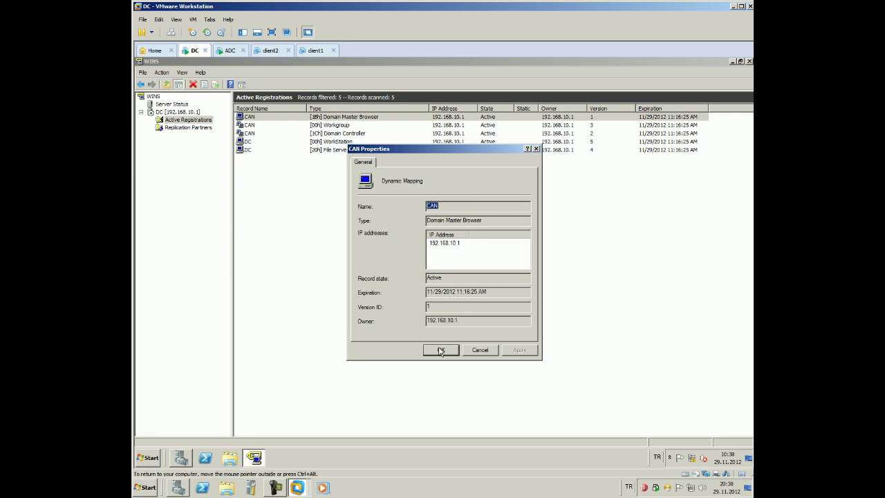
click(441, 350)
double_click(336, 125)
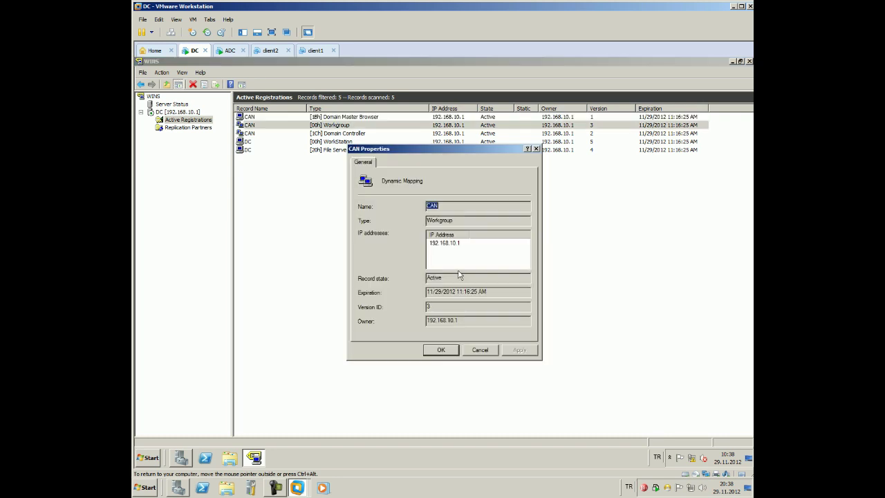
click(444, 353)
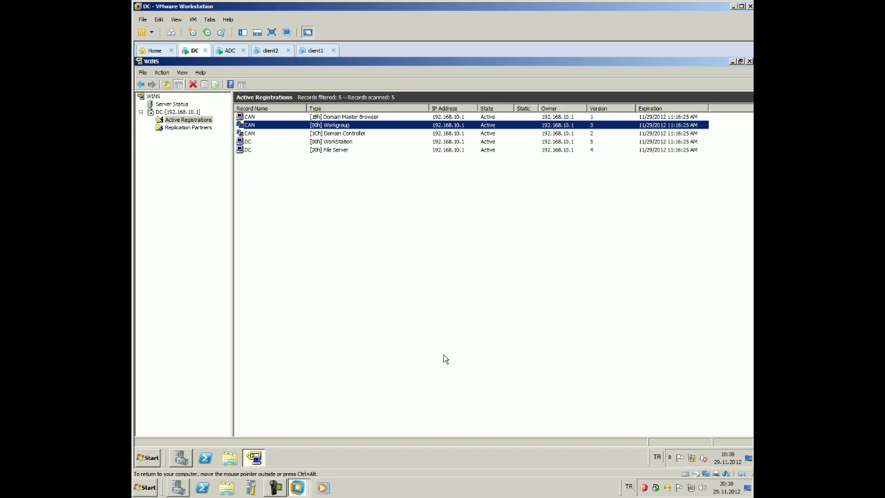
click(398, 346)
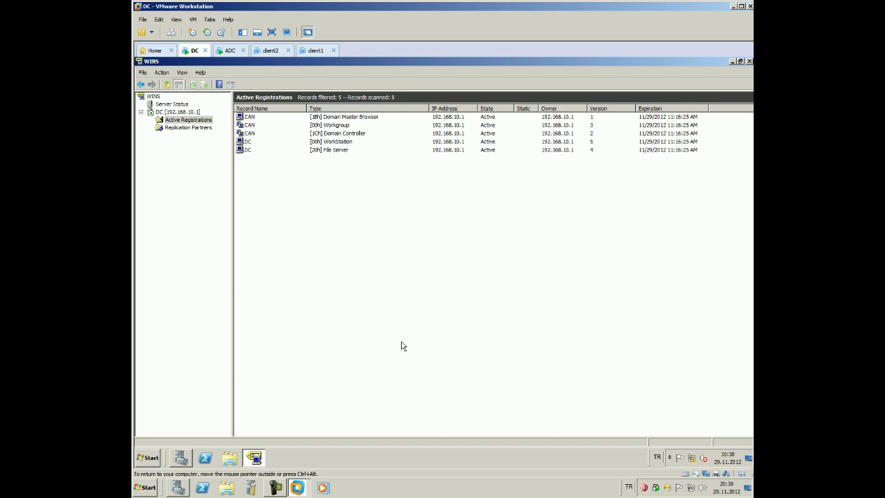
Look at DC's Replication Partners, then switch to the ADC virtual machine
click(184, 128)
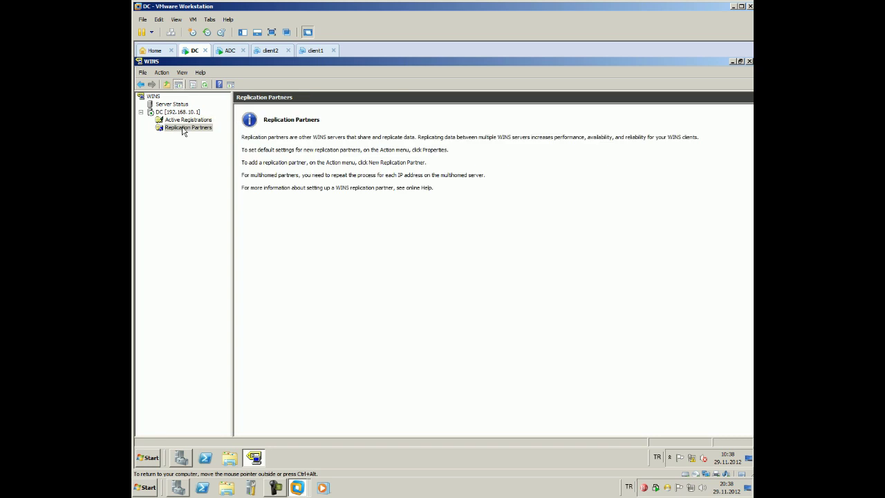
right_click(183, 130)
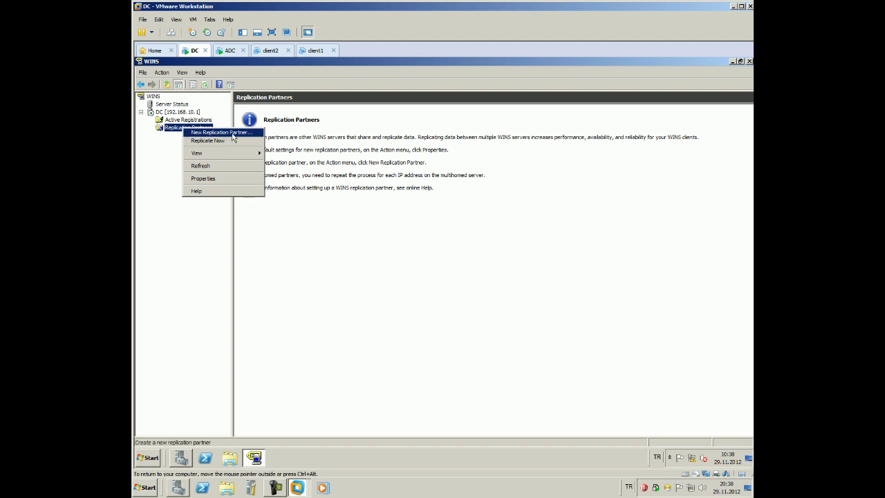
click(226, 51)
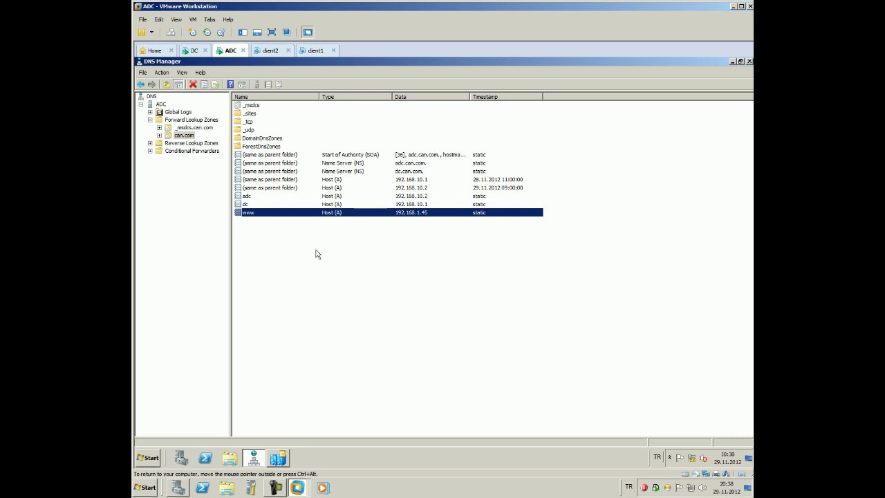
Open the IPv4 properties of ADC's Local Area Connection through the Network and Sharing Center
click(694, 458)
right_click(694, 457)
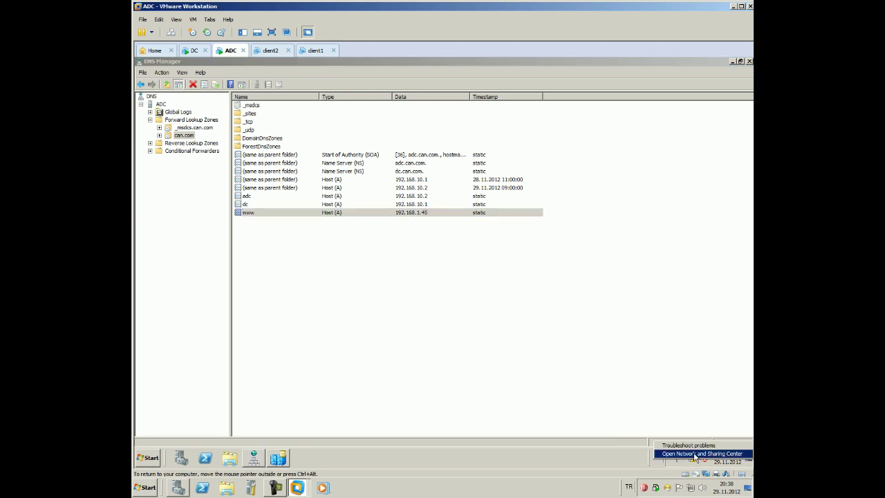
click(694, 455)
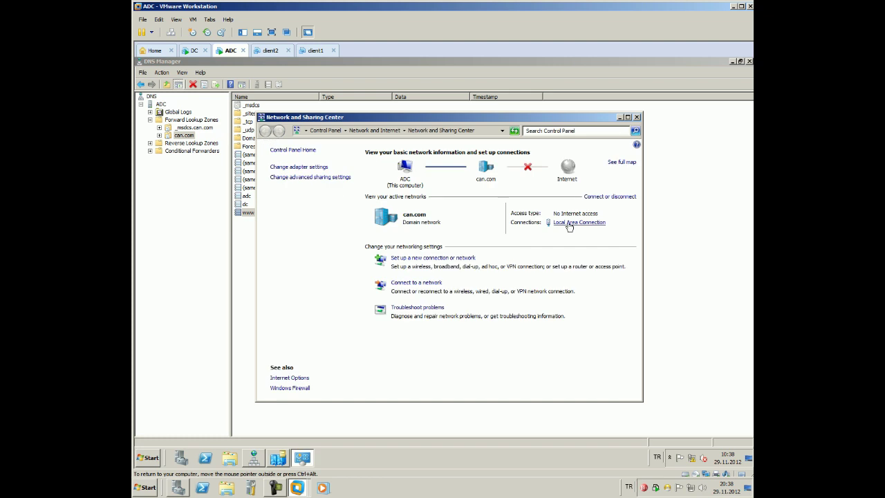
click(569, 223)
click(386, 337)
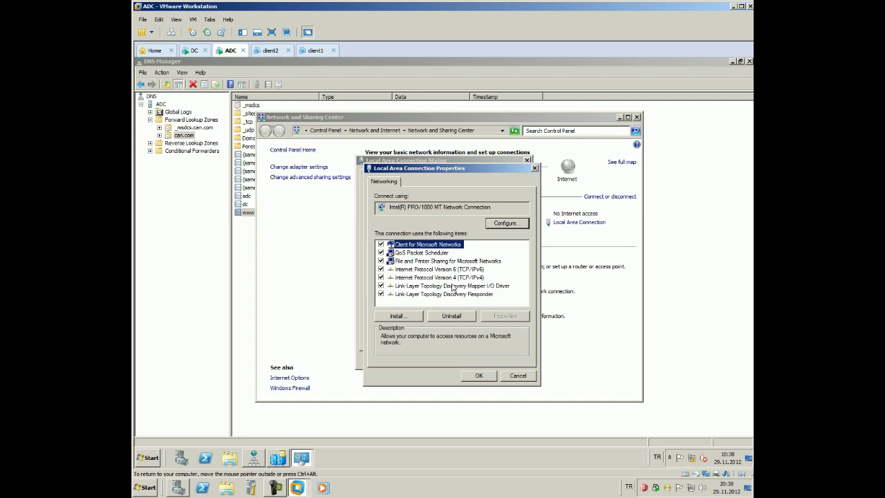
double_click(456, 277)
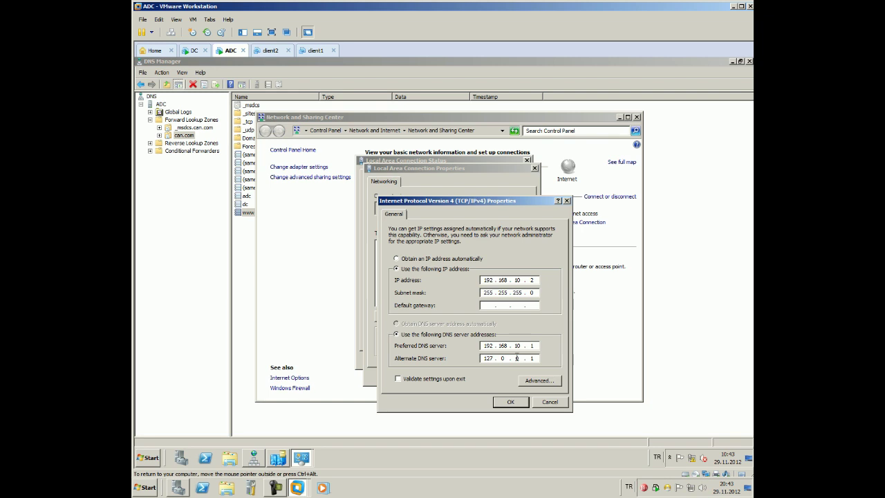
Set ADC's preferred DNS to 127.0.0.1 and alternate DNS to 192.168.10.1, then save
double_click(531, 346)
key(BackSpace)
key(BackSpace)
key(BackSpace)
key(BackSpace)
key(BackSpace)
key(BackSpace)
key(BackSpace)
key(BackSpace)
key(BackSpace)
text(127.0.0.)
key(Tab)
click(534, 358)
key(BackSpace)
key(BackSpace)
key(BackSpace)
key(BackSpace)
key(BackSpace)
key(BackSpace)
text(192 . 168 . 10 . 1)
click(513, 403)
click(510, 373)
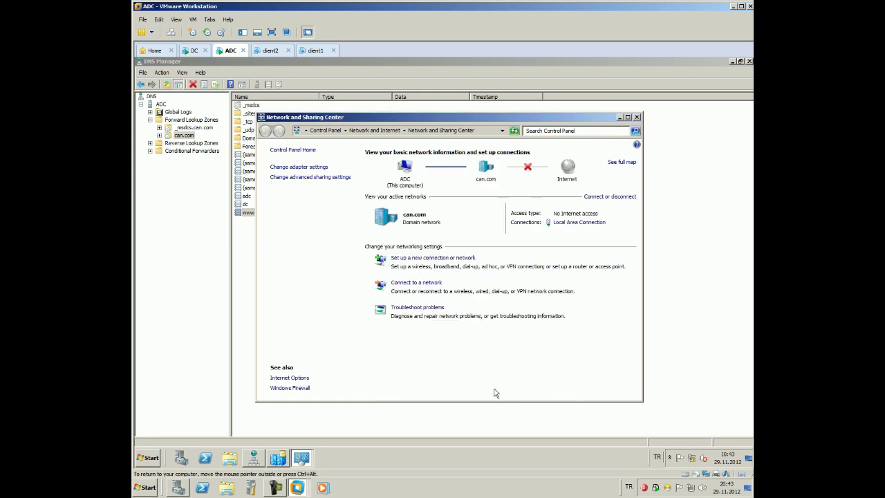
Close the Network and Sharing Center, and check the connection's details before closing its status window
drag(552, 119, 664, 91)
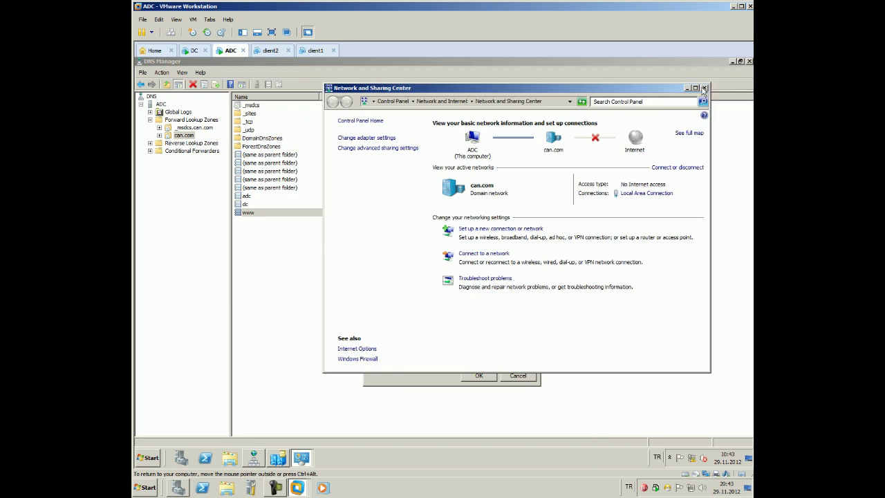
click(705, 88)
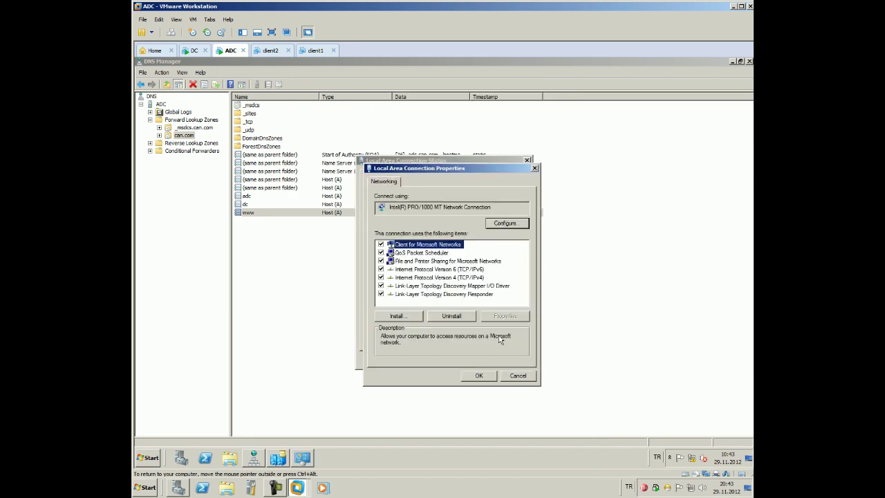
click(511, 374)
click(397, 252)
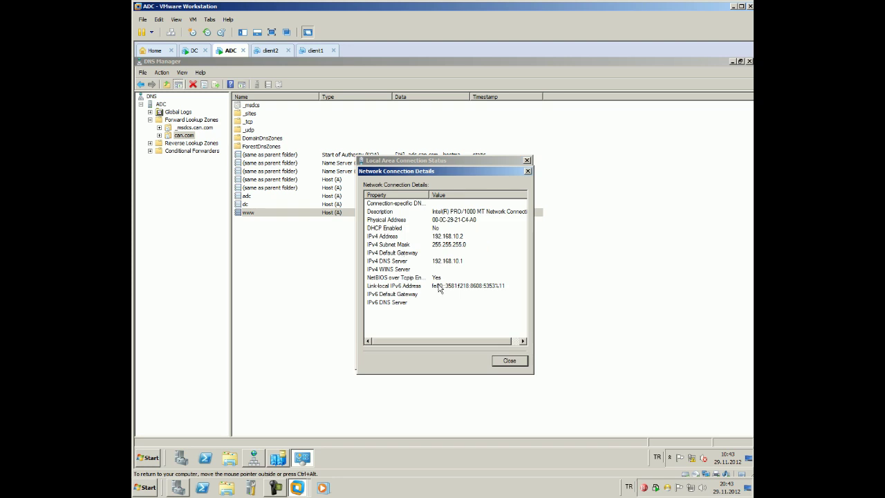
click(509, 360)
click(508, 359)
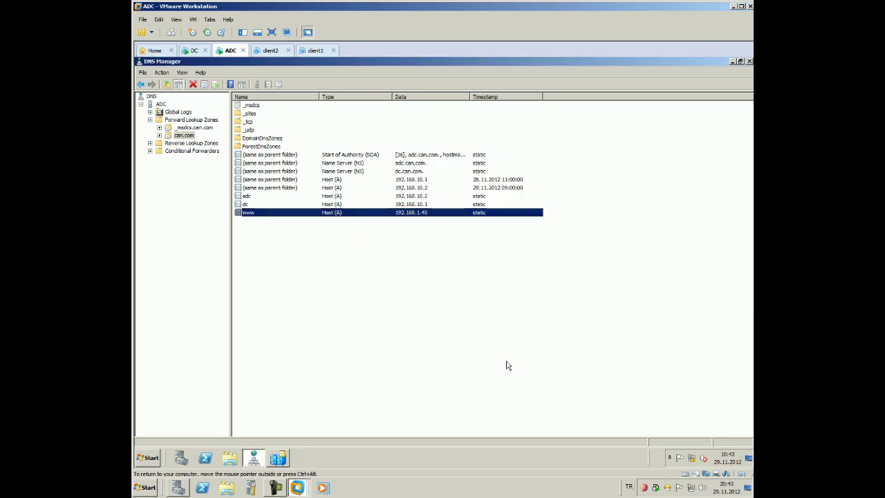
Reopen Local Area Connection, review its details and IPv4 settings, and cancel without changes
right_click(691, 458)
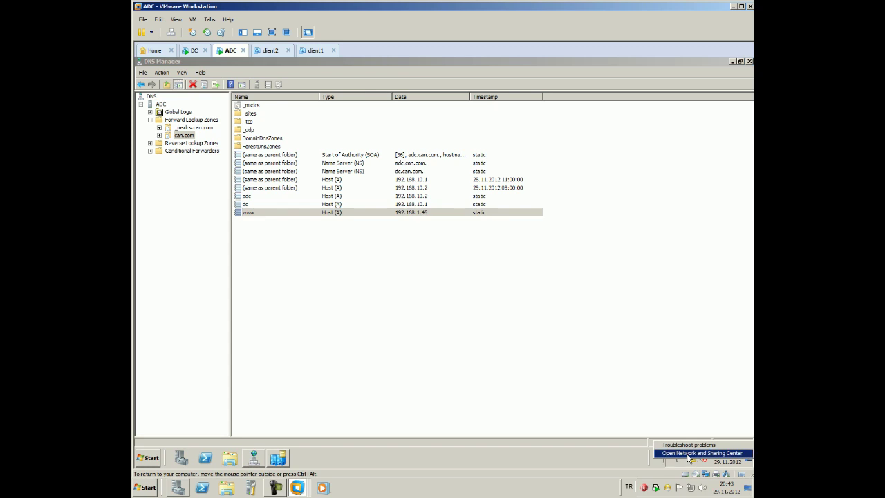
click(693, 453)
click(623, 195)
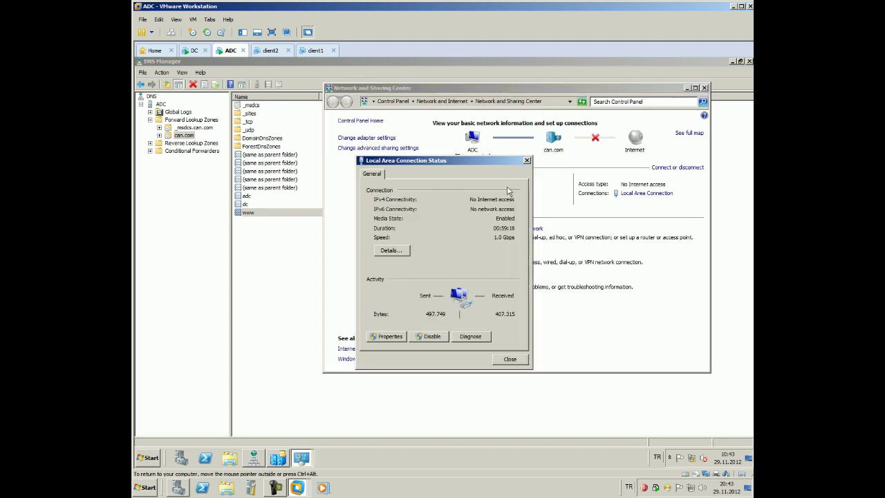
click(389, 251)
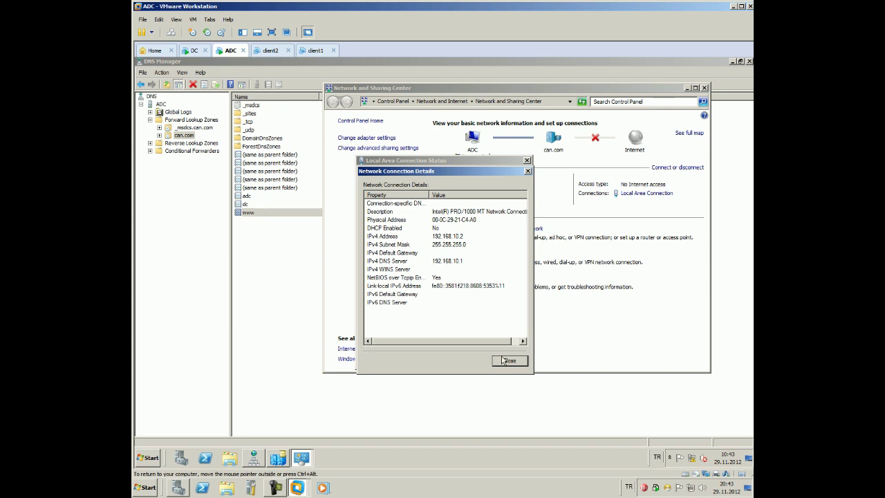
click(504, 360)
click(377, 336)
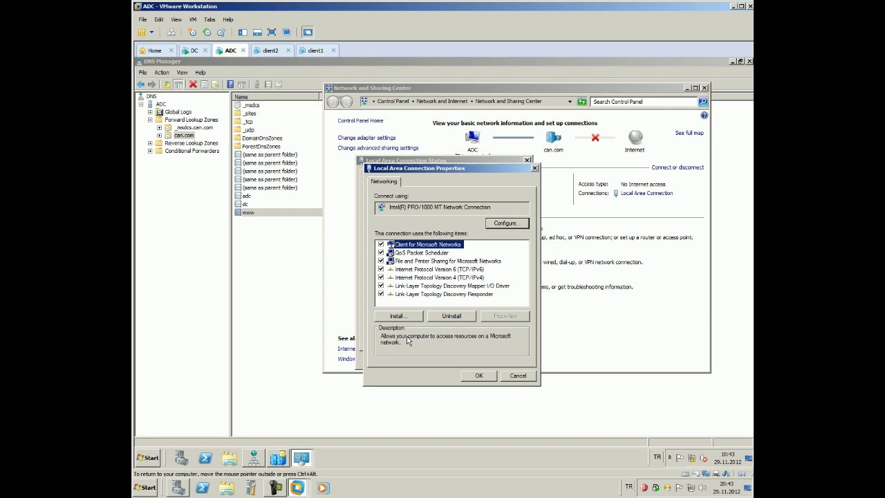
double_click(452, 278)
click(549, 402)
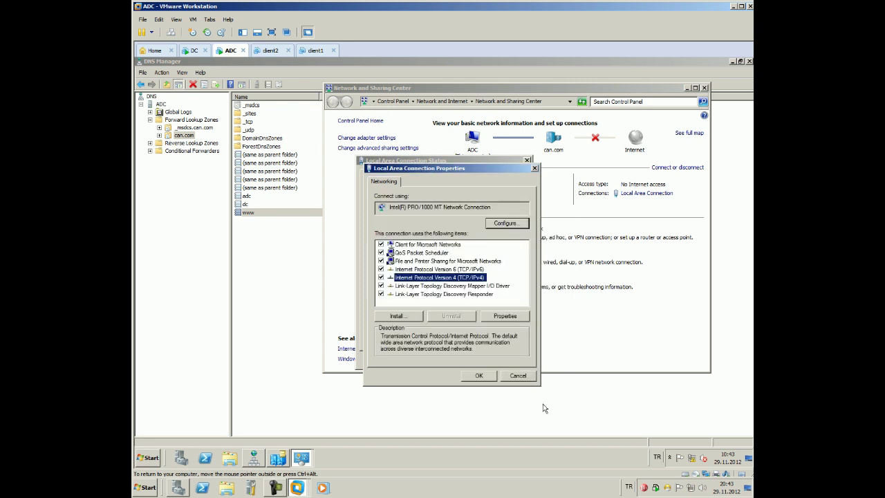
click(517, 377)
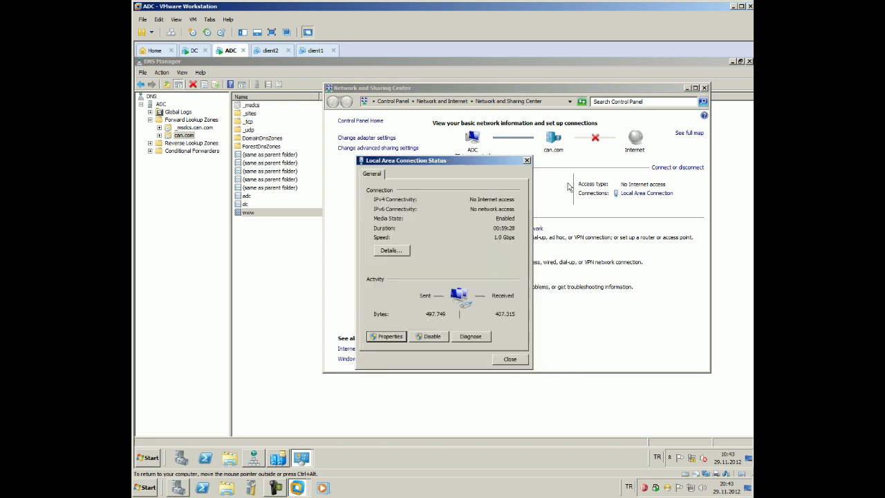
click(525, 161)
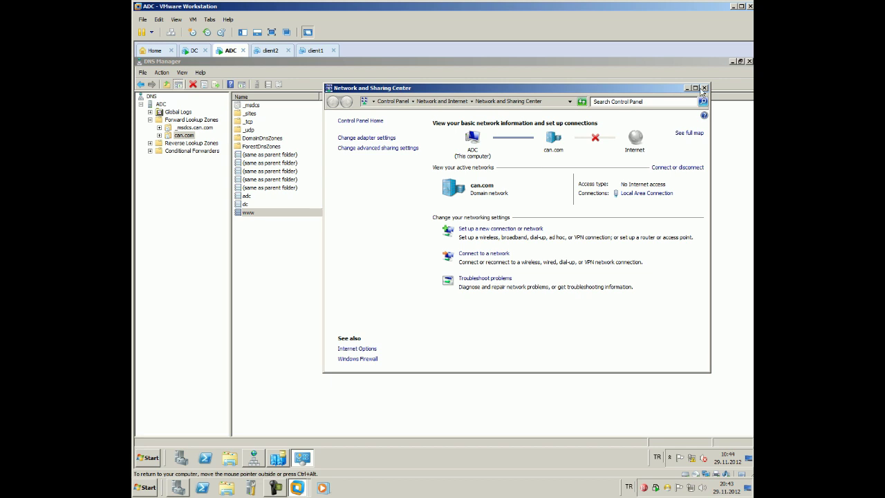
Close the Network and Sharing Center and bring Active Directory Sites and Services forward
click(695, 88)
click(749, 63)
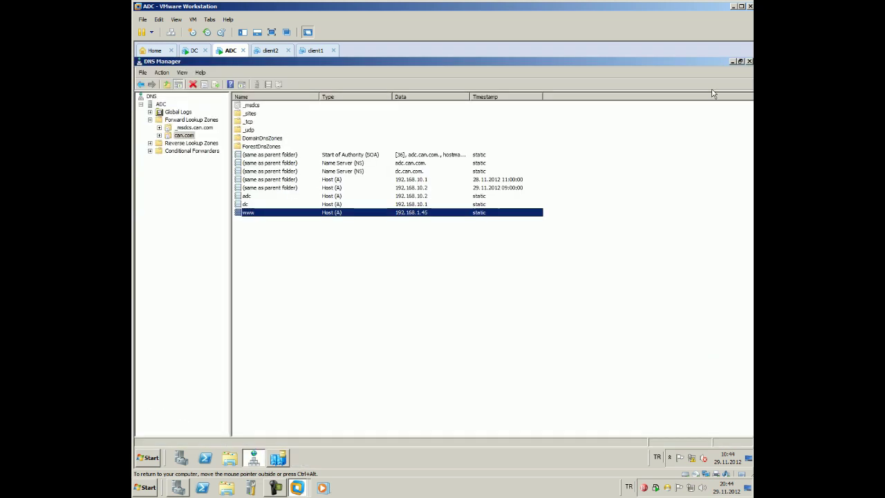
click(278, 458)
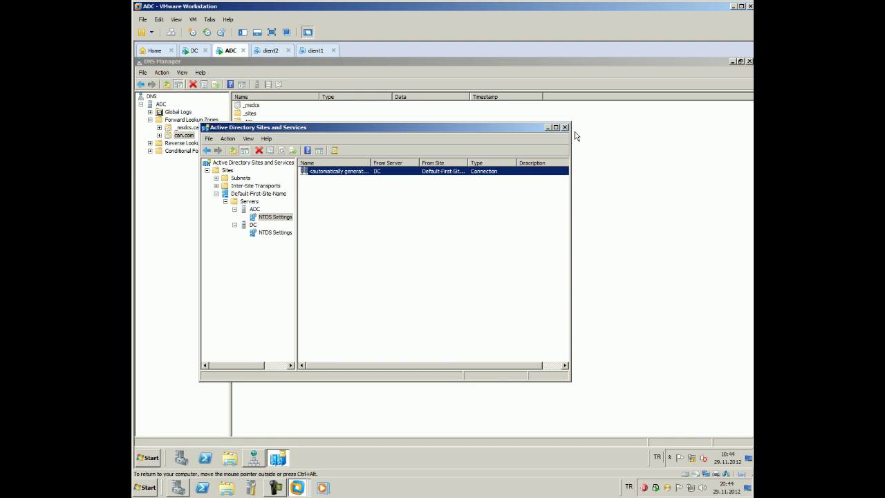
Close Sites and Services and reopen the IPv4 settings of ADC's Local Area Connection
click(565, 127)
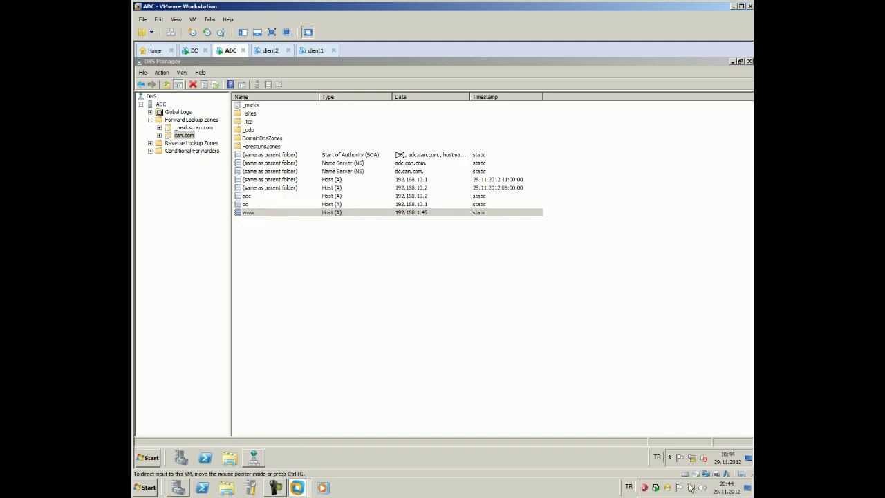
click(693, 459)
click(699, 446)
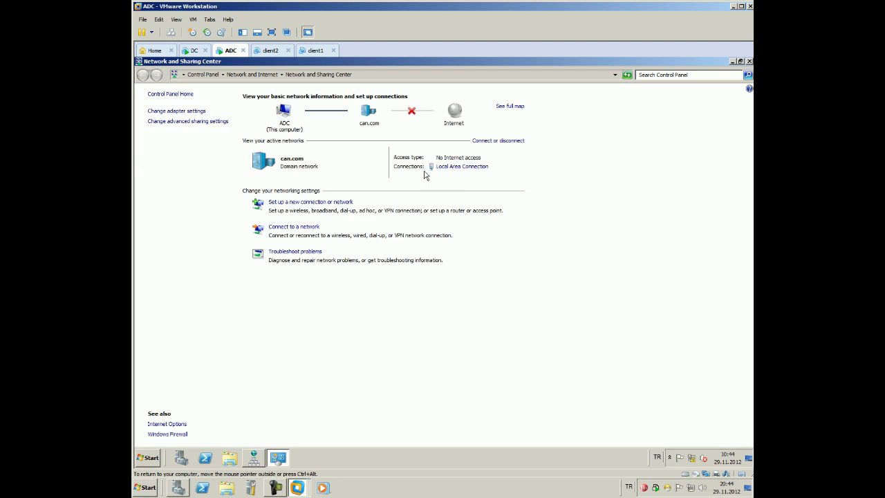
click(438, 168)
click(398, 338)
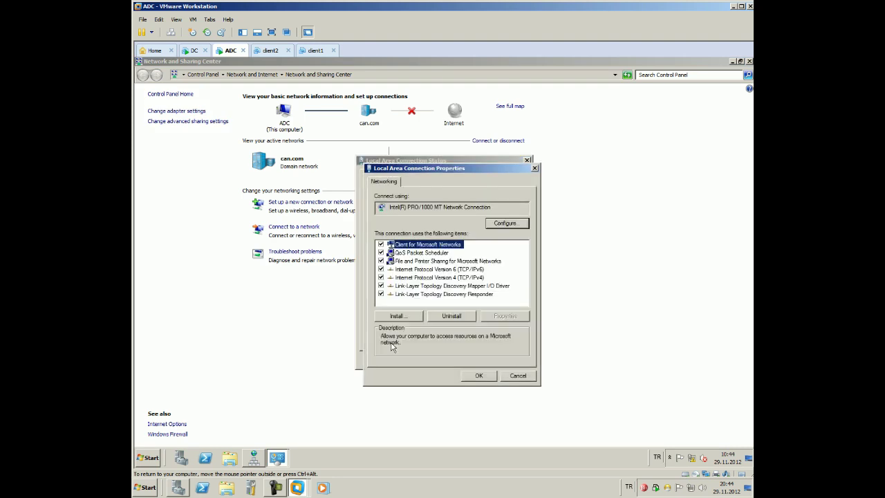
double_click(435, 278)
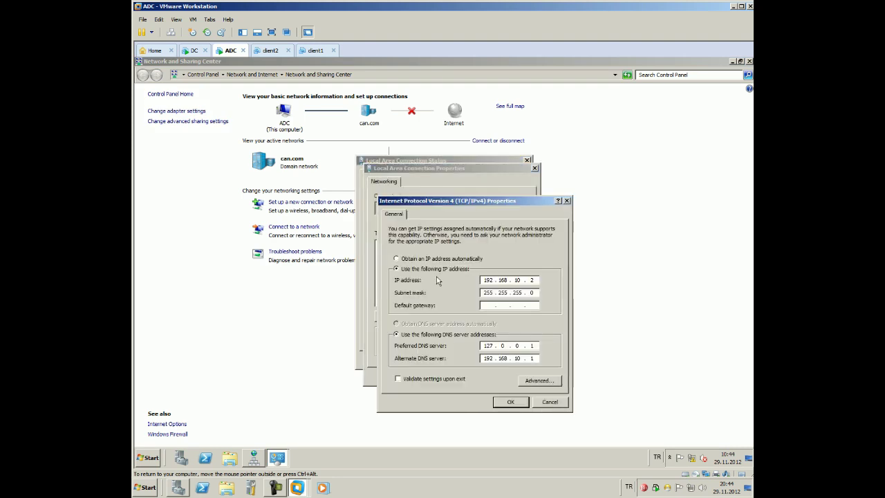
Add 127.0.0.1 as the WINS server in advanced TCP/IP settings and save all connection dialogs
click(539, 380)
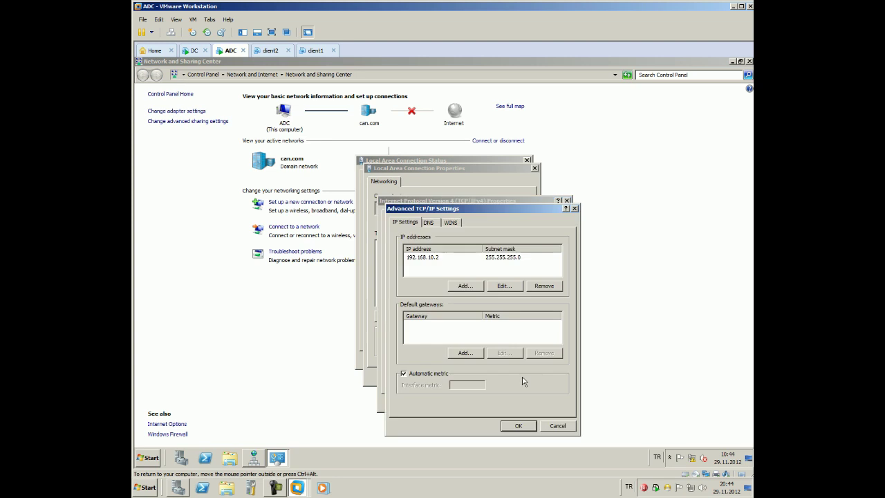
click(450, 221)
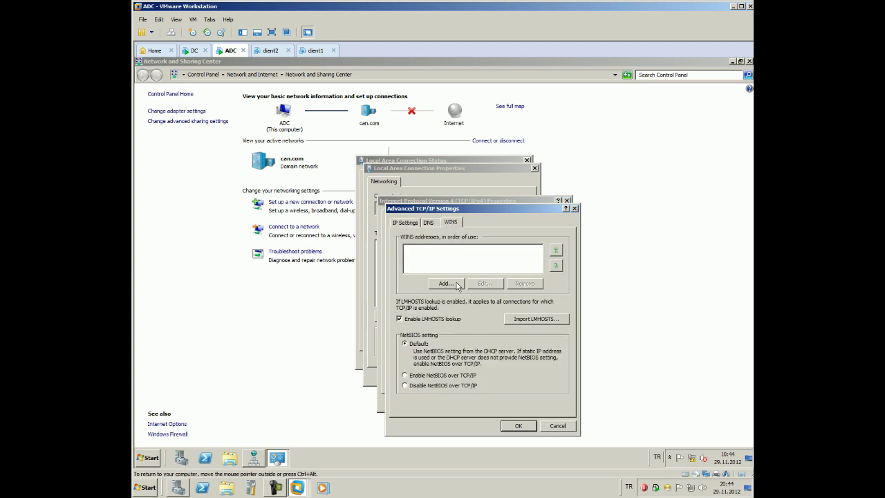
click(455, 284)
text(192 . . .)
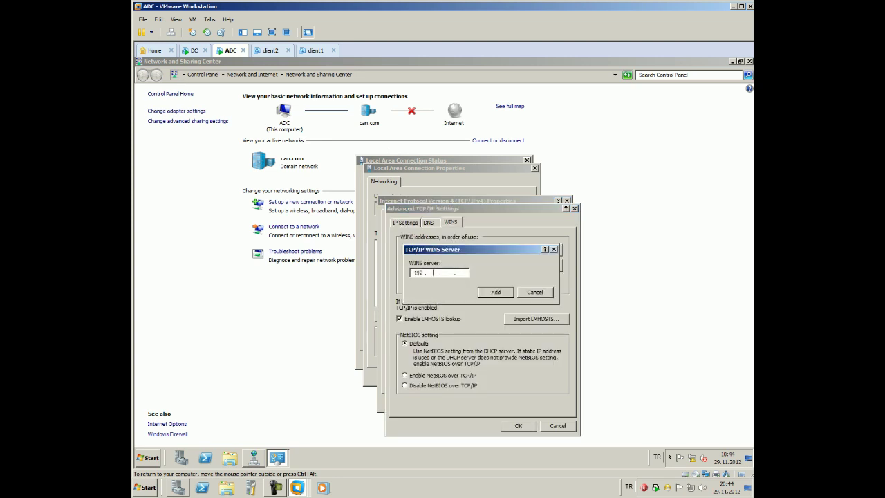
text(168 . 10 . 10)
key(BackSpace)
key(BackSpace)
key(BackSpace)
key(BackSpace)
key(BackSpace)
key(BackSpace)
key(BackSpace)
key(BackSpace)
key(BackSpace)
key(BackSpace)
key(BackSpace)
text(127 . 0 . 0 . 1)
click(490, 293)
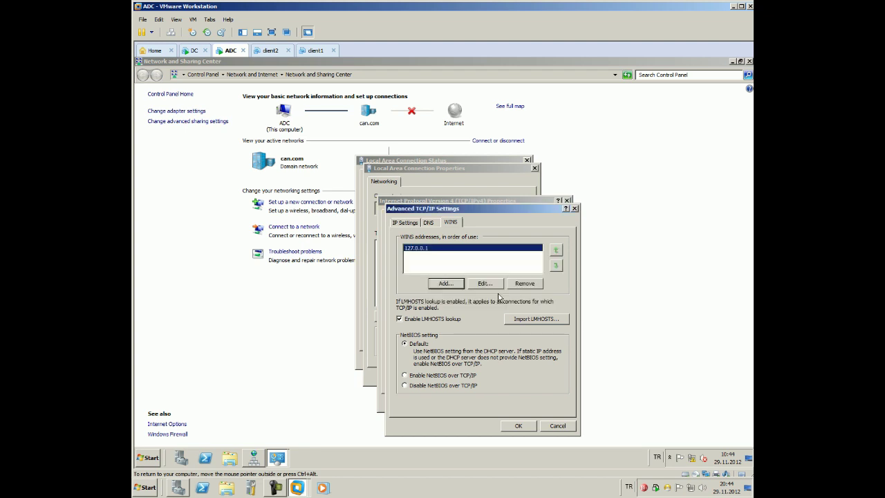
click(530, 425)
click(509, 401)
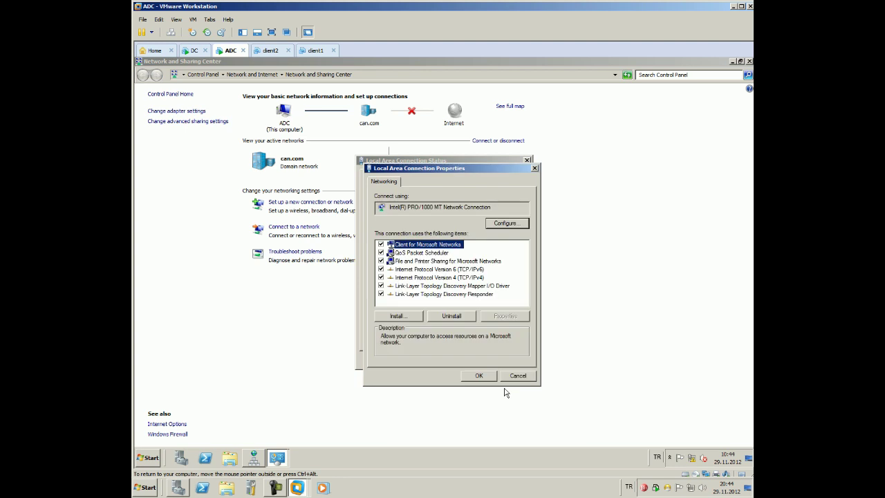
click(529, 375)
click(510, 361)
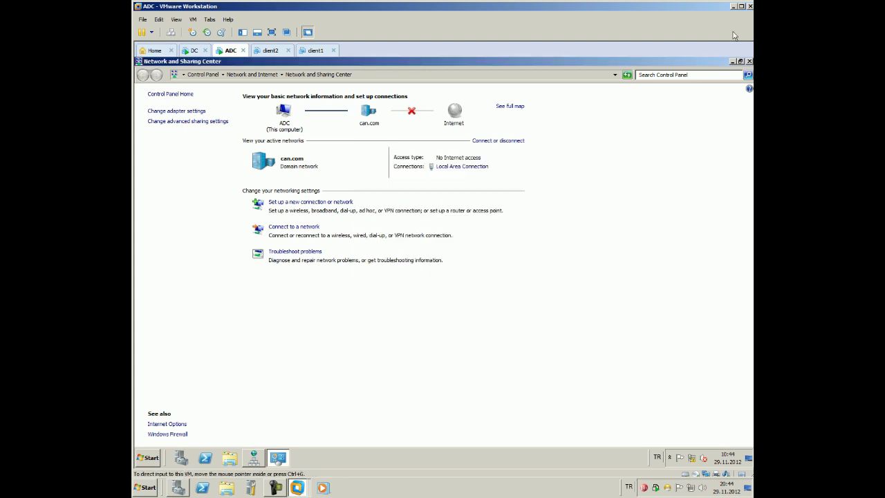
Close Network and Sharing Center, minimize DNS Manager, and show Server Manager's Features page (3 of 42 installed)
click(749, 61)
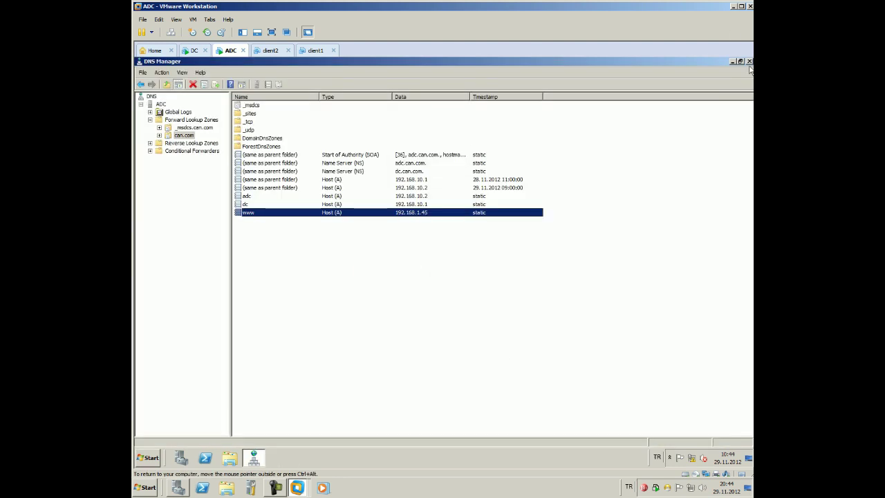
click(281, 490)
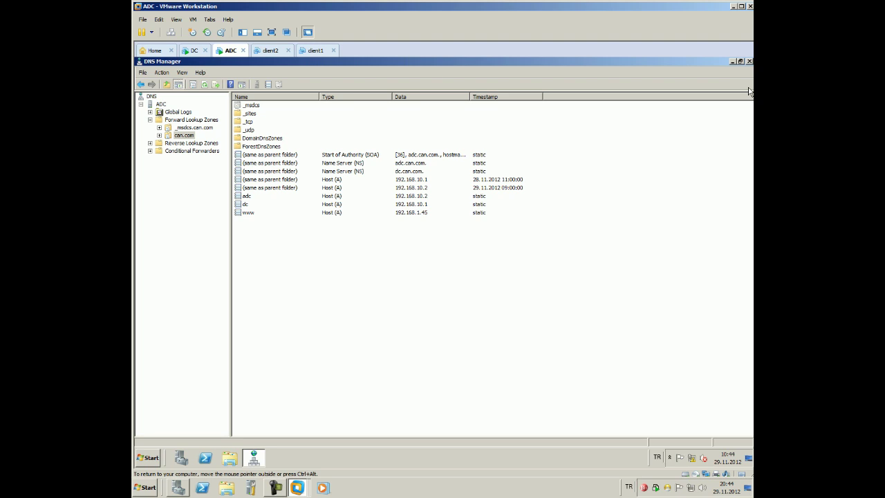
click(732, 62)
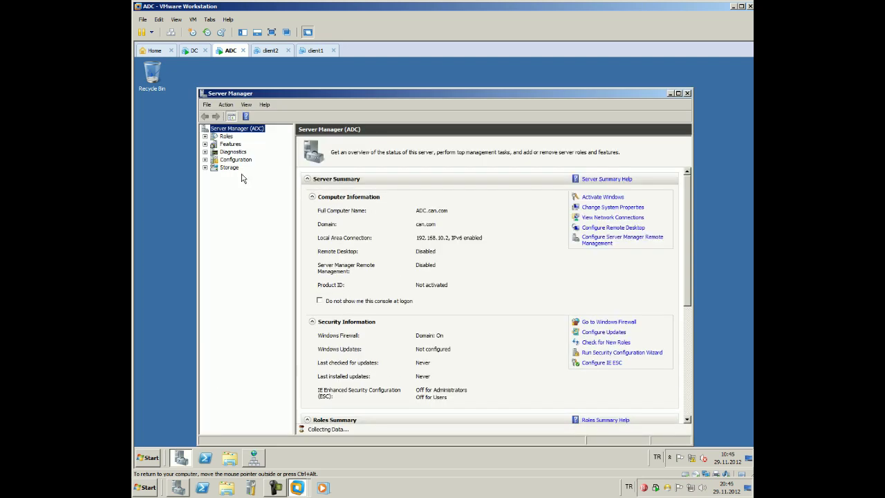
right_click(229, 144)
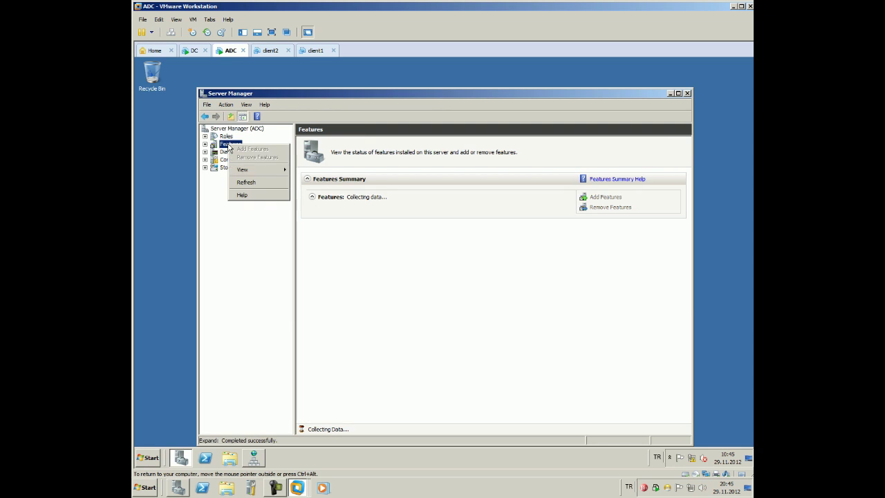
click(212, 231)
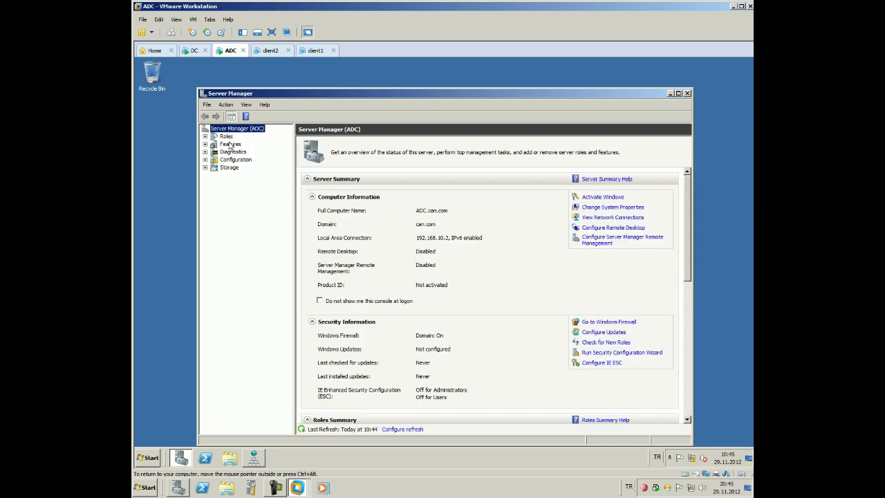
click(230, 144)
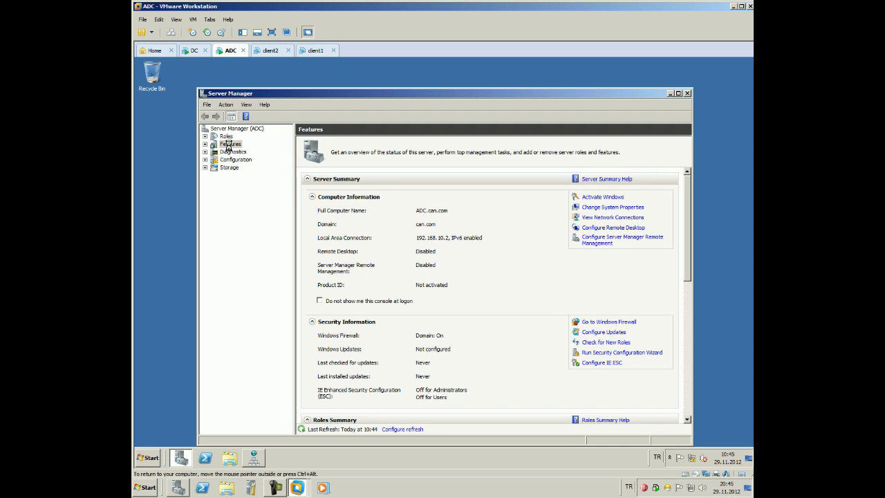
right_click(230, 147)
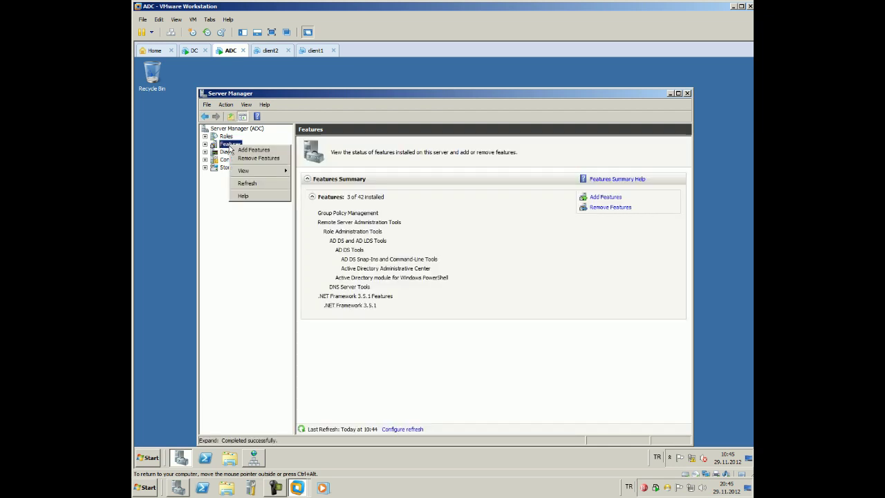
Tick WINS Server in the Add Features wizard, install it, and close the wizard when finished
click(252, 150)
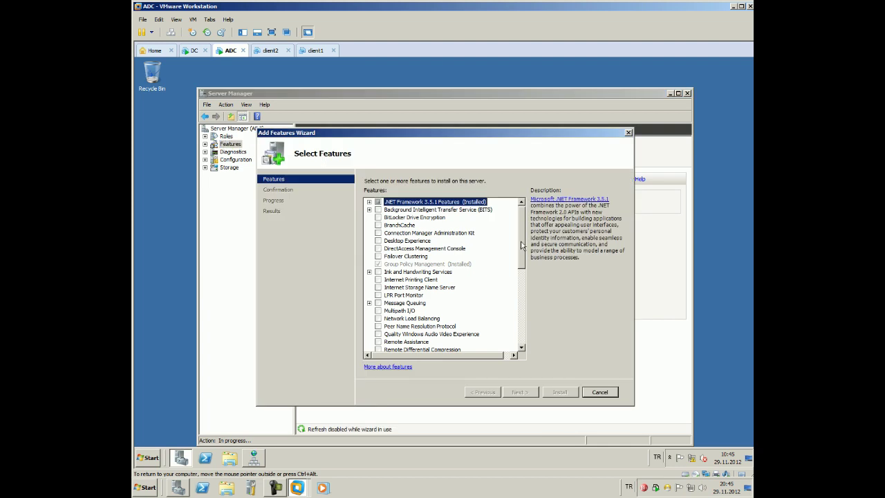
scroll(512, 325, down, 7)
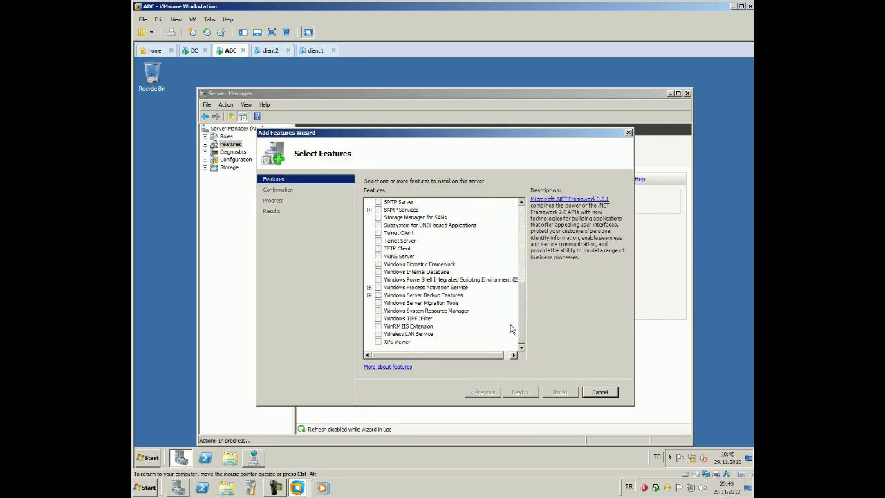
click(378, 256)
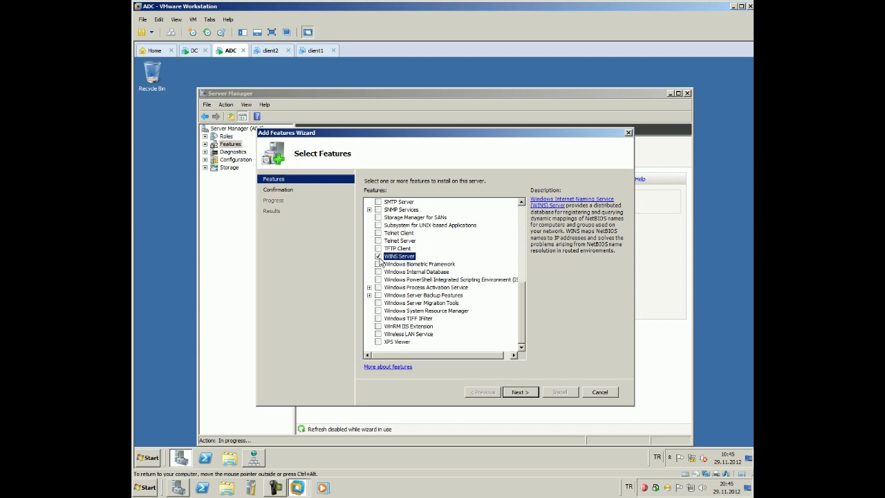
click(511, 392)
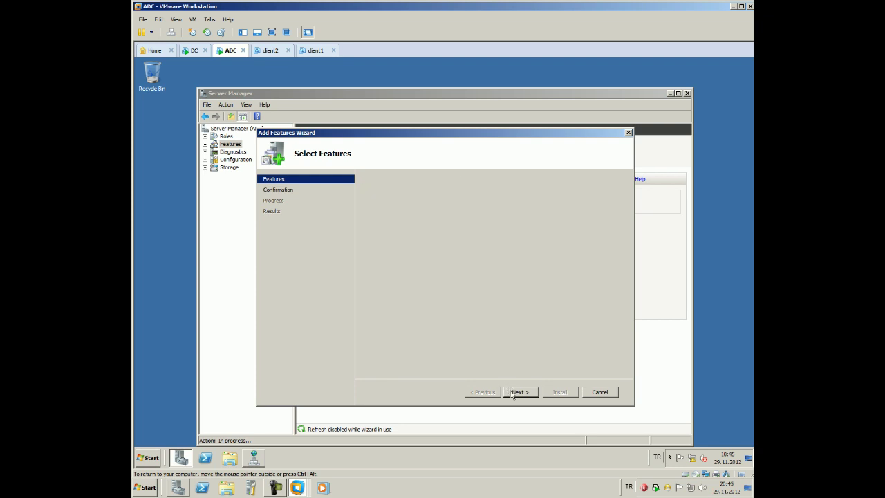
click(553, 393)
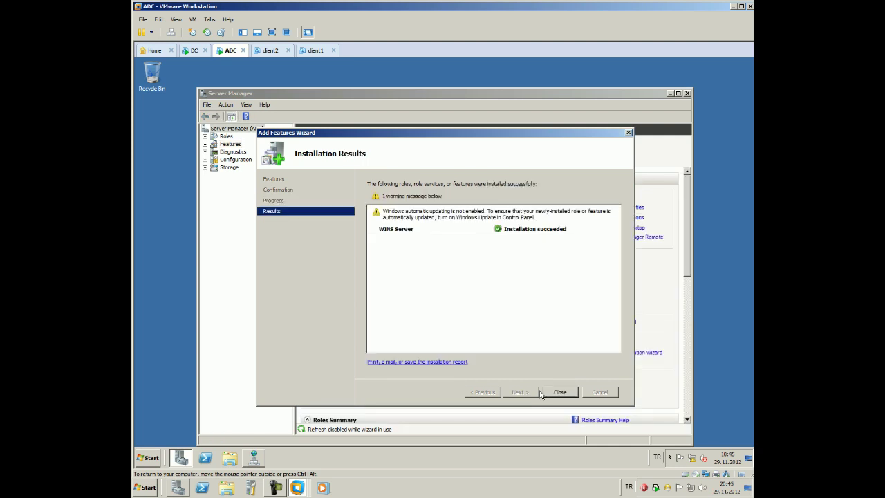
click(568, 390)
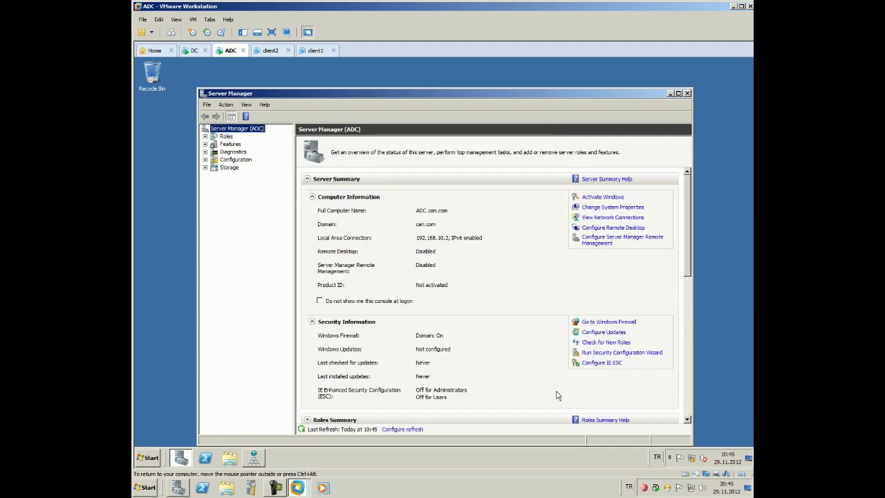
Launch and maximize the WINS console on ADC, expand ADC [192.168.10.2], and right-click Active Registrations
click(670, 93)
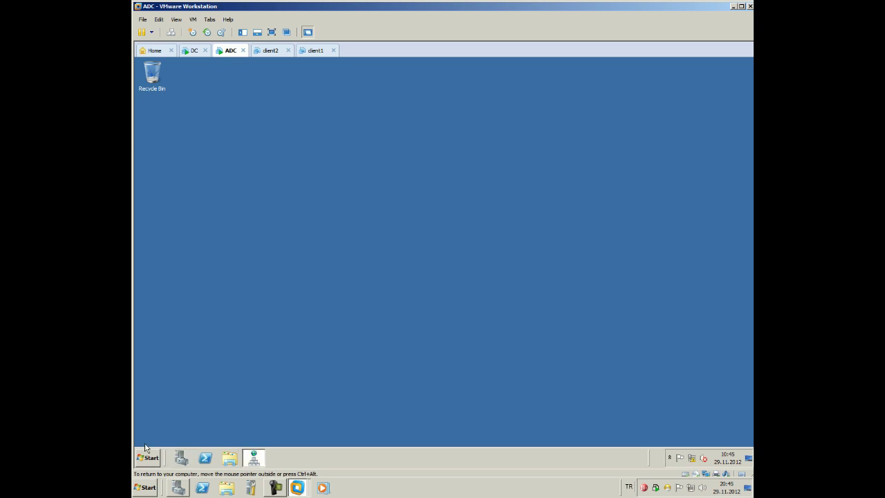
click(148, 458)
mouse_move(279, 370)
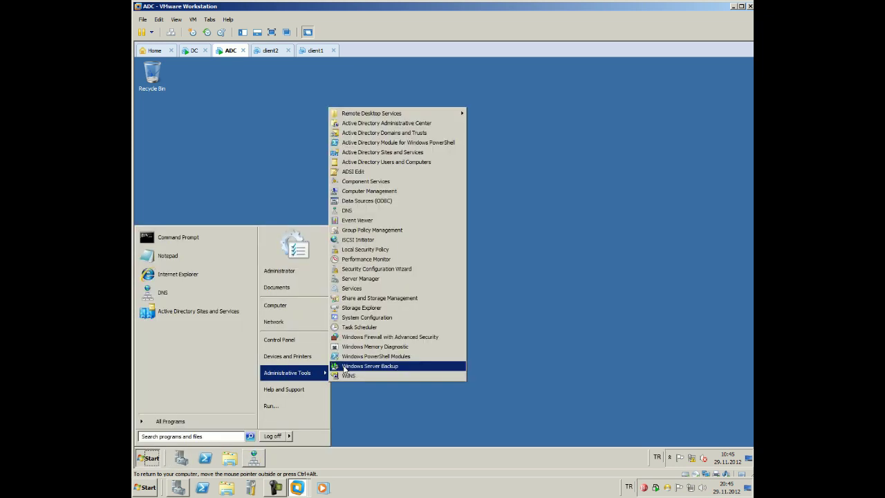
click(347, 380)
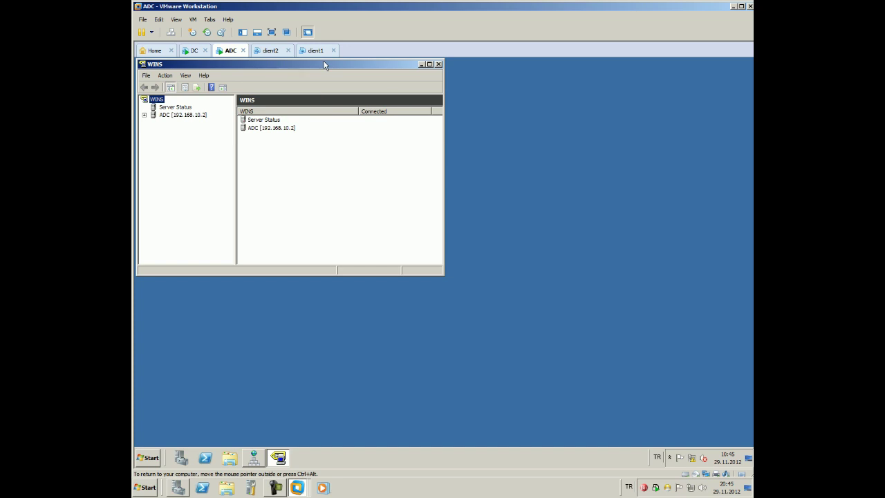
double_click(325, 62)
double_click(192, 114)
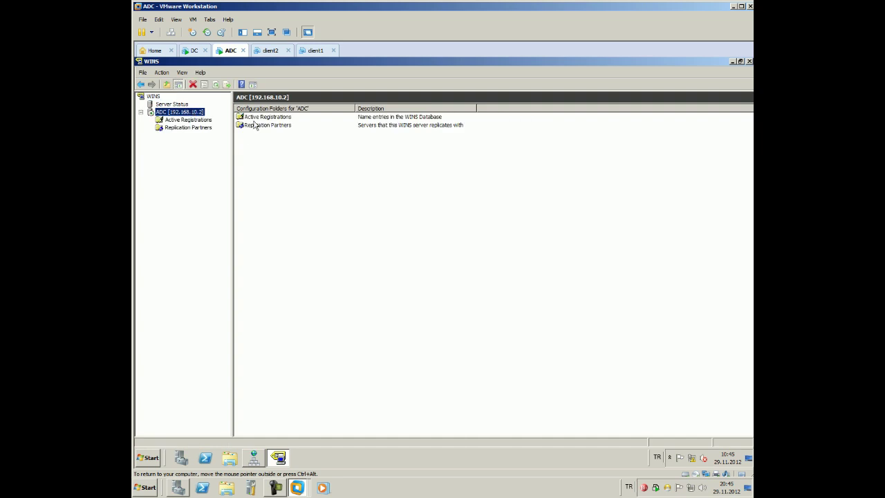
click(193, 121)
right_click(193, 121)
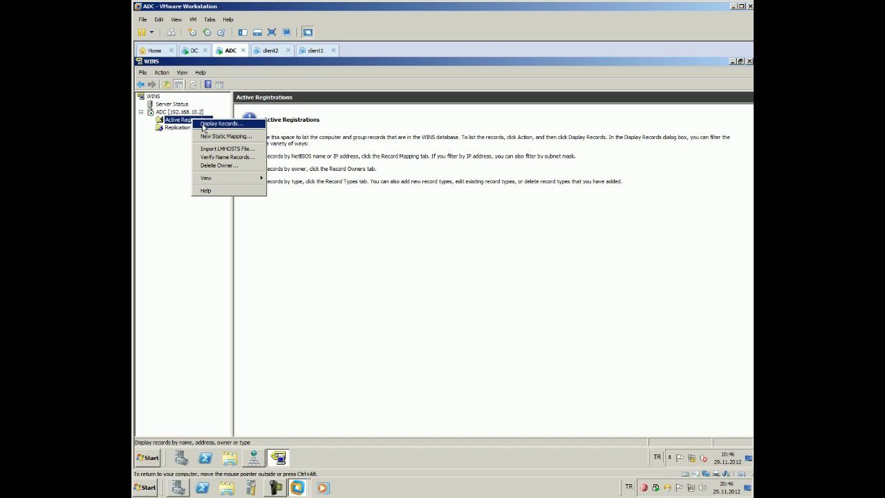
Use Display Records with Find Now to list ADC's four active WINS registrations
click(391, 495)
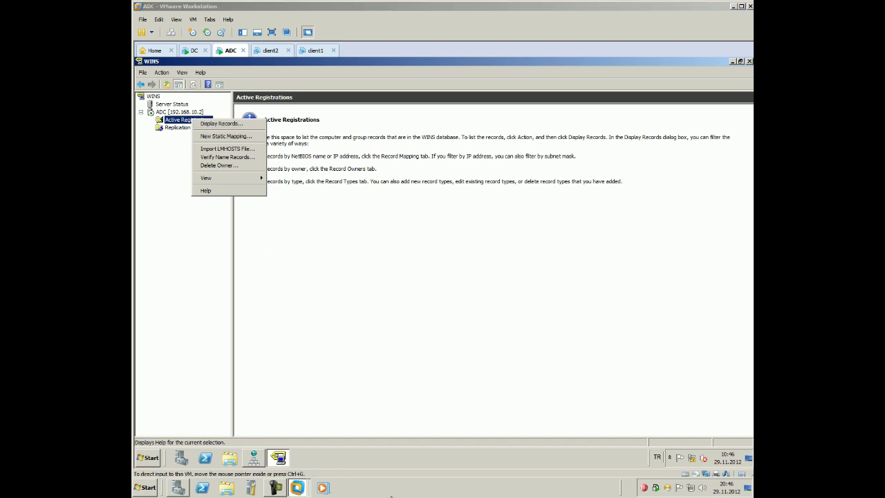
click(220, 124)
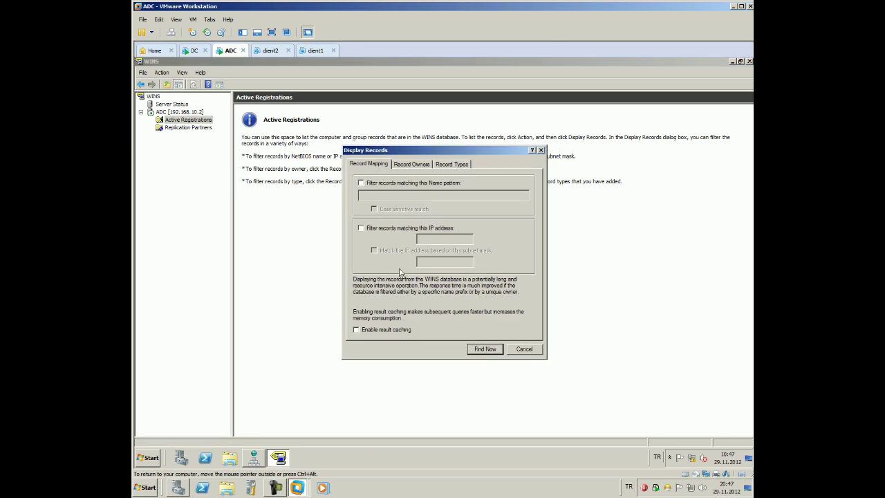
click(487, 351)
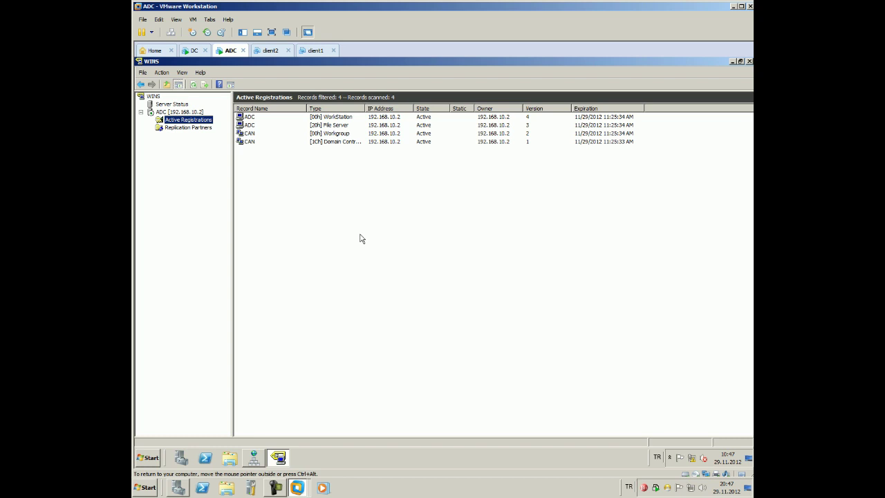
Browse Replication Partners and Active Registrations, then select the ADC [192.168.10.2] server node
click(205, 130)
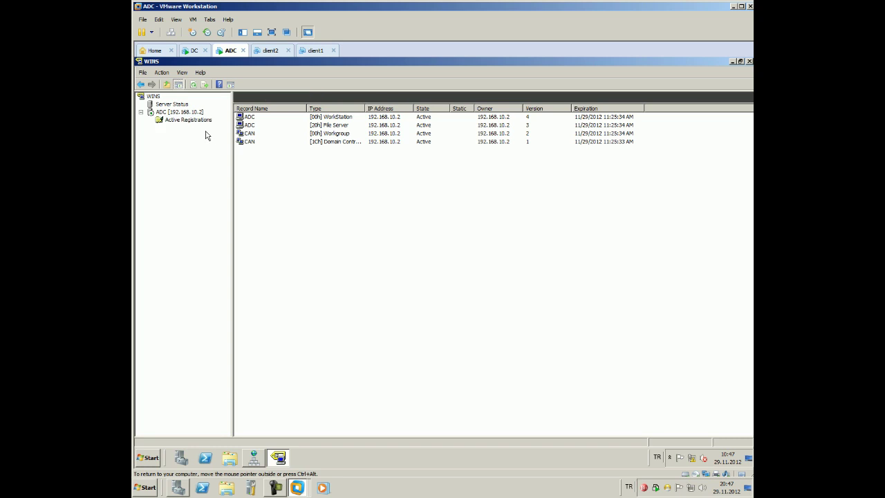
right_click(205, 132)
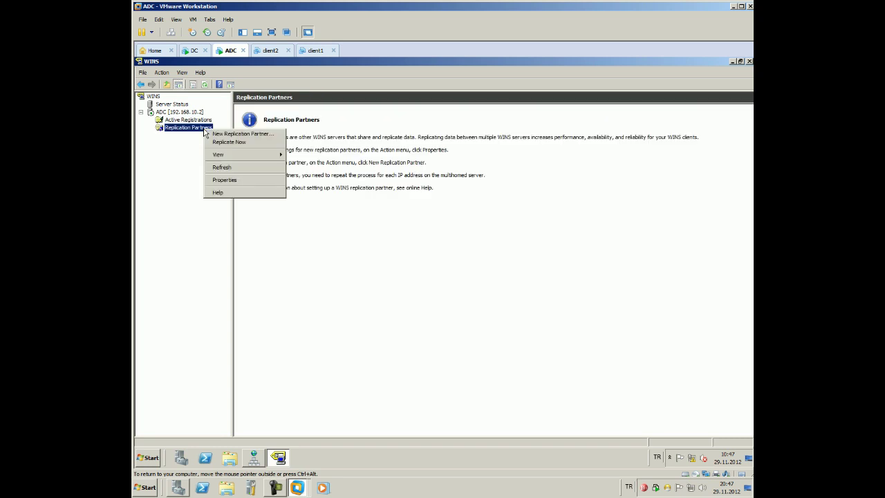
click(149, 172)
right_click(174, 127)
click(137, 203)
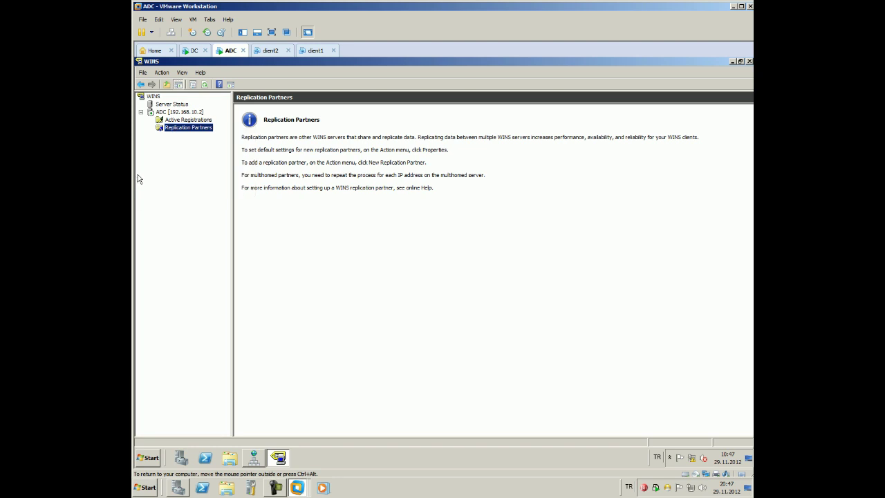
key(Up)
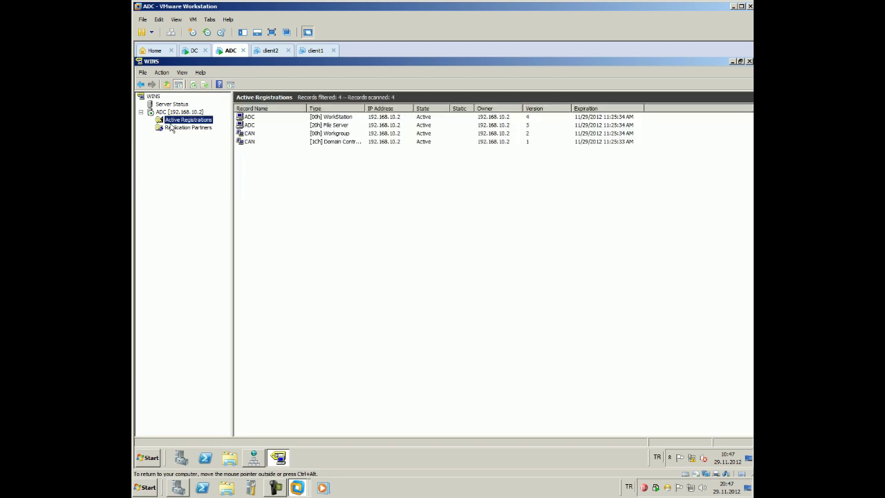
right_click(174, 120)
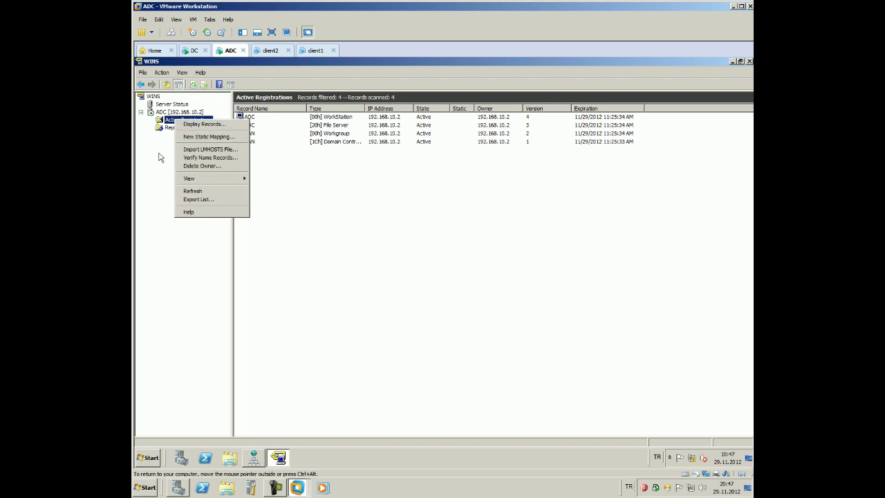
click(172, 135)
click(175, 128)
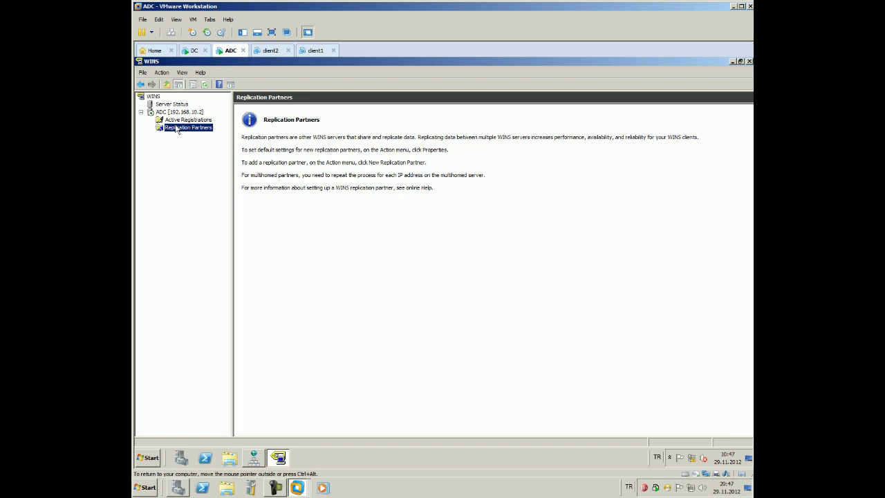
click(159, 112)
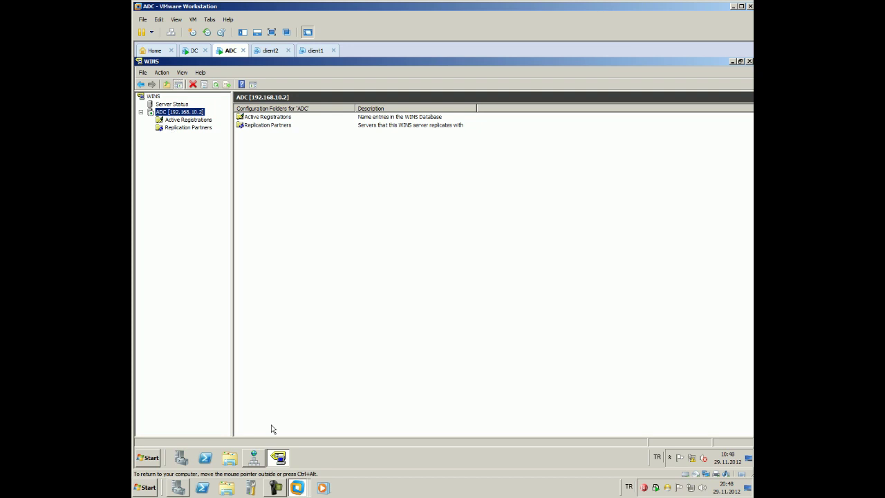
On the DC VM, add the WINS server ADC as a new replication partner
click(276, 489)
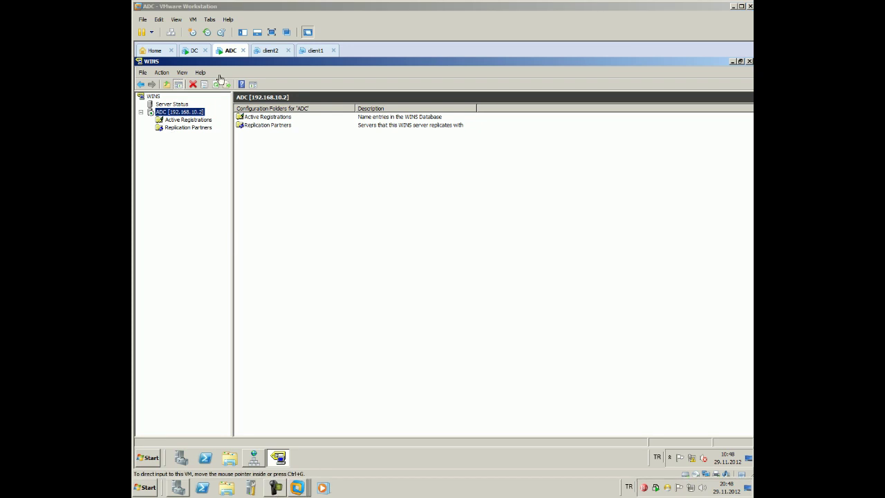
click(193, 50)
right_click(183, 127)
click(173, 207)
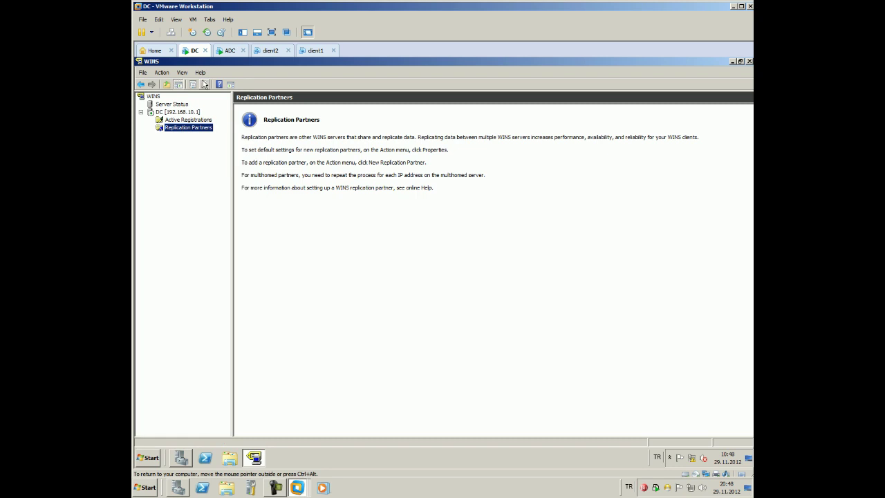
right_click(187, 128)
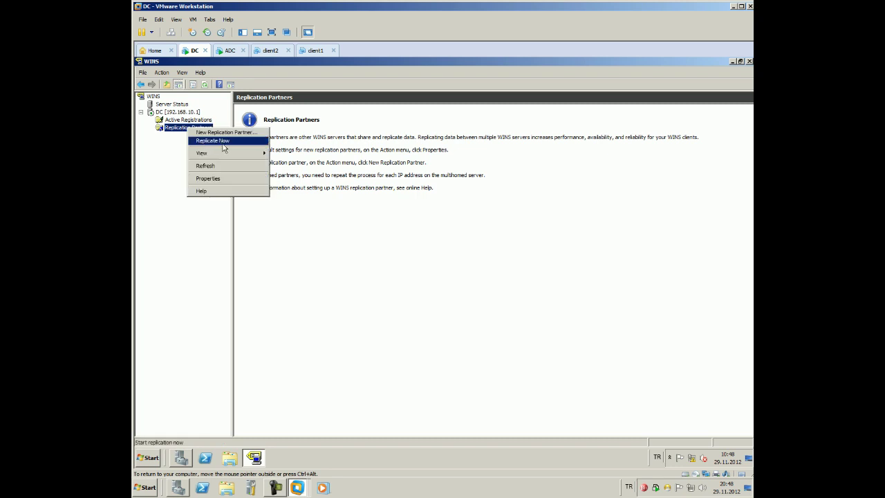
click(225, 132)
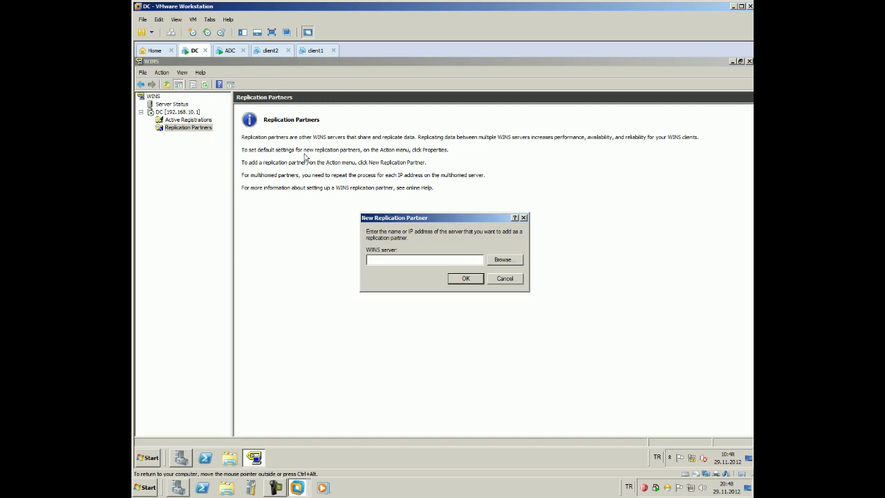
click(510, 261)
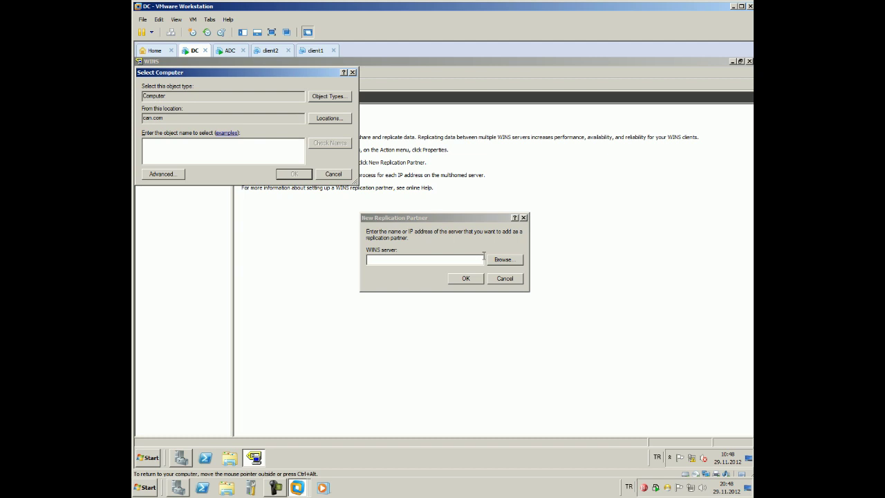
text(ADC)
click(291, 176)
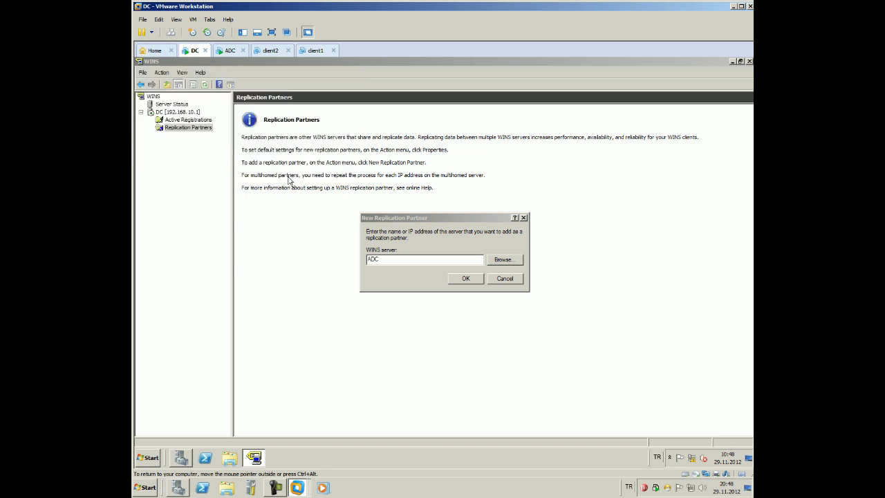
click(465, 278)
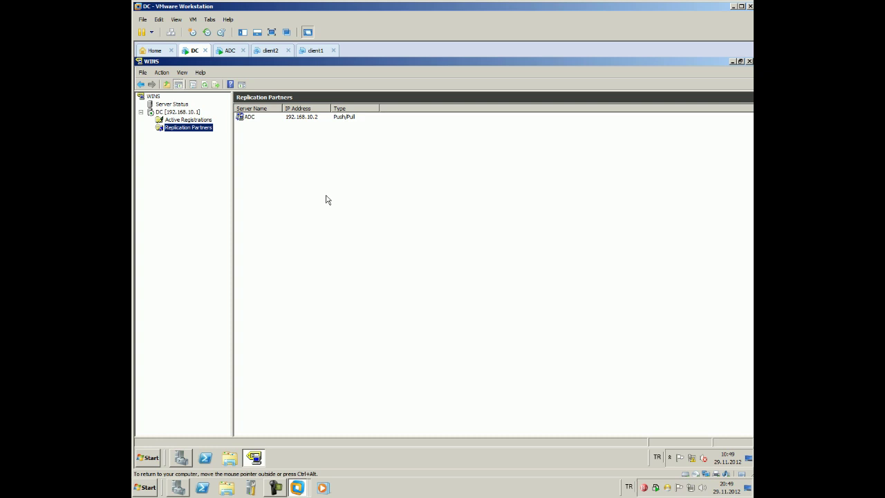
click(303, 123)
right_click(304, 120)
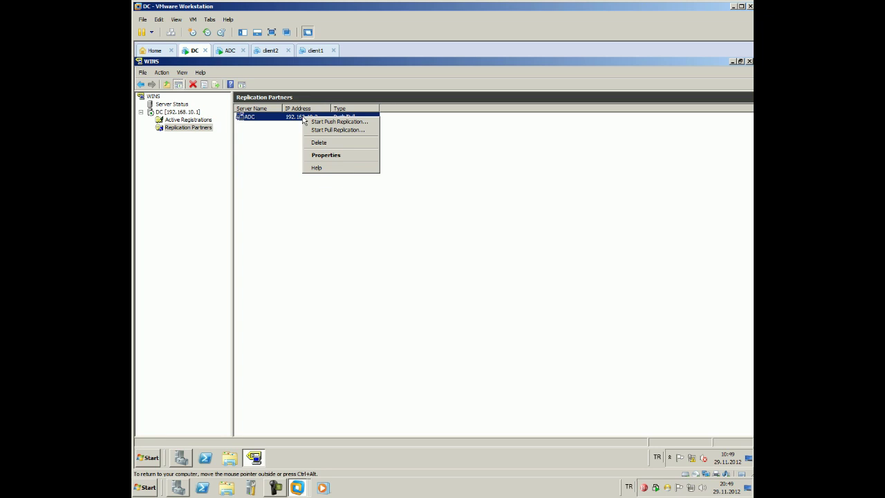
click(338, 157)
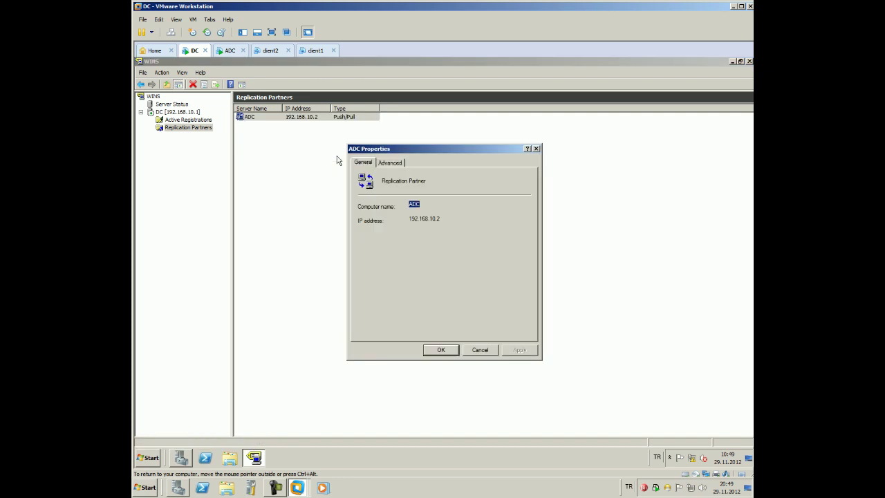
click(385, 163)
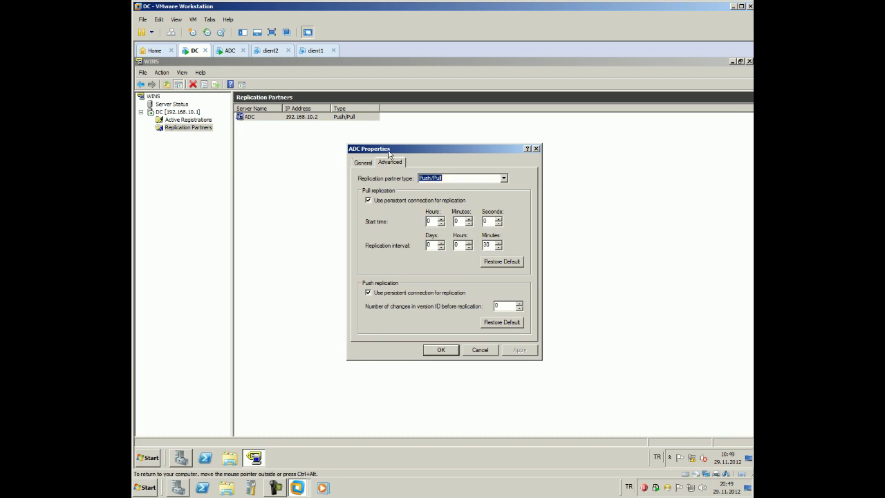
drag(389, 154, 383, 151)
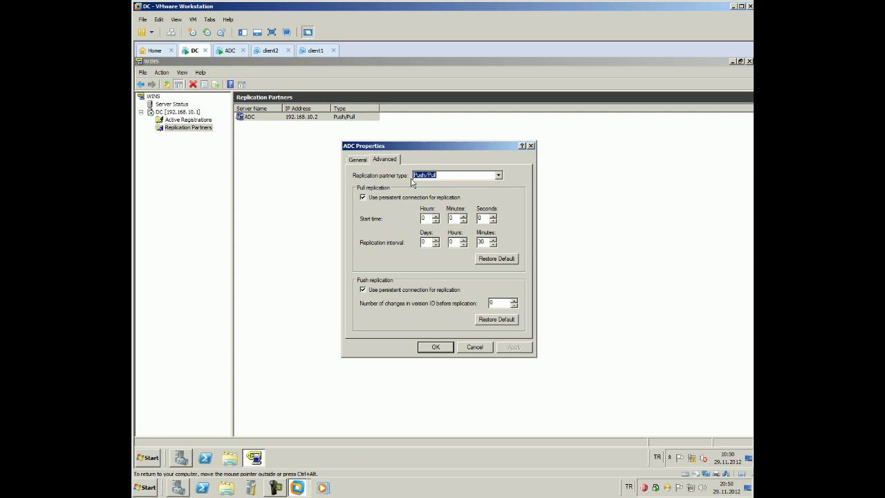
click(531, 146)
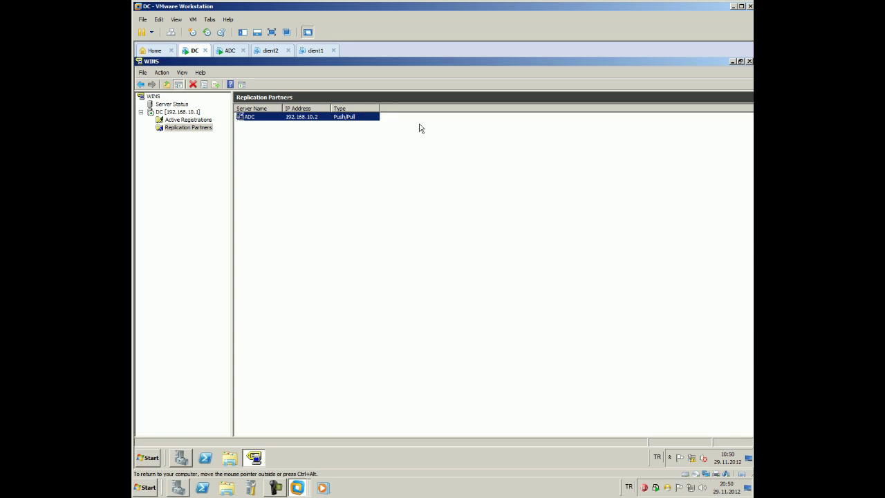
right_click(347, 118)
click(371, 156)
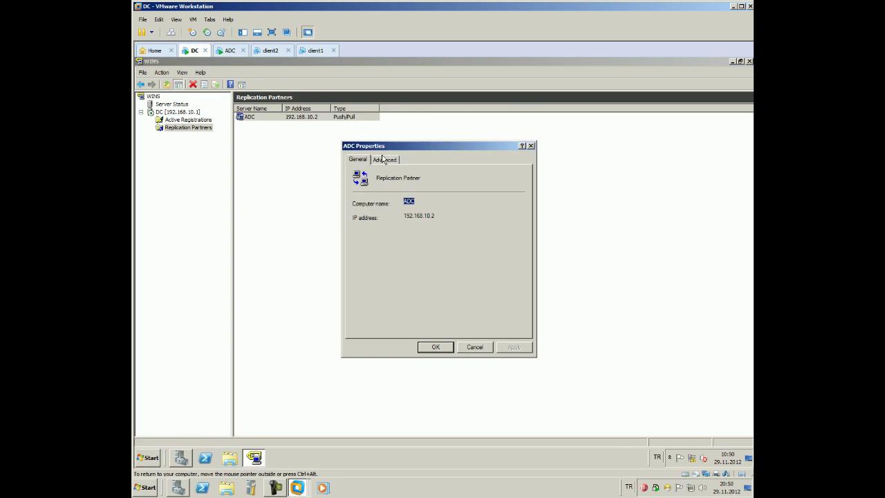
click(385, 161)
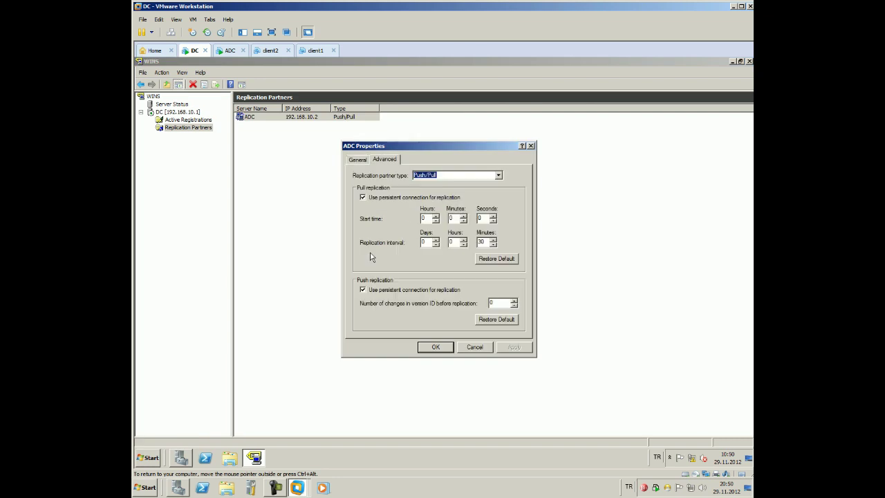
click(437, 347)
right_click(311, 119)
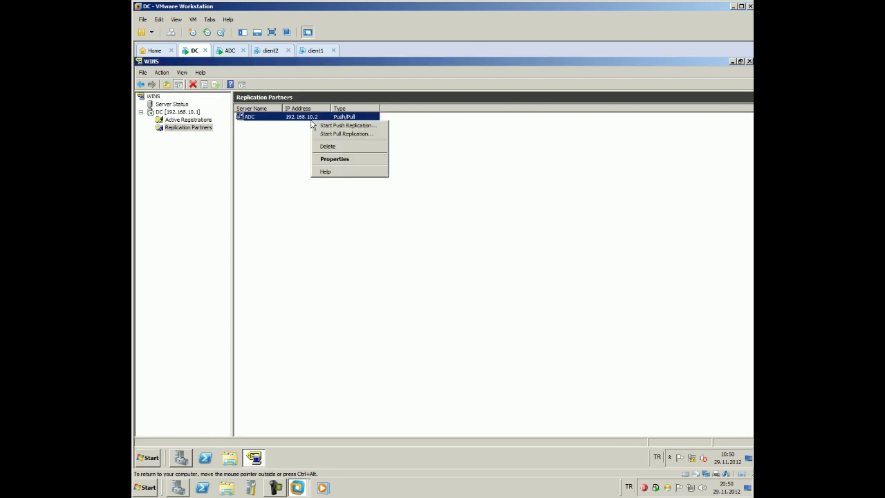
Start a pull replication from the ADC partner and acknowledge the queued request
click(317, 126)
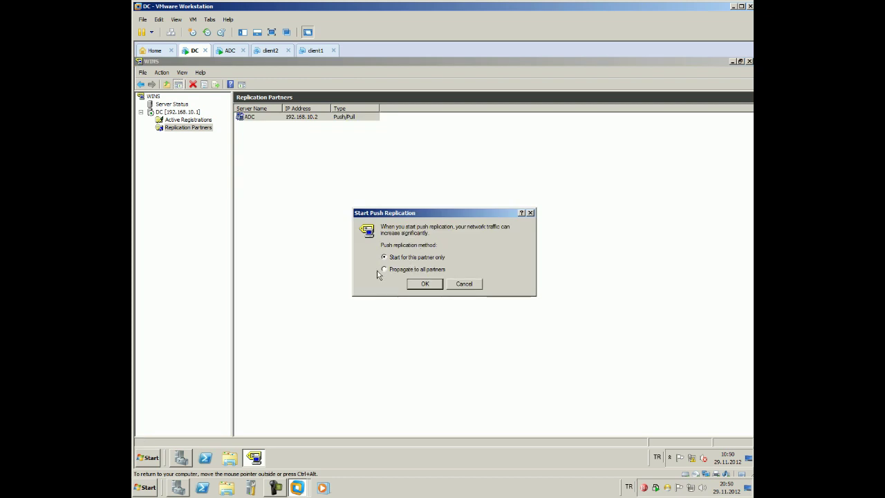
click(456, 285)
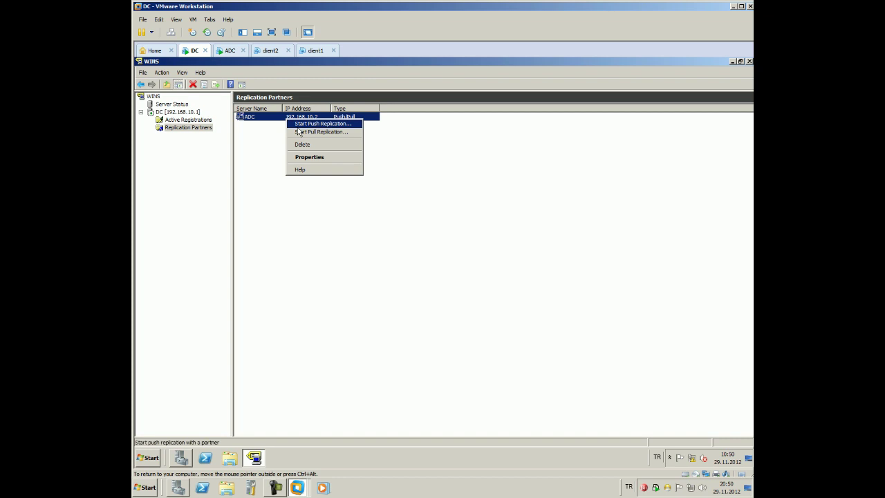
click(306, 131)
click(464, 275)
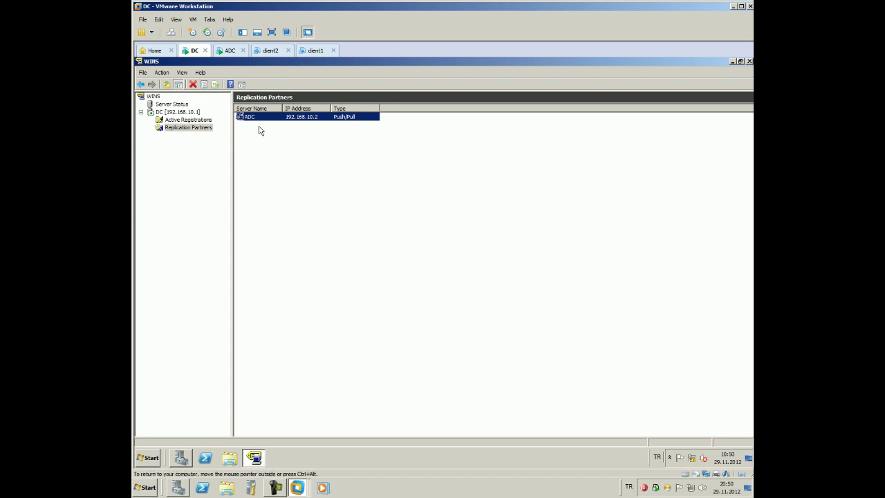
right_click(262, 118)
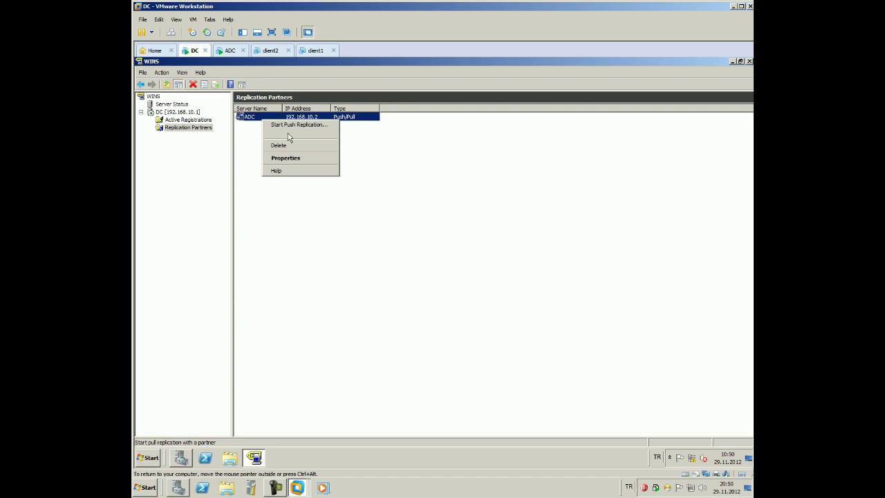
click(290, 133)
click(423, 275)
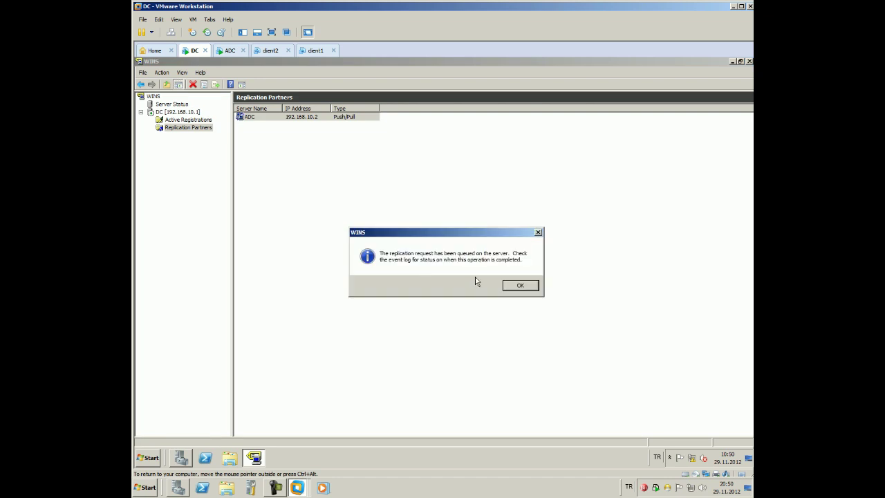
click(517, 285)
Start a push replication to ADC for this partner only and acknowledge the message
right_click(351, 118)
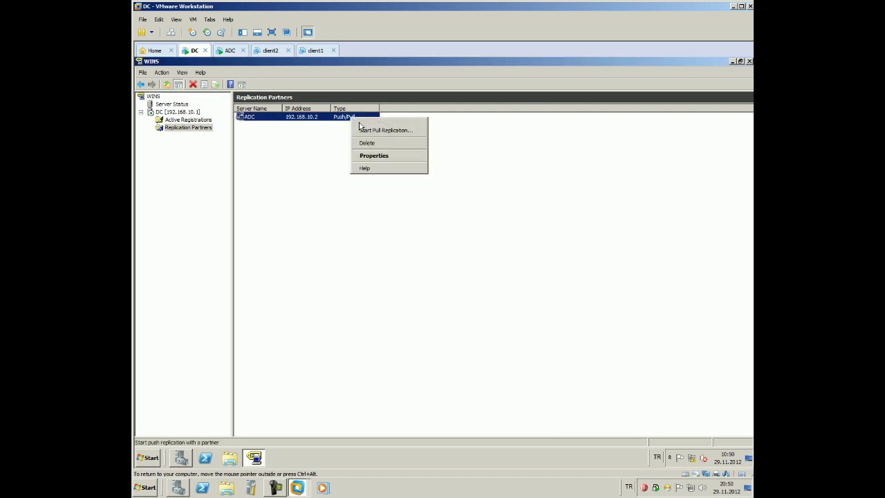
click(366, 122)
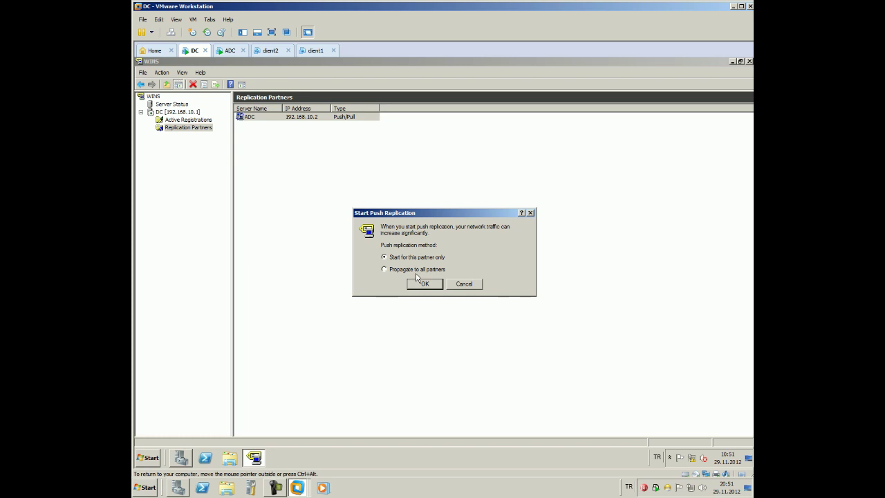
click(422, 283)
click(512, 285)
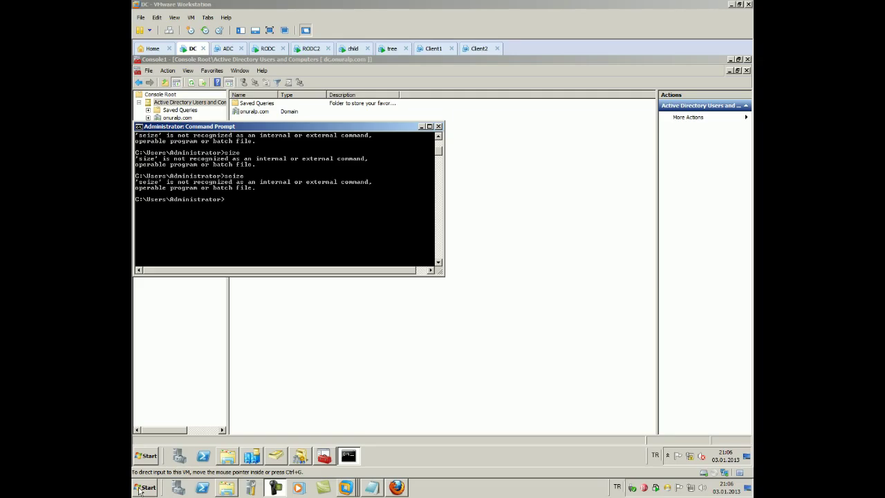
Jot 'ad çöktüğünde yapılacaklar şu şekildedi' in Notepad, then return to the VM console
click(141, 489)
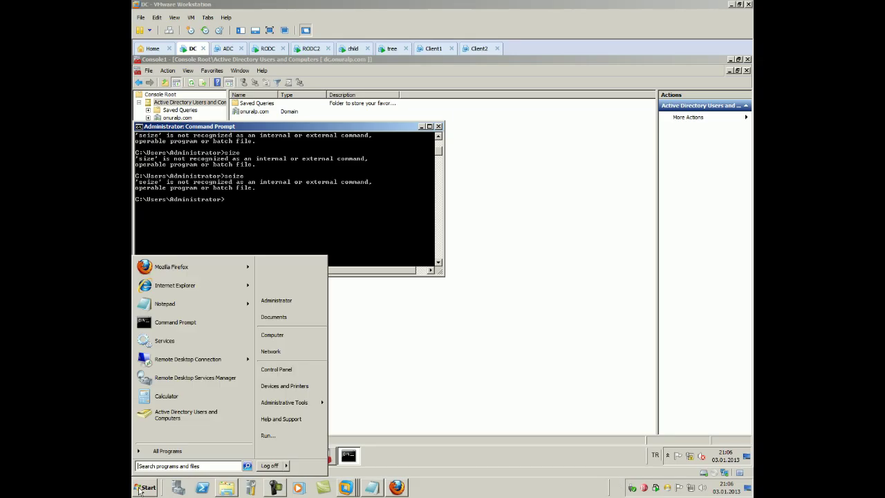
click(155, 309)
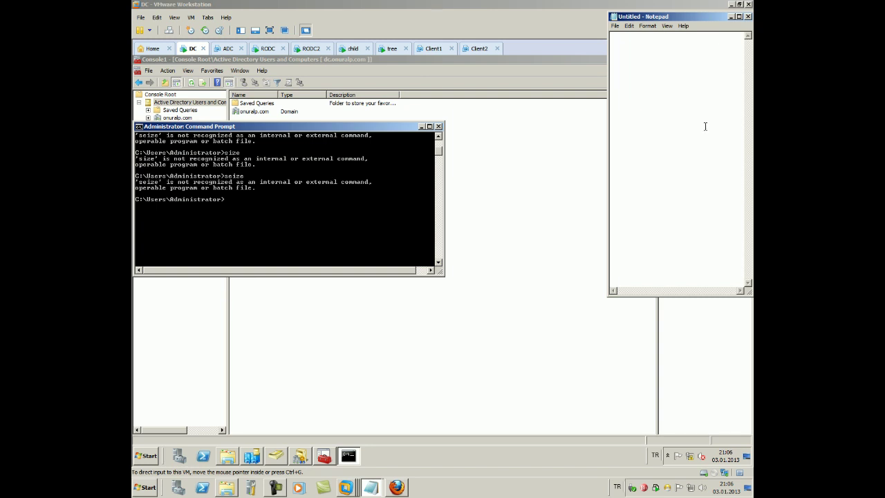
text(ad çöktüğünde yapılacaklar şu şekildedi)
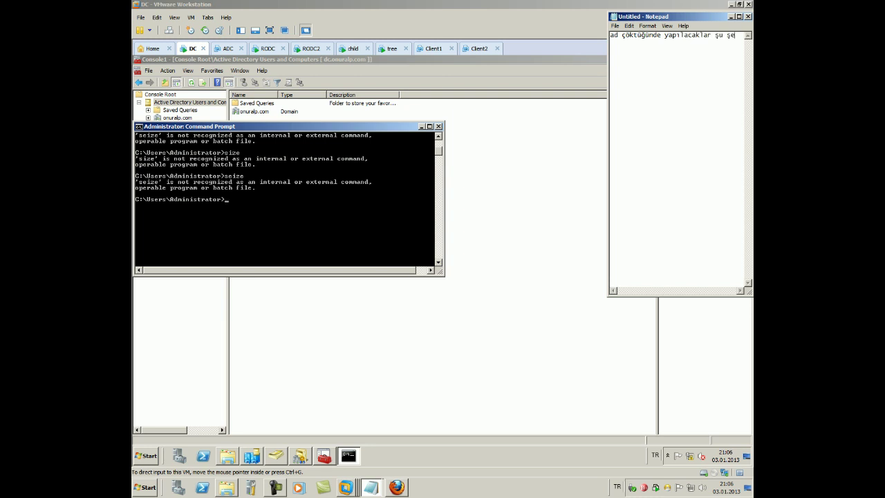
click(389, 193)
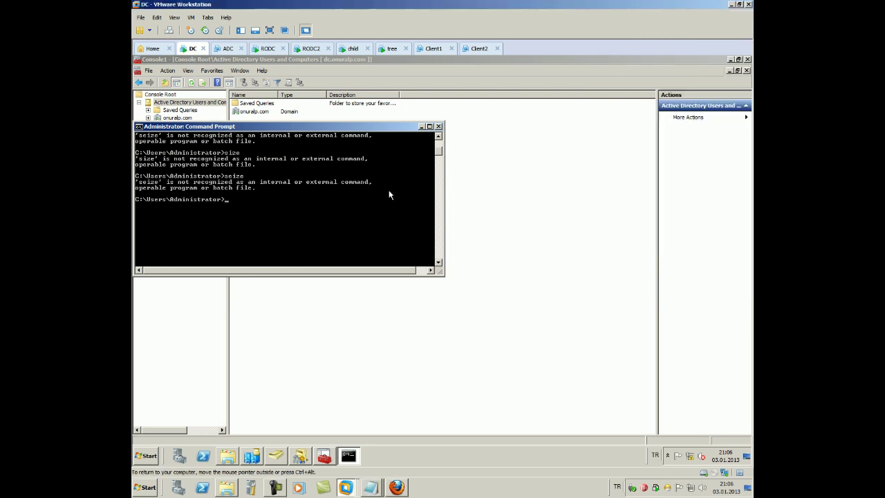
Start ntdsutil, enter roles and connections modes, and type 'connect to' dc.onuralp.com
text(ntdsutil)
key(Return)
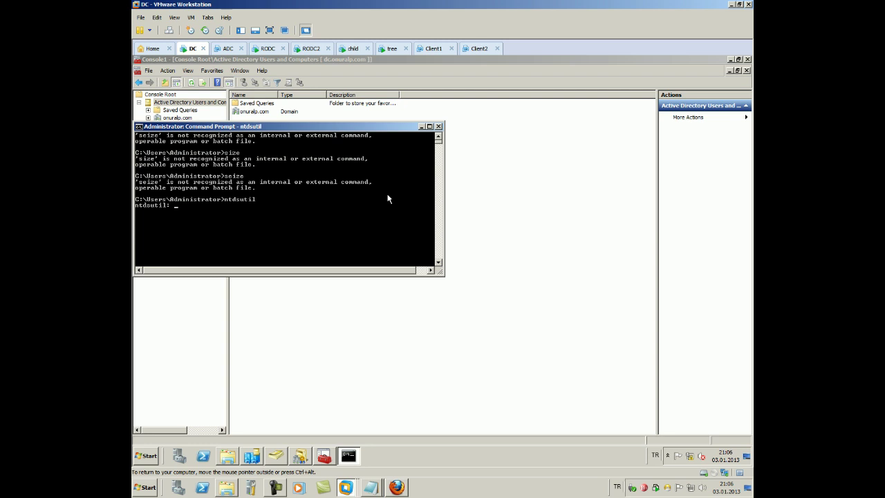
text(roo)
text(les)
key(Return)
text(ce: connections)
key(Return)
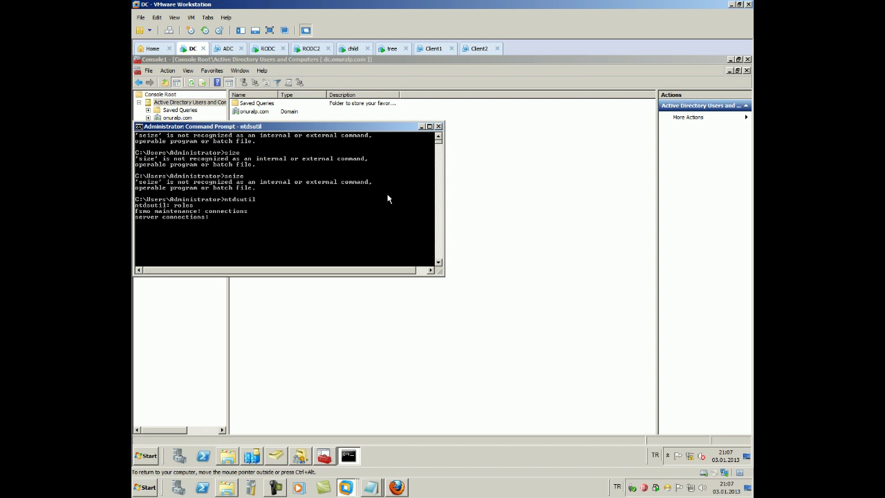
text(connect to)
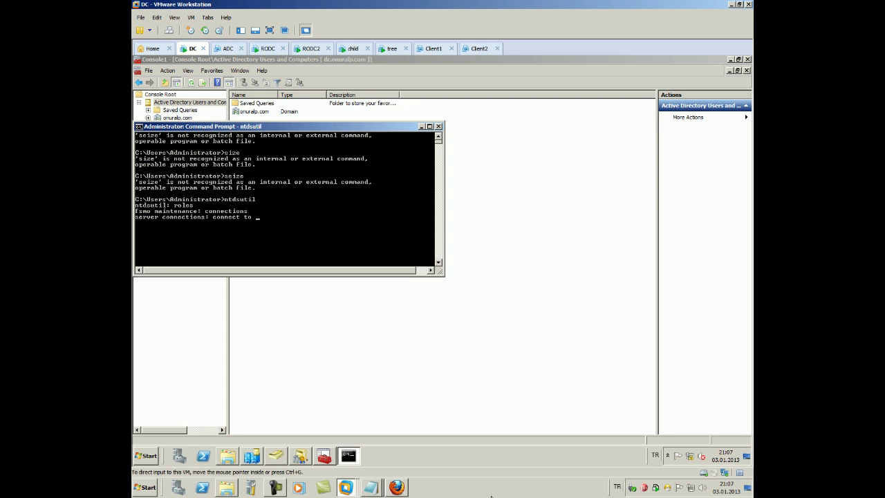
text(dc)
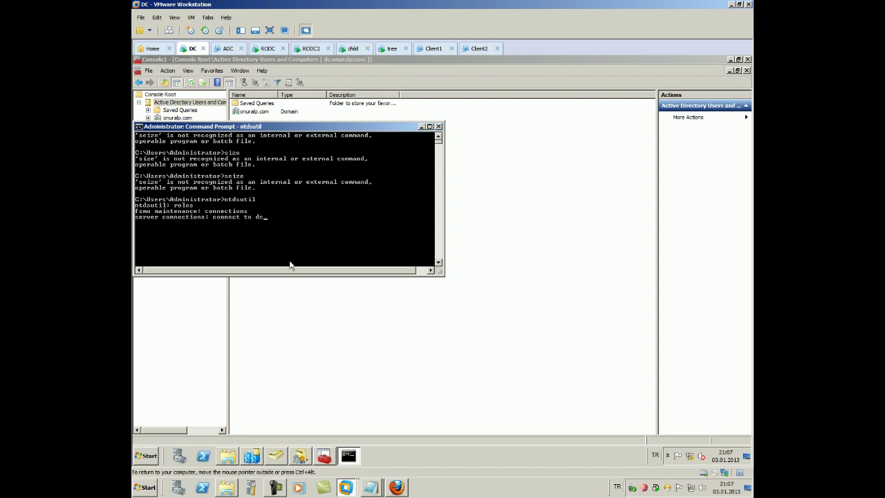
text(.onuralp.com)
click(154, 456)
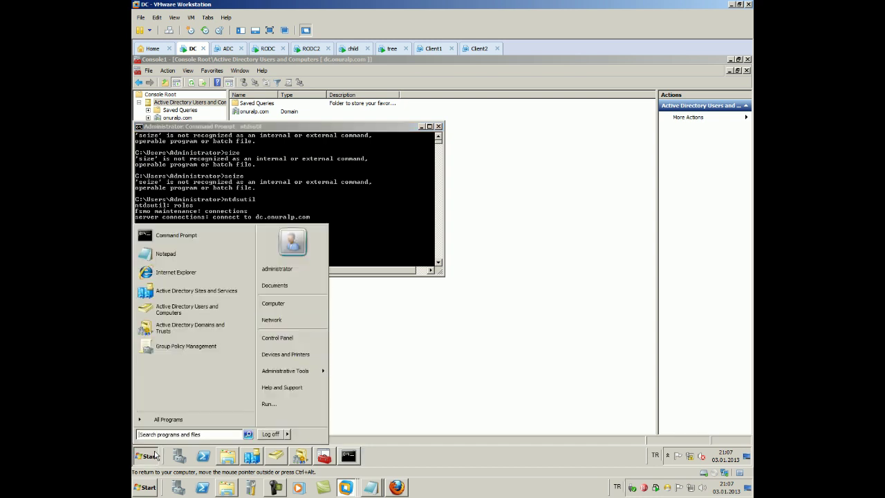
right_click(286, 305)
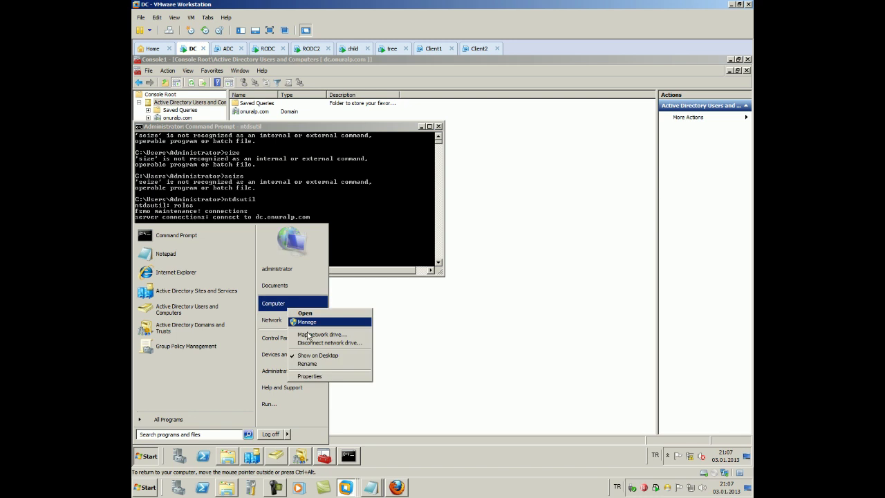
click(337, 389)
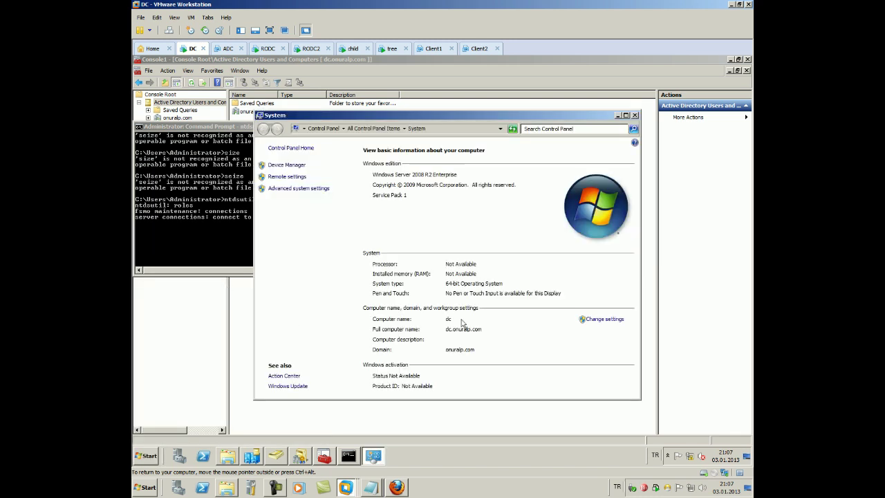
click(634, 116)
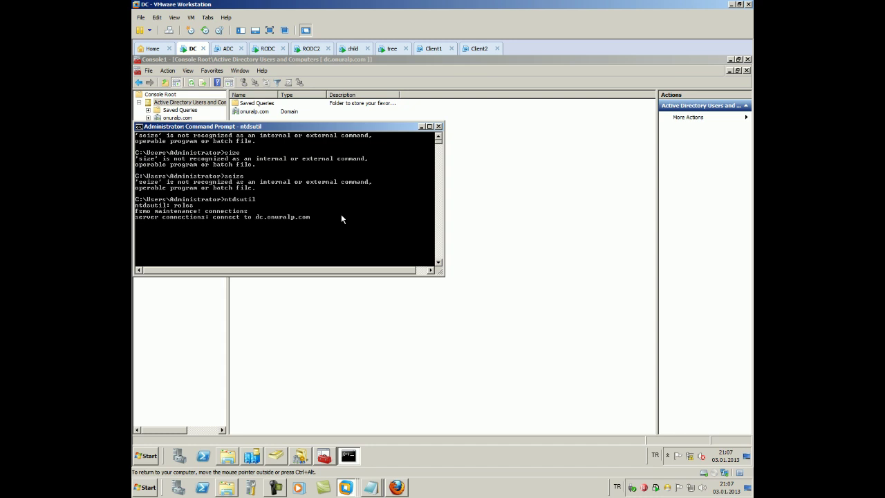
Connect ntdsutil to server dc.onuralp.com and quit back to fsmo maintenance
text(server)
key(Return)
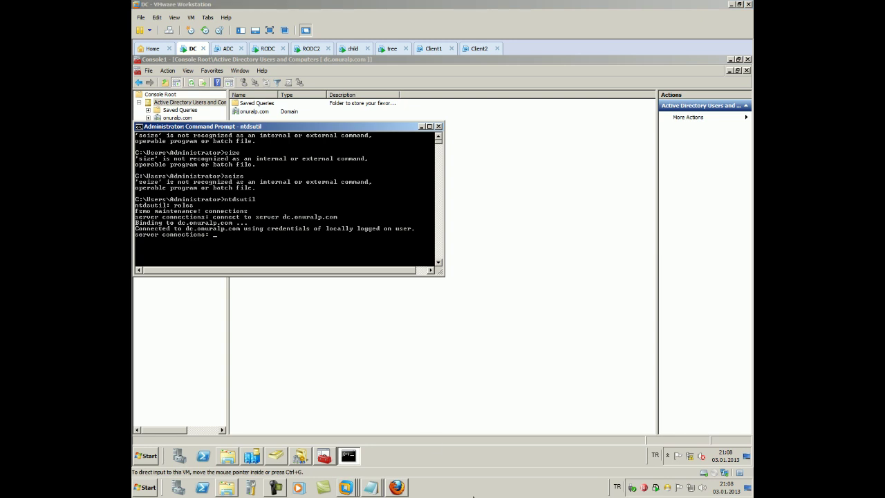
click(273, 255)
text(qu)
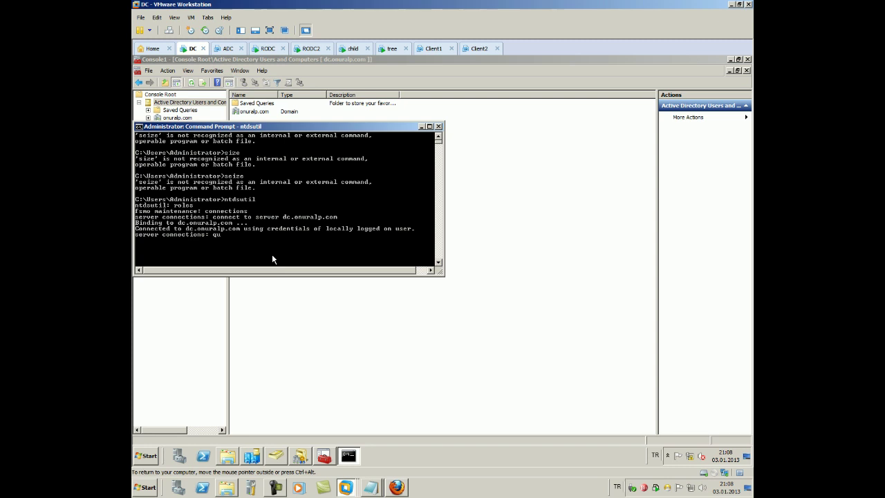
key(Return)
Run 'seize PDC' at the fsmo maintenance prompt
text(qui)
key(BackSpace)
key(BackSpace)
text(seize PDC)
key(Return)
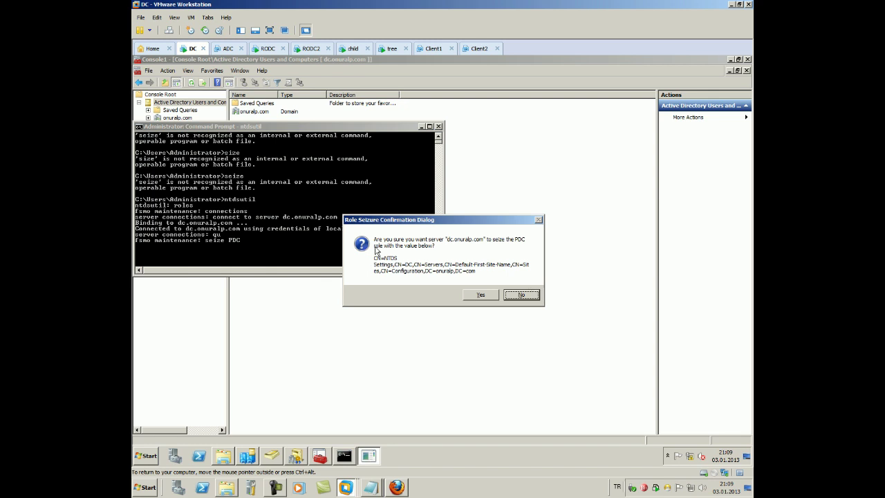
Confirm the PDC seizure with Yes and enlarge the Command Prompt window
click(469, 296)
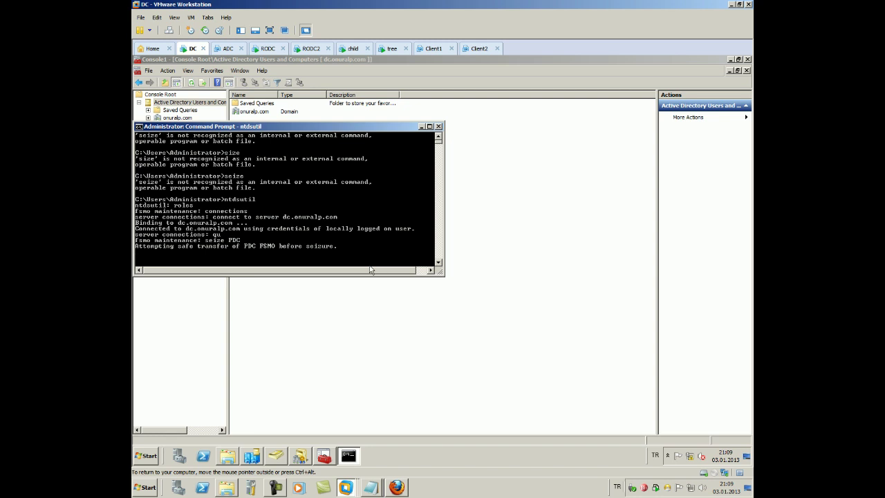
drag(441, 272, 462, 358)
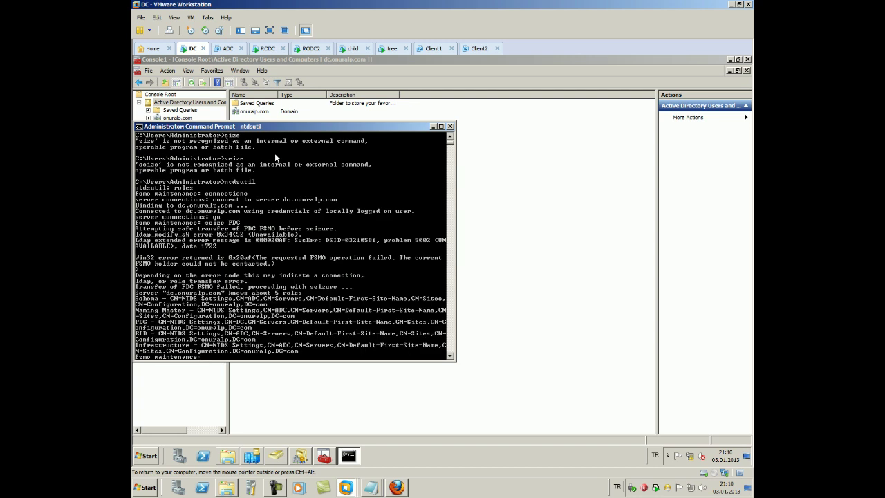
Run 'seize RID master' in ntdsutil and confirm the seizure with Yes
text(seize RID)
key(Return)
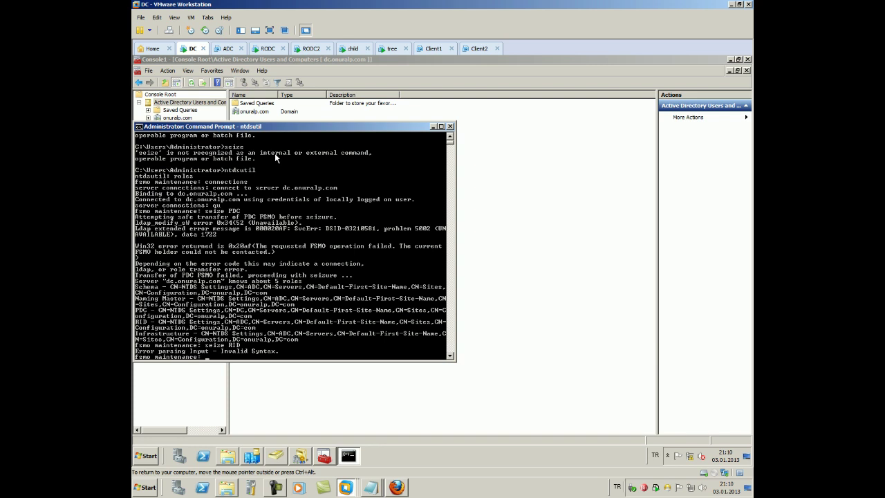
key(Up)
text(master)
key(Return)
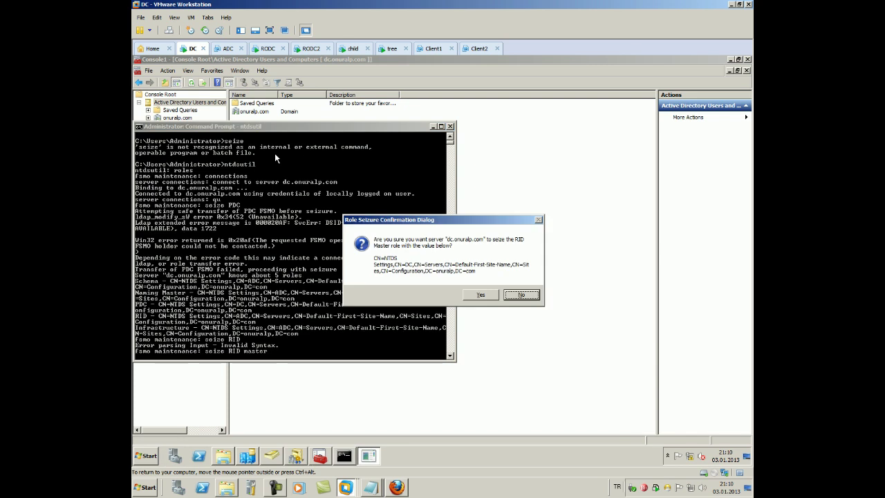
click(465, 293)
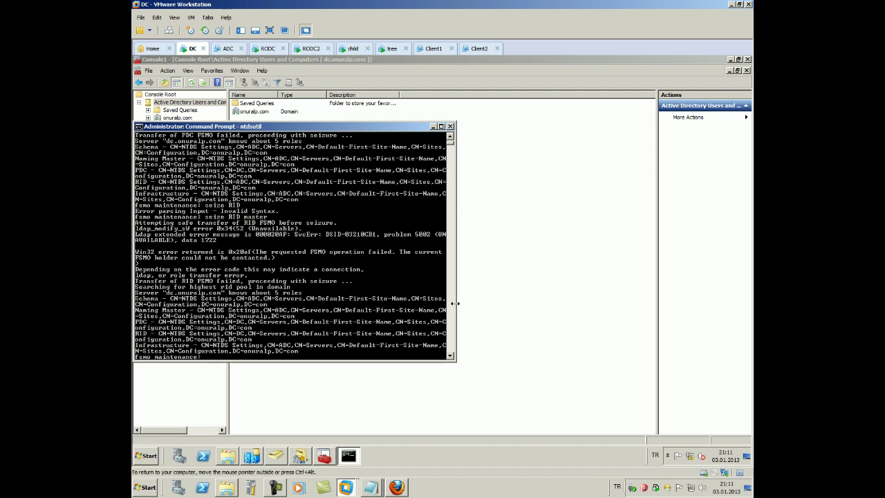
Try 'seize infrastructure' twice, editing the recalled seize command and fixing the spelling
key(Up)
key(Up)
key(BackSpace)
text(ins)
key(BackSpace)
text(frastr)
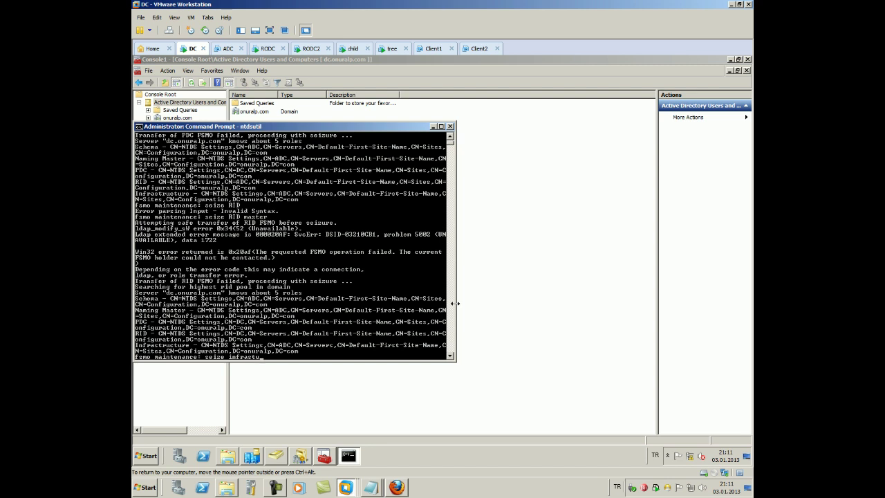
text(ucture)
key(Return)
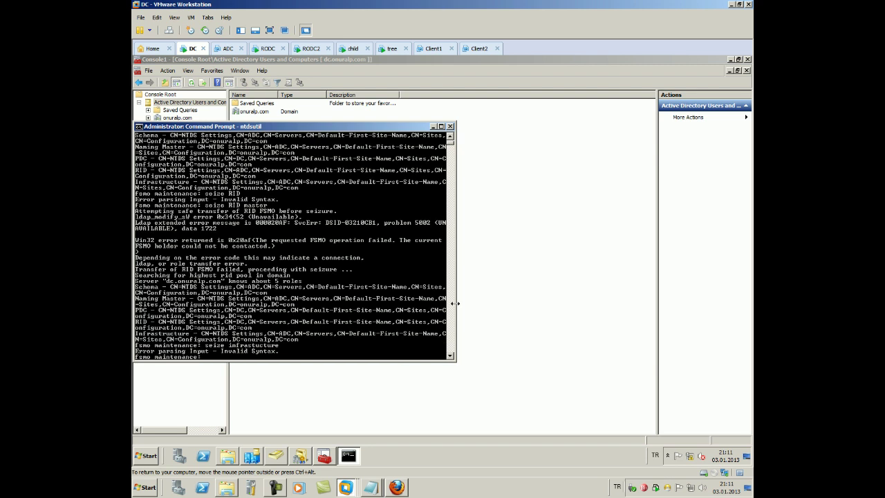
key(Up)
key(BackSpace)
key(BackSpace)
key(BackSpace)
key(BackSpace)
key(BackSpace)
key(BackSpace)
key(BackSpace)
key(BackSpace)
key(BackSpace)
key(BackSpace)
key(BackSpace)
text(infrastru)
text(ct)
text(ure)
key(Return)
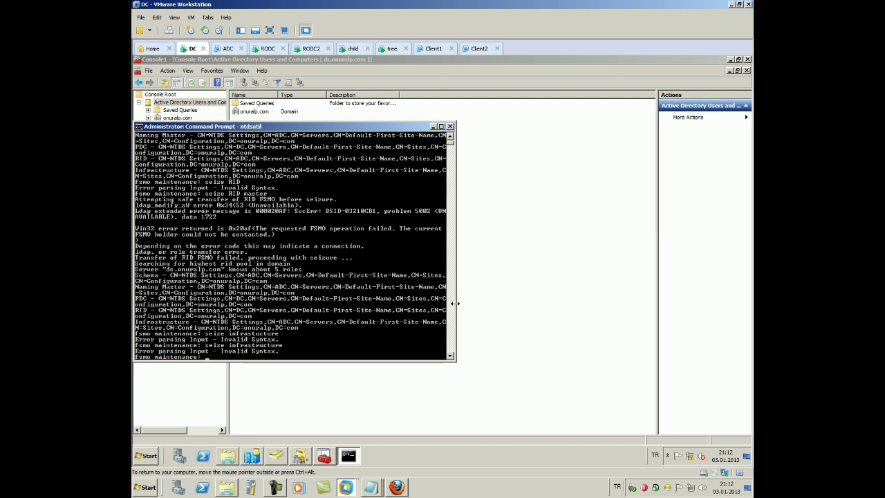
Try 'seize infrastructure FSMO', which is also rejected as invalid syntax
key(Up)
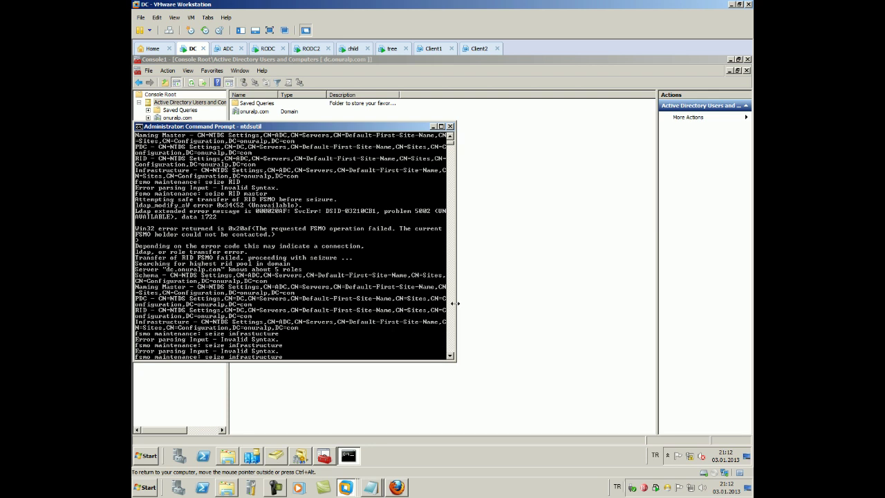
text(FSMO)
key(Return)
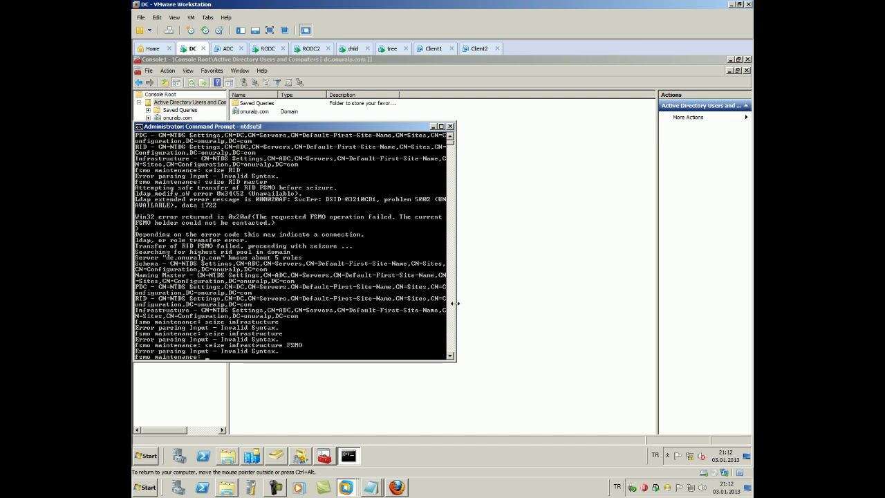
key(Up)
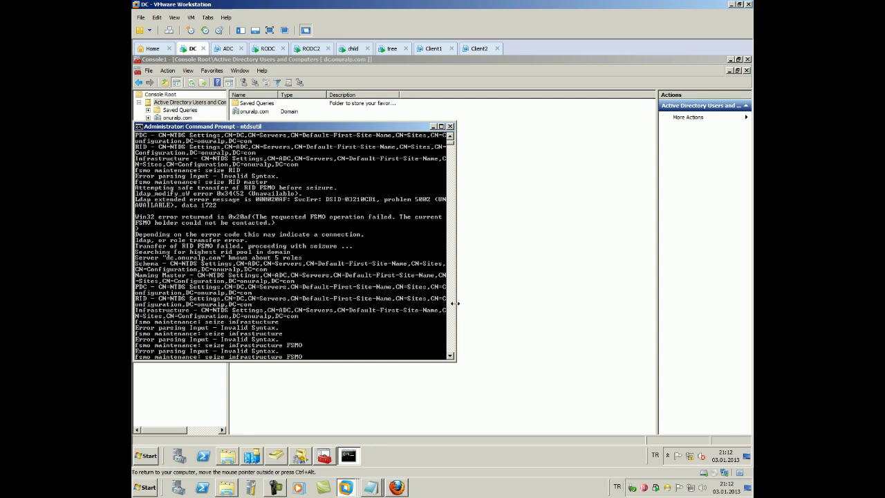
Check the saved command notes, then run 'seize infrastructure master' and confirm with Yes
click(371, 488)
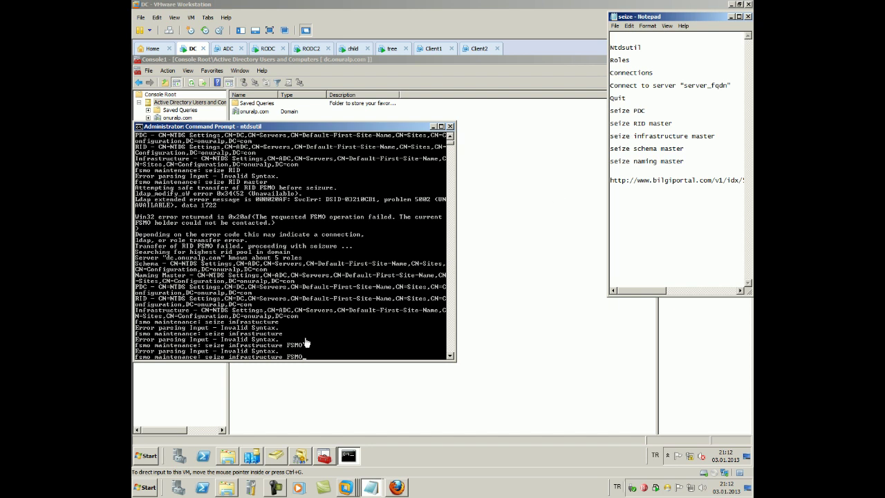
scroll(306, 343, down, 1)
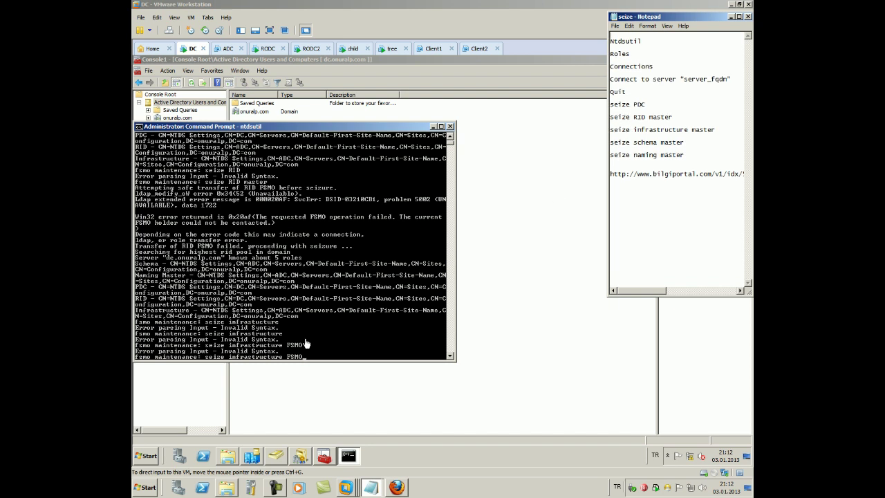
click(306, 344)
key(BackSpace)
key(BackSpace)
key(BackSpace)
key(BackSpace)
key(BackSpace)
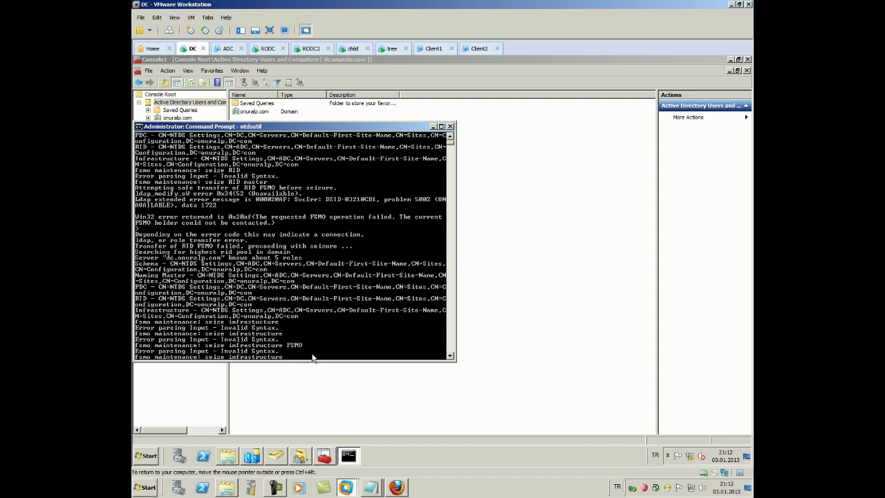
text(master)
key(Return)
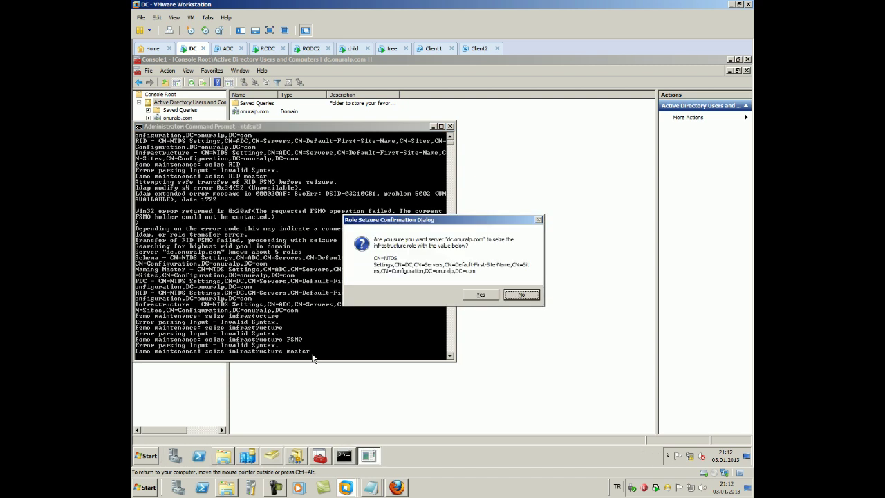
click(481, 295)
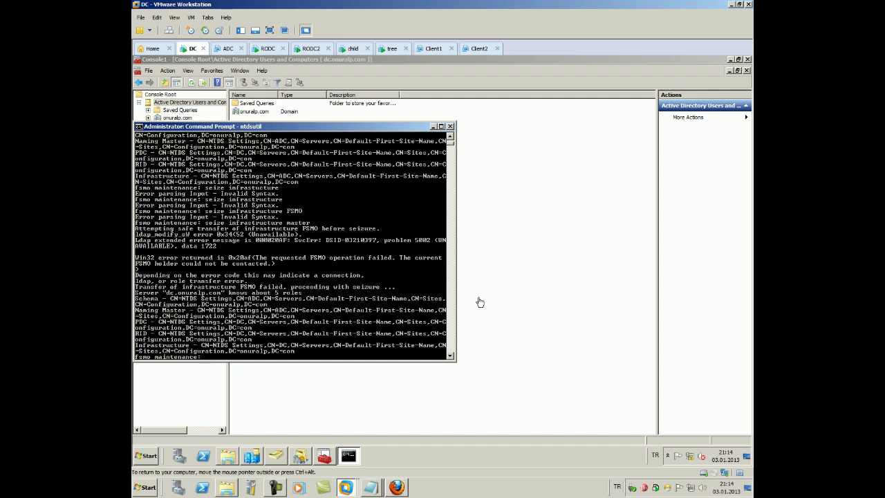
Following the Notepad command list, run 'seize schema master' and confirm the seizure
key(Up)
key(BackSpace)
key(BackSpace)
key(BackSpace)
key(BackSpace)
key(BackSpace)
key(BackSpace)
key(BackSpace)
key(BackSpace)
key(BackSpace)
key(BackSpace)
key(BackSpace)
key(BackSpace)
key(BackSpace)
key(BackSpace)
key(BackSpace)
key(BackSpace)
key(BackSpace)
key(BackSpace)
key(BackSpace)
key(BackSpace)
key(BackSpace)
click(373, 486)
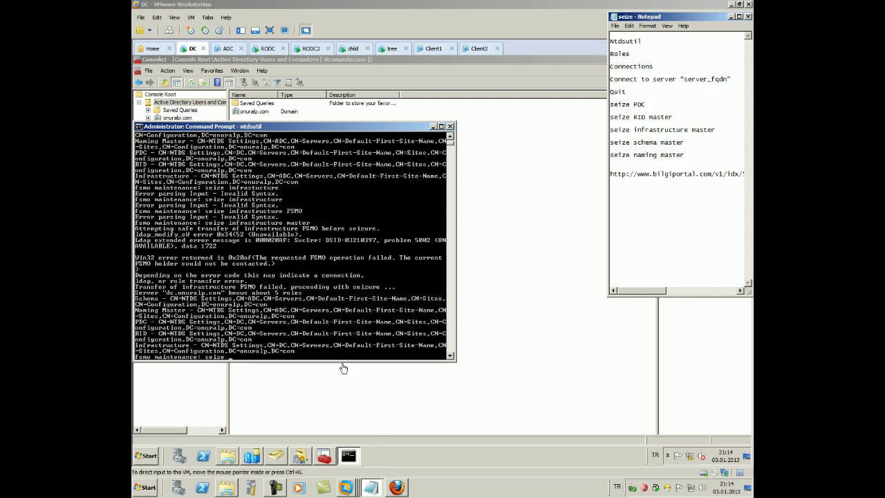
text(s)
click(329, 340)
text(sc)
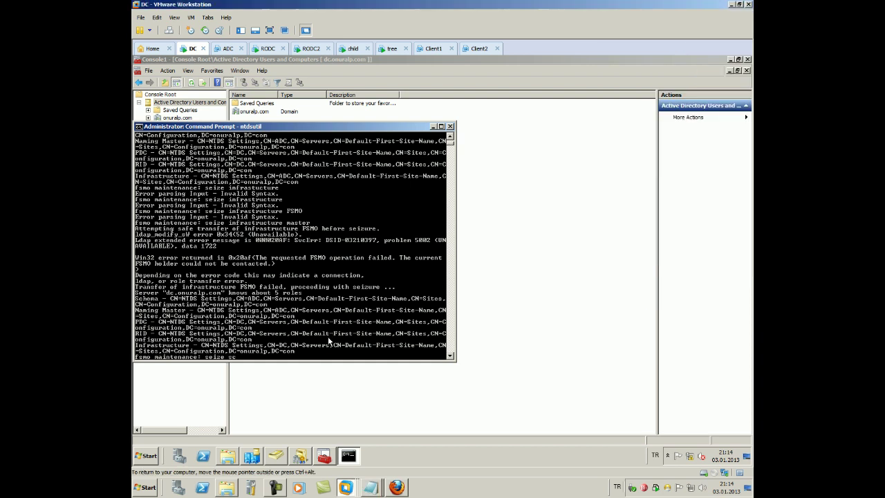
text(hema master)
key(Return)
key(y)
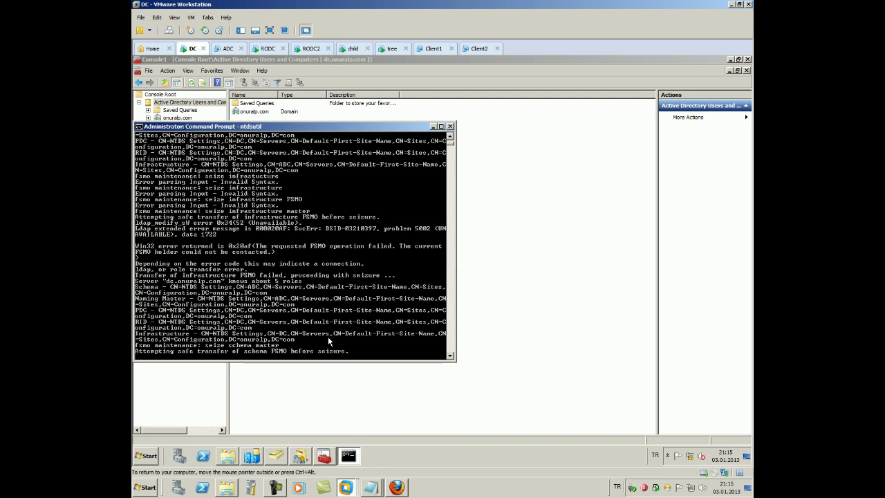
click(370, 488)
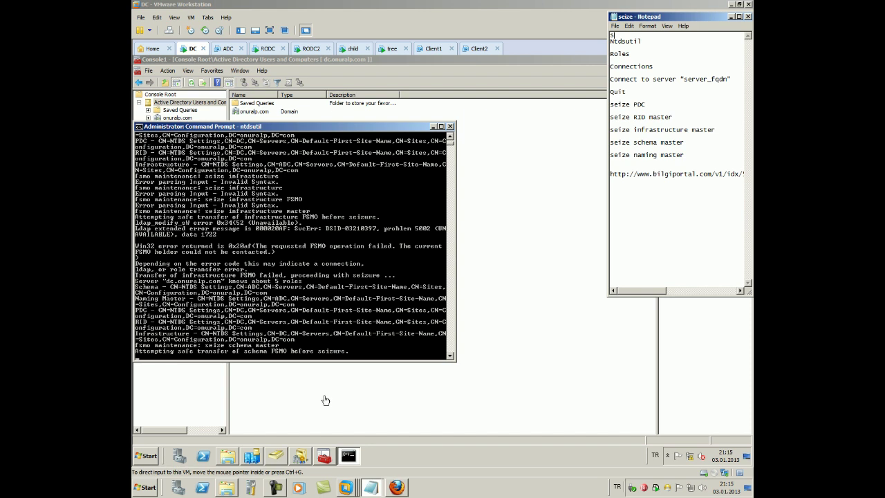
click(337, 129)
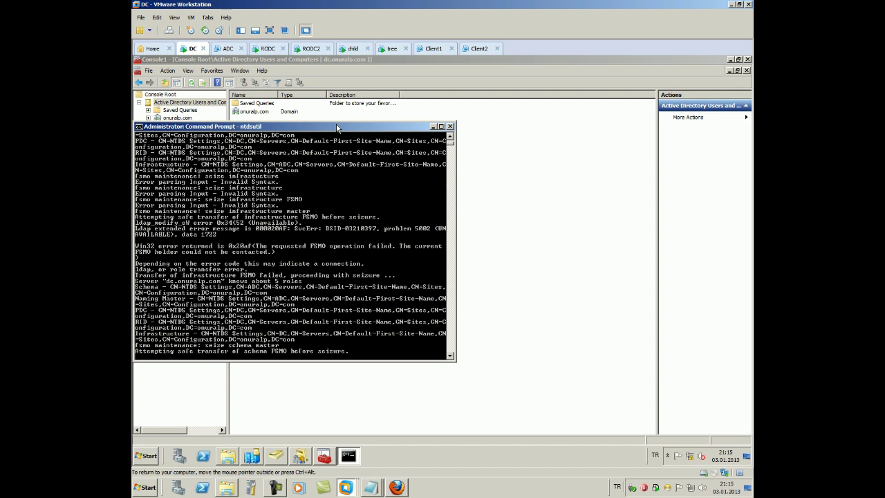
Run 'seize naming master' in ntdsutil by editing the previous seize command, and confirm the seizure
key(Up)
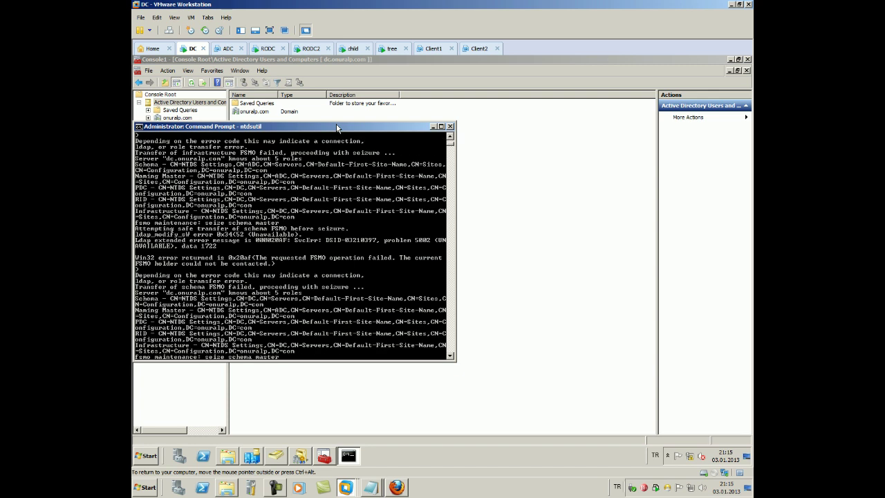
key(BackSpace)
key(BackSpace)
key(BackSpace)
key(BackSpace)
key(BackSpace)
key(BackSpace)
key(BackSpace)
key(BackSpace)
key(BackSpace)
key(BackSpace)
key(BackSpace)
key(BackSpace)
text(name)
text(ng )
text(master)
key(Return)
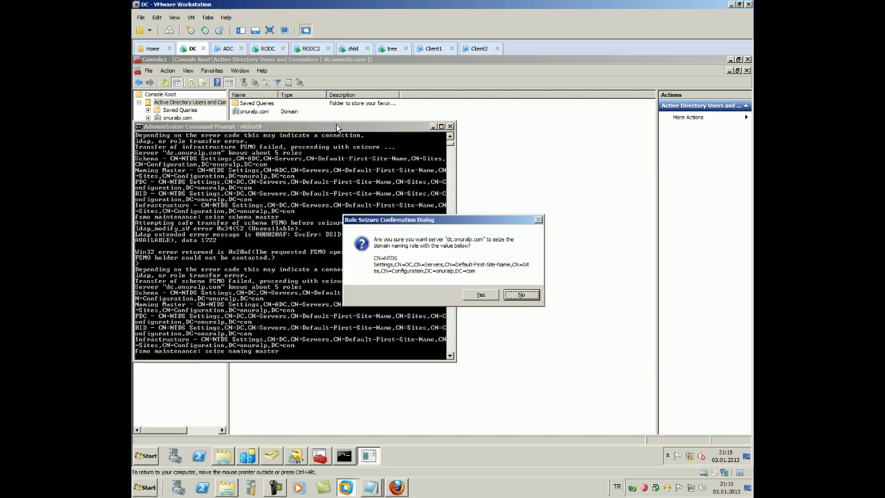
key(Return)
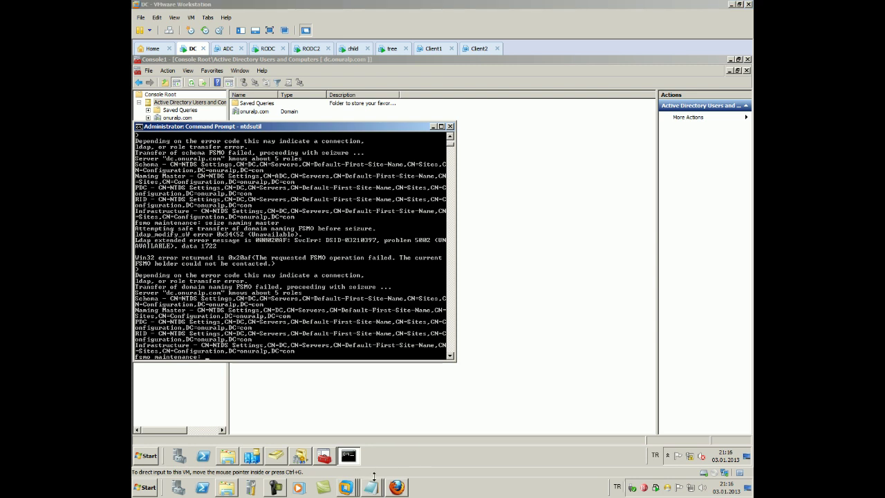
click(302, 461)
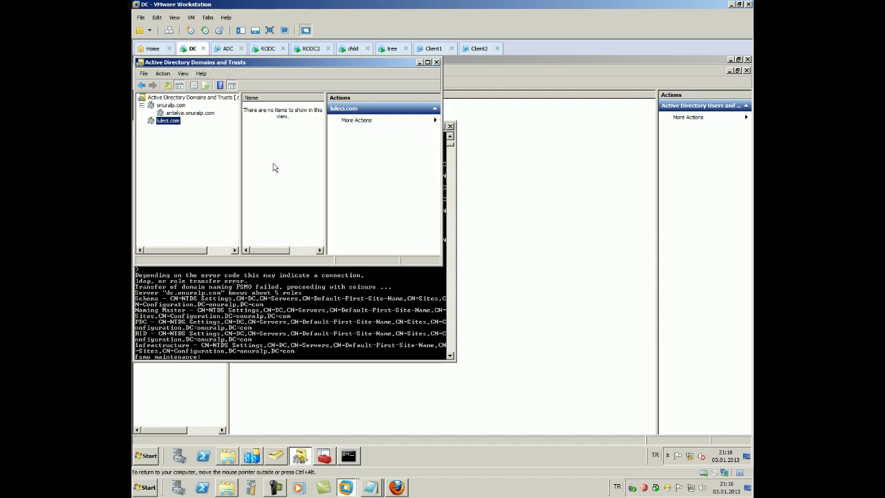
Bring the combined Active Directory console forward and expand the Domains and Trusts and Schema nodes
click(300, 456)
click(275, 455)
click(324, 456)
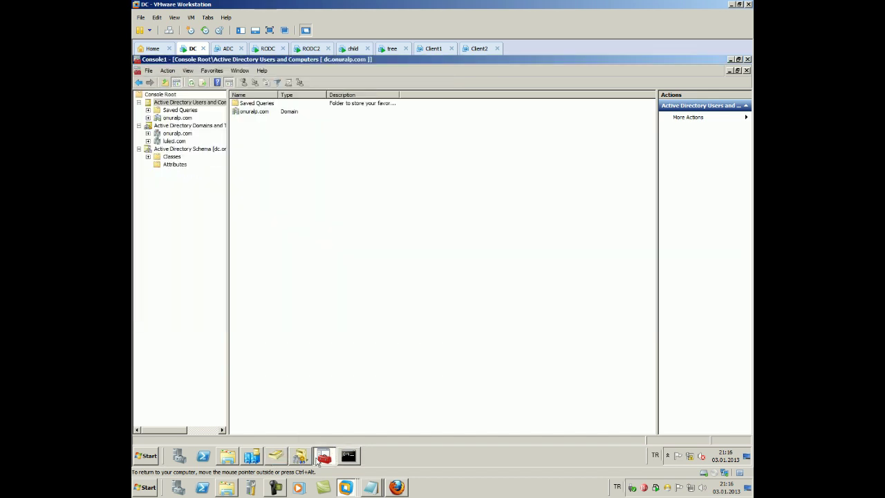
click(192, 82)
click(183, 118)
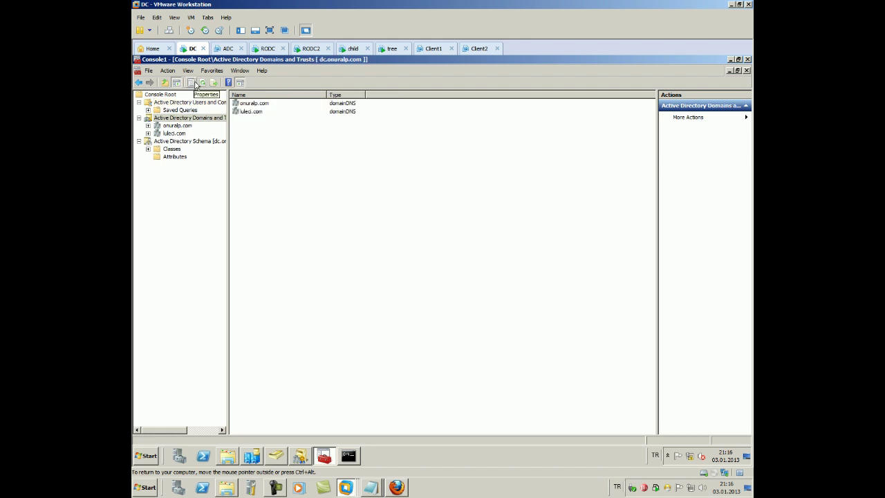
click(183, 149)
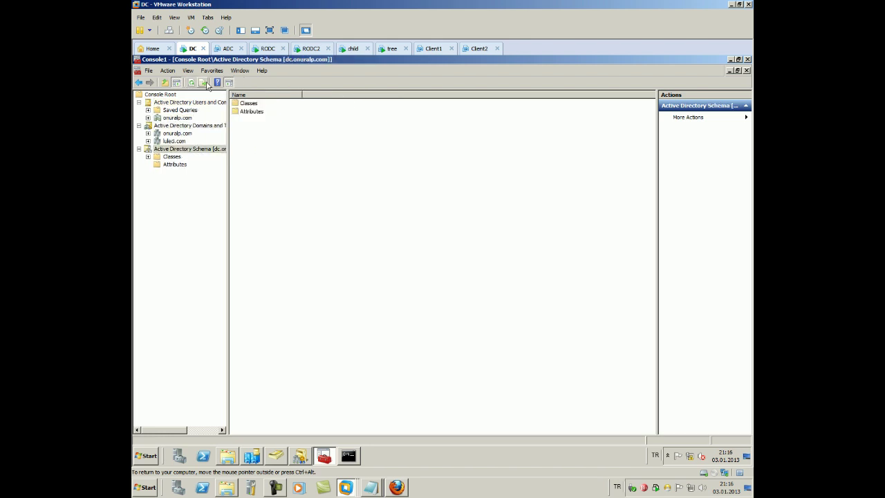
Check the Operations Masters in AD Users and Computers to confirm dc.onuralp.com holds the domain roles
right_click(184, 104)
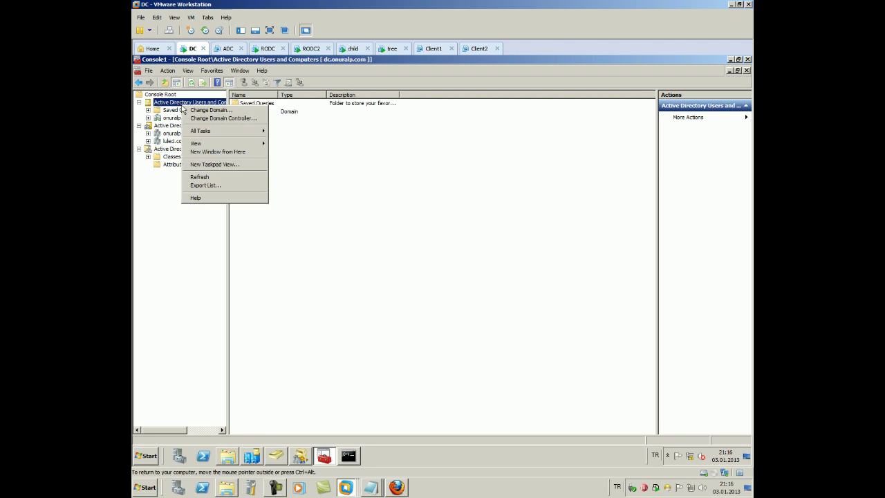
mouse_move(215, 130)
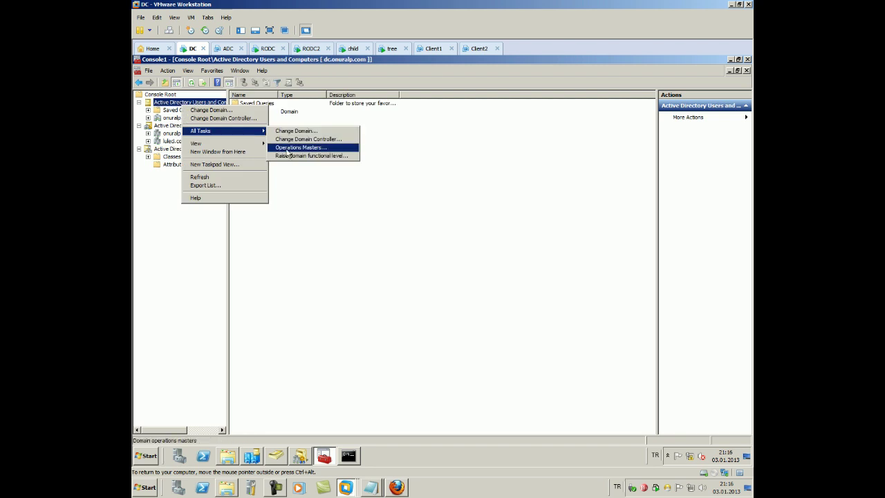
click(290, 147)
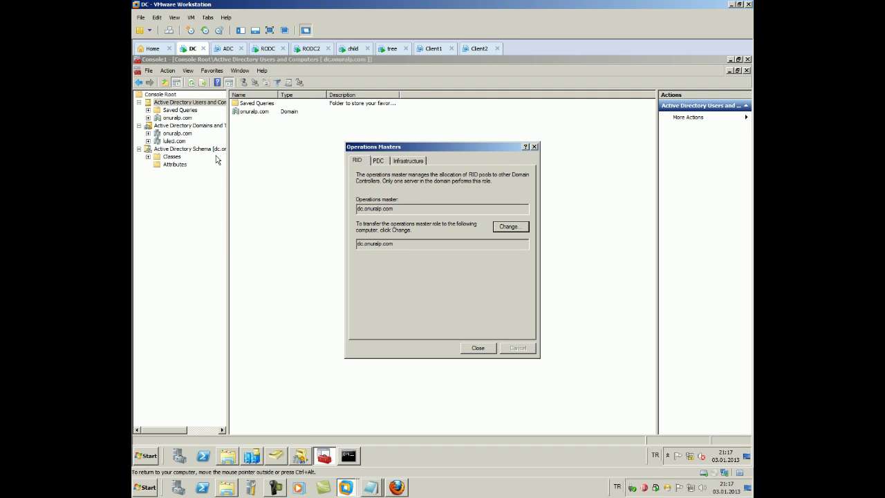
click(492, 349)
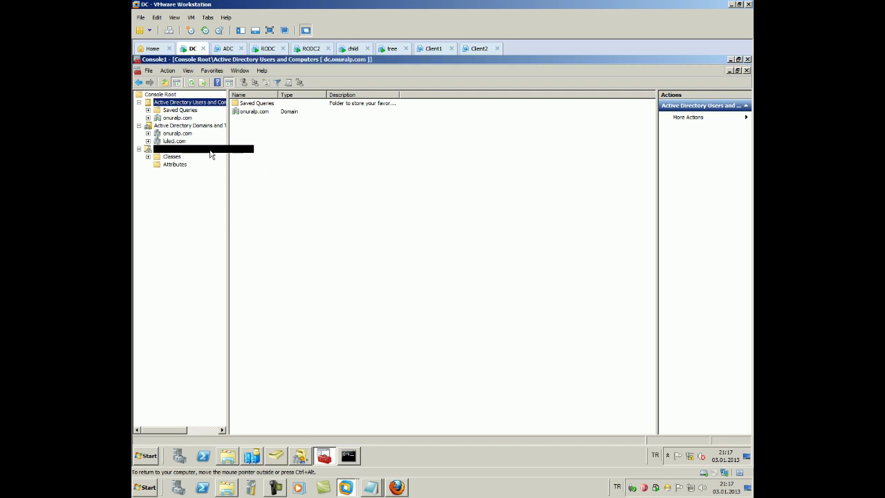
Check the domain naming master in Domains and Trusts, then view the schema master
right_click(156, 125)
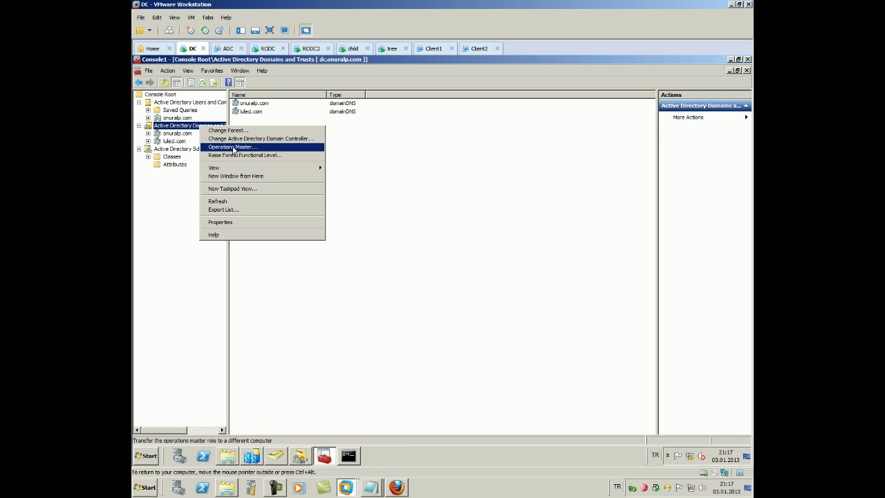
click(228, 149)
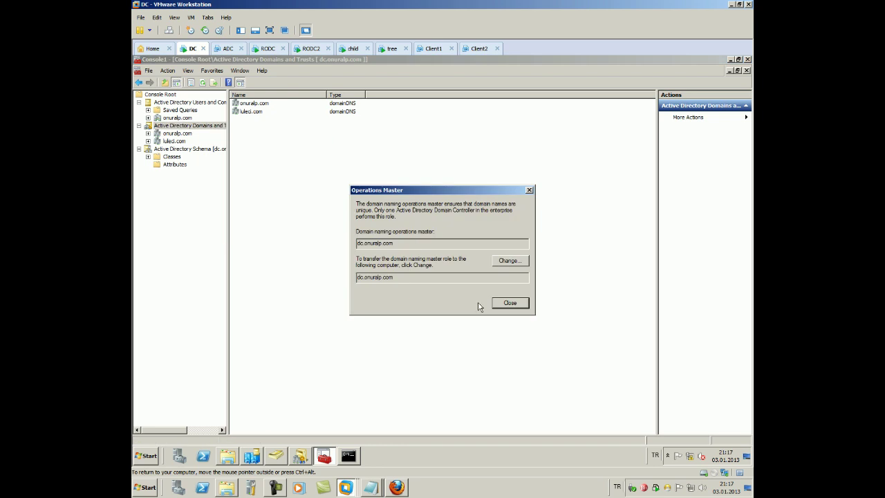
click(505, 304)
right_click(182, 149)
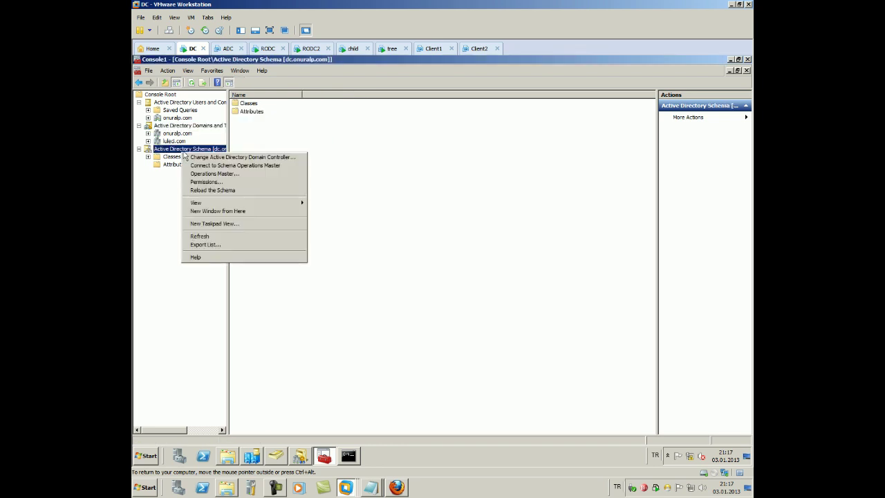
click(215, 173)
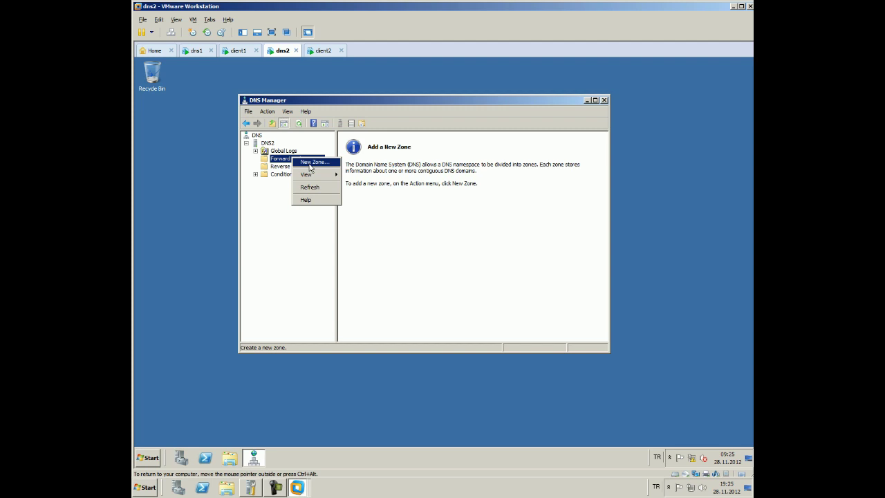
Create a new Secondary forward lookup zone named microsoft.com, advancing to the Master DNS Servers page
click(311, 162)
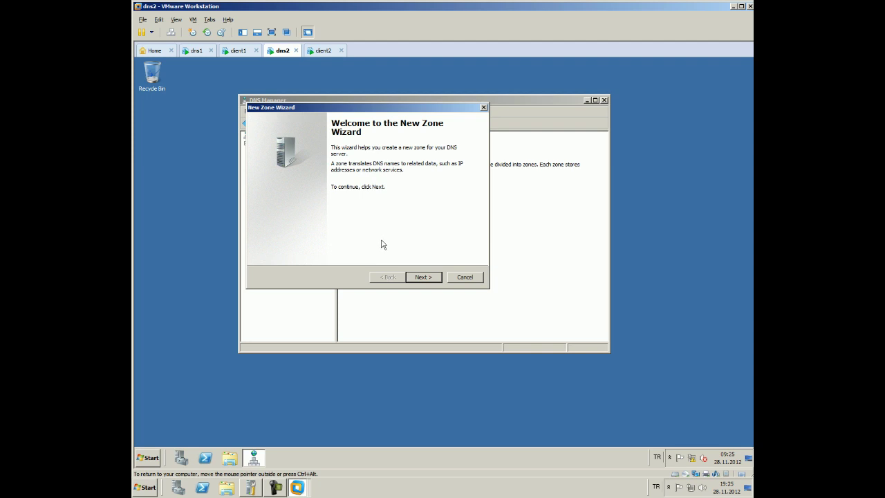
click(415, 278)
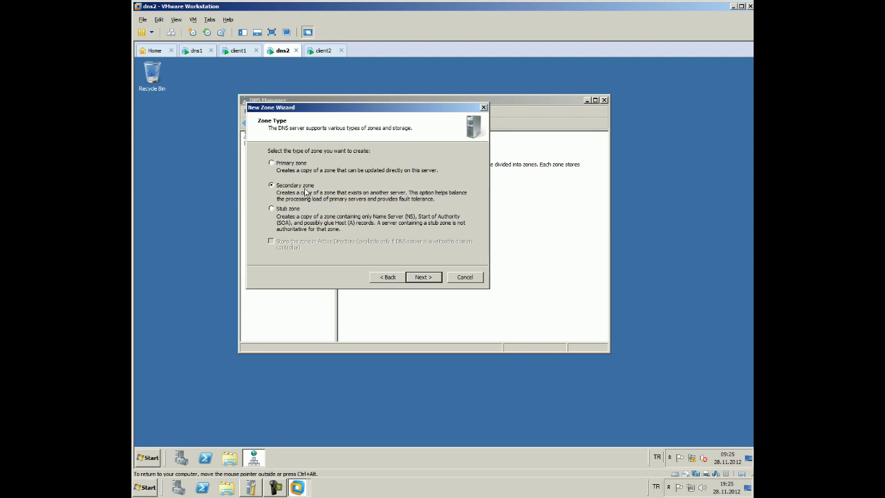
click(421, 276)
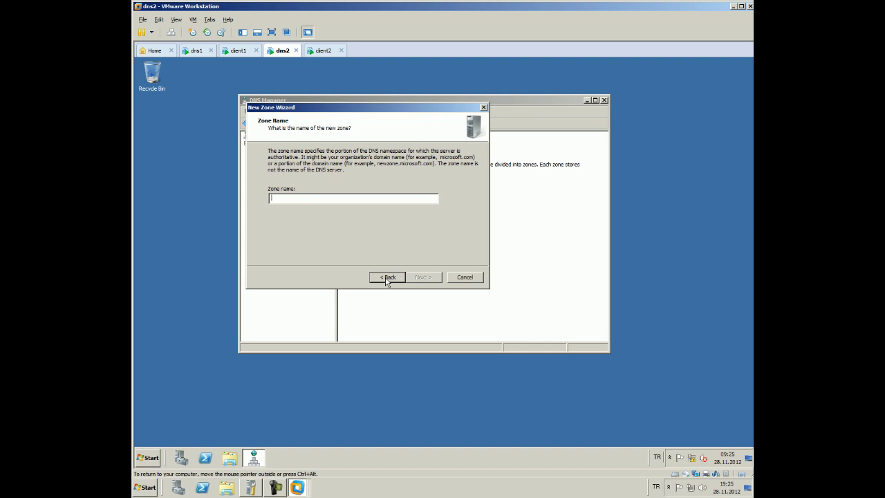
text(microsogf)
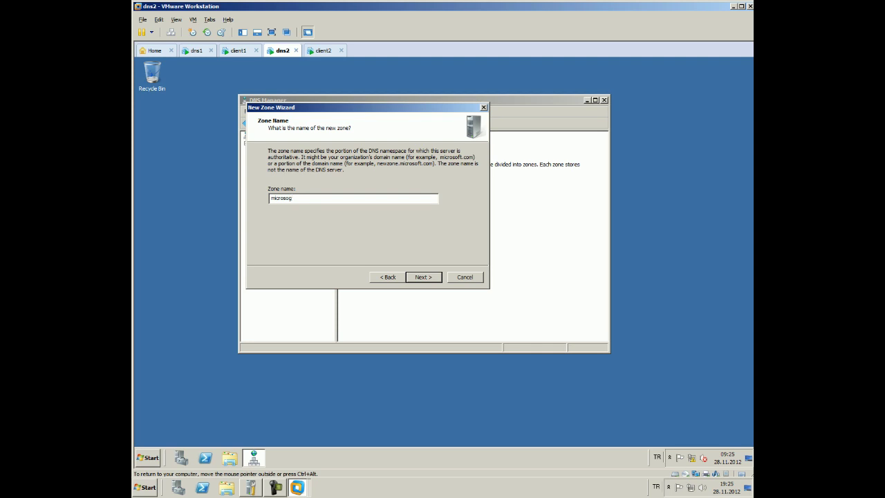
key(BackSpace)
text(ft.com)
key(Return)
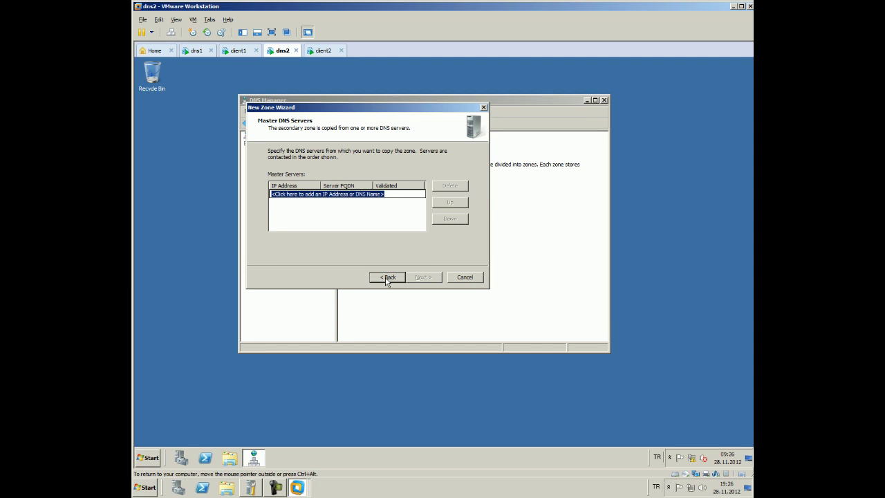
Enter 192.168.10.1 as the master server and finish the New Zone Wizard
text(192.)
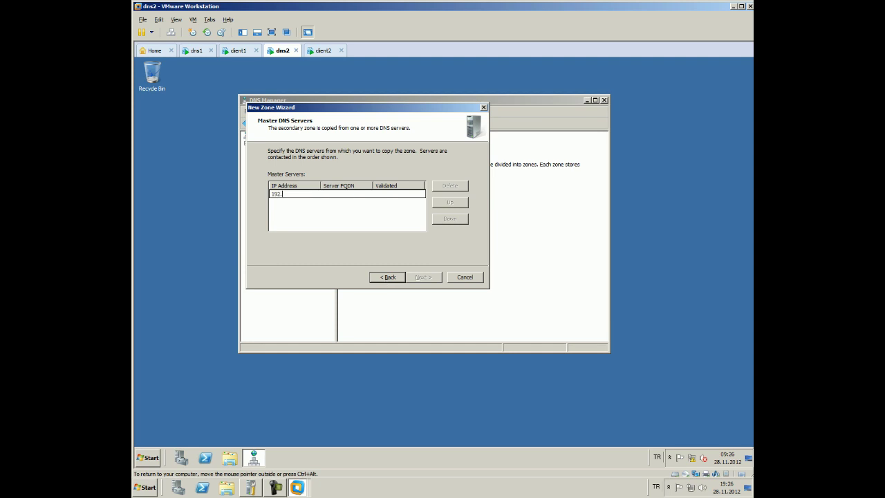
text(168.10.1)
click(389, 219)
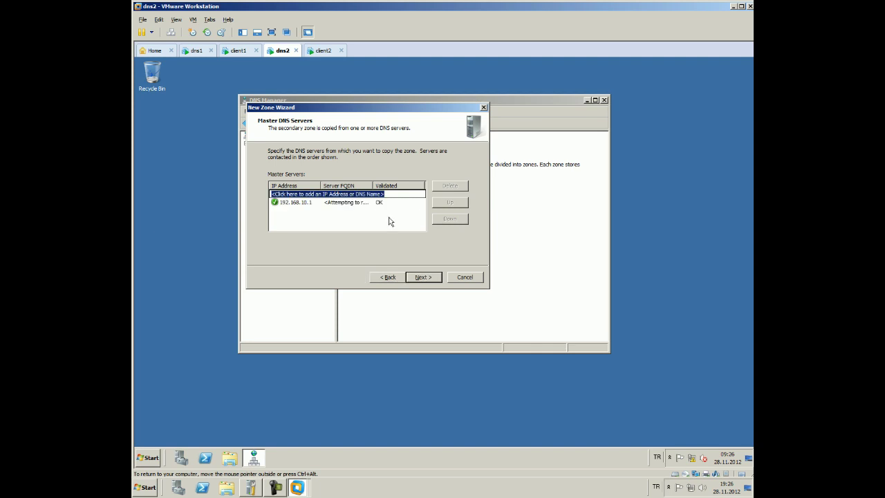
click(422, 277)
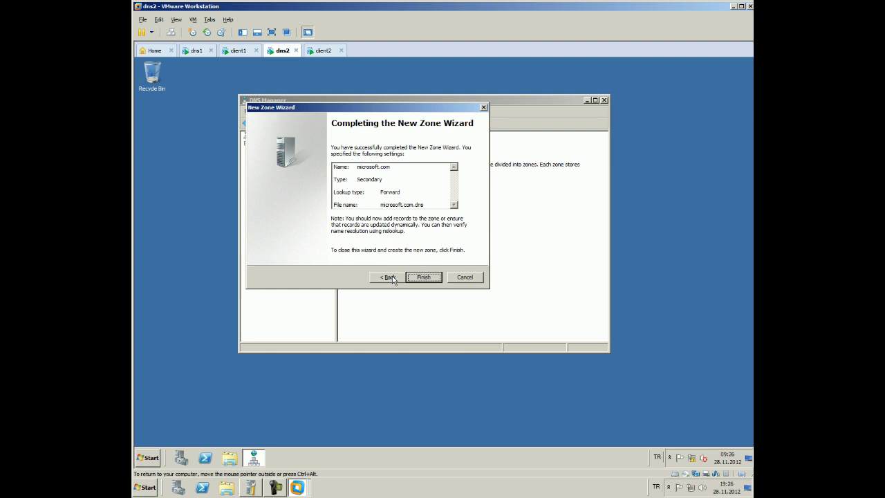
key(Tab)
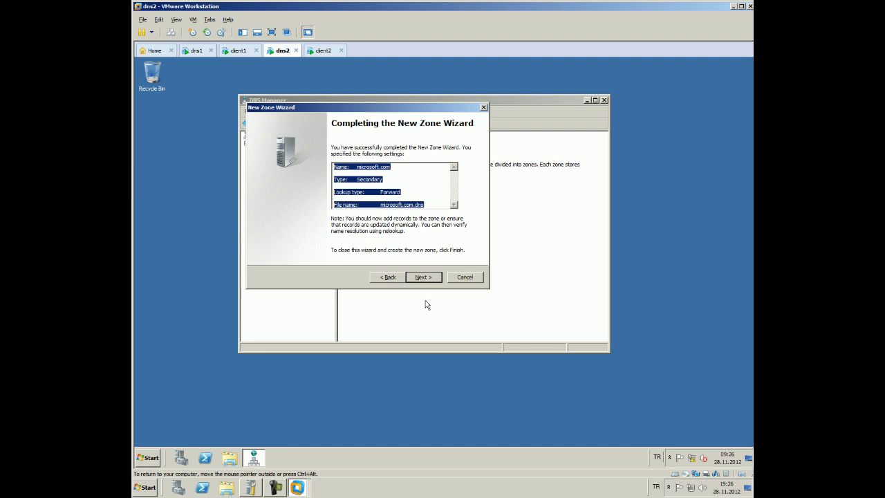
click(413, 280)
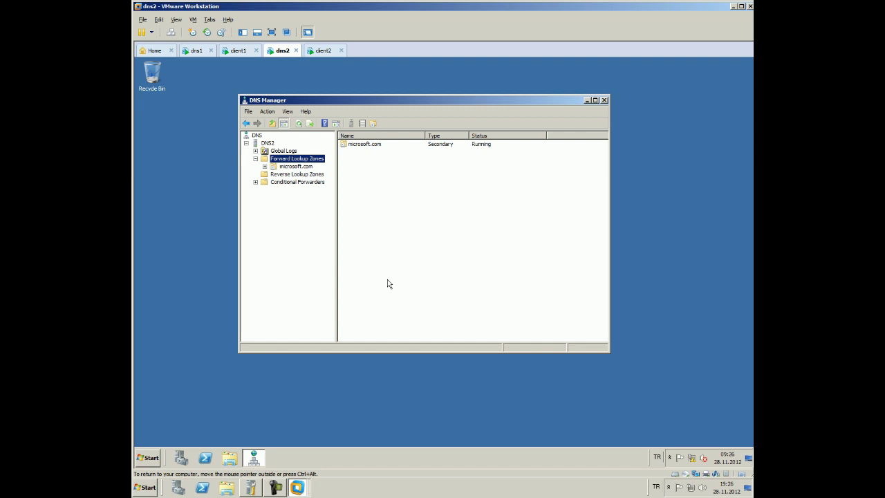
Select dns2's microsoft.com zone to see the 'Zone Not Loaded' error, then switch to dns1
click(265, 166)
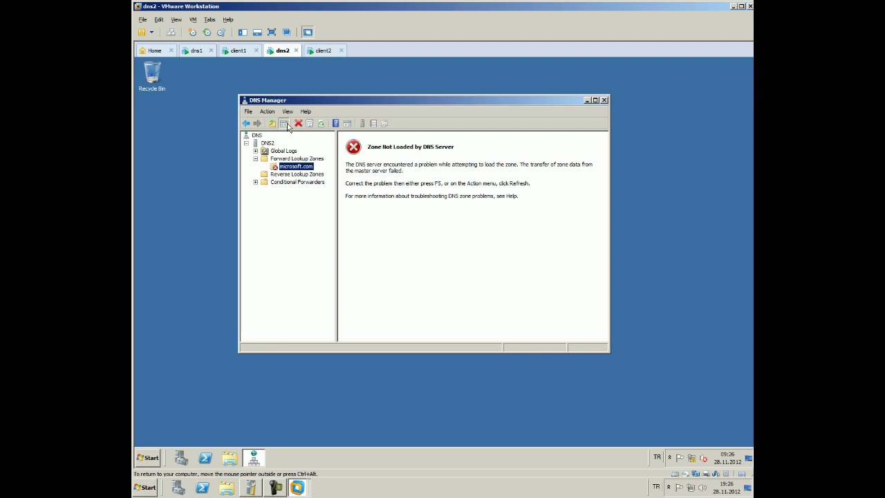
click(285, 159)
click(287, 167)
click(199, 50)
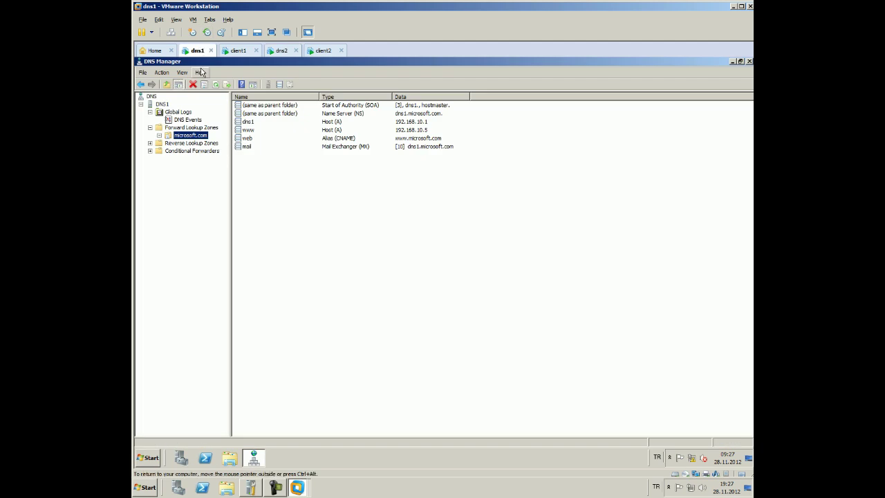
Open dns1's microsoft.com zone properties and look through them to reach the Zone Transfers settings
right_click(182, 137)
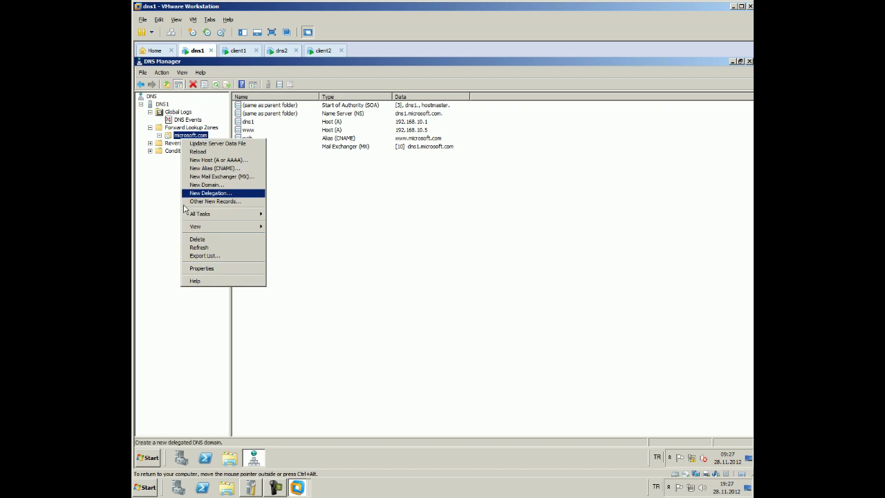
click(209, 268)
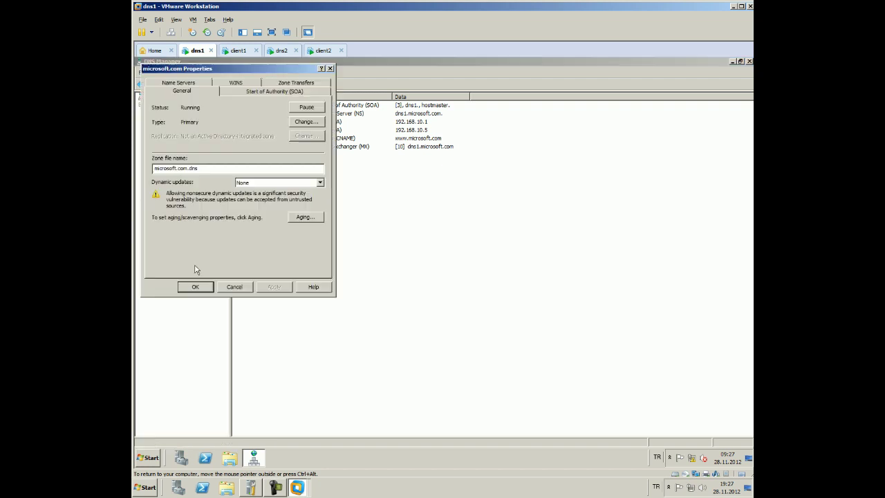
click(284, 183)
click(285, 184)
click(243, 92)
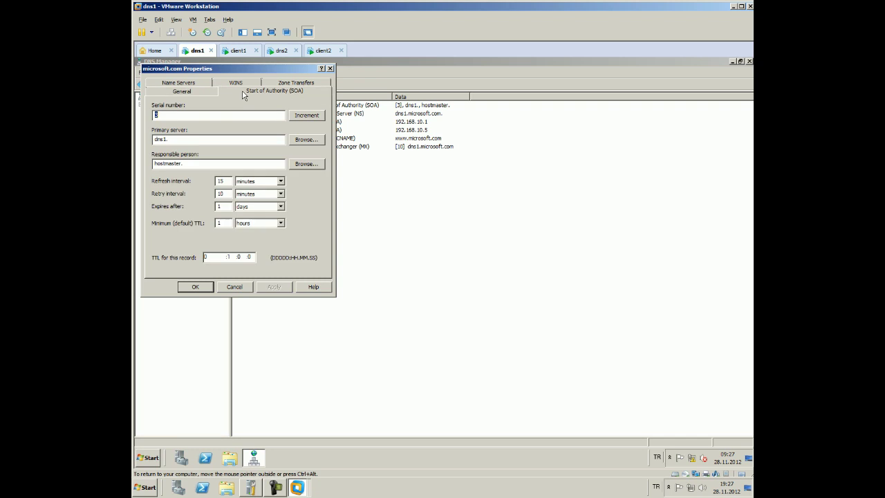
click(198, 83)
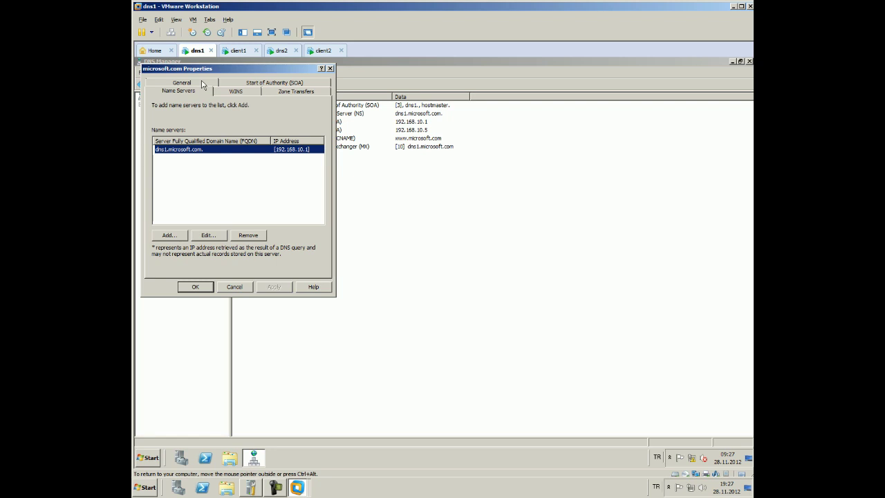
click(285, 93)
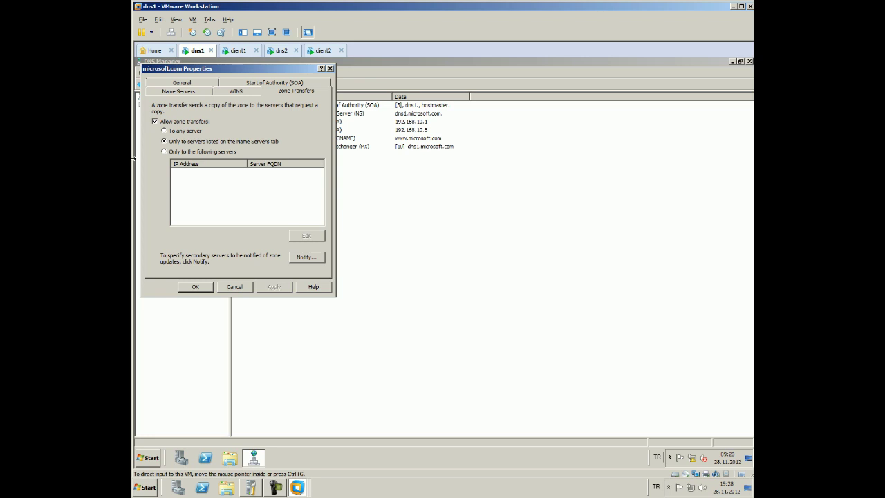
Allow zone transfers only to 192.168.10.3, then switch to the dns2 machine
click(196, 152)
click(302, 242)
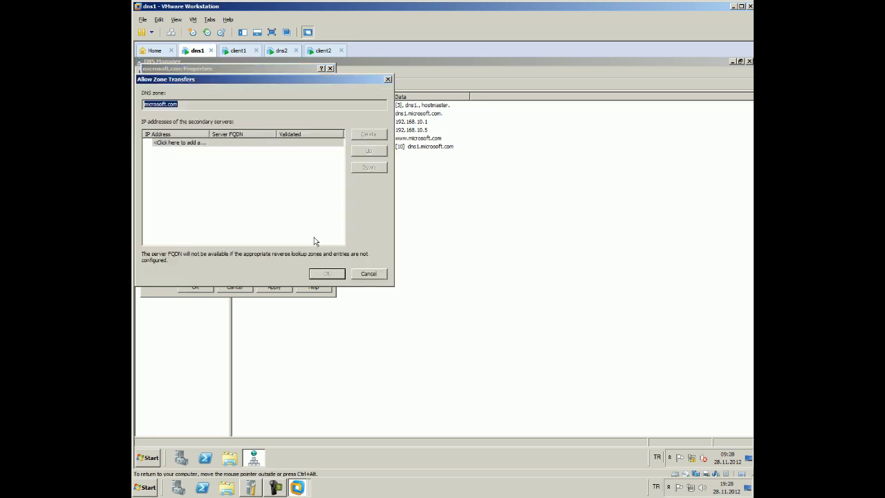
click(235, 142)
text(19)
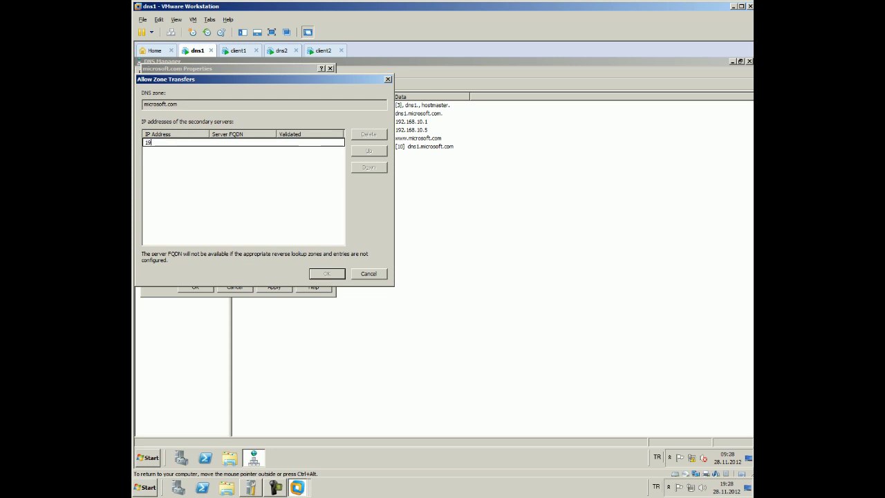
text(2.168.10.3)
key(Return)
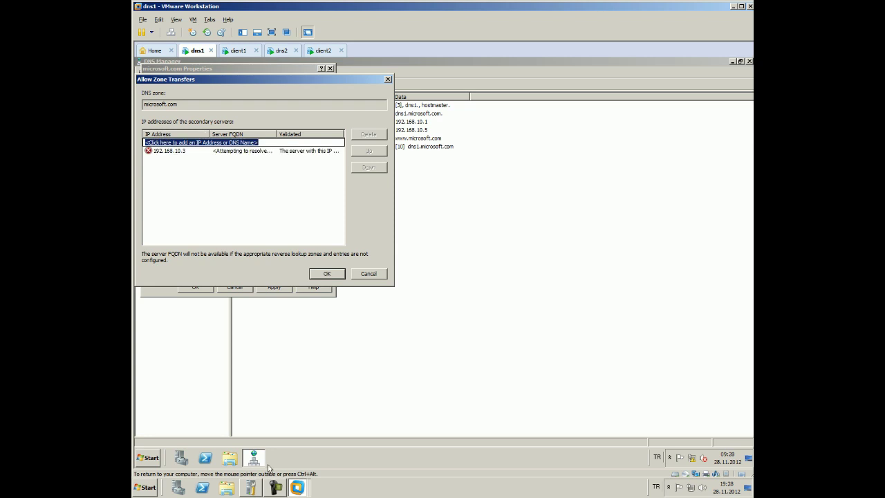
click(278, 50)
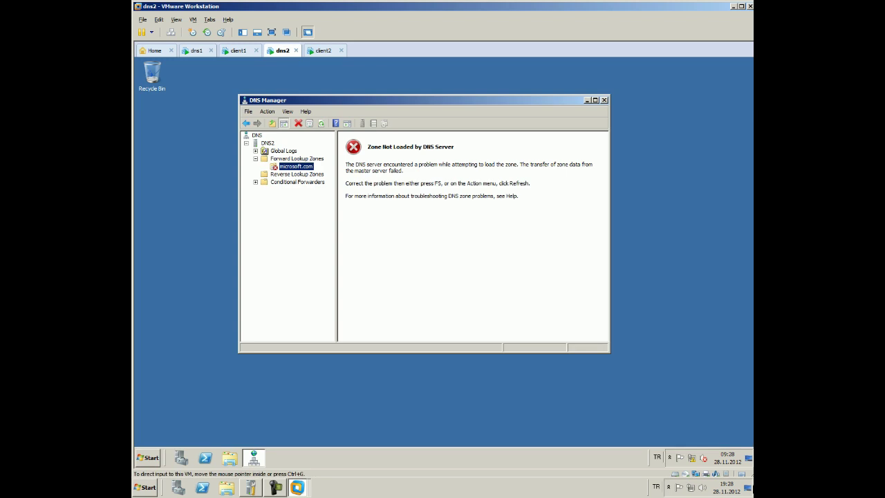
Check dns2's Local Area Connection details to confirm IPv4 192.168.10.3, then return to dns1
click(703, 459)
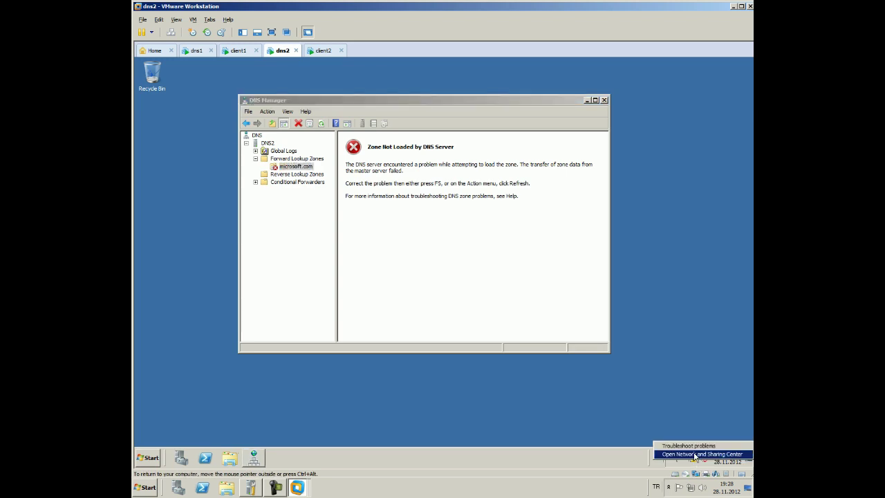
click(701, 458)
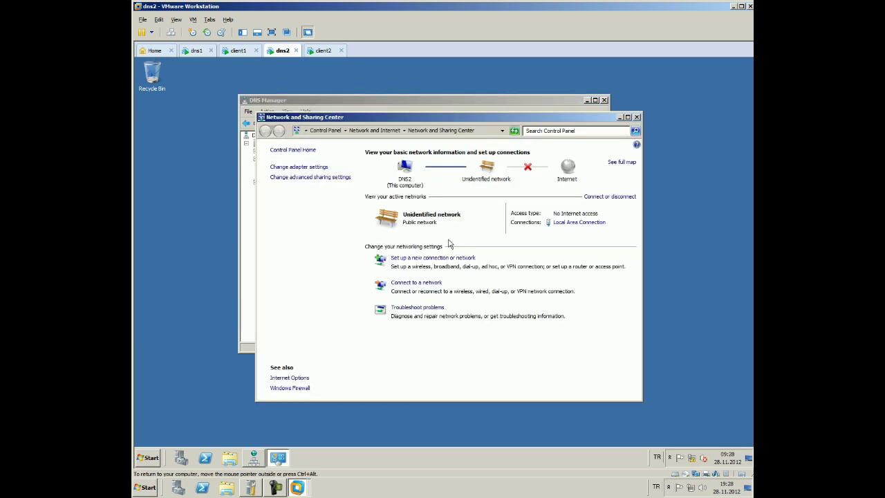
click(578, 222)
click(392, 250)
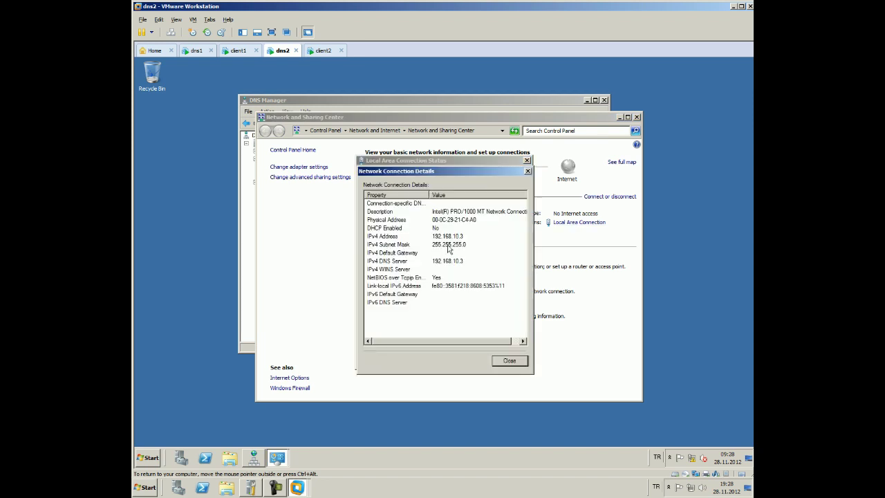
click(528, 162)
click(526, 161)
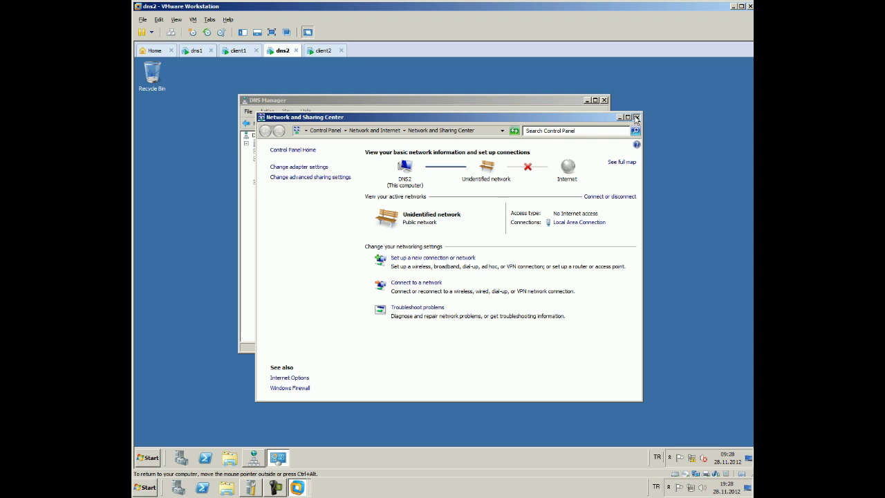
click(637, 116)
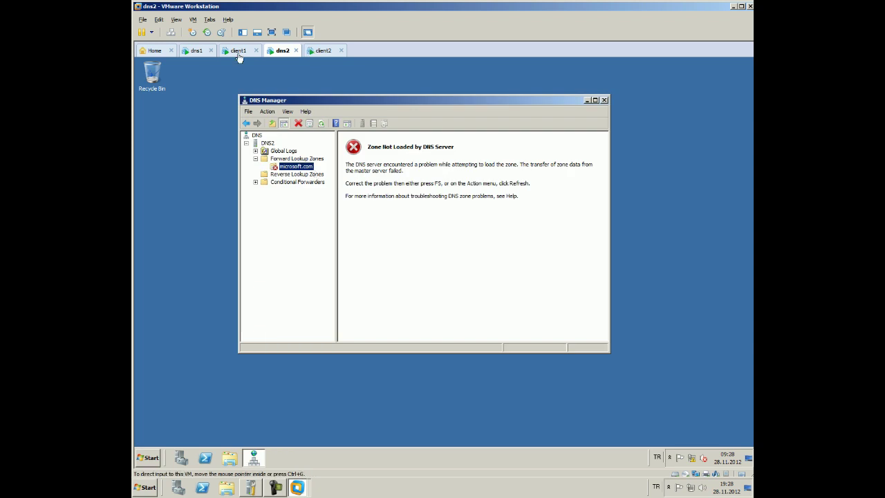
click(197, 51)
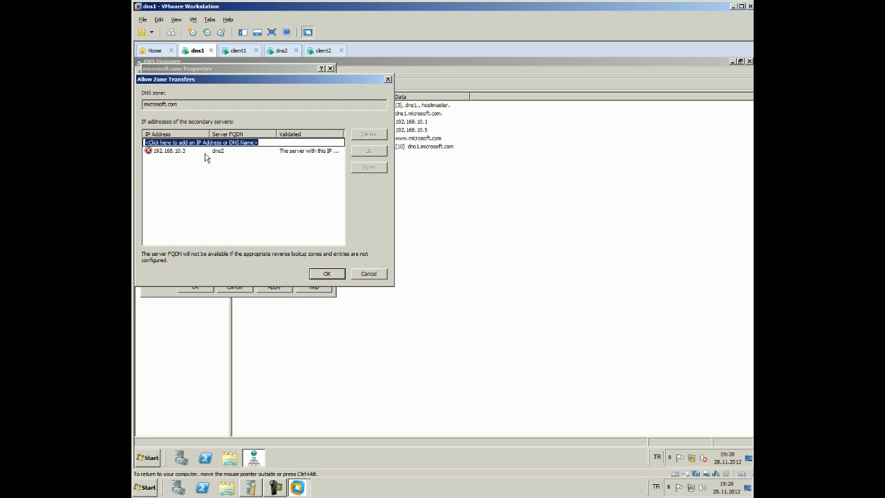
Apply the 192.168.10.3 transfer list and close microsoft.com Properties, then switch to dns2
click(324, 273)
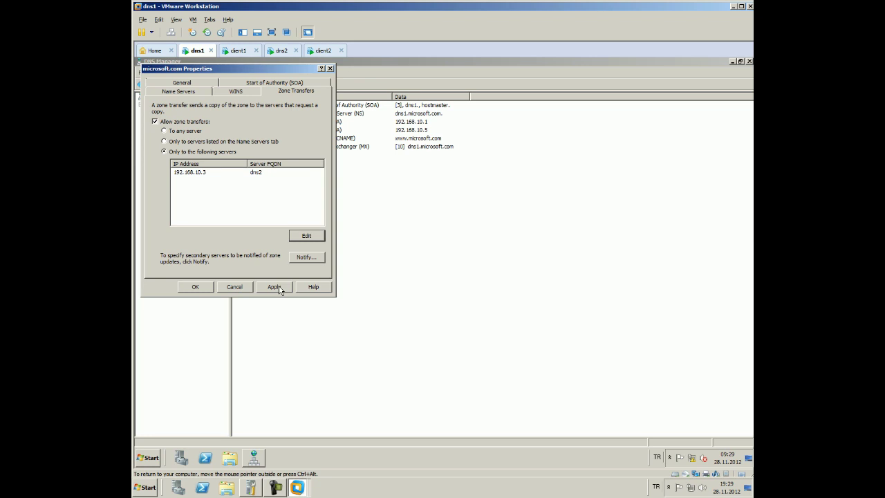
click(193, 291)
click(280, 51)
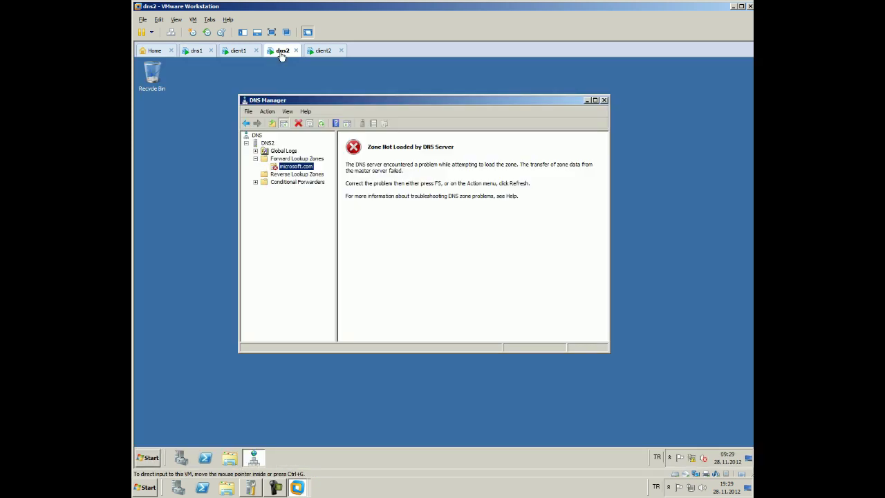
Refresh dns2's microsoft.com secondary zone to pull records from its master
click(321, 123)
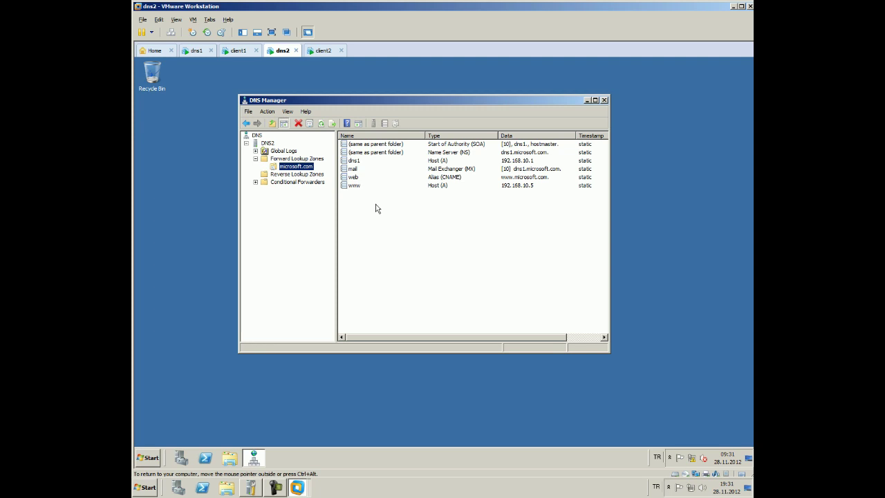
drag(361, 203, 336, 131)
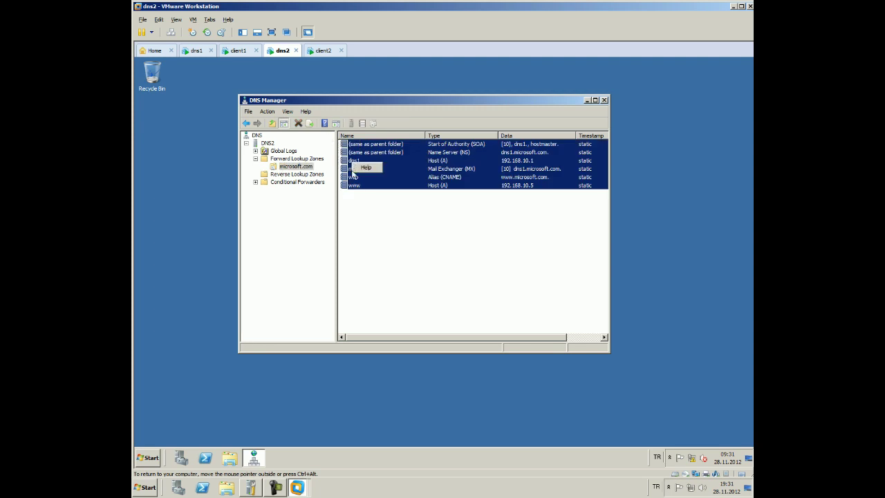
click(350, 216)
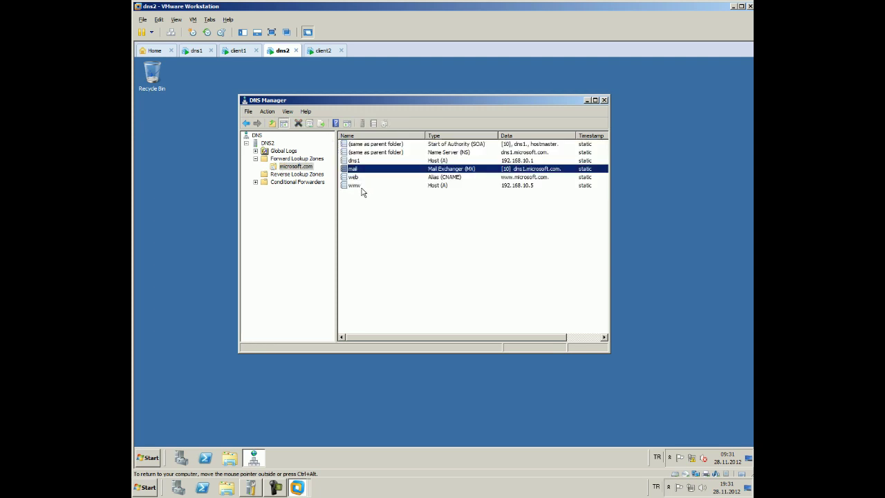
double_click(362, 186)
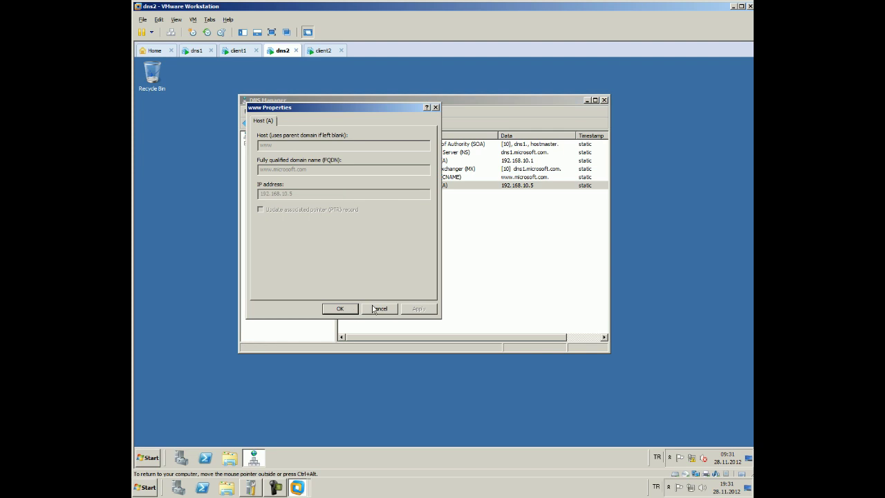
click(376, 311)
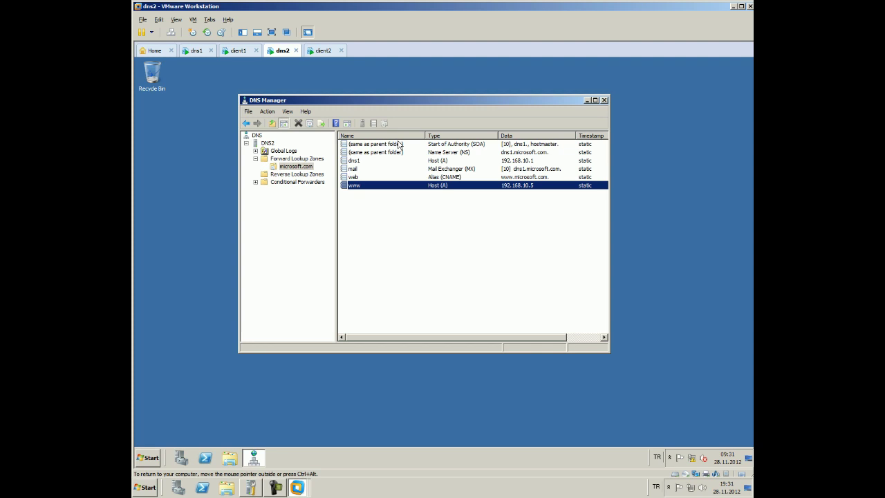
click(386, 162)
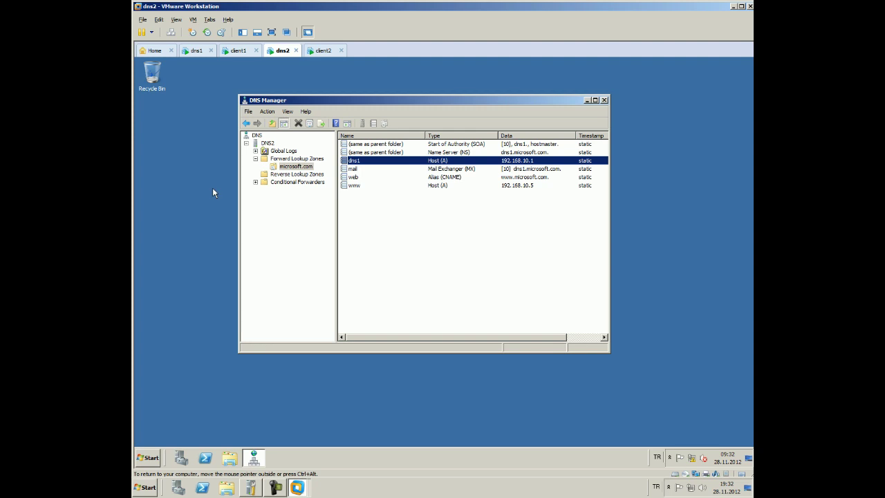
Open dns2's microsoft.com zone Properties showing master 192.168.10.1, then switch to dns1
right_click(304, 167)
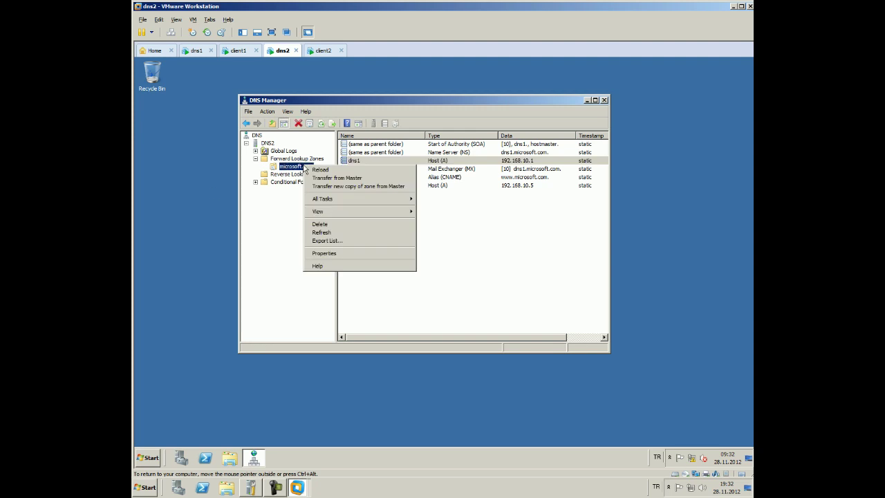
click(315, 255)
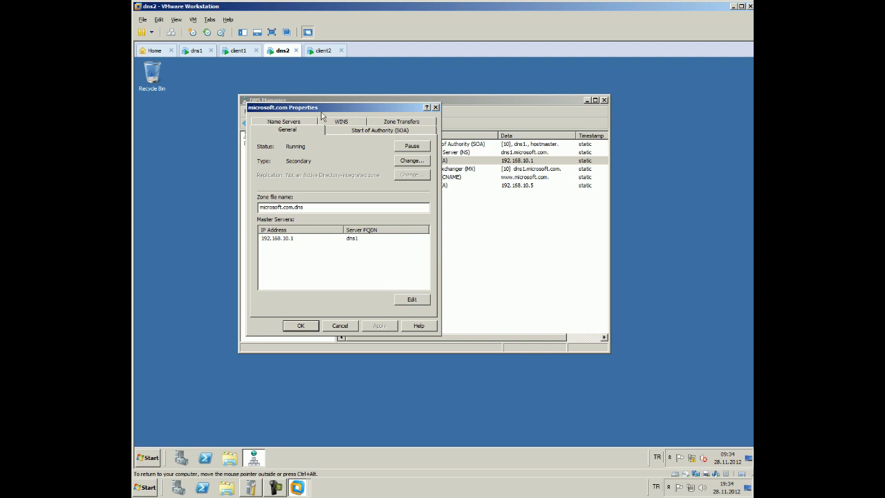
click(197, 50)
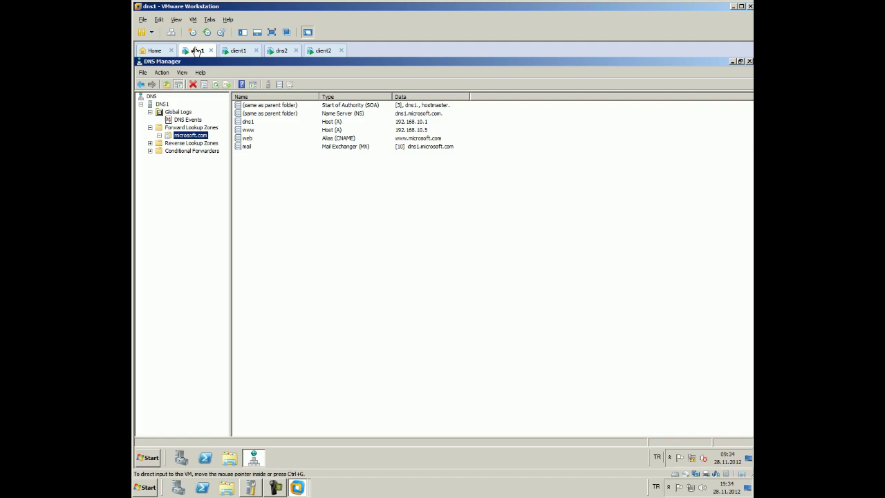
Delete dns1's microsoft.com forward lookup zone, confirm, and return to the dns2 machine
right_click(196, 135)
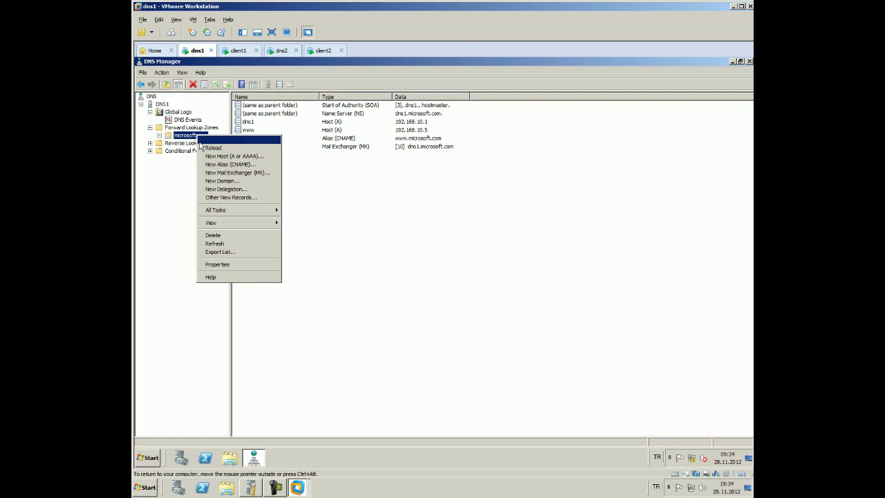
click(235, 235)
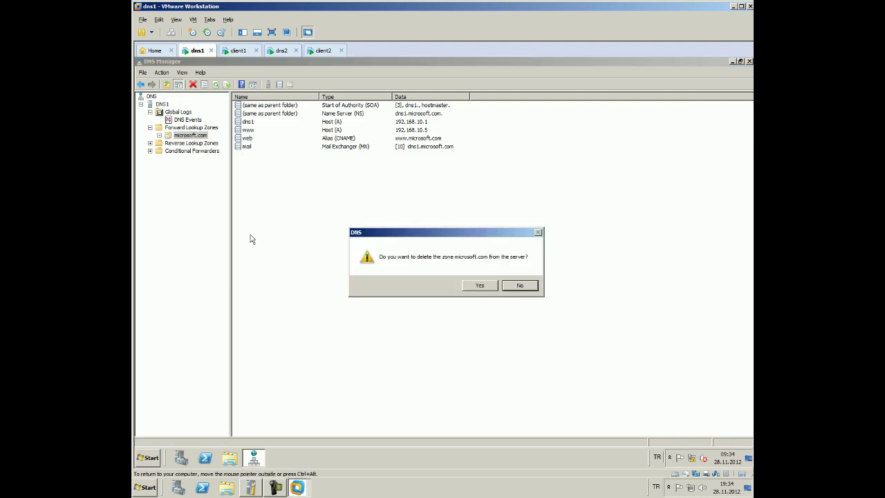
click(468, 287)
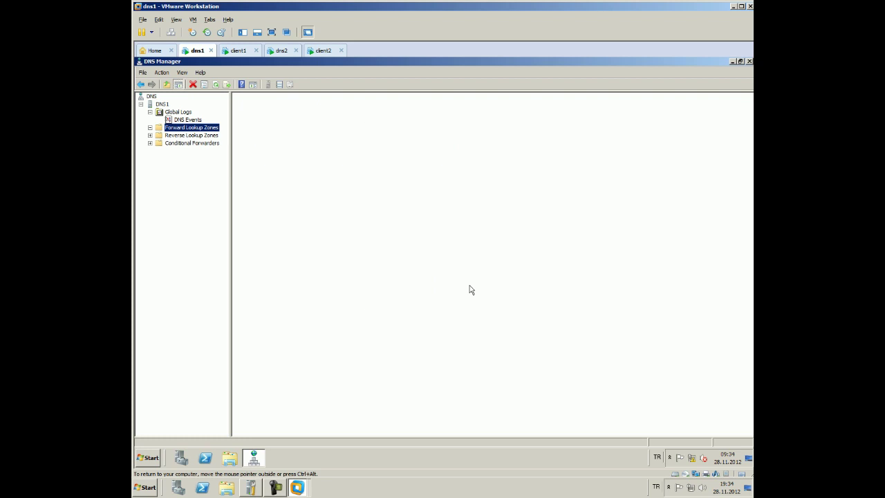
click(282, 50)
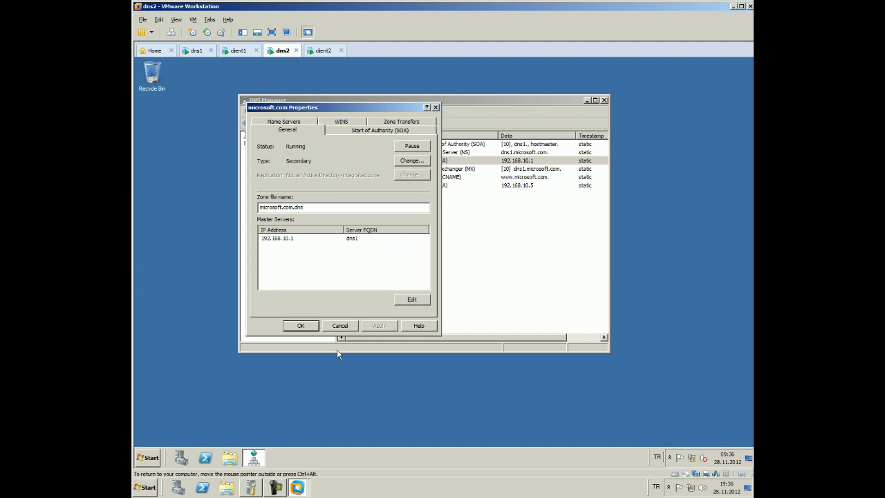
Change dns2's microsoft.com zone type from Secondary to Primary, apply, and close its properties
click(412, 161)
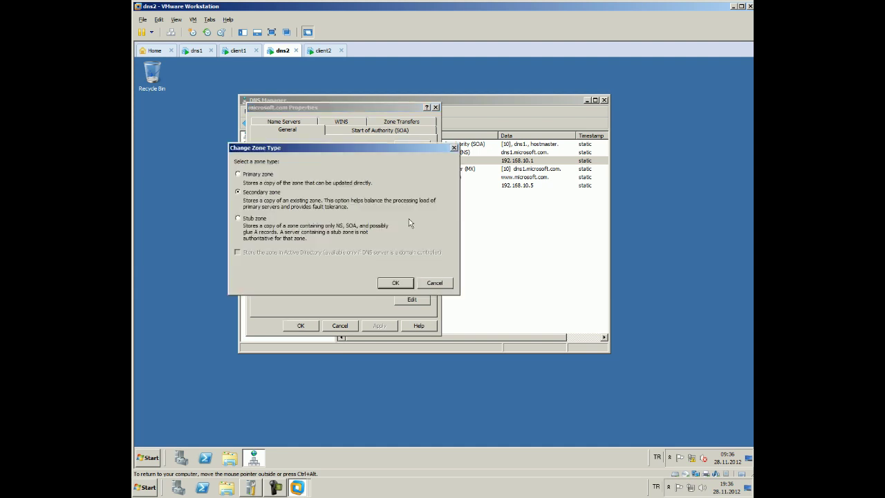
click(237, 175)
click(391, 283)
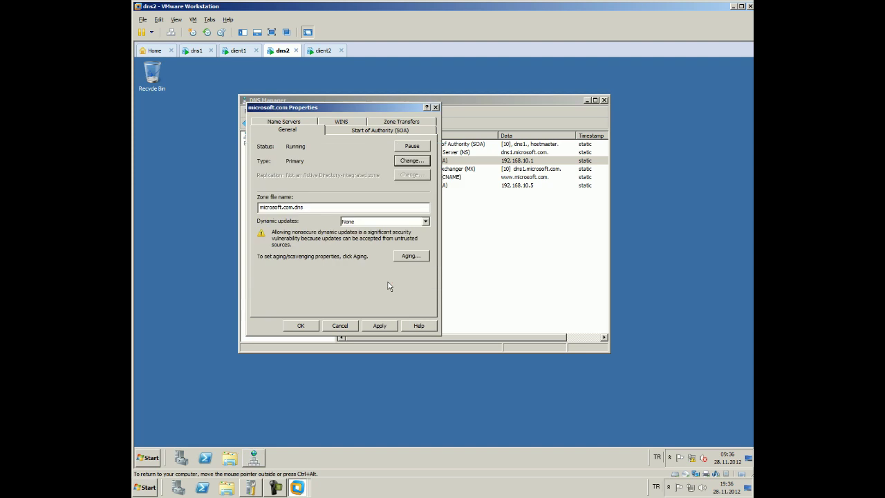
click(363, 324)
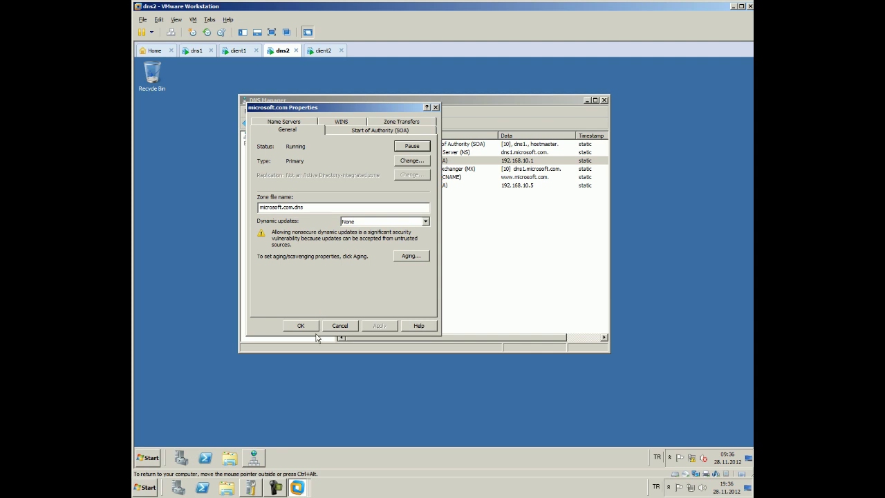
click(304, 326)
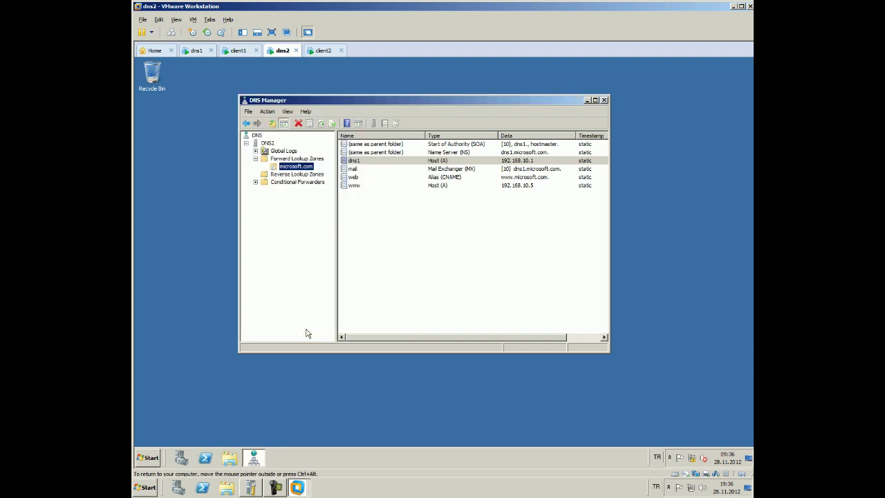
On dns1, start a new forward lookup zone of type Secondary zone
click(228, 52)
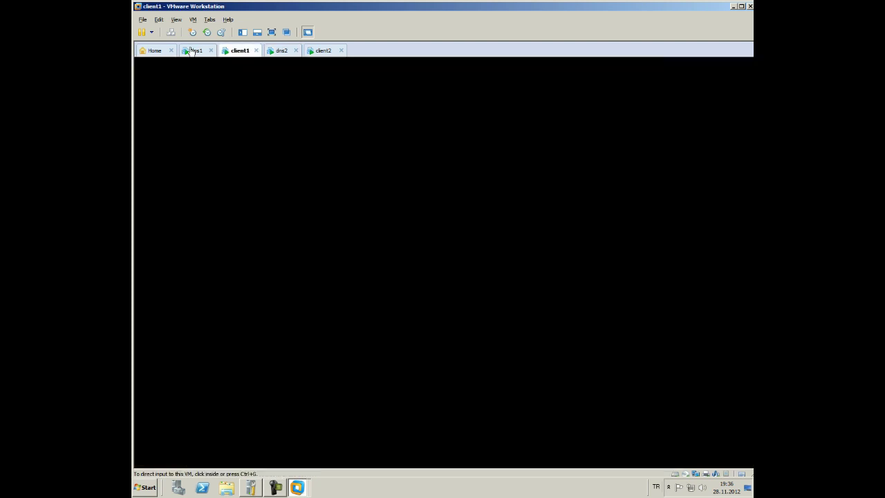
click(192, 51)
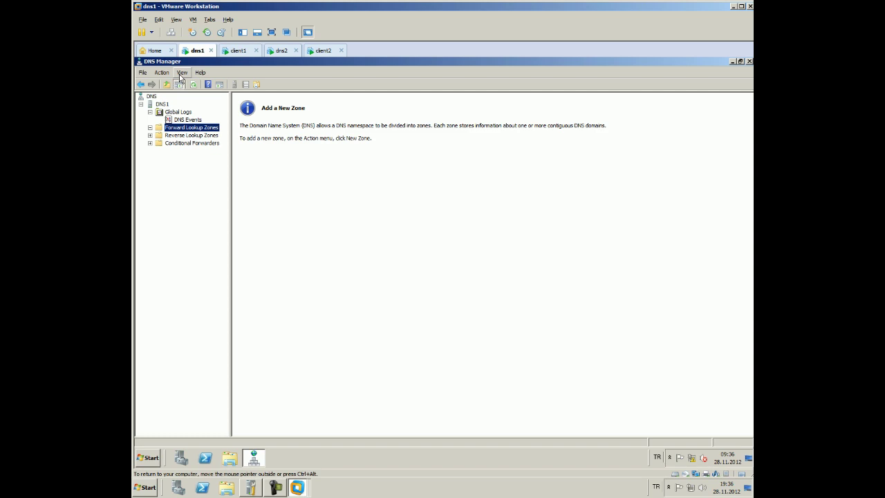
right_click(175, 128)
click(182, 132)
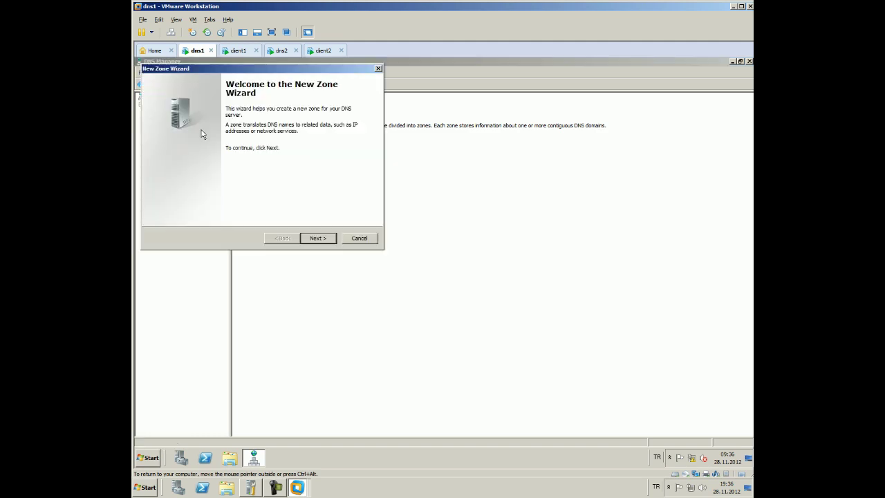
click(310, 239)
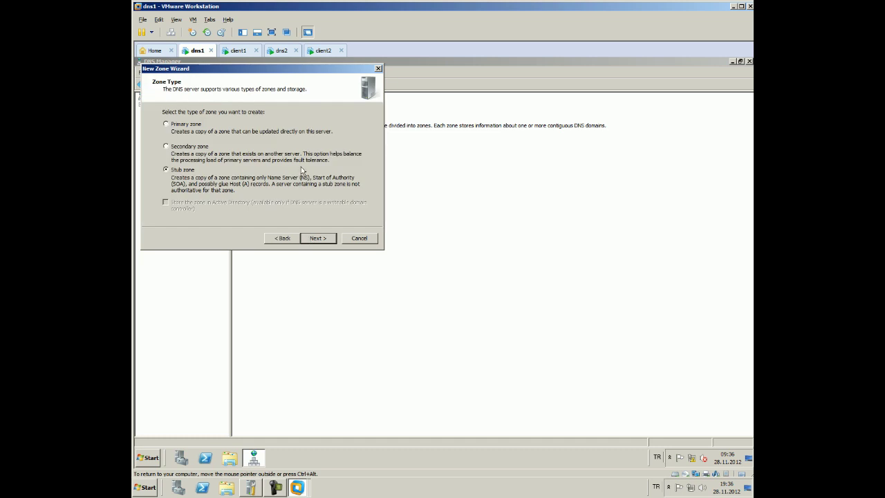
click(165, 145)
click(318, 238)
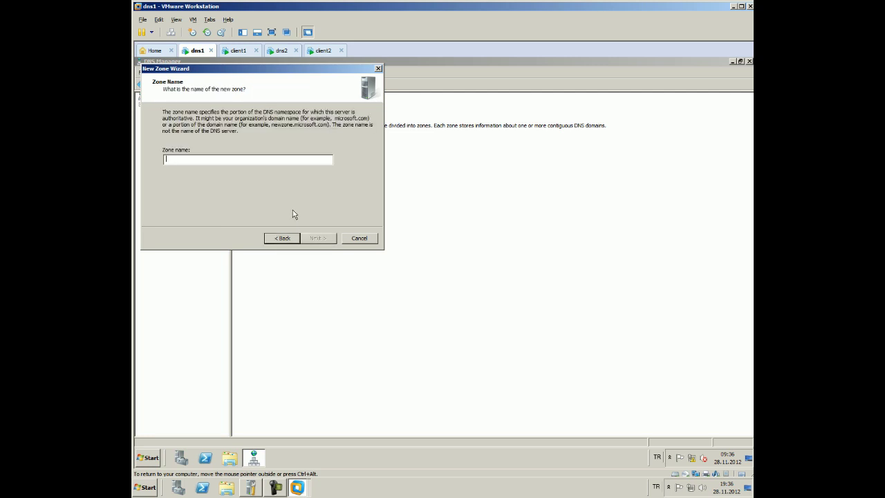
Name the zone microsoft.com with master server 192.168.10.3, then finish the wizard
text(microsoft.com)
key(Return)
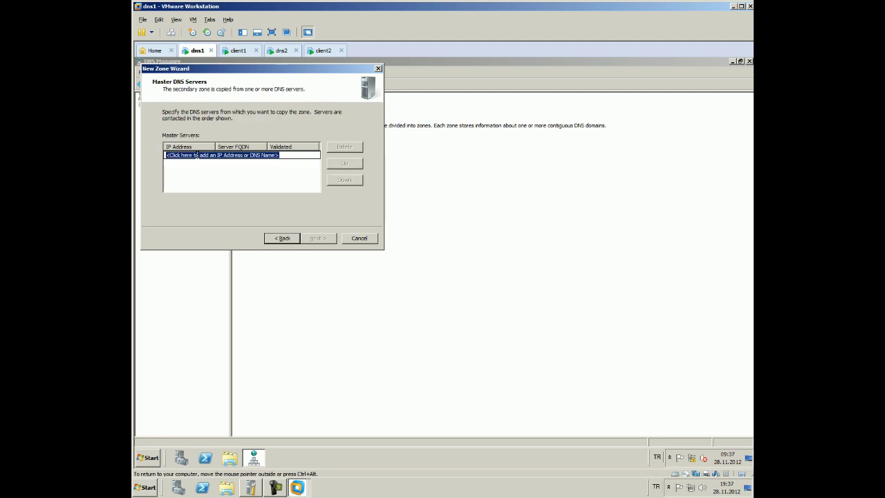
text(192.168.1.3)
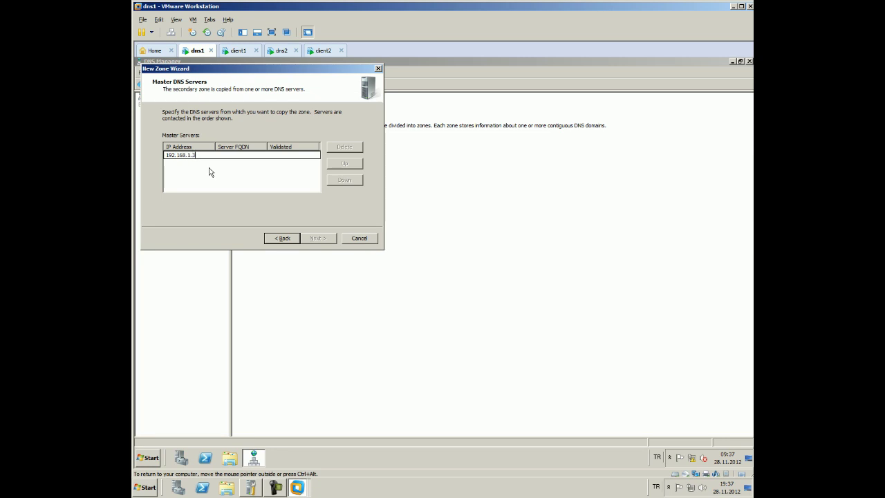
key(Return)
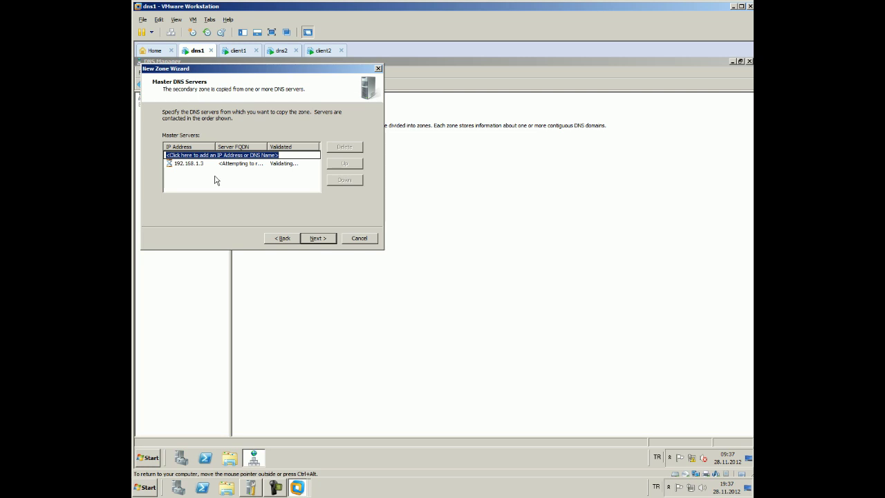
click(198, 163)
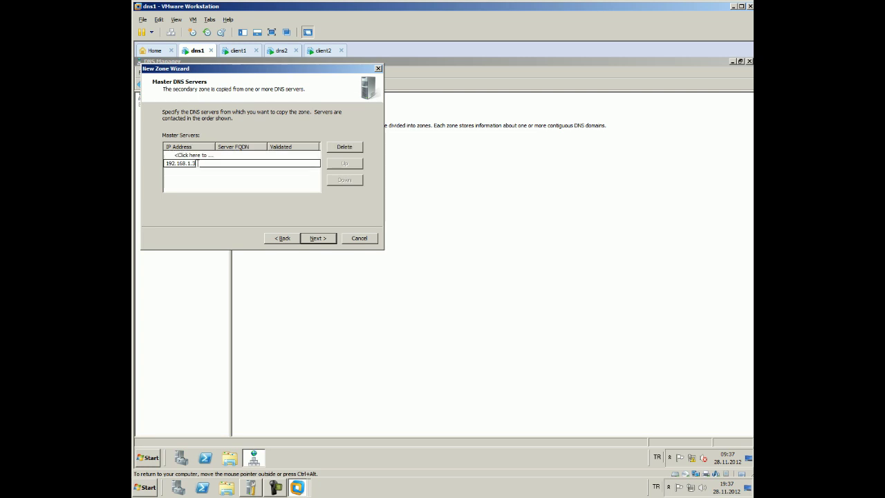
key(Left)
key(Left)
text(0)
key(Return)
click(308, 238)
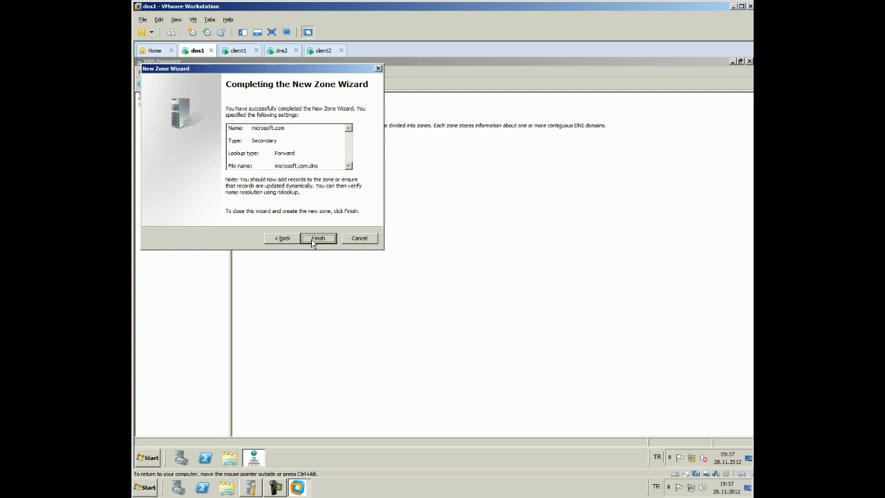
click(317, 238)
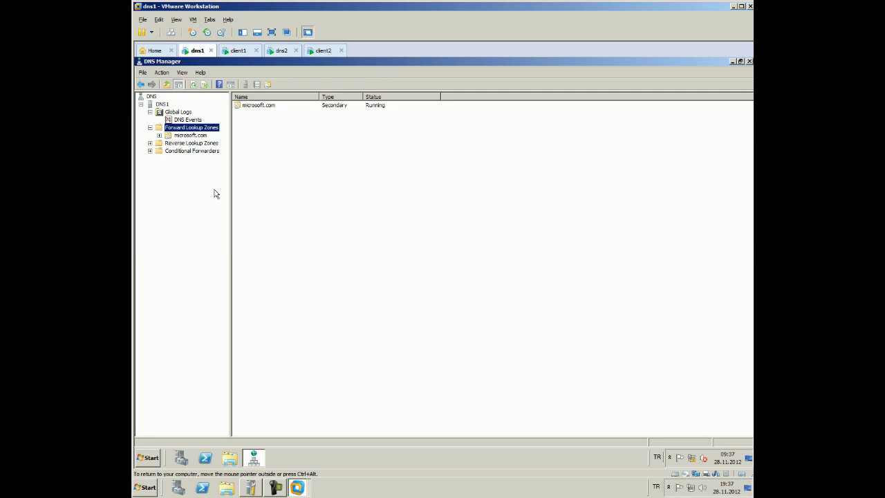
click(181, 136)
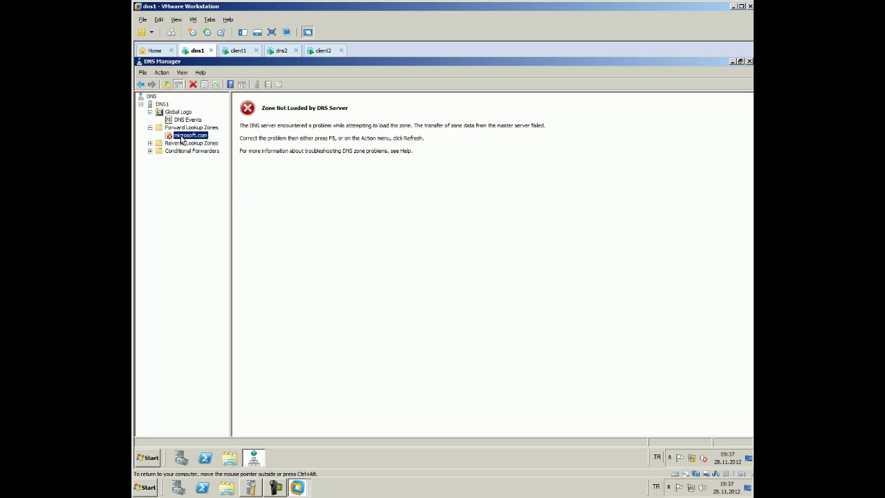
On dns2, allow microsoft.com zone transfers only to specified servers
click(280, 50)
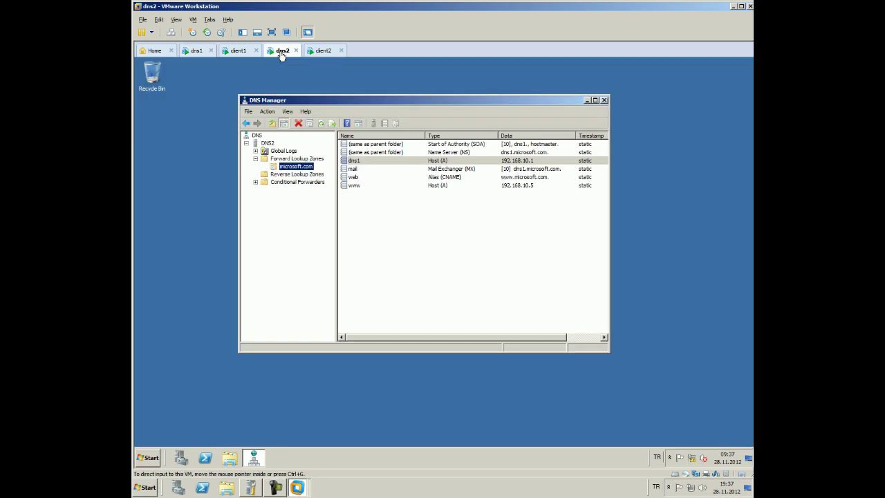
right_click(304, 167)
click(321, 295)
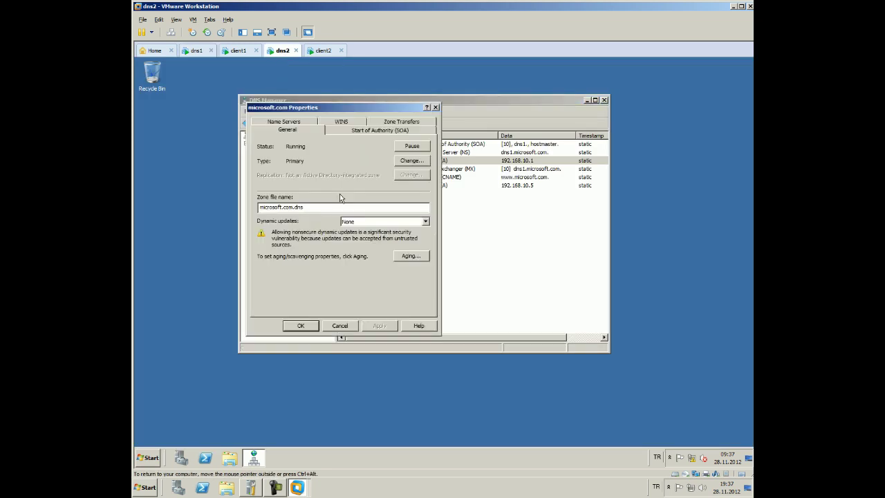
click(366, 131)
click(401, 121)
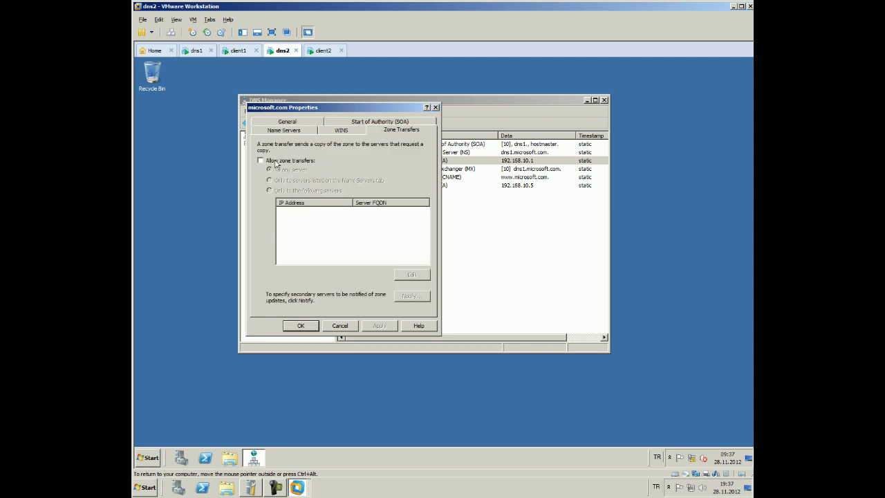
click(276, 160)
click(270, 191)
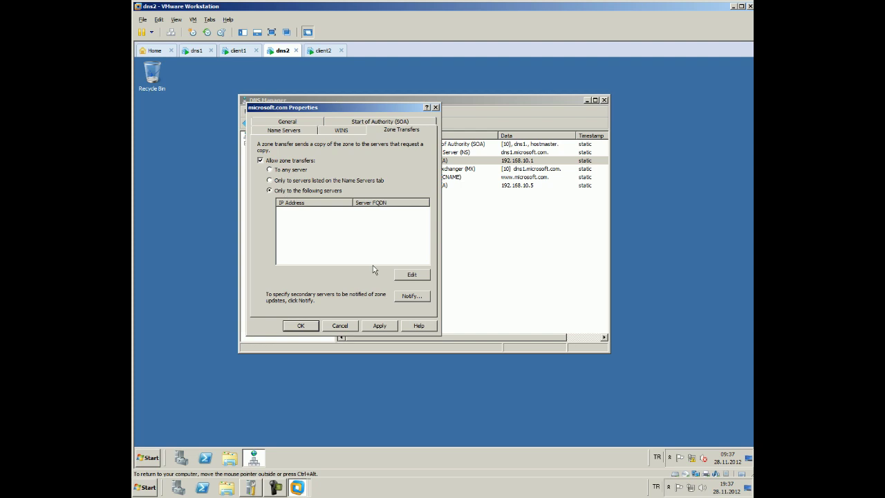
Add 192.168.10.1 as the allowed transfer server and save the zone properties
click(409, 275)
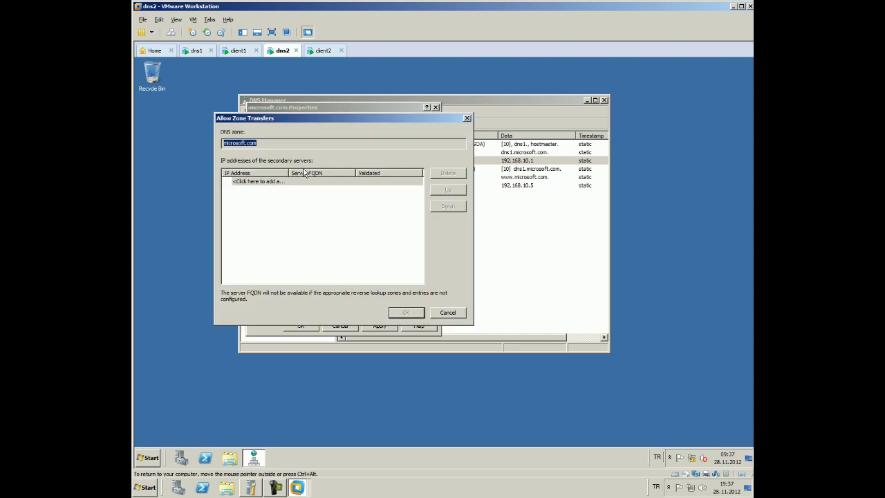
click(302, 182)
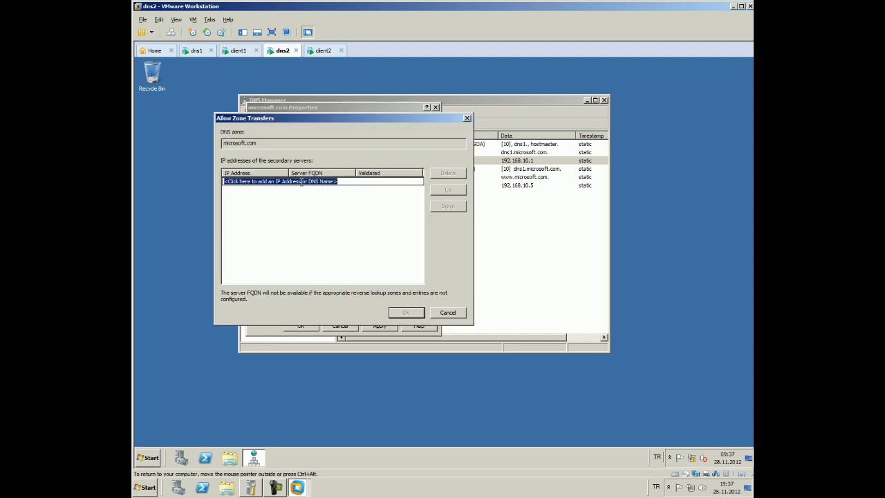
text(192)
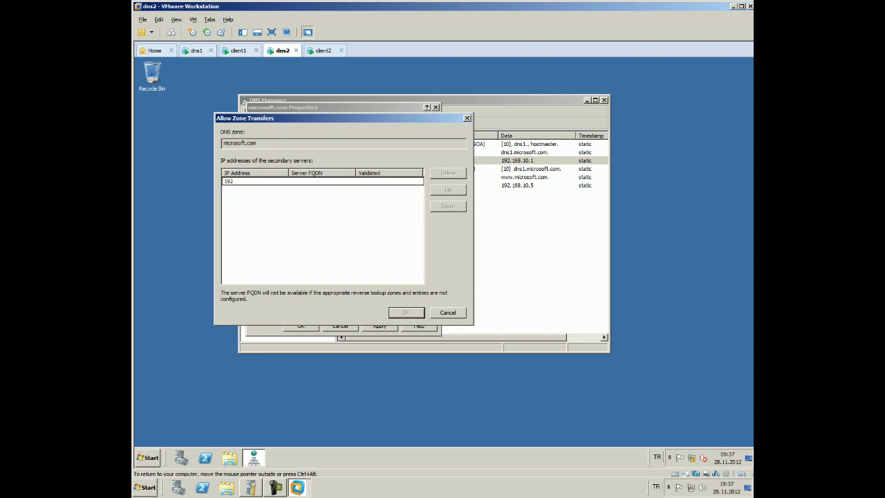
text(.168.1.1)
key(Return)
click(263, 193)
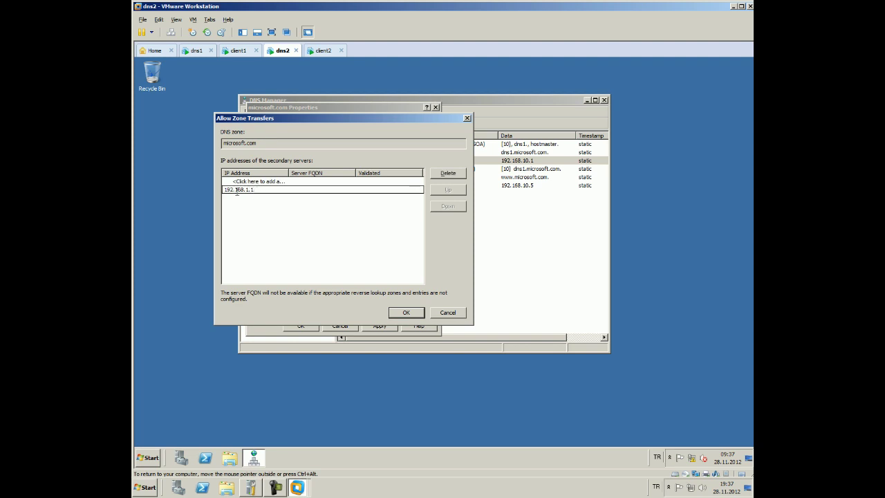
text(0)
key(Return)
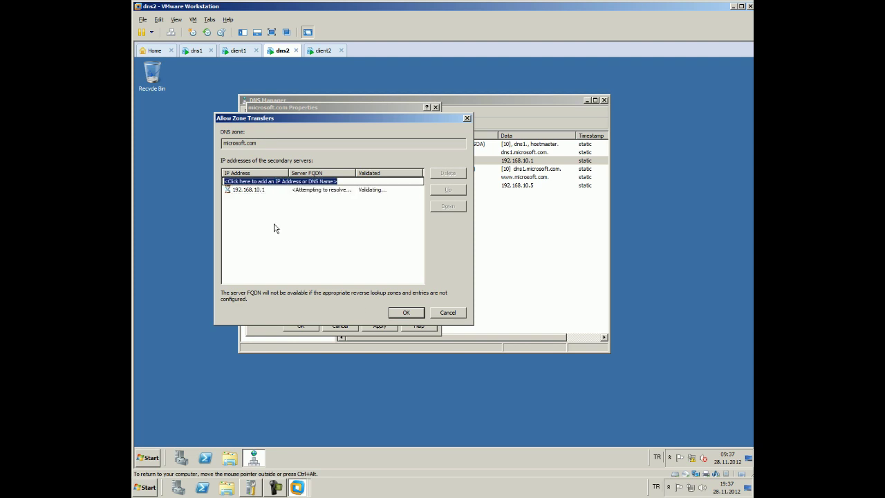
click(406, 311)
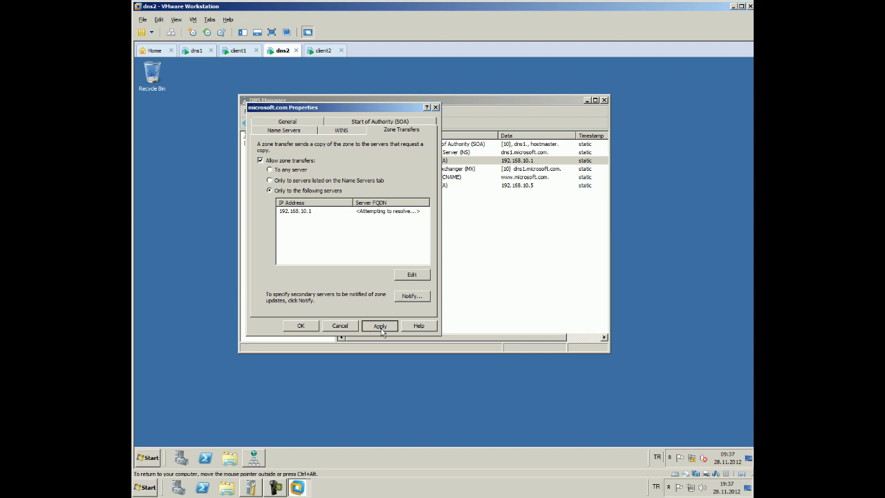
click(381, 327)
click(301, 325)
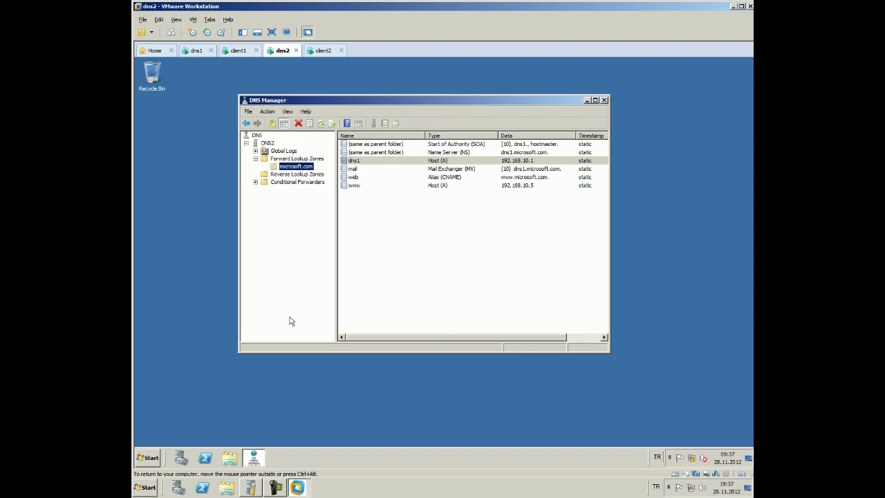
Verify dns2's Zone Transfers list shows 192.168.10.1 (dns1), then close DNS Manager and return to dns1
right_click(284, 167)
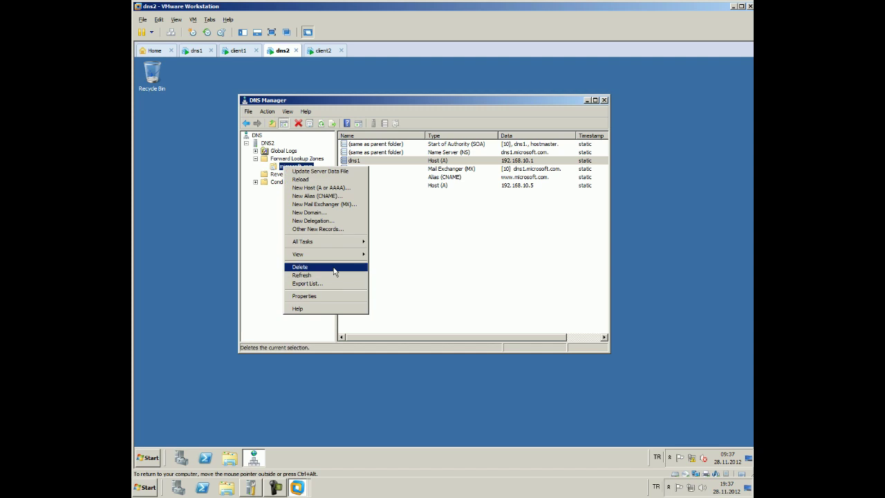
click(326, 297)
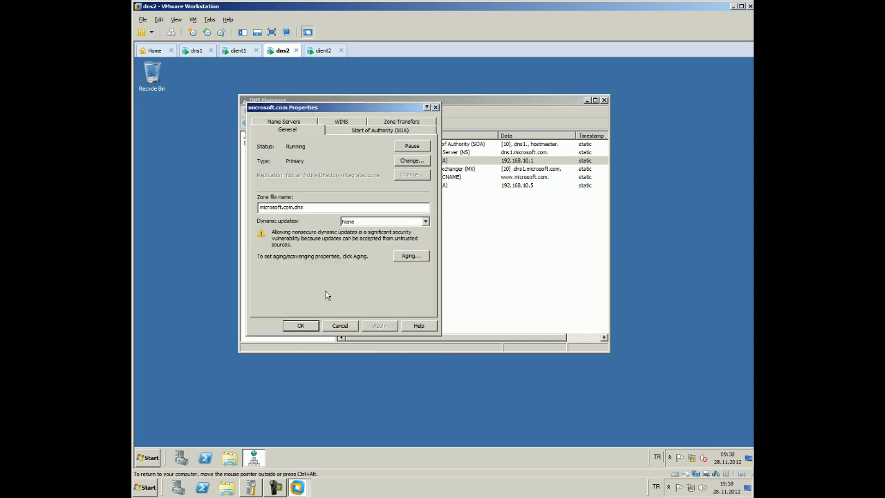
click(331, 133)
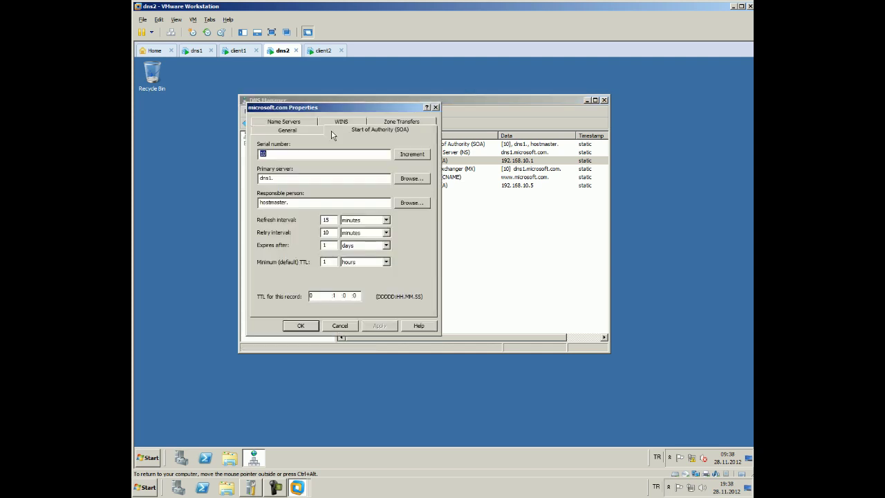
click(394, 123)
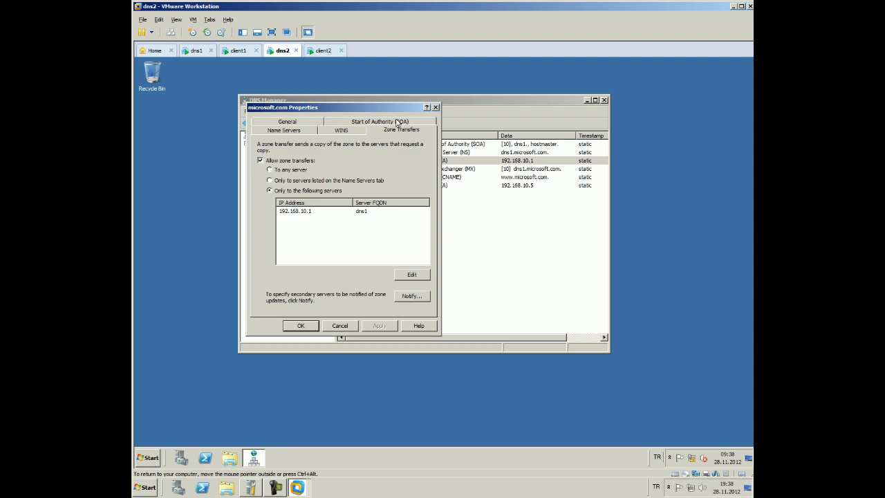
click(341, 214)
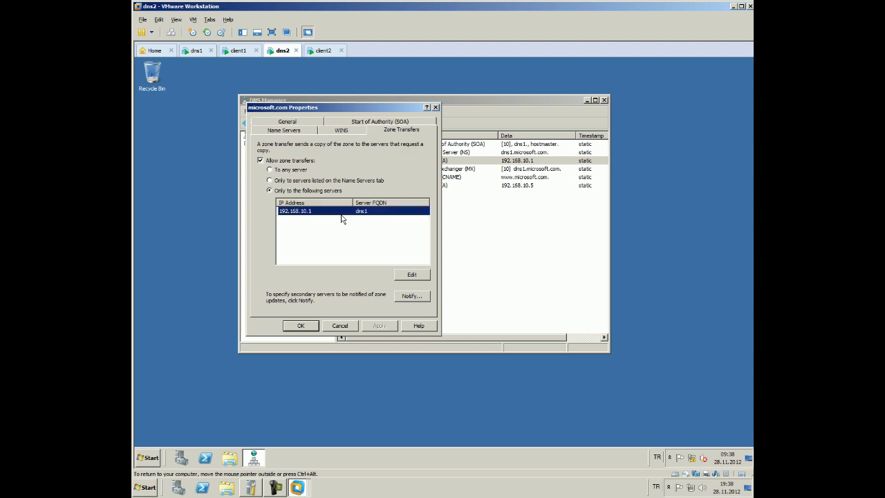
click(317, 322)
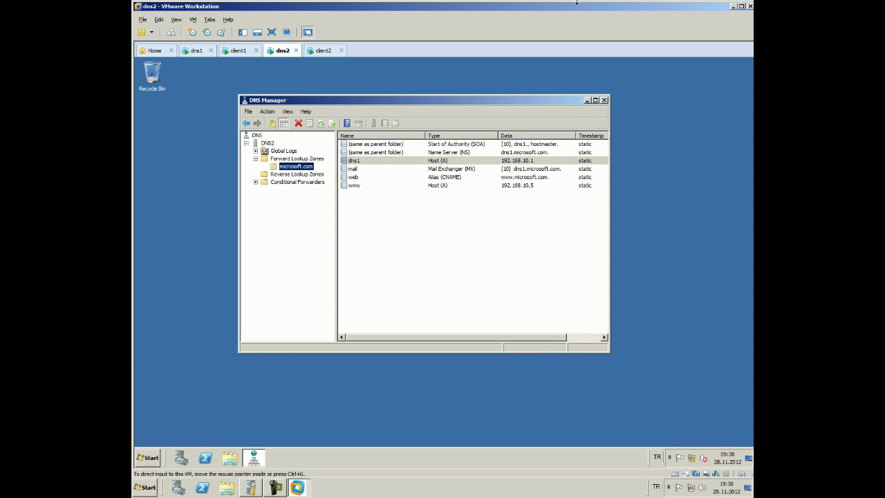
click(604, 100)
click(185, 51)
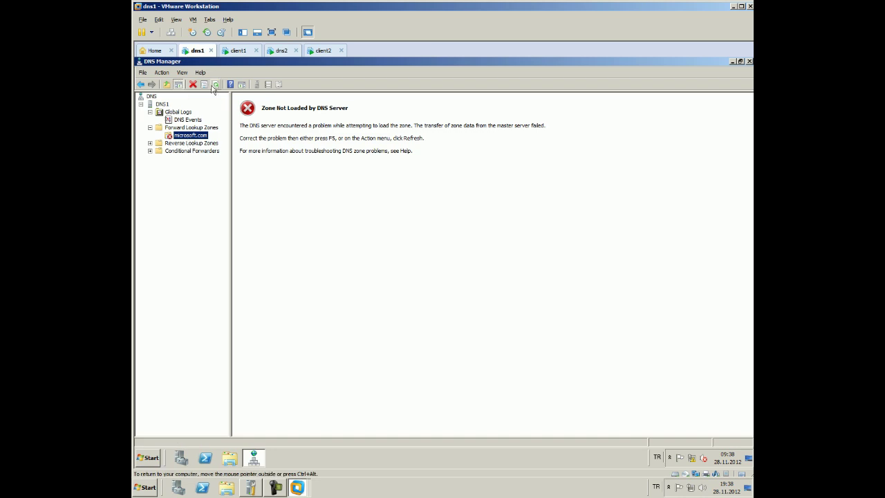
Refresh the DNS1 server and open microsoft.com to see its six transferred records
click(163, 104)
right_click(164, 105)
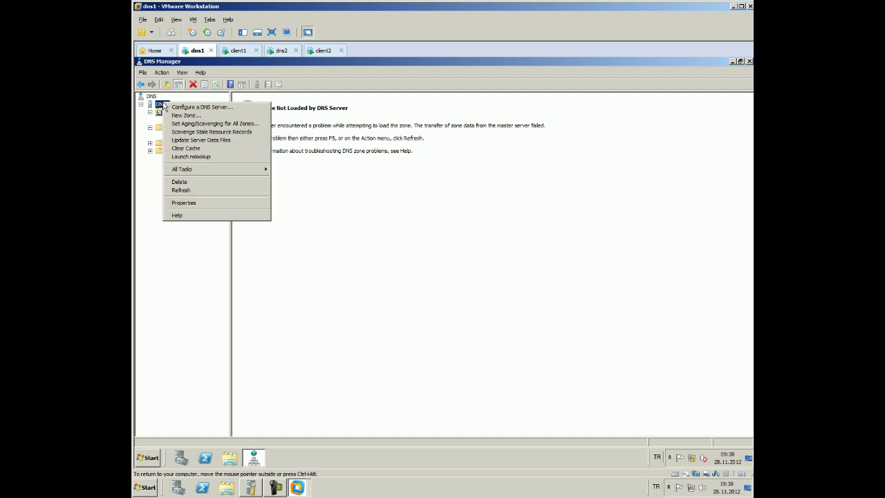
click(182, 191)
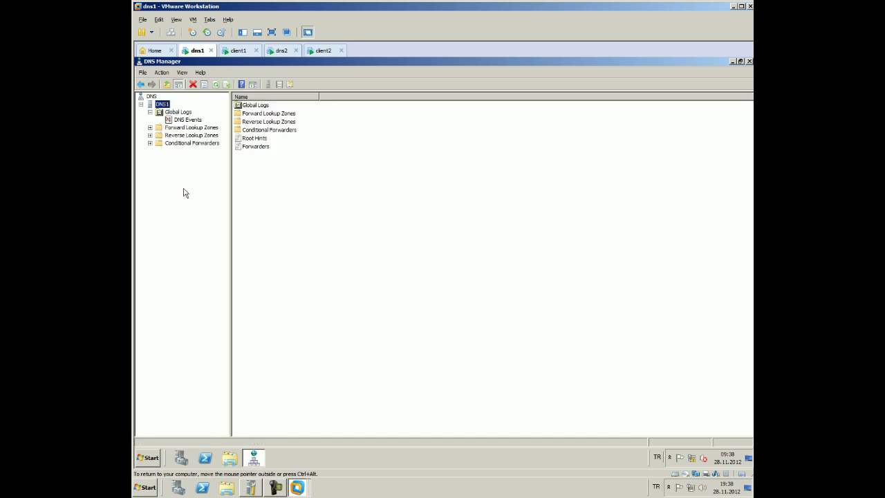
double_click(174, 129)
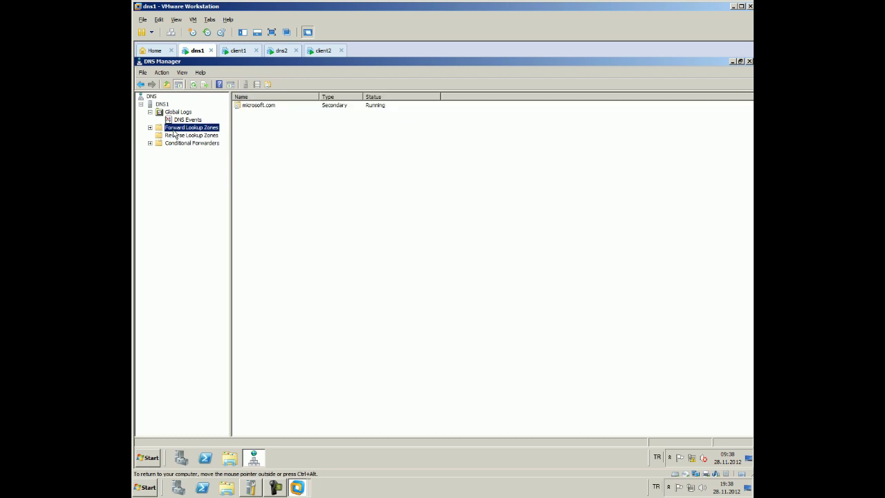
click(176, 137)
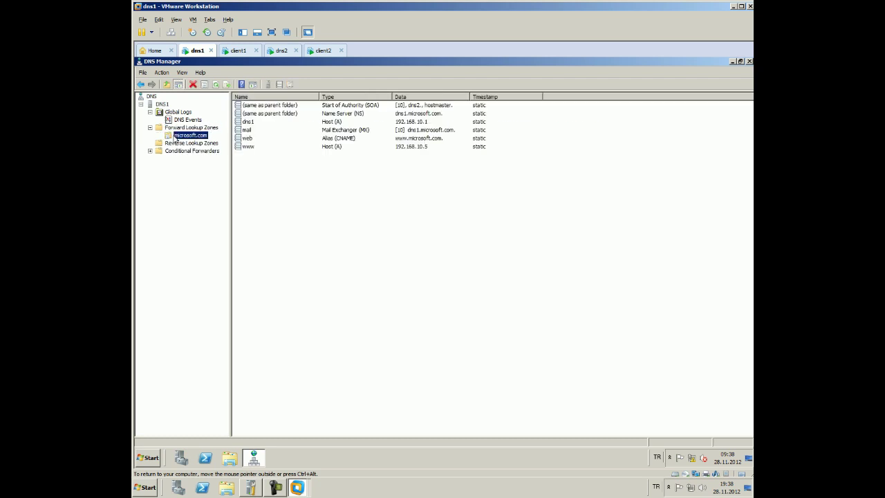
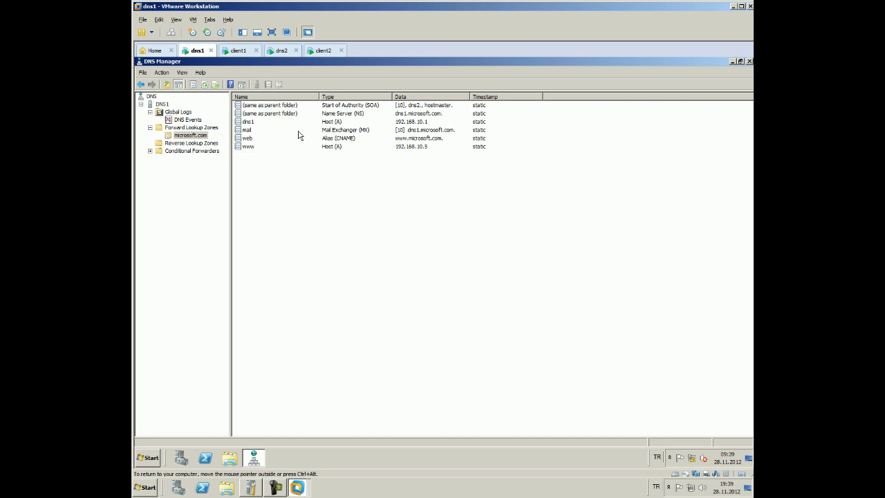
In microsoft.com Properties, allow zone transfers 'Only to the following servers' and open Edit
right_click(185, 136)
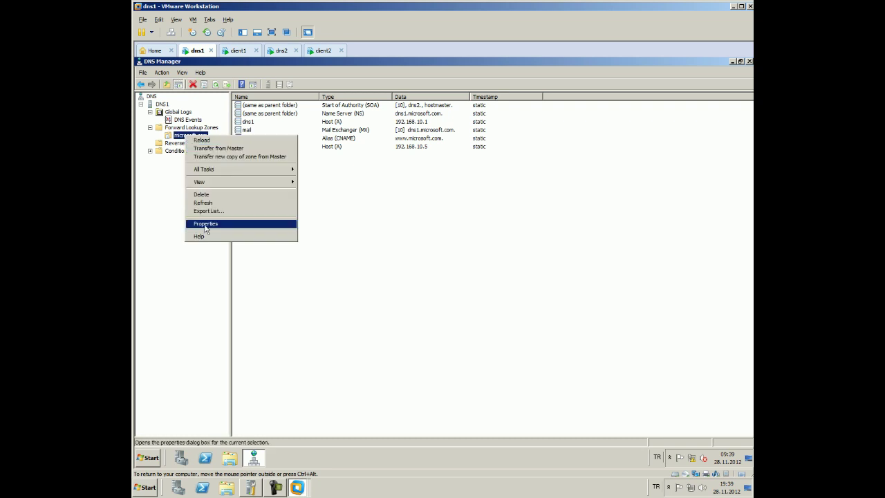
click(205, 223)
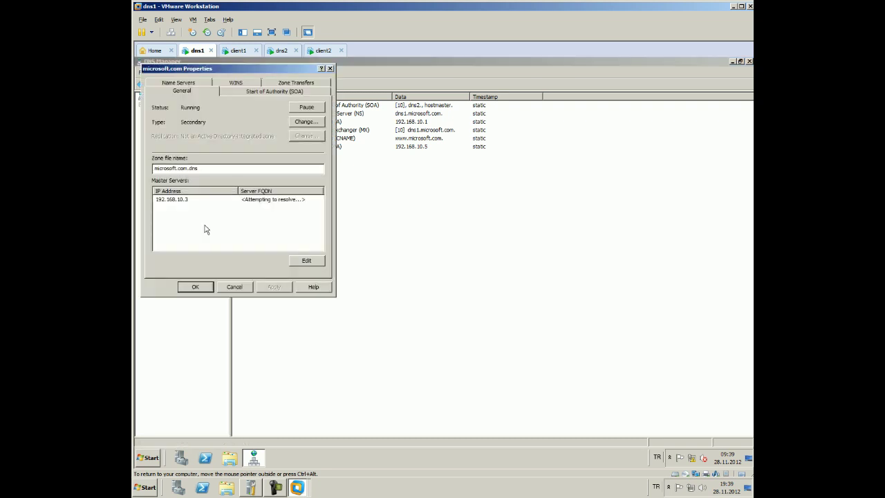
click(264, 85)
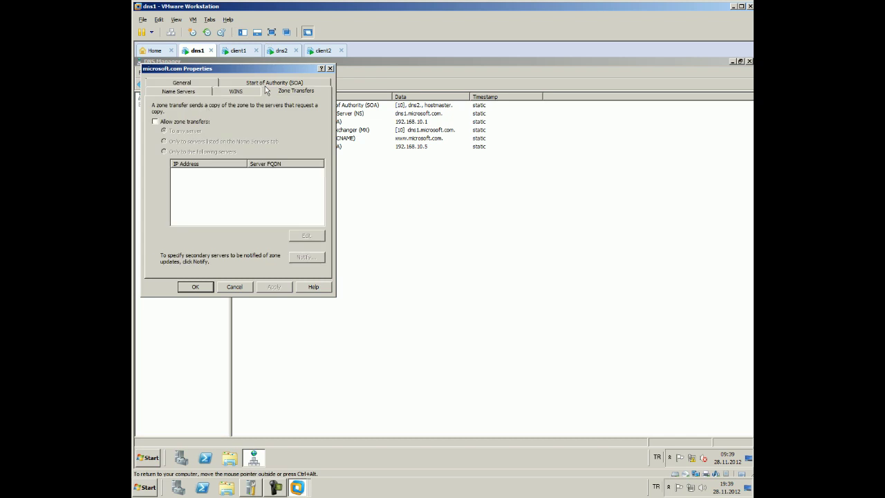
click(198, 121)
click(196, 152)
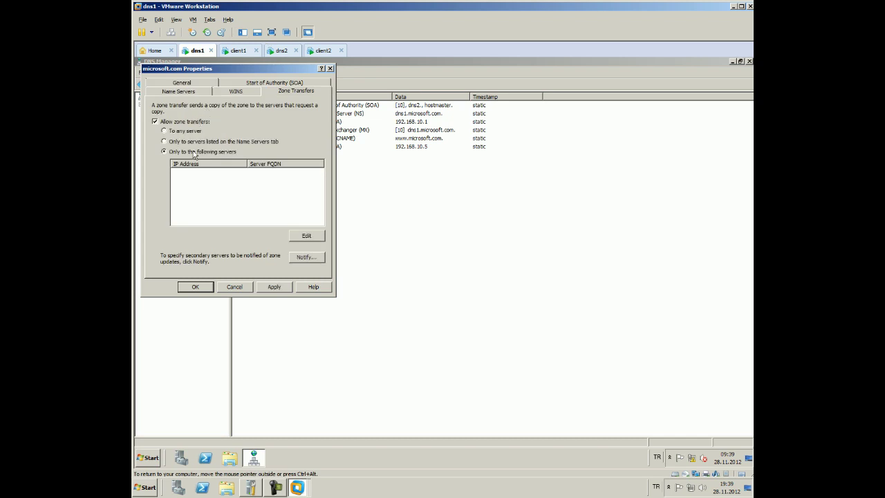
click(306, 235)
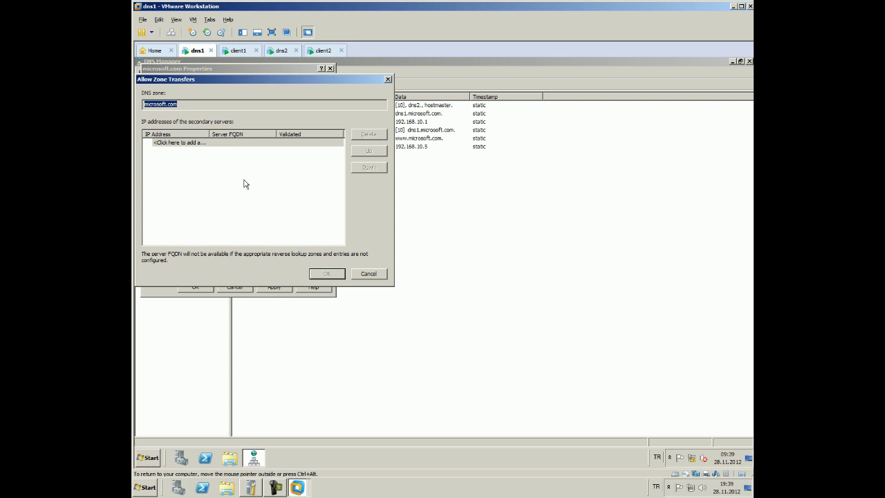
Add 192 and 787 as secondary server entries, then delete the invalid 787 entry
click(206, 143)
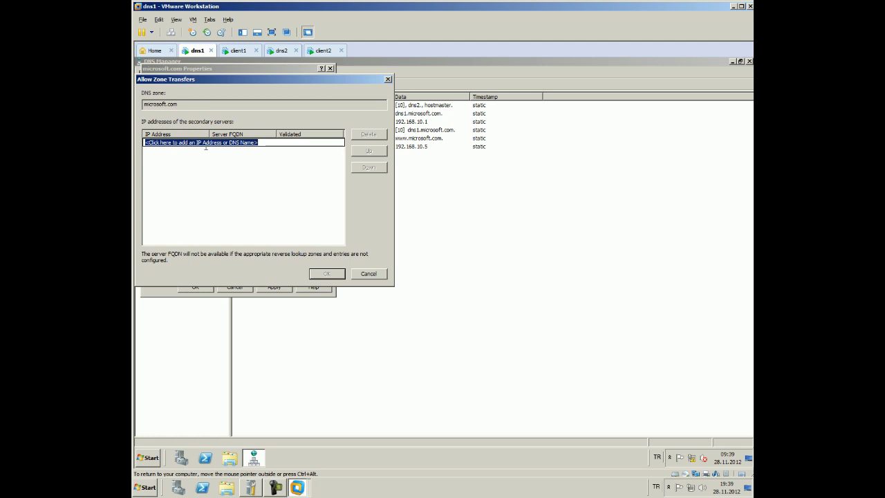
text(192)
key(Return)
key(super)
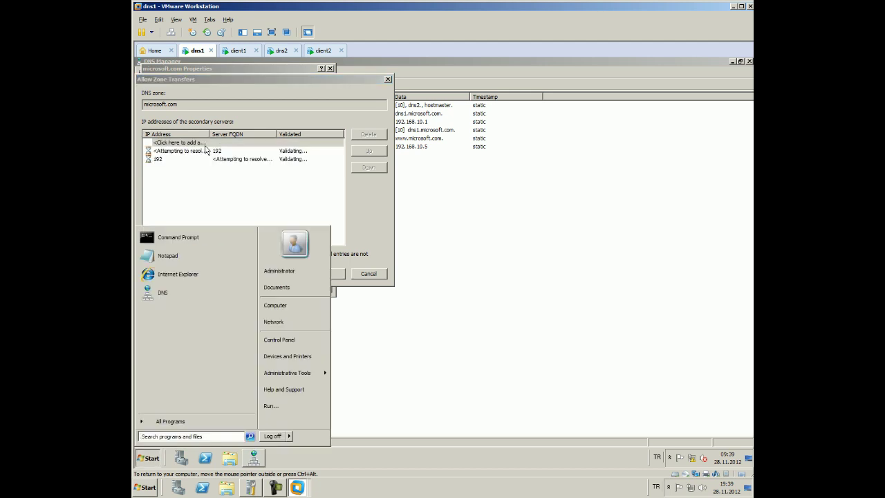
click(247, 203)
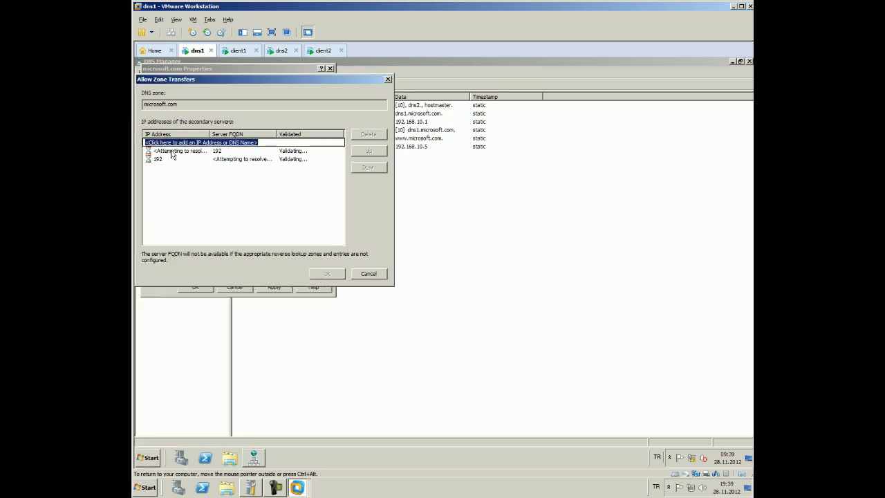
double_click(191, 159)
key(BackSpace)
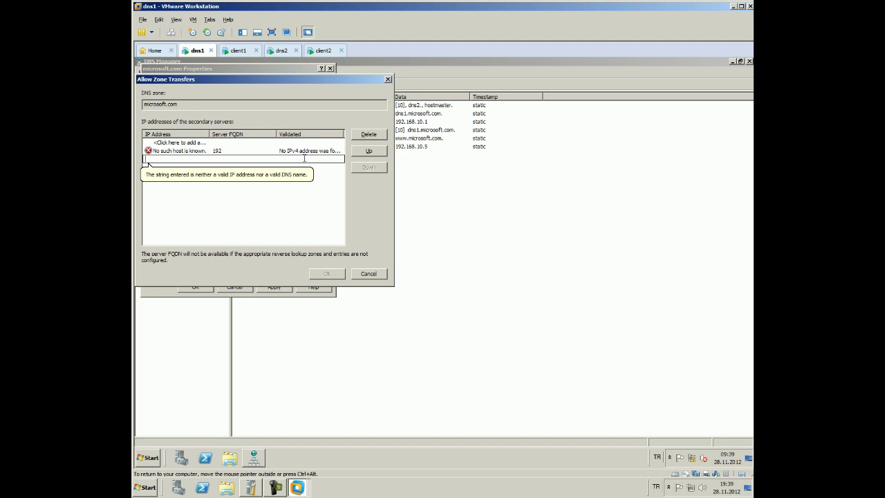
text(1)
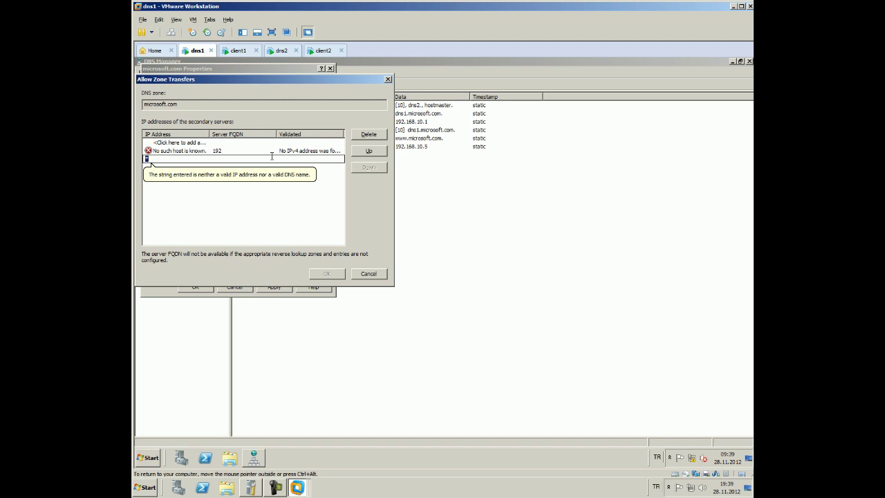
key(BackSpace)
text(787)
key(Return)
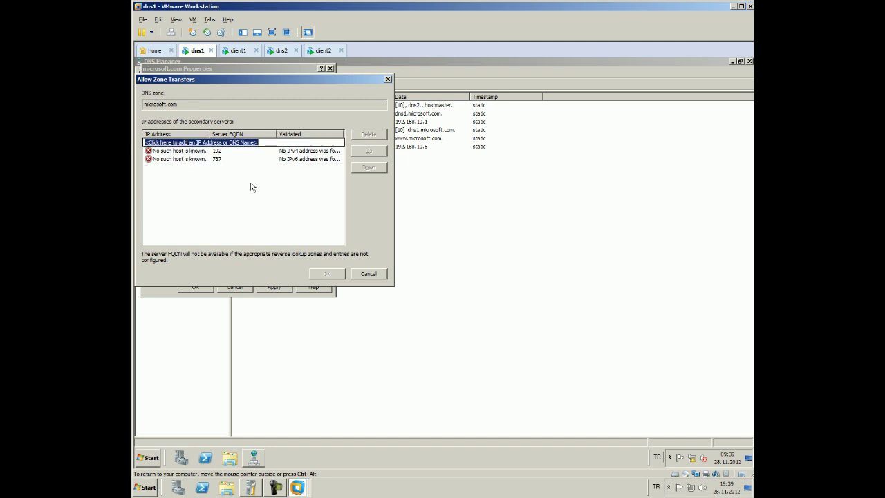
key(Delete)
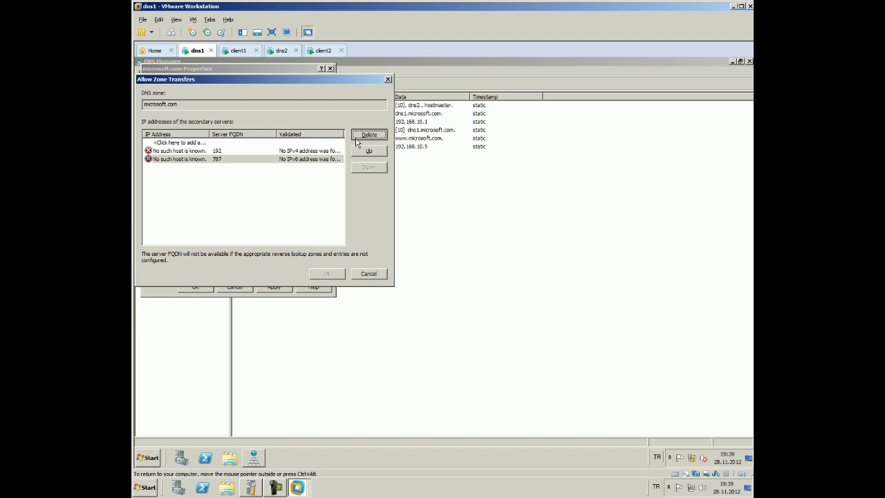
Delete the 192 entry and close the Allow Zone Transfers list with no servers added
click(326, 150)
click(363, 136)
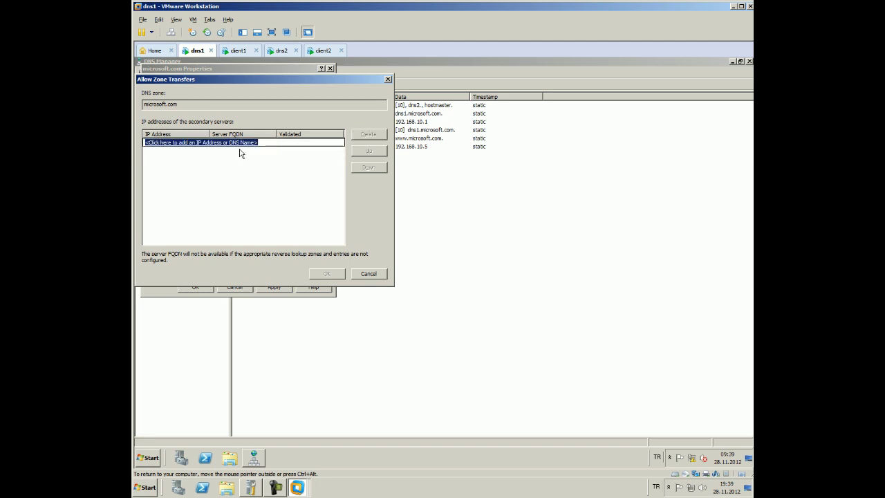
click(237, 142)
double_click(237, 142)
key(ctrl+a)
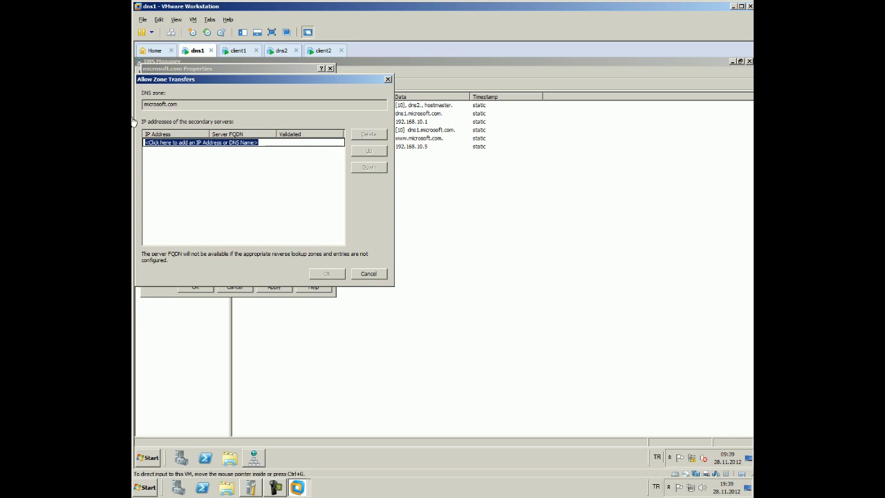
double_click(248, 142)
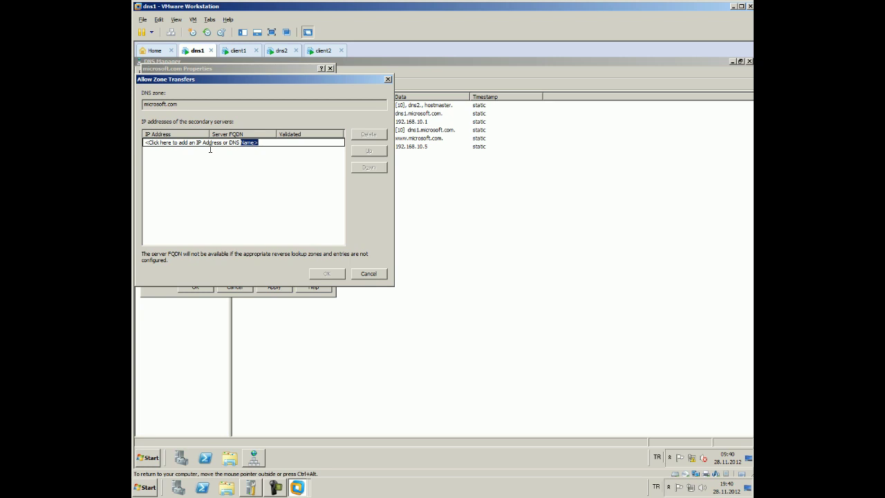
key(ctrl+a)
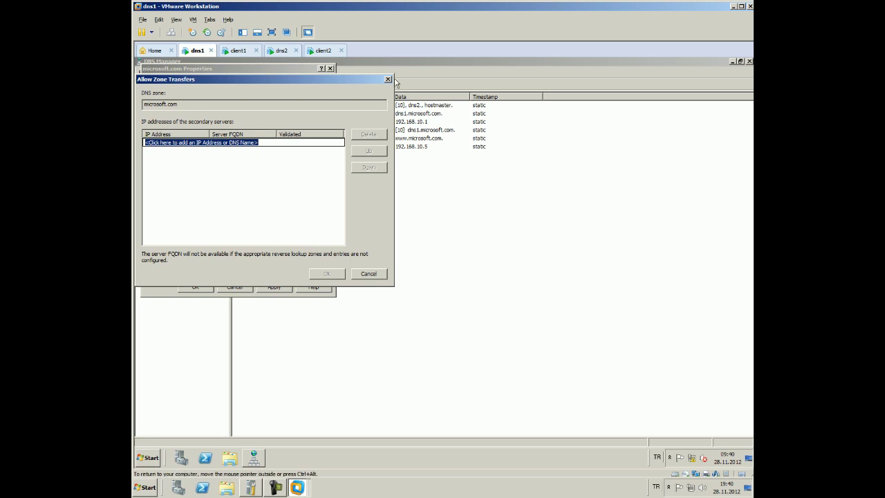
click(388, 78)
Check the zone's Name Servers and WINS tabs, then return to General
click(197, 91)
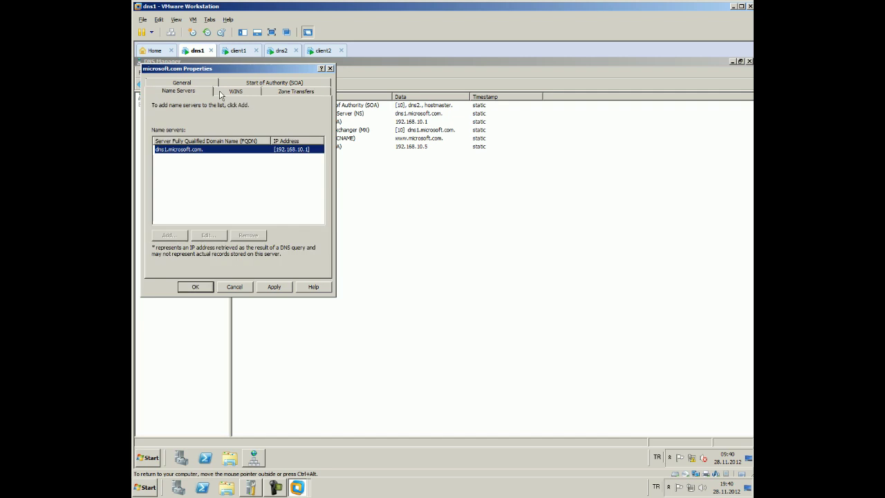
click(236, 91)
click(182, 82)
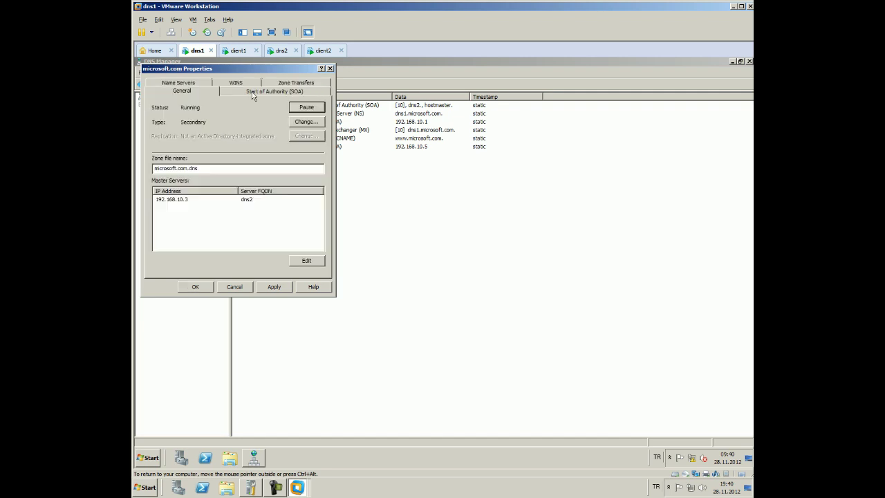
Change microsoft.com's zone type to Primary zone, then apply and close Properties
click(307, 121)
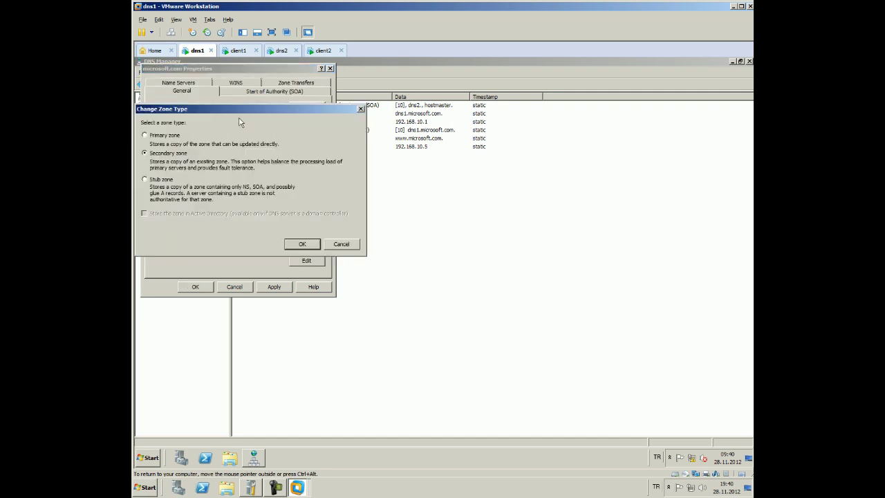
click(168, 138)
click(293, 245)
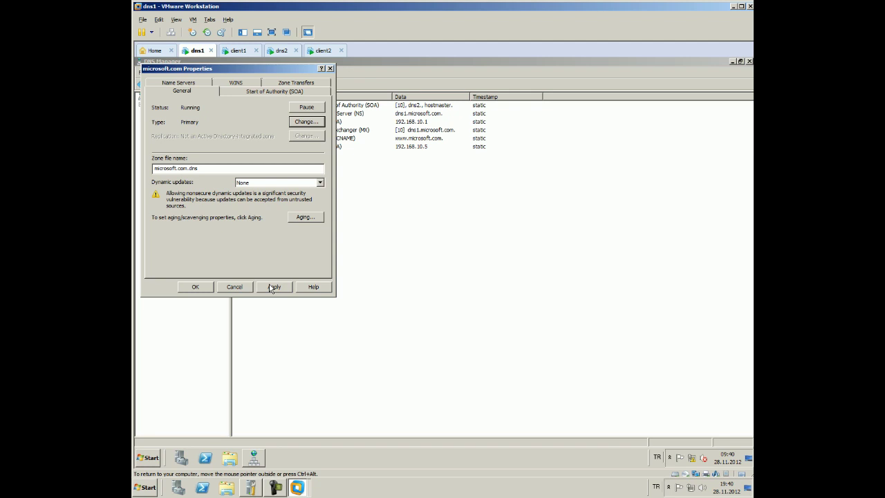
click(271, 288)
click(195, 286)
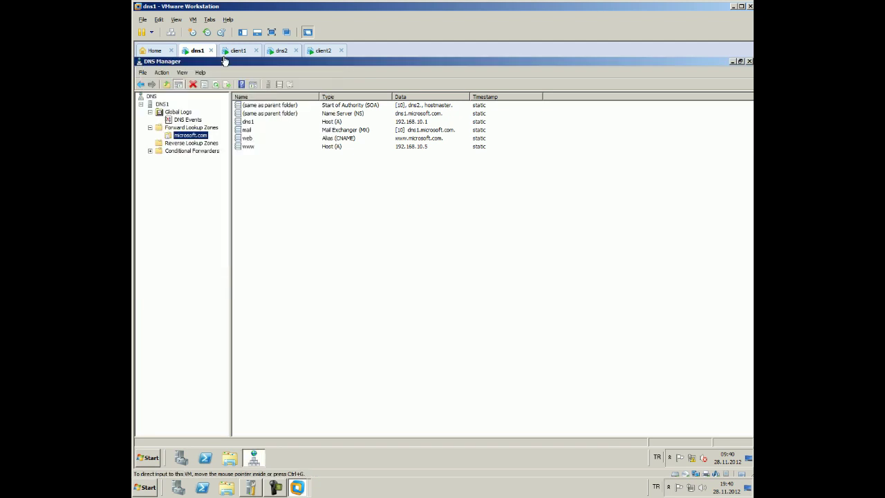
click(282, 52)
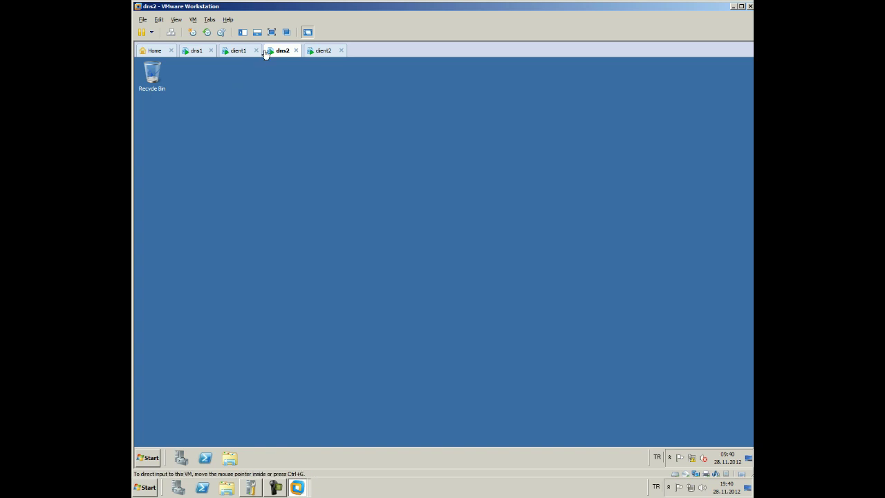
On dns2, briefly open Control Panel, then launch DNS from Administrative Tools
click(147, 457)
click(184, 420)
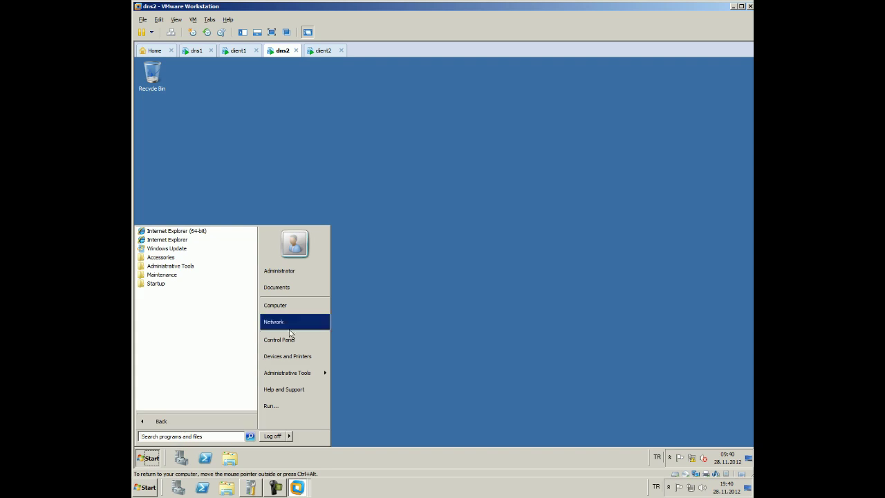
click(291, 341)
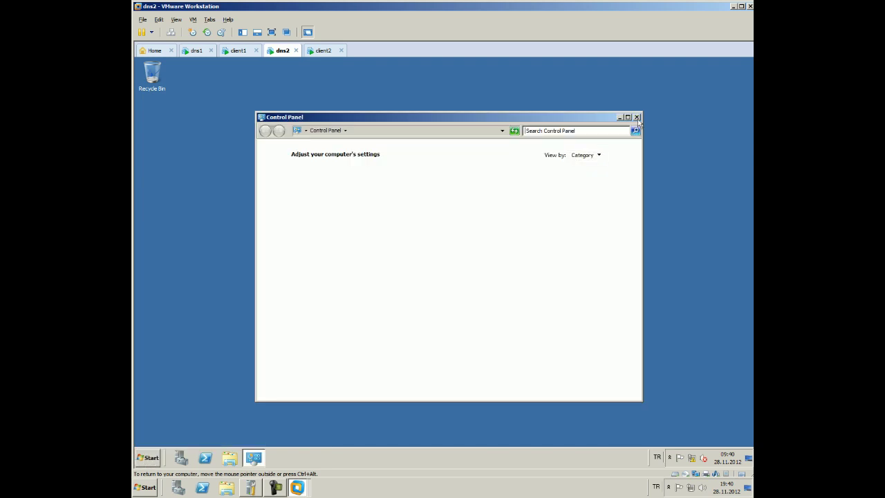
click(637, 118)
click(146, 458)
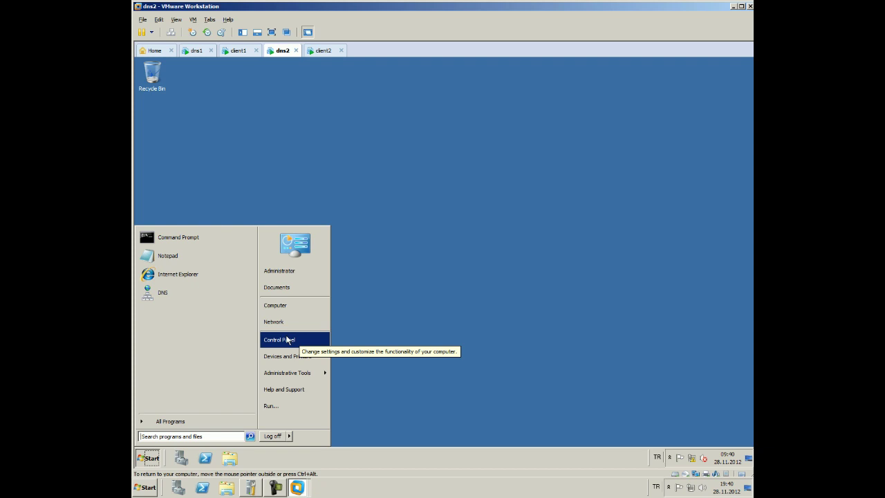
mouse_move(284, 374)
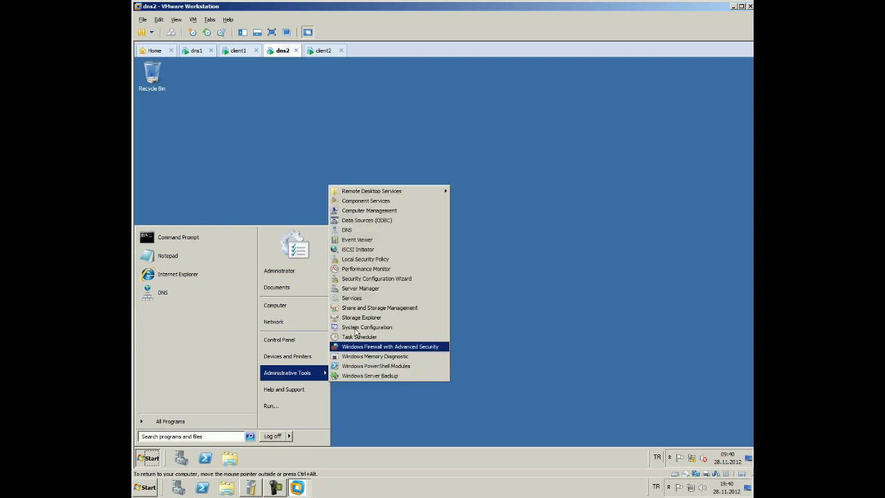
click(373, 221)
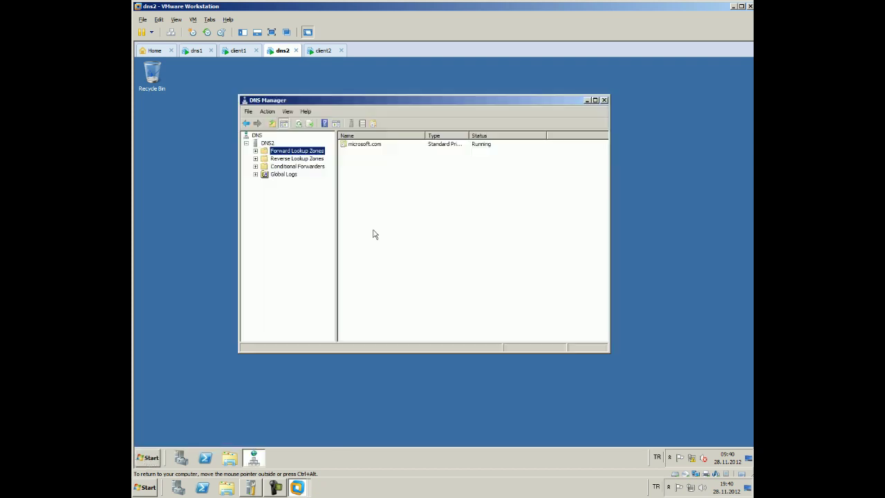
click(281, 160)
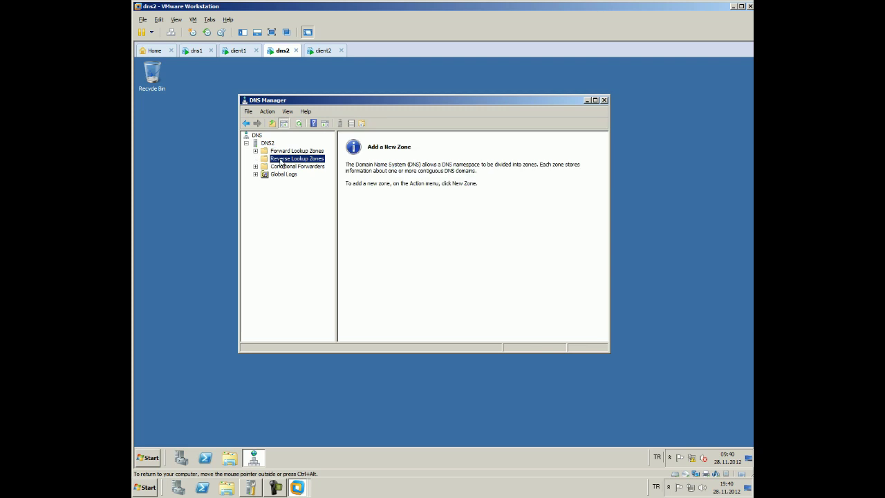
click(294, 151)
click(255, 150)
click(277, 159)
right_click(277, 162)
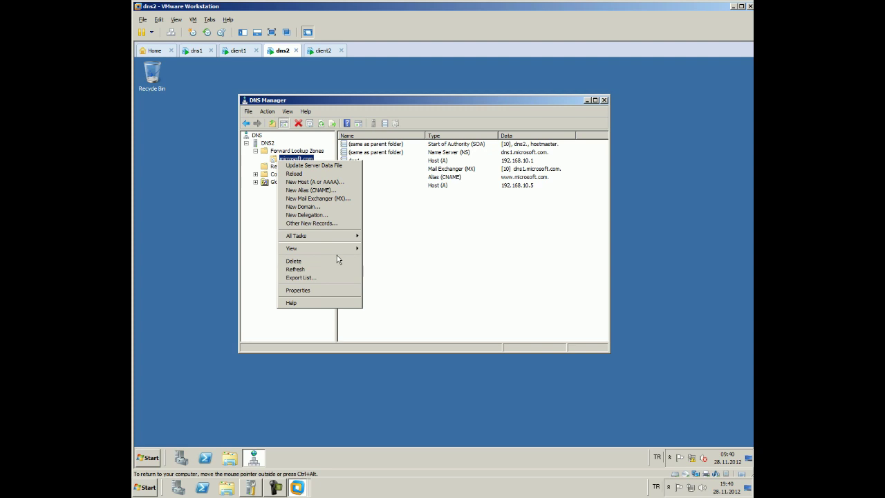
click(328, 291)
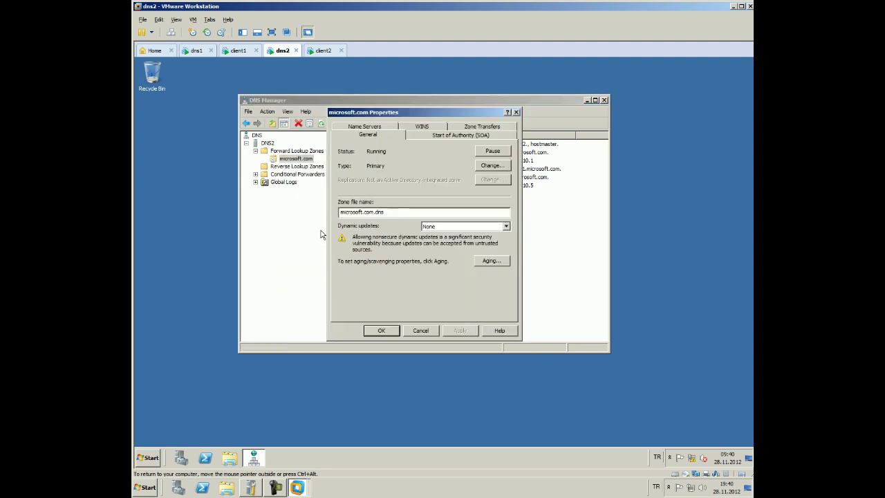
click(432, 136)
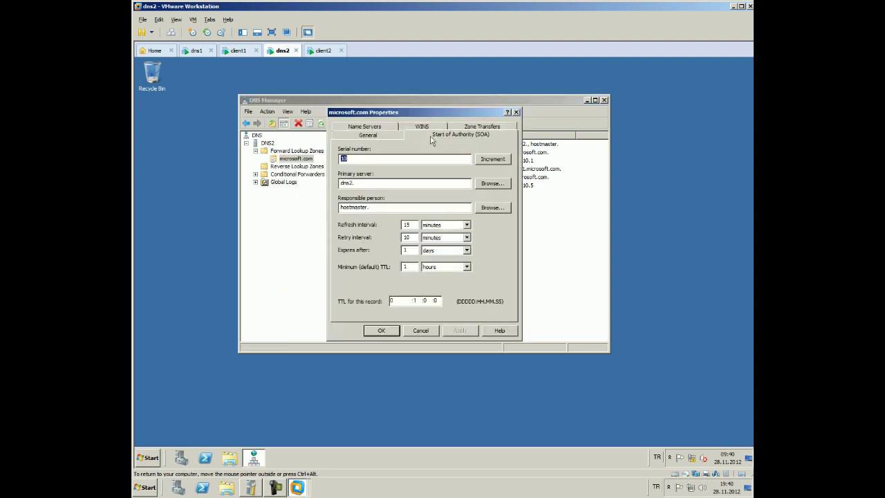
click(465, 126)
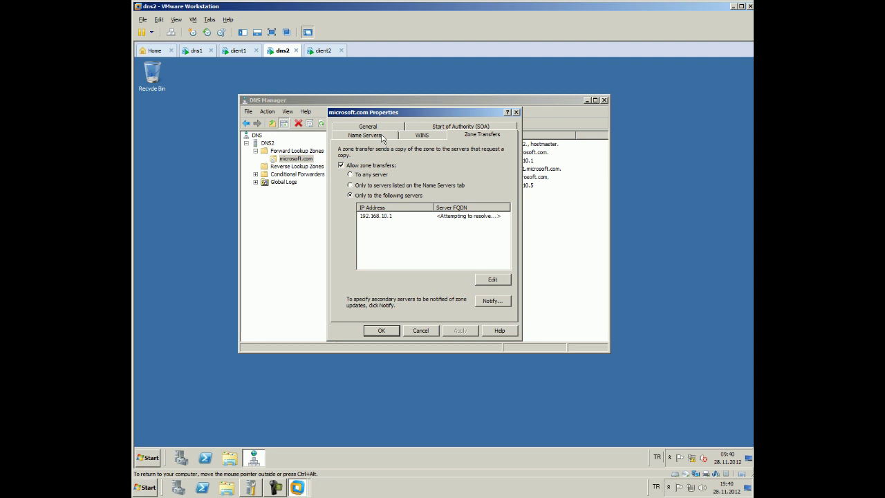
click(382, 136)
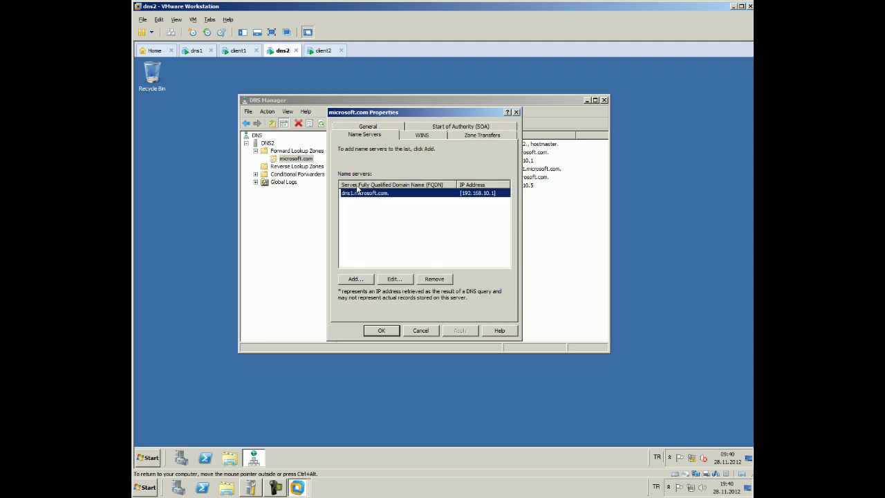
click(379, 330)
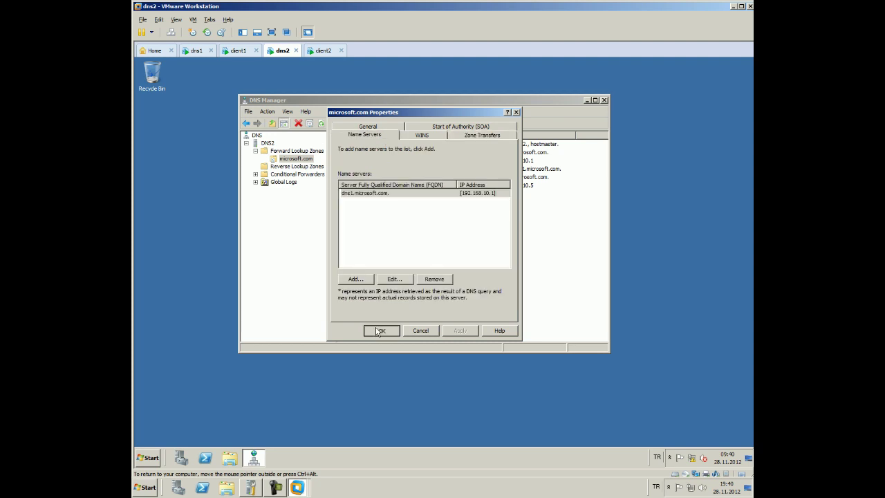
right_click(304, 162)
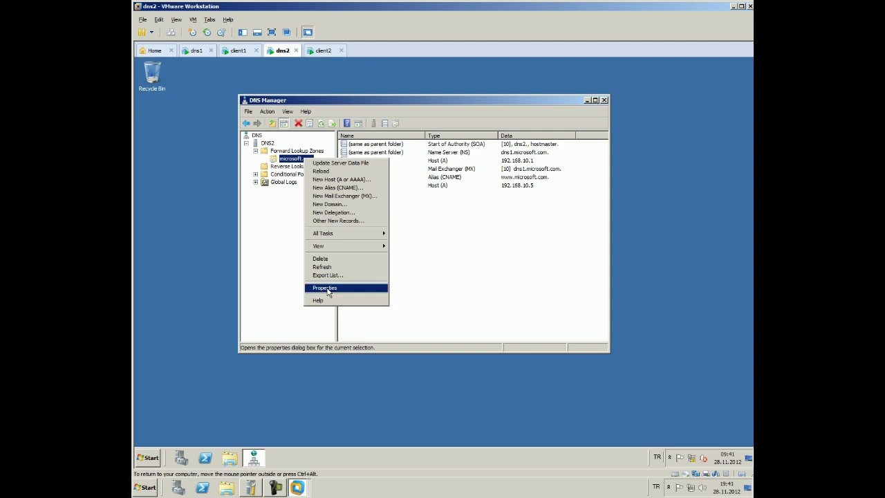
Change dns2's microsoft.com zone type to Secondary zone, dismissing the missing-master error
click(326, 287)
click(492, 167)
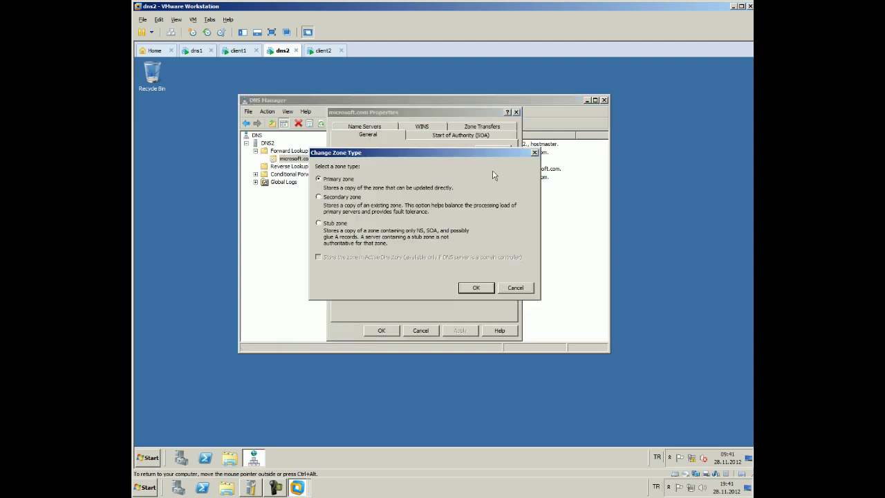
click(359, 198)
click(475, 289)
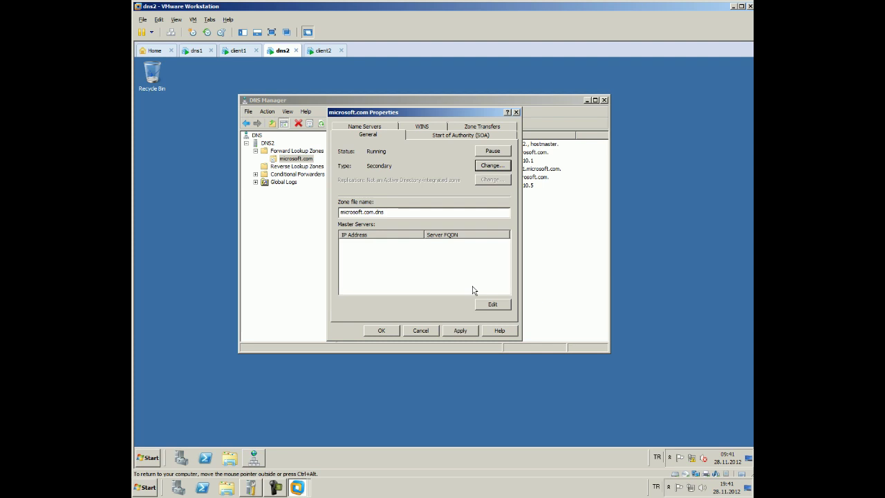
click(457, 331)
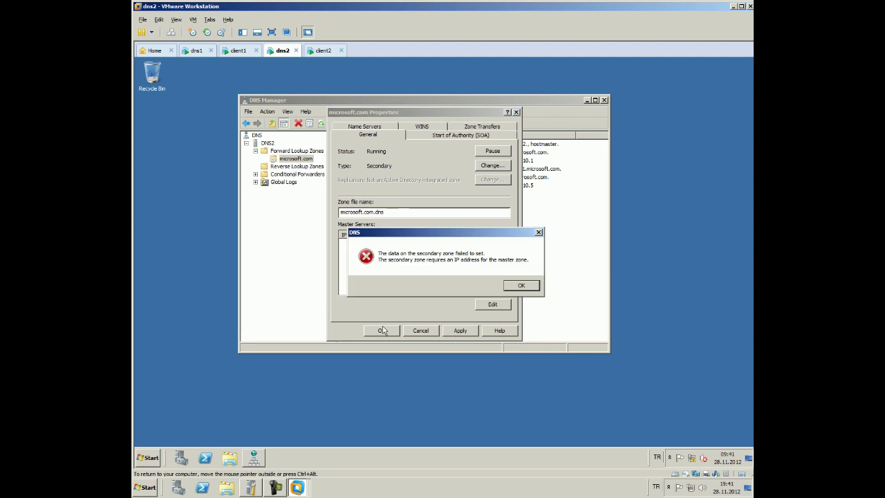
click(513, 284)
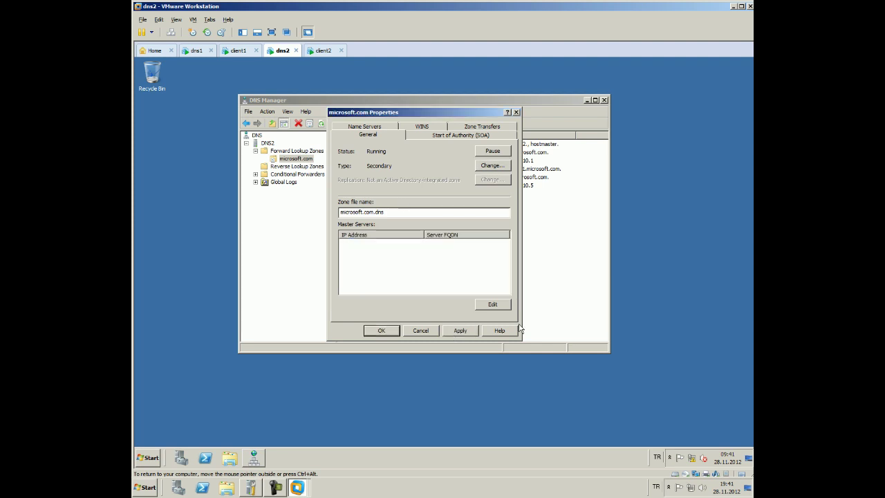
Add master server 192.168.10.1, then apply and close the zone properties
click(493, 305)
click(369, 186)
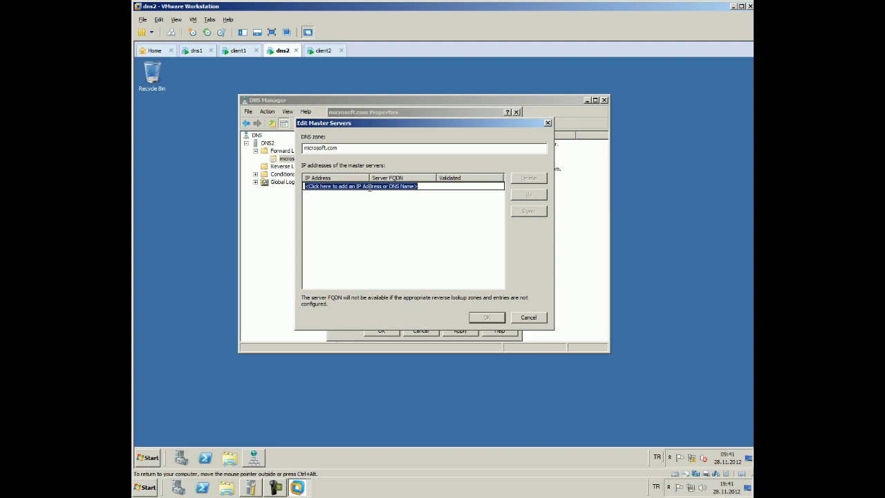
text(192.168)
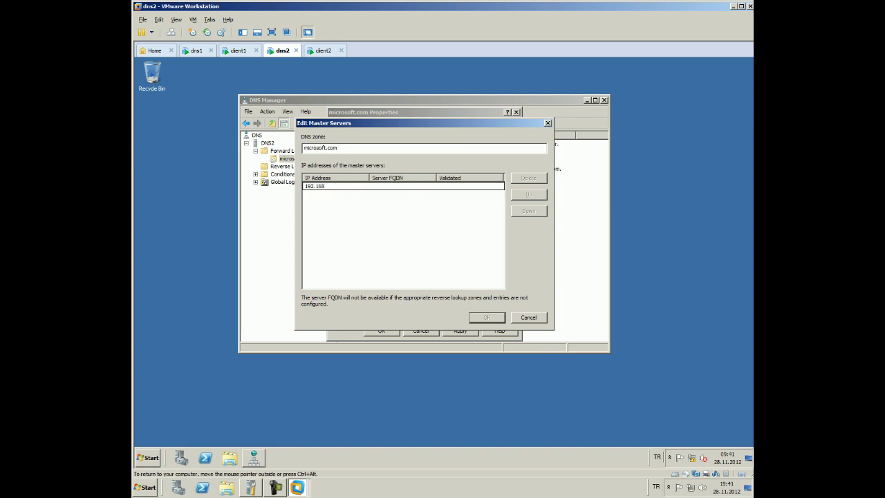
text(7.10.1)
key(Return)
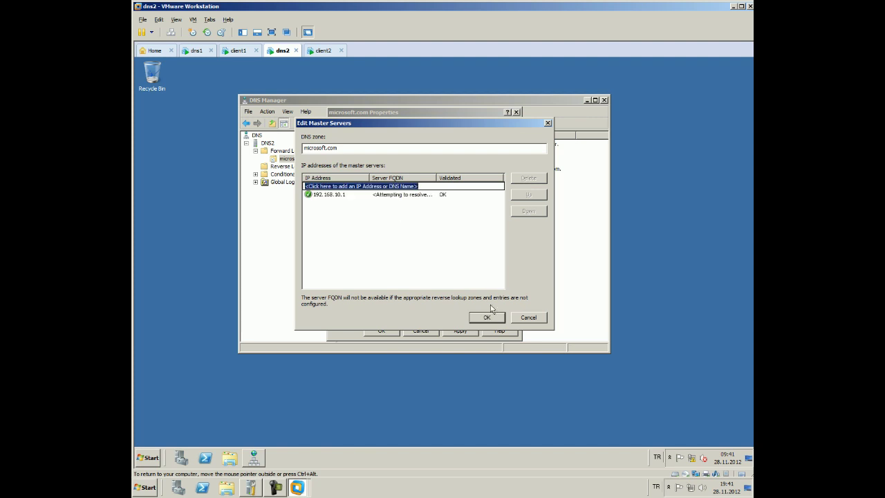
click(485, 316)
click(458, 330)
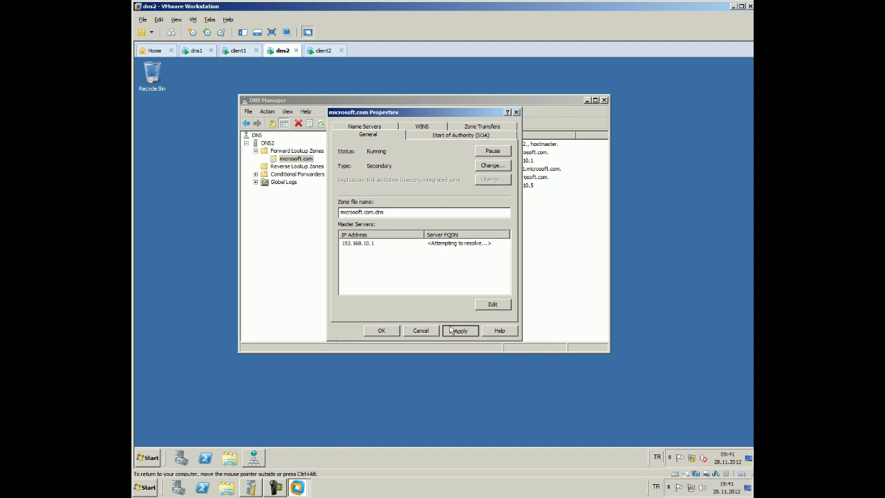
click(381, 330)
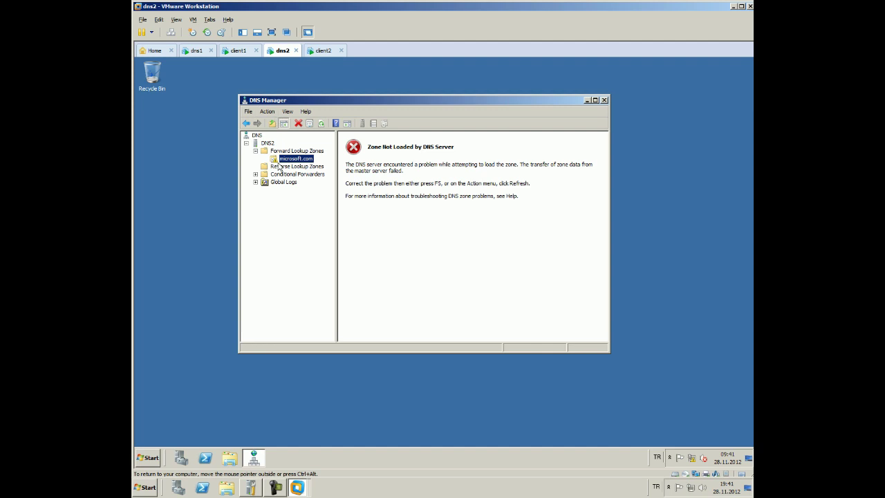
On dns1, open microsoft.com Properties and go to the Zone Transfers tab via SOA
click(196, 50)
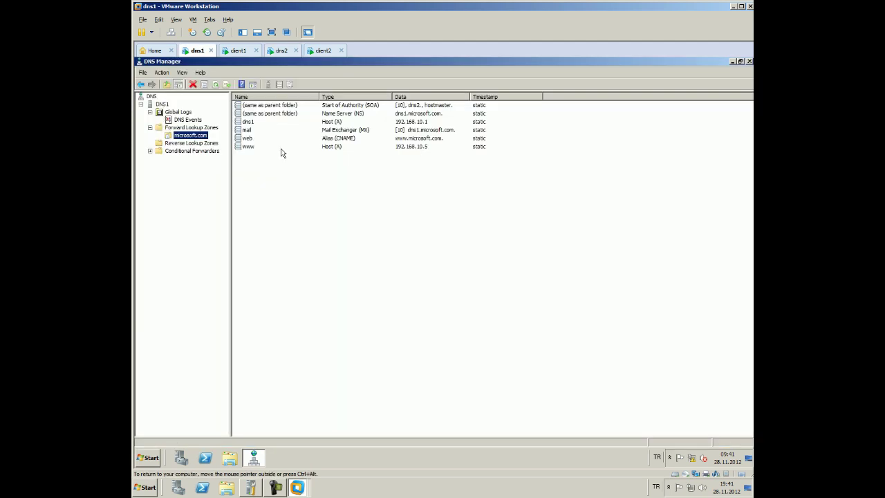
right_click(196, 131)
click(192, 135)
right_click(190, 135)
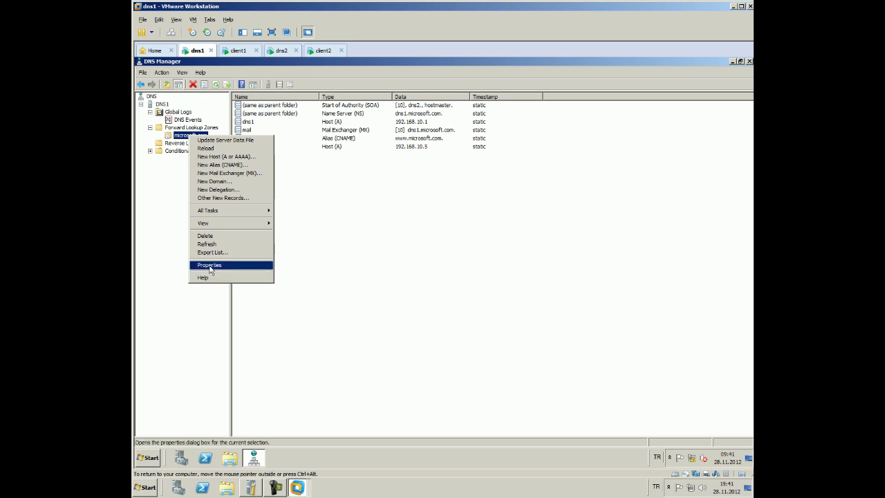
click(207, 264)
click(266, 91)
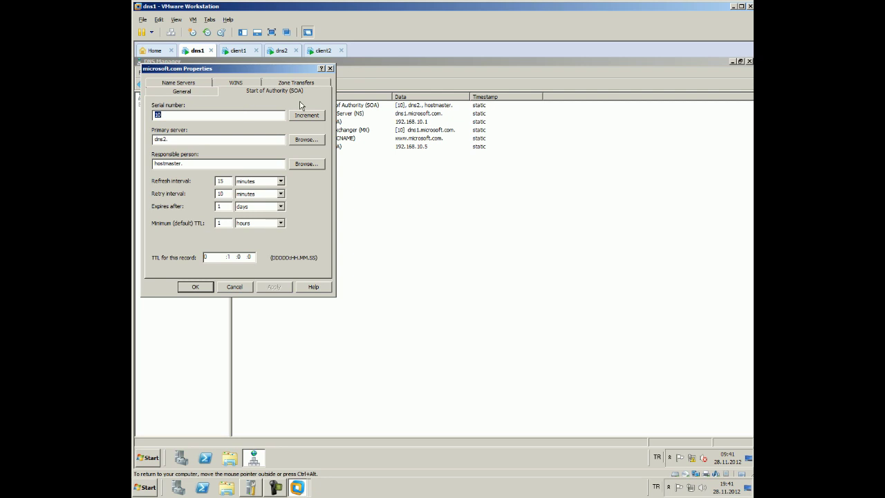
click(273, 83)
Add 192.168.10.3 to the allowed secondary servers, save, and return to dns2
click(304, 236)
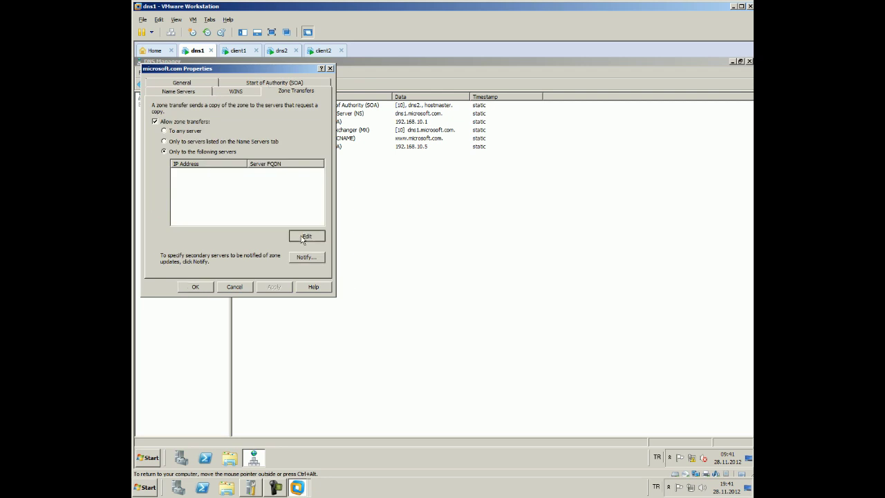
click(214, 143)
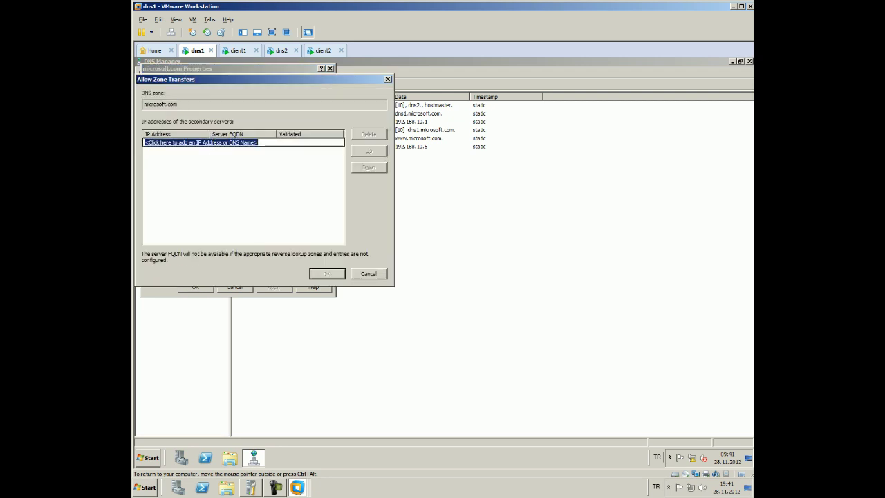
text(192.168)
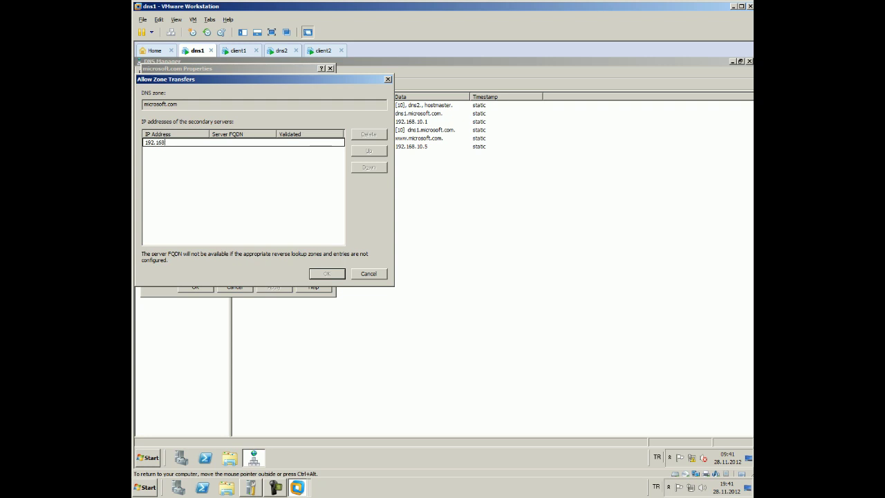
text(.10.3)
key(Return)
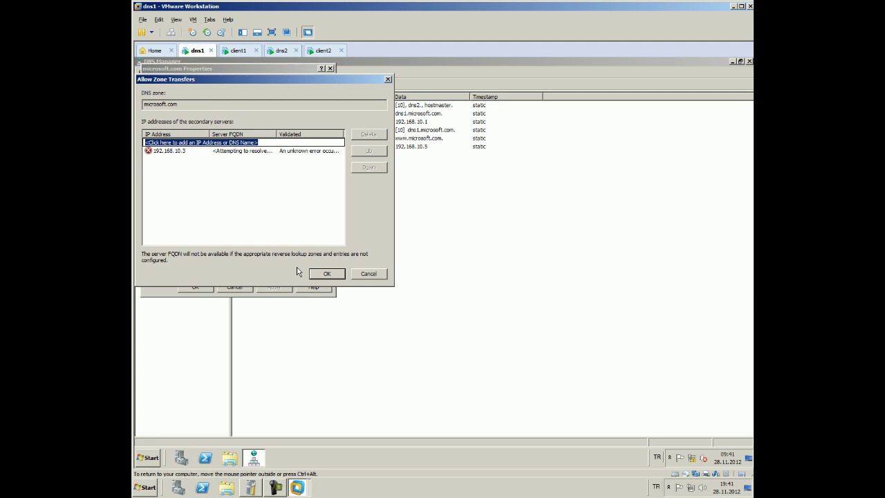
click(322, 274)
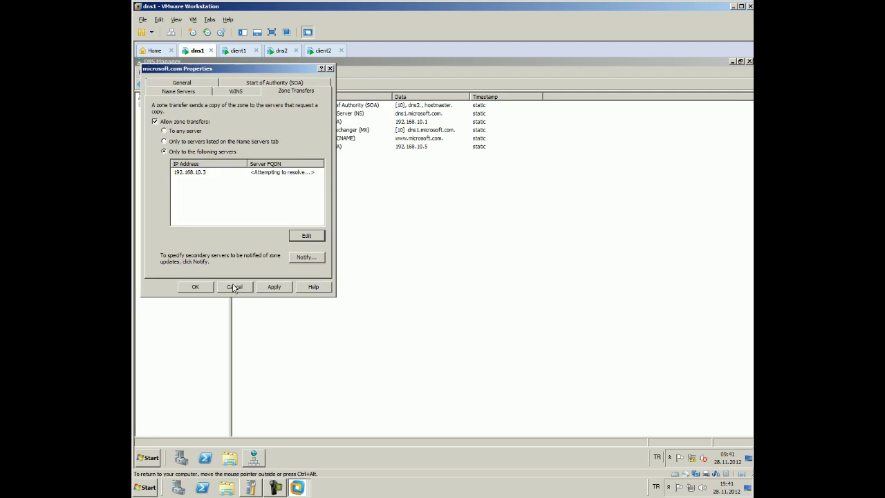
click(193, 287)
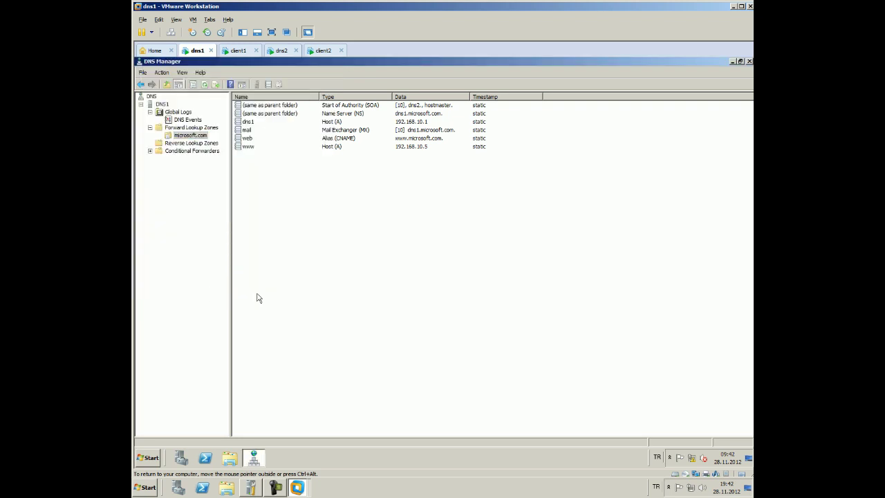
click(228, 53)
click(271, 55)
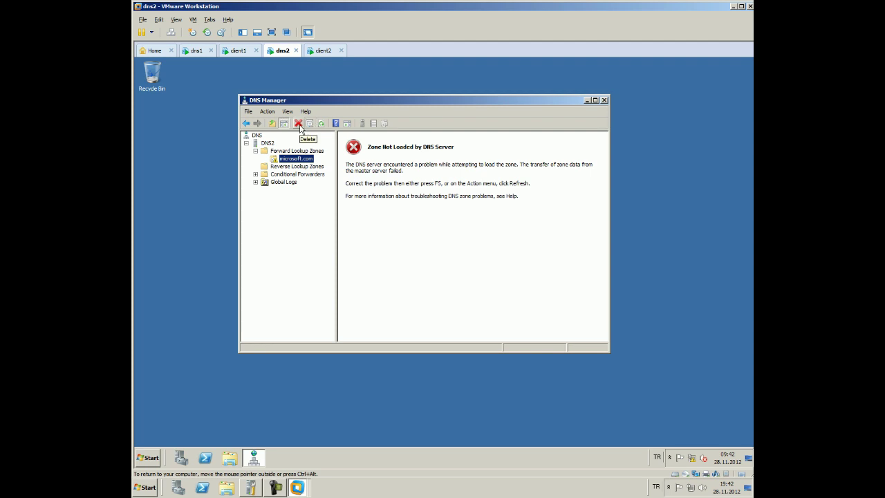
Refresh dns2's console, review microsoft.com's SOA and Zone Transfers tabs, then go to dns1
click(320, 124)
right_click(291, 155)
click(311, 239)
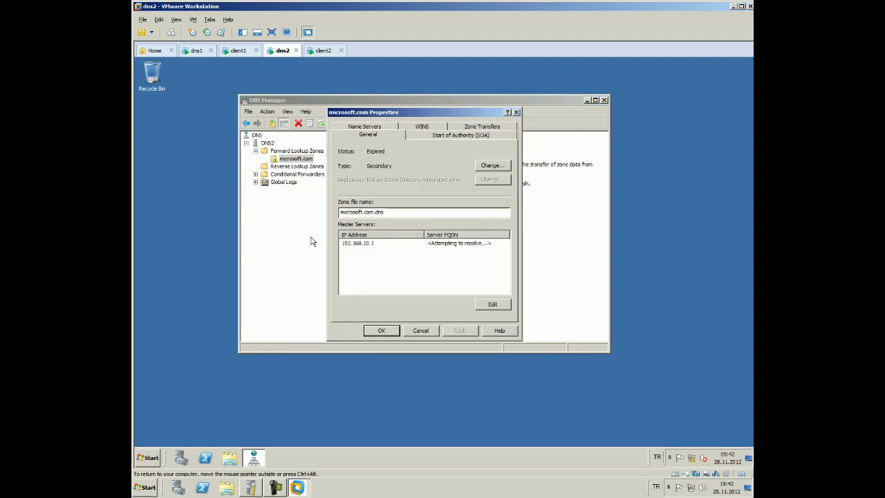
click(453, 136)
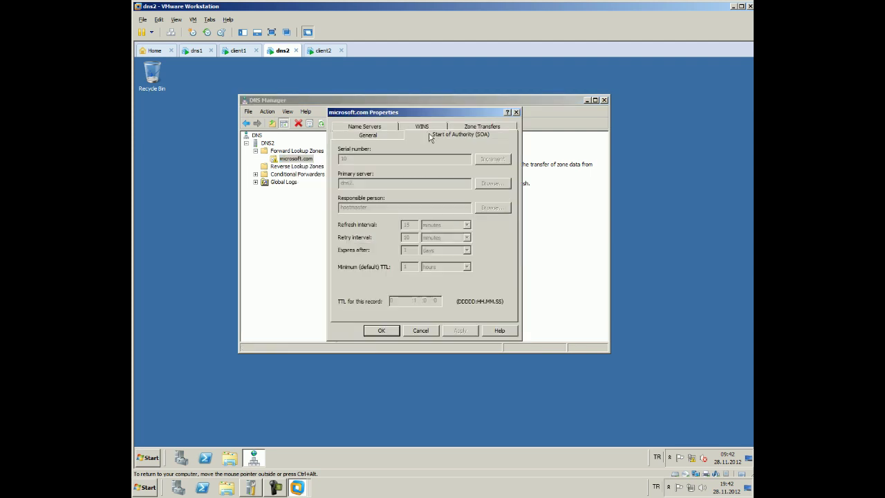
click(472, 127)
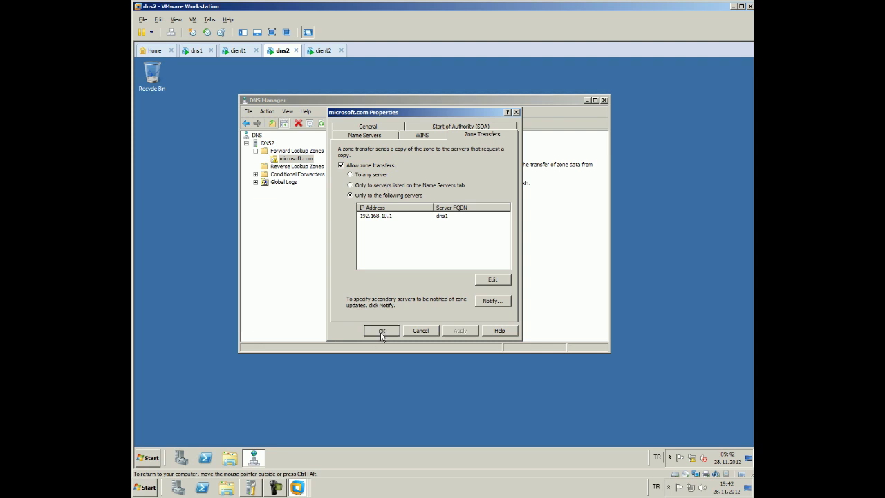
click(381, 330)
click(196, 51)
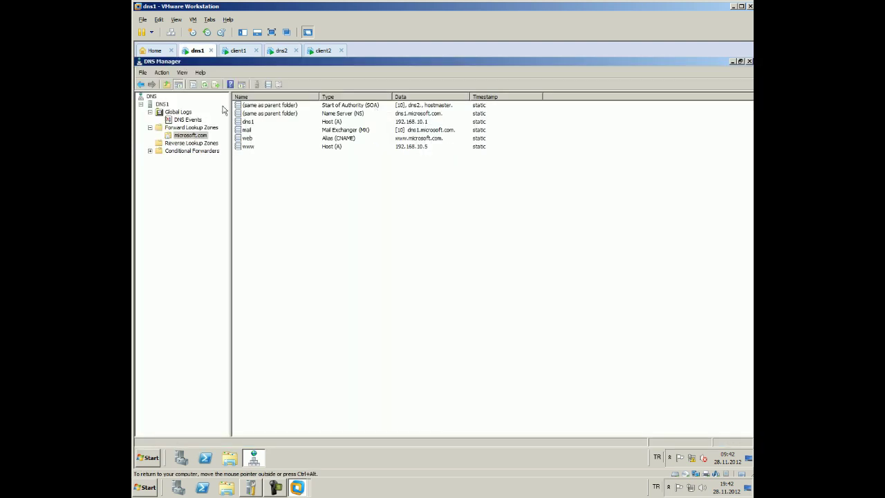
Verify 192.168.10.3 is the only allowed transfer server for microsoft.com and close Properties
right_click(182, 135)
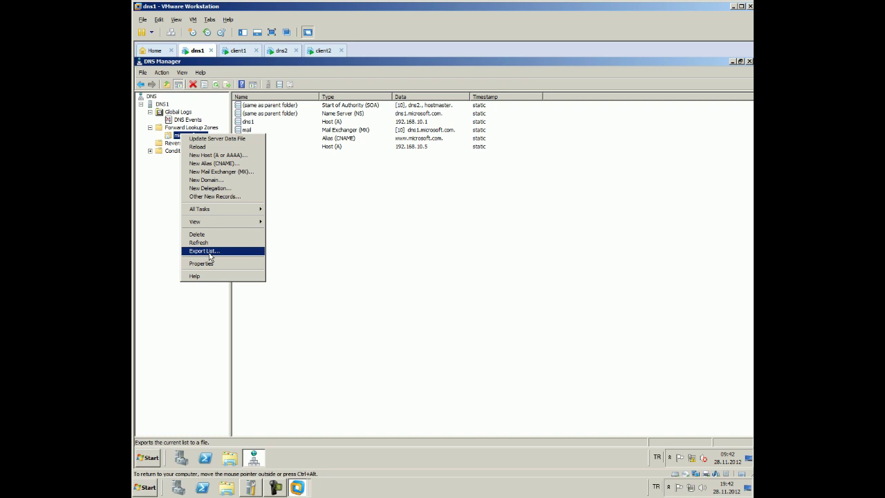
click(204, 263)
click(243, 92)
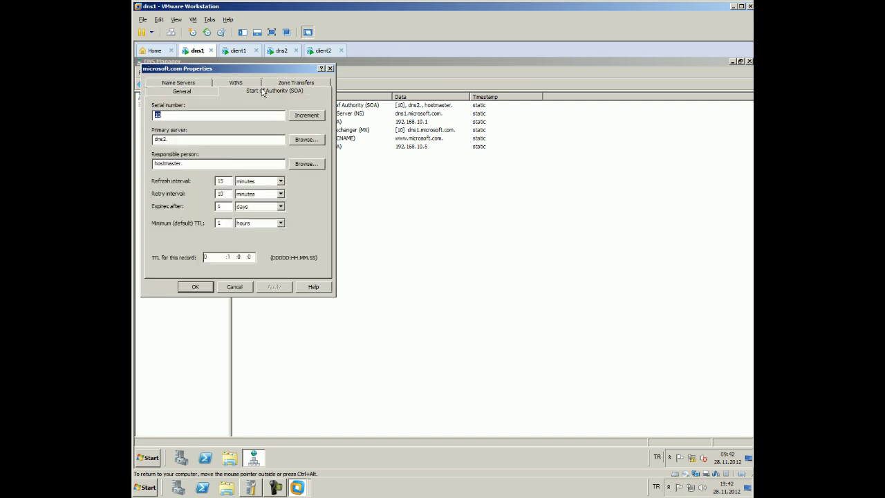
click(296, 82)
click(221, 172)
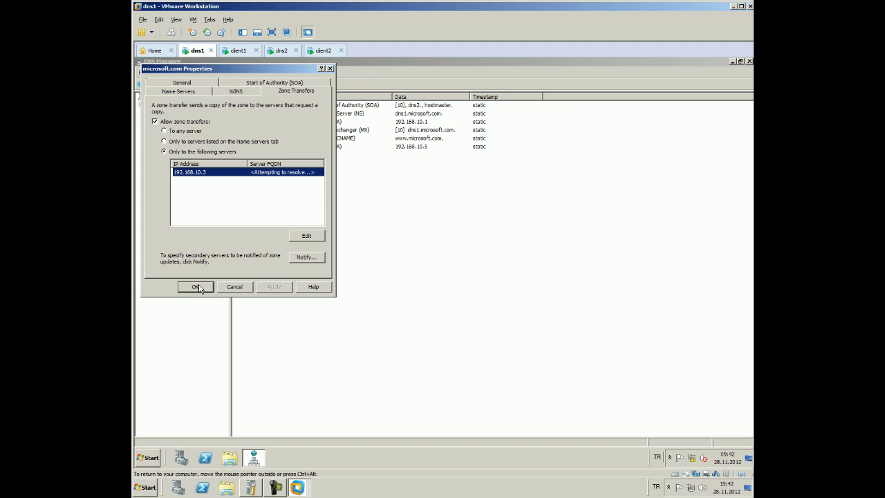
click(320, 241)
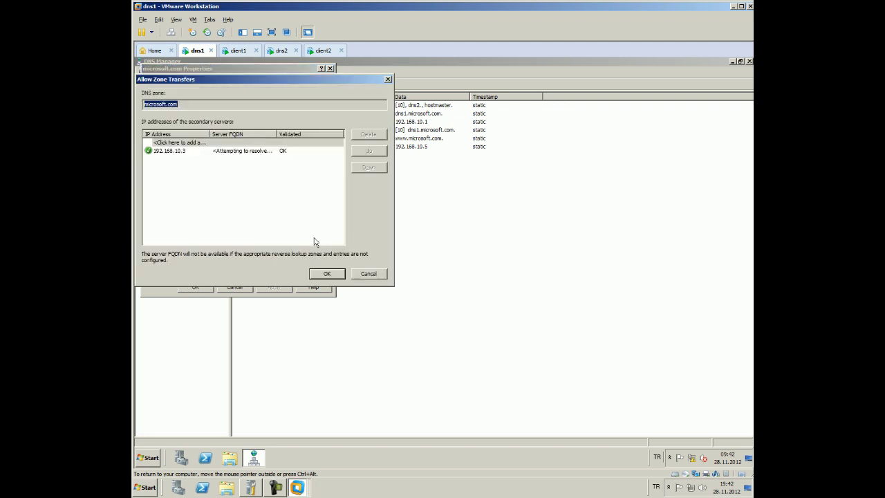
click(322, 276)
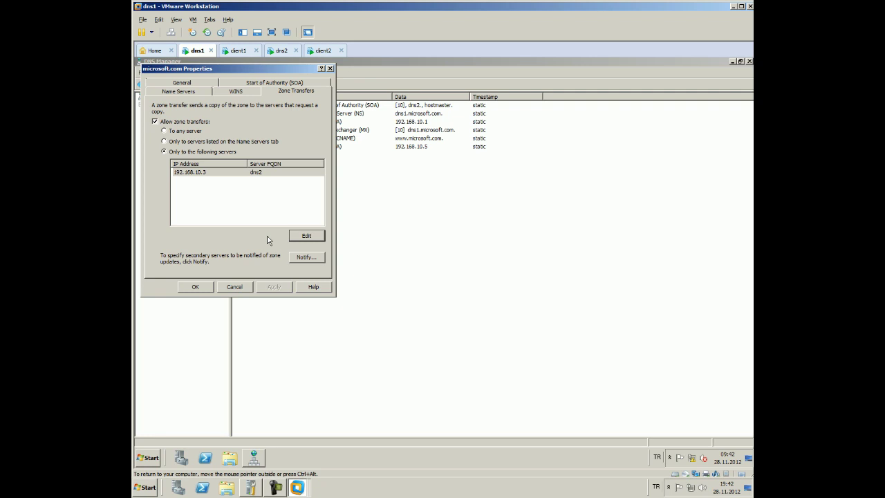
click(194, 286)
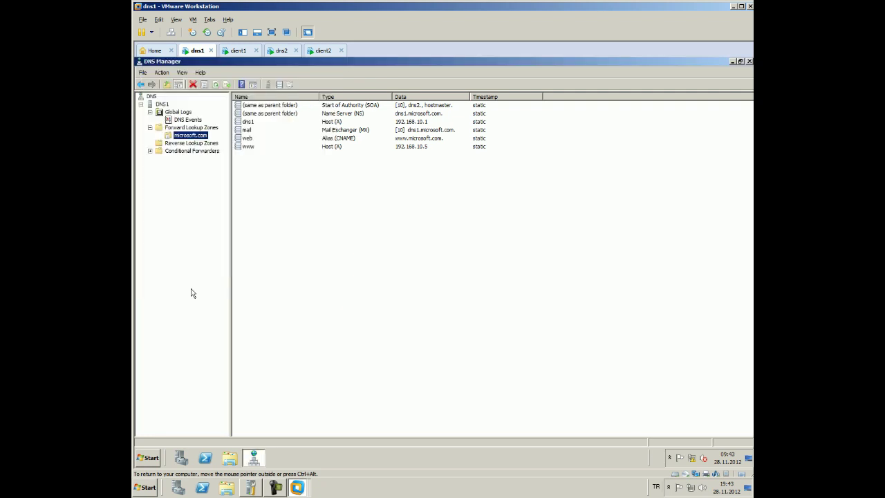
click(277, 50)
On dns2, view microsoft.com's records and its secondary zone General and SOA settings
click(320, 123)
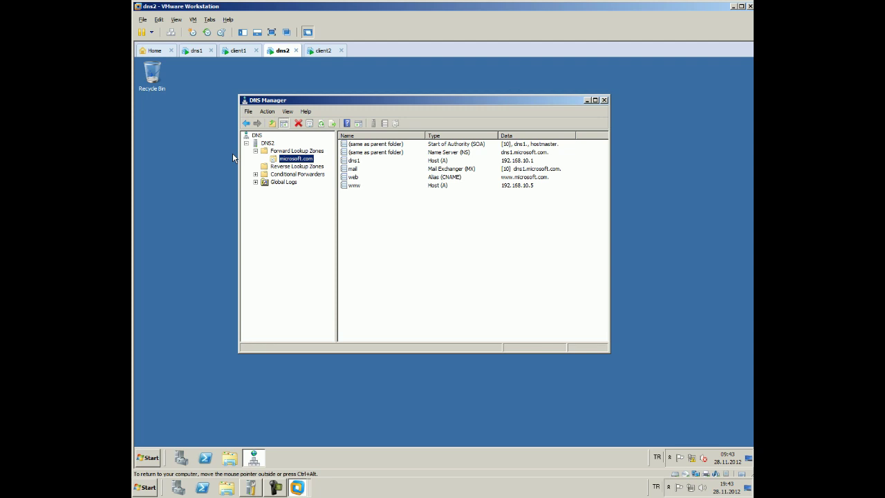
right_click(296, 159)
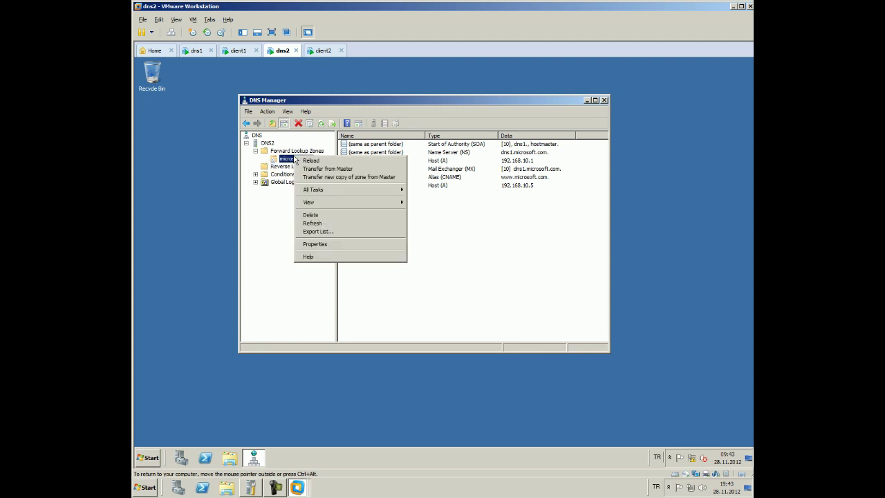
click(326, 245)
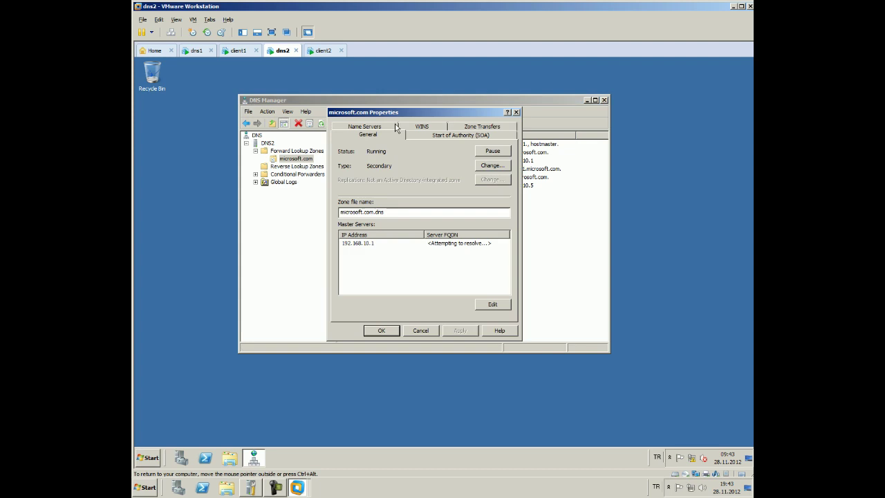
click(427, 137)
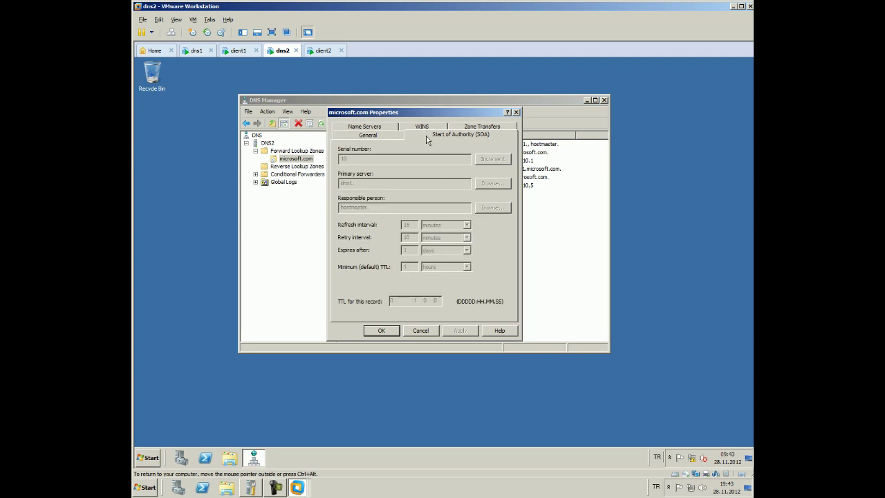
click(516, 112)
click(196, 51)
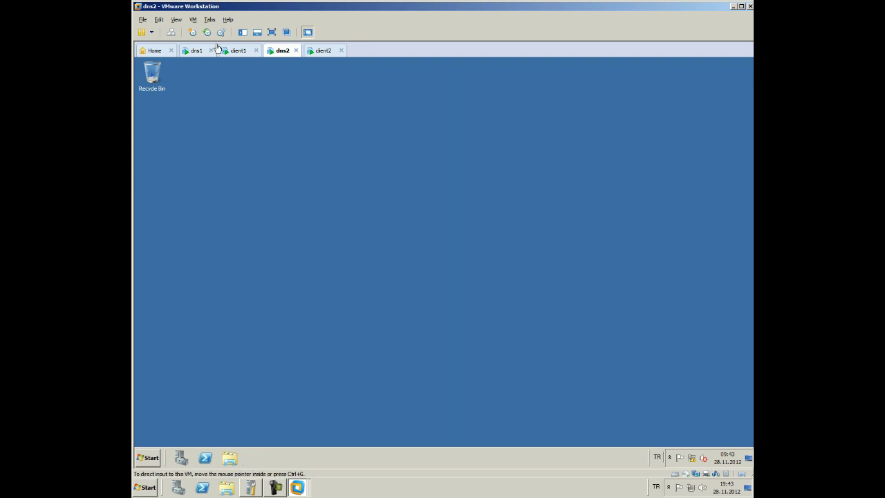
right_click(193, 134)
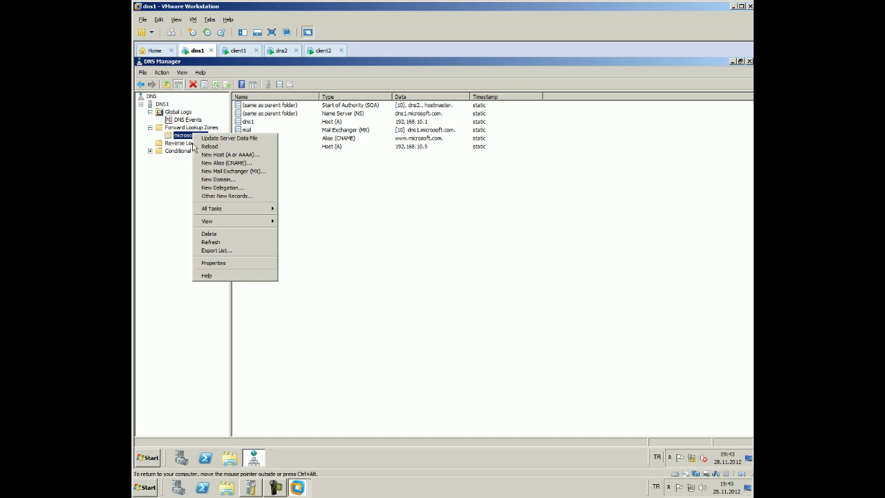
click(214, 264)
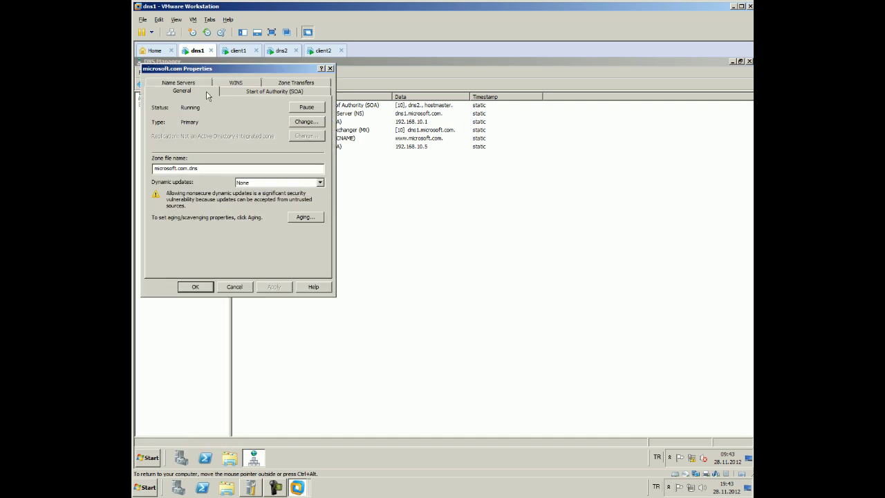
click(233, 91)
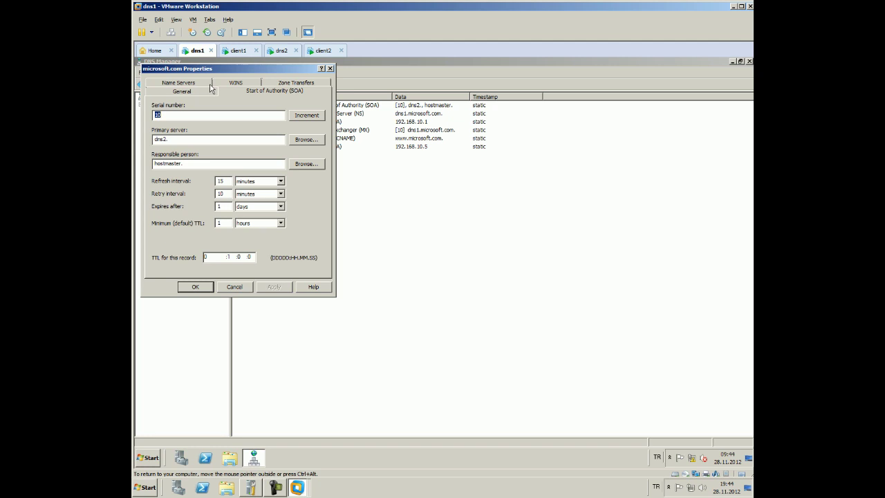
click(205, 140)
key(Return)
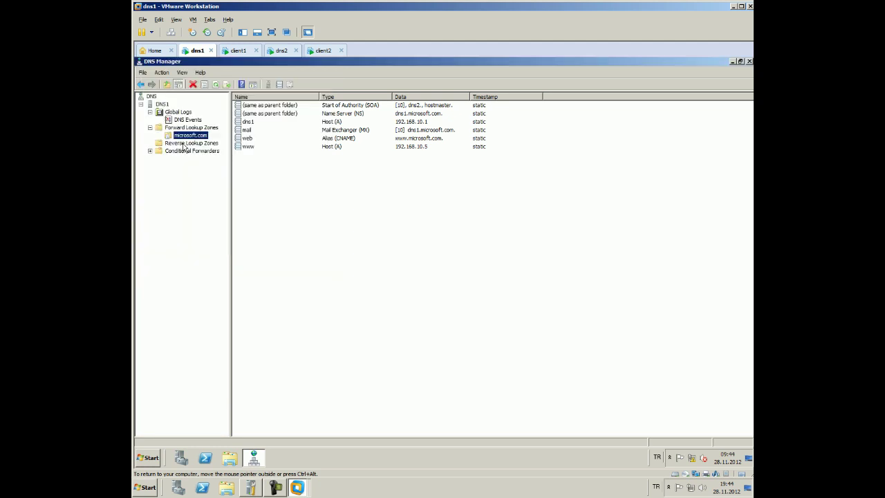
Browse the event log, Forward Lookup Zones and microsoft.com context menus without running anything
right_click(171, 115)
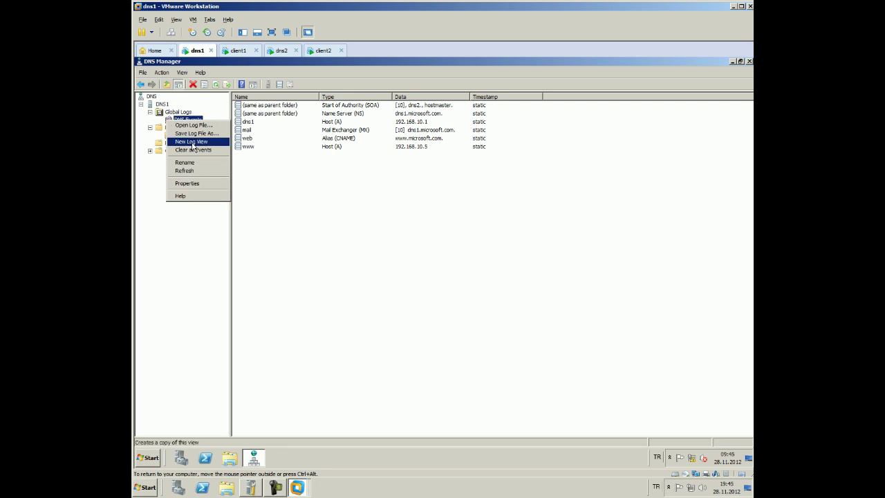
key(Escape)
right_click(185, 128)
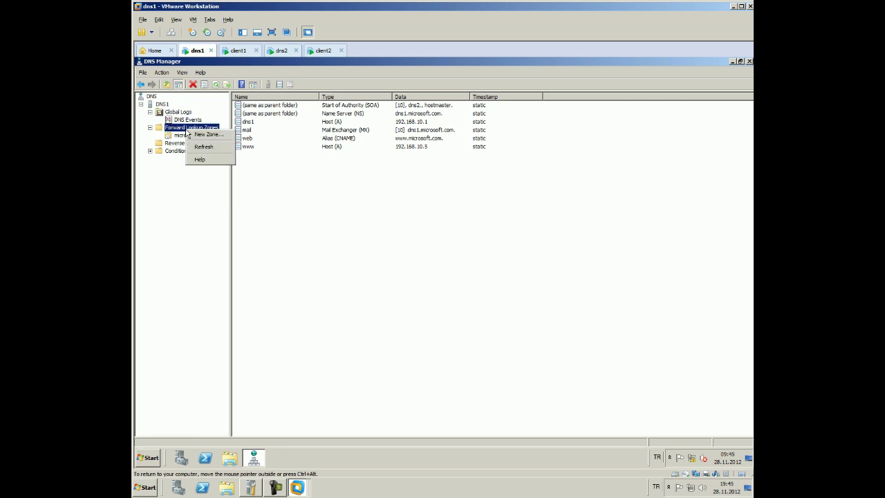
right_click(180, 136)
mouse_move(238, 210)
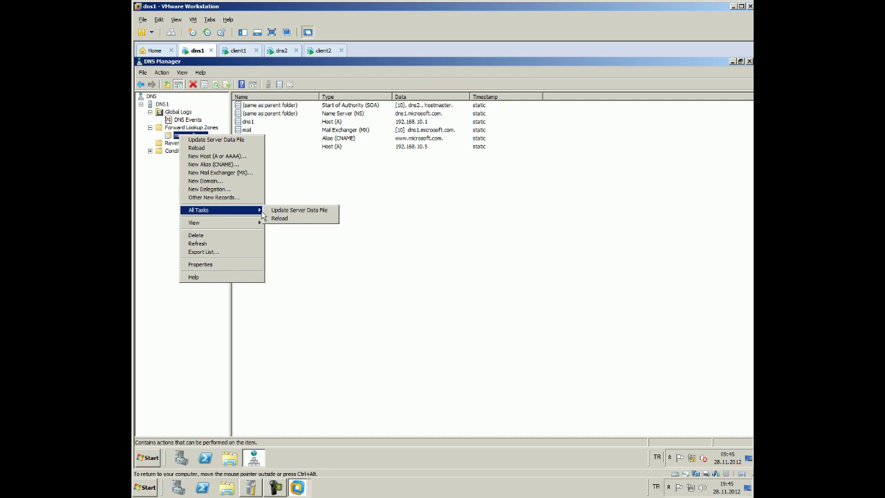
click(273, 173)
Restart the DNS1 server service and reselect microsoft.com to show its records
click(190, 128)
click(163, 103)
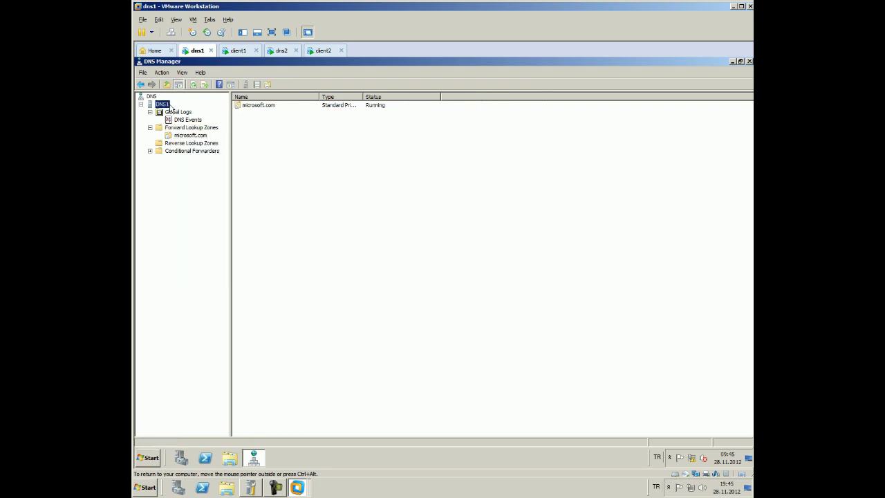
right_click(165, 103)
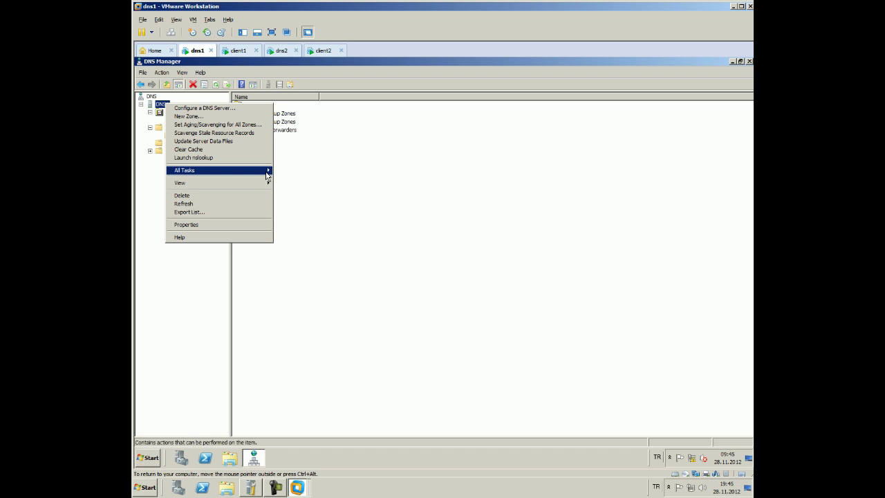
mouse_move(266, 170)
click(312, 249)
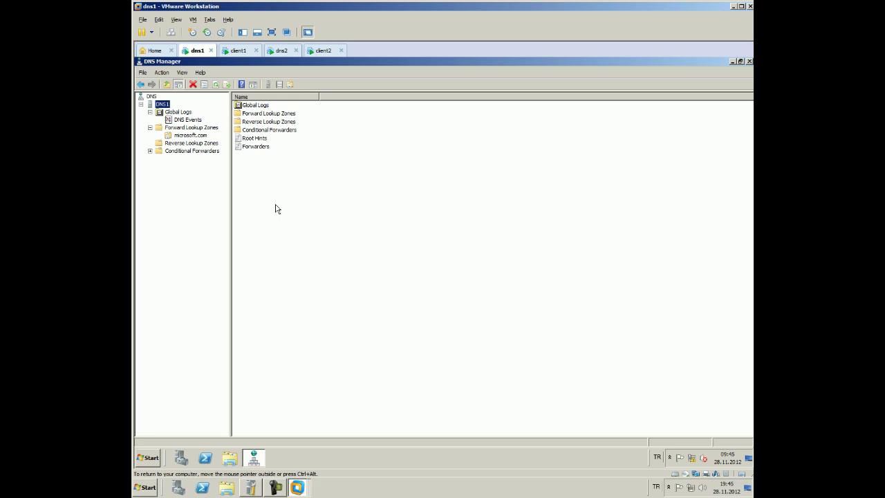
click(199, 137)
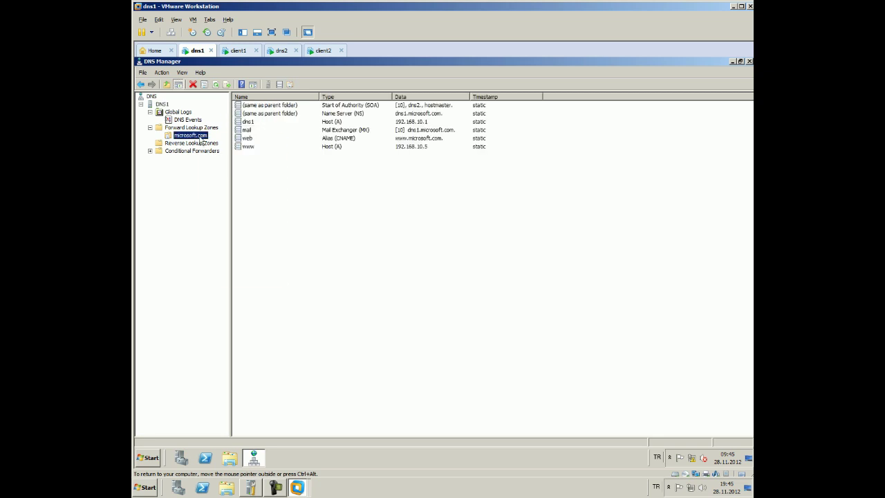
Set microsoft.com's SOA primary server to dns1.microsoft.com, save it, and switch to the dns2 machine
right_click(199, 140)
click(252, 267)
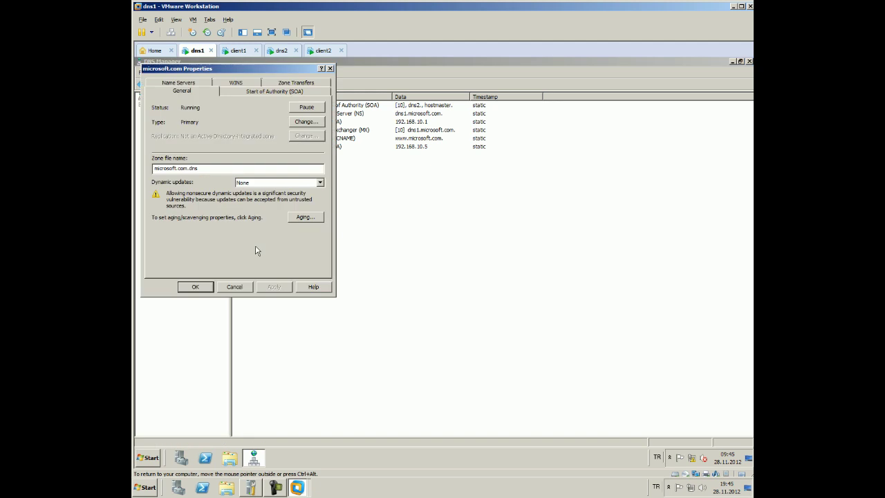
click(246, 93)
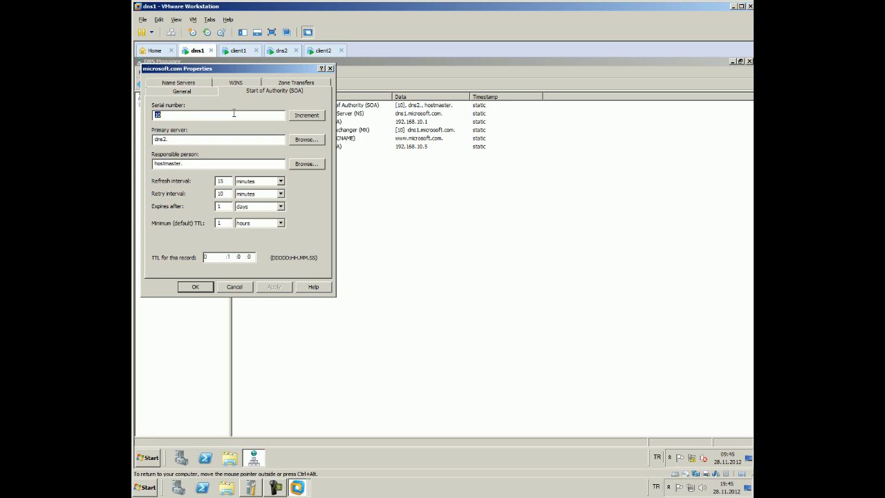
click(164, 139)
drag(165, 139, 260, 187)
text(1.microsoft.com)
click(273, 286)
click(193, 286)
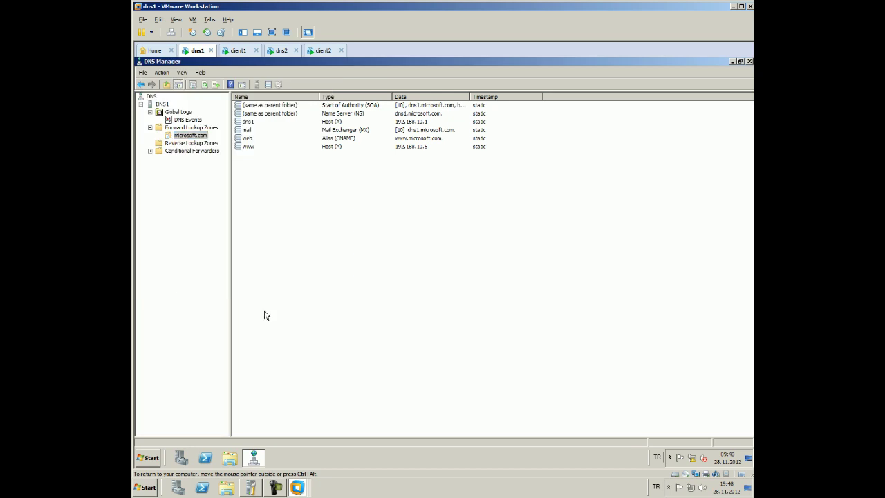
click(280, 50)
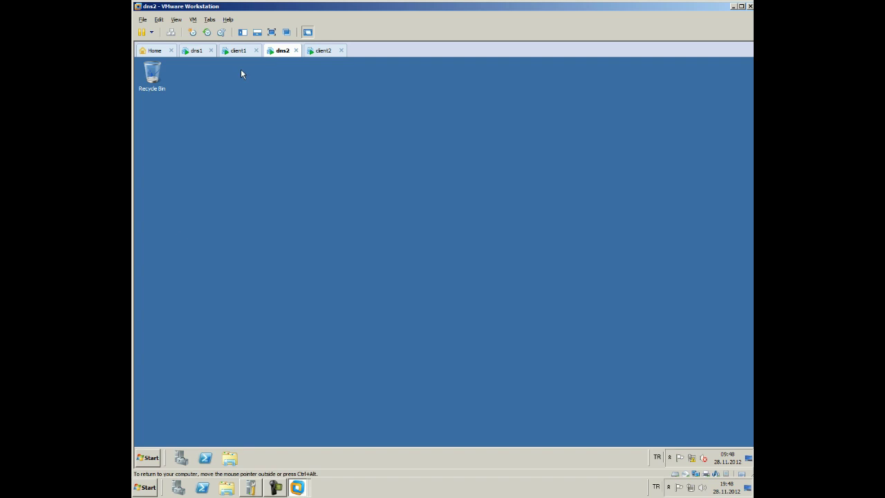
Launch DNS Manager on dns2 from the Start menu's administrative tools
click(147, 458)
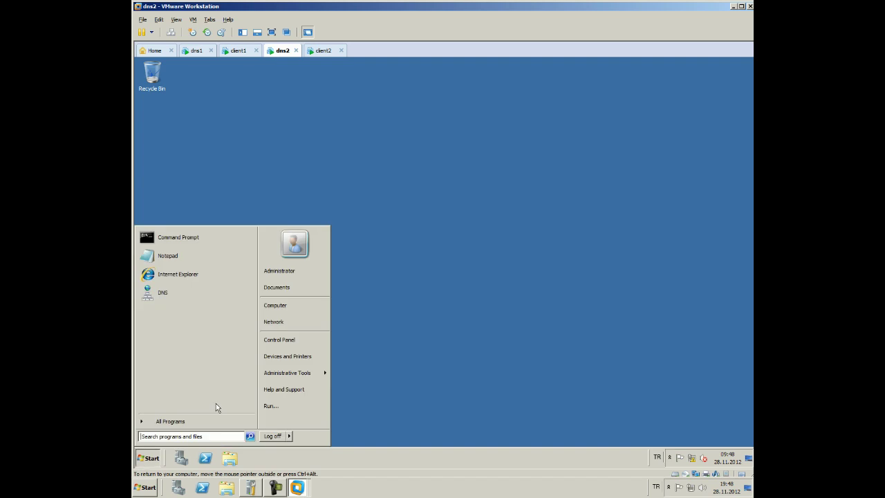
mouse_move(299, 375)
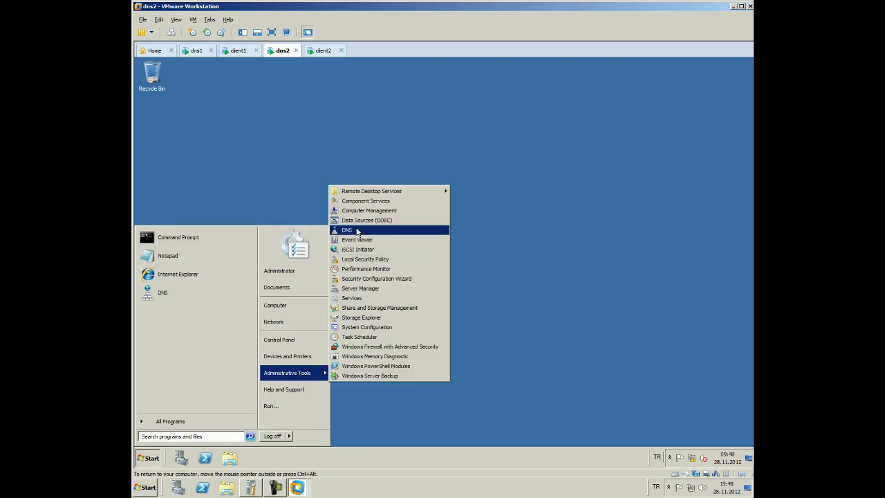
click(356, 230)
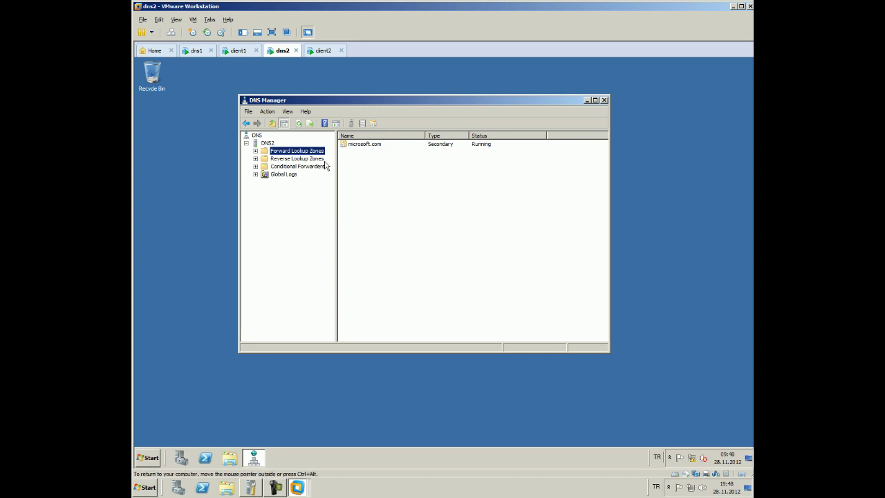
Delete the microsoft.com zone under Forward Lookup Zones and confirm the deletion
click(292, 174)
double_click(295, 151)
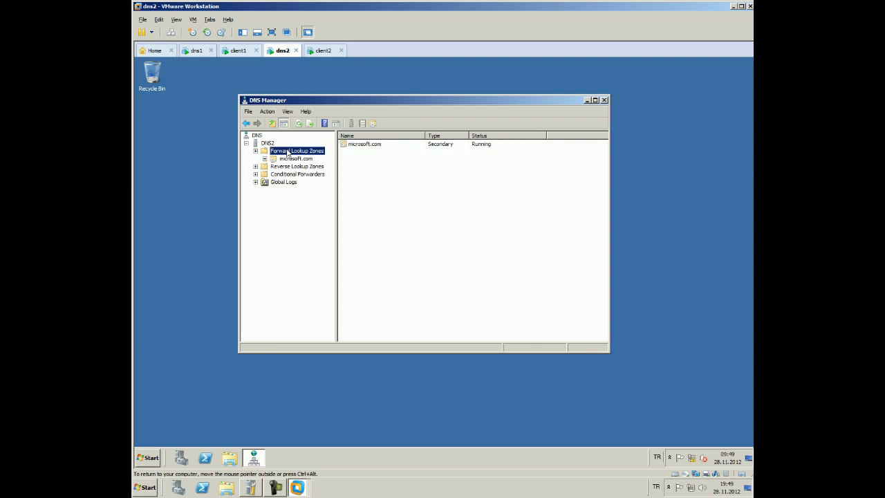
click(291, 159)
right_click(289, 160)
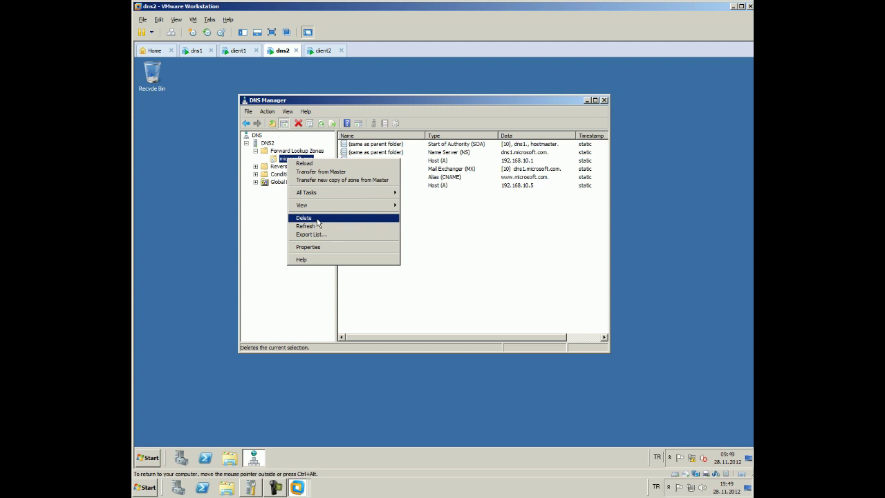
click(303, 218)
click(477, 284)
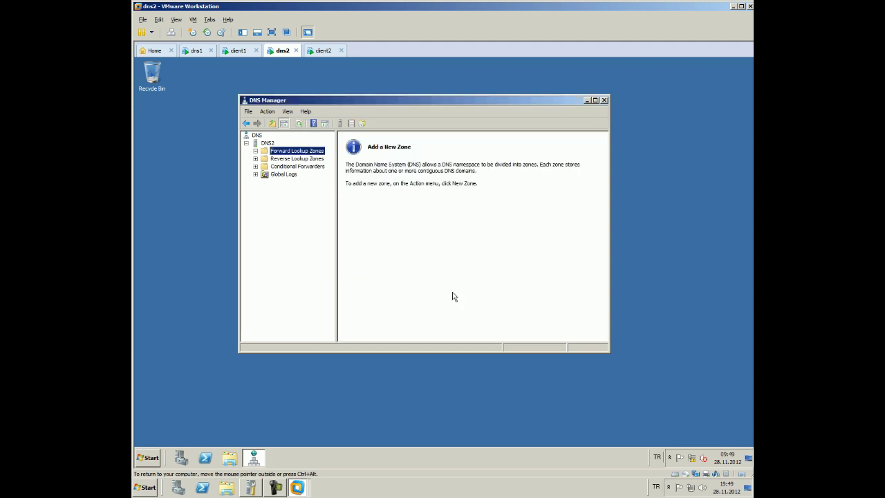
Start a new forward lookup zone on dns2, choosing the stub zone type
right_click(311, 151)
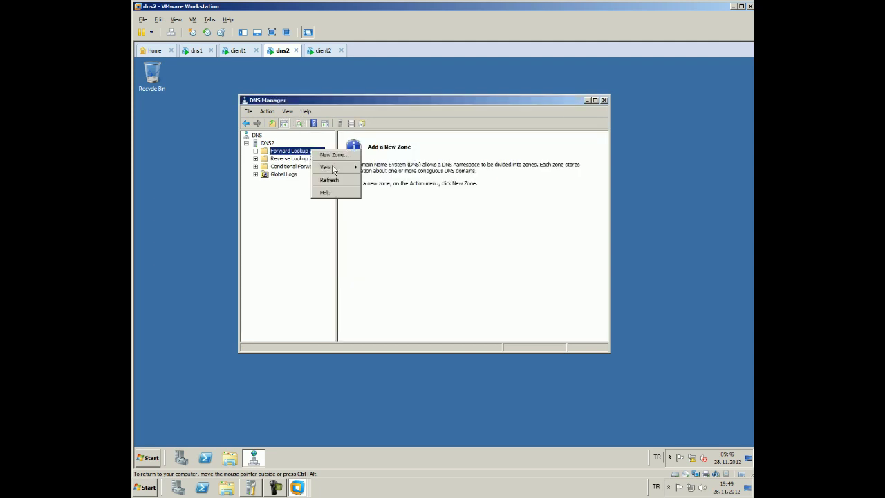
click(346, 156)
click(414, 277)
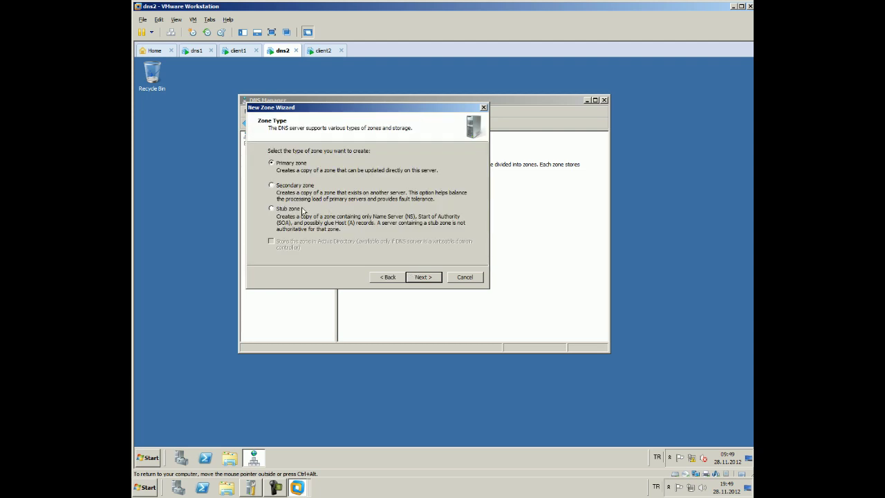
click(303, 210)
click(422, 277)
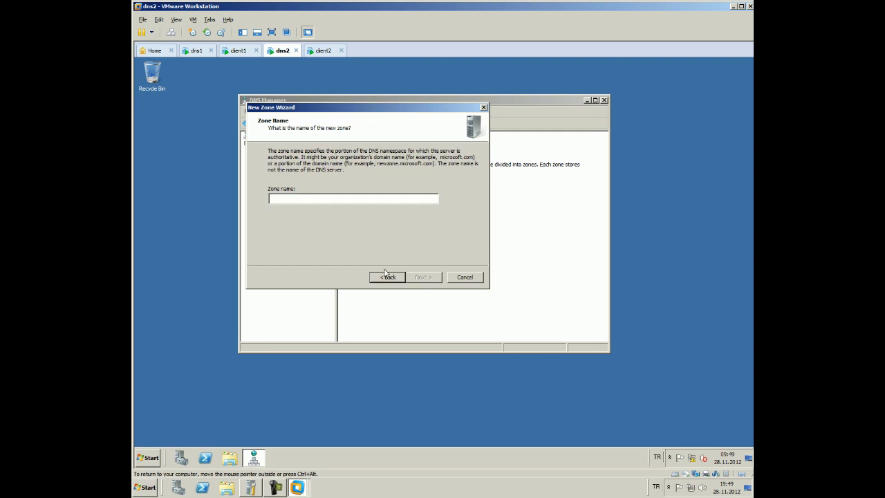
Name the new zone microsoft.com, advance the wizard, and switch to client1
text(microsoft.c)
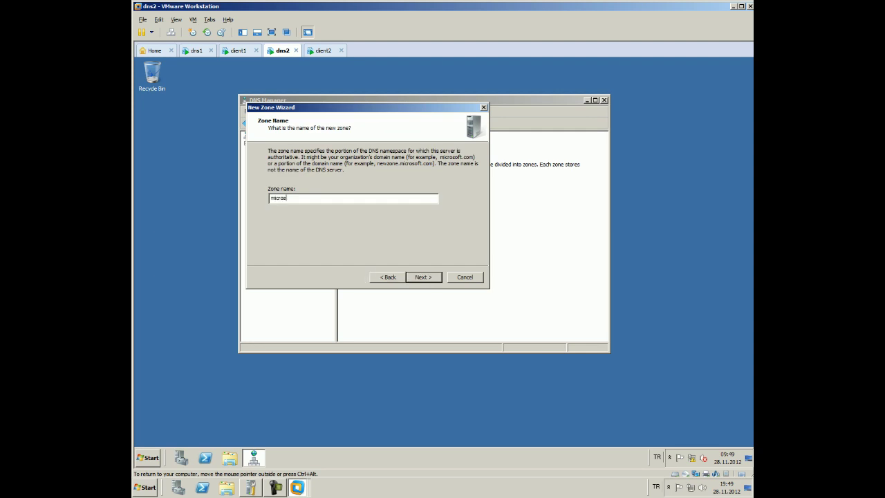
text(om)
click(423, 277)
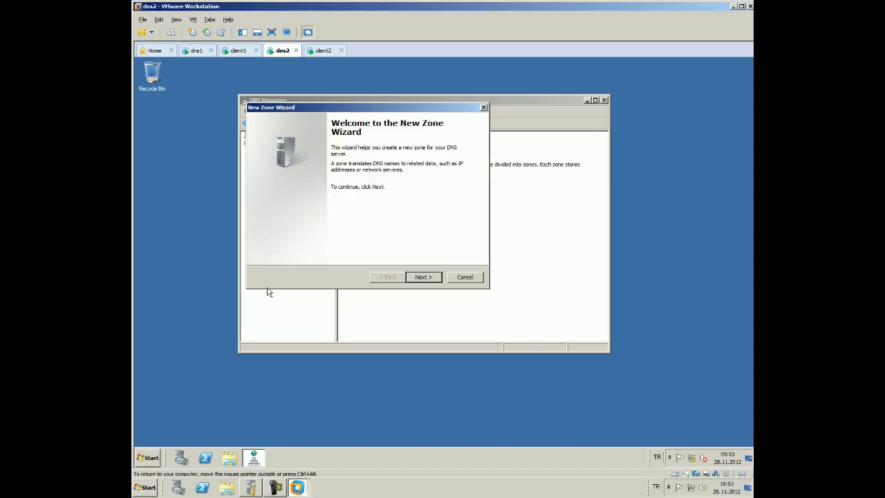
click(423, 278)
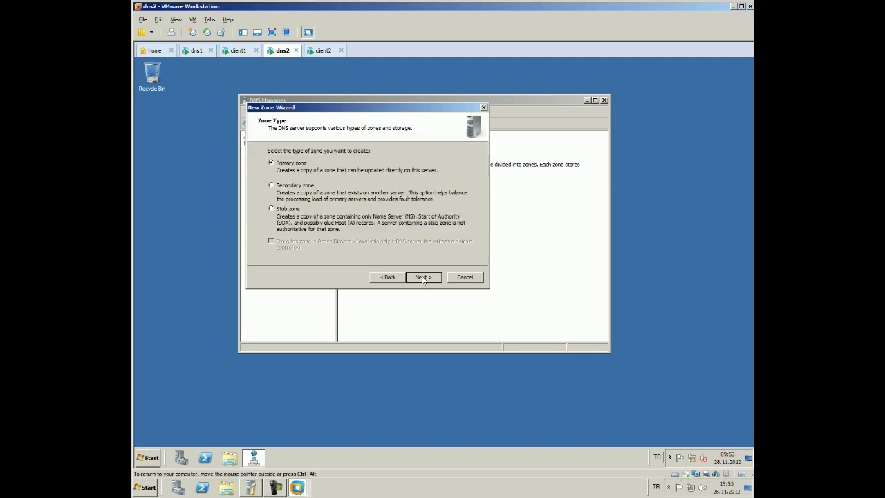
click(238, 51)
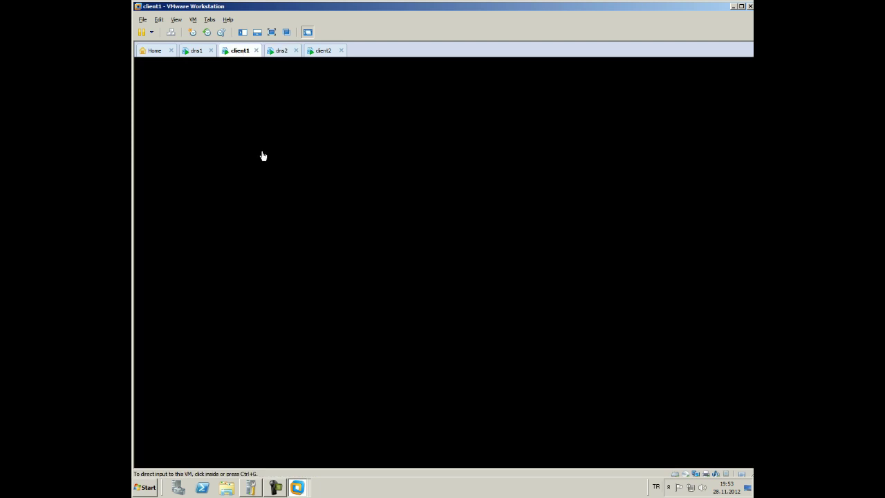
Discard the recalled ping command and clear the client1 console with cls
click(270, 175)
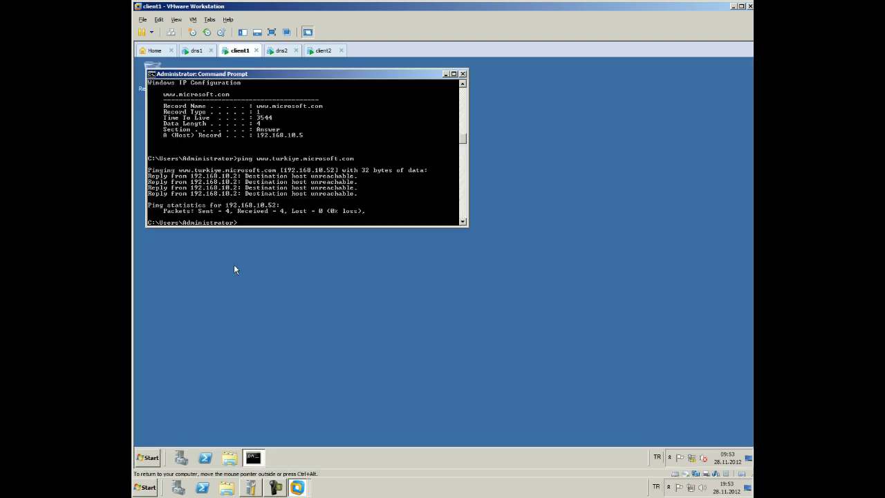
key(Up)
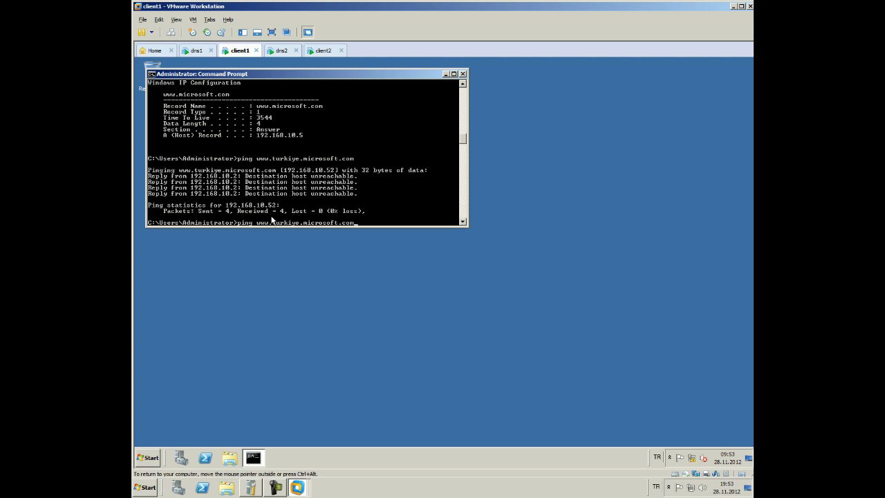
key(BackSpace)
key(BackSpace)
key(BackSpace)
key(BackSpace)
key(BackSpace)
key(BackSpace)
key(BackSpace)
key(BackSpace)
key(BackSpace)
key(BackSpace)
key(BackSpace)
key(BackSpace)
key(BackSpace)
key(BackSpace)
key(BackSpace)
key(BackSpace)
key(BackSpace)
key(BackSpace)
key(BackSpace)
key(BackSpace)
text(cls)
key(Return)
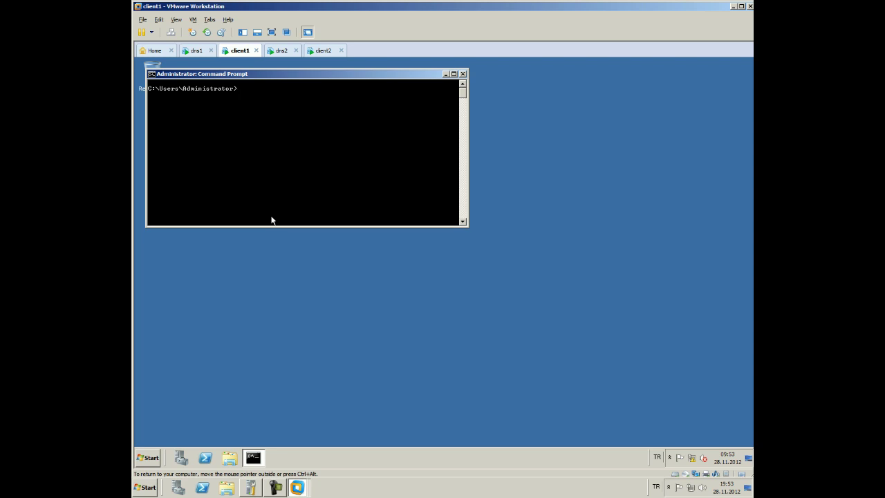
Start nslookup and query 192.168.10.1, which times out with the server shown as UnKnown
text(nslookup)
key(Return)
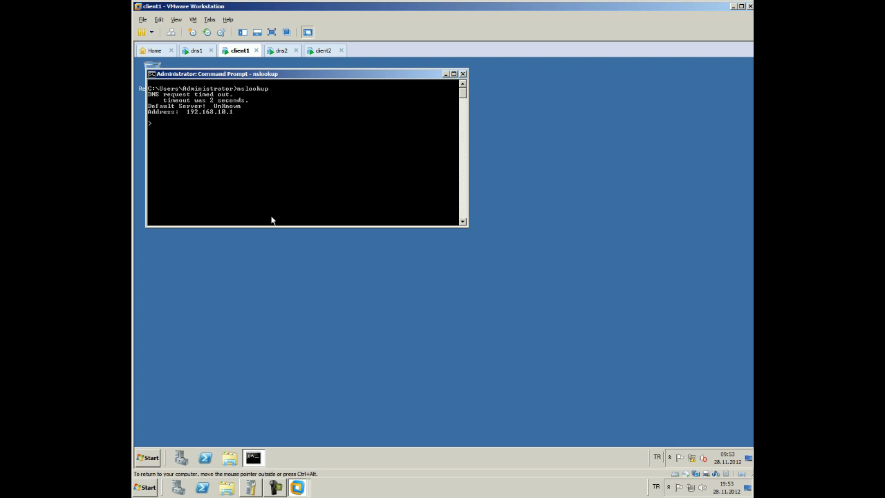
text(92.168.10.1)
key(Return)
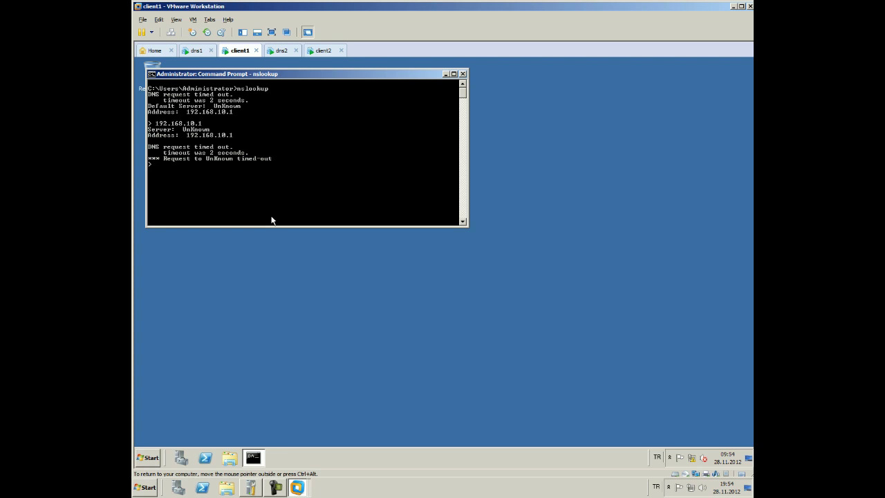
Look up dns1.microsoft.com in nslookup, getting address 192.168.10.1
text(dns1.microsoft.com)
key(Return)
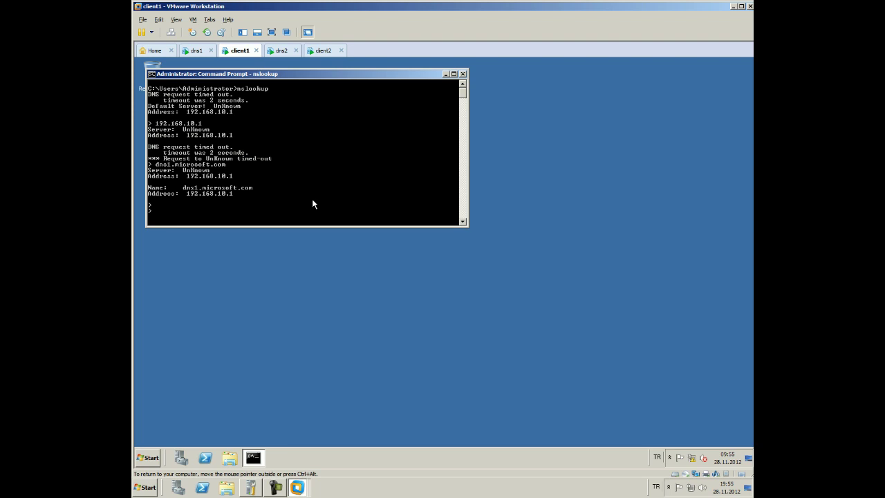
On dns2, keep Primary zone and pick IPv4 Reverse Lookup Zone in the New Zone wizard
click(285, 51)
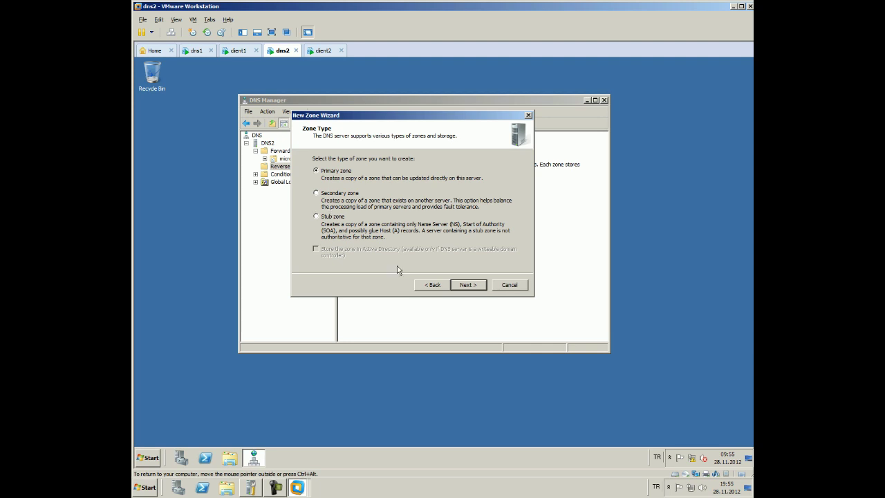
click(474, 288)
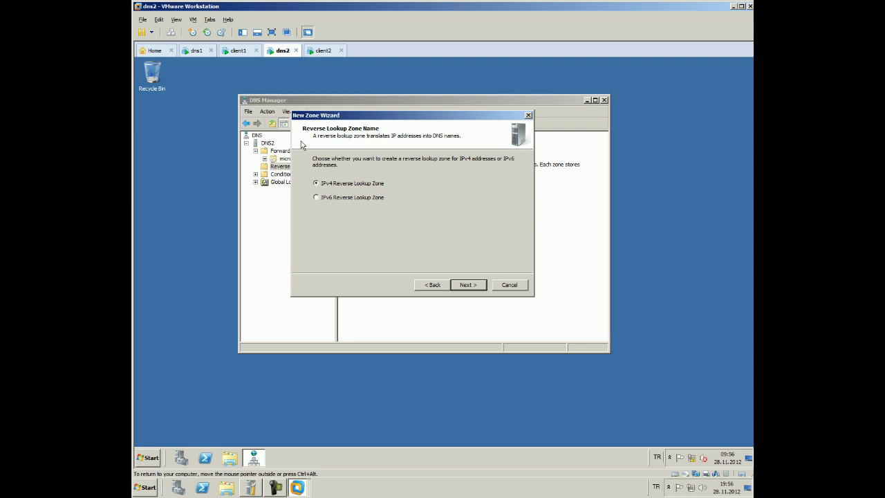
click(462, 289)
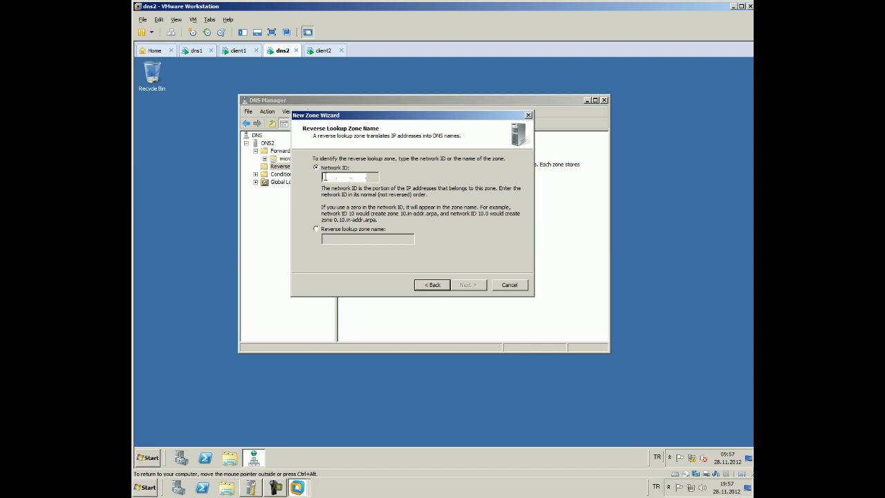
Create the reverse zone for network ID 192.168.10 with a new zone file and no dynamic updates
text(192 .168 .1)
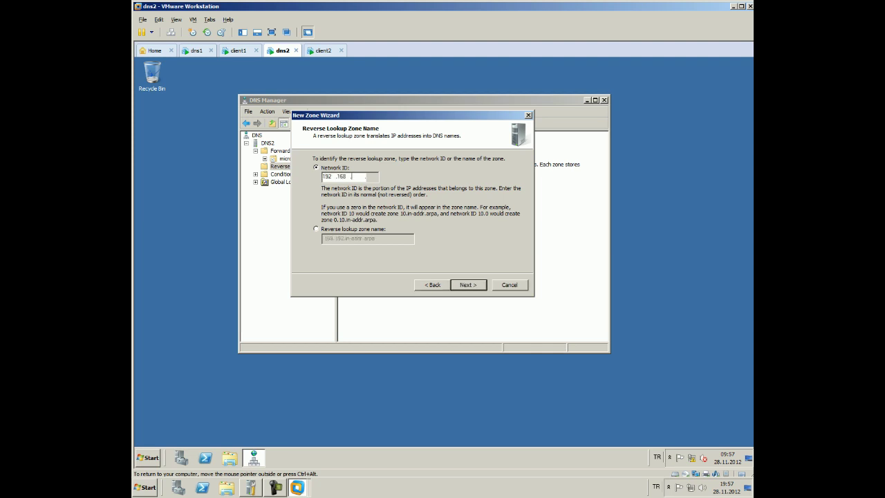
text(0)
click(468, 284)
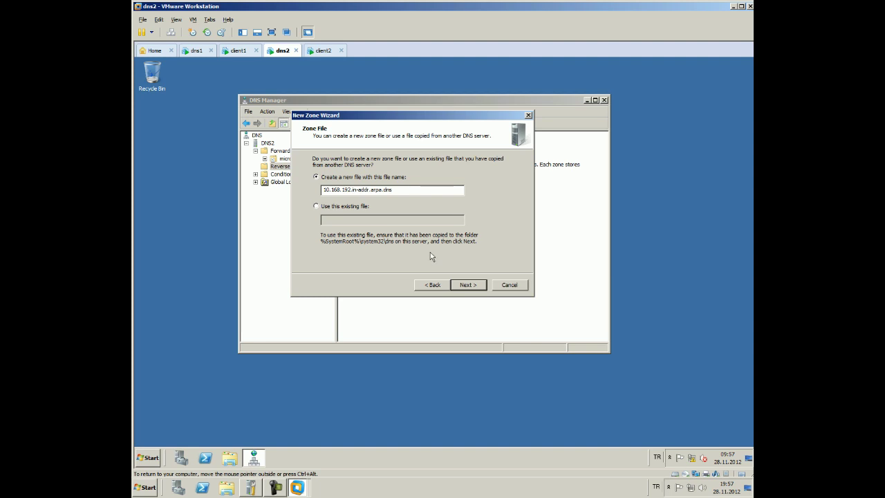
click(476, 291)
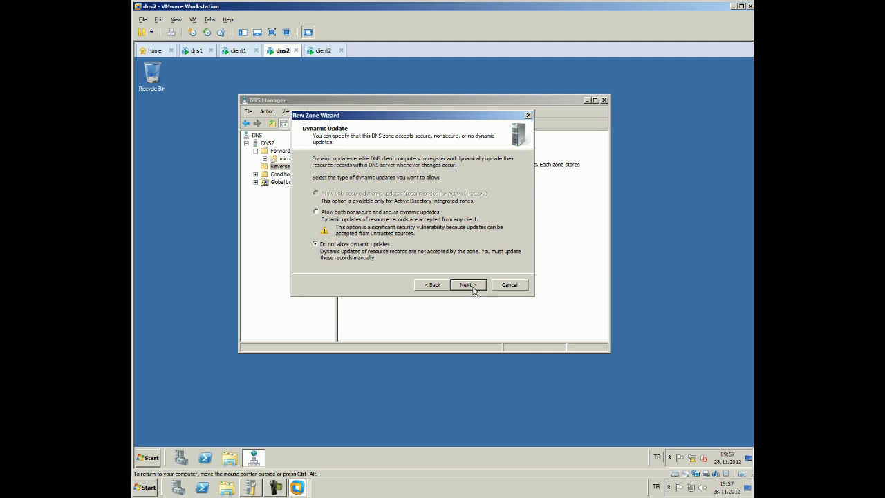
click(471, 287)
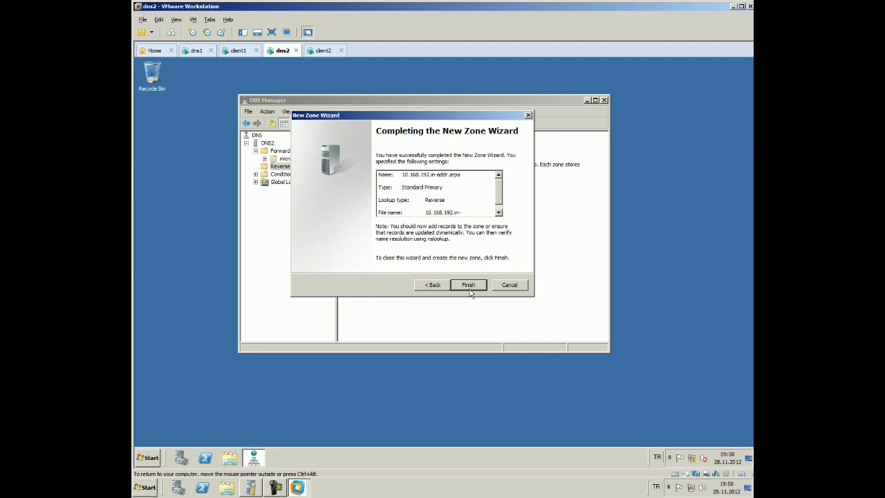
click(468, 285)
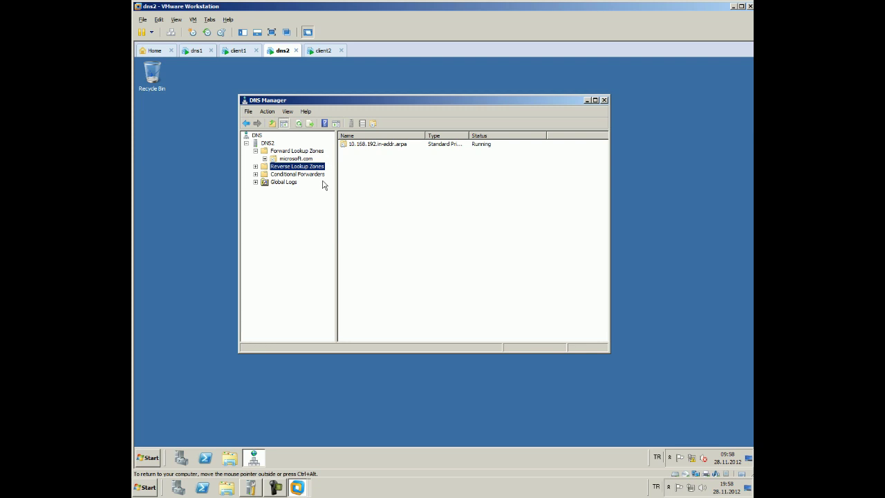
Open the 10.168.192.in-addr.arpa name server record and rename it to dns2.microsoft.com
double_click(281, 167)
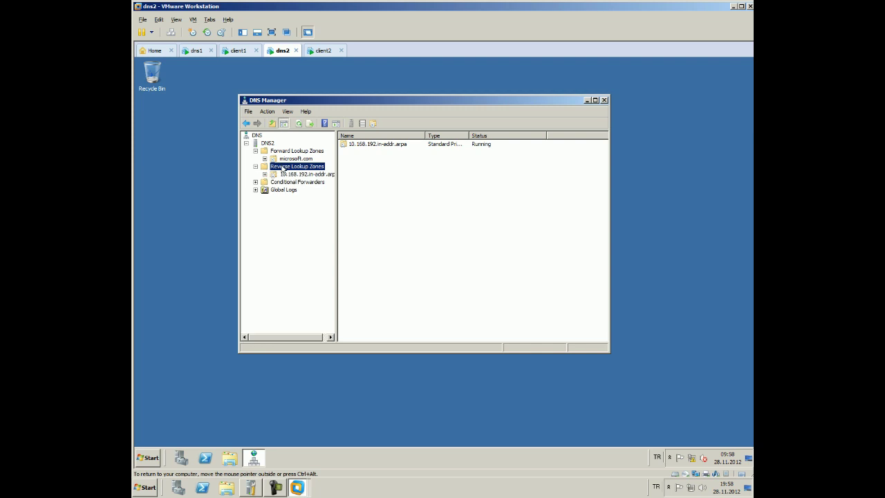
click(294, 174)
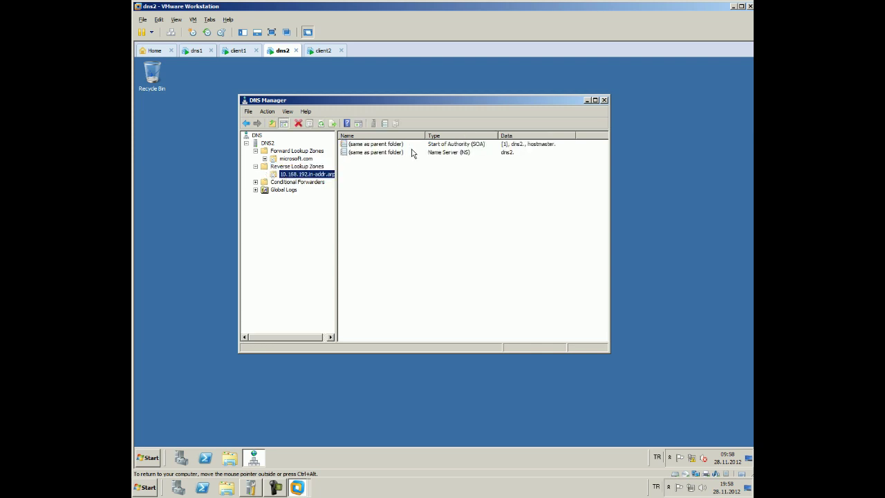
double_click(411, 152)
click(394, 279)
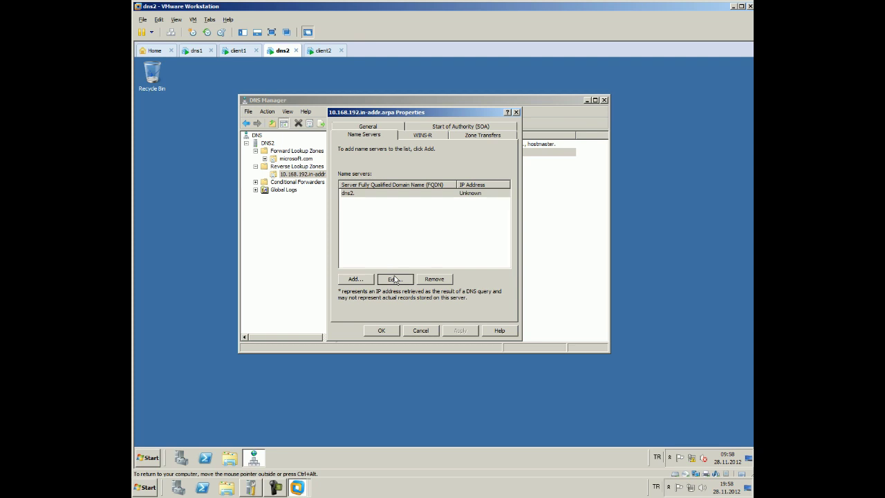
click(366, 170)
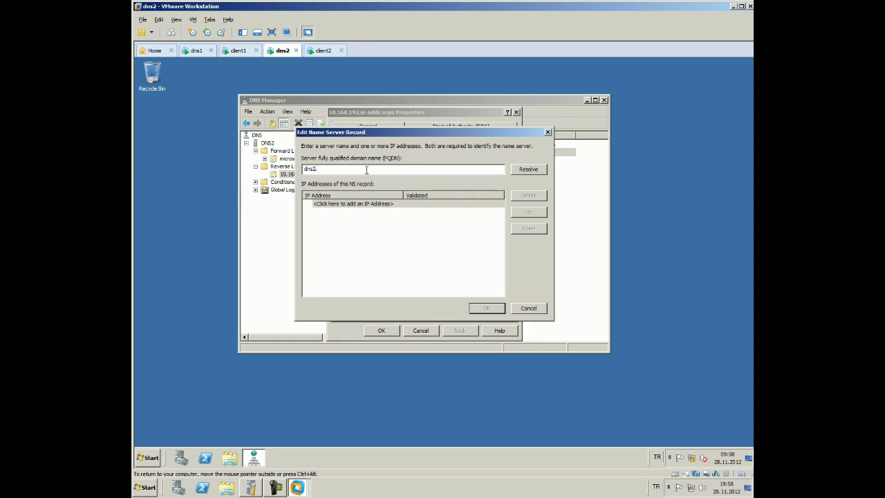
text(microsoft.com)
Give the name server the validated address 192.168.10.3 and save the zone properties
click(385, 206)
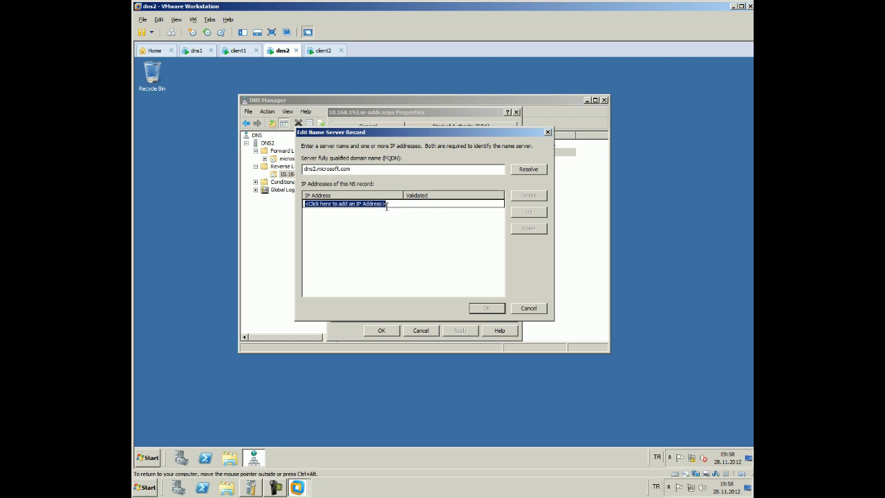
text(192.168)
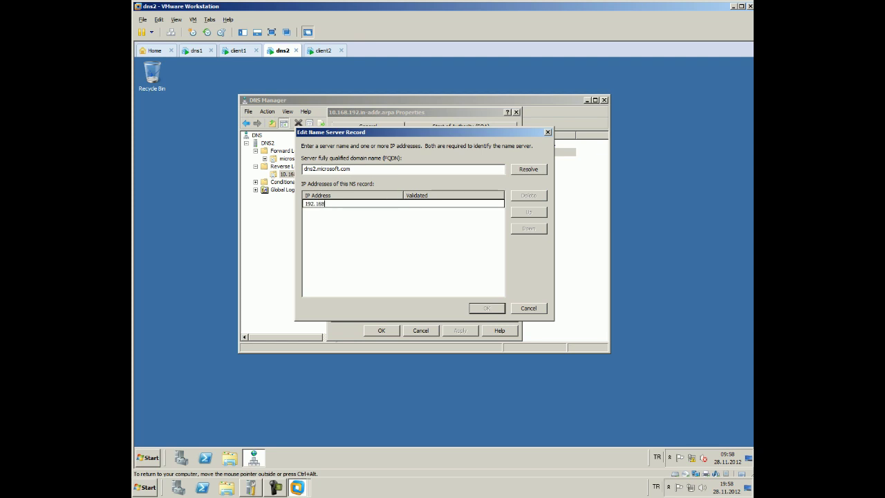
text(.1.0.1)
click(366, 232)
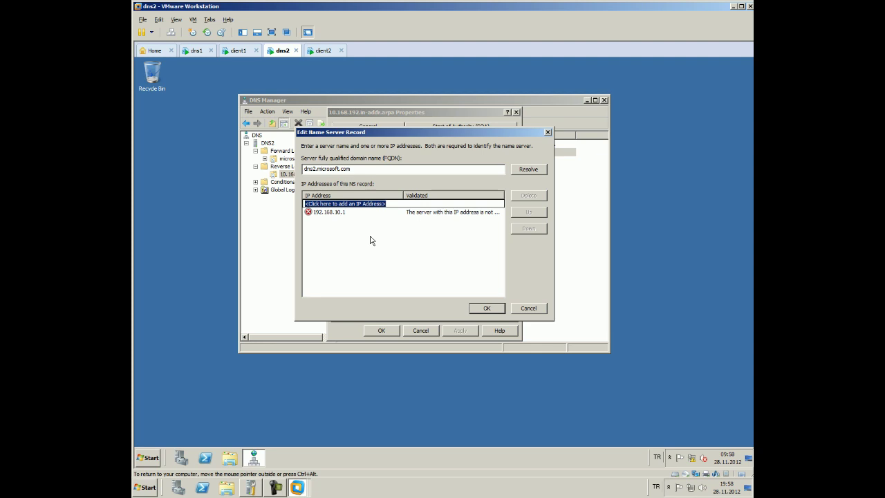
click(357, 212)
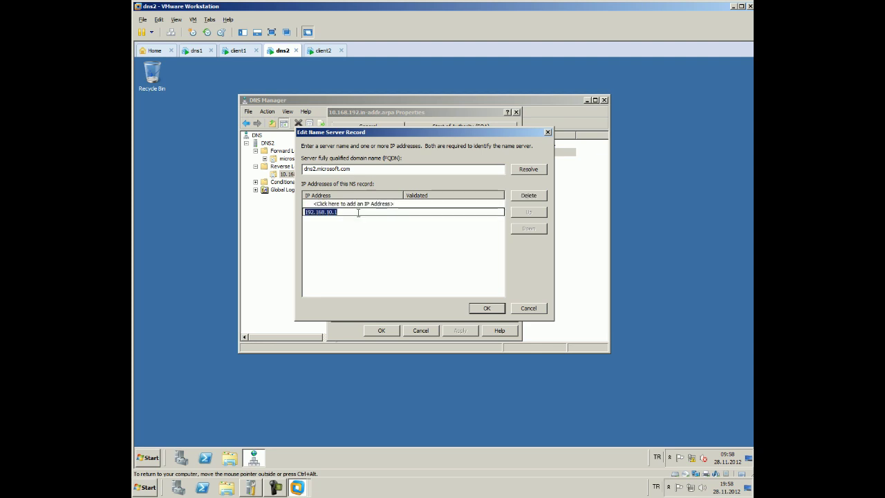
click(358, 212)
key(Return)
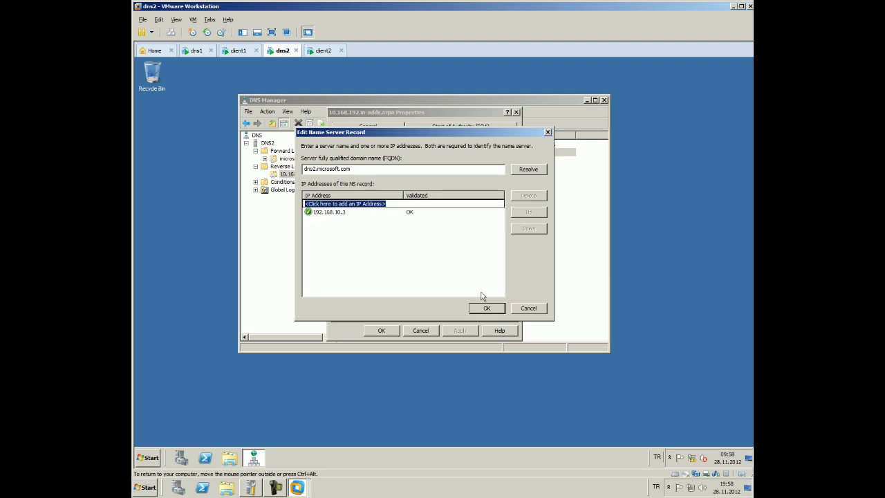
click(487, 309)
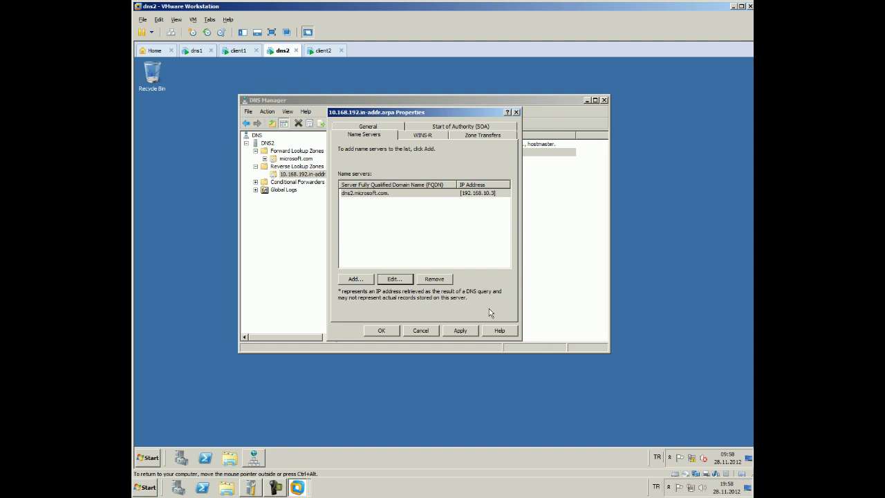
click(384, 330)
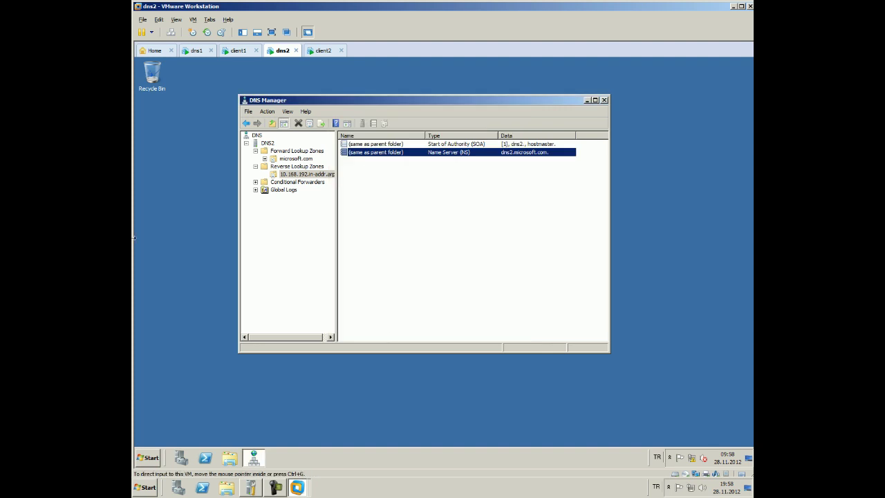
On dns1, start a New Zone wizard for a primary IPv4 reverse lookup zone
click(197, 52)
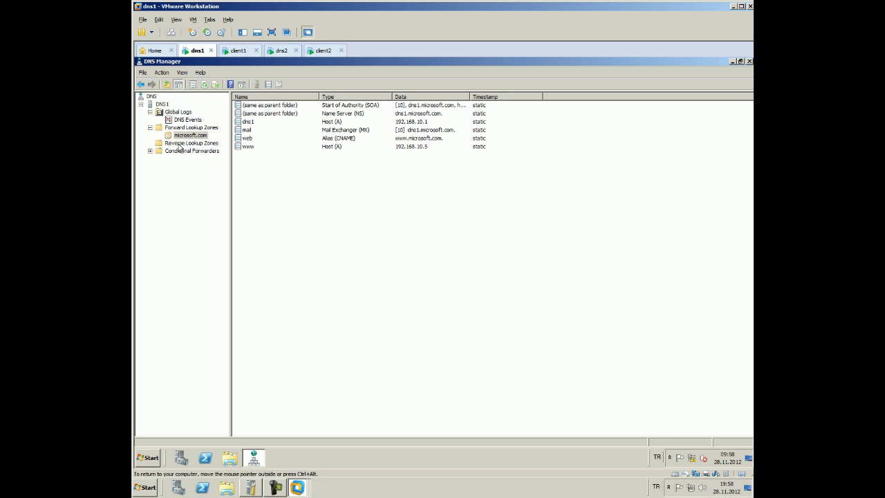
click(182, 143)
right_click(183, 144)
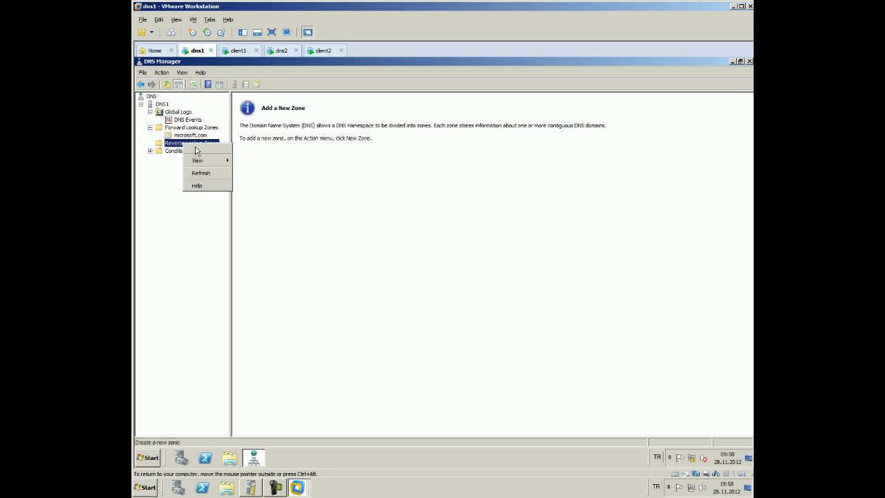
click(197, 150)
click(317, 238)
click(312, 239)
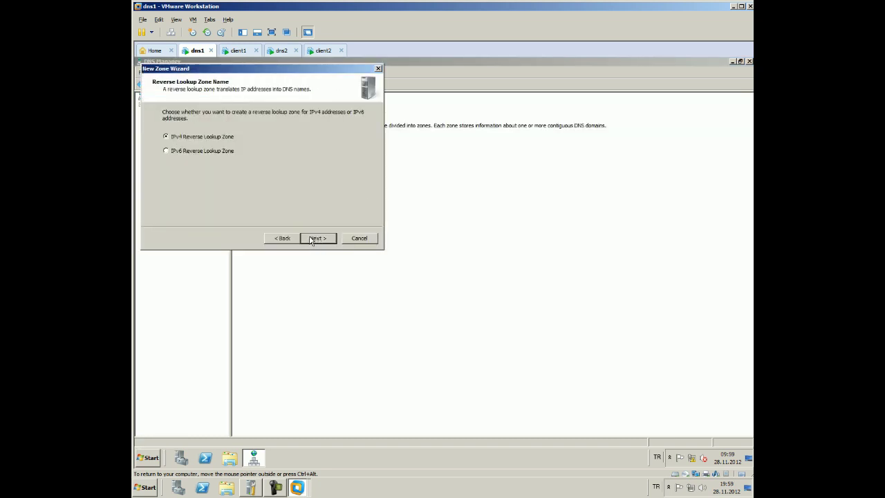
click(311, 239)
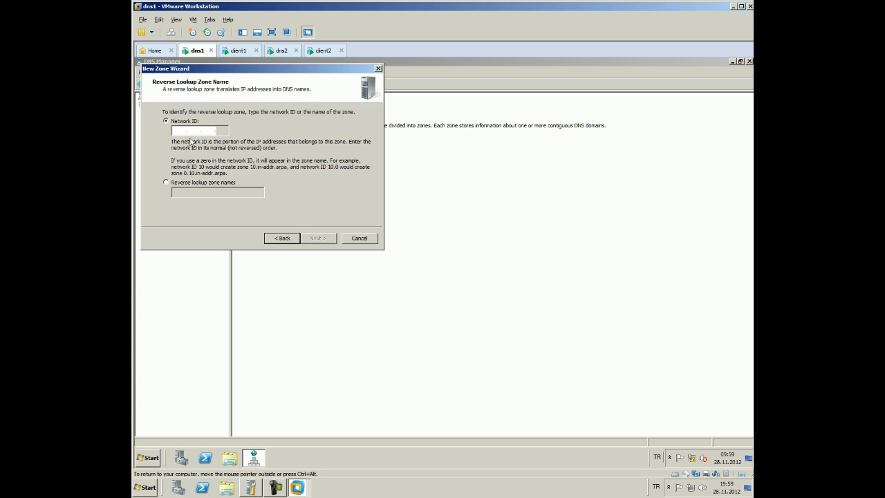
Enter network ID 192.168.10 and finish with a new zone file and no dynamic updates
click(182, 132)
text(192.168.)
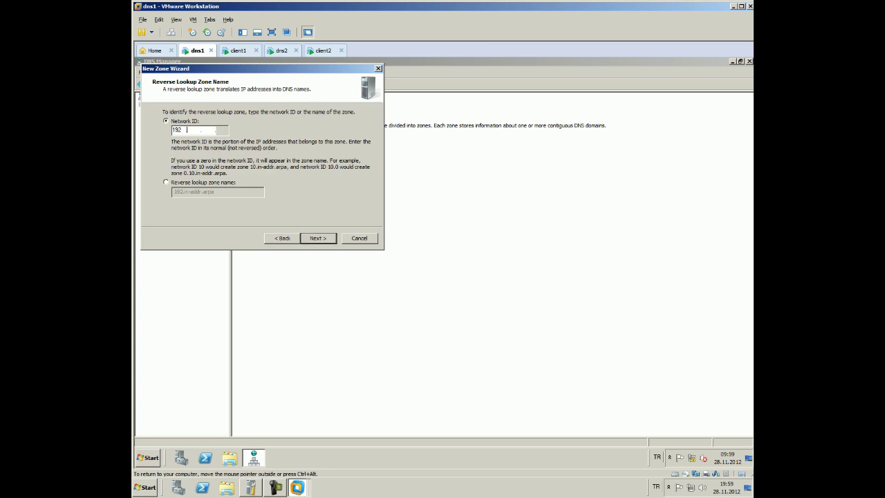
text(10)
click(318, 238)
click(317, 239)
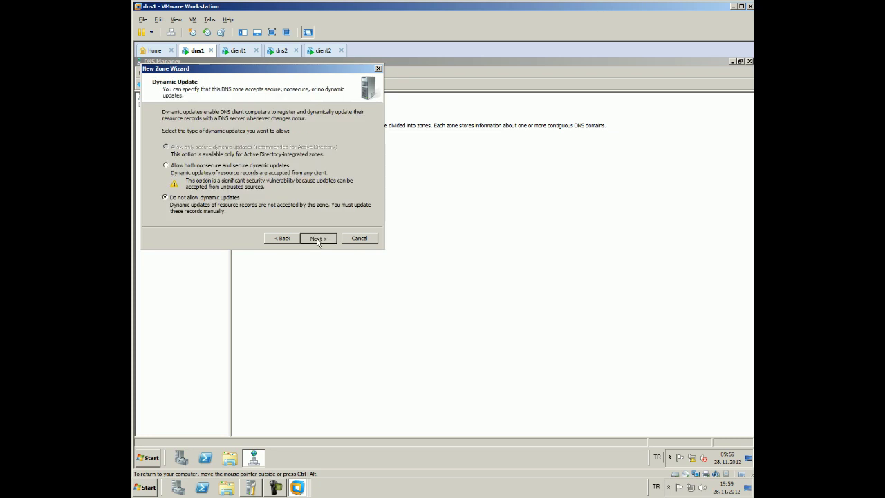
click(317, 239)
click(317, 239)
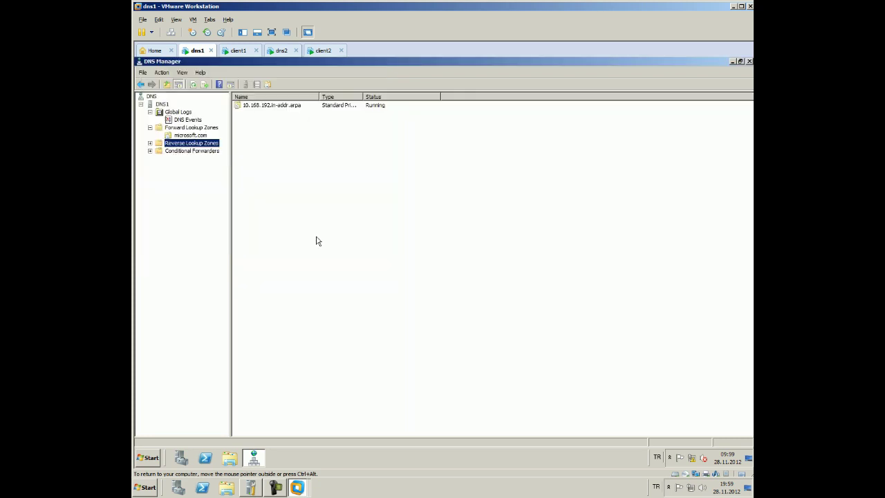
Open the name server properties of the new 10.168.192.in-addr.arpa zone
double_click(183, 143)
click(187, 151)
double_click(276, 113)
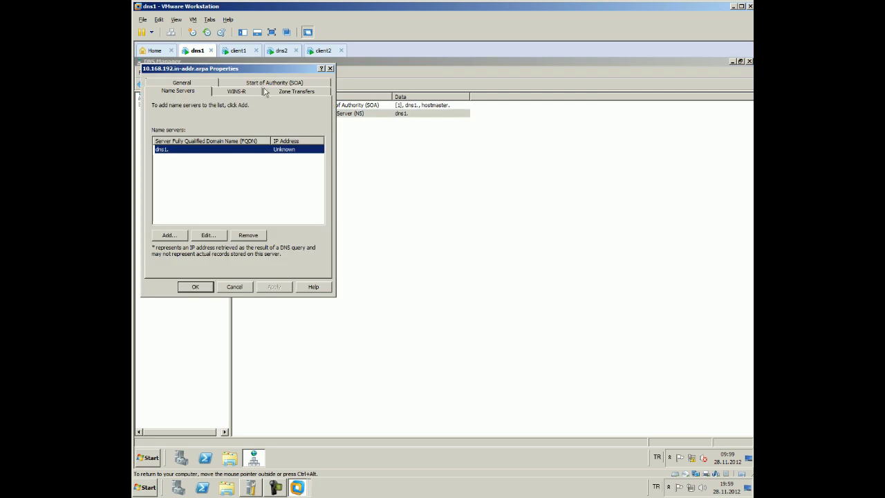
Edit the dns1. name server to read dns1.microsft.com and enter IP address 192.168.10.1
click(171, 235)
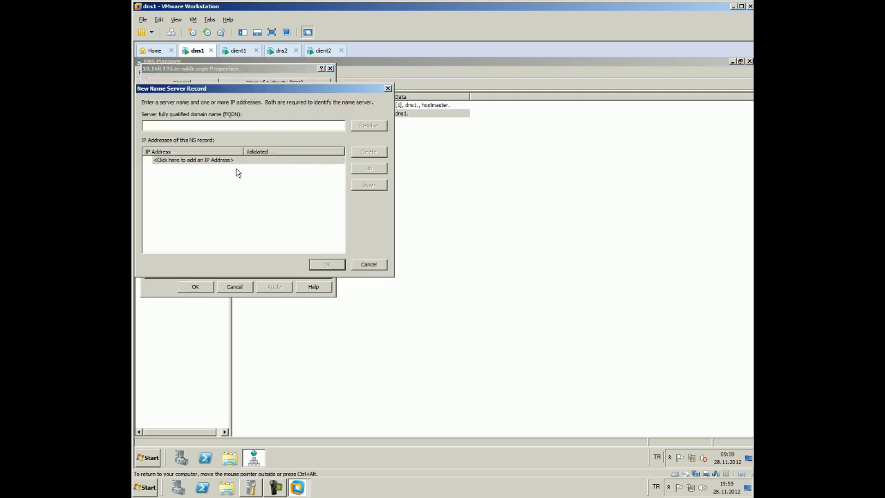
key(Escape)
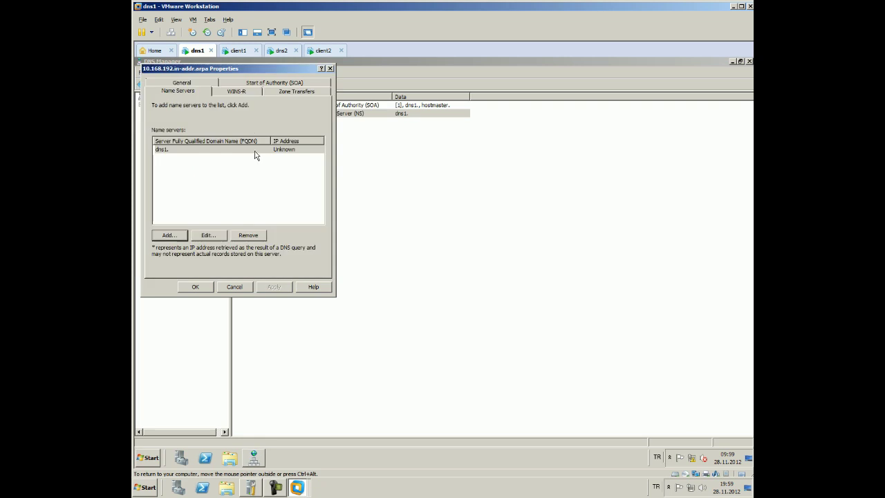
click(255, 150)
click(215, 236)
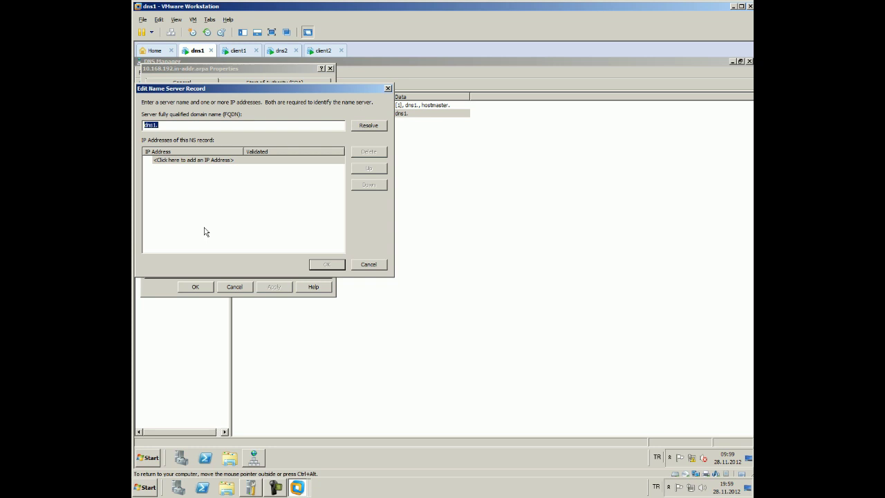
click(195, 127)
text(microsoft)
key(BackSpace)
key(BackSpace)
key(BackSpace)
key(BackSpace)
key(BackSpace)
key(BackSpace)
text(rosoft.com)
click(216, 160)
text(192)
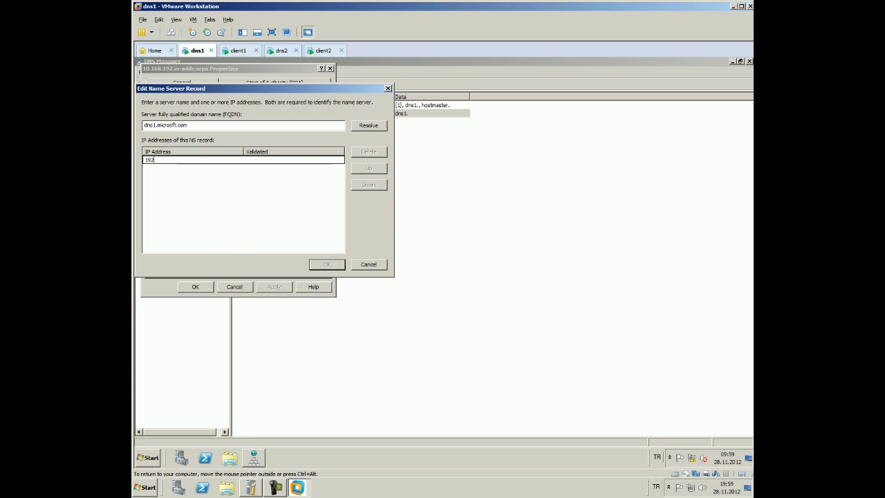
text(.168.10.1)
On dns2, delete the 10.168.192.in-addr.arpa reverse lookup zone
click(281, 51)
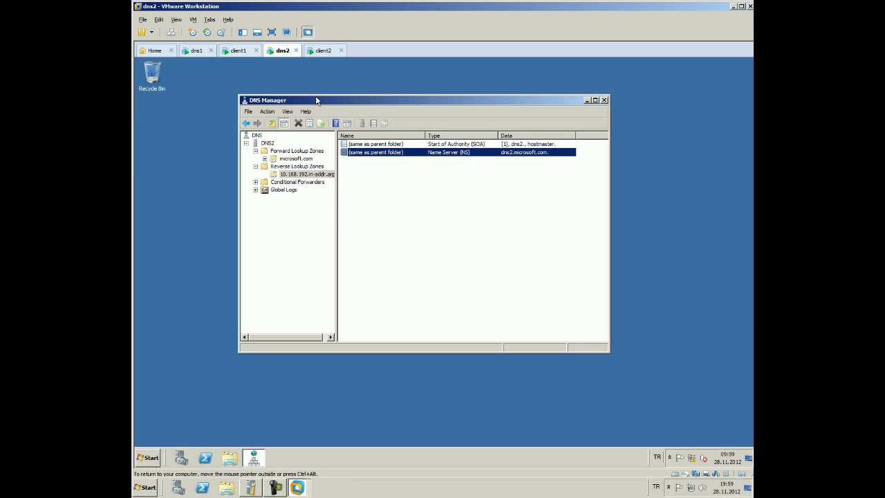
click(289, 174)
right_click(288, 174)
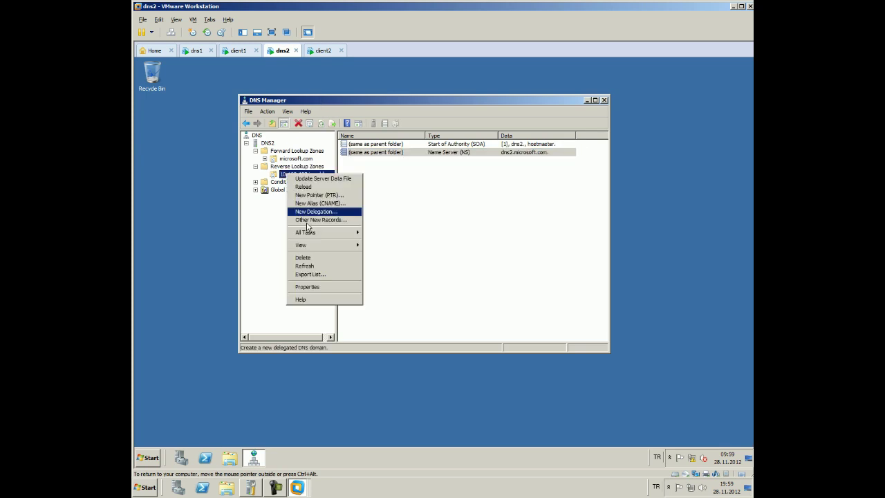
click(324, 258)
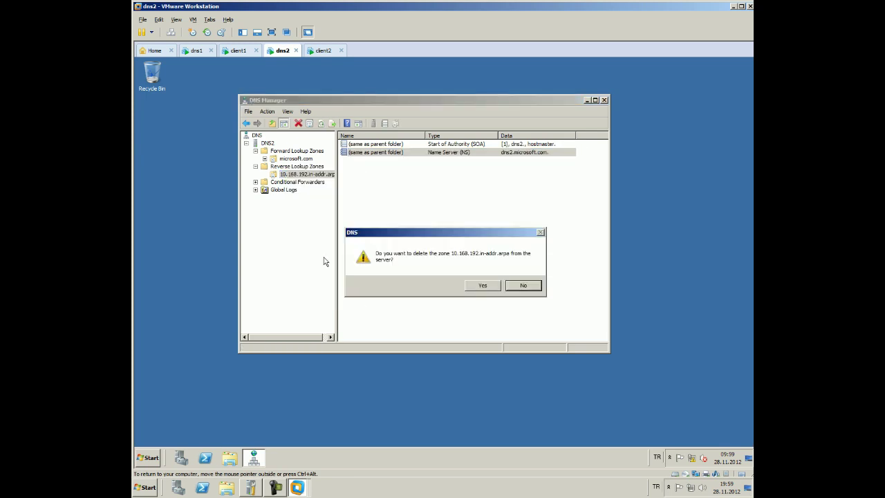
click(484, 284)
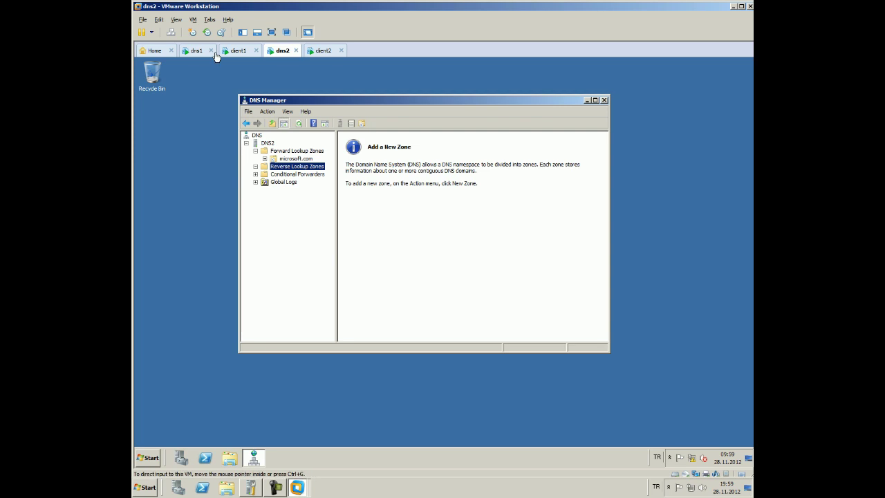
Back on dns1, validate 192.168.10.1 and confirm the edited name server record
click(216, 55)
key(Return)
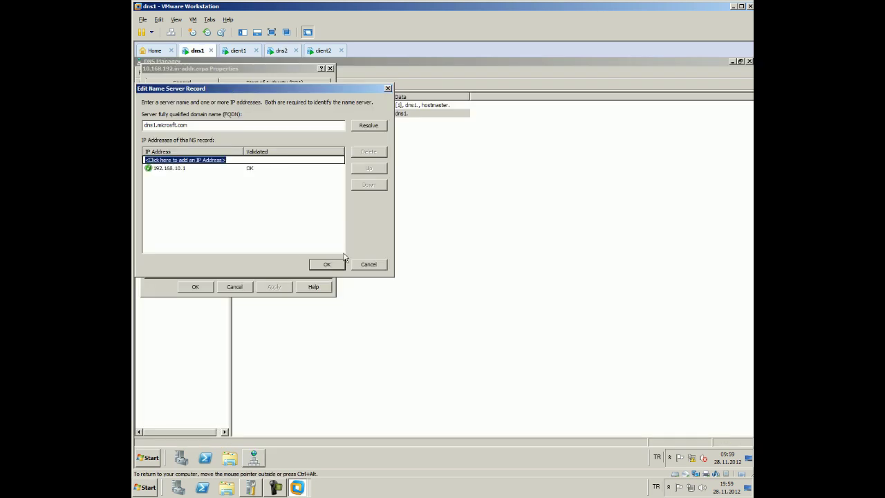
click(339, 263)
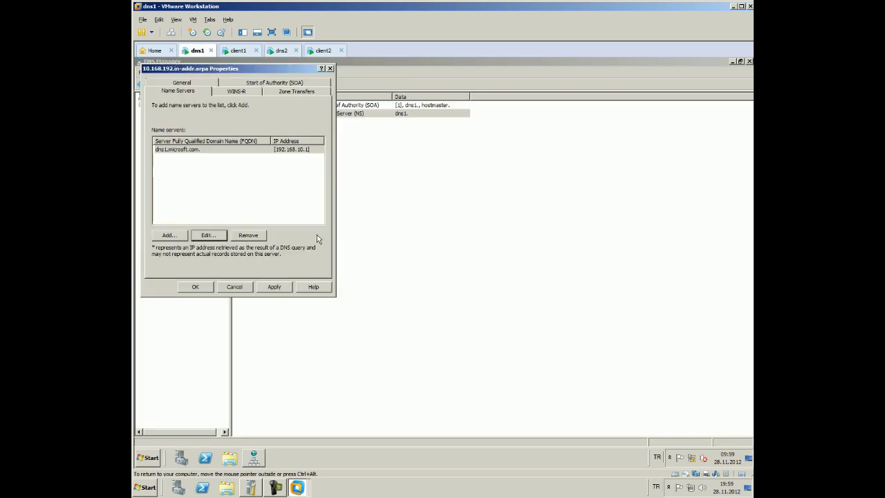
Apply and close the zone properties, then start a new pointer record for 192.168.10.1
click(274, 286)
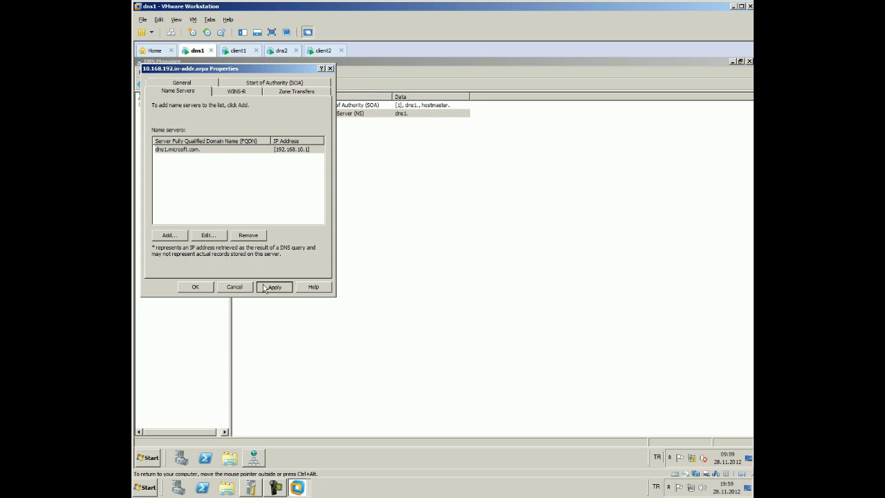
click(195, 287)
right_click(293, 209)
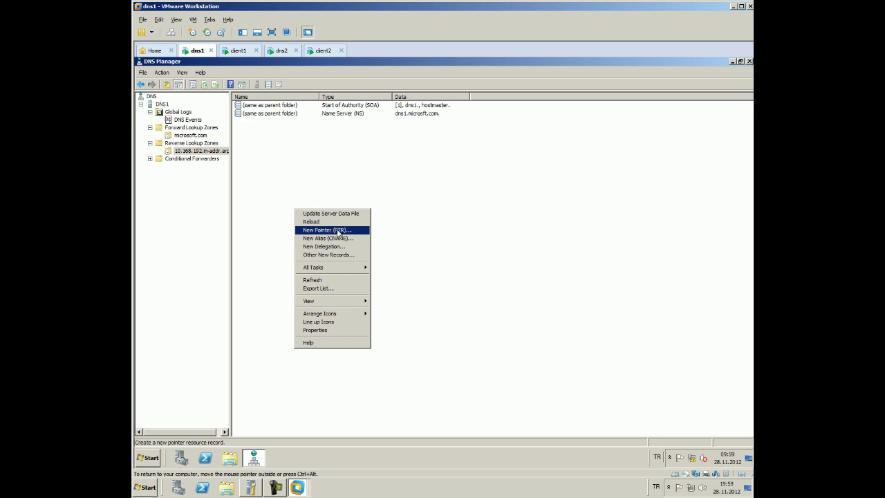
click(331, 231)
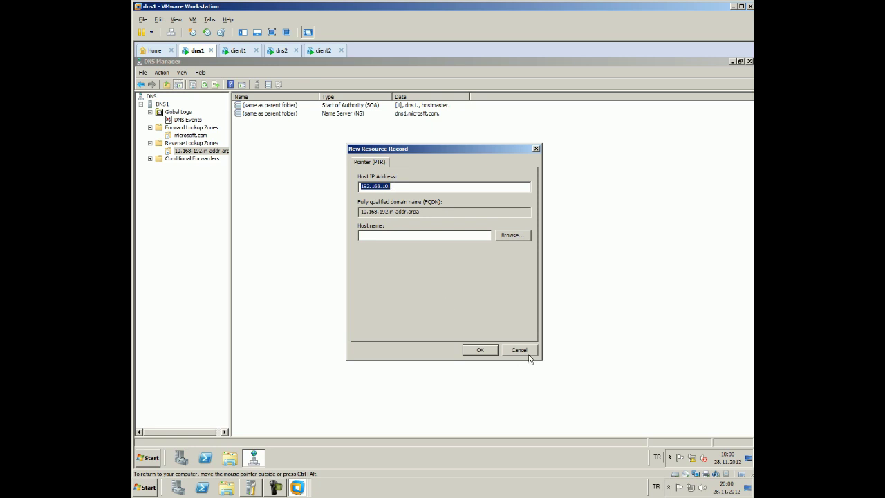
click(451, 187)
text(1)
click(442, 238)
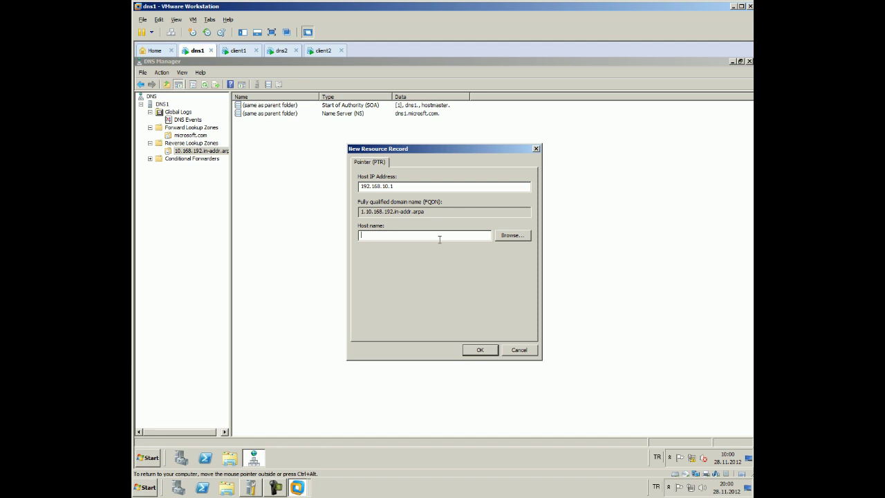
Browse DNS1 > Forward Lookup Zones > microsoft.com to pick host dns1, then save the record
click(513, 236)
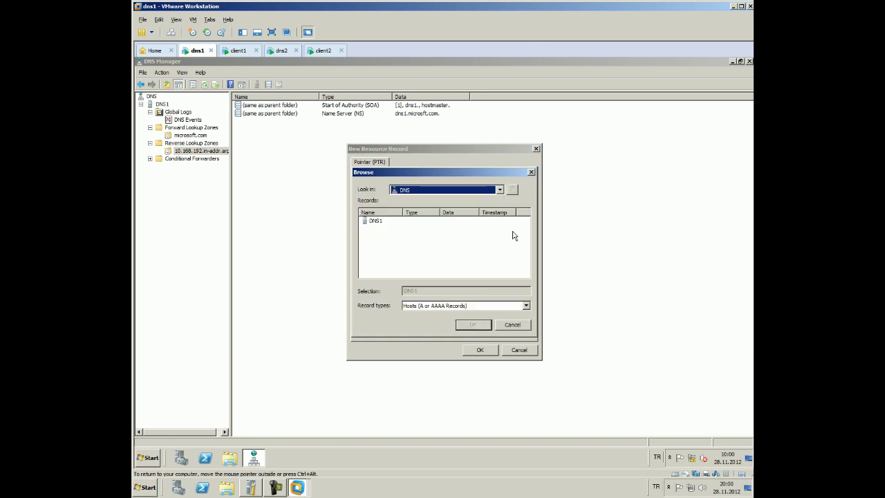
double_click(376, 221)
double_click(379, 221)
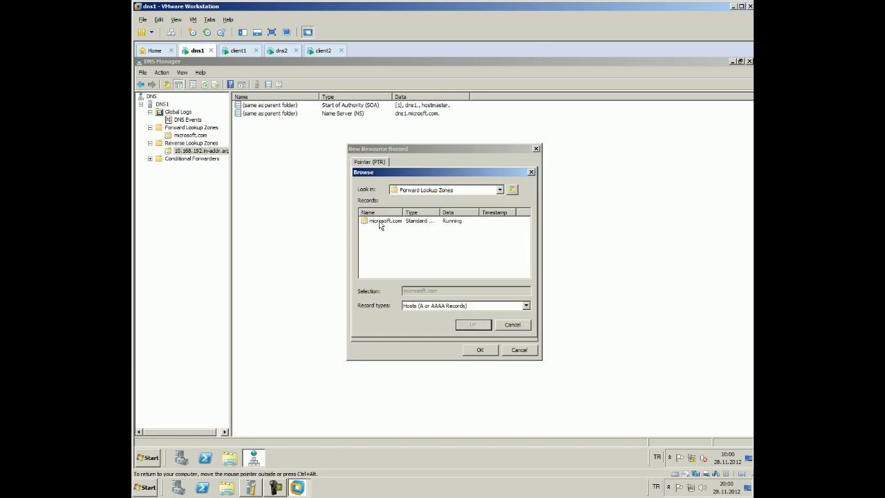
double_click(379, 222)
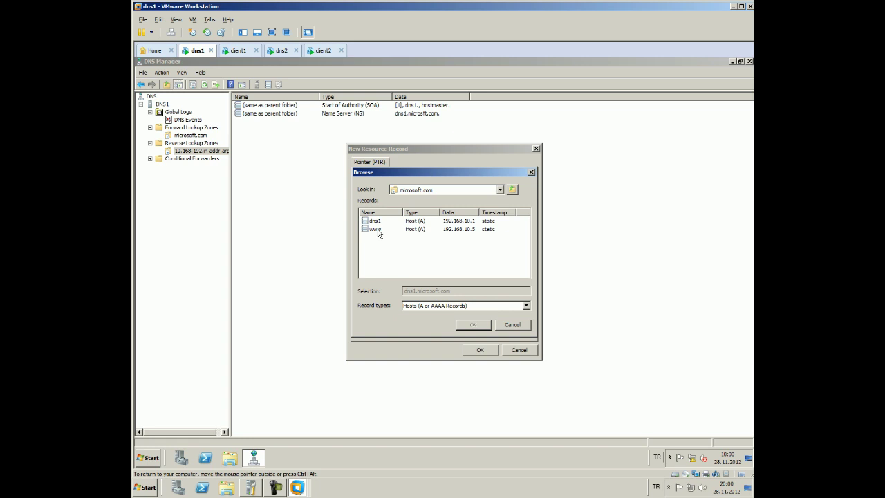
click(374, 221)
click(472, 324)
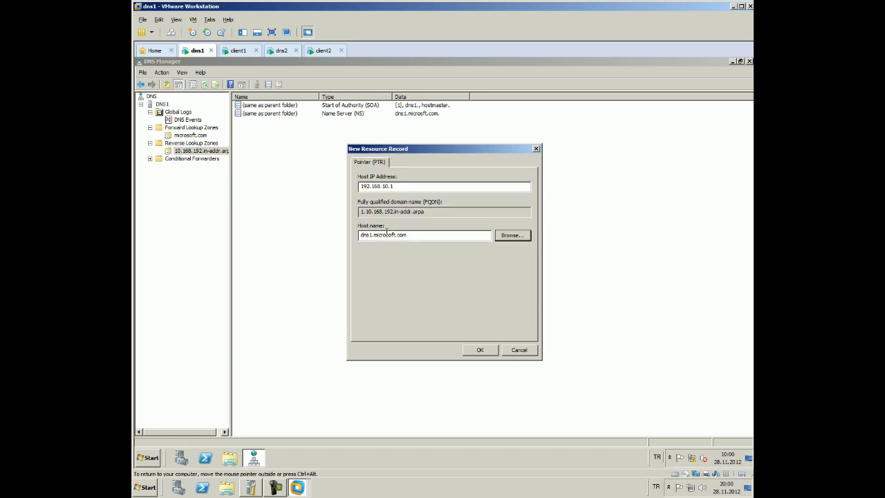
click(480, 350)
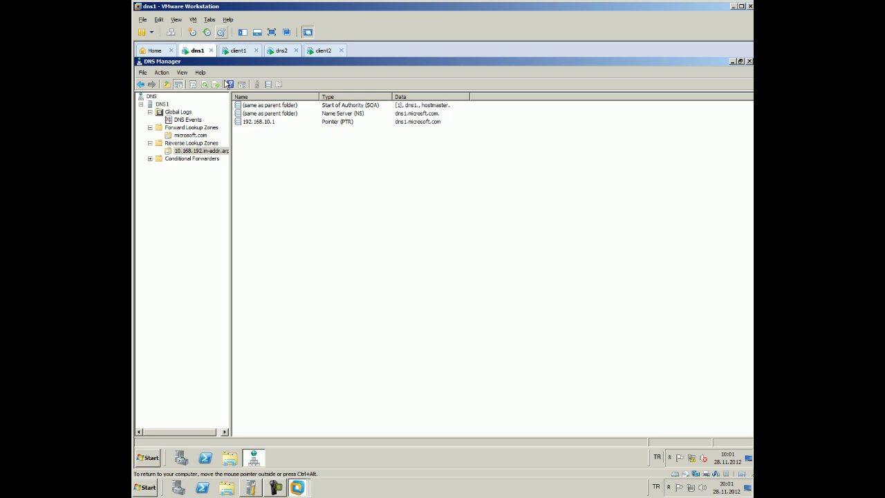
Switch to the client1 virtual machine
click(242, 52)
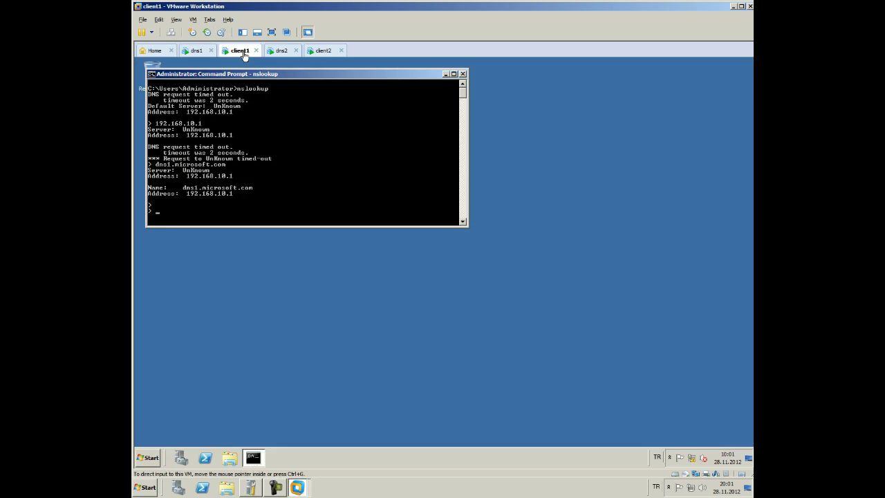
Repeat the dns1.microsoft.com lookup, then exit nslookup and close Command Prompt
key(Up)
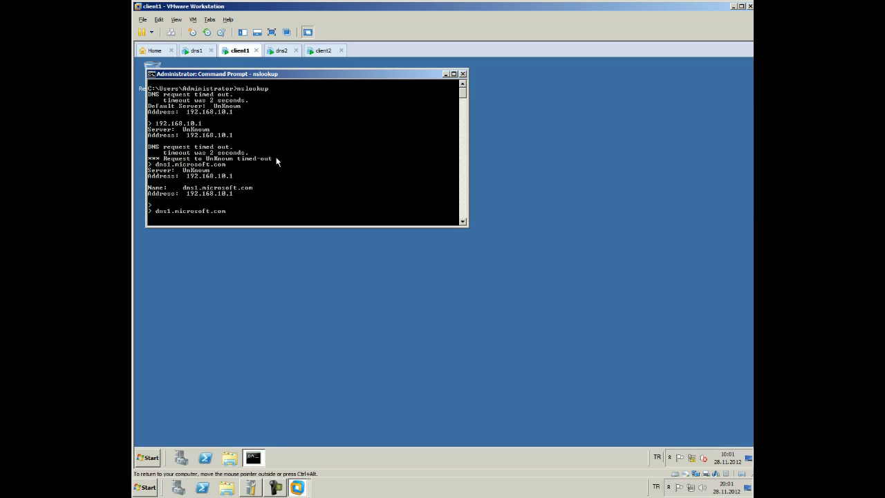
key(Return)
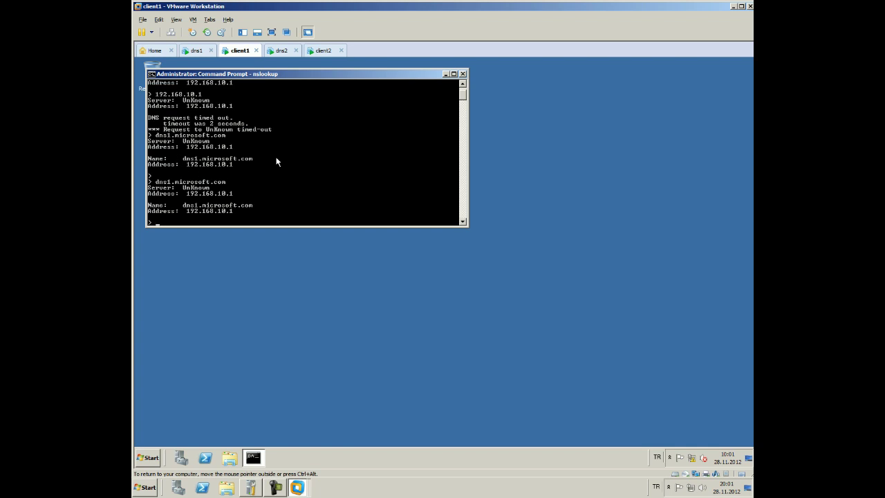
text(exit)
key(Return)
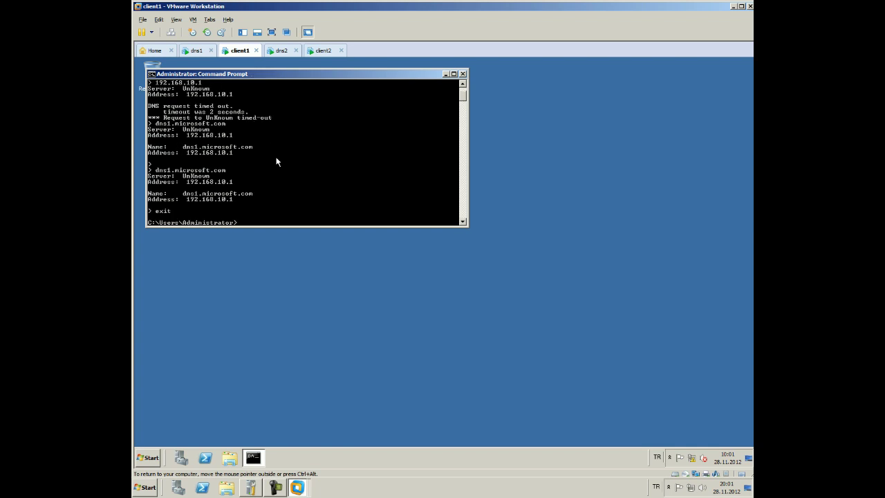
text(exit)
key(Return)
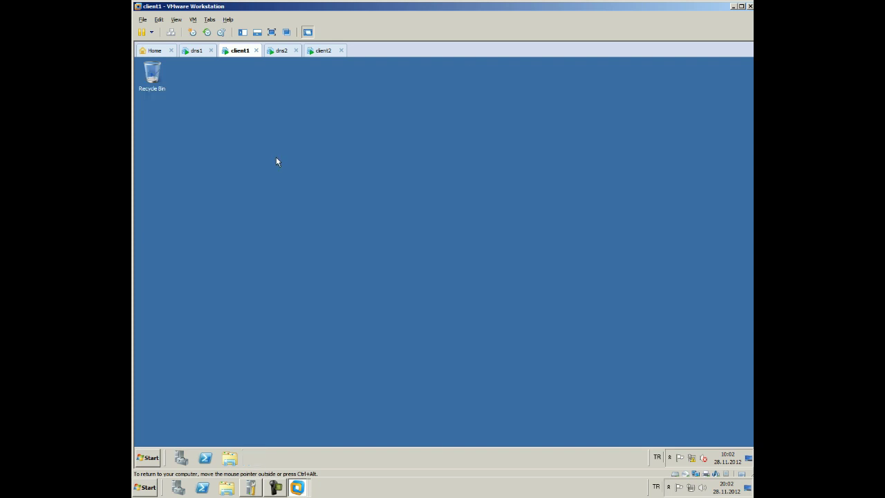
key(super)
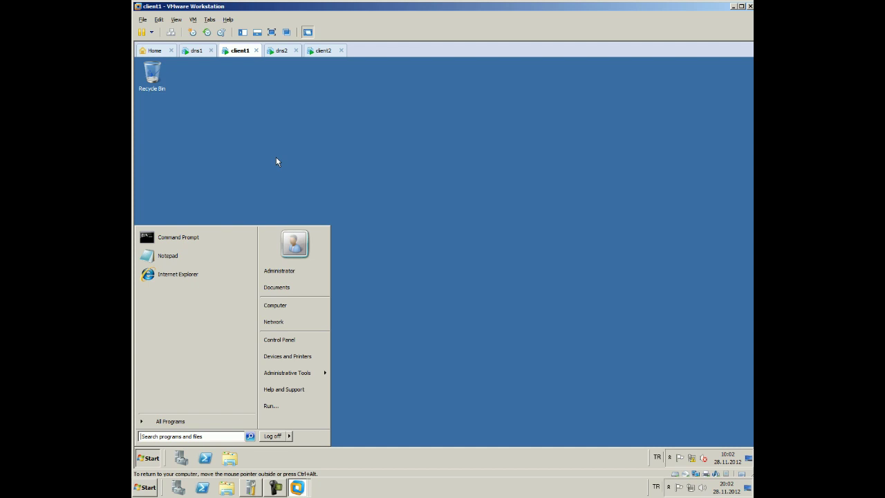
Launch cmd, run nslookup and query dns1.microsoft.com, then erase the stray typed text
text(cmd)
key(Return)
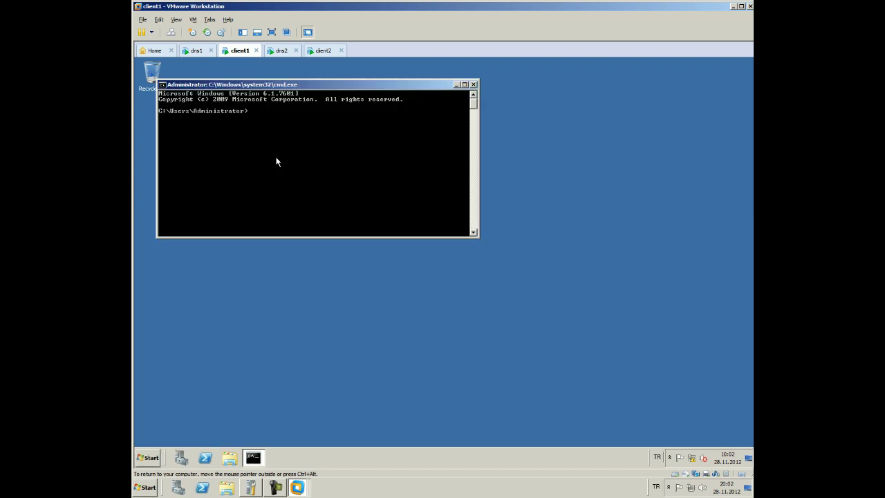
text(nslookup)
key(Return)
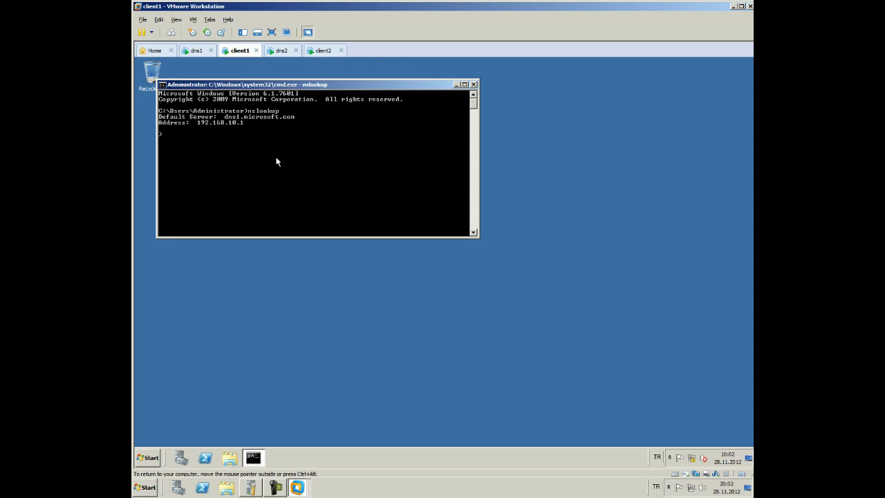
text(dns1.microsoft.com)
key(Return)
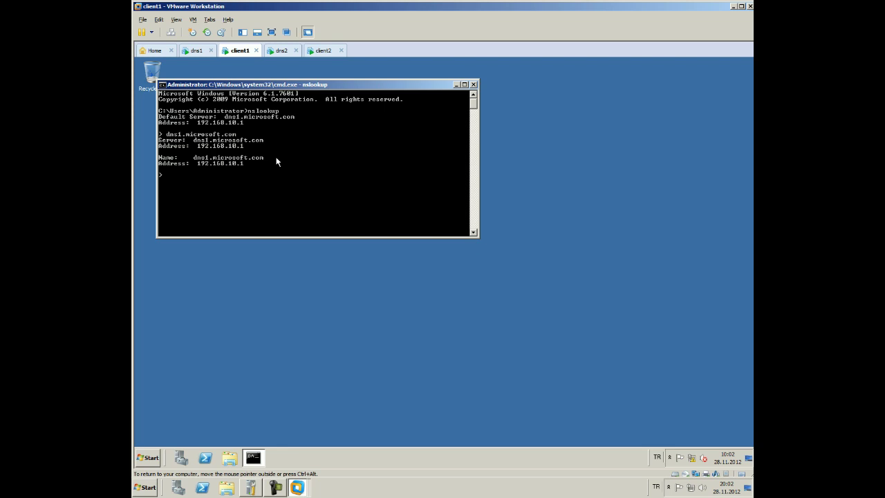
text(nessage "naber la)
key(BackSpace)
key(BackSpace)
key(BackSpace)
key(BackSpace)
key(BackSpace)
key(BackSpace)
key(BackSpace)
key(BackSpace)
key(BackSpace)
key(BackSpace)
key(BackSpace)
key(BackSpace)
key(BackSpace)
key(BackSpace)
key(BackSpace)
key(BackSpace)
key(BackSpace)
key(BackSpace)
key(BackSpace)
key(BackSpace)
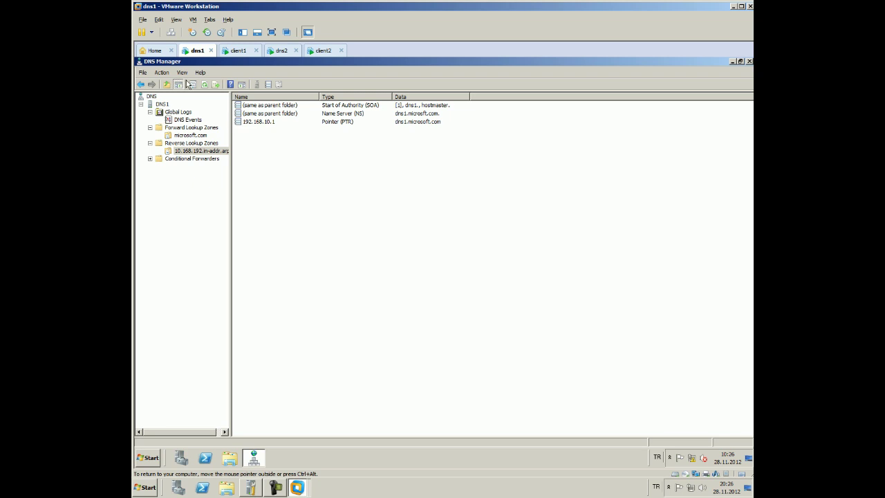
Select microsoft.com under Forward Lookup Zones and open its Properties
click(190, 136)
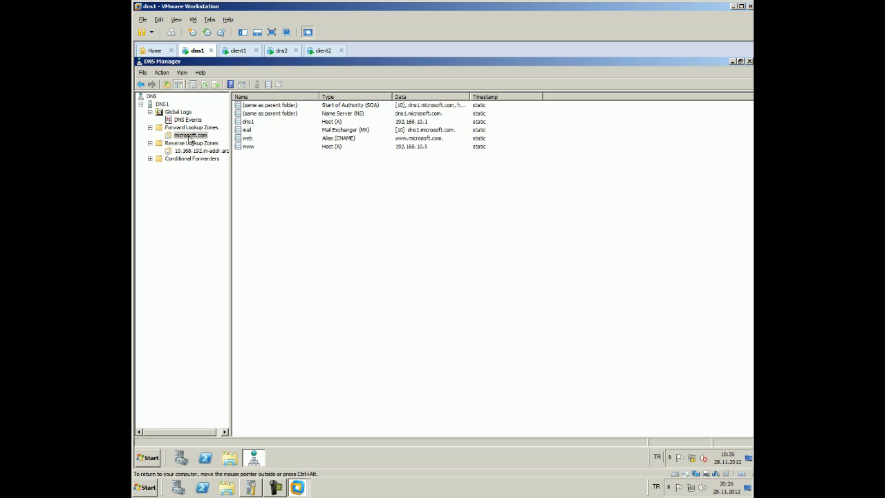
right_click(190, 136)
click(224, 268)
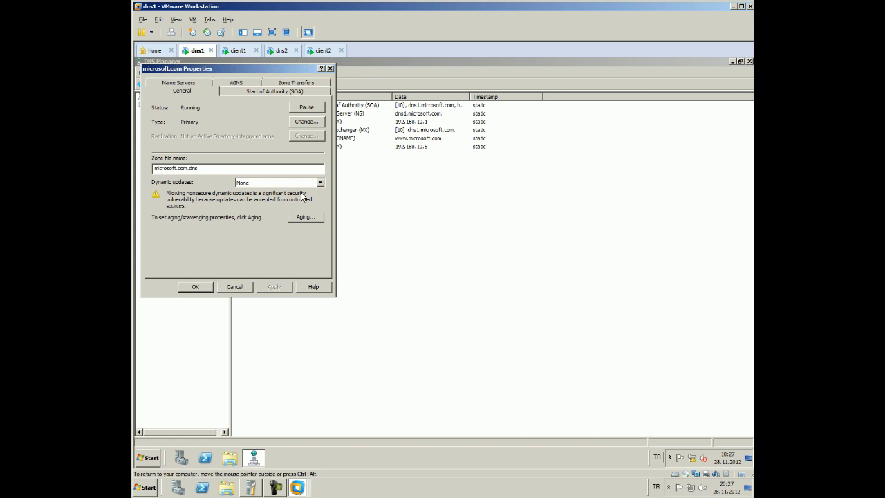
Set microsoft.com dynamic updates to Nonsecure and secure, apply, and open the Aging settings
key(alt+Down)
key(Down)
key(Return)
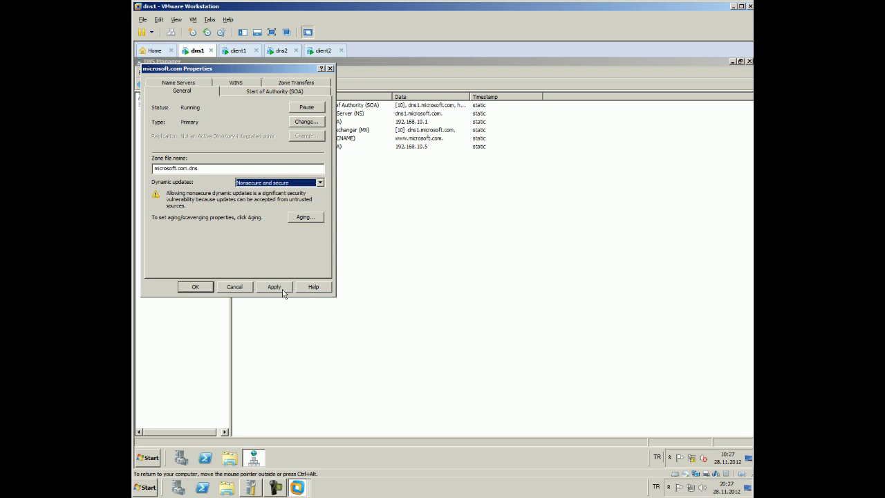
click(275, 287)
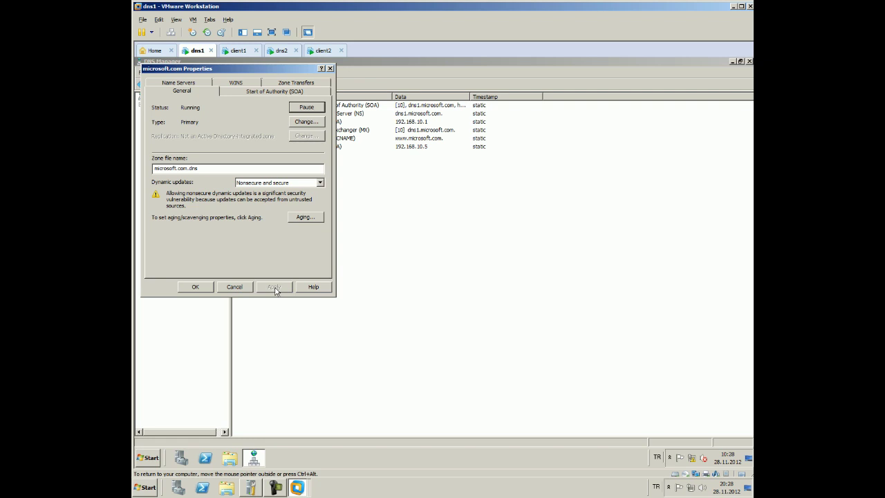
click(294, 218)
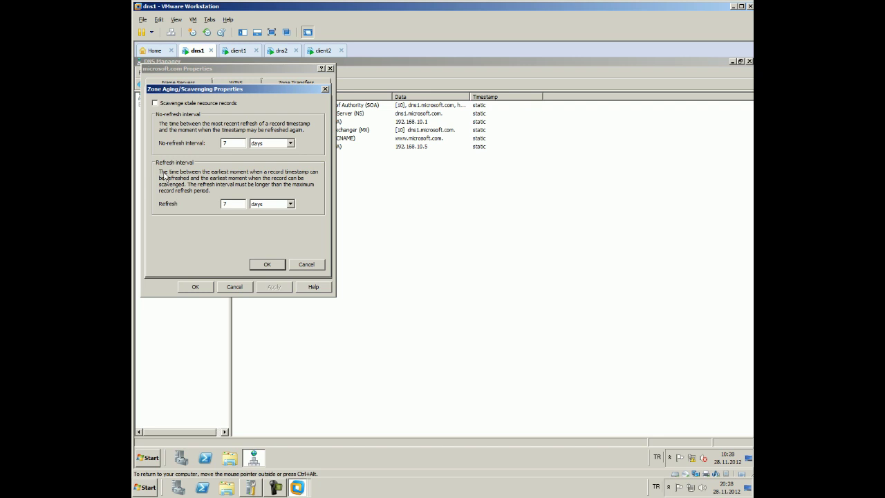
click(291, 143)
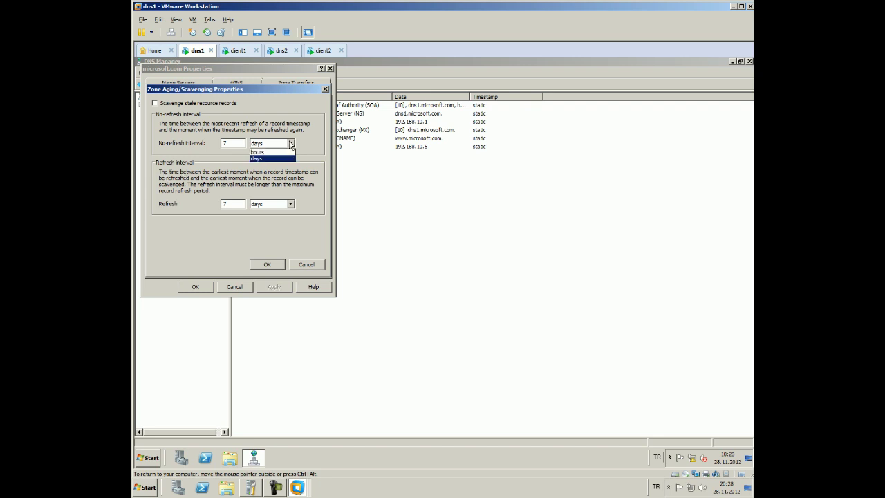
click(290, 143)
click(290, 204)
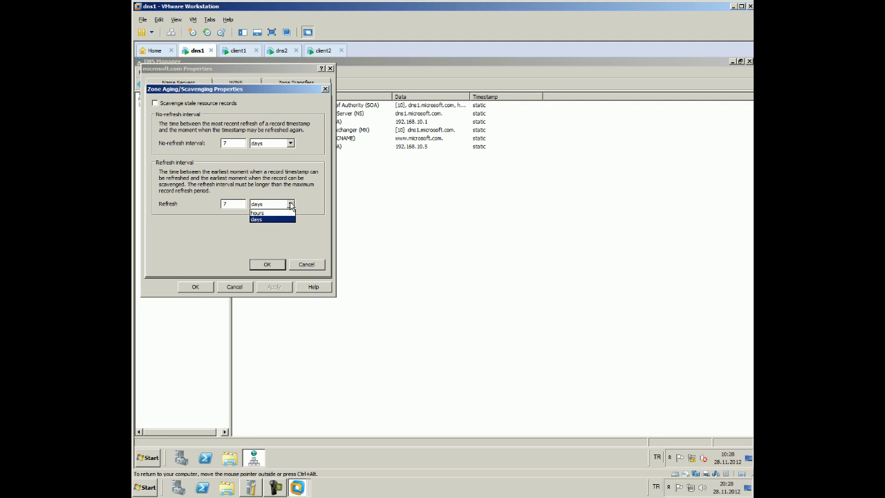
click(290, 204)
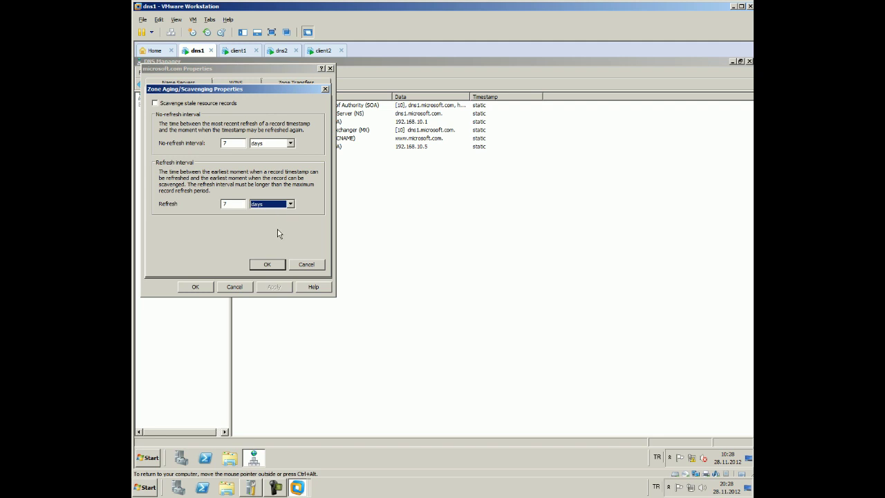
click(237, 205)
Confirm the Zone Aging/Scavenging Properties with OK
click(269, 266)
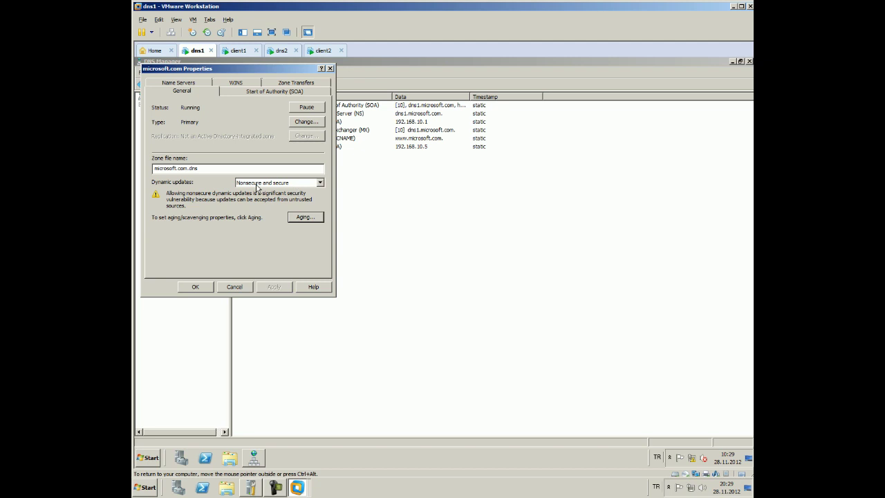
Inspect the SOA responsible person, then view the Name Servers list with dns1.microsoft.com
click(266, 93)
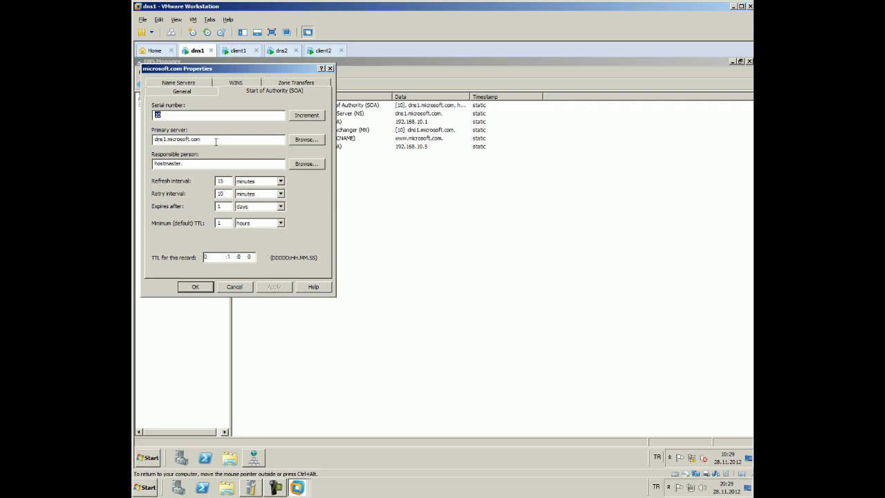
click(227, 164)
click(179, 82)
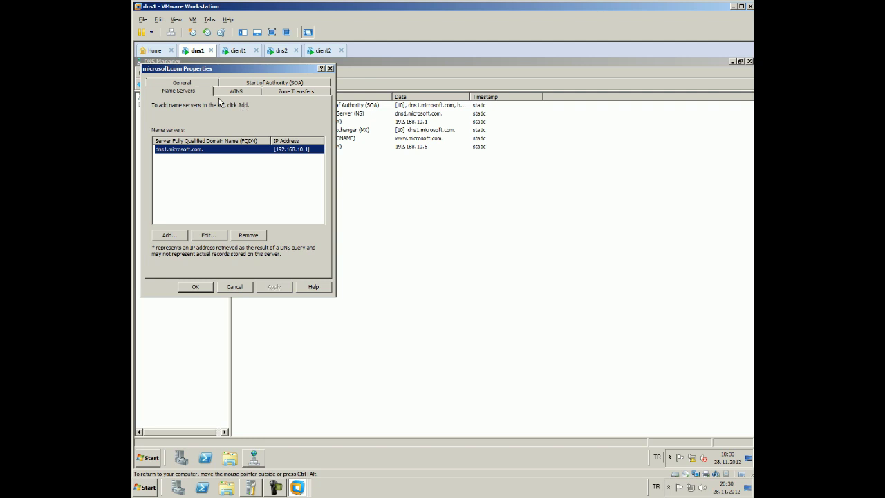
Confirm the microsoft.com zone properties on dns1 and move over to the client1 machine
click(207, 288)
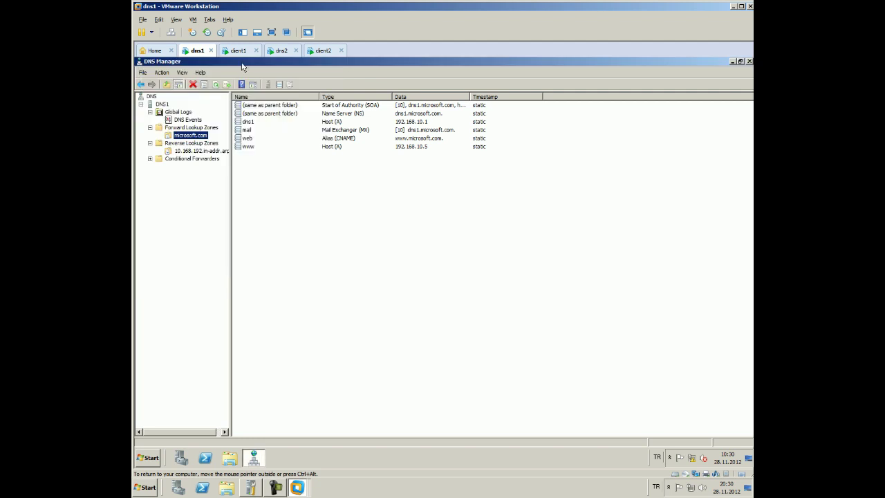
click(240, 54)
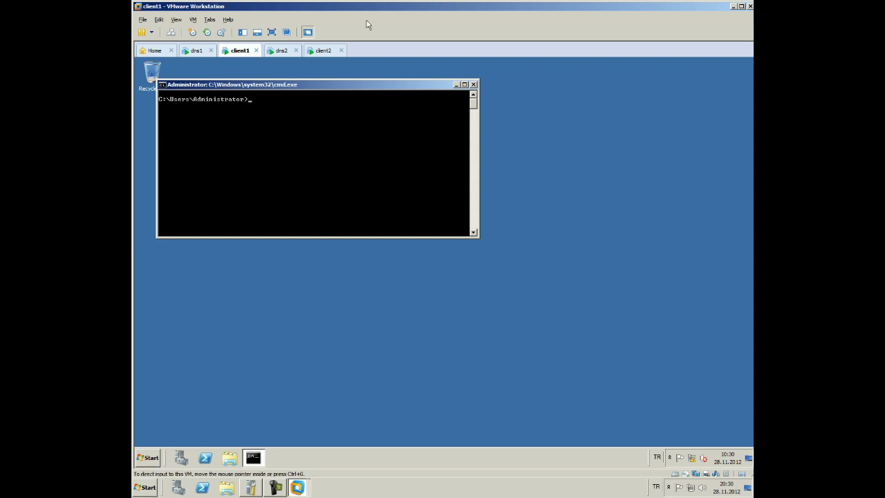
Check client1's Local Area Connection details: IPv4 192.168.10.2 with DNS server 192.168.10.1
click(473, 85)
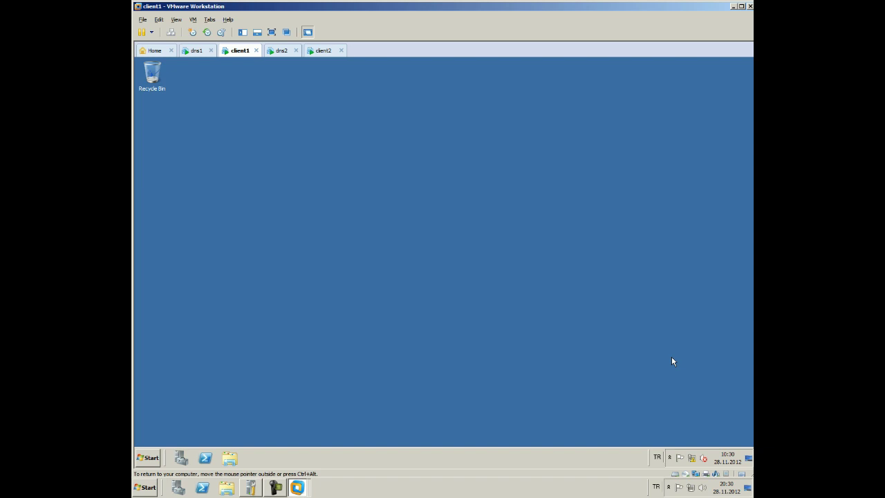
click(695, 456)
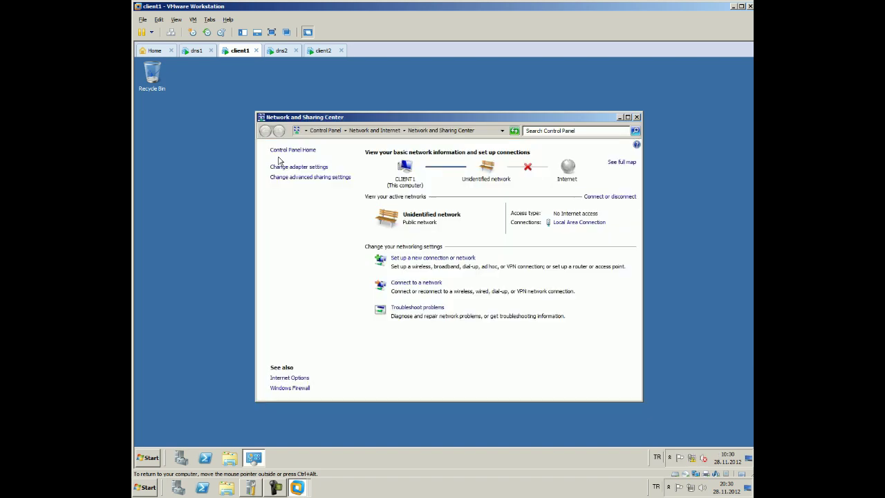
click(299, 167)
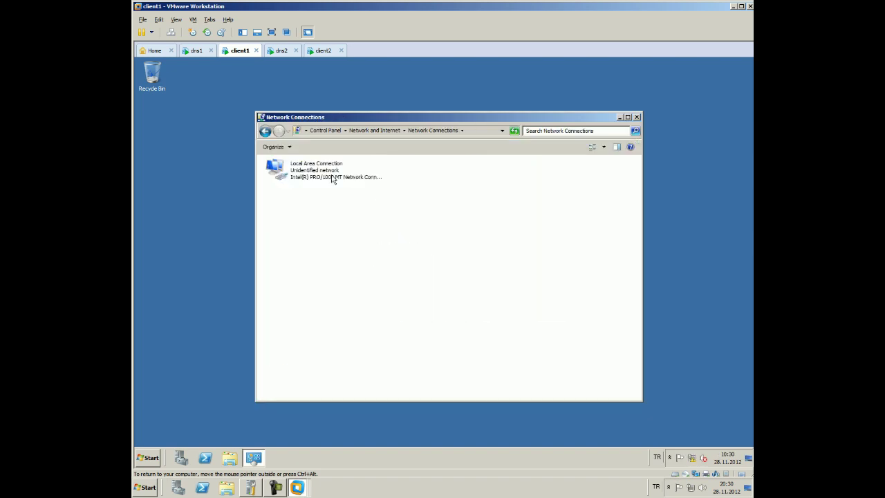
right_click(332, 177)
click(352, 189)
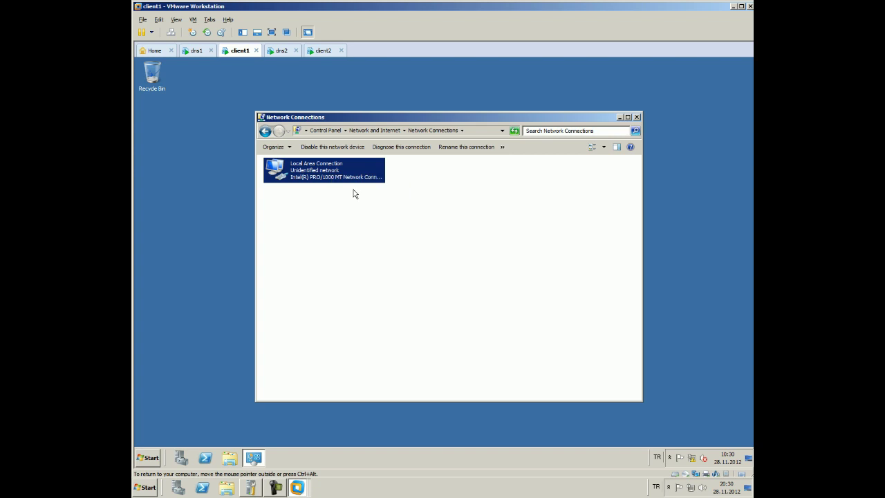
click(392, 251)
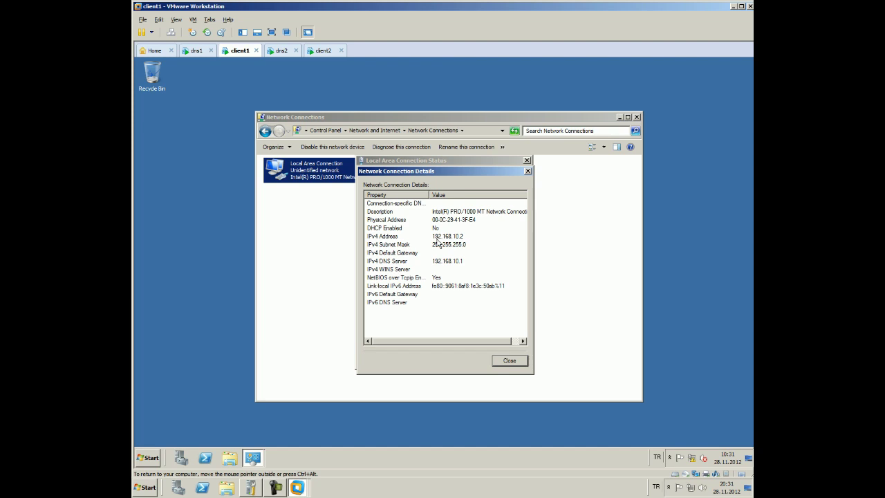
click(527, 171)
click(527, 160)
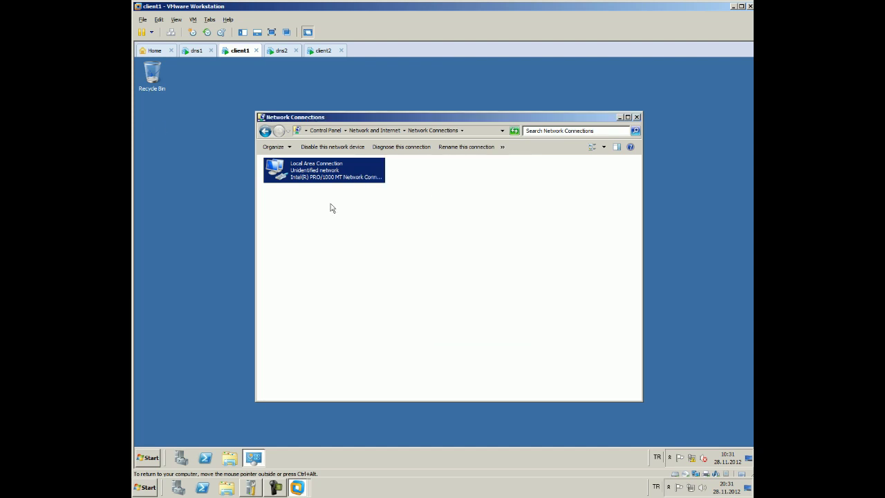
click(147, 457)
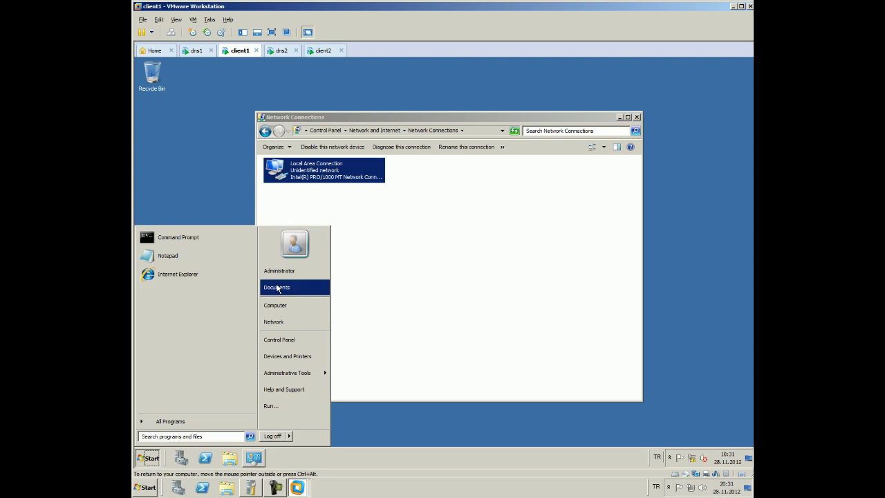
Open client1's Computer Name/Domain Changes dialog, showing client1 as a WORKGROUP member
right_click(283, 311)
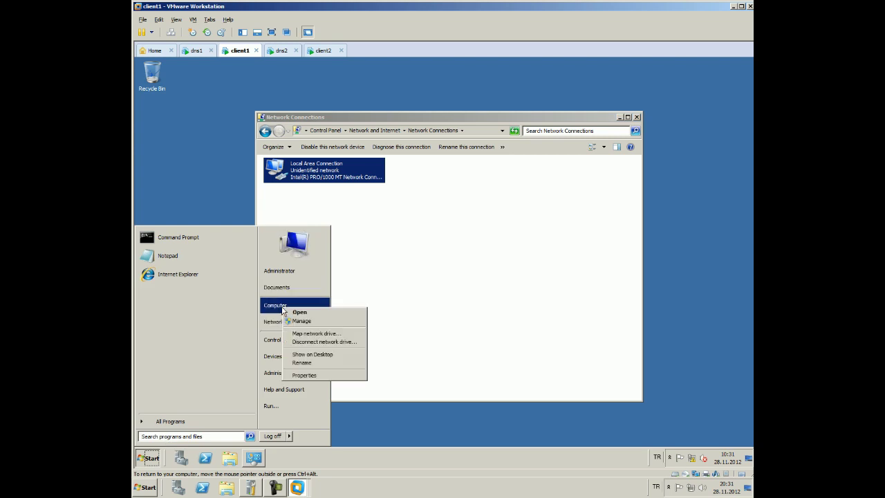
click(299, 376)
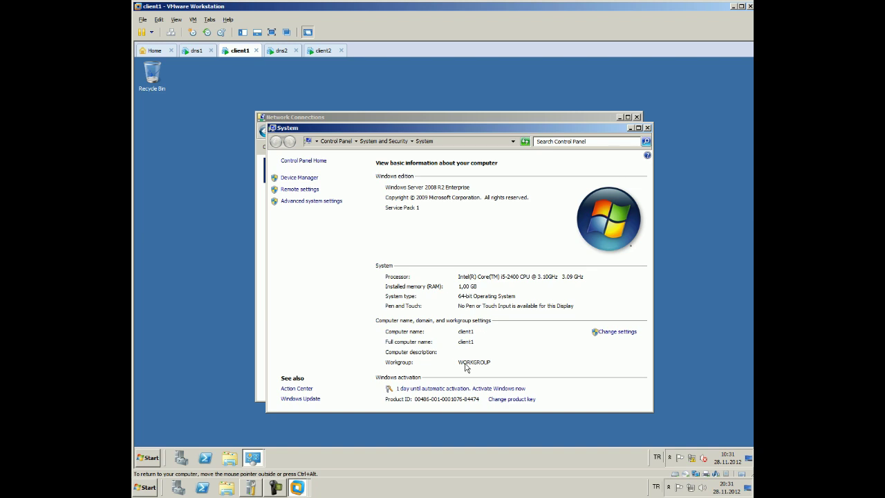
click(614, 332)
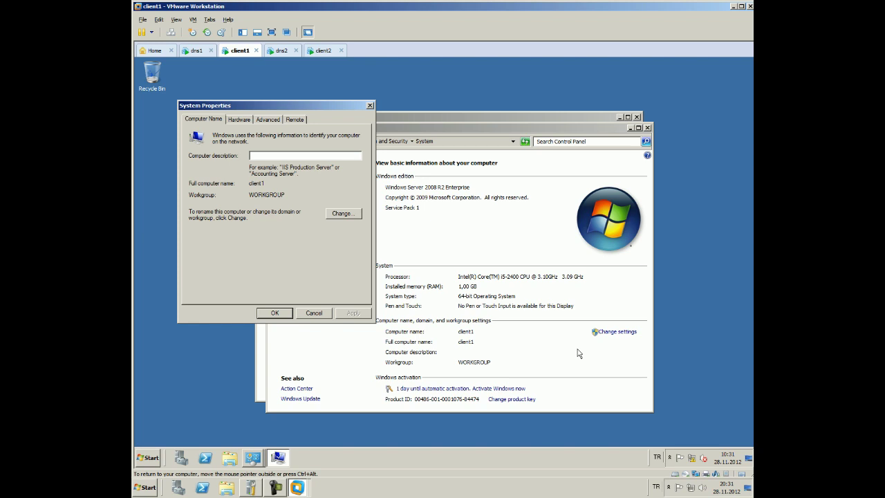
click(340, 214)
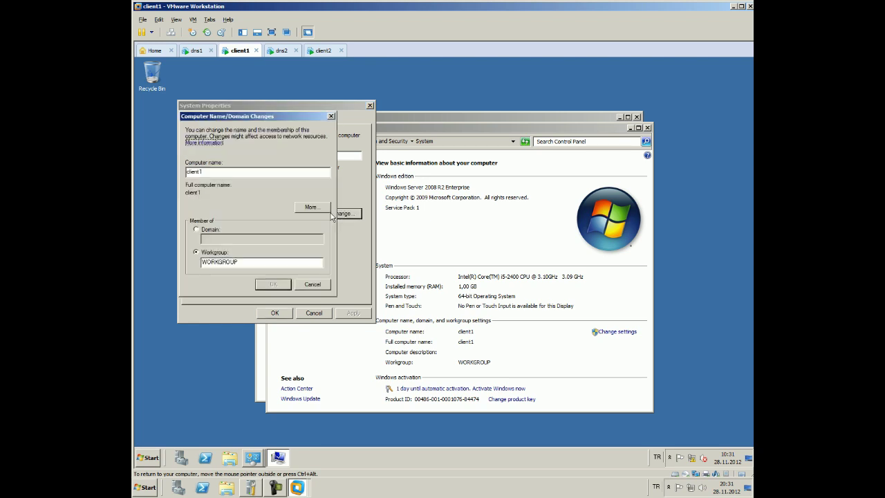
Enter microsoft.com as client1's primary DNS suffix
click(310, 209)
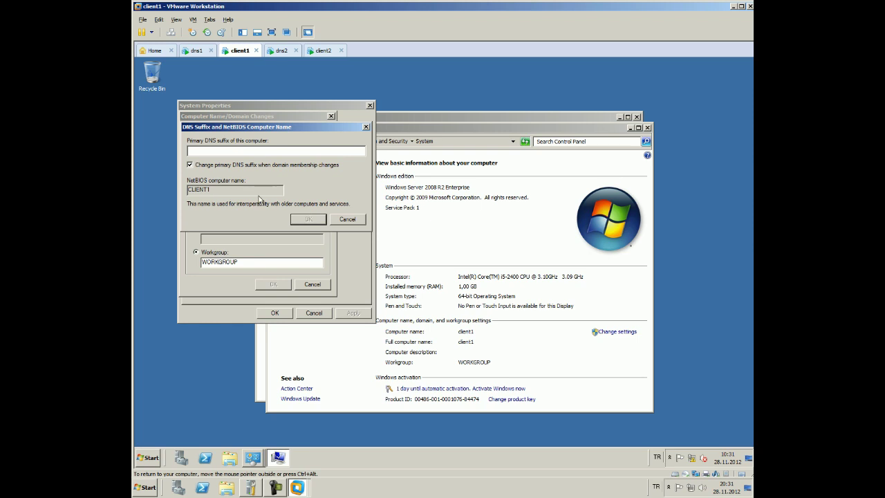
text(microsoft.coms)
key(BackSpace)
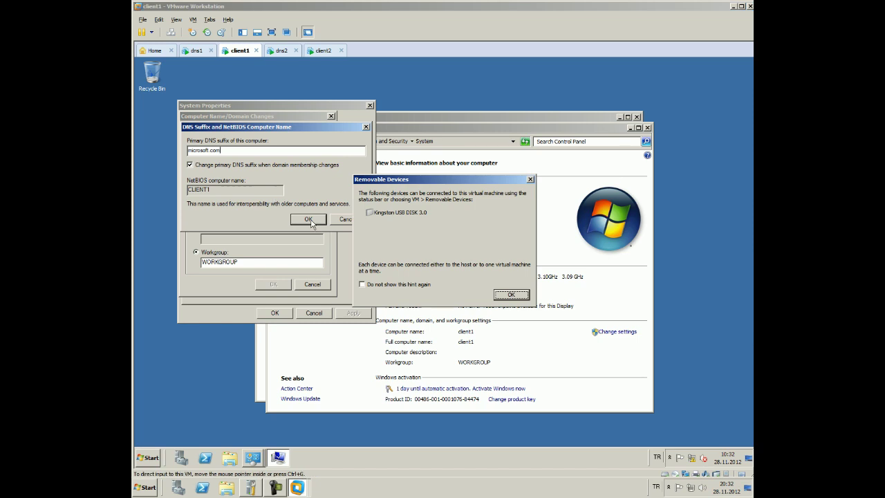
click(530, 179)
click(308, 218)
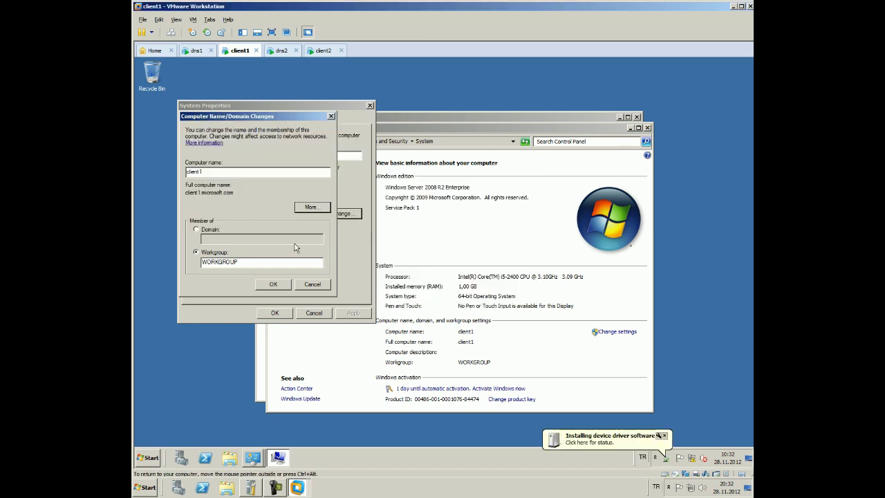
Apply the name change, acknowledge the restart notices, and minimize VMware to the host
click(275, 285)
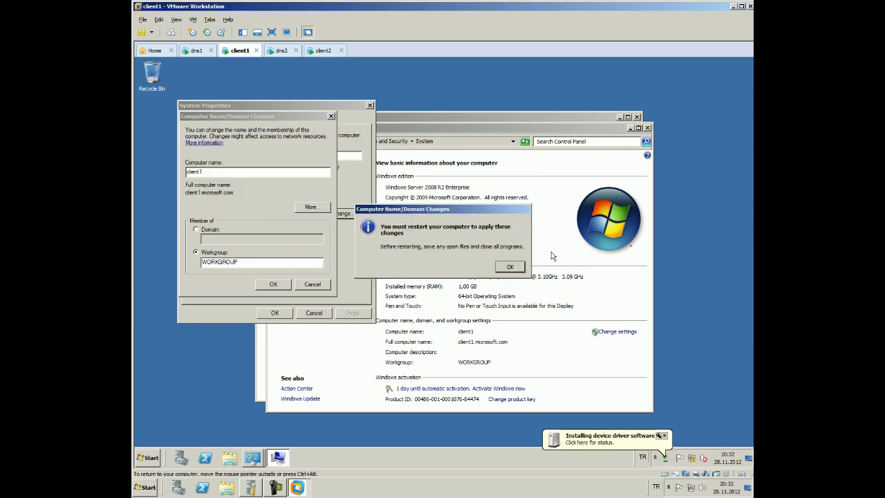
click(509, 267)
click(276, 311)
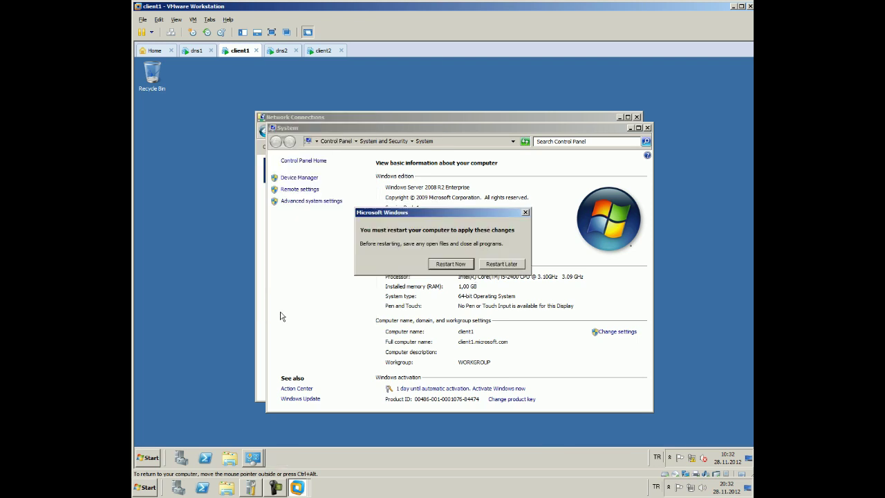
click(450, 264)
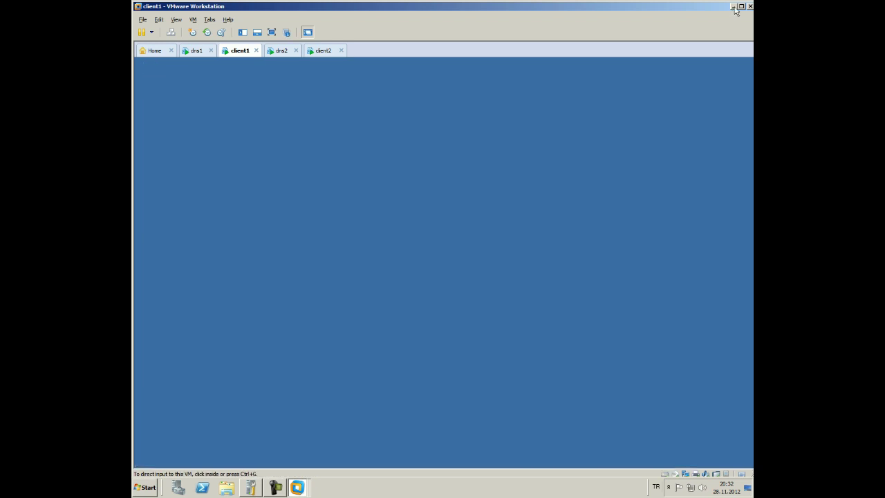
click(733, 7)
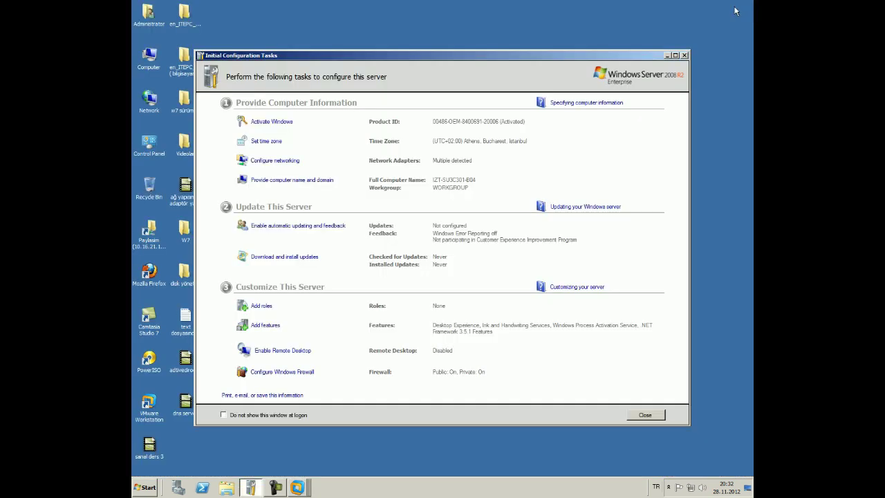
Browse the host to the C:\gerekli\ISO folder
click(667, 55)
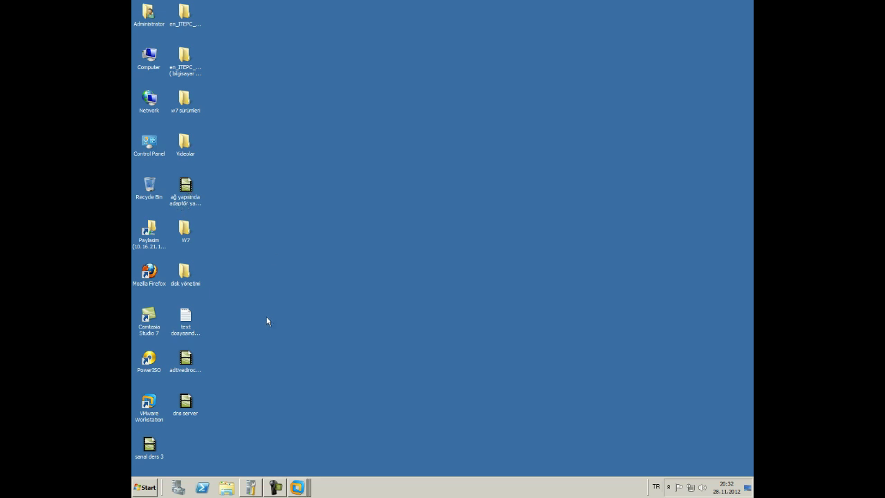
double_click(149, 57)
double_click(292, 199)
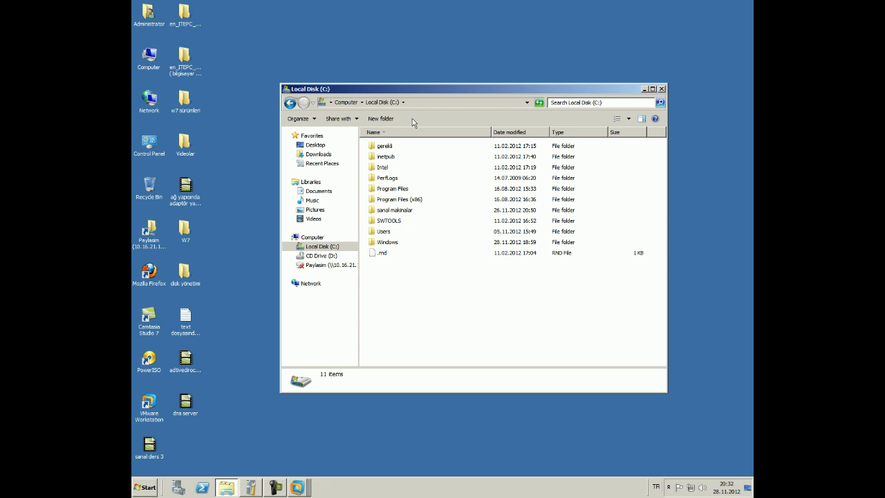
drag(317, 126, 464, 89)
double_click(389, 147)
double_click(389, 147)
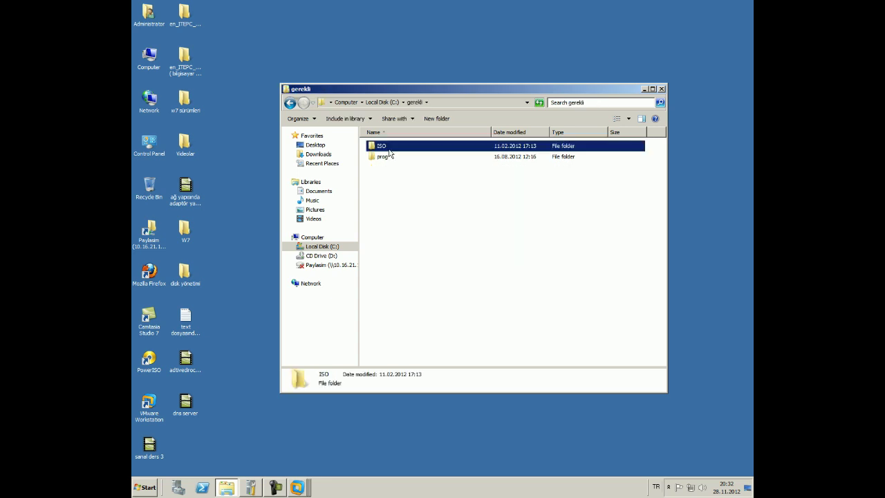
Select all three ISO images in the folder and return to VMware Workstation
click(389, 159)
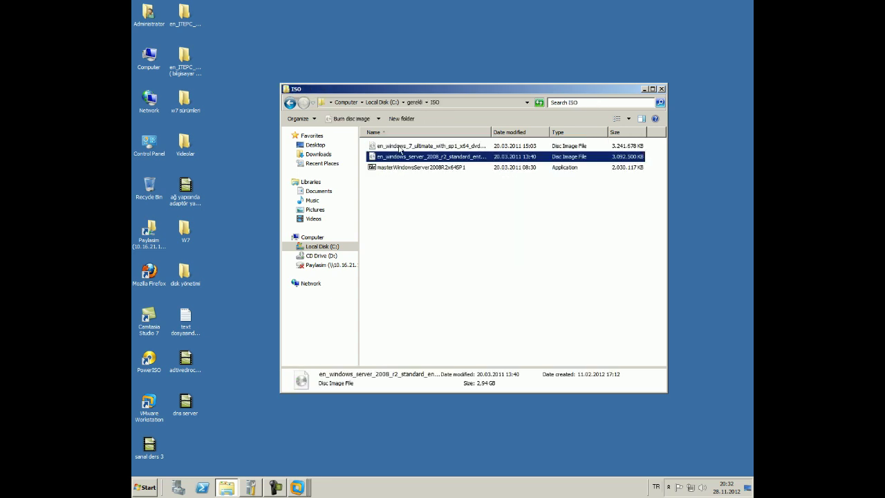
ctrl+click(401, 148)
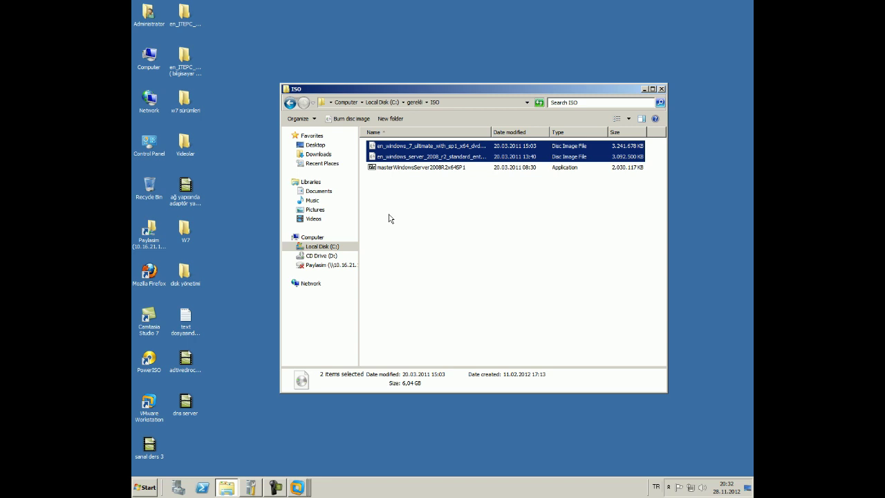
ctrl+click(393, 169)
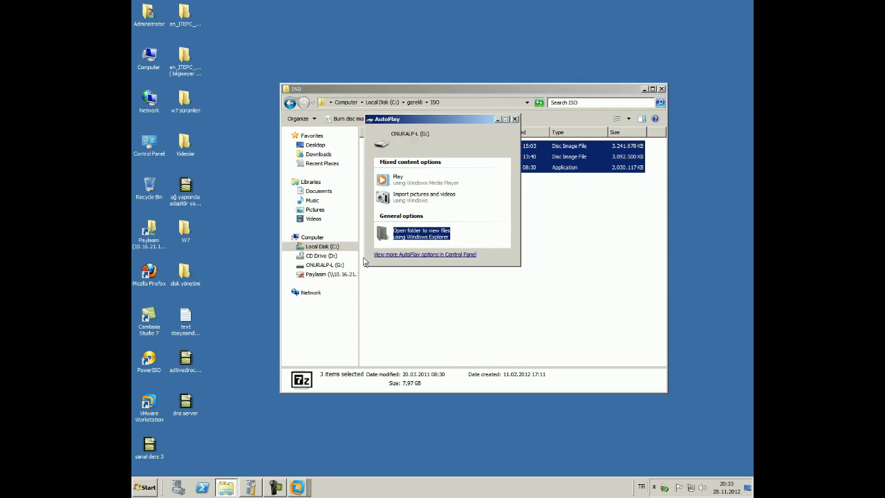
click(403, 231)
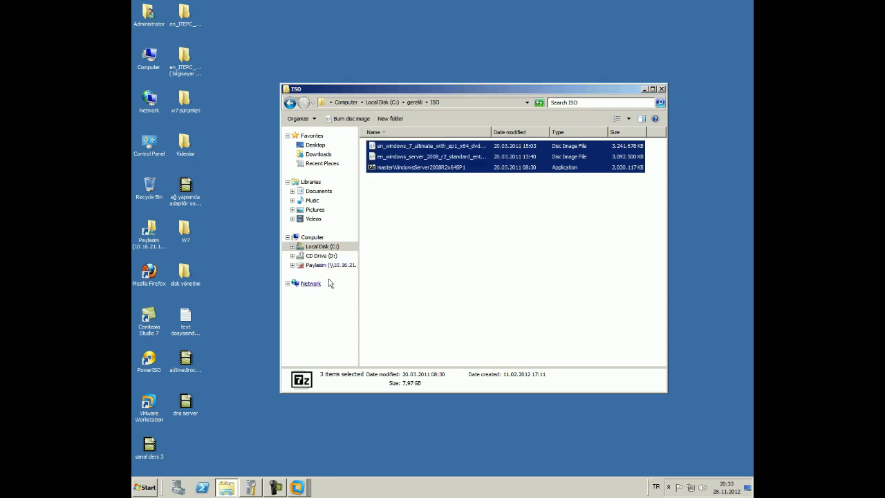
click(297, 487)
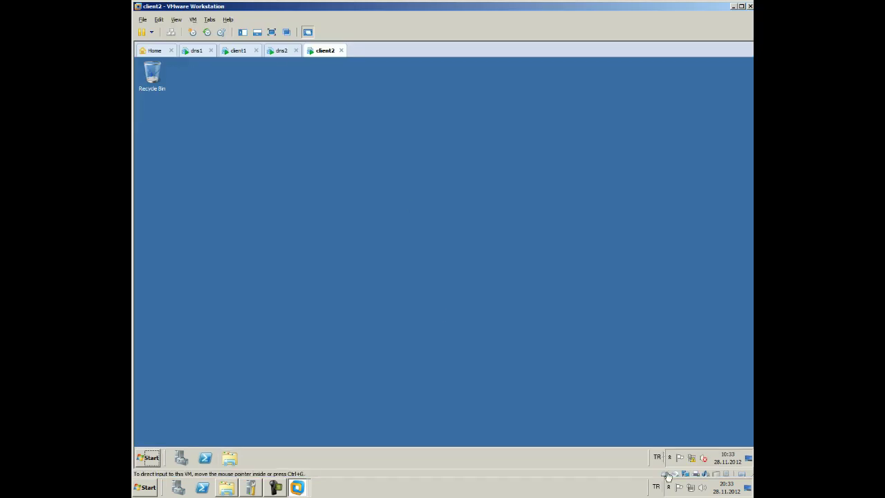
click(281, 51)
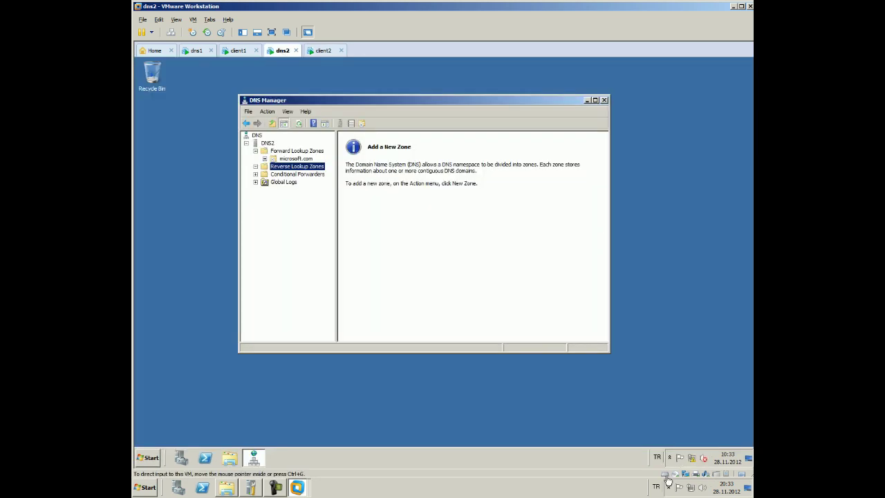
click(237, 50)
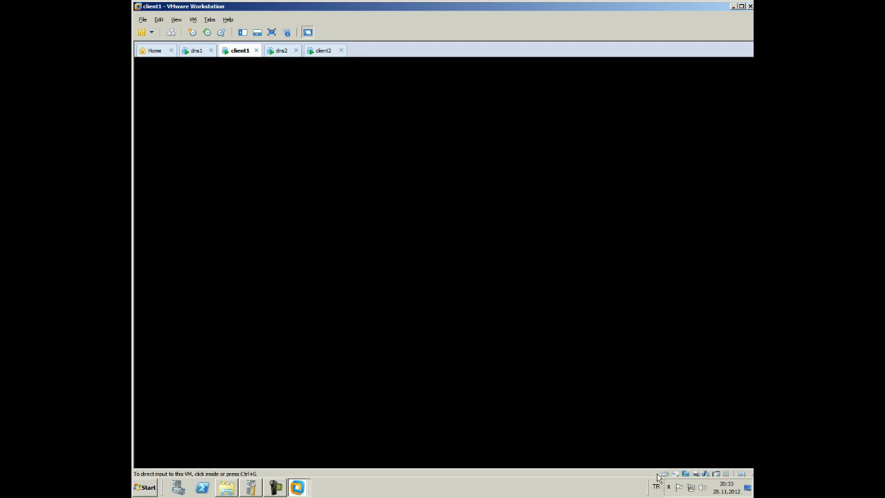
click(195, 51)
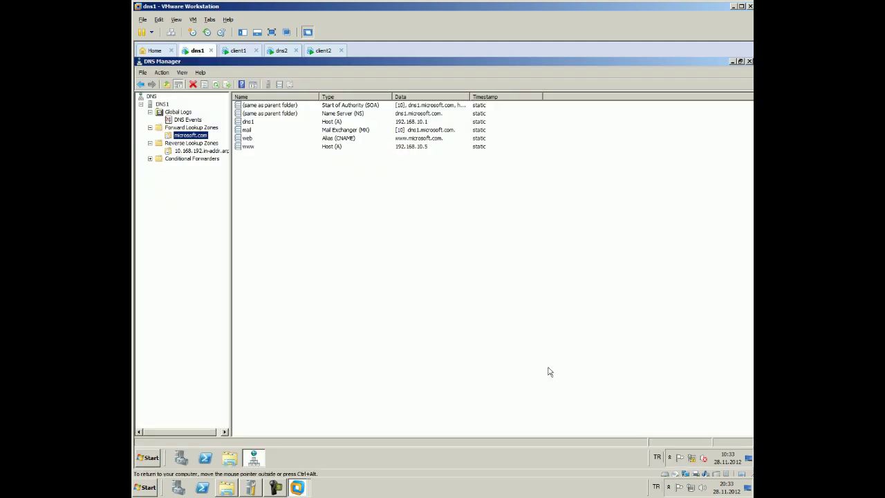
double_click(468, 11)
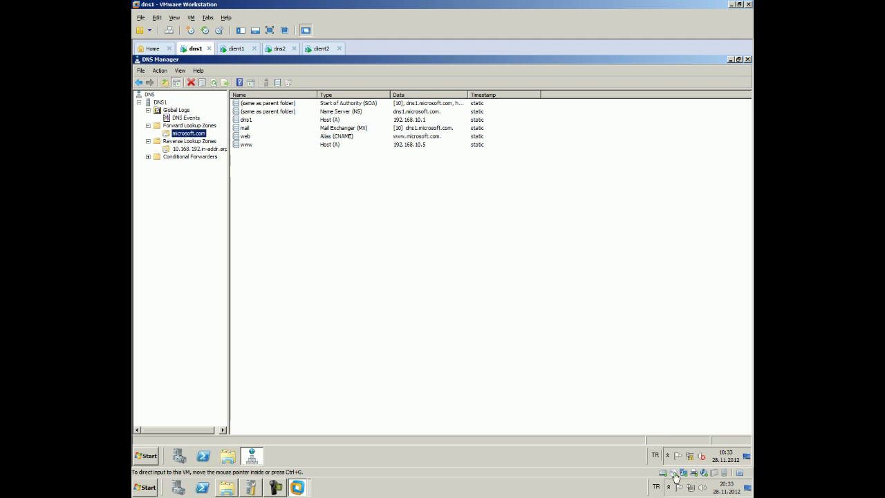
right_click(716, 477)
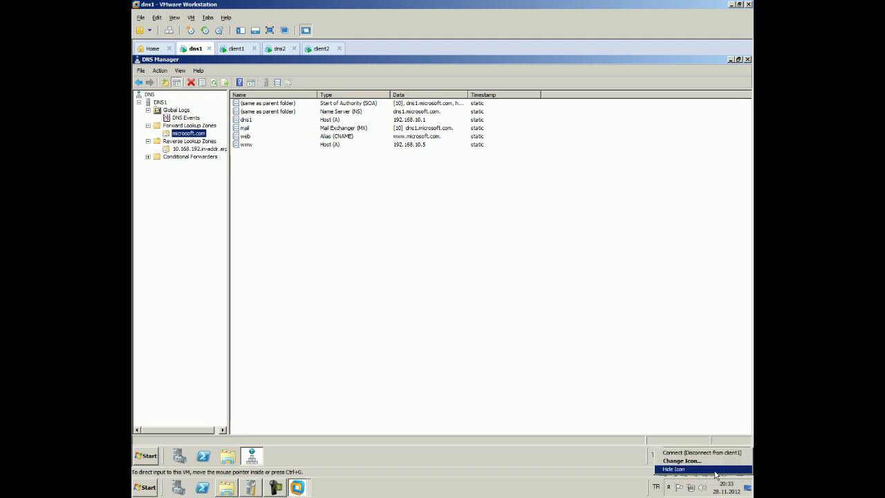
click(719, 453)
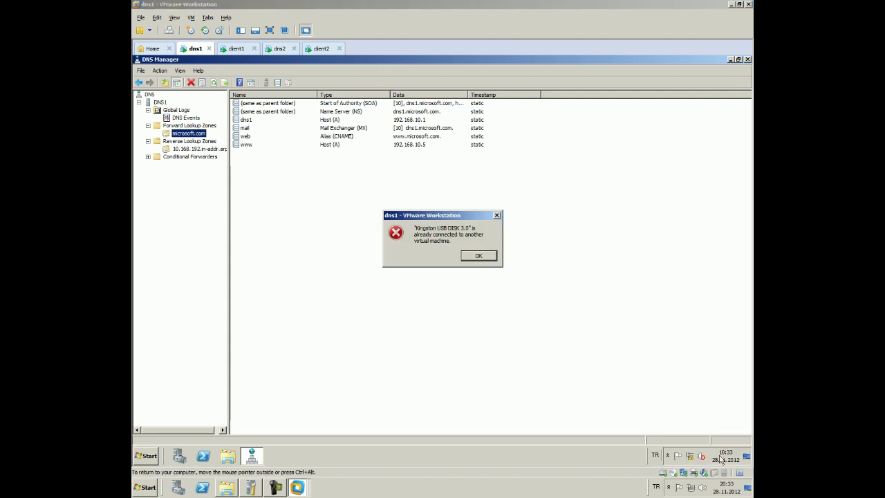
click(478, 255)
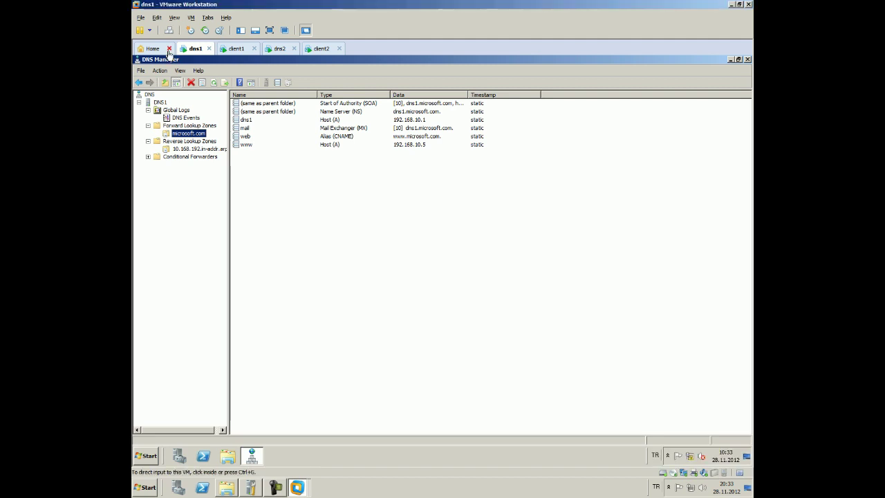
click(235, 48)
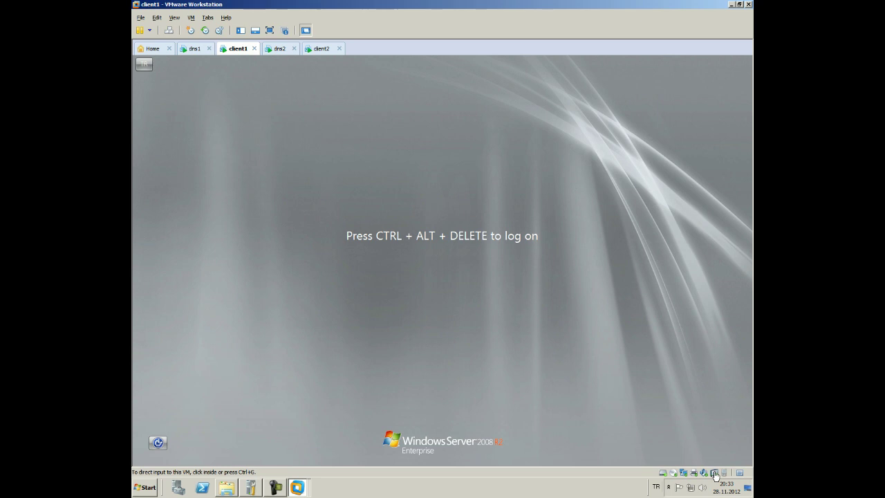
click(717, 458)
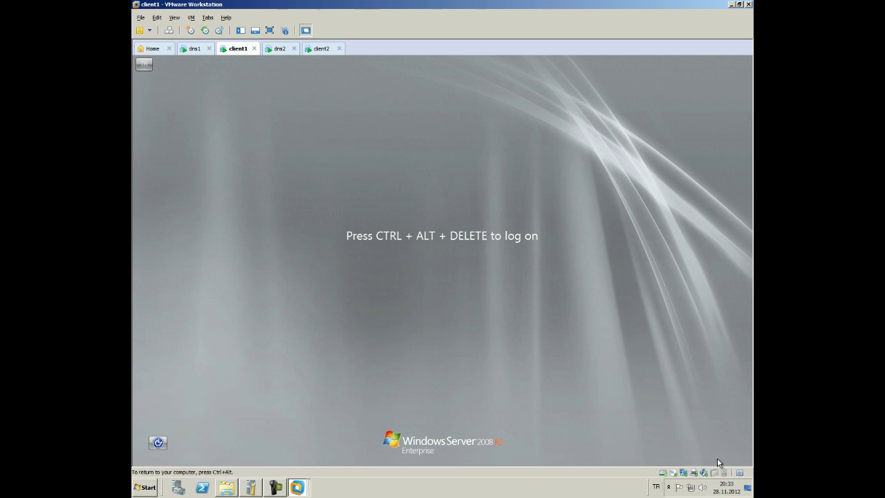
click(279, 48)
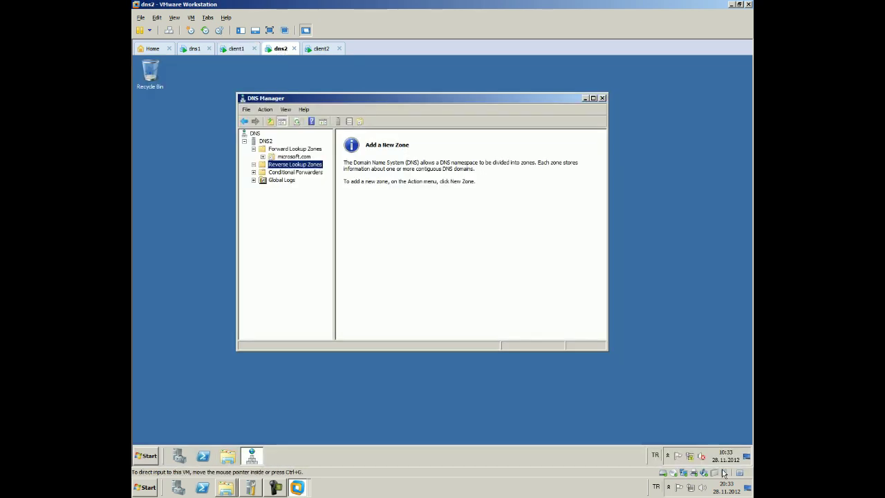
click(322, 49)
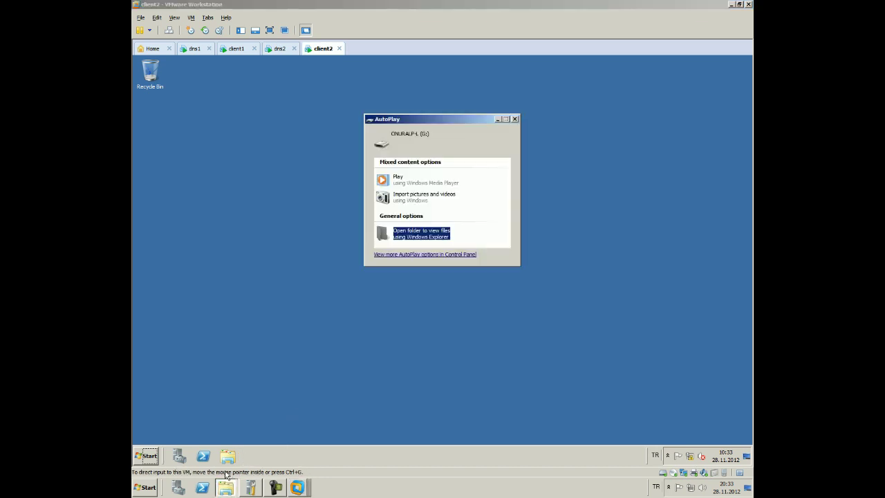
Paste the three ISO files (7,97 GB) onto ONURALP-L (G:) and go to client1
click(421, 235)
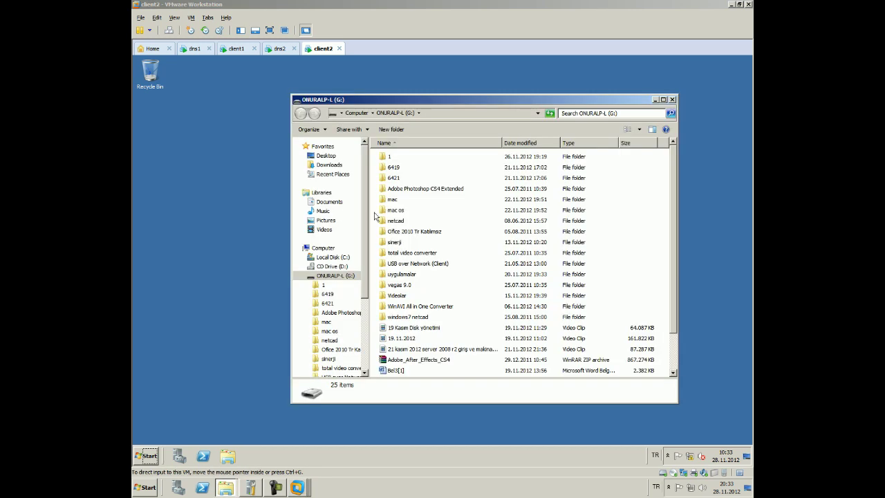
key(ctrl+v)
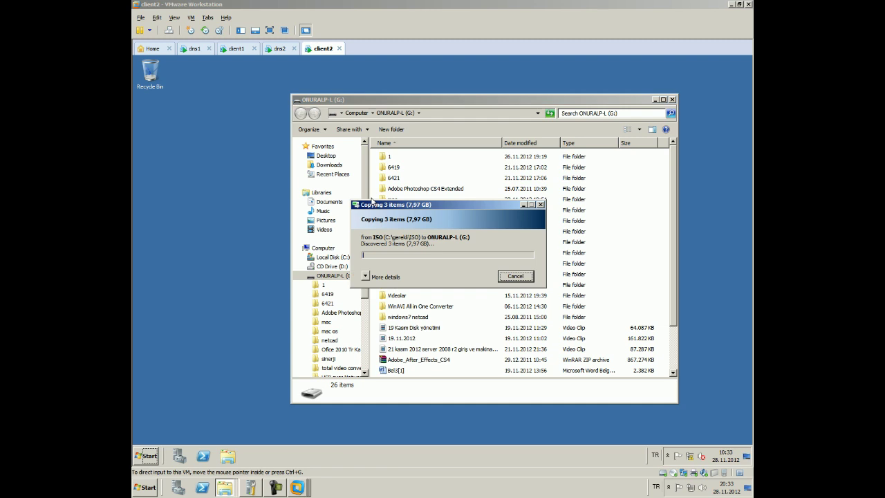
click(239, 51)
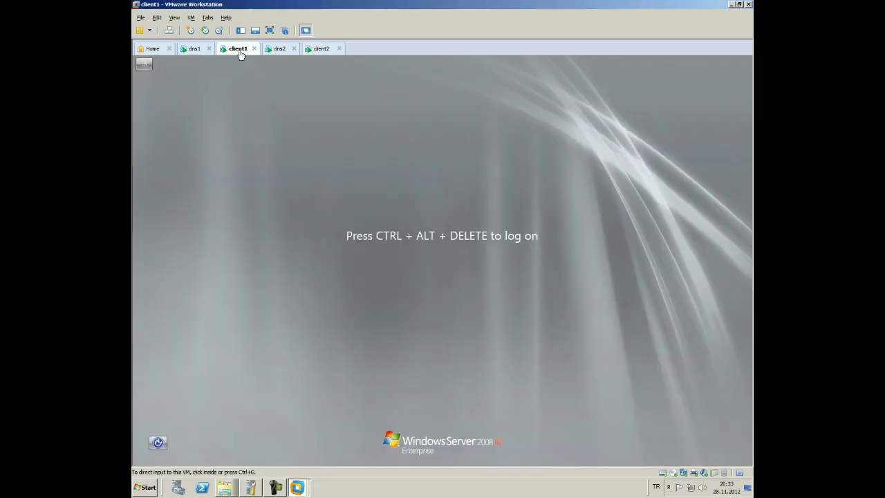
Log on to client1 as Administrator with its password, then move over to dns1
click(395, 233)
key(ctrl+alt+Insert)
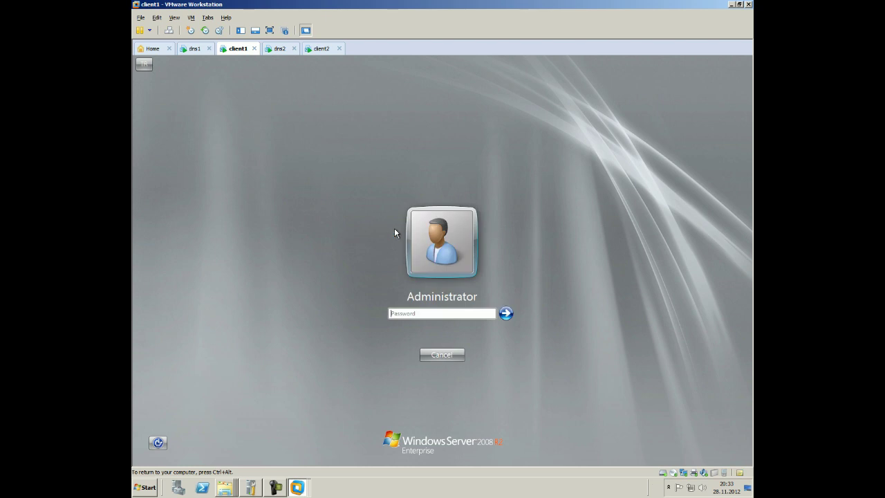
text(123)
key(BackSpace)
key(BackSpace)
key(BackSpace)
text(1234)
key(BackSpace)
key(BackSpace)
key(BackSpace)
key(BackSpace)
text(12345678)
key(Return)
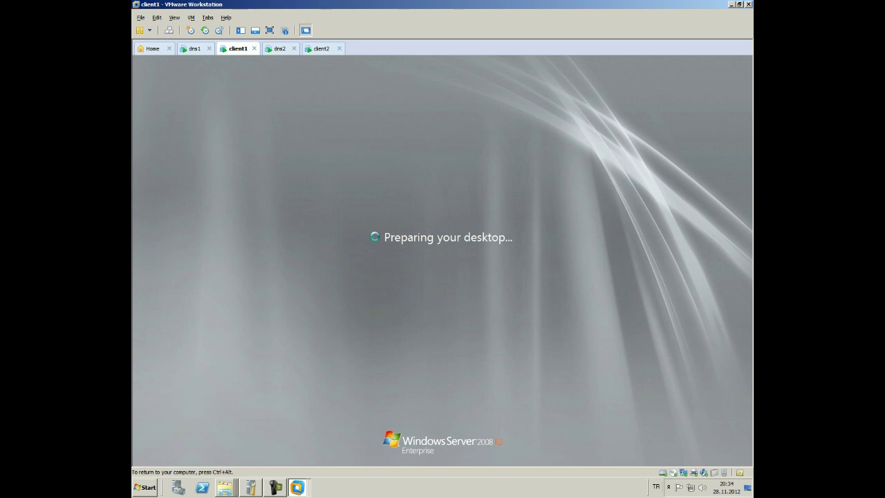
key(ctrl+alt)
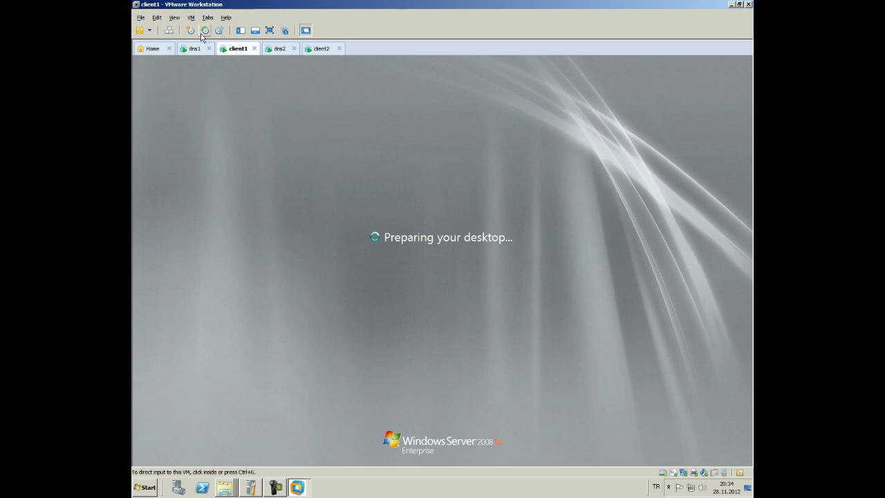
click(194, 48)
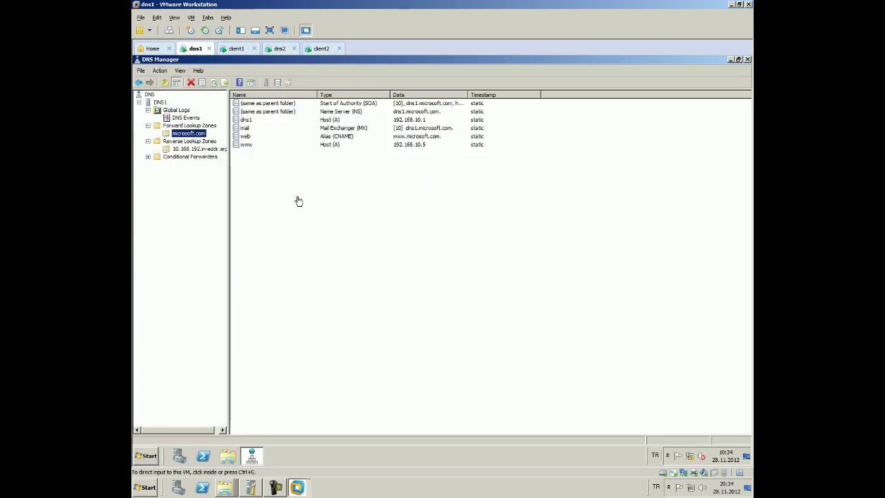
Refresh dns1's microsoft.com zone to reveal the client1 record 192.168.10.2, then return to client1
click(214, 83)
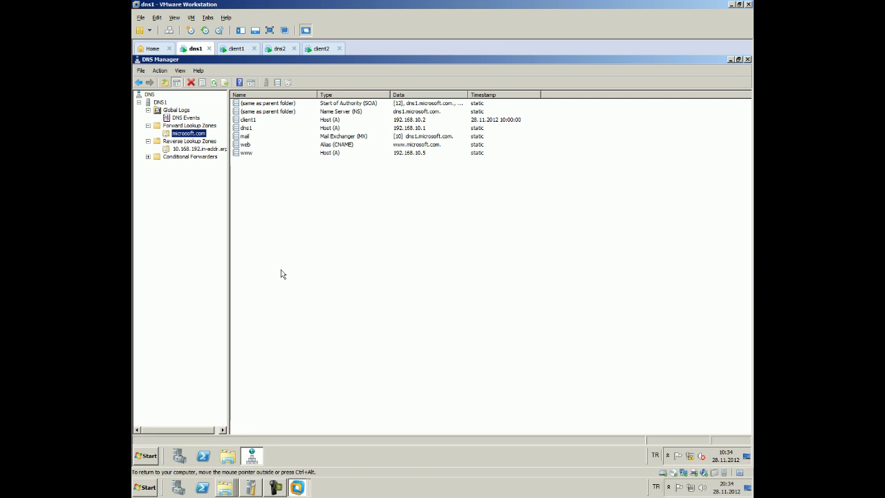
click(406, 123)
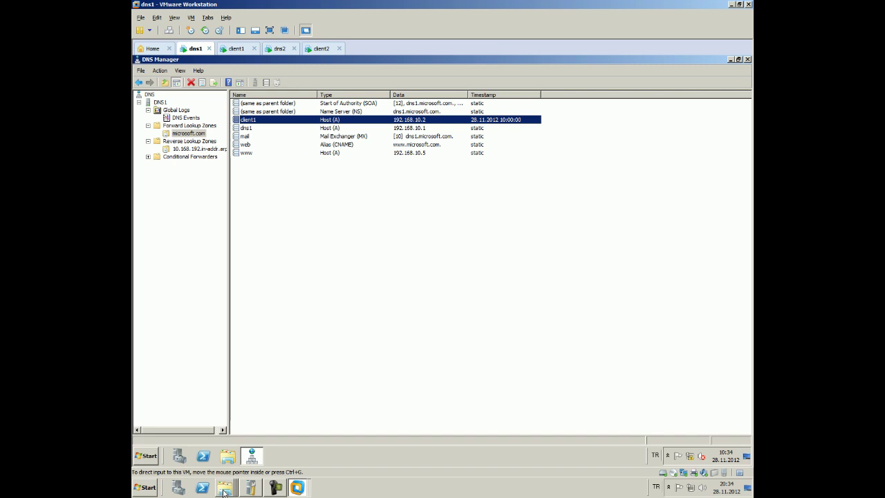
click(316, 328)
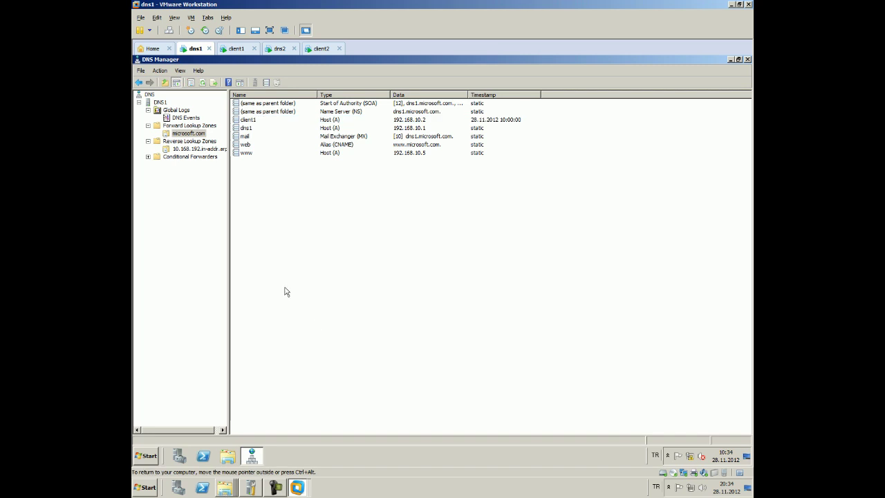
click(236, 49)
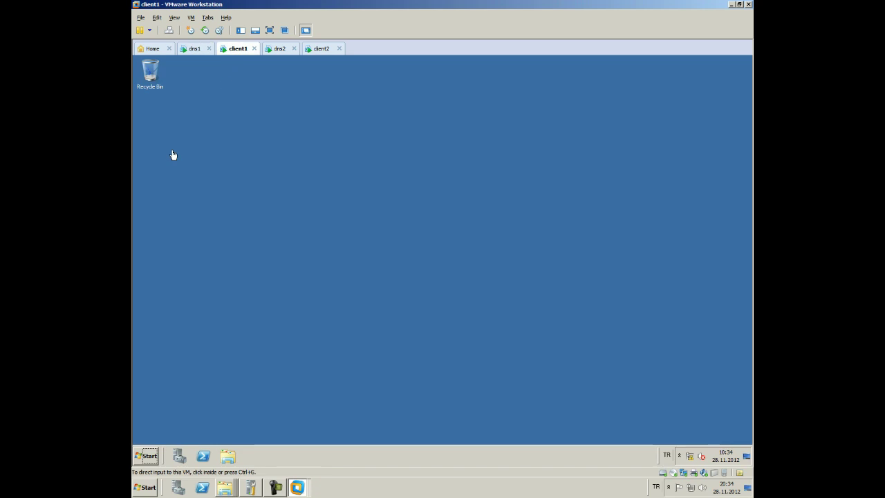
Open client1's System window confirming client1.microsoft.com, then check the host copy progress
click(147, 455)
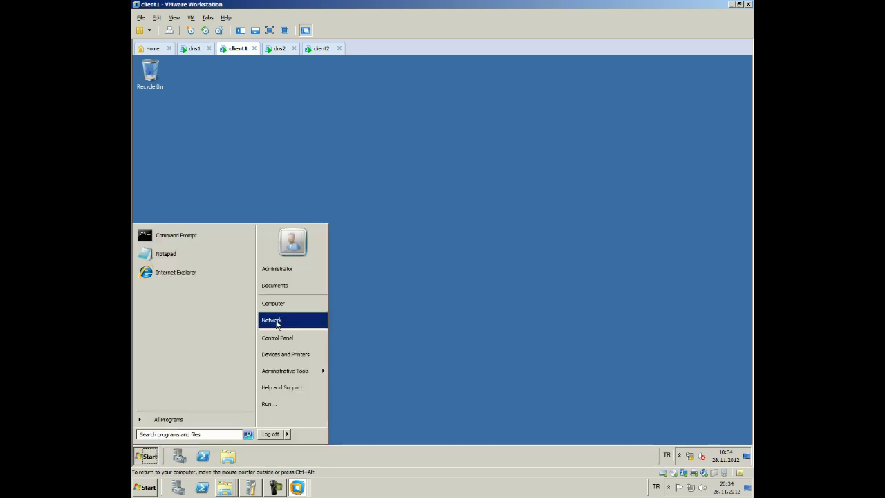
right_click(280, 304)
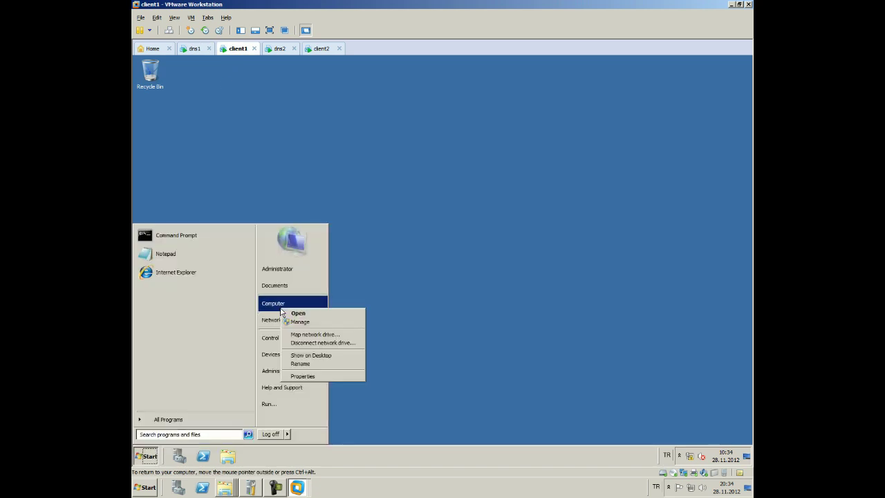
click(302, 371)
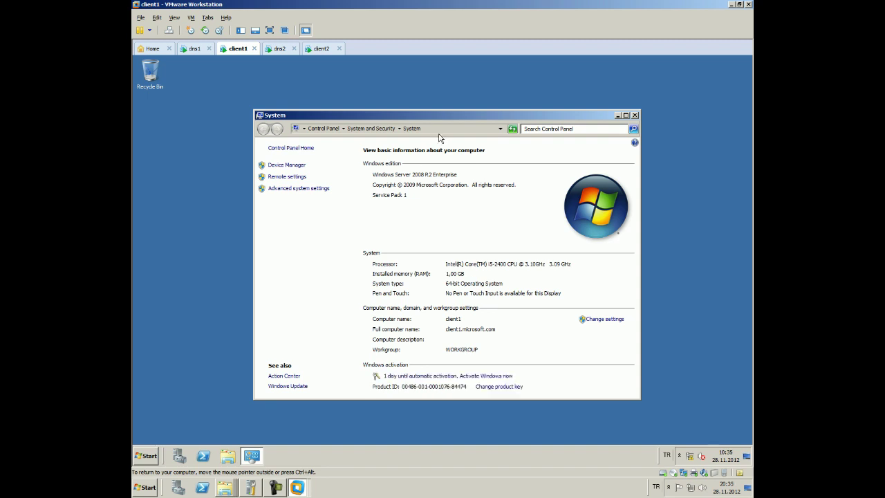
drag(428, 116, 358, 87)
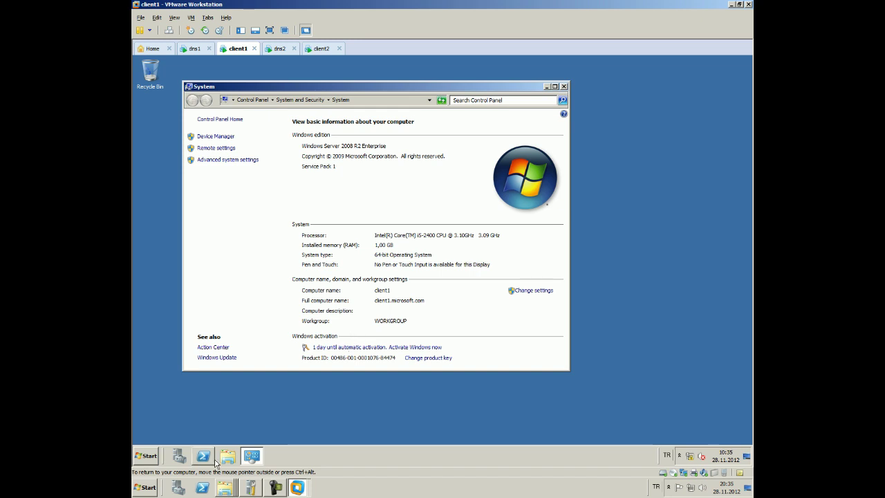
click(233, 490)
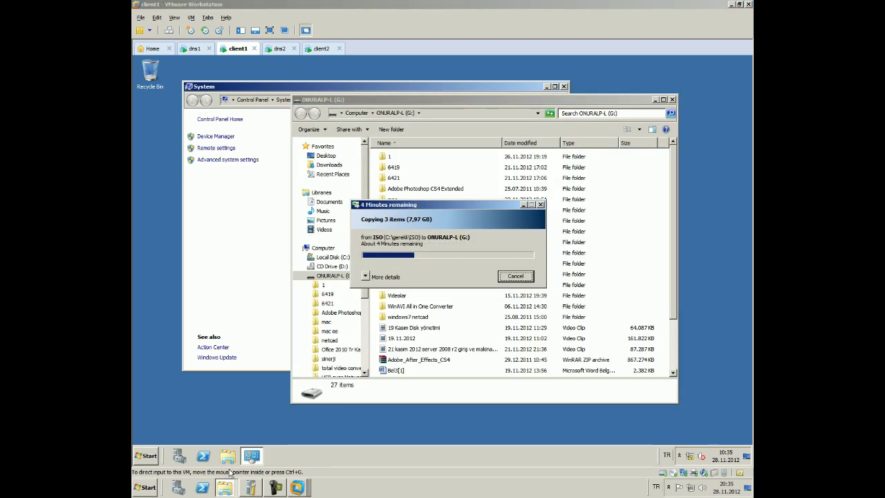
View client1's Local Area Connection status details via the Network and Sharing Center
click(153, 315)
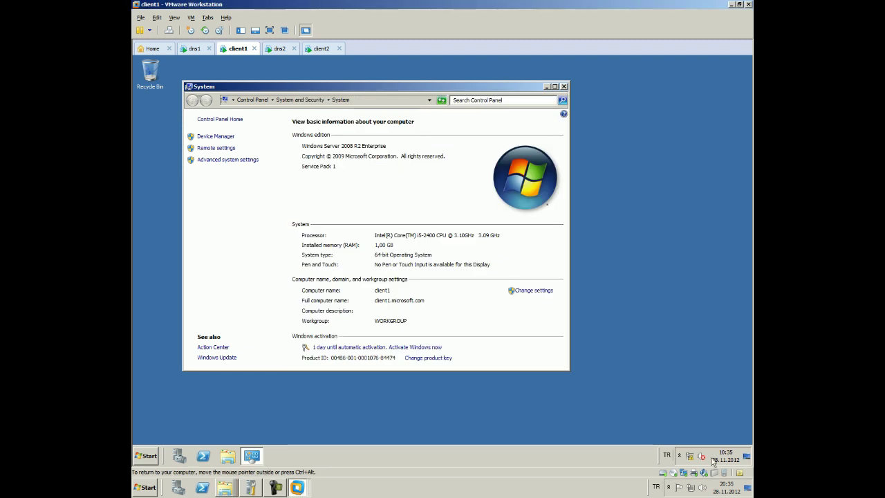
right_click(689, 454)
click(689, 451)
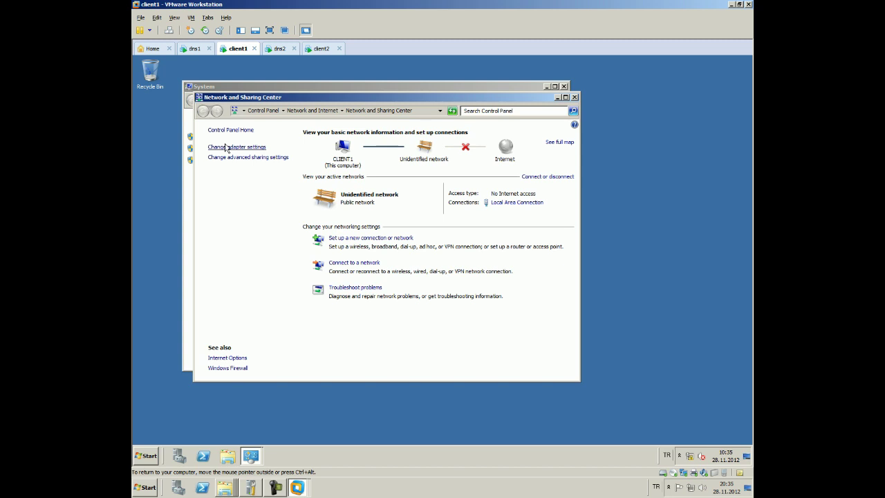
click(229, 146)
click(250, 161)
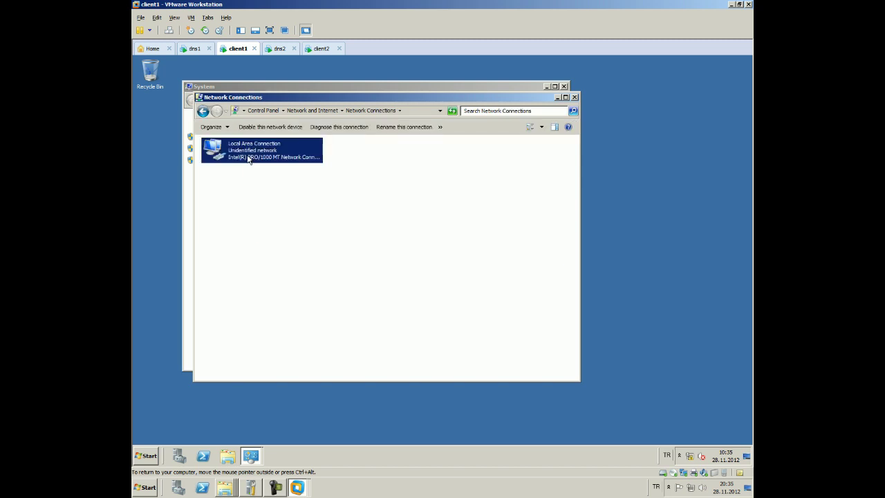
right_click(250, 159)
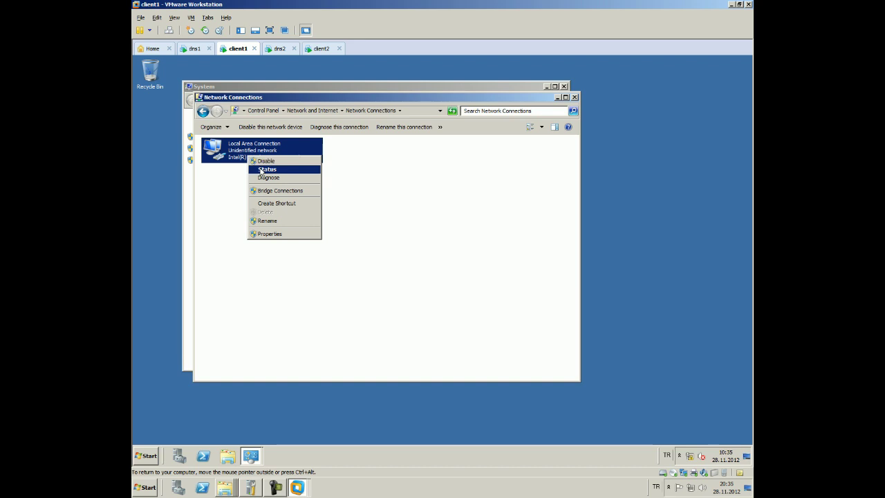
click(260, 168)
click(390, 247)
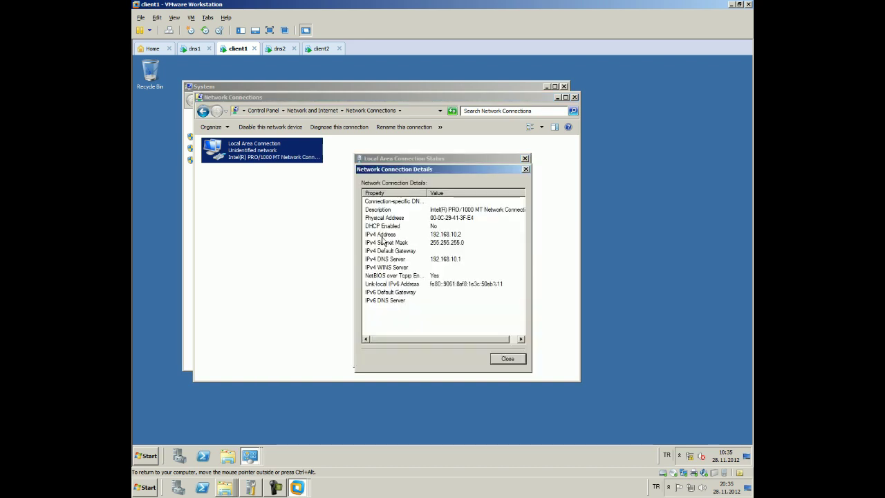
Open the connection's IPv4 properties: 192.168.10.2/255.255.255.0 with preferred DNS 192.168.10.1
right_click(283, 160)
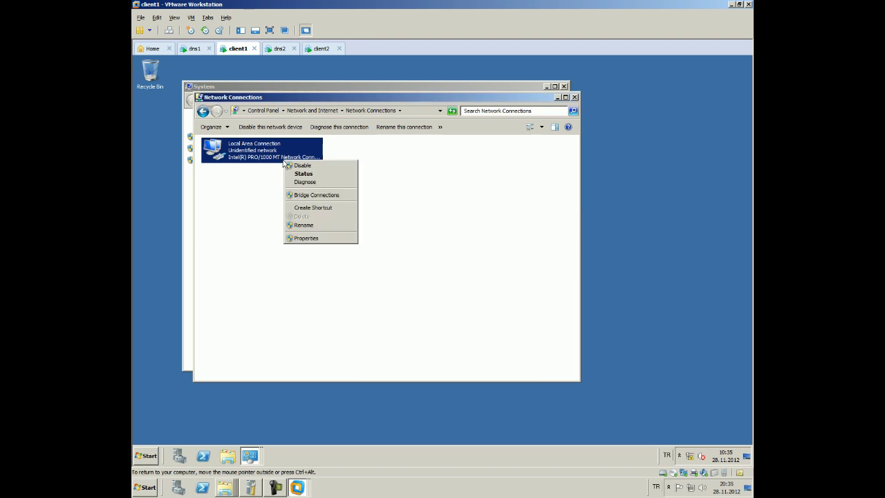
click(303, 244)
right_click(260, 159)
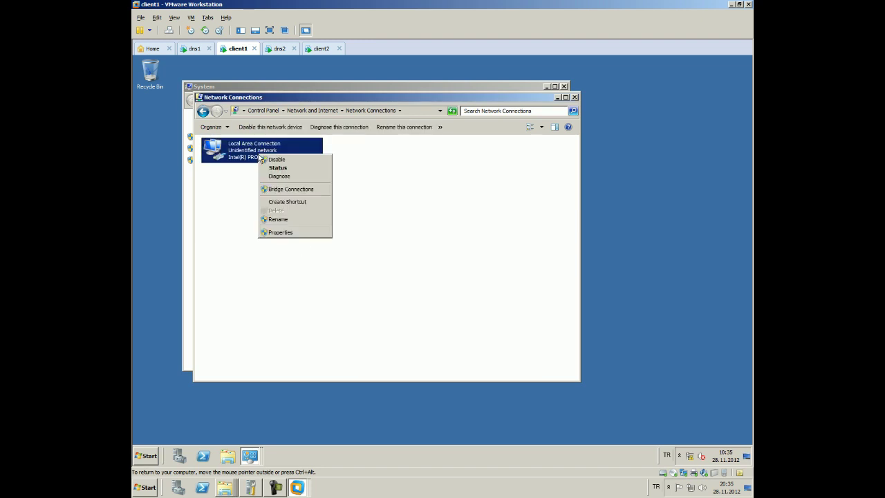
click(280, 233)
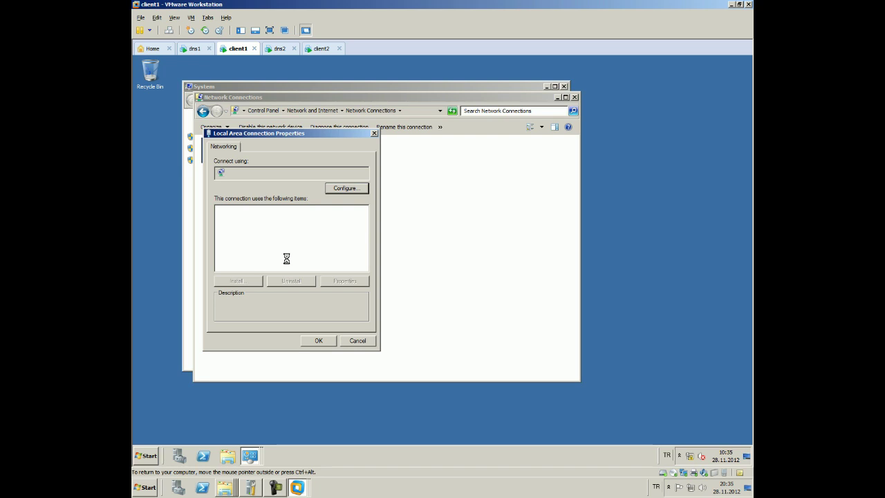
click(288, 259)
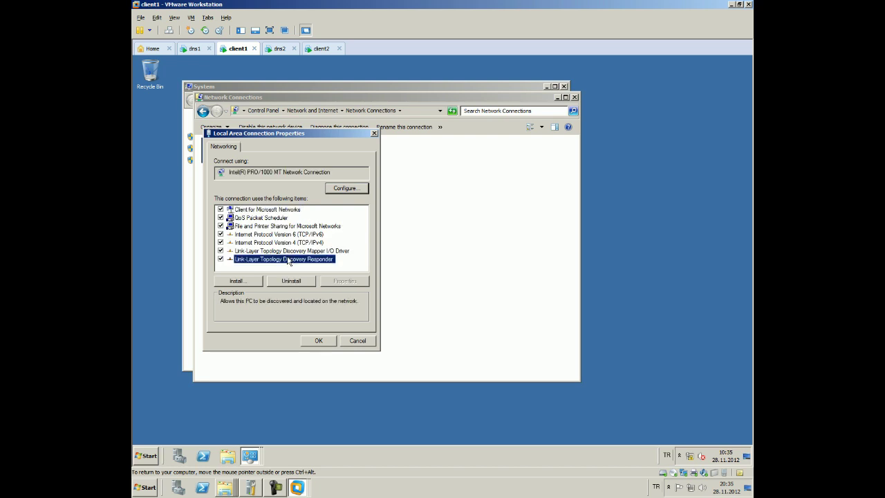
double_click(293, 242)
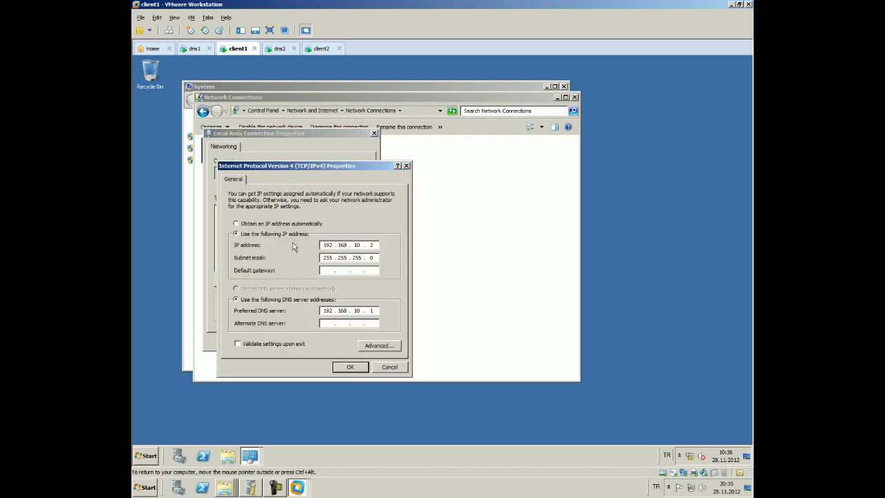
Open client1's Advanced TCP/IP Settings and go to the DNS tab to see server 192.168.10.1
click(365, 345)
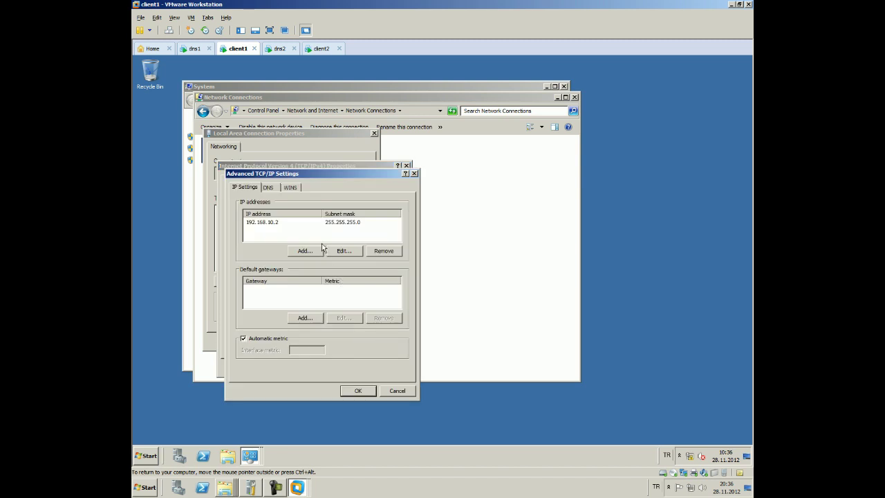
click(274, 188)
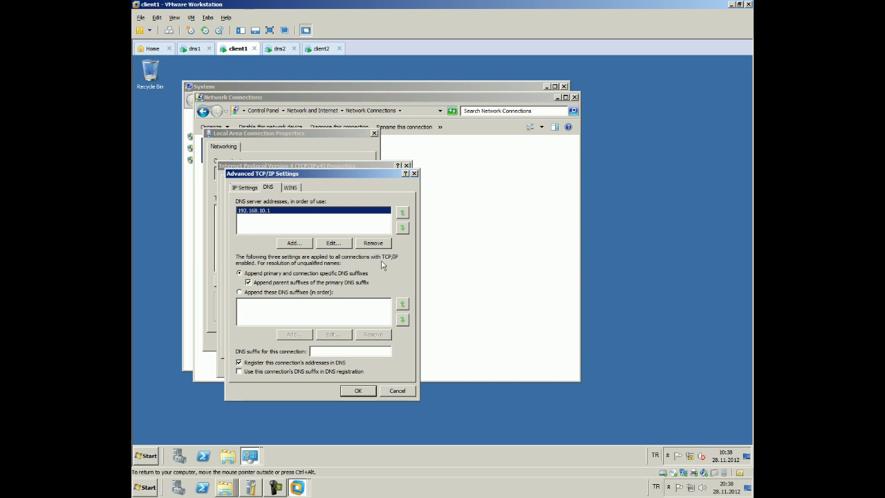
Run ipconfig /all in a Command Prompt on client1 and scroll back to the output's top
click(145, 455)
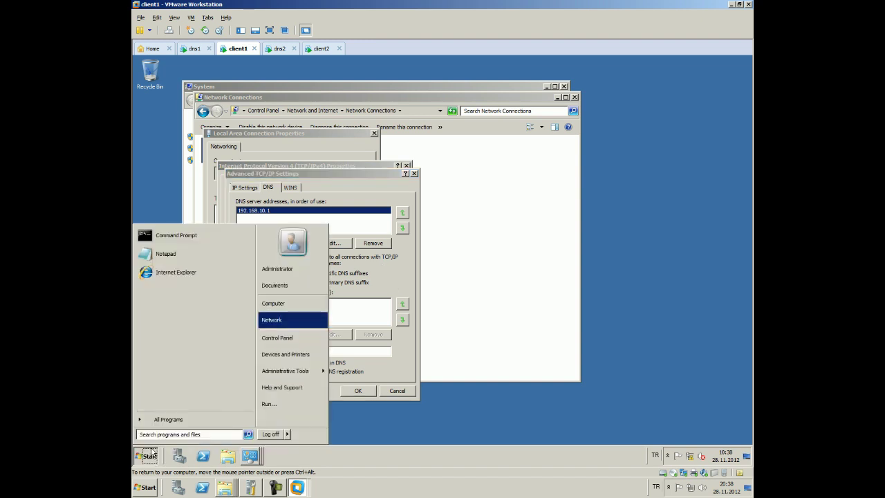
click(178, 238)
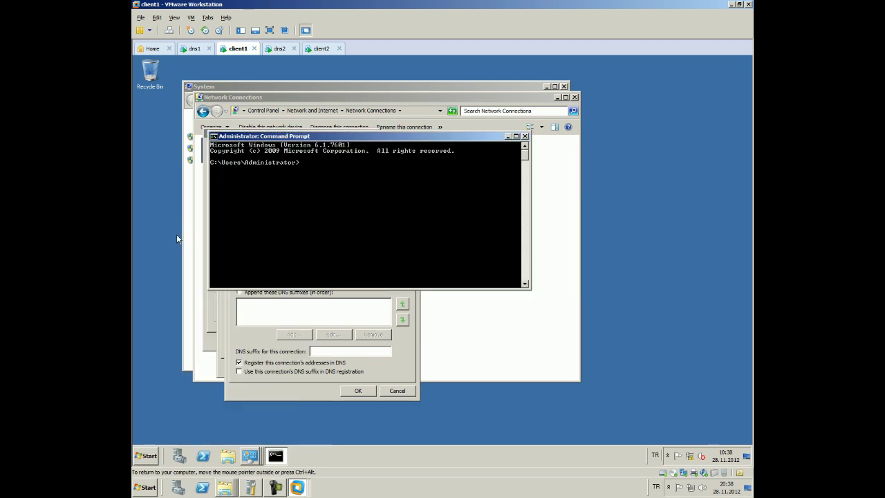
text(ipconfig /all)
key(Return)
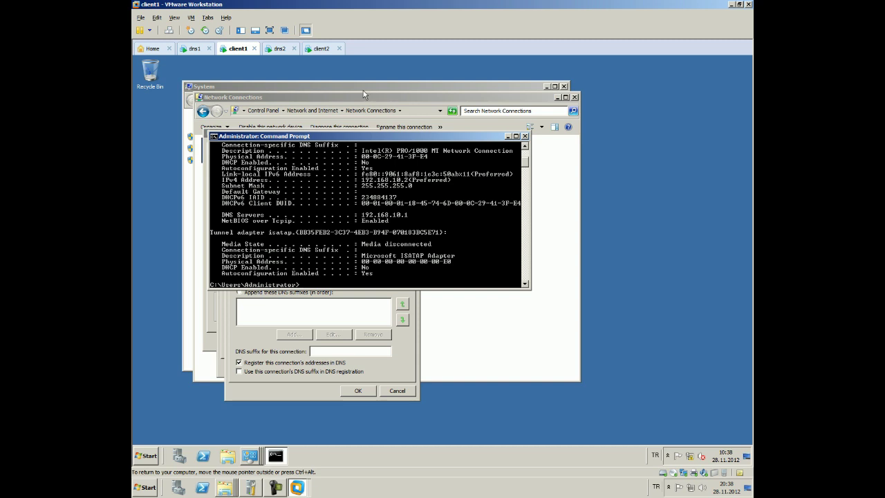
scroll(350, 203, up, 6)
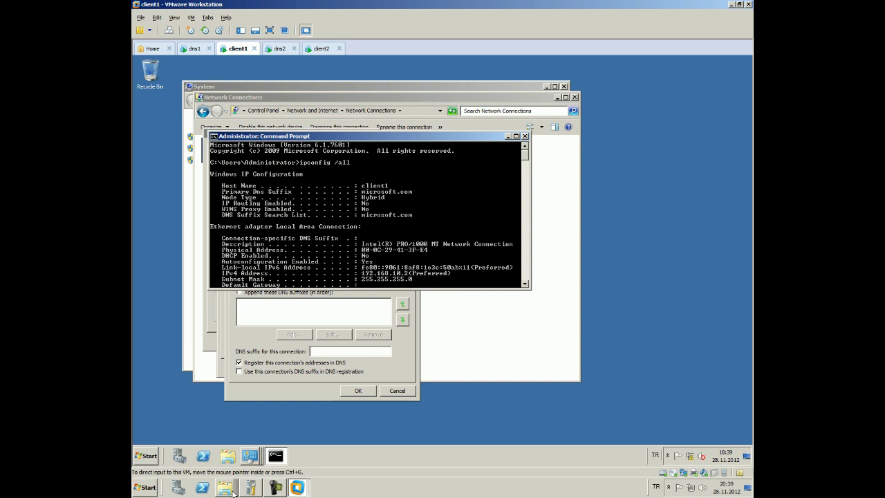
click(149, 391)
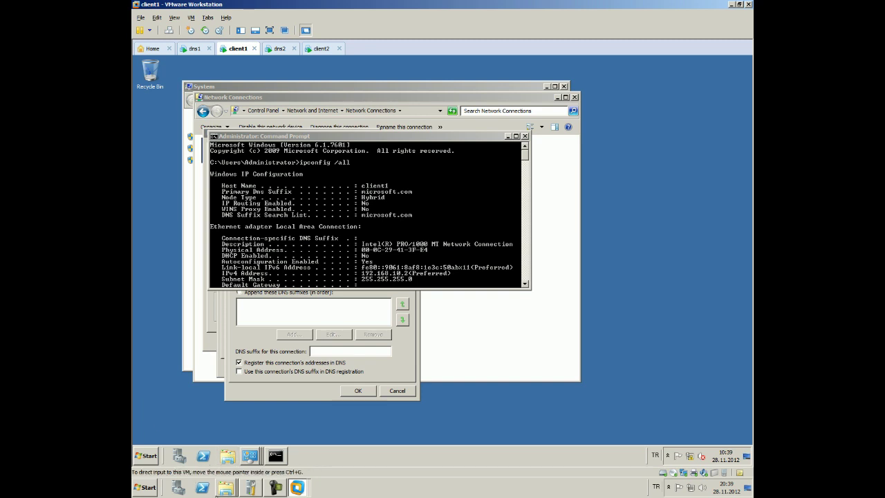
click(225, 486)
scroll(519, 263, down, 1)
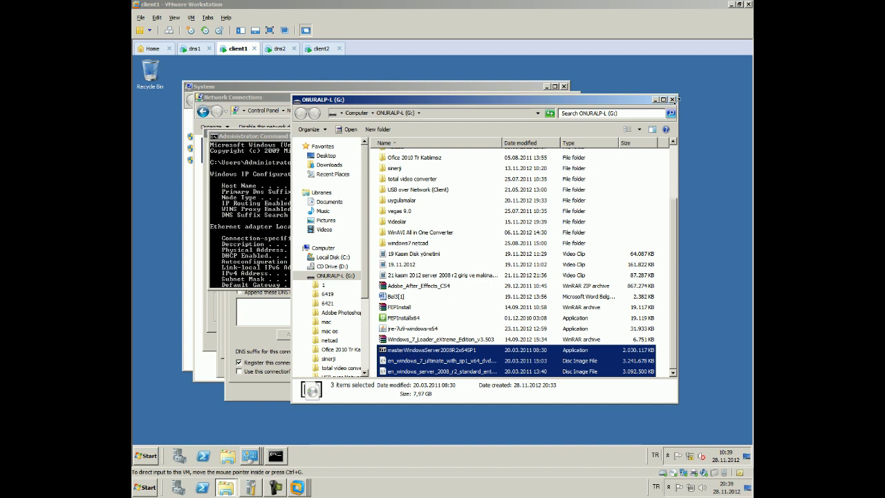
click(672, 100)
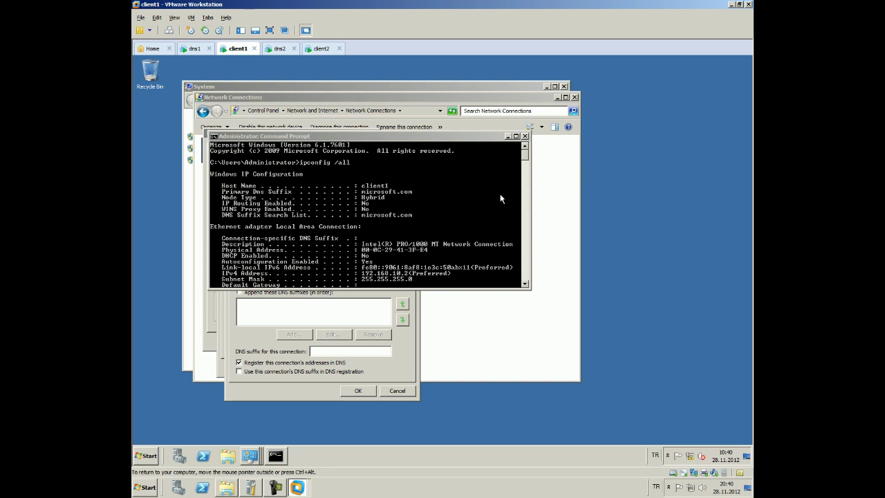
click(502, 198)
key(Return)
text(pi)
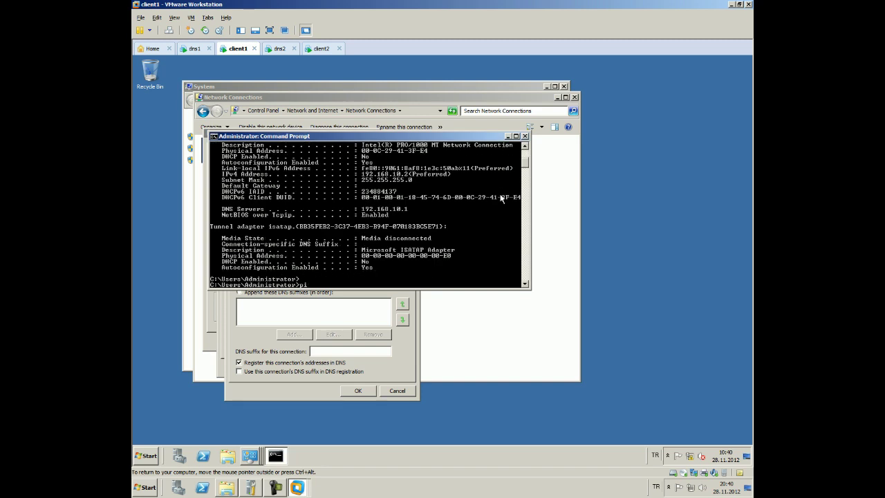
text(ng 192.16/8)
key(BackSpace)
key(BackSpace)
key(BackSpace)
key(BackSpace)
key(BackSpace)
key(BackSpace)
text(www)
key(Return)
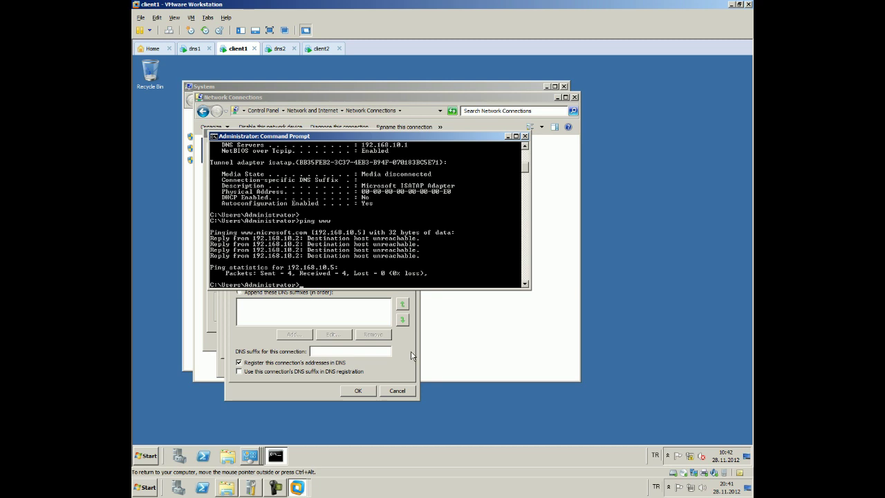
Select 'Append these DNS suffixes (in order)' in client1's advanced DNS settings
click(411, 355)
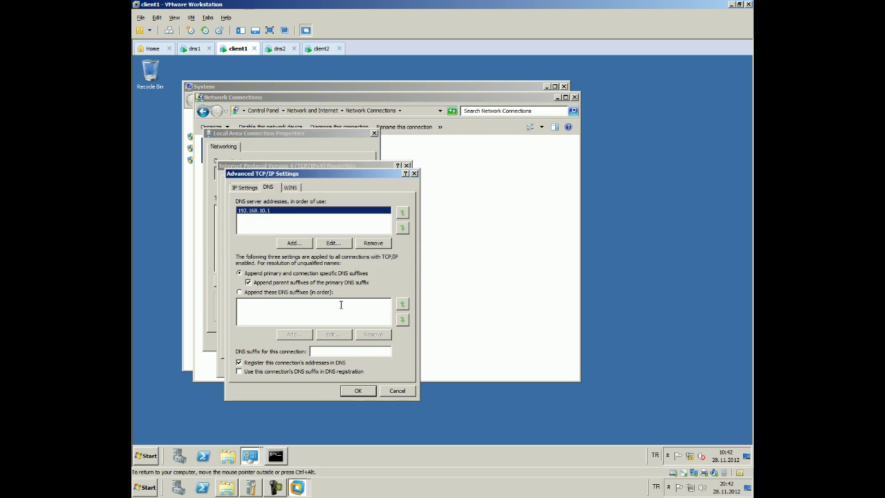
click(314, 290)
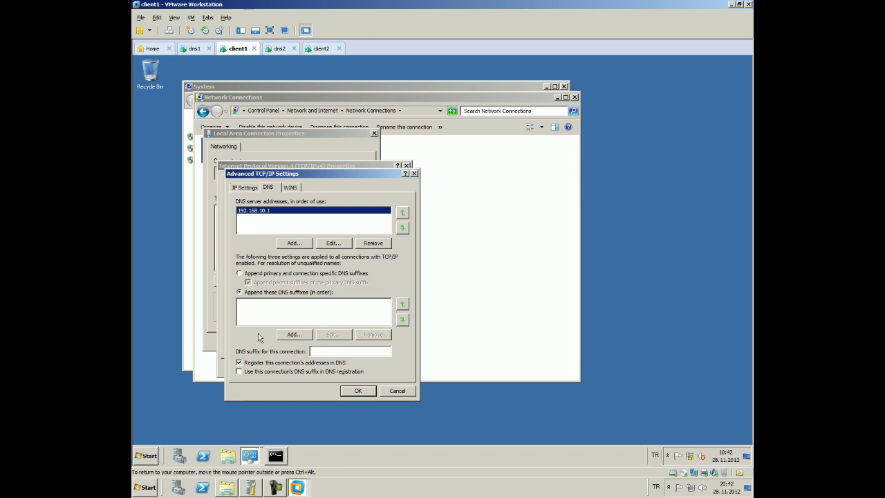
click(262, 274)
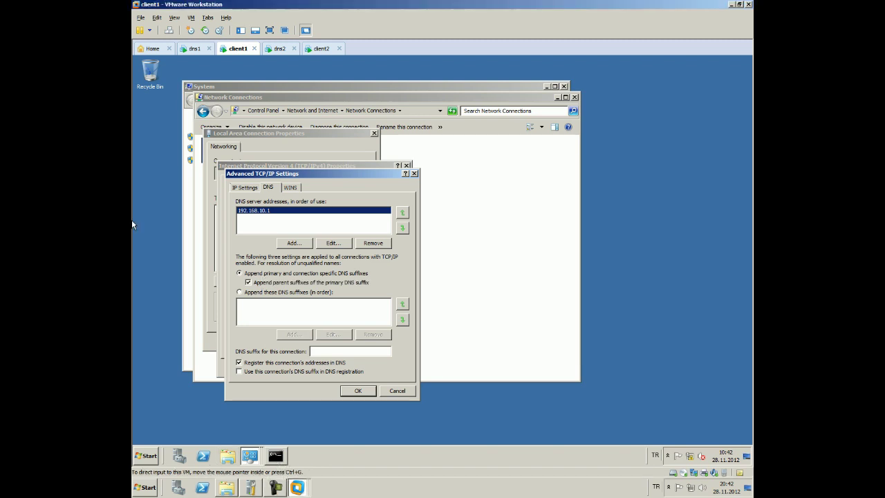
click(293, 293)
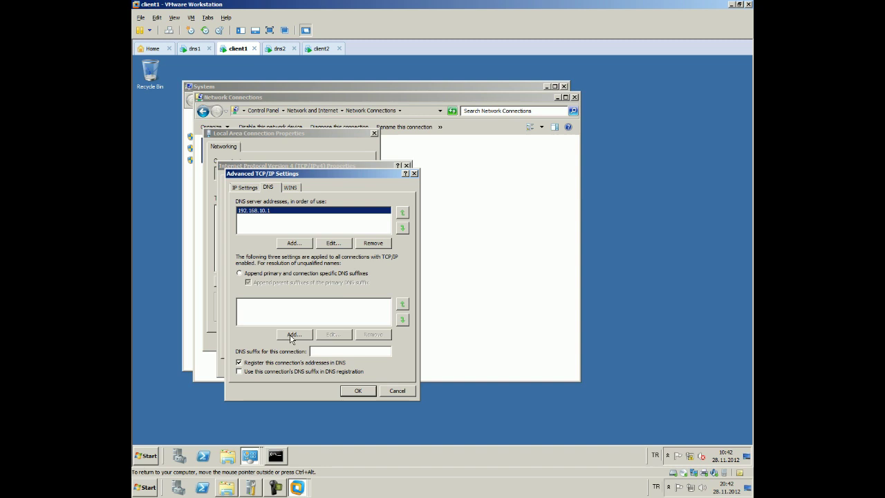
Add the suffixes microsoft.com, hp.com and cisco.com in order, then confirm with OK
click(293, 334)
text(micros)
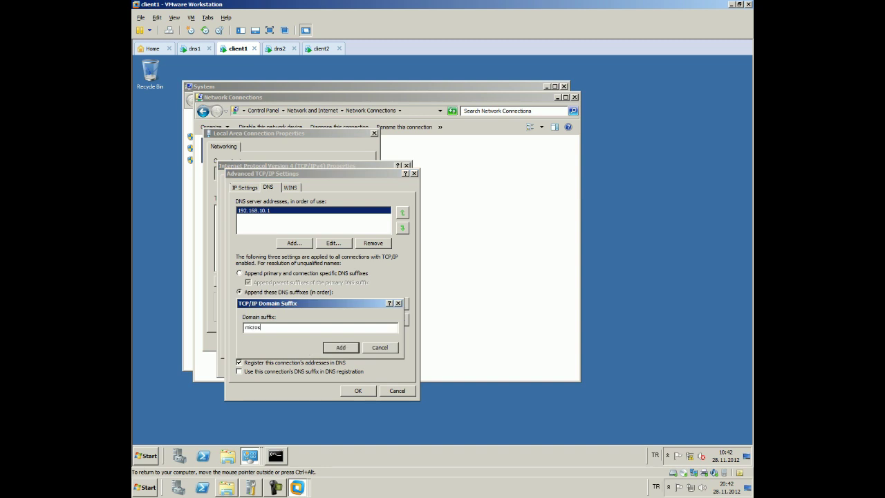
text(oft.com)
key(Return)
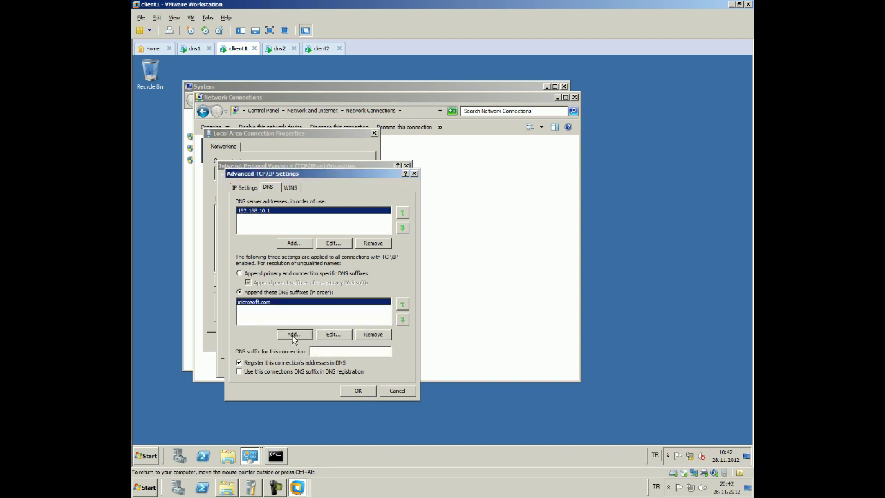
click(293, 335)
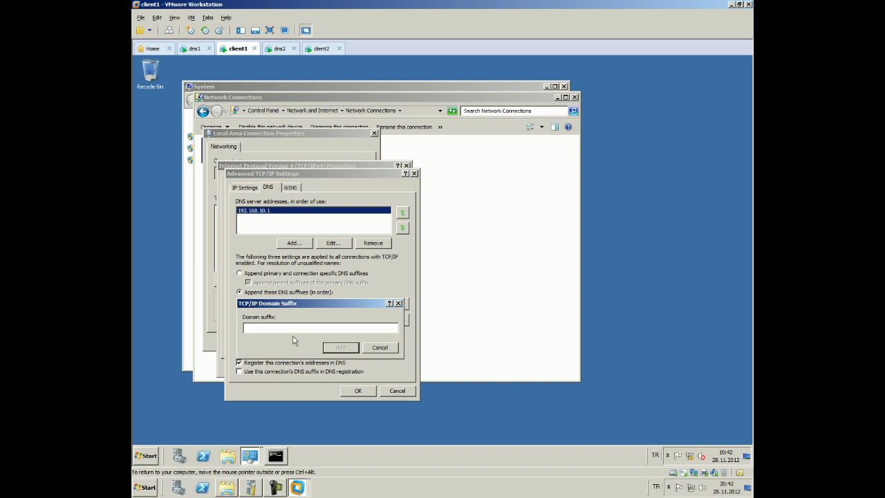
text(hp.com)
click(339, 346)
click(307, 333)
text(cisco)
text(c)
text(com)
click(330, 347)
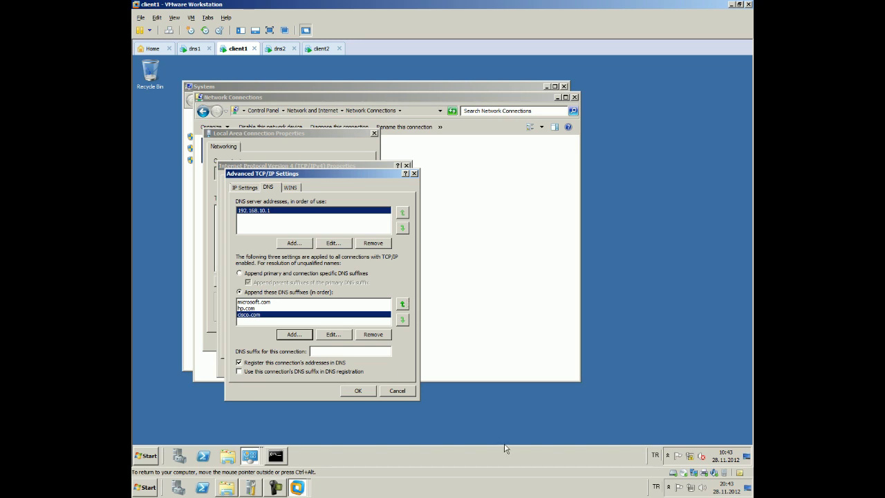
click(363, 393)
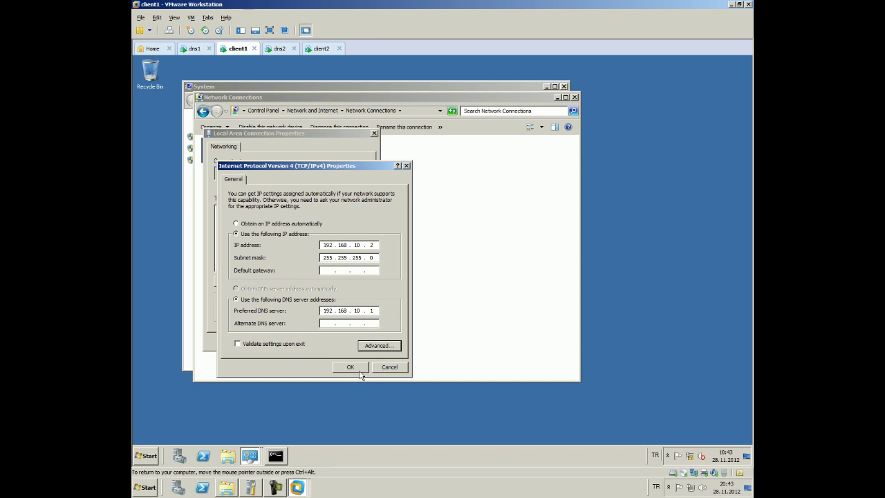
Rerun ipconfig /all on client1 and confirm the IPv4 and LAN connection properties dialogs
click(274, 457)
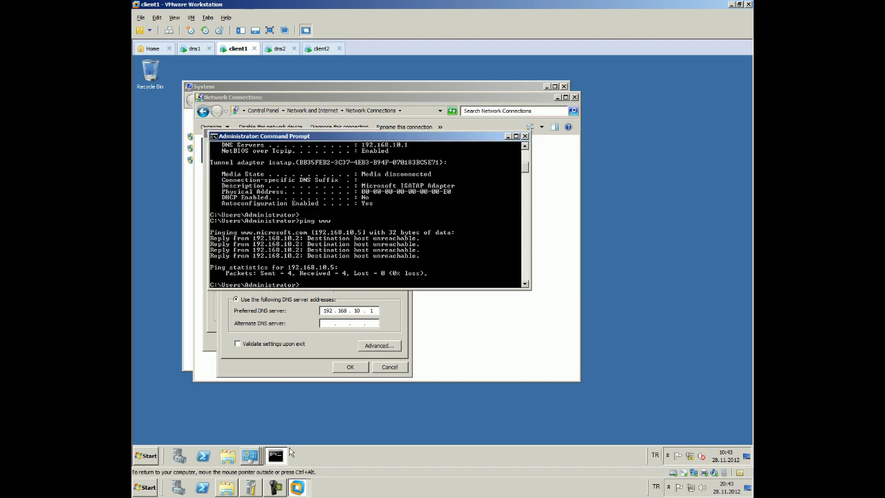
key(Up)
key(BackSpace)
key(BackSpace)
key(Up)
key(Return)
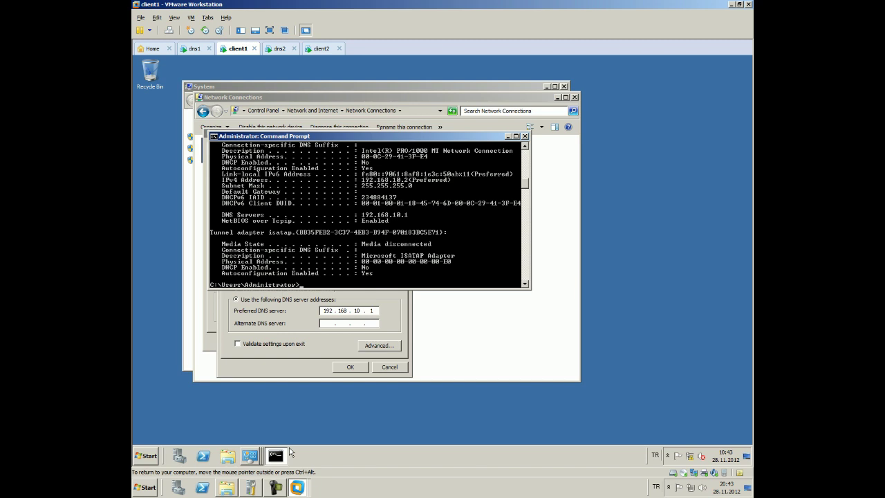
click(338, 368)
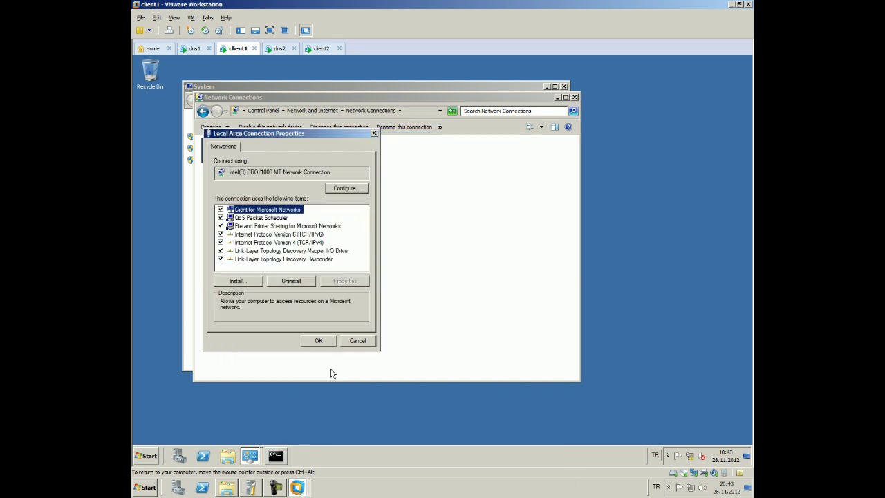
click(316, 340)
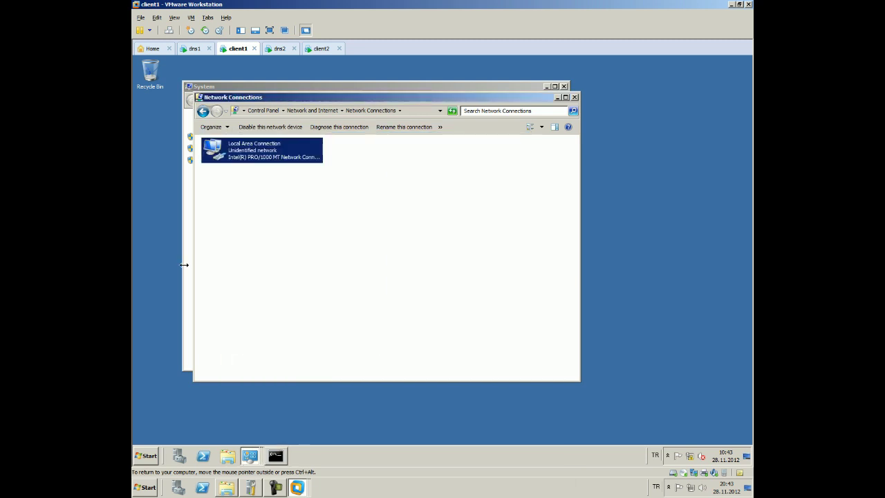
Rerun ipconfig /all to check the new DNS suffix search list, then switch to the dns1 machine
click(273, 456)
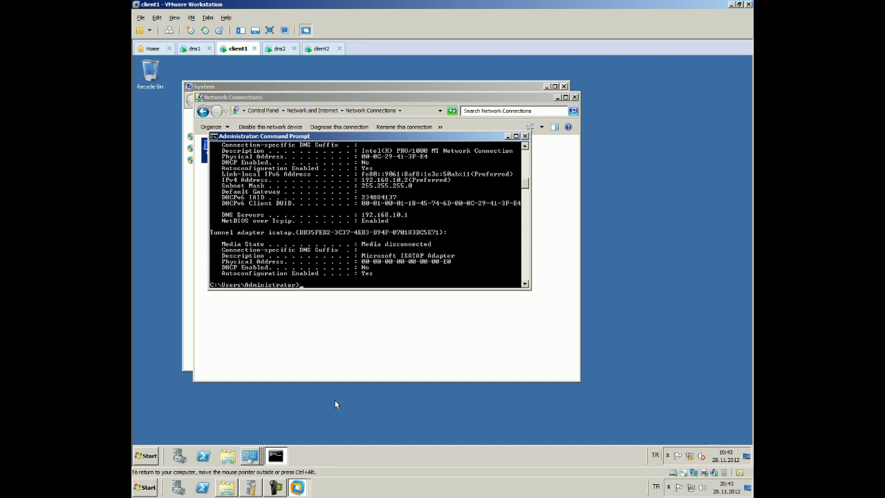
key(Up)
key(Return)
scroll(486, 207, up, 4)
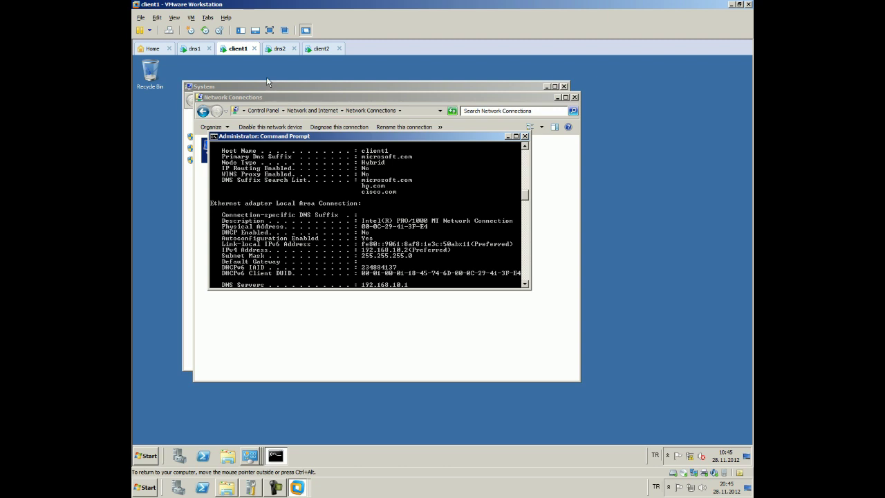
click(196, 49)
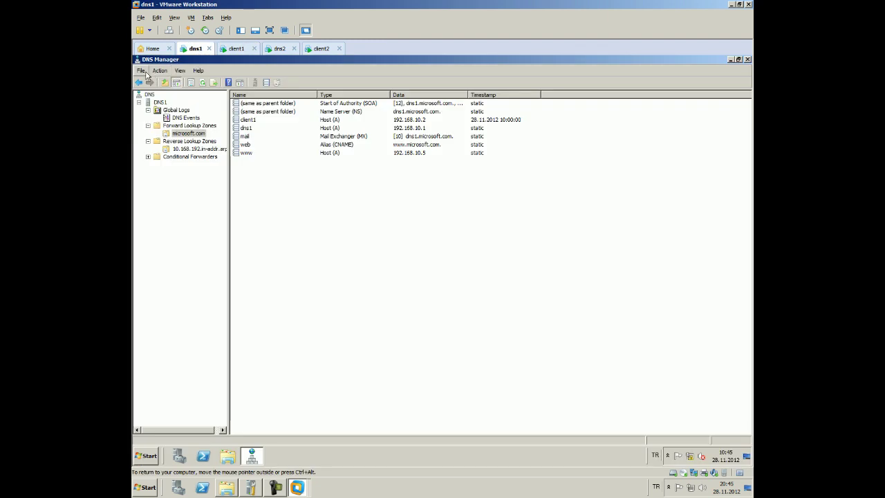
Create the primary forward lookup zone cisco.com on dns1 with dynamic updates disallowed
click(180, 126)
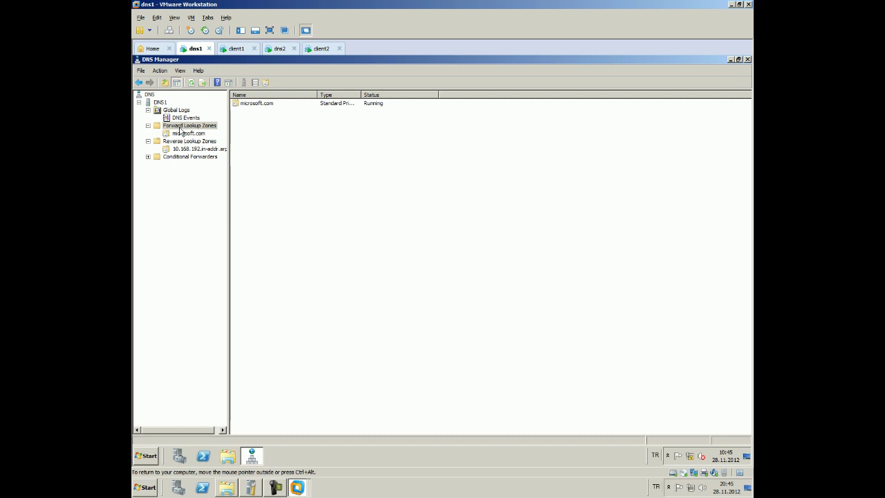
right_click(180, 130)
click(197, 135)
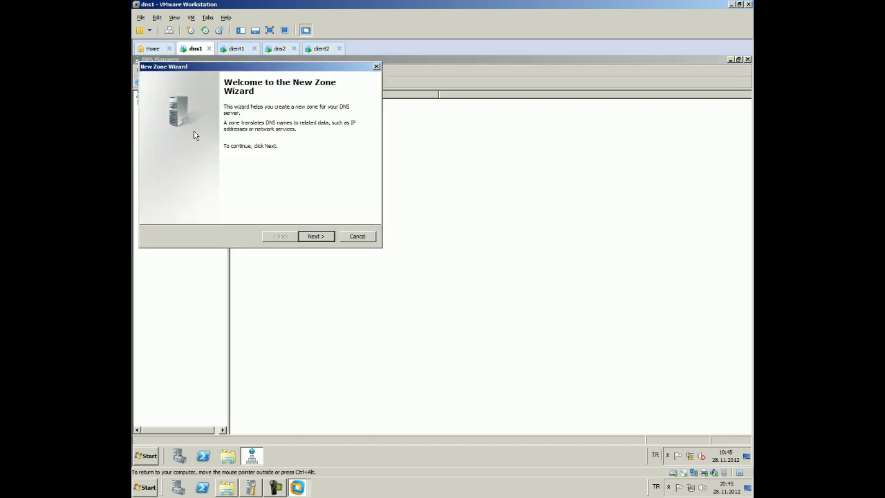
click(311, 235)
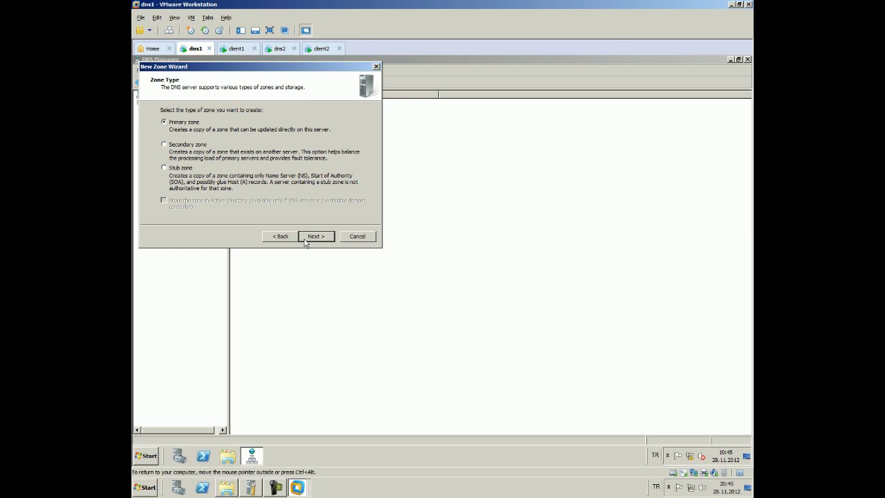
click(305, 239)
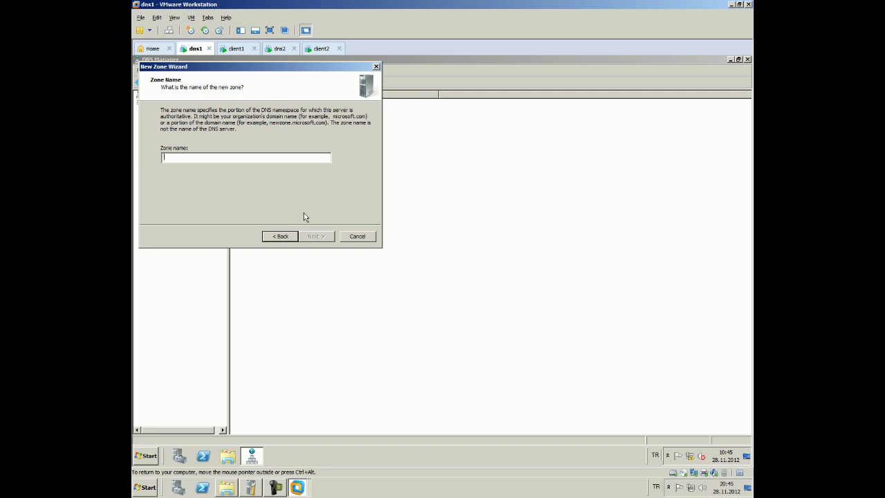
text(c)
text(isco.)
text(xo)
text(m)
click(319, 239)
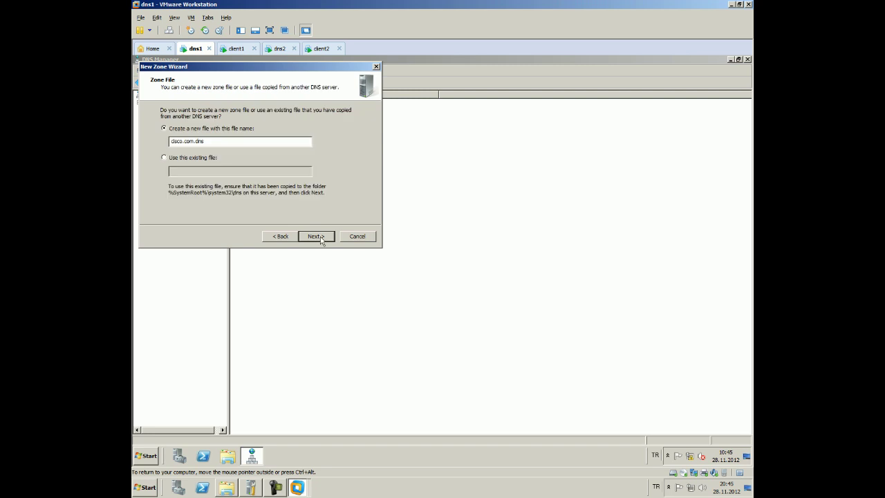
click(318, 238)
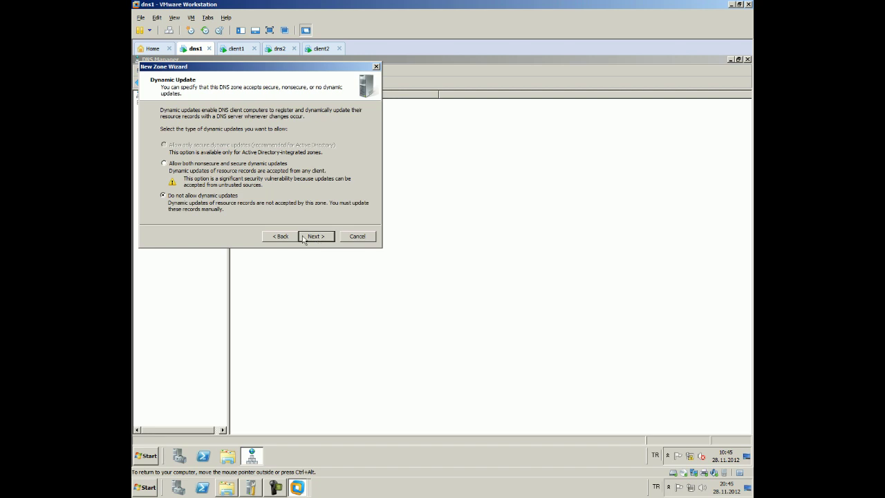
click(314, 240)
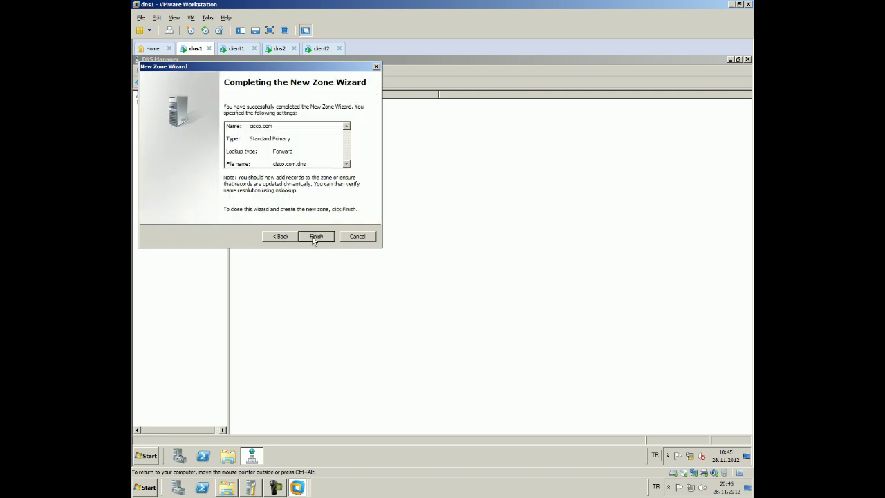
click(314, 237)
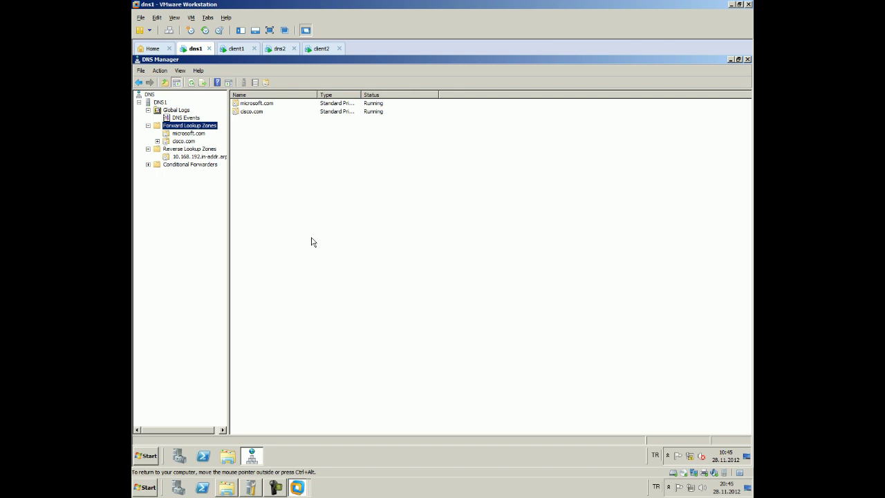
Create a second primary zone, hp.com, also without dynamic updates
right_click(191, 126)
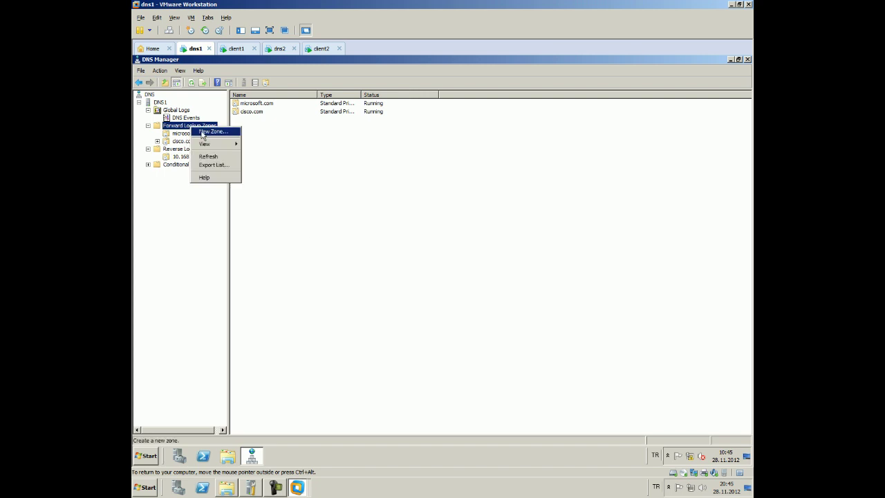
click(208, 132)
click(325, 239)
click(324, 239)
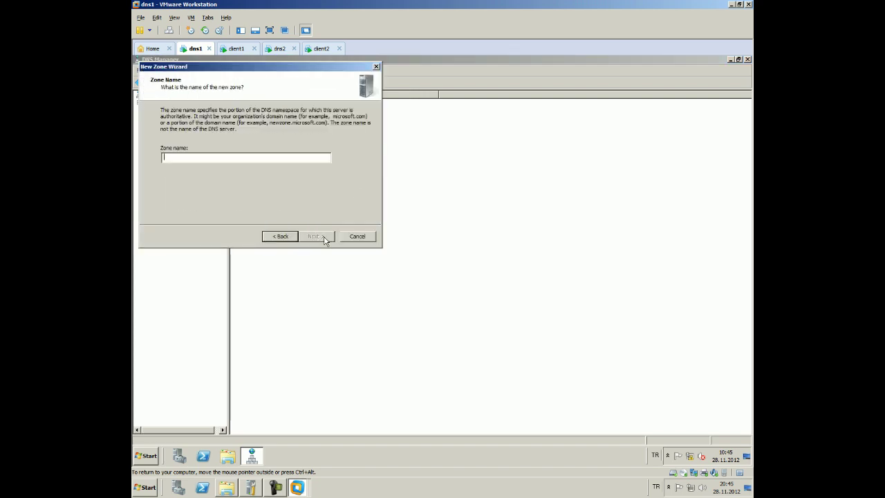
text(hp.co)
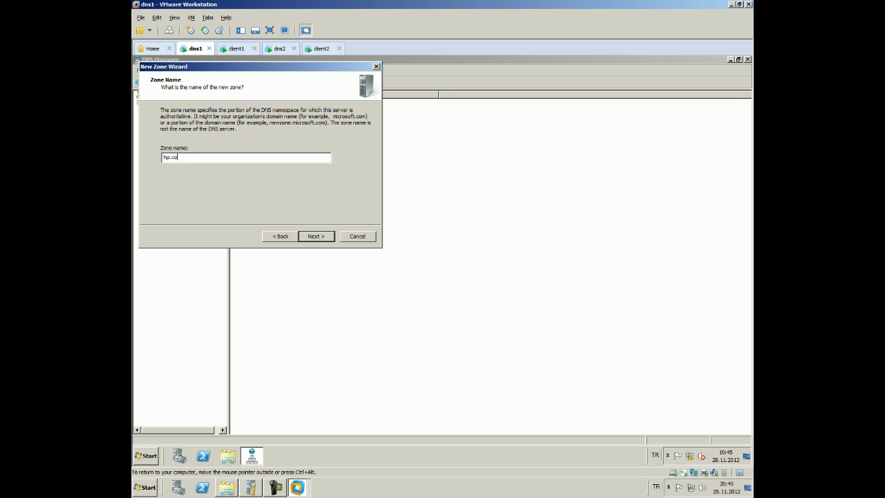
click(315, 237)
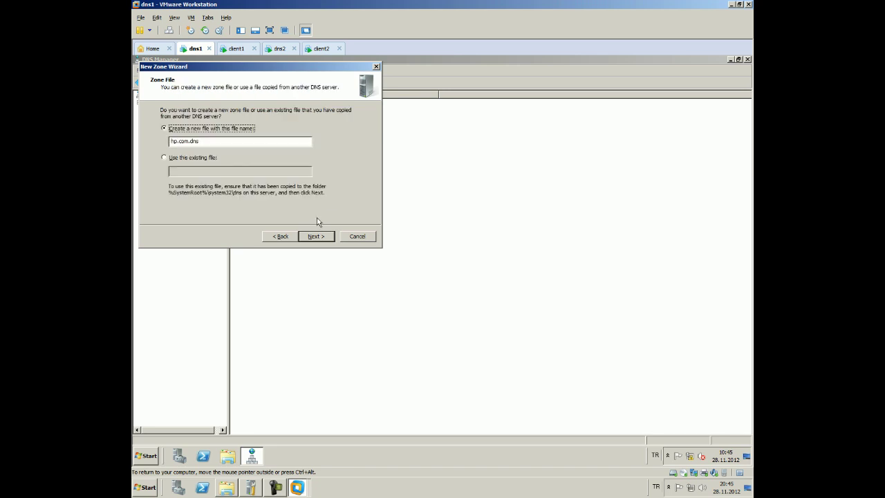
click(313, 237)
click(313, 237)
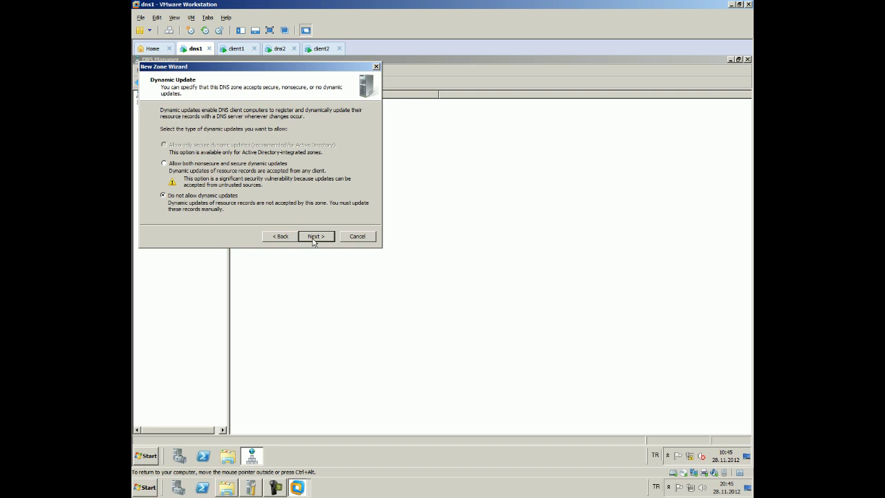
click(313, 236)
click(315, 237)
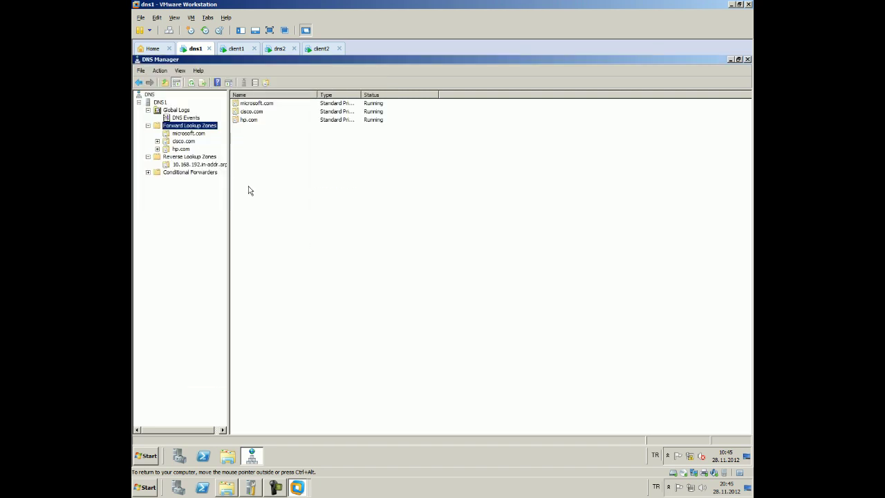
click(183, 140)
Edit cisco.com's NS record to dns1.cisco.com with IP 192.168.10.1, apply it, then select hp.com
click(250, 112)
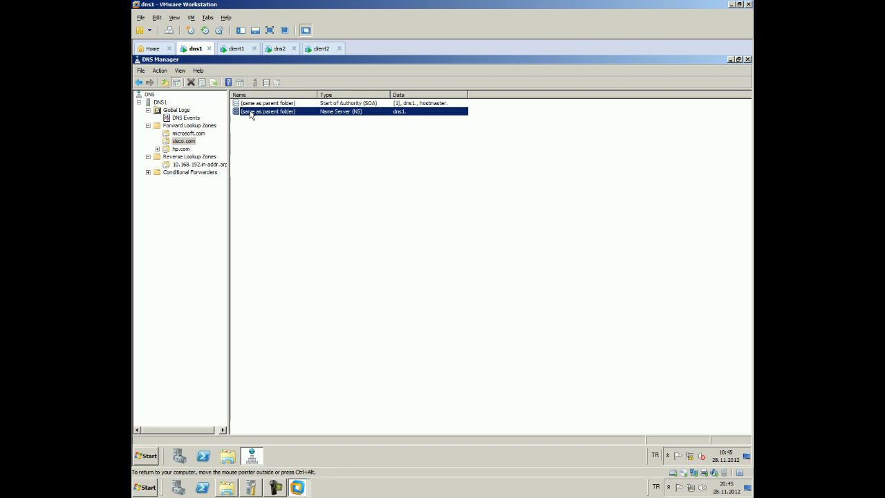
double_click(250, 112)
click(205, 231)
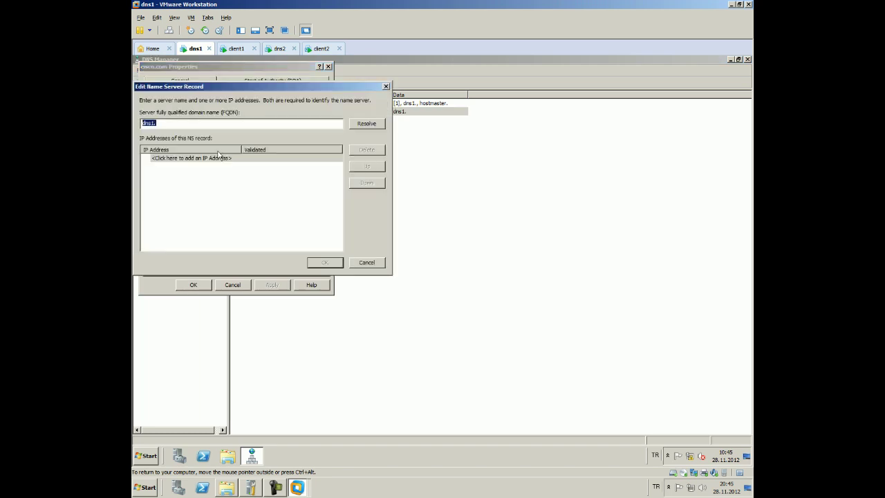
click(205, 124)
text(cisco.com)
click(244, 157)
text(192)
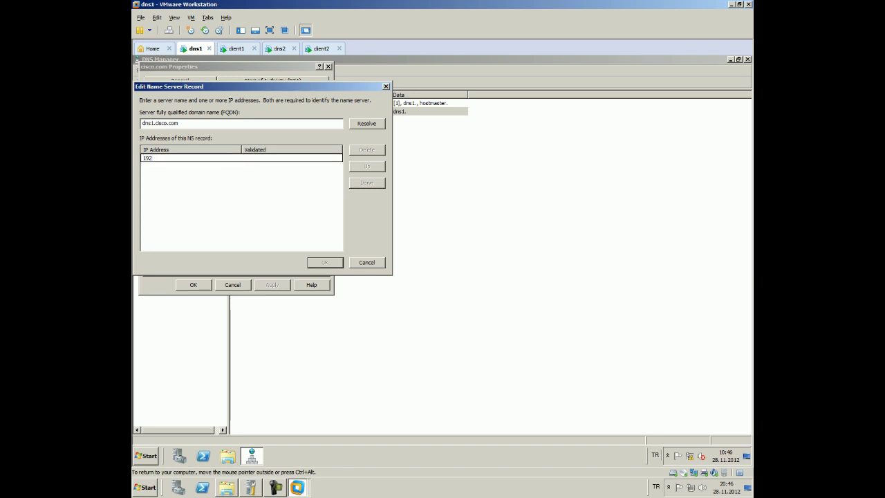
text(.168.1.0.1)
key(Return)
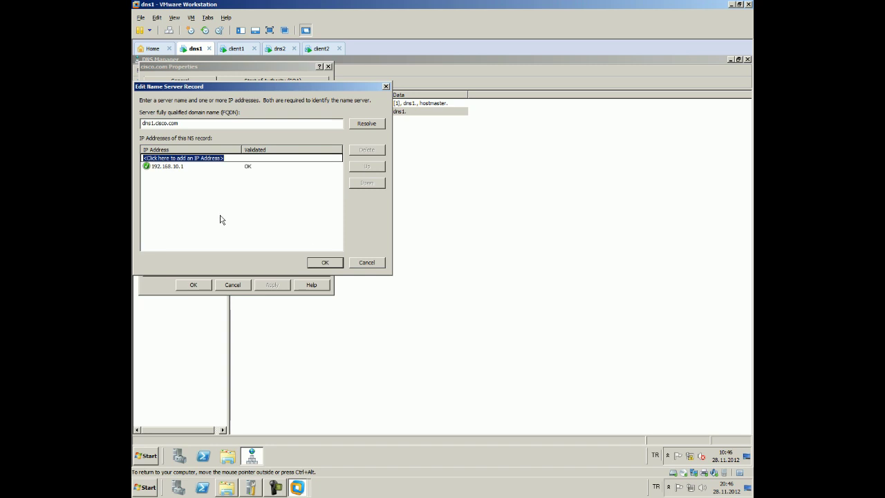
click(325, 262)
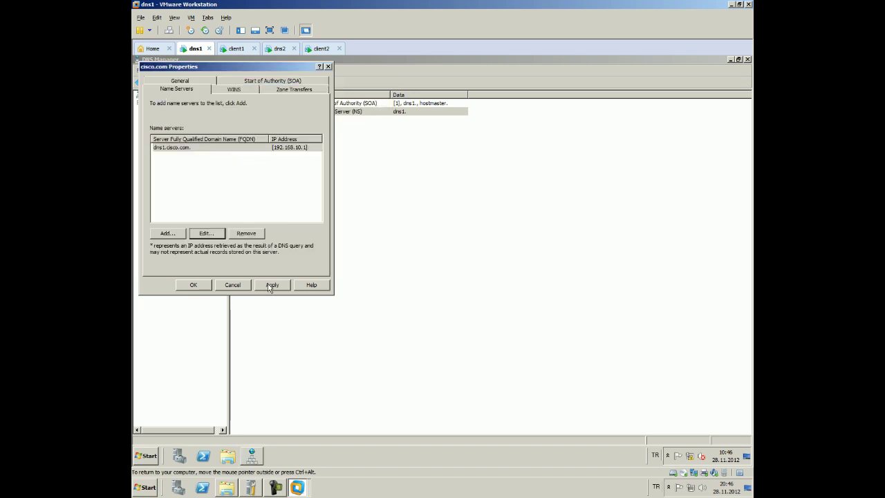
click(271, 286)
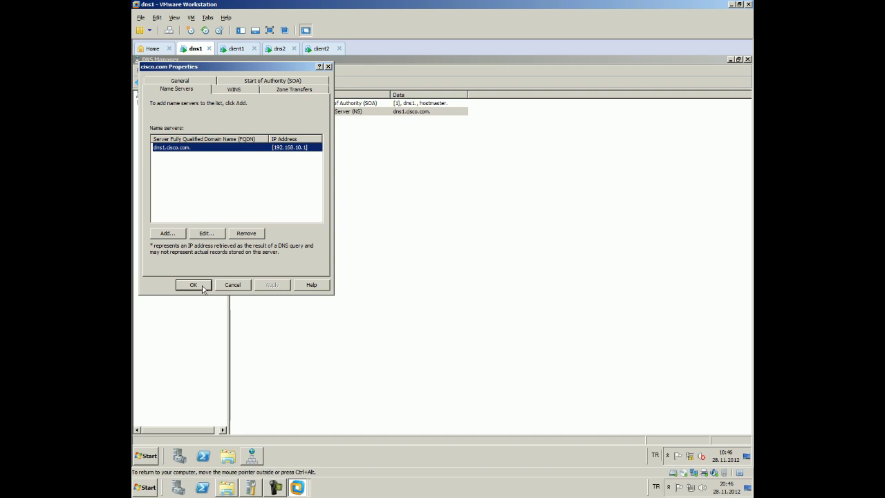
click(197, 285)
click(181, 149)
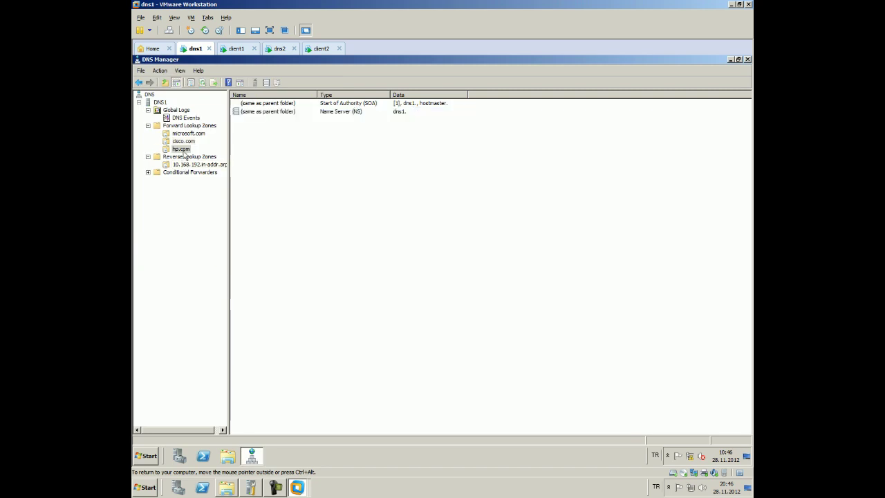
Edit hp.com's NS record to FQDN dns1.hp.com with IP 192.168.10.1, then apply and close
double_click(264, 112)
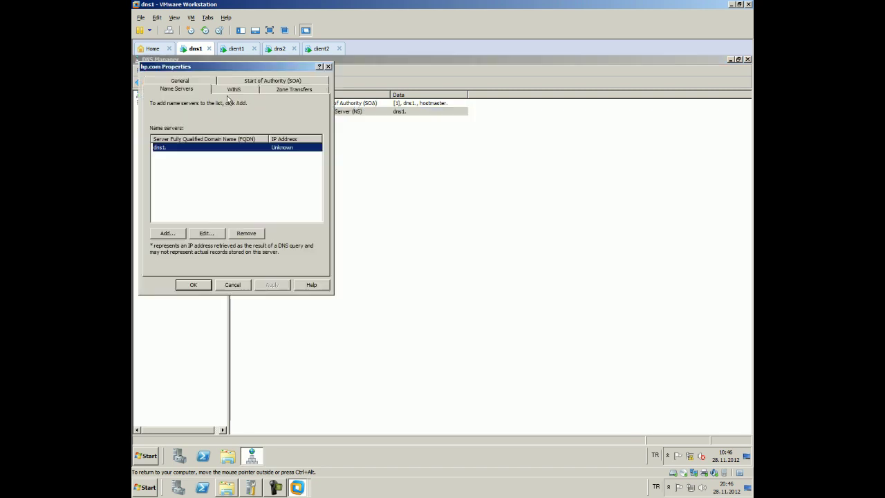
click(206, 233)
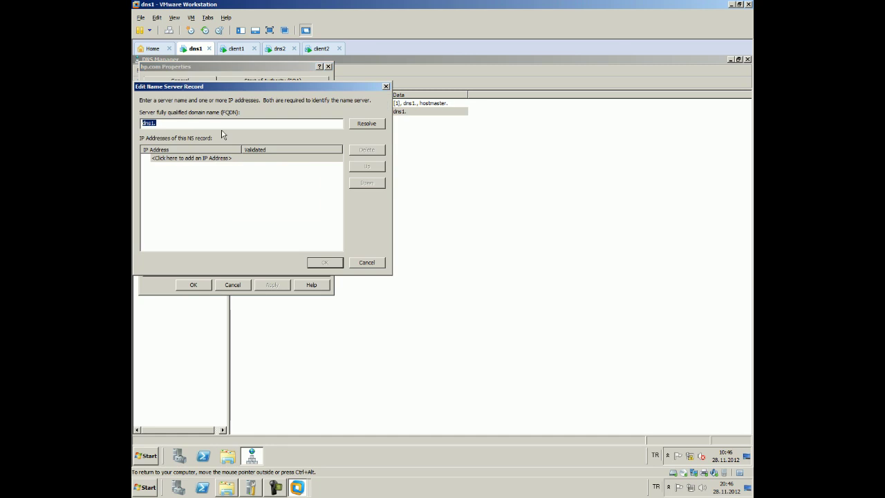
click(228, 123)
text(hp.com)
click(214, 157)
text(192.168.1)
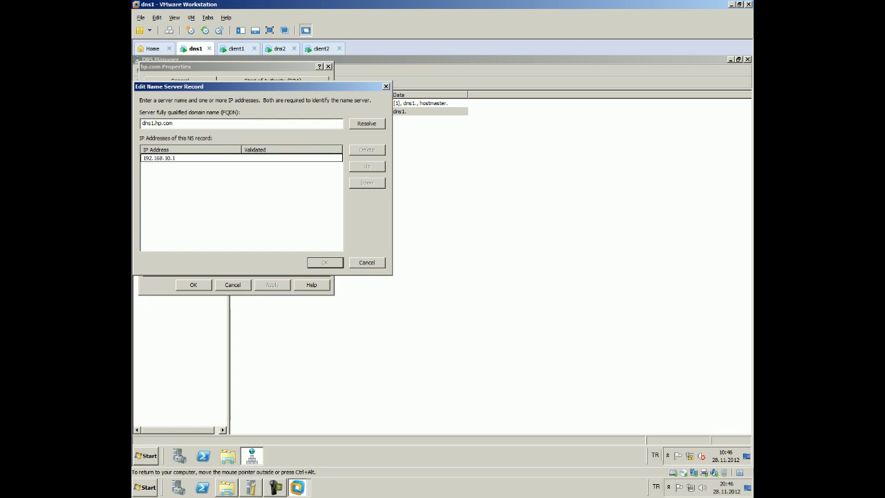
text(0.1)
key(Return)
click(325, 262)
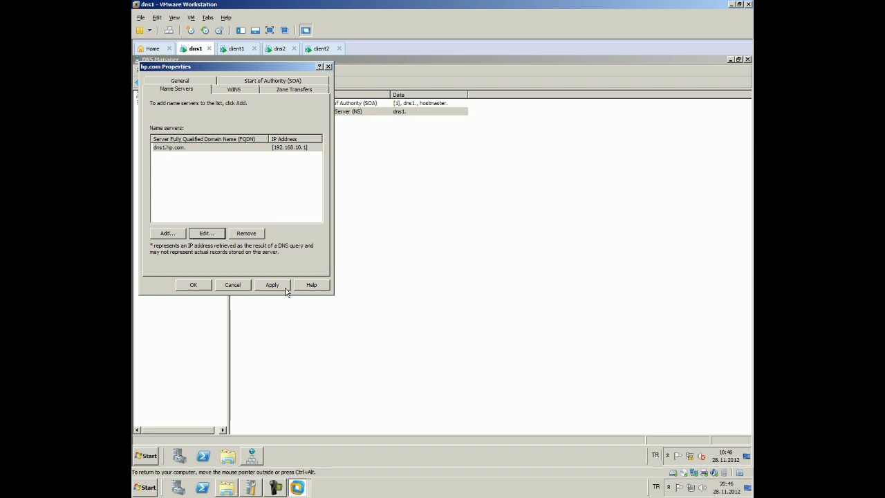
click(192, 285)
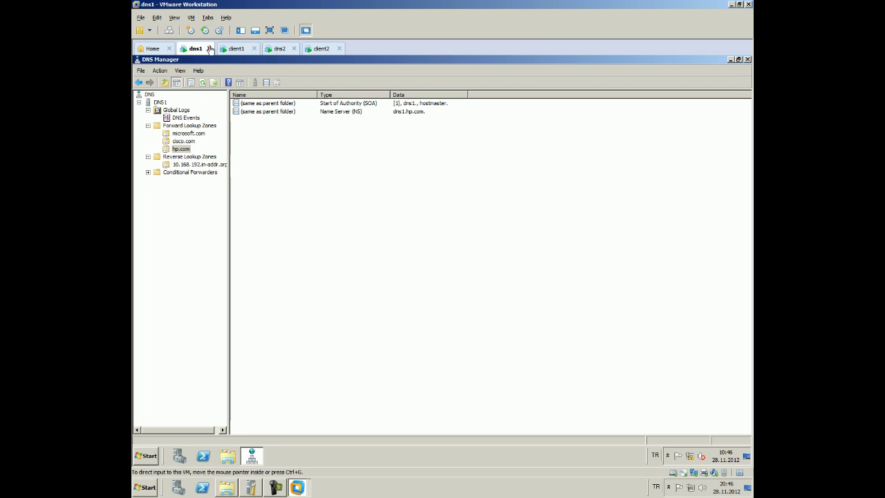
Refresh dns1's DNS Manager and browse the cisco.com, hp.com and microsoft.com zones, then switch to dns2
click(169, 126)
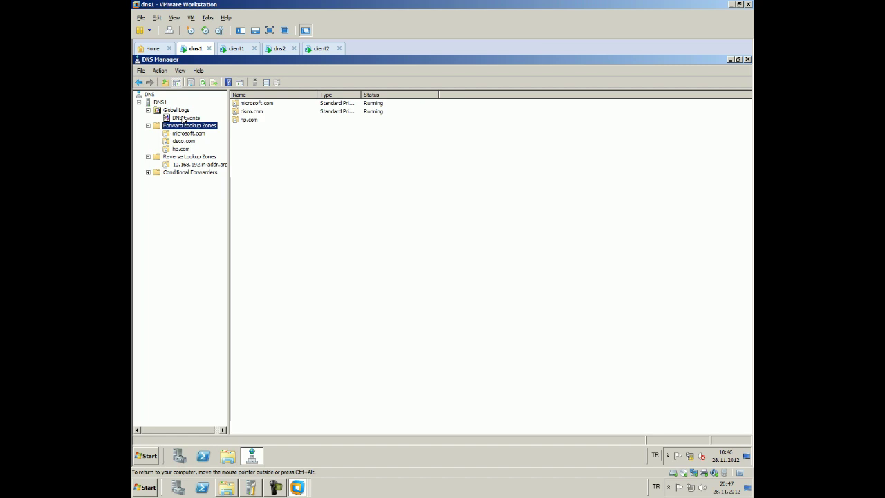
click(164, 110)
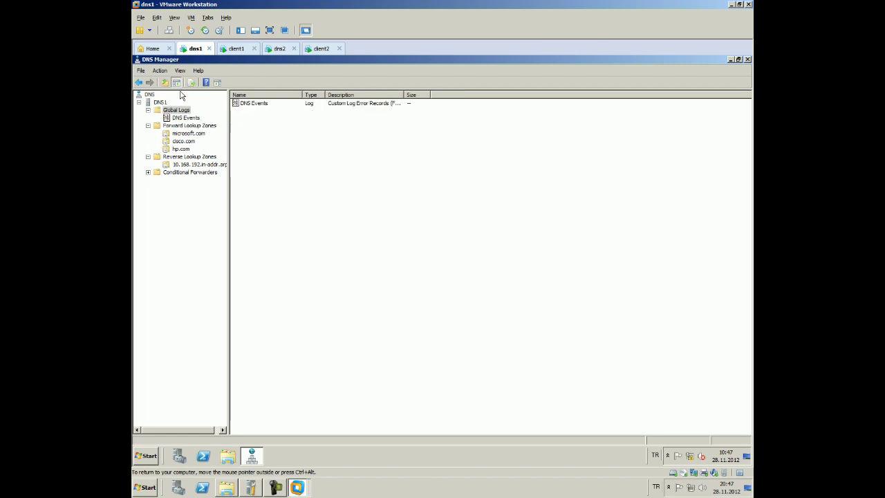
click(159, 102)
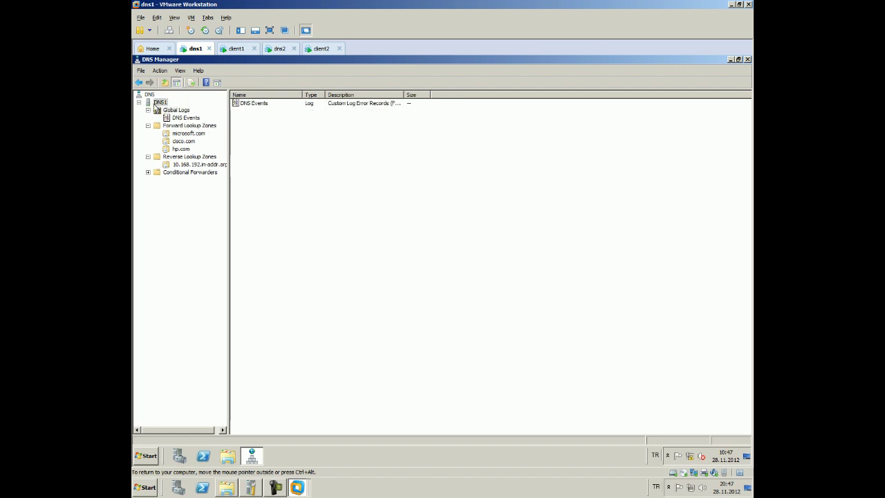
click(205, 83)
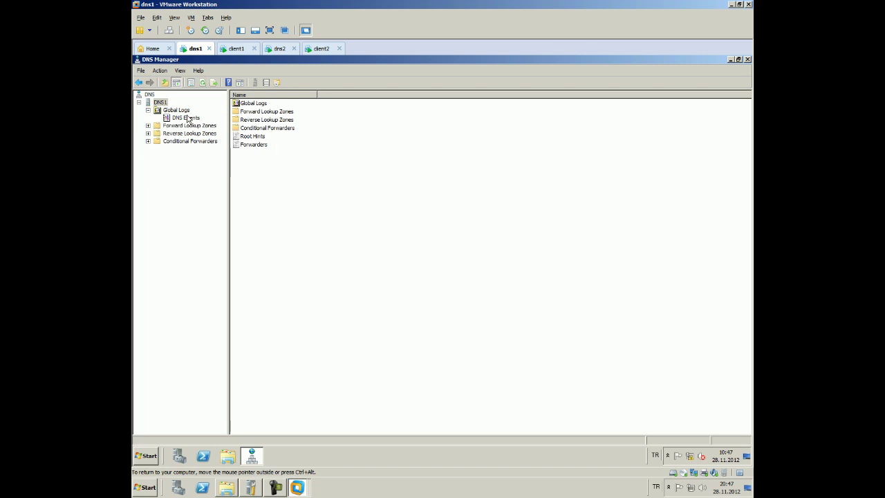
double_click(178, 126)
click(178, 134)
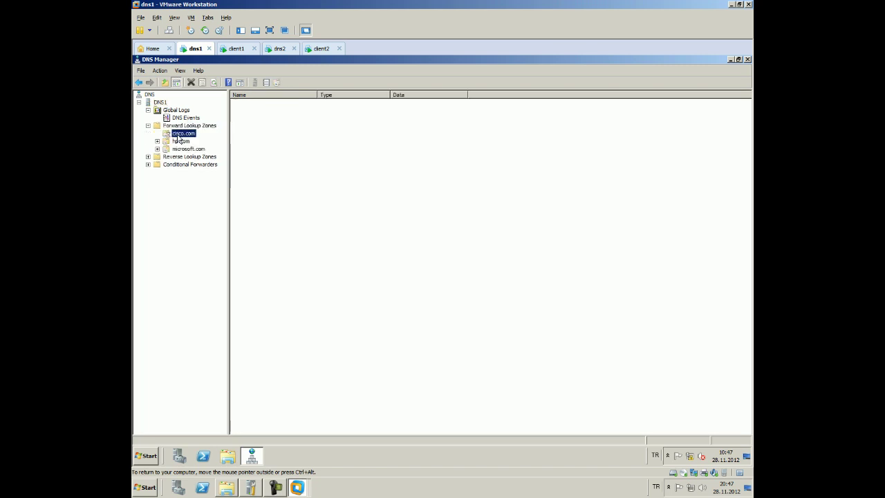
click(181, 141)
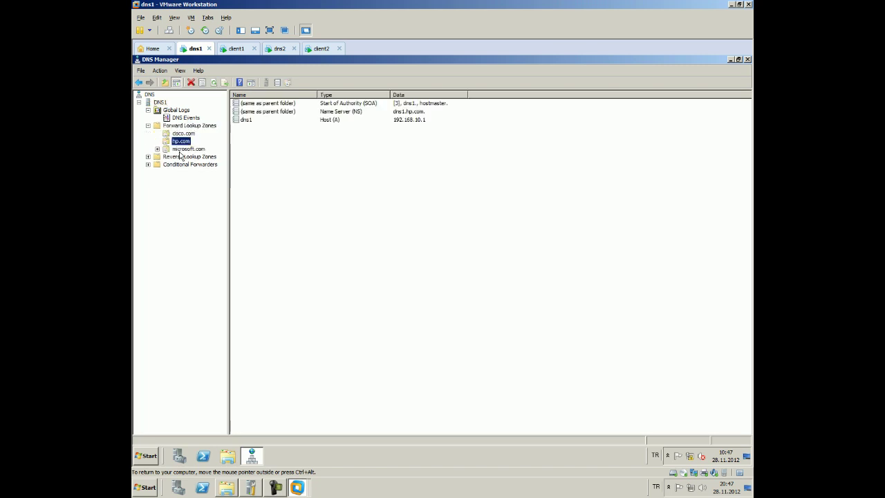
click(181, 149)
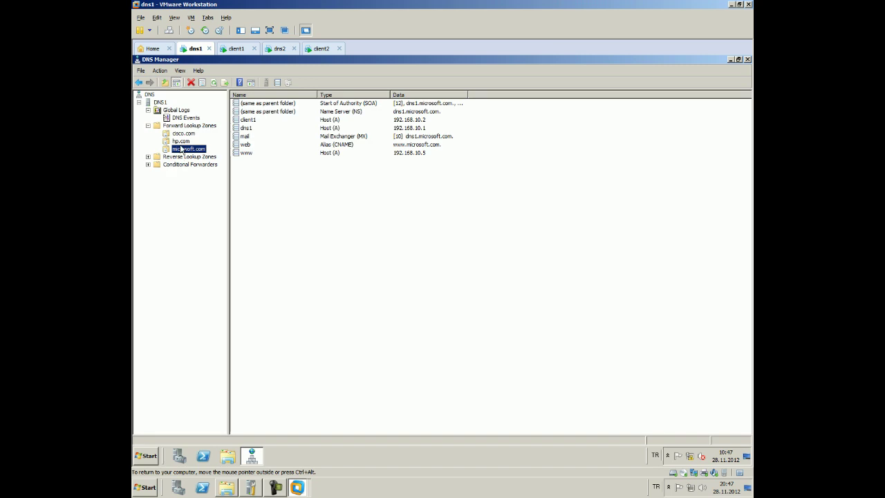
click(277, 52)
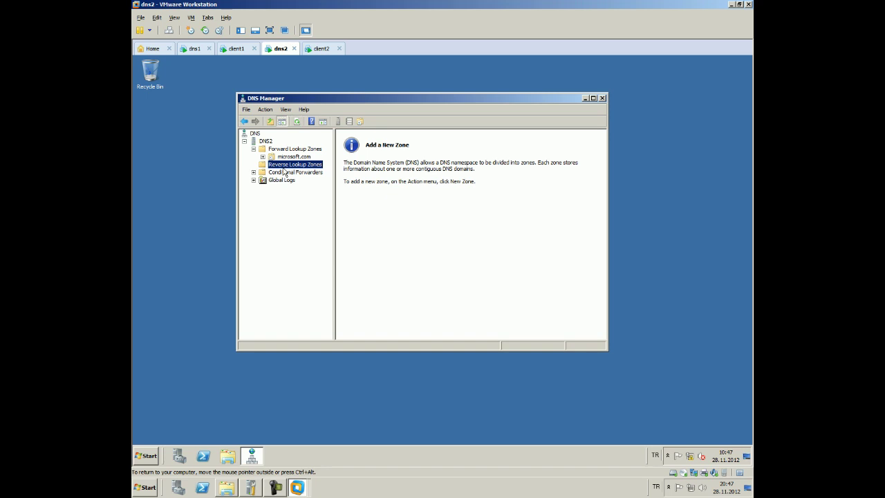
Restart DNS2's DNS Server service via All Tasks and verify the microsoft.com stub zone shows Running
key(Up)
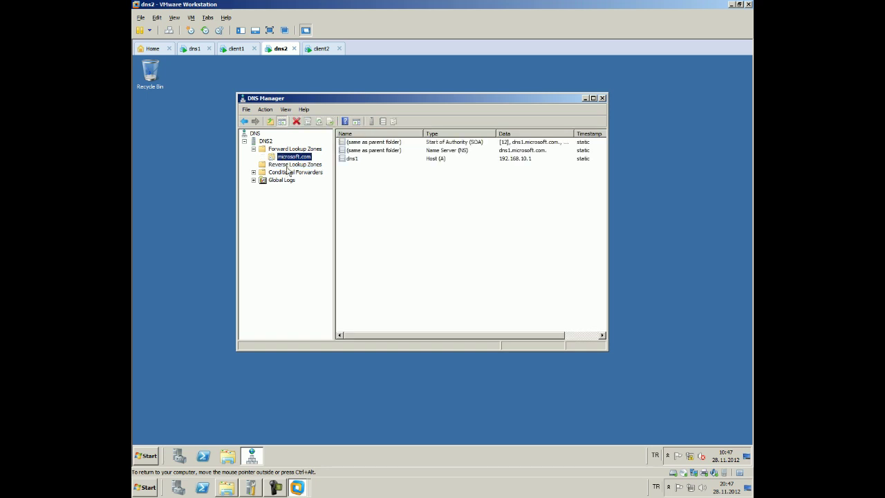
click(272, 149)
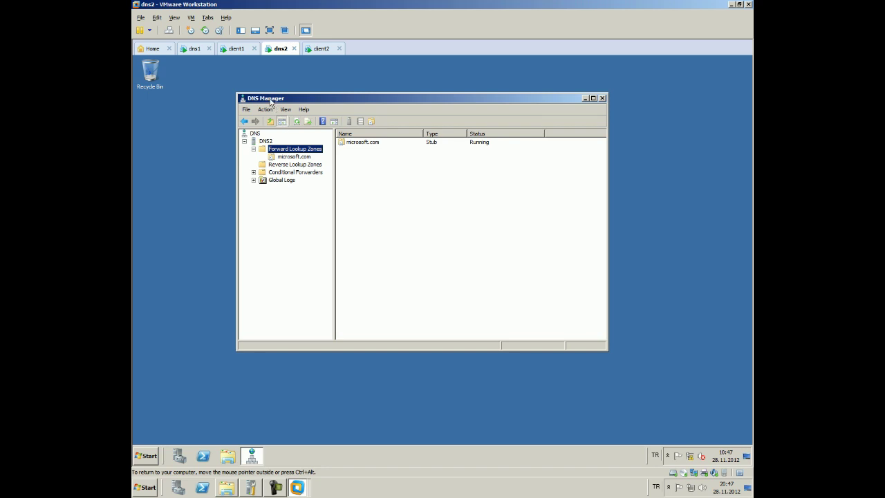
click(297, 121)
click(265, 141)
right_click(266, 142)
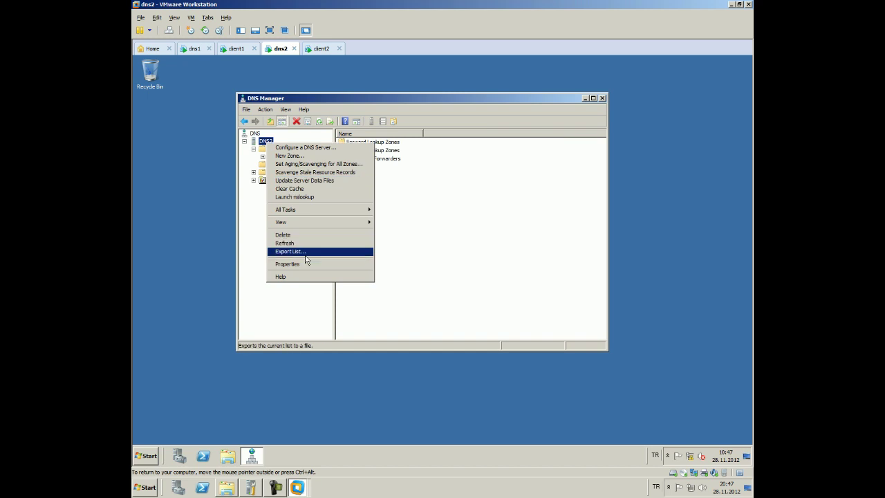
mouse_move(365, 209)
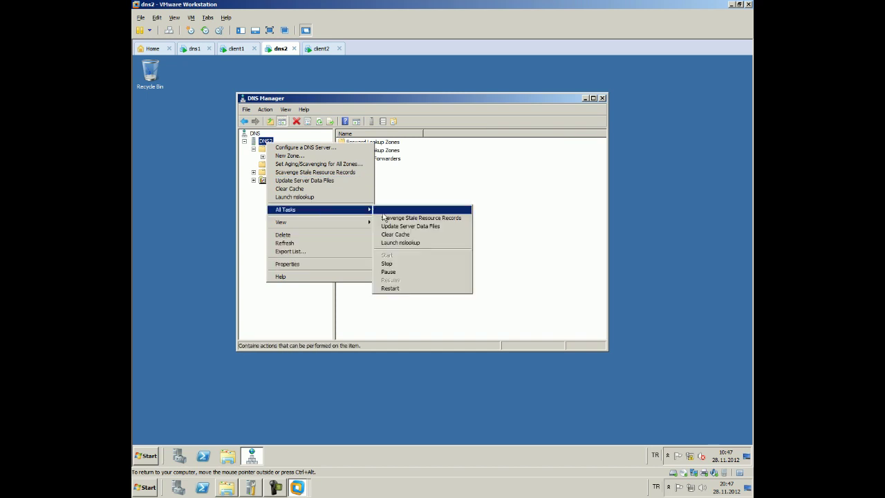
click(389, 287)
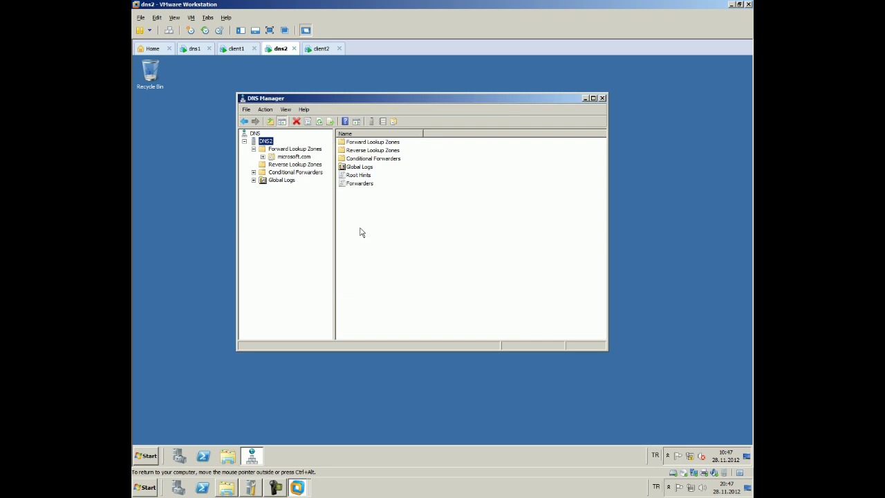
click(297, 150)
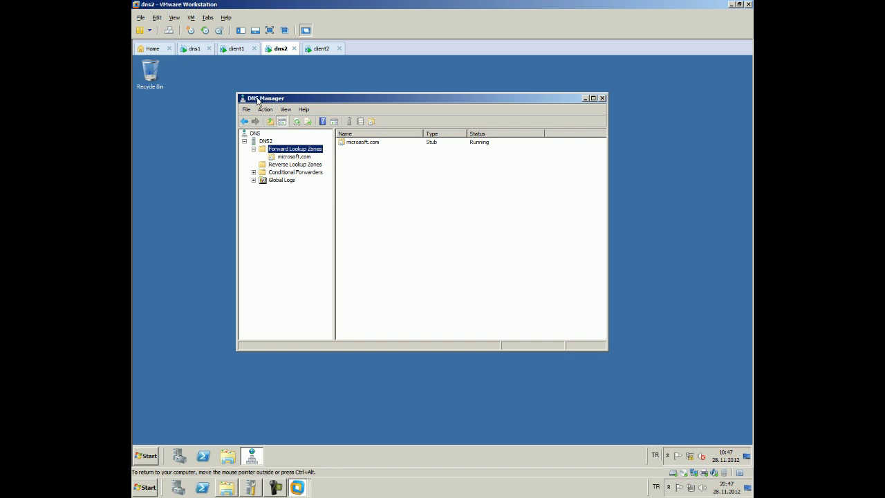
click(194, 48)
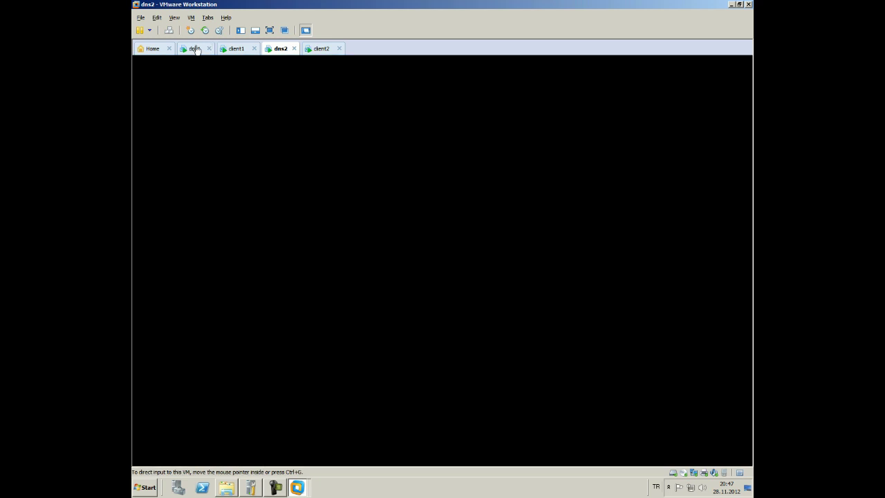
On dns2, check the microsoft.com stub zone records and bring up the Forward Lookup Zones context menu
click(276, 48)
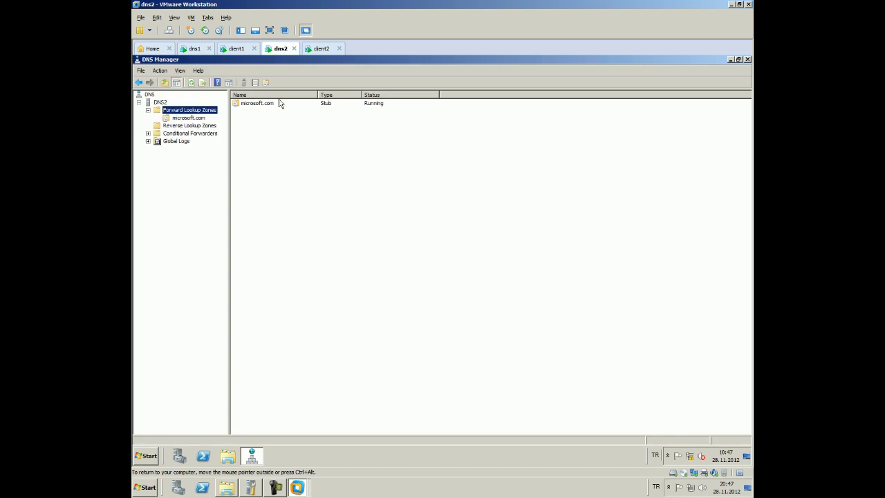
click(184, 125)
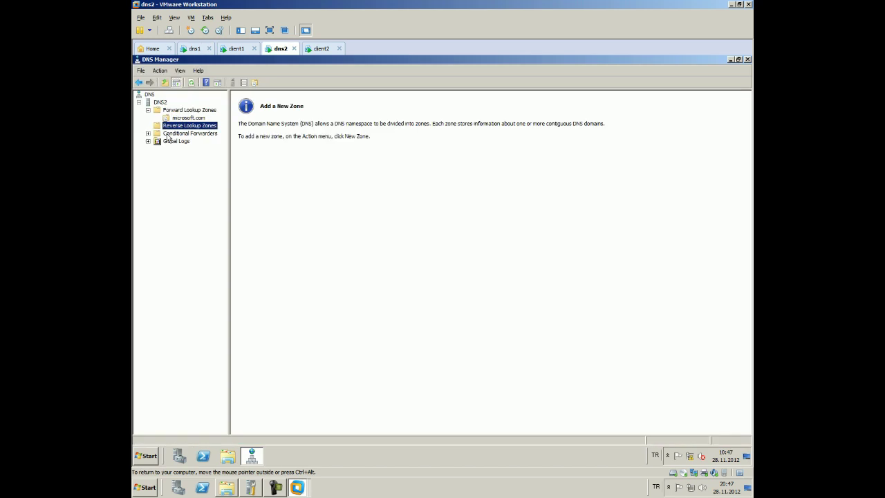
click(168, 136)
click(182, 119)
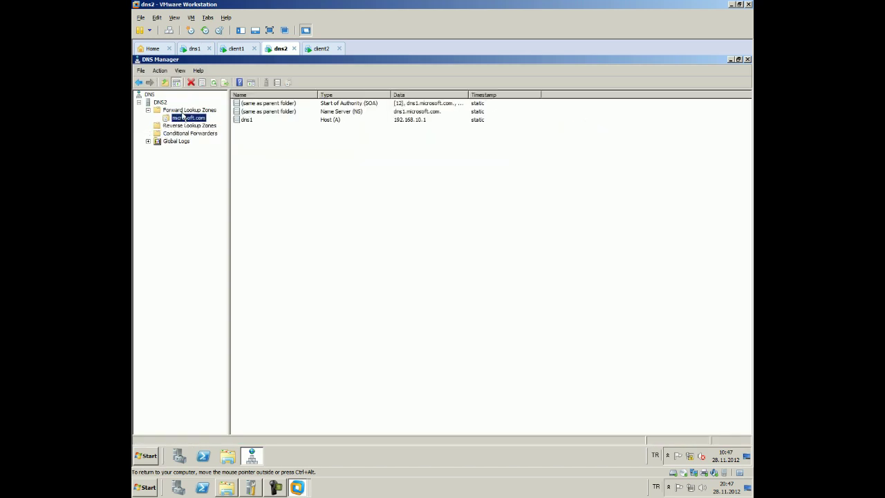
click(185, 111)
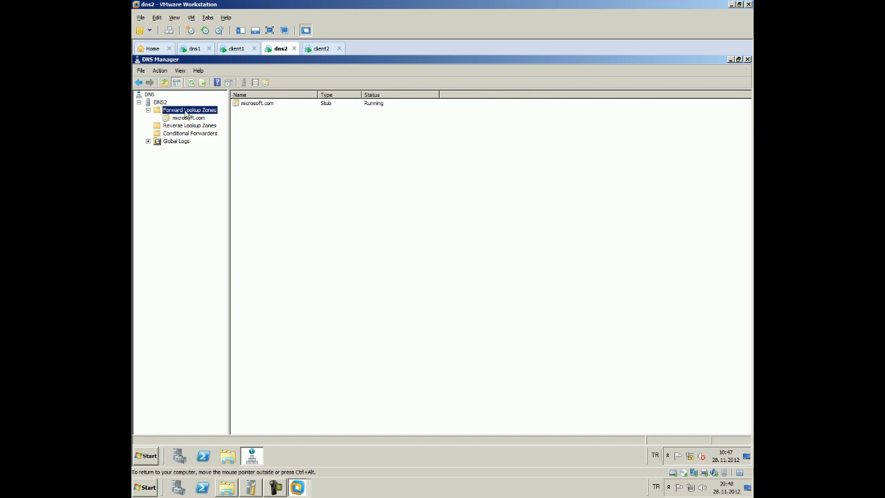
double_click(249, 105)
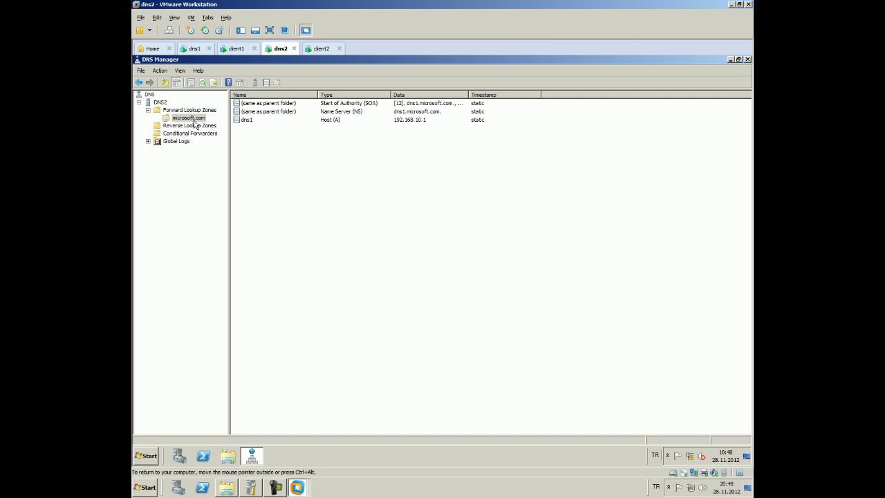
click(197, 112)
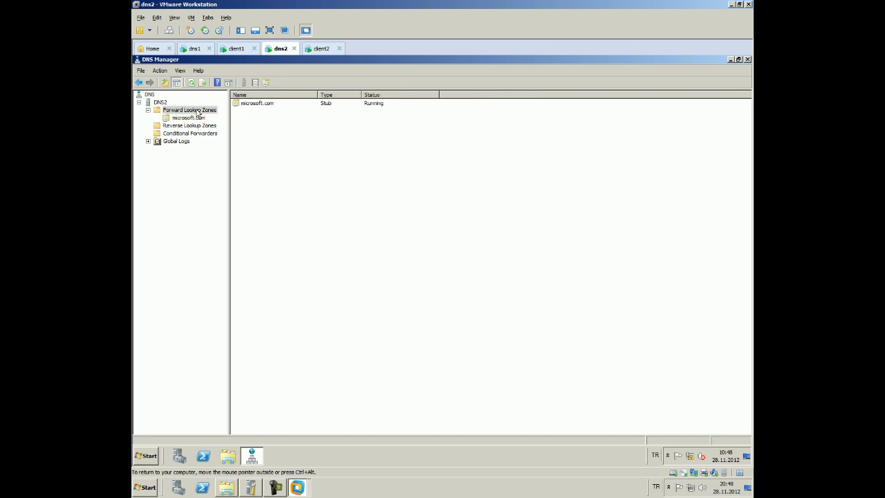
right_click(197, 112)
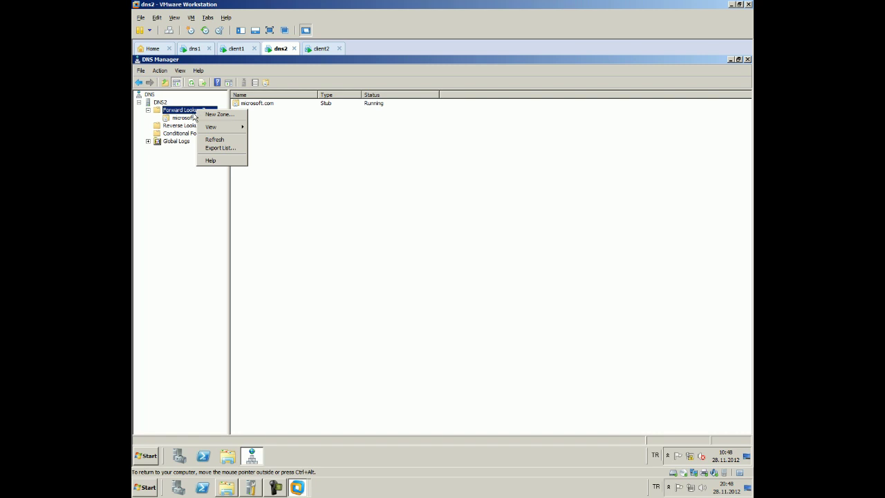
Start the New Zone wizard on dns2, then cancel without creating a zone
click(202, 115)
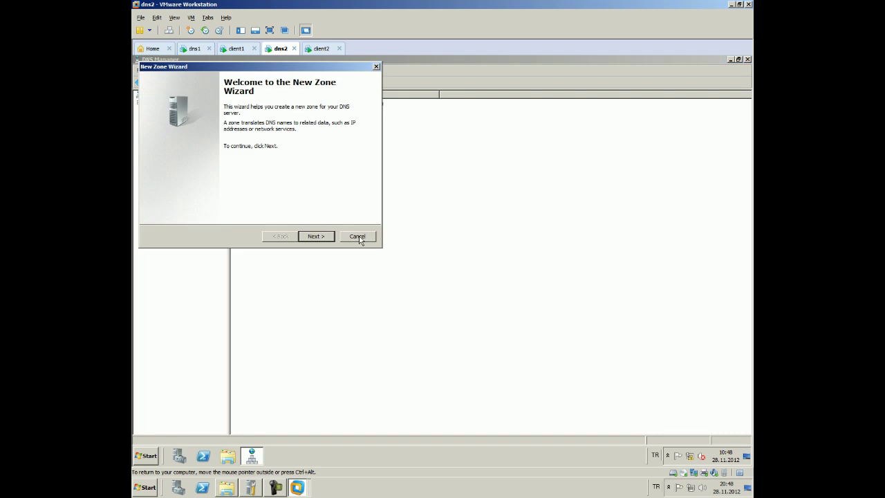
click(316, 236)
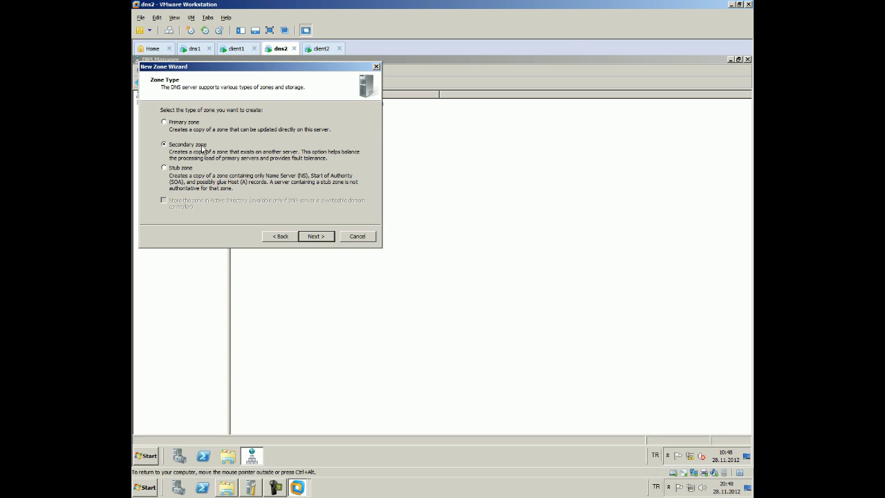
click(372, 238)
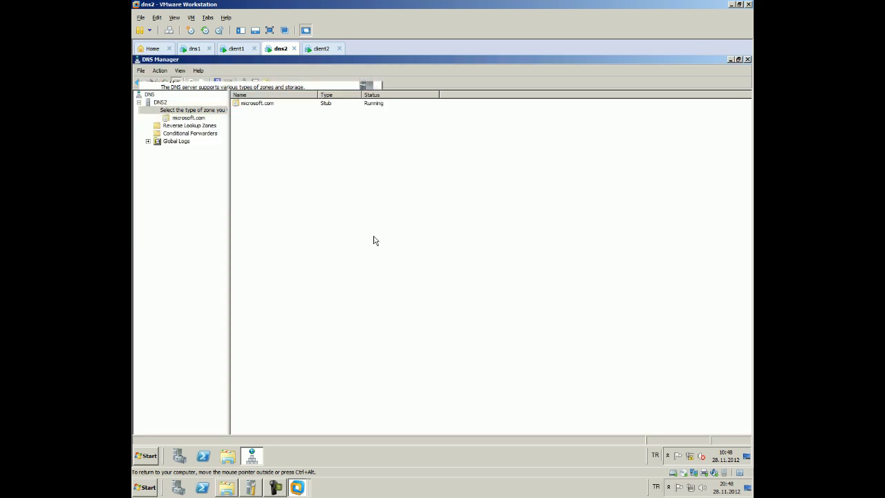
Refresh dns2's zones, view the microsoft.com stub zone records, and switch to dns1
click(194, 84)
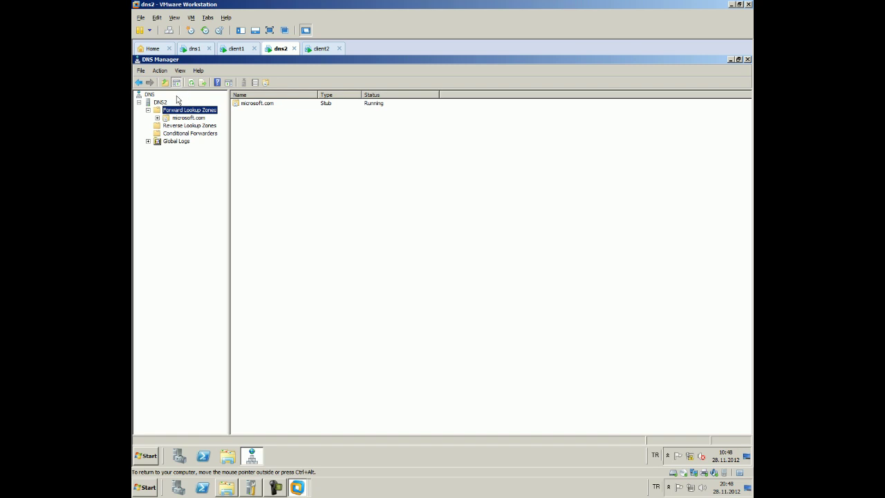
double_click(245, 104)
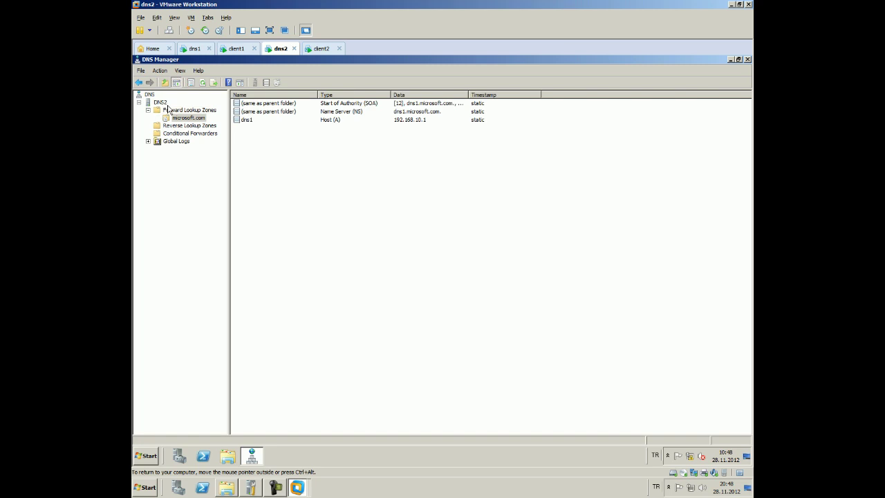
click(187, 50)
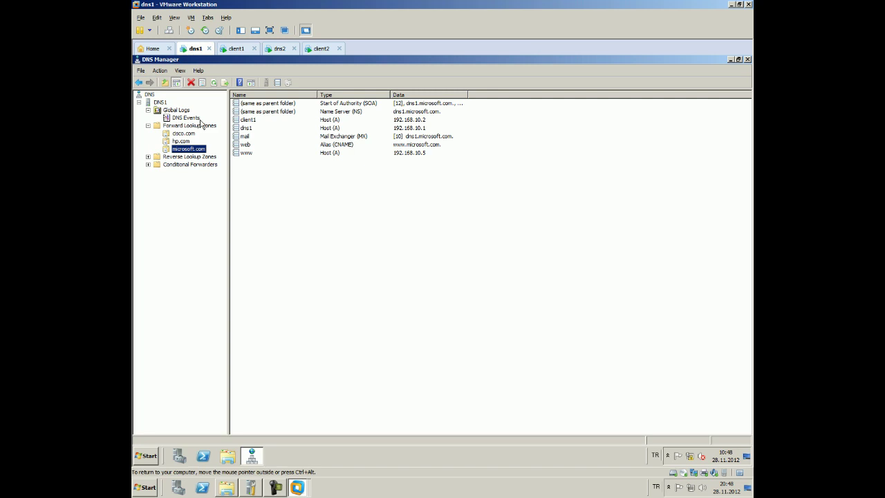
Create a New Host record named www with IP 192.168.10.10 in the cisco.com zone
click(183, 134)
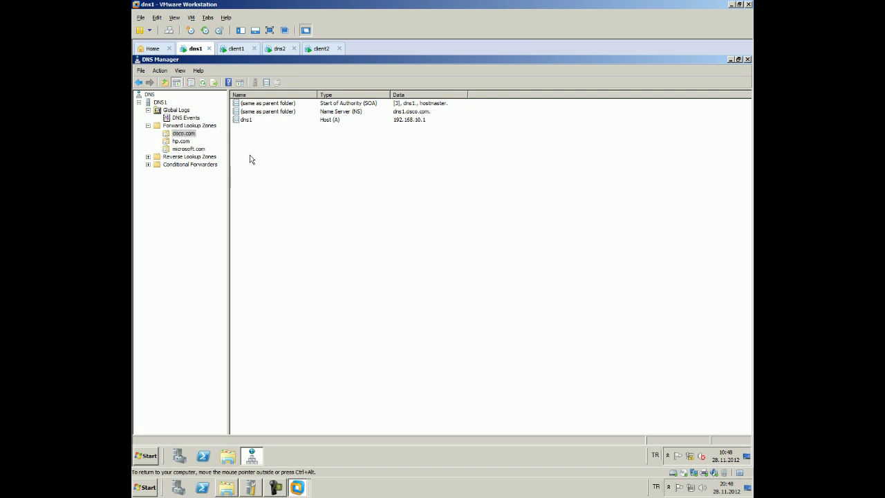
right_click(250, 156)
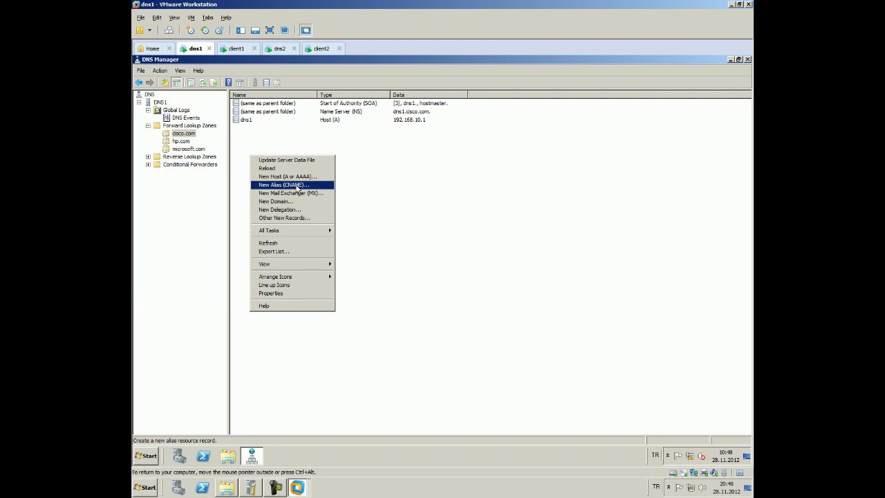
click(298, 177)
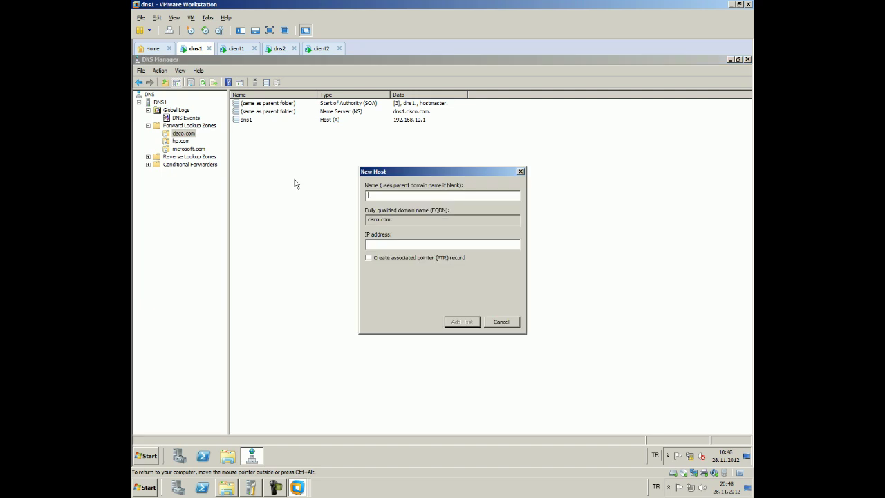
text(www)
click(406, 244)
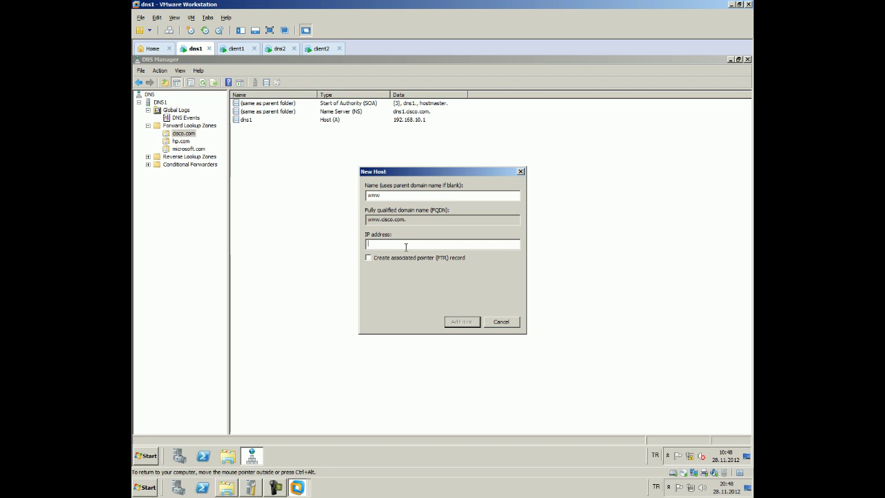
text(192.168.10)
text(1)
key(BackSpace)
text(10)
click(448, 322)
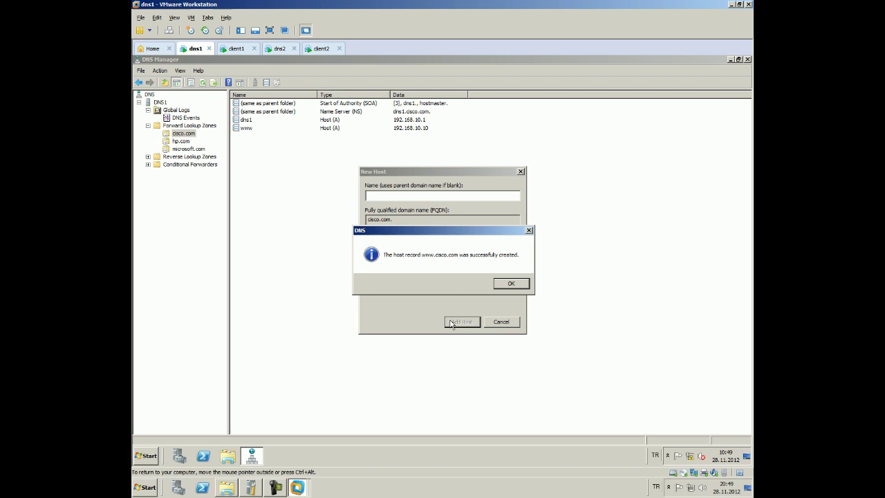
click(511, 284)
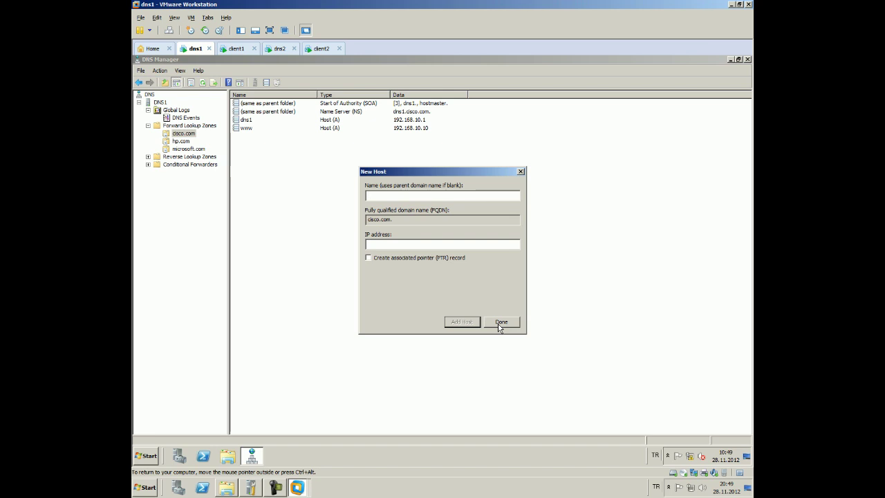
click(501, 323)
Add a host record abc with IP 192.168.10.54 to the hp.com zone
click(180, 142)
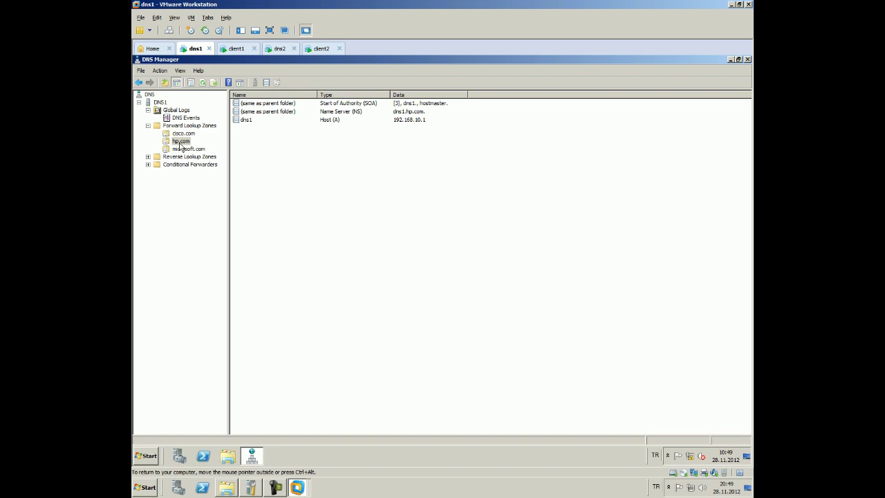
right_click(181, 142)
click(196, 166)
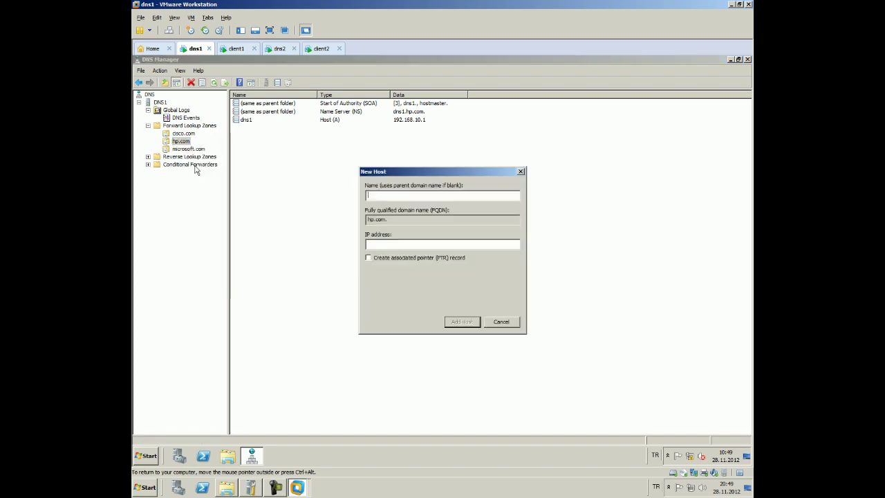
text(abc)
click(406, 244)
text(192.1)
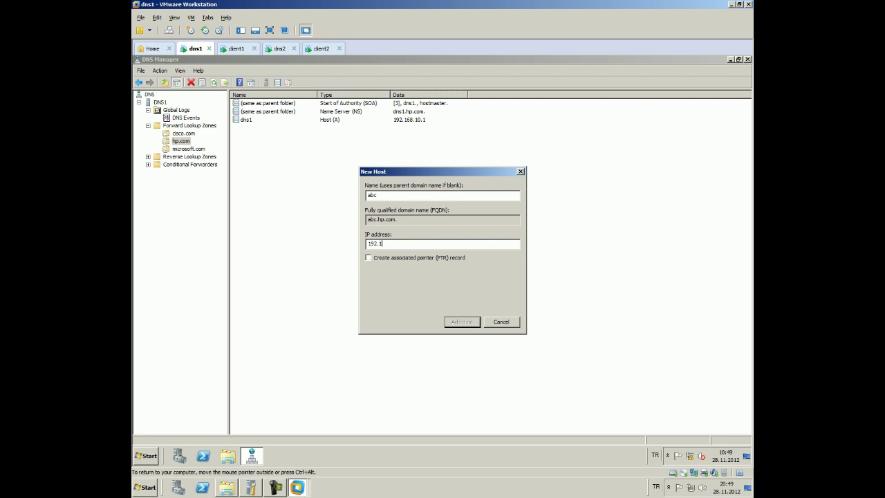
text(68.10.54)
click(460, 322)
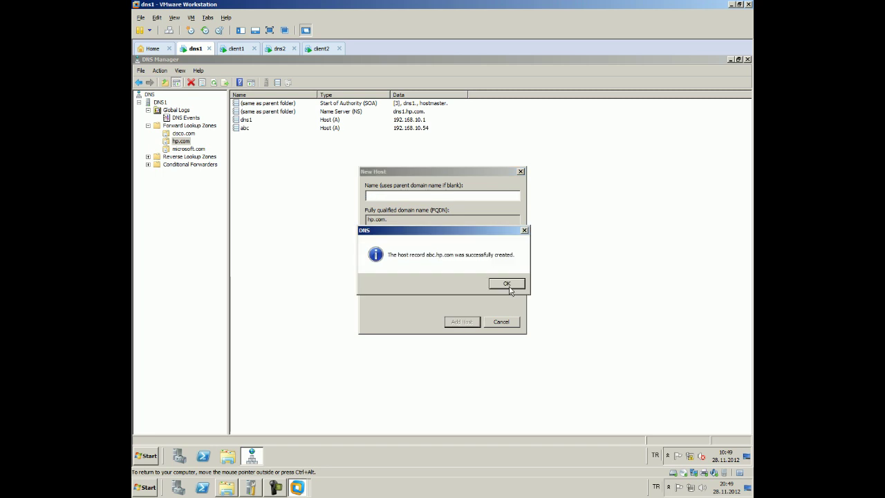
click(510, 286)
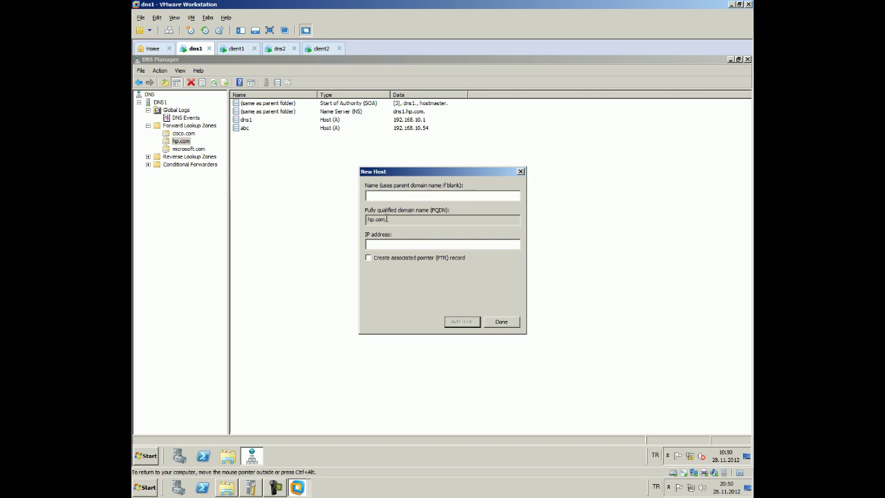
click(501, 322)
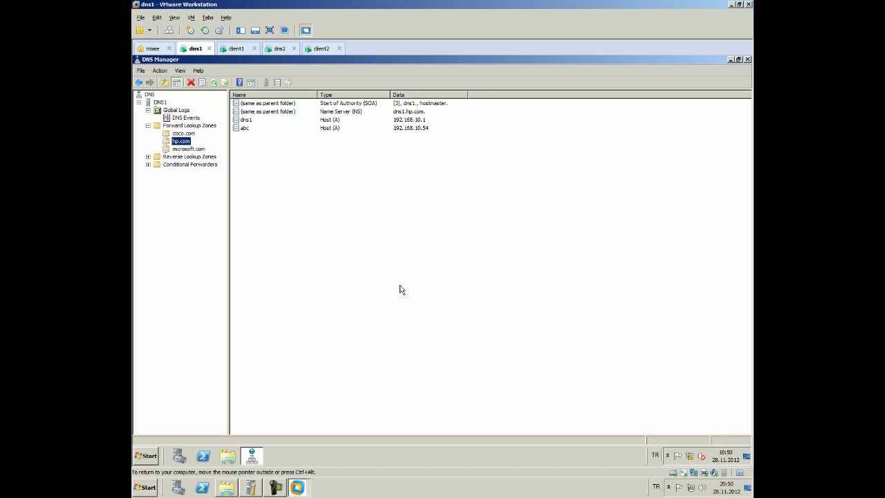
Review the microsoft.com, cisco.com and hp.com zone records, then switch to client1
click(189, 151)
click(183, 133)
click(181, 141)
click(185, 151)
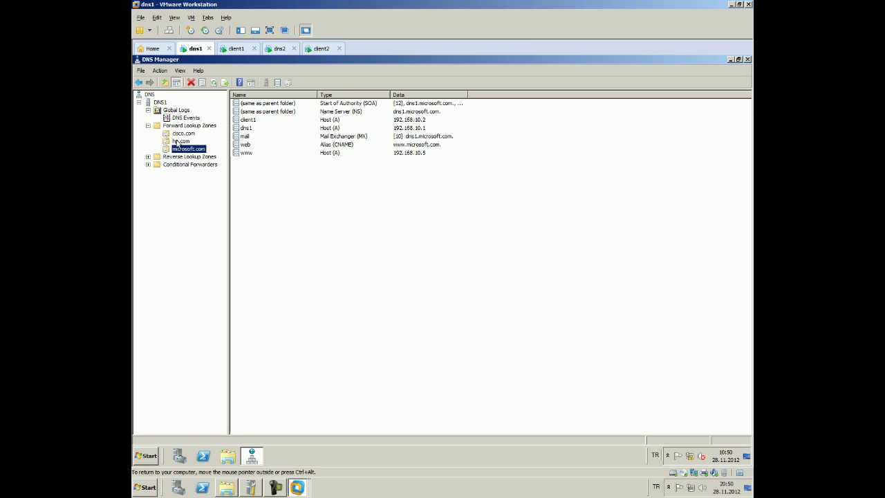
click(178, 142)
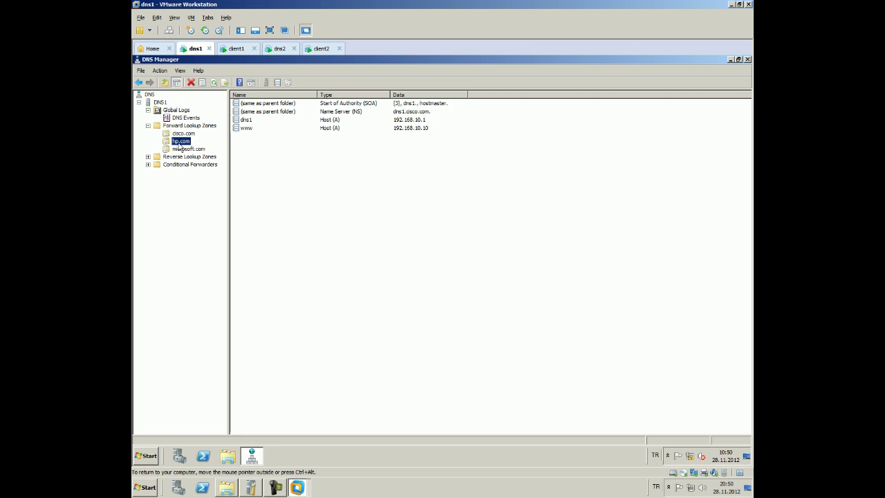
click(188, 148)
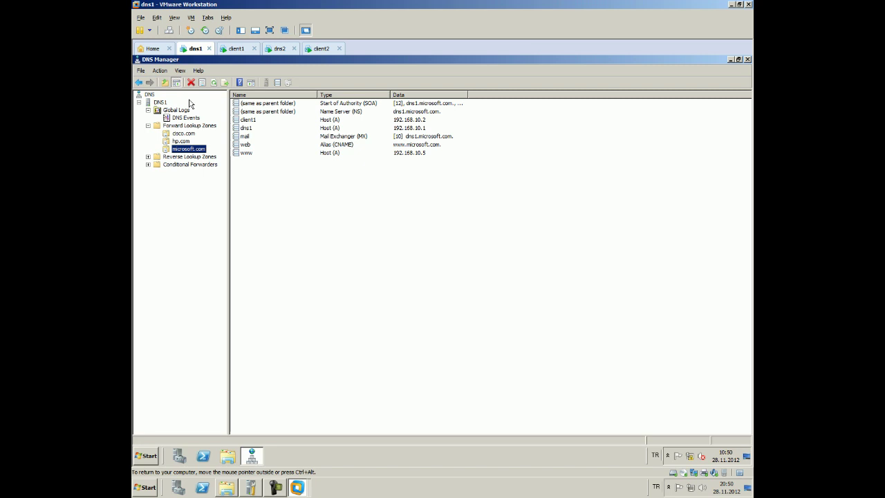
click(235, 48)
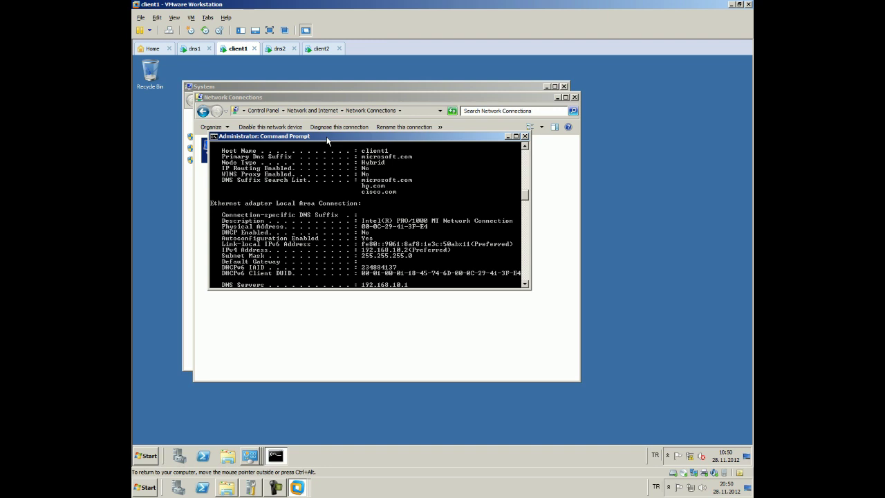
Ping www, then flush the DNS cache with ipconfig /flushdns
key(Up)
key(BackSpace)
key(BackSpace)
key(BackSpace)
key(BackSpace)
key(BackSpace)
key(BackSpace)
key(BackSpace)
key(BackSpace)
key(BackSpace)
key(BackSpace)
key(BackSpace)
key(BackSpace)
key(BackSpace)
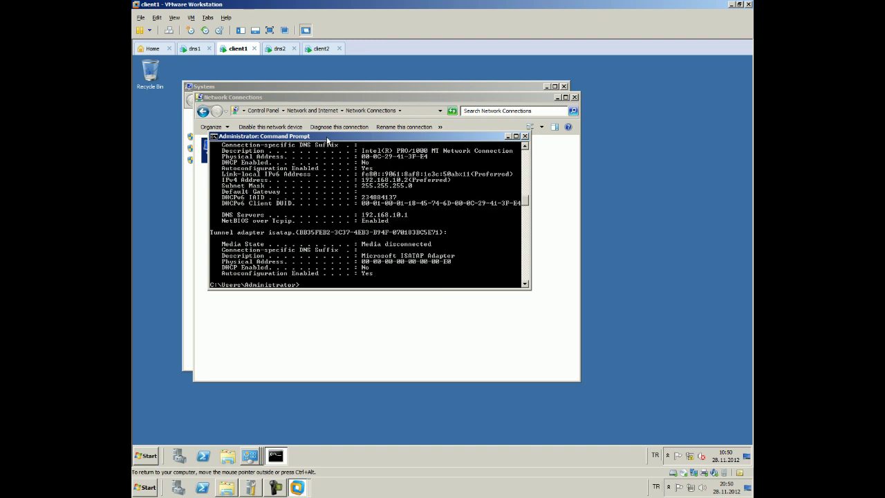
text(ping www)
key(Return)
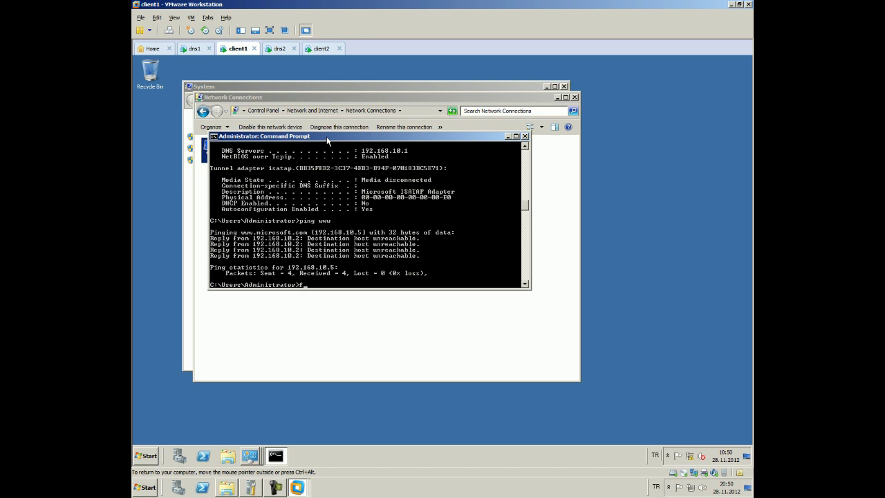
text(pconfig /flushdns)
key(Return)
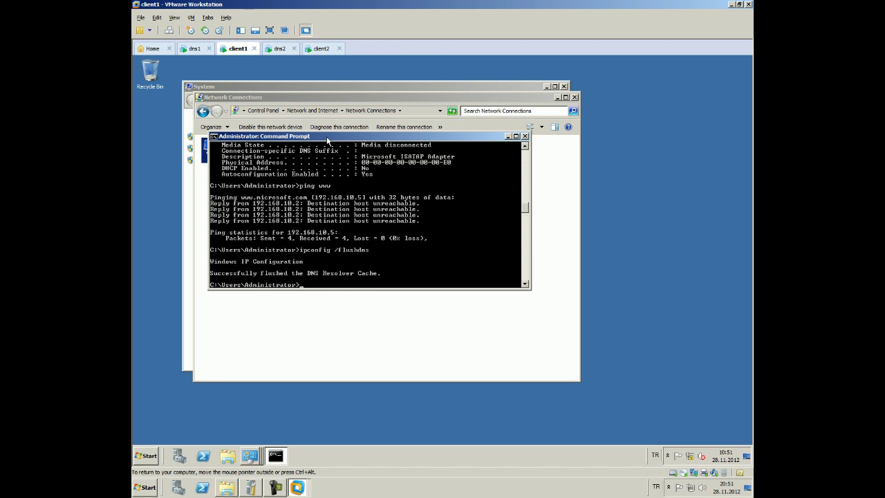
Ping www again, then ping abc, which resolves to abc.hp.com at 192.168.10.54
text(ping www)
key(Return)
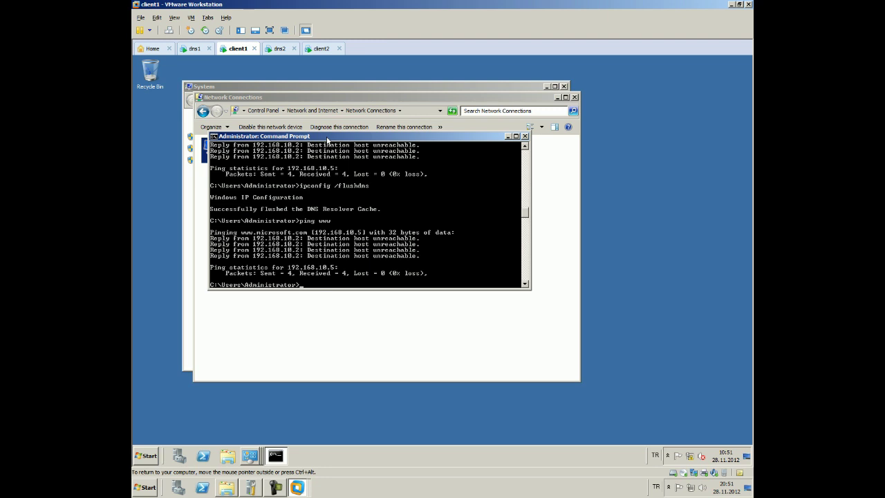
text(ping abc)
key(Return)
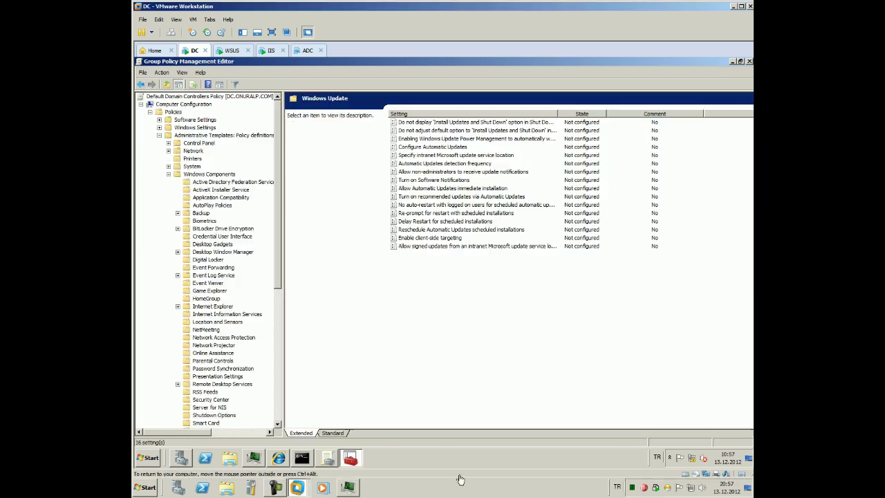
Go to Administrative Templates > Windows Components > Windows Update and open Configure Automatic Updates
click(159, 135)
click(159, 135)
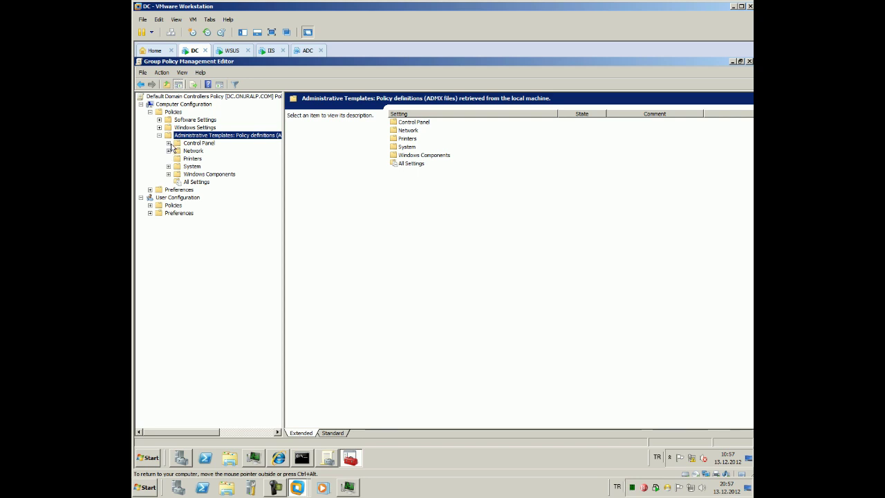
click(168, 173)
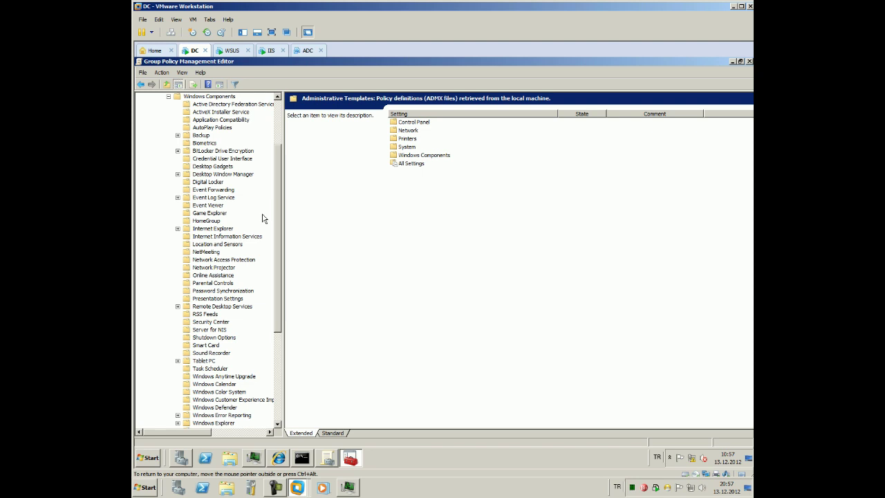
scroll(277, 217, down, 7)
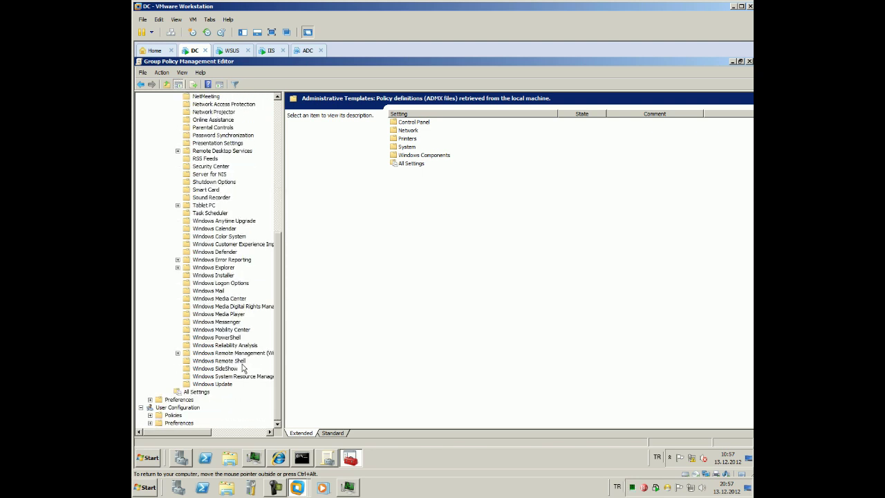
click(224, 384)
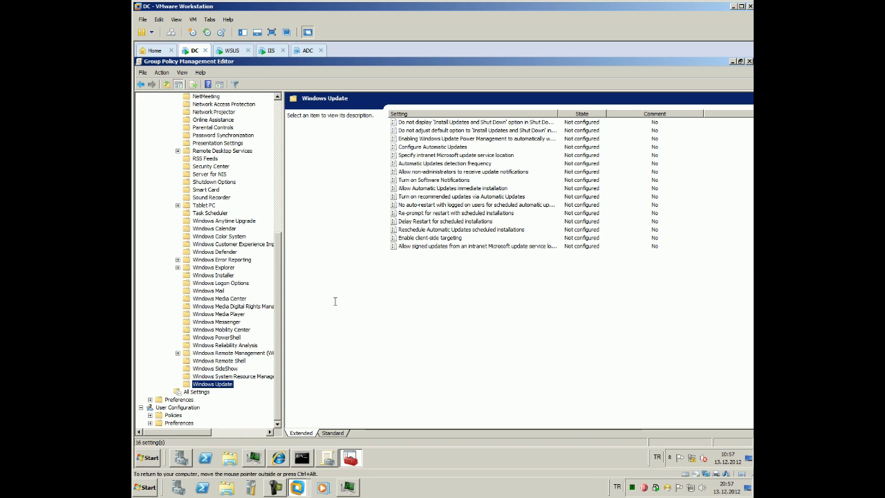
double_click(413, 146)
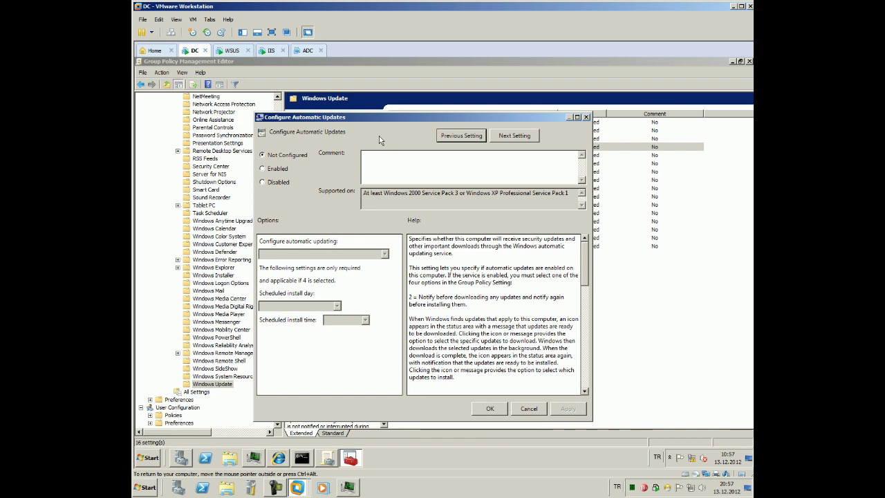
Enable the policy with installs scheduled every day at 18:00
click(487, 496)
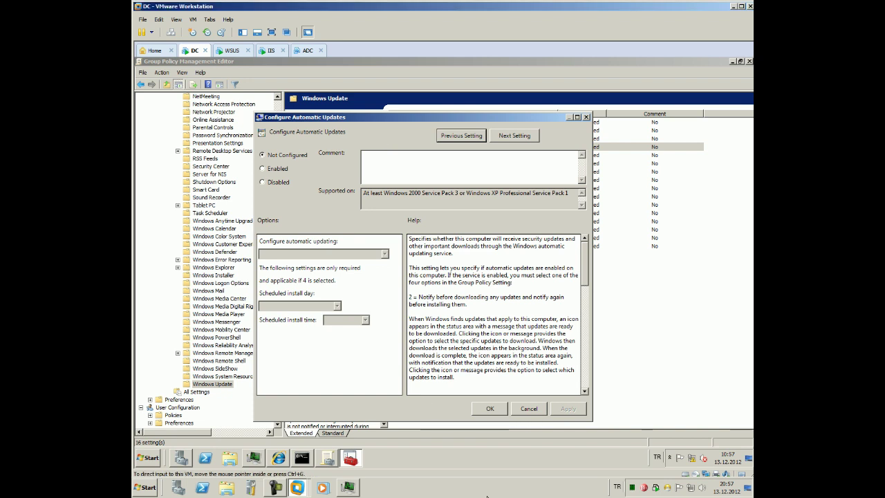
click(277, 169)
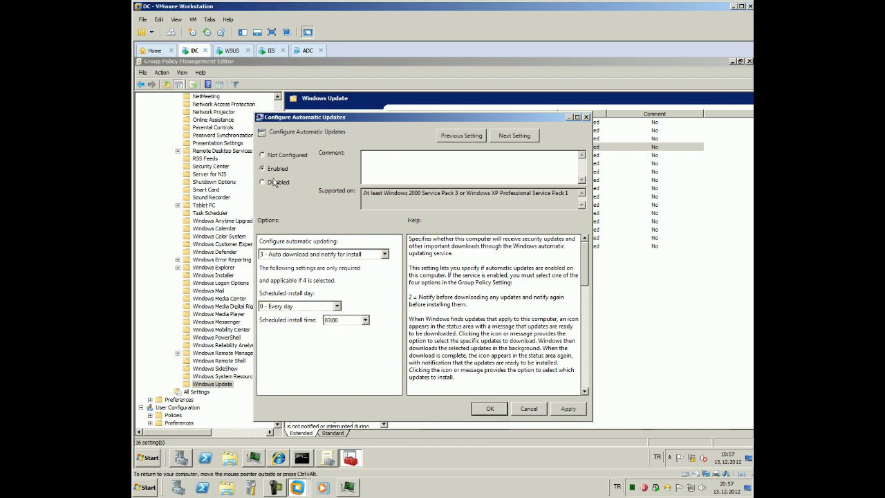
click(364, 320)
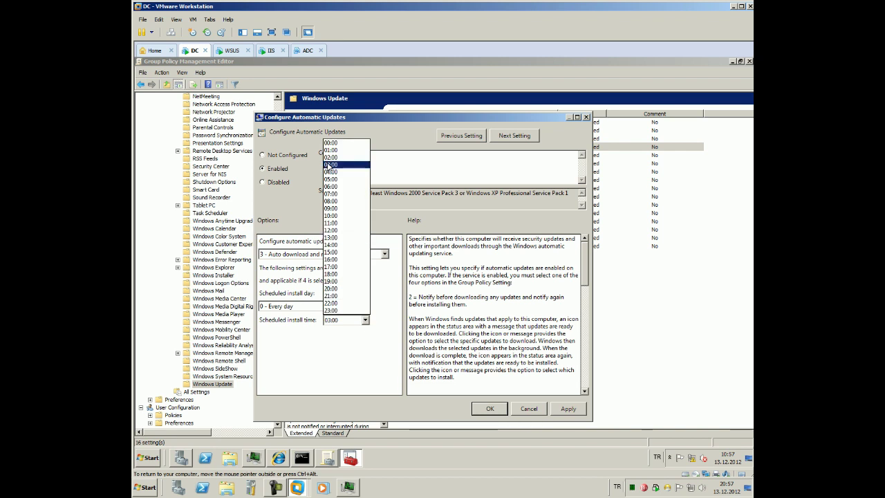
click(329, 157)
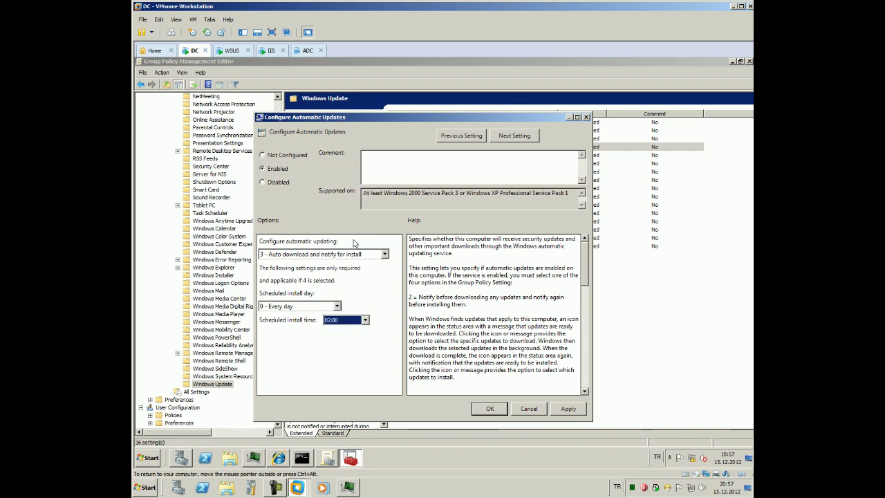
click(364, 320)
click(345, 143)
click(339, 305)
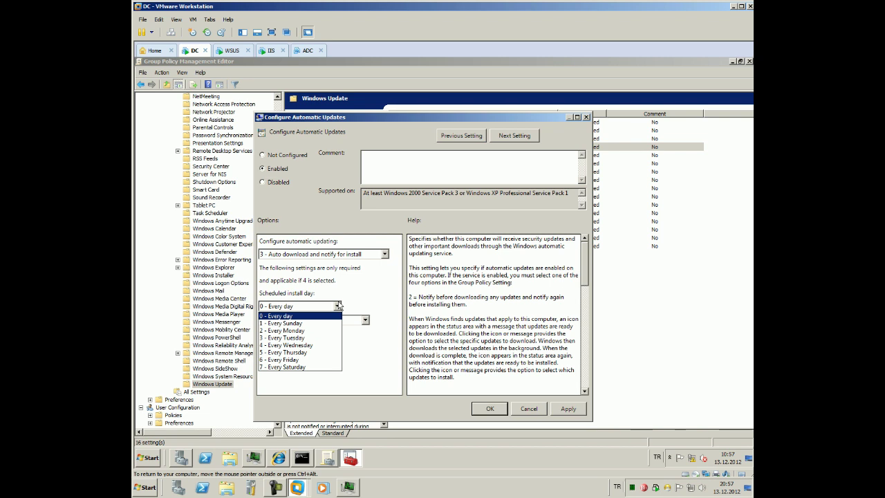
click(339, 305)
click(353, 320)
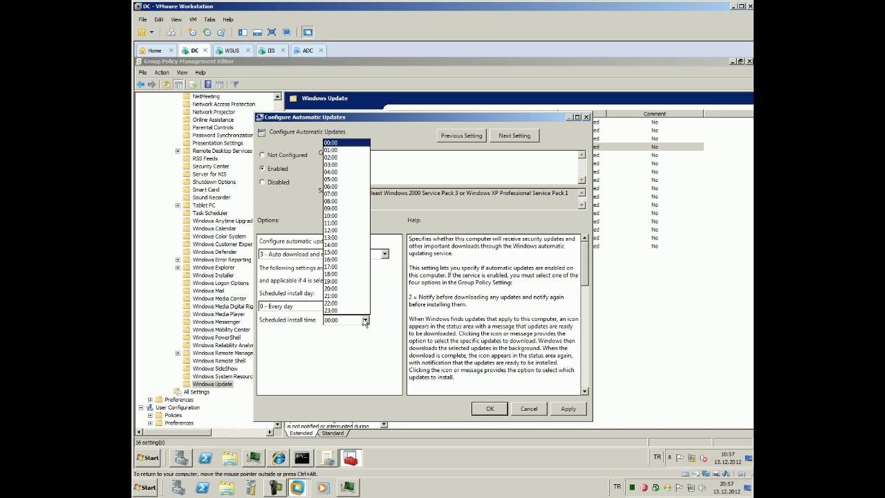
click(352, 275)
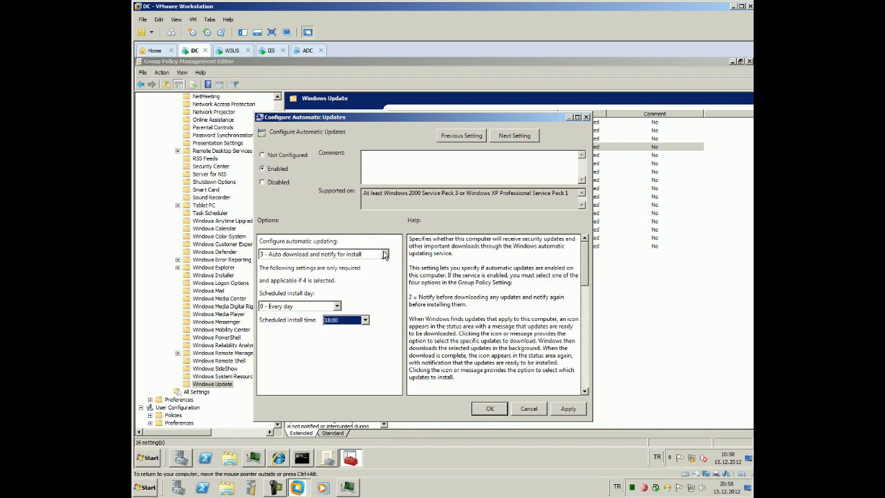
Choose option 5 - Allow local admin to choose setting, then apply and save the policy
click(384, 254)
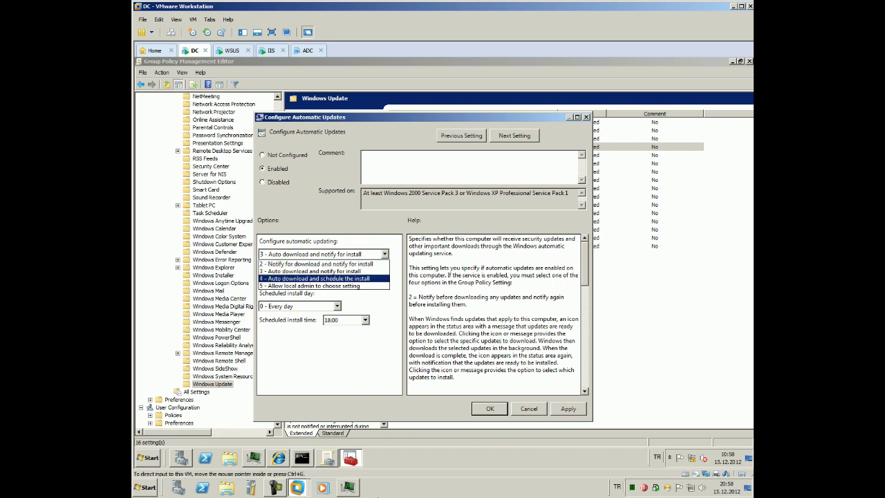
click(349, 486)
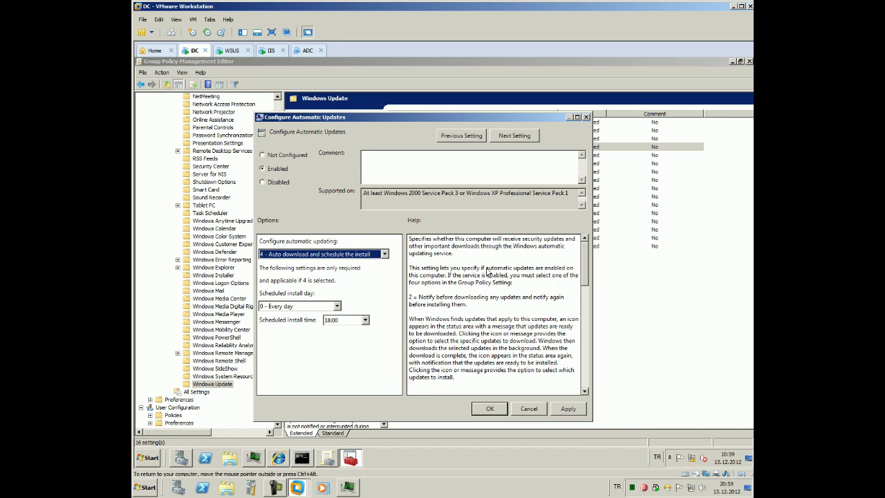
key(Down)
scroll(488, 274, down, 4)
scroll(486, 274, down, 7)
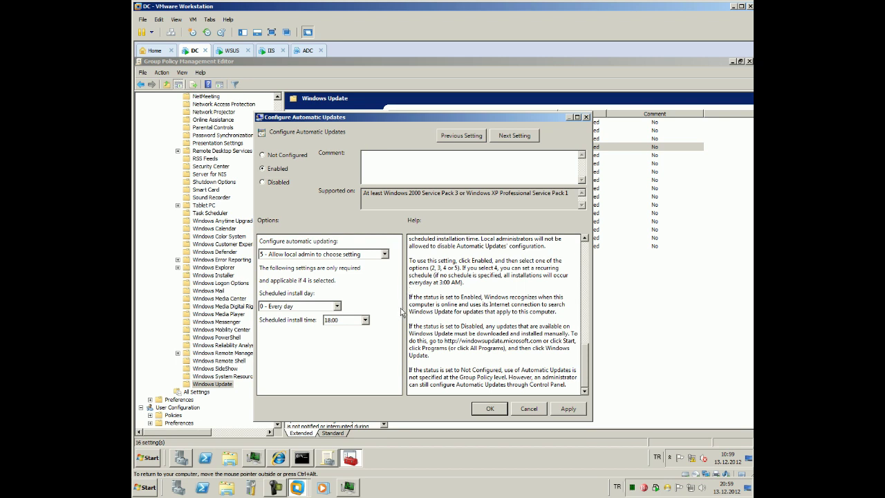
click(582, 252)
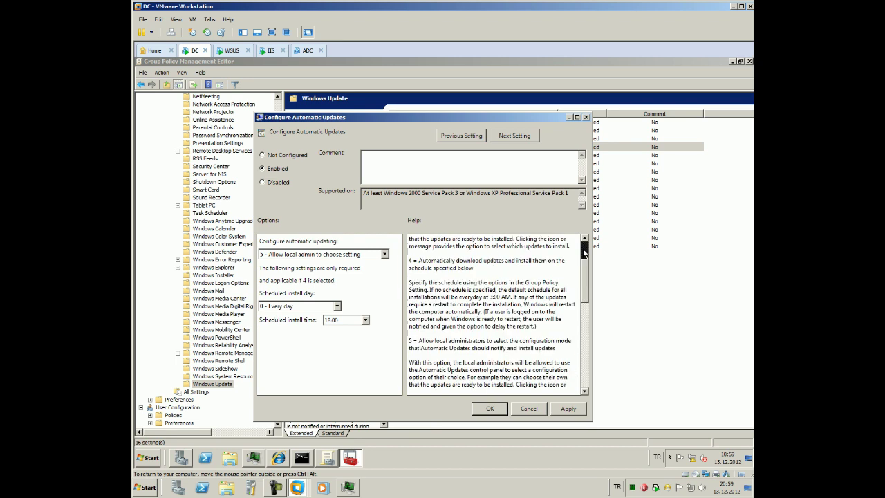
click(582, 252)
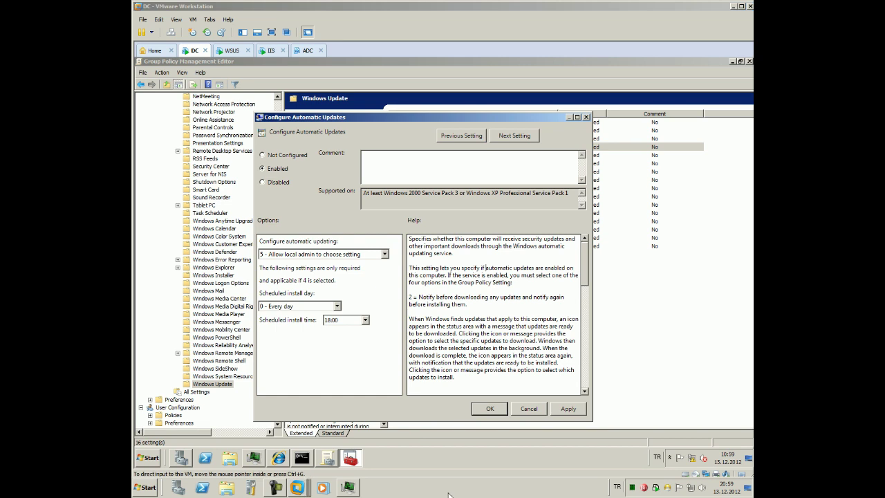
click(568, 408)
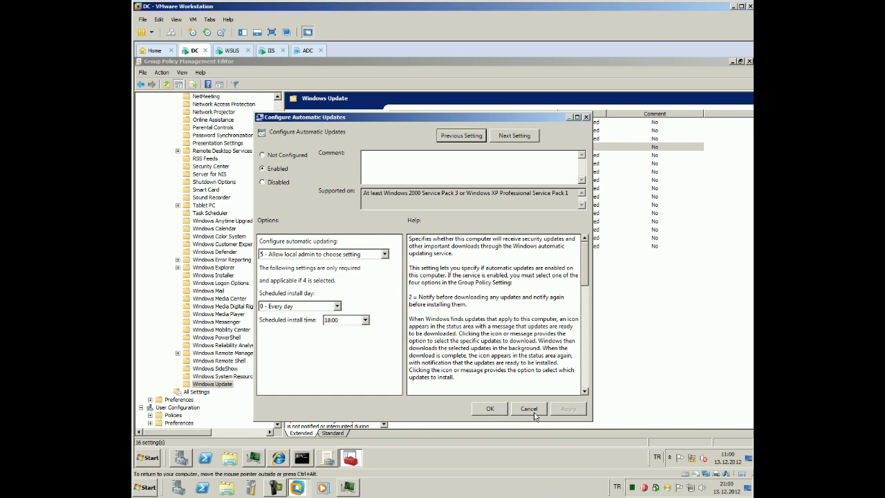
click(483, 410)
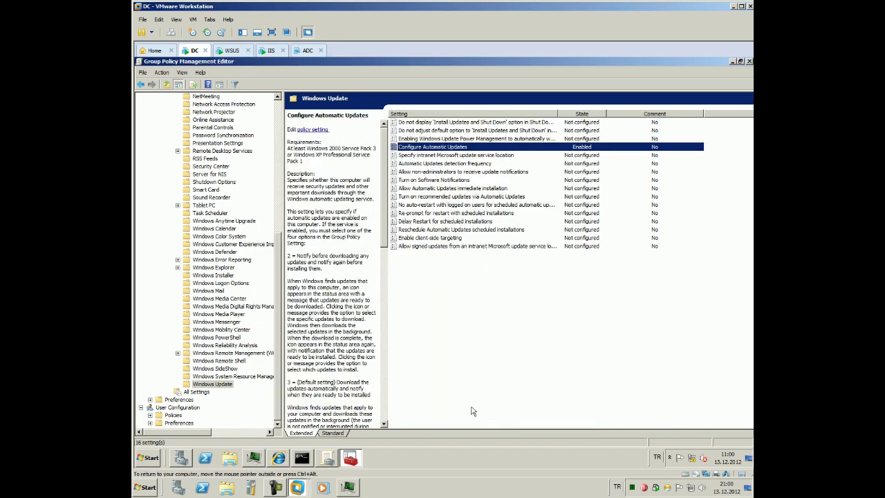
double_click(429, 155)
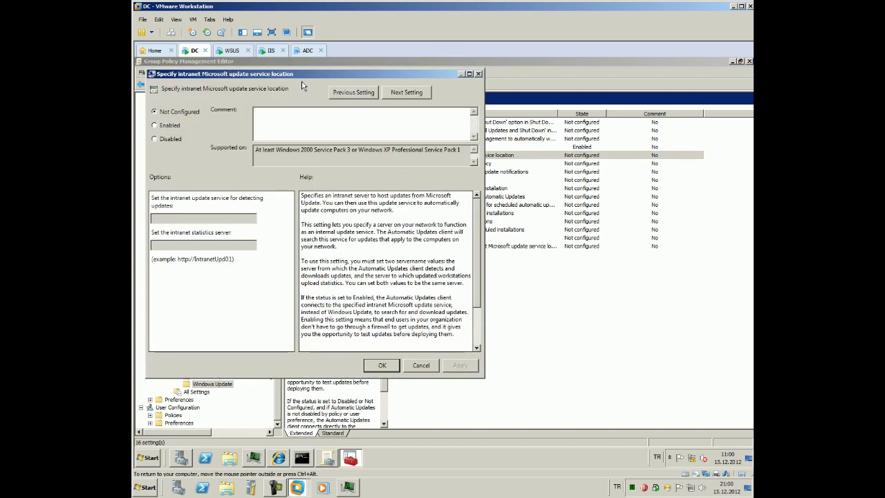
drag(302, 79, 432, 137)
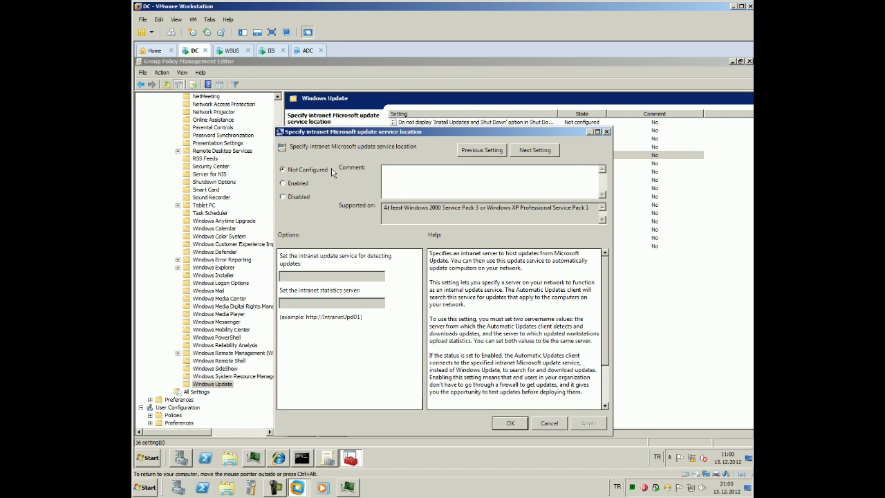
click(298, 184)
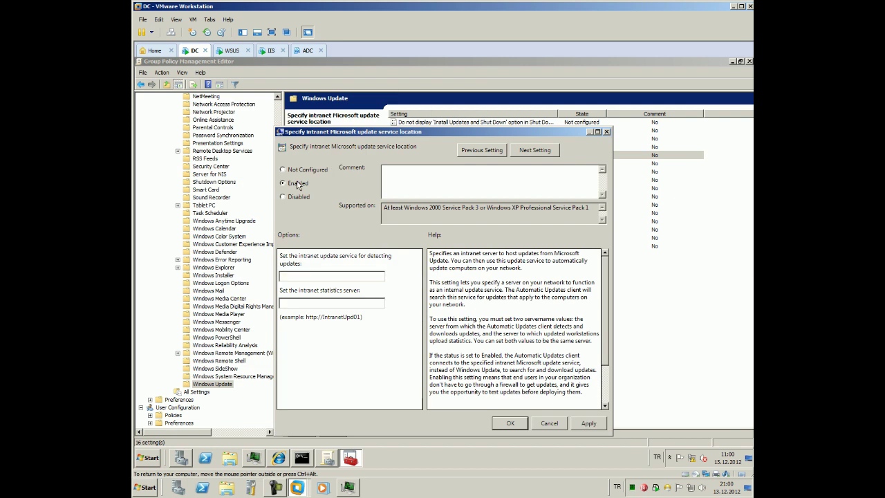
click(324, 302)
text(http://wsus)
double_click(321, 302)
key(ctrl+c)
click(306, 276)
key(ctrl+v)
double_click(308, 276)
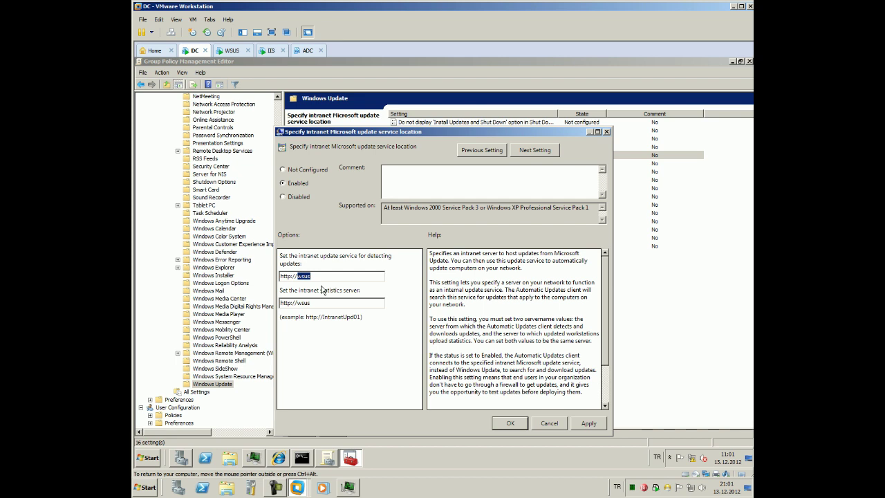
text(Wsus)
key(BackSpace)
key(BackSpace)
key(BackSpace)
text(SUS)
drag(320, 305, 300, 304)
text(WSUS)
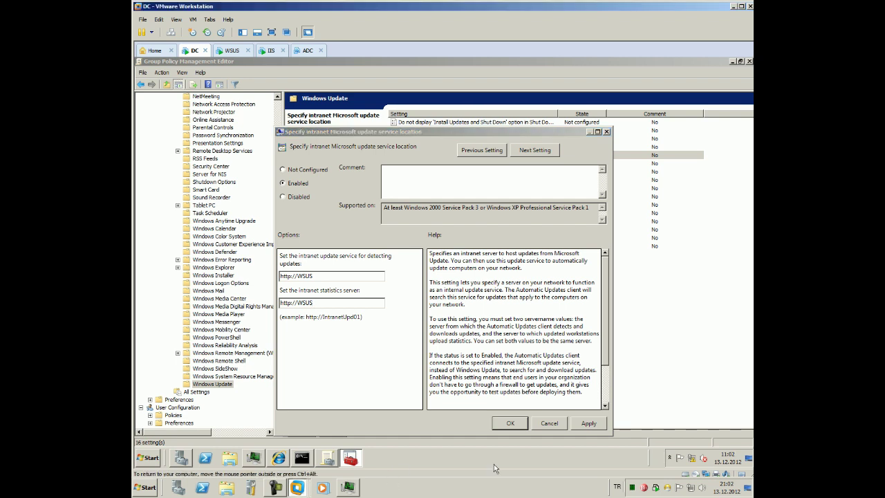
click(588, 423)
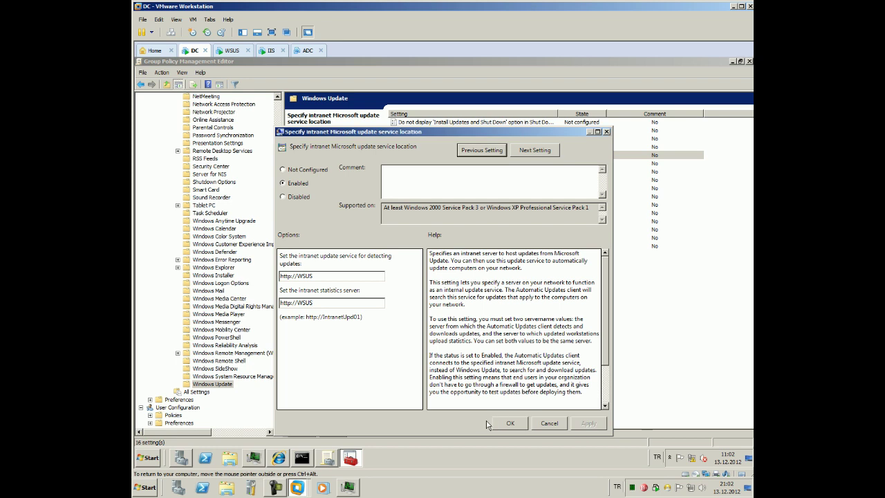
click(510, 423)
click(272, 50)
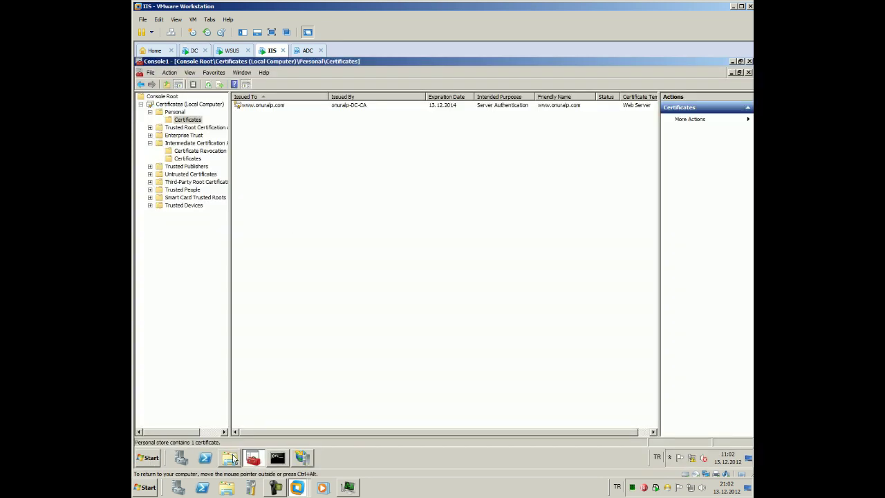
Run gpupdate /force in the IIS machine's command prompt
click(276, 457)
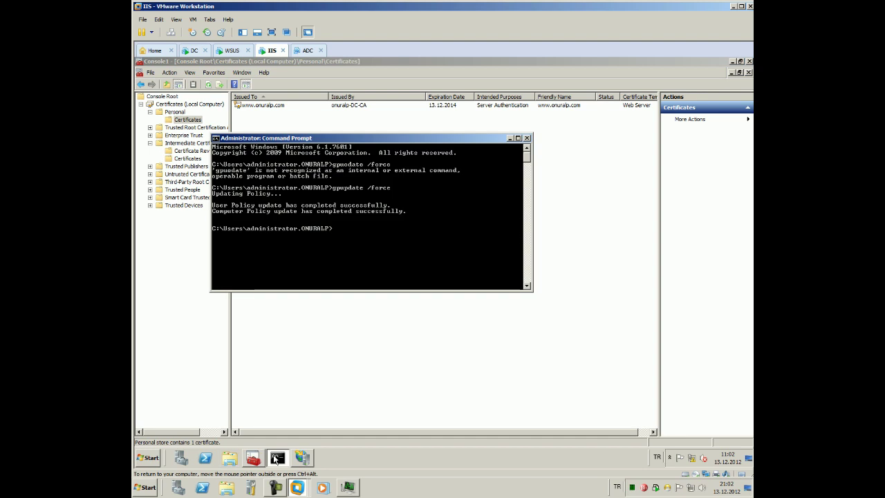
text(gpupdate /force)
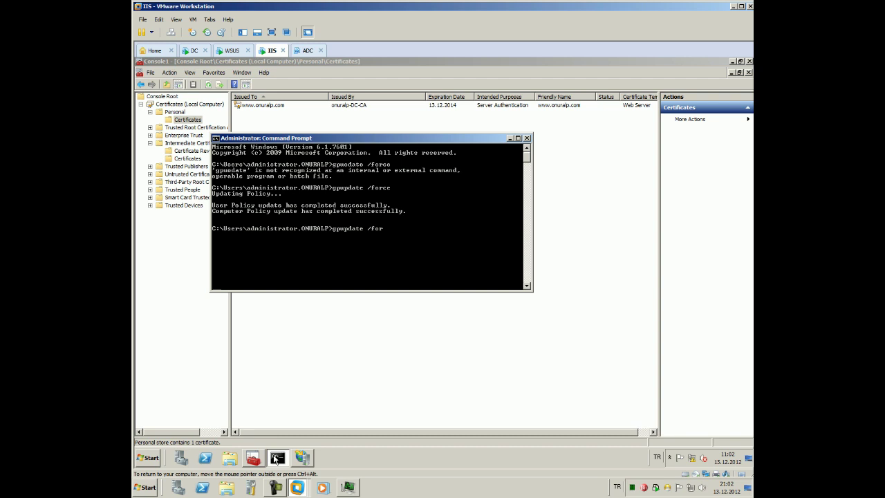
key(Return)
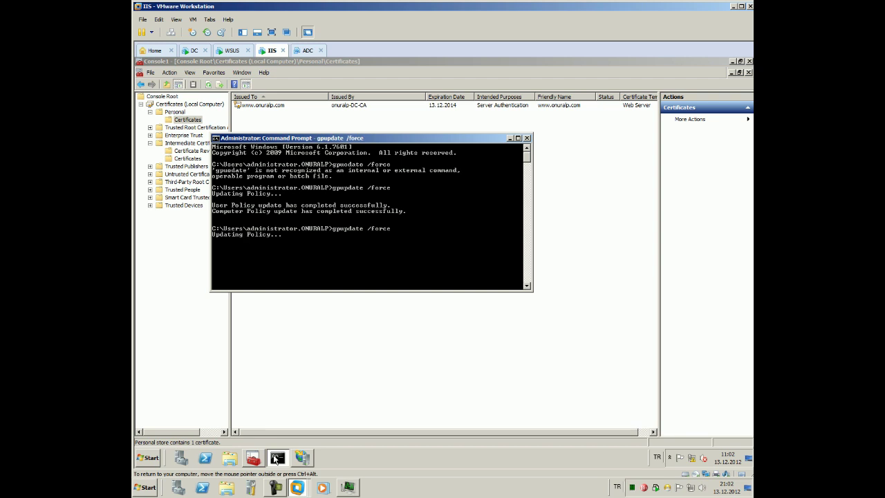
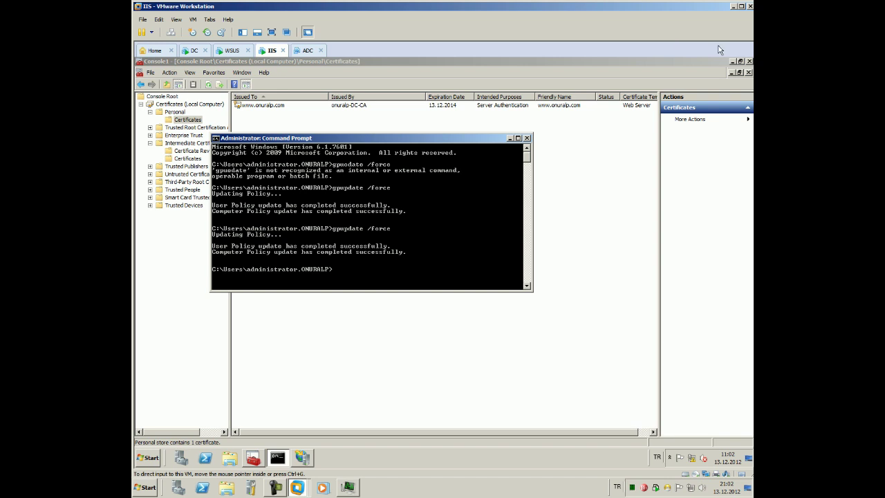
Minimize the Certificates and IIS Manager consoles, then open Devices and Printers from the Start menu
click(731, 62)
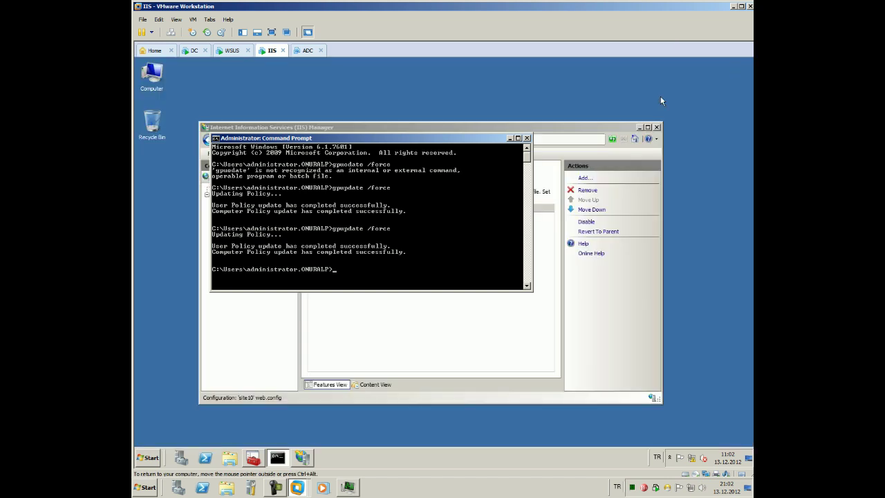
click(640, 127)
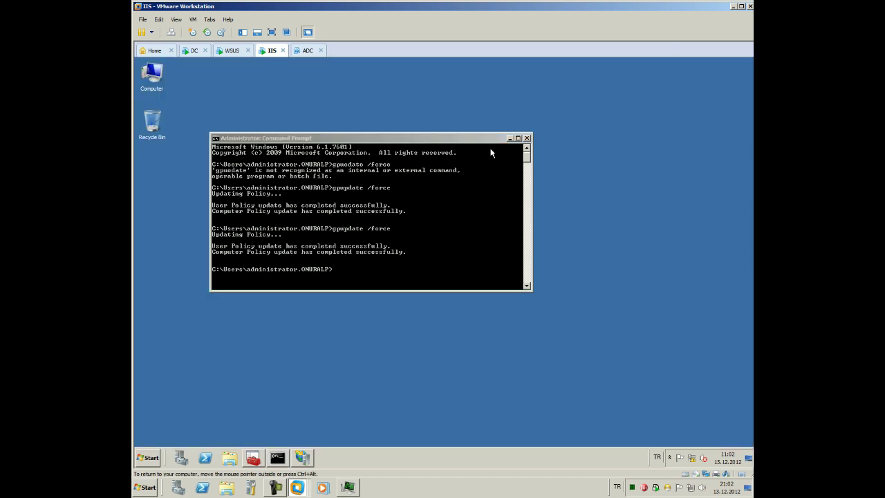
click(154, 455)
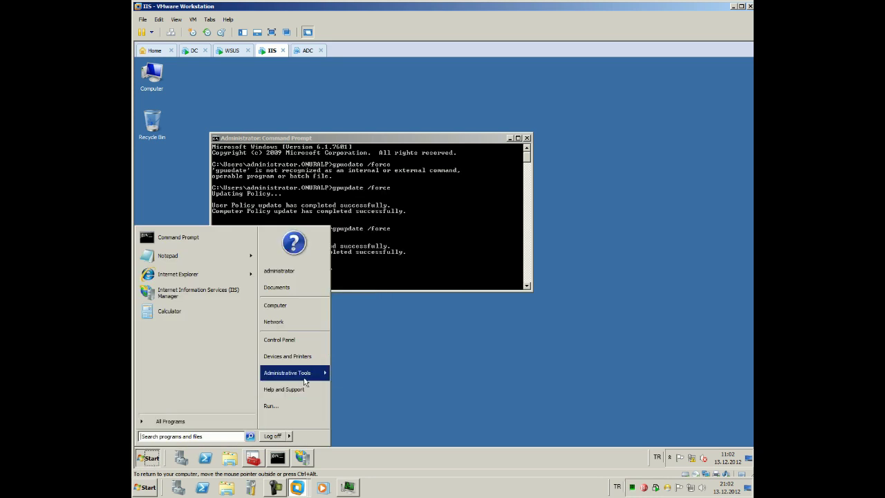
mouse_move(304, 379)
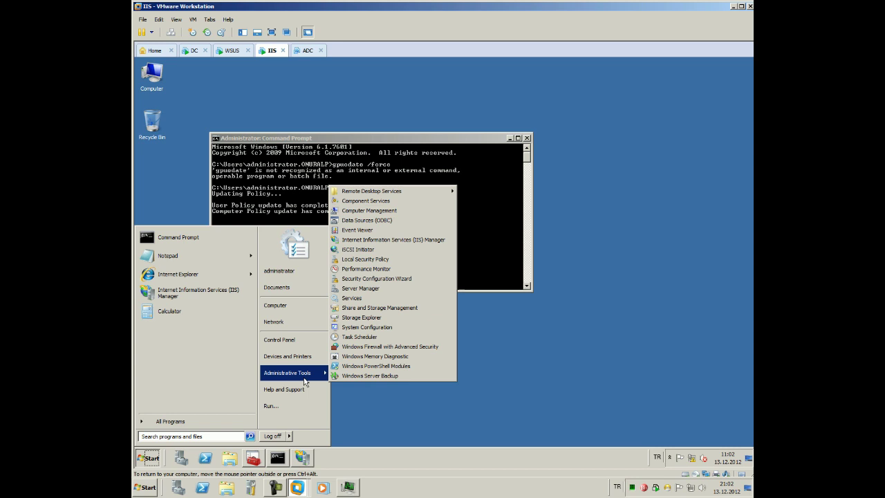
click(306, 357)
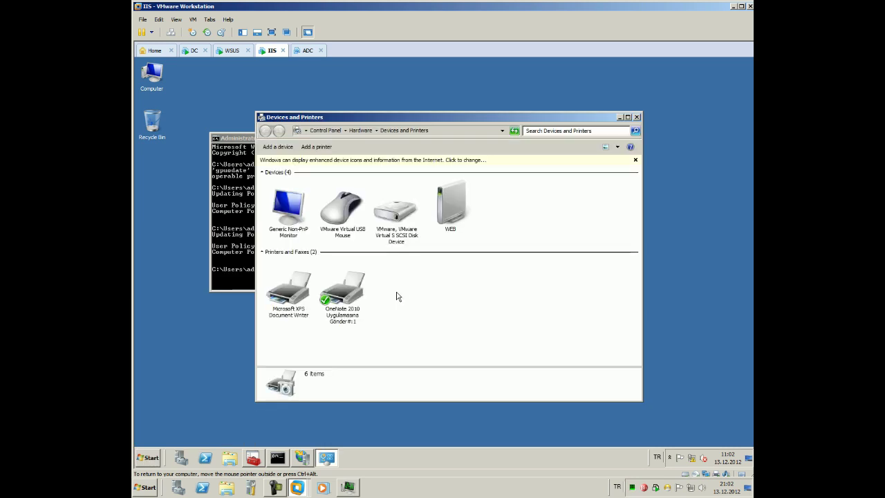
Show Control Panel items as small icons and check the Windows Firewall status
click(325, 130)
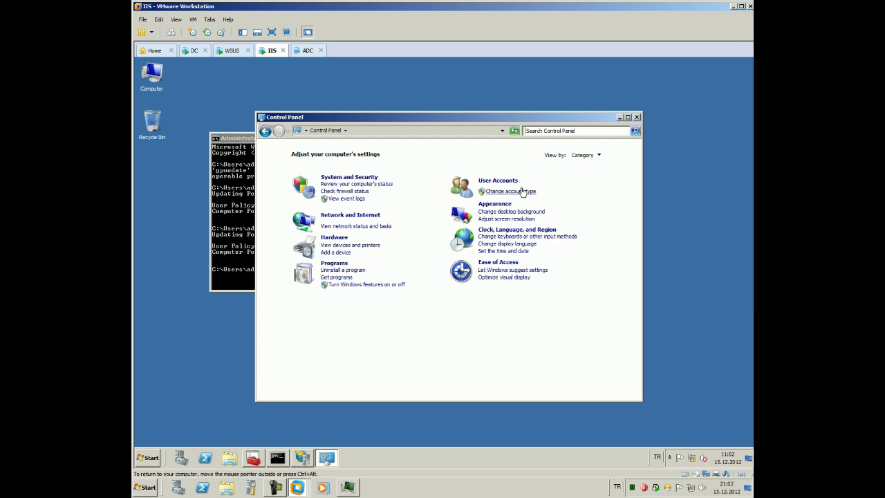
click(598, 155)
click(584, 189)
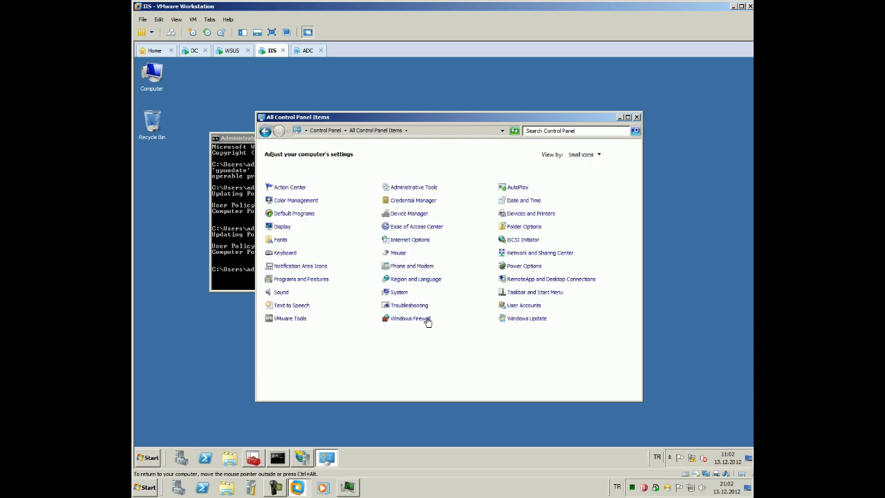
click(427, 320)
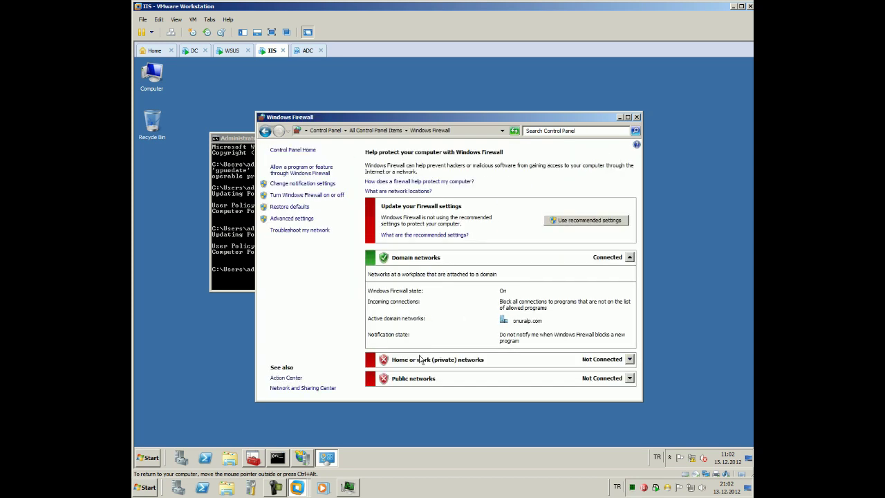
Review Windows Update and its settings, which show automatic updating is not turned on
click(264, 130)
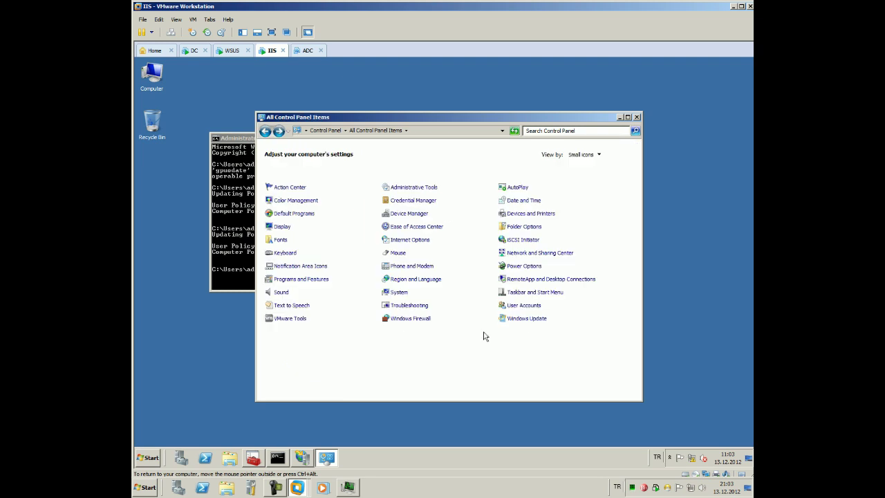
click(522, 320)
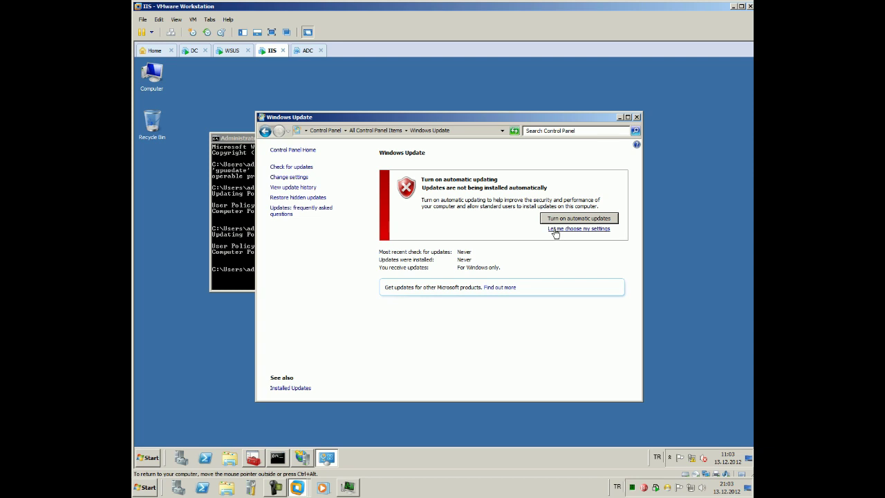
click(302, 177)
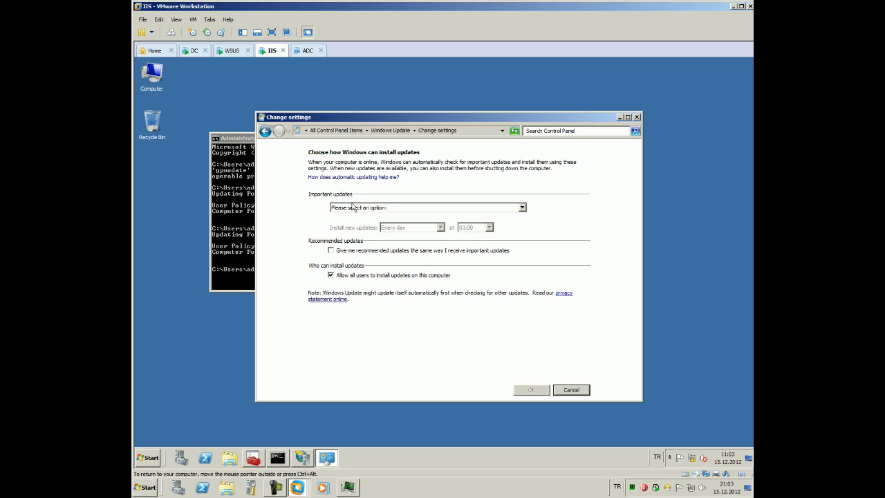
click(268, 131)
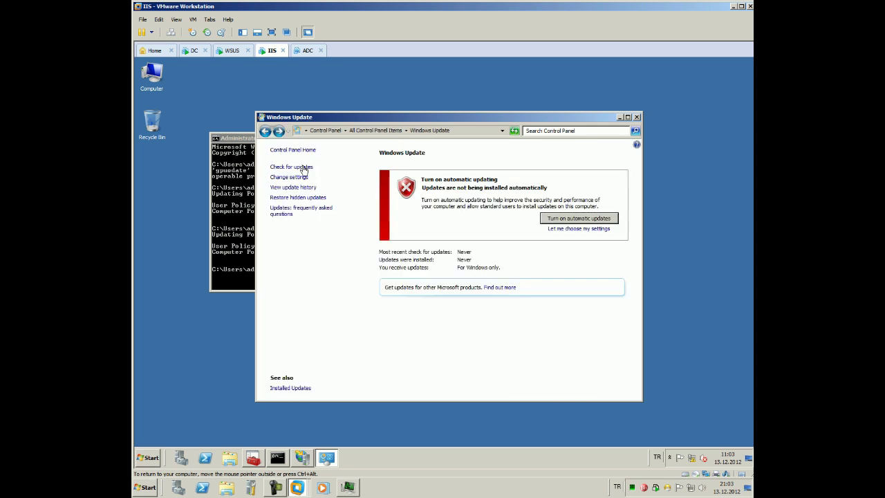
Review the Windows Update change settings page and scroll through the Windows Update policies
click(298, 177)
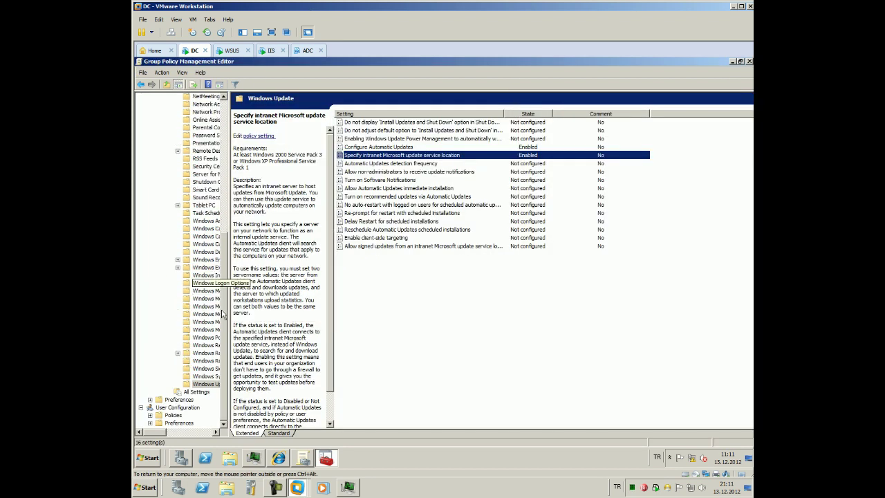
drag(222, 315, 225, 172)
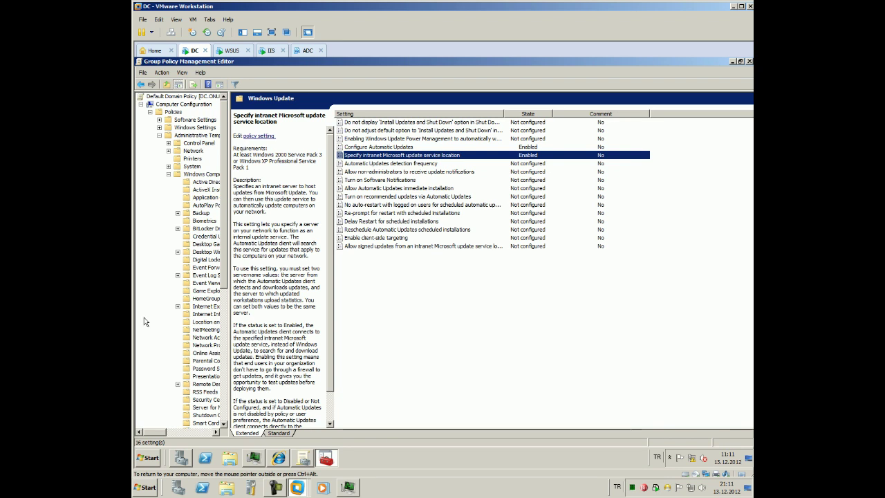
click(166, 309)
scroll(166, 309, down, 2)
scroll(166, 309, down, 8)
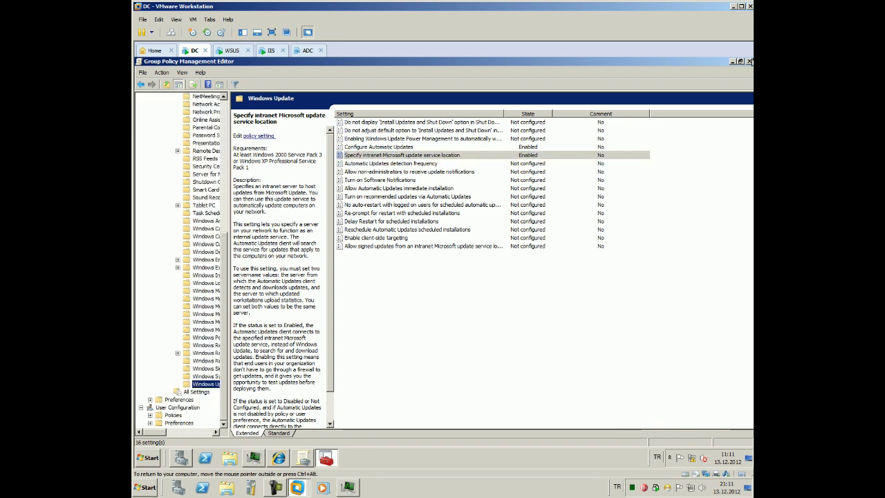
Open the Default Domain Controllers Policy for editing, then close that editor
click(732, 62)
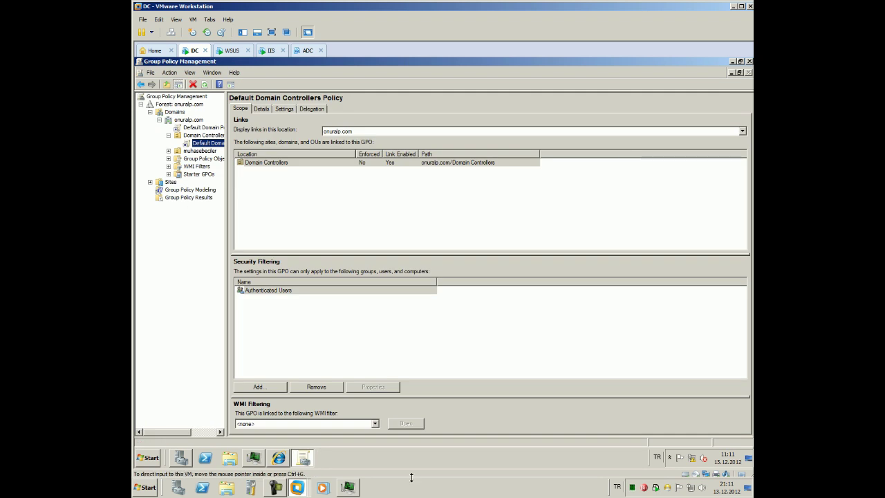
right_click(205, 144)
click(219, 151)
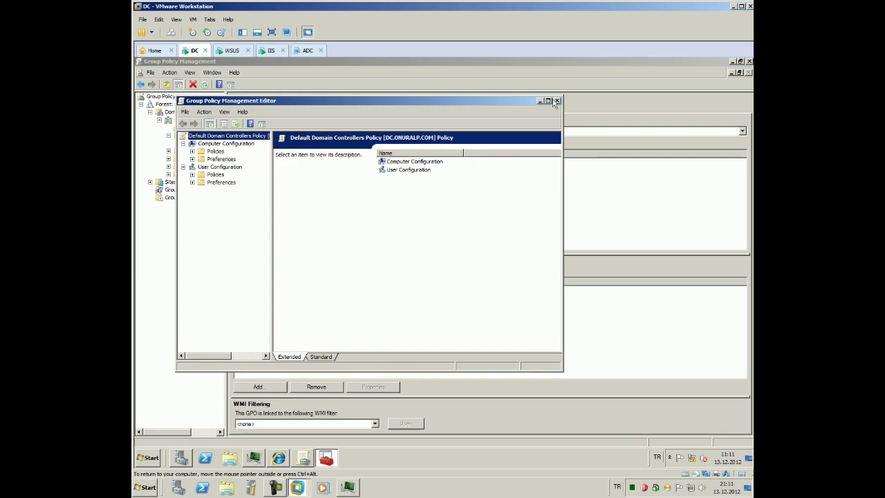
click(556, 101)
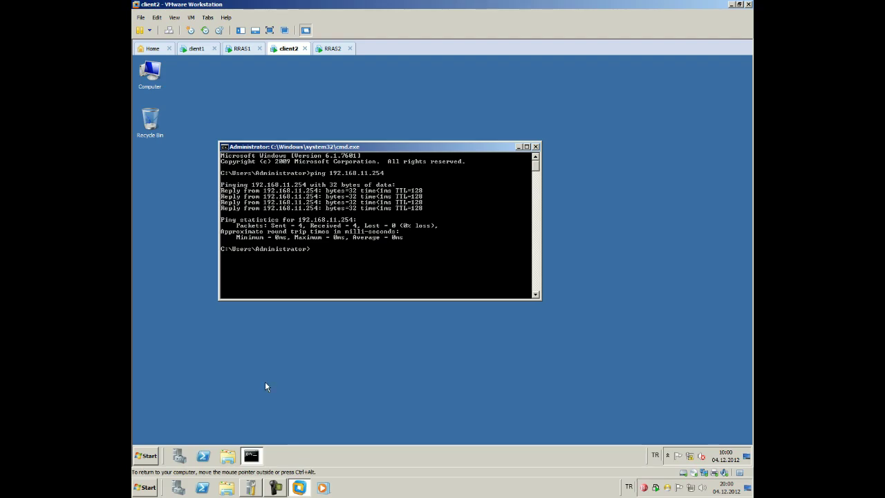
On RRAS1, start Add Roles and select Network Policy and Access Services
click(241, 49)
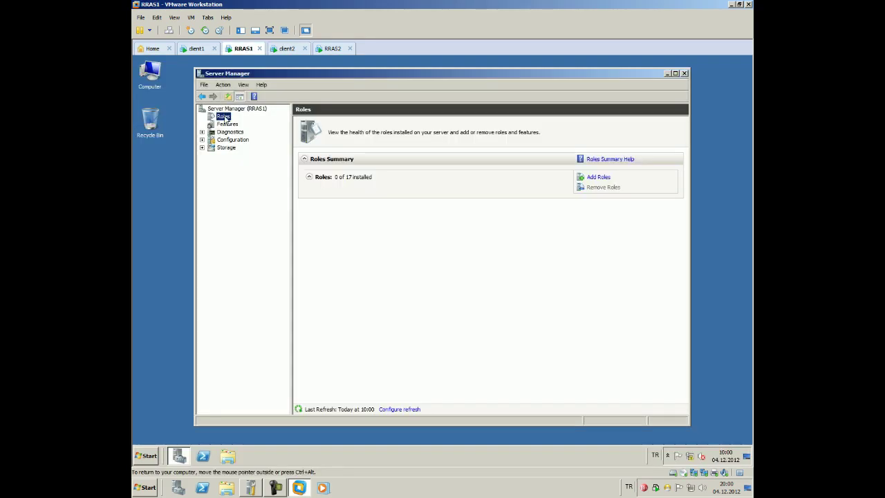
right_click(225, 116)
click(233, 121)
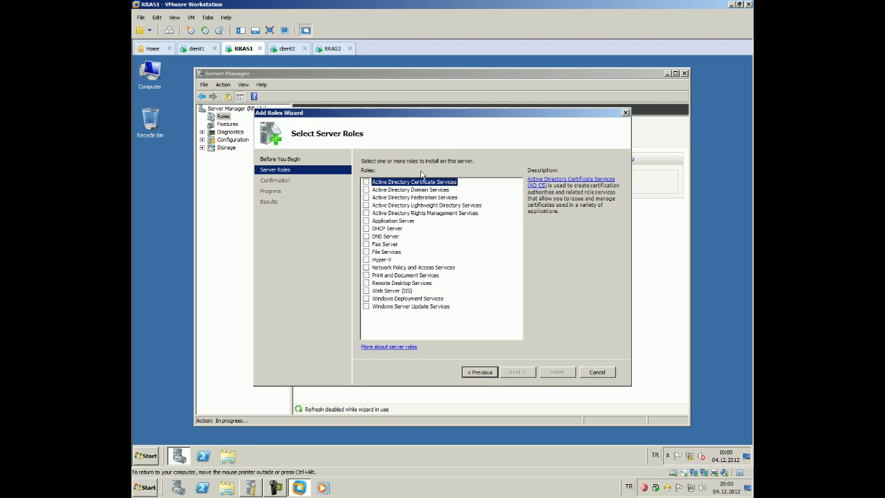
click(366, 268)
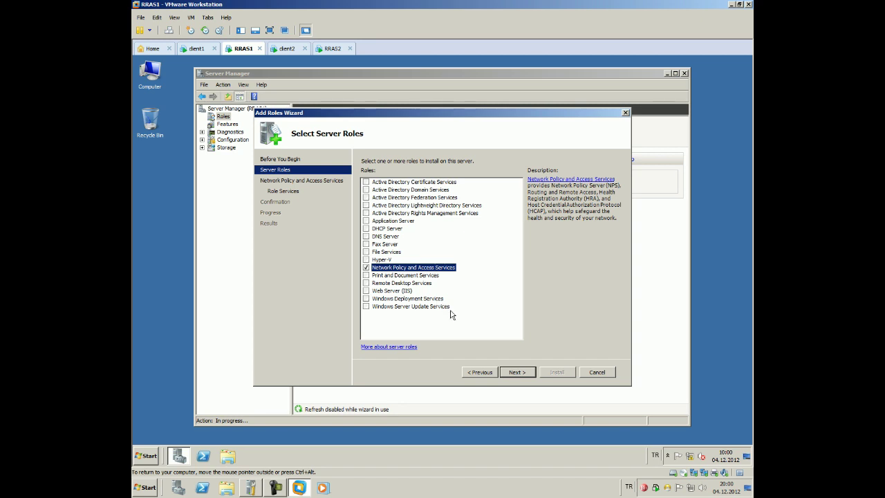
click(519, 371)
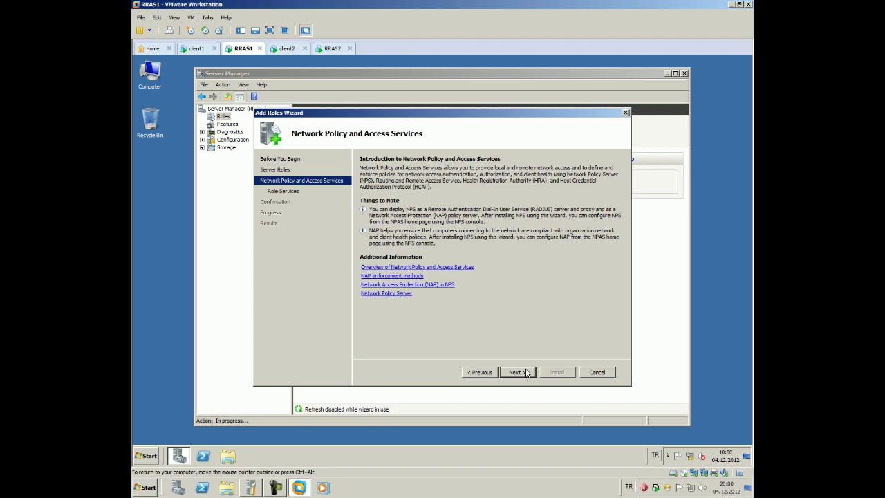
Include the Routing and Remote Access Services role service and install it
click(525, 372)
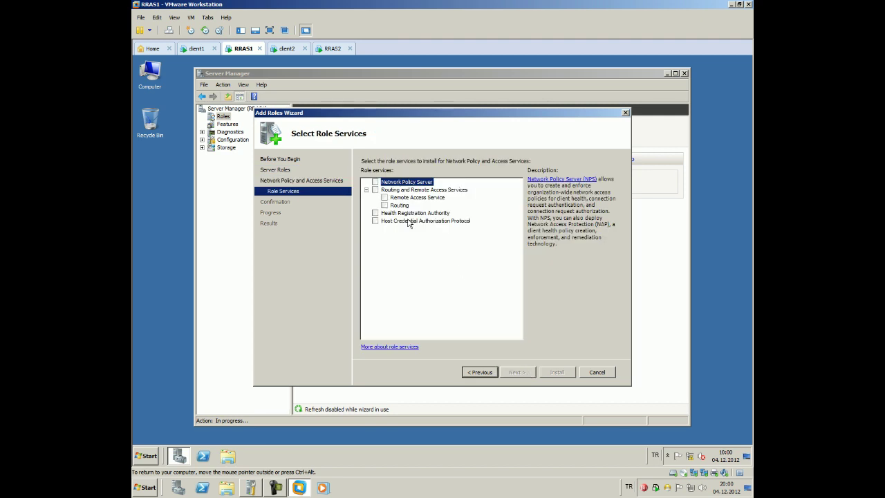
click(375, 190)
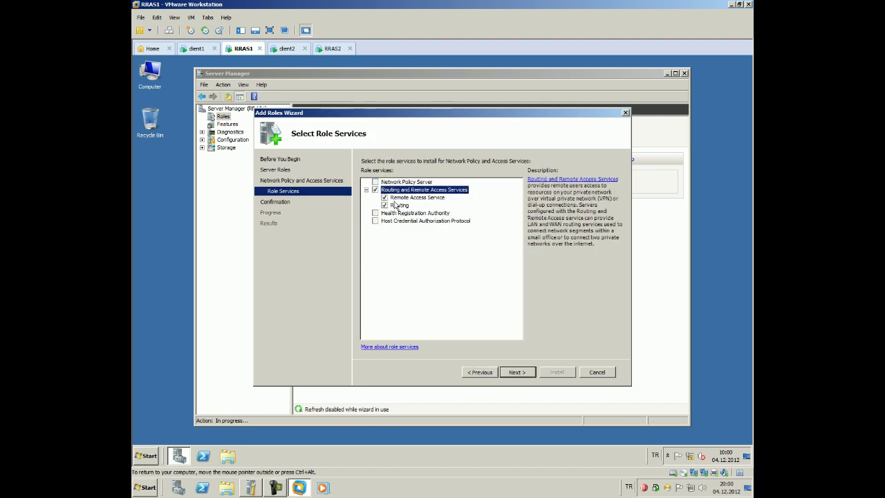
click(439, 200)
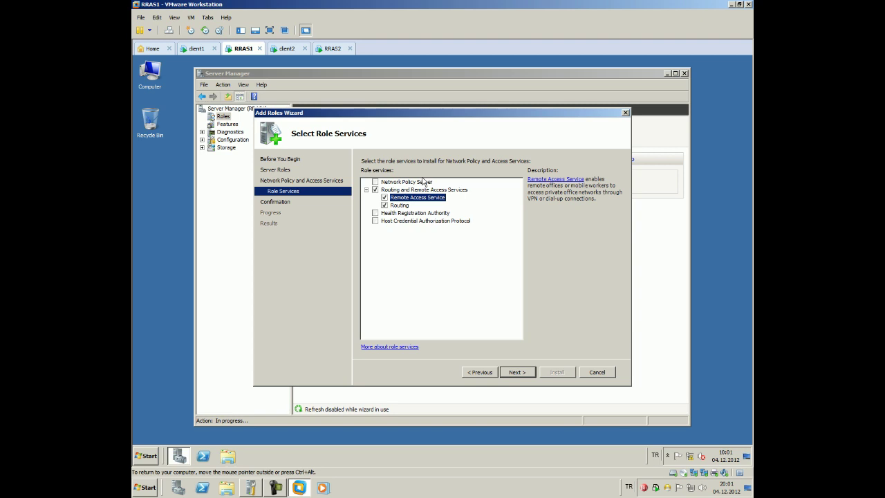
click(510, 374)
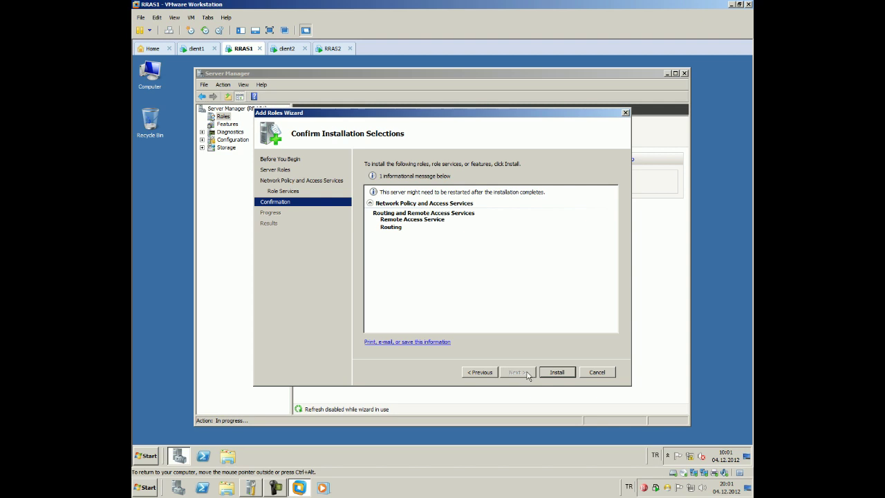
click(557, 372)
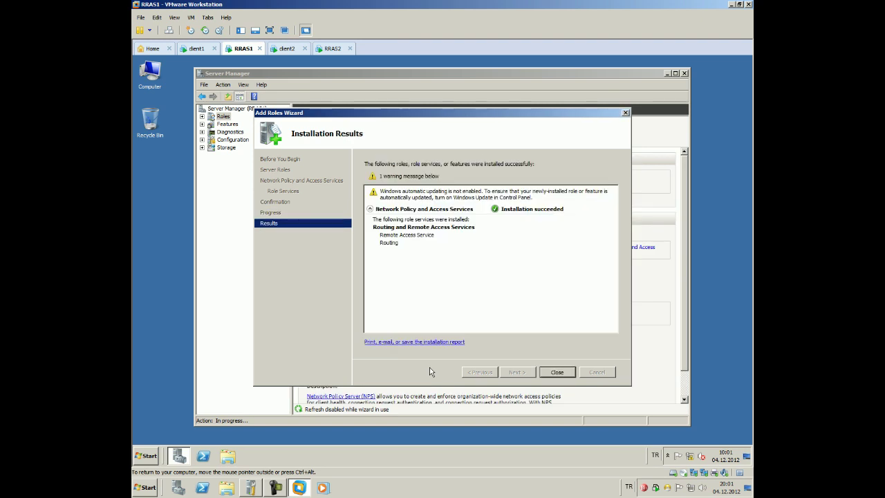
click(557, 372)
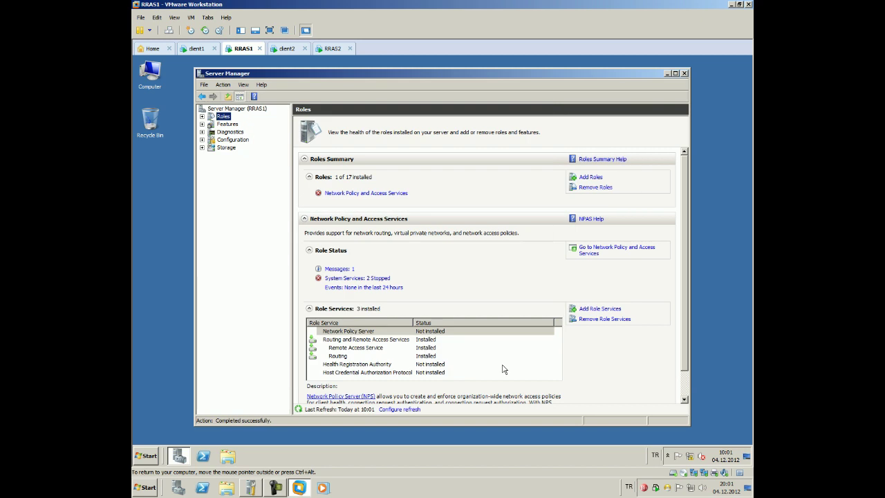
Open the Routing and Remote Access console and select the RRAS1 (local) server
click(154, 456)
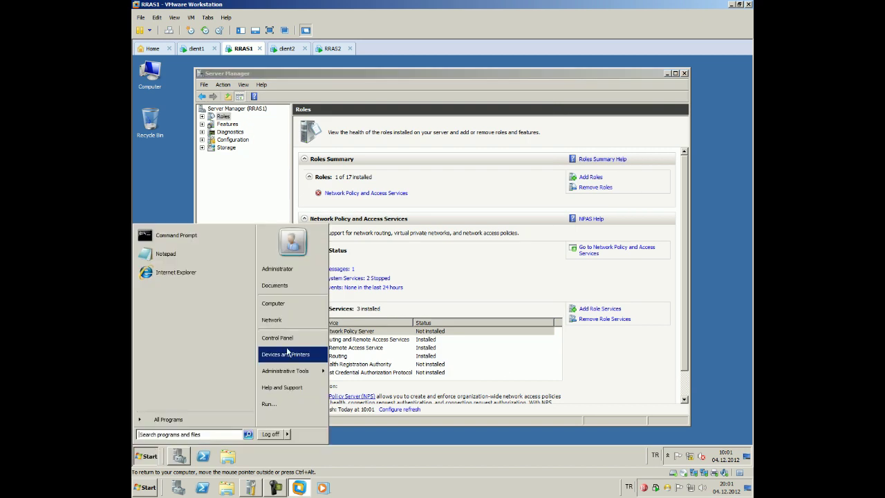
mouse_move(306, 375)
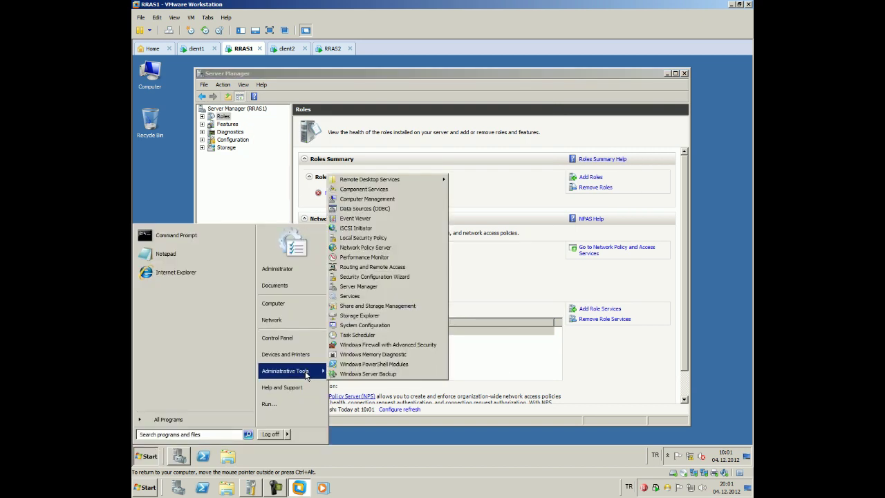
click(413, 267)
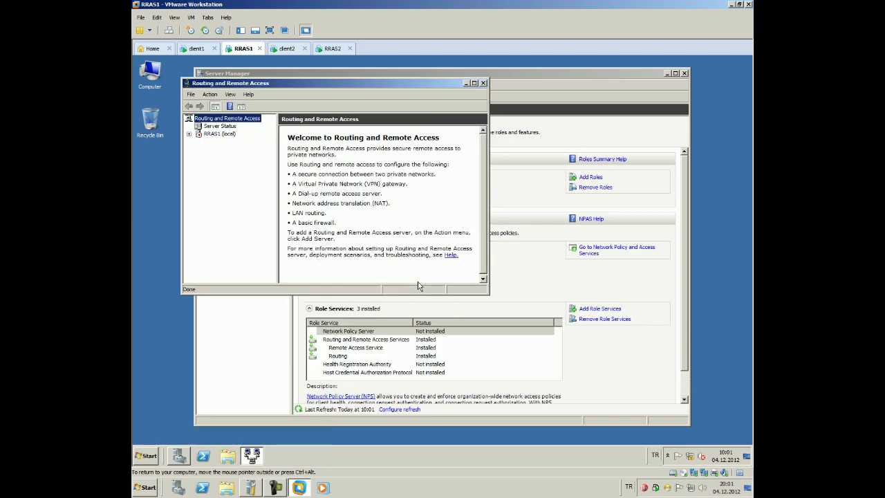
drag(488, 296, 598, 374)
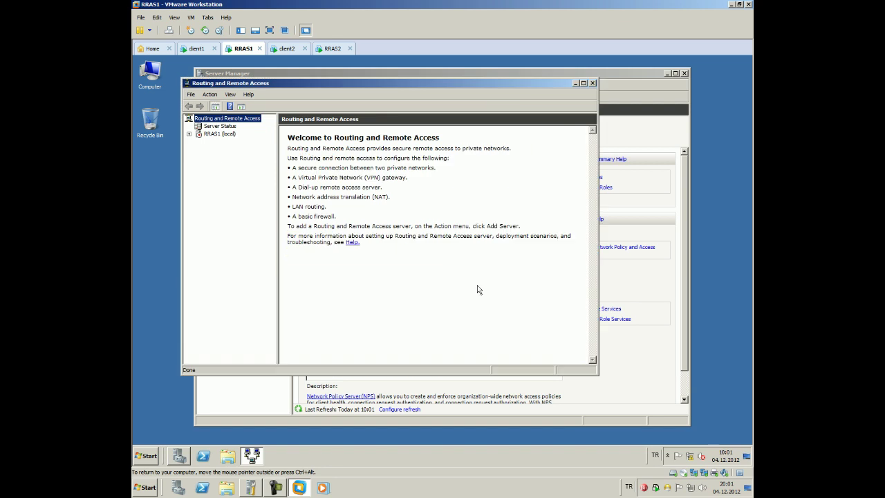
click(190, 134)
click(211, 135)
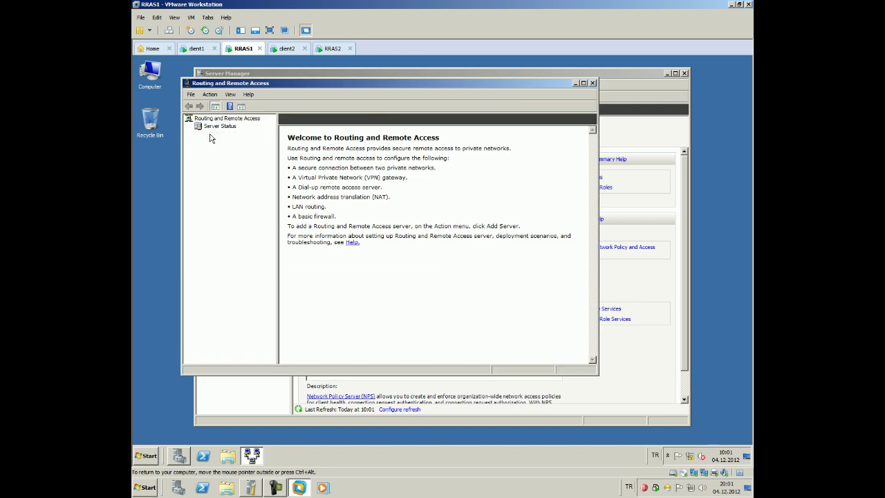
right_click(211, 137)
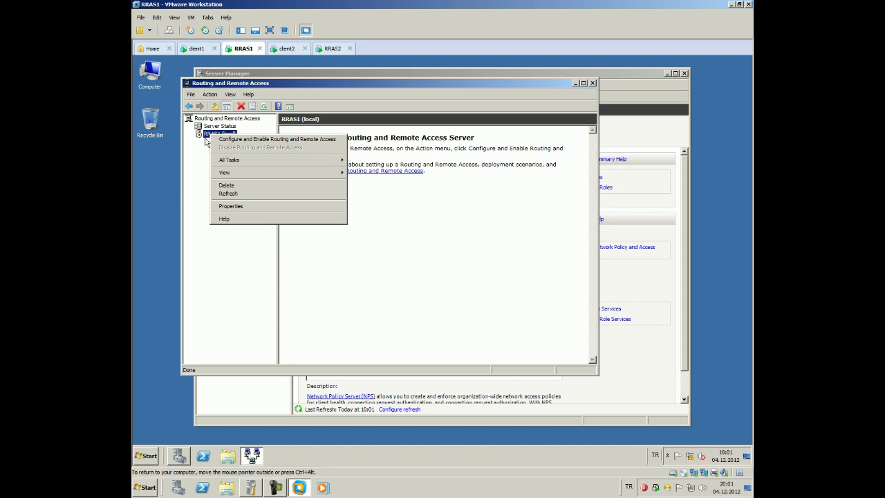
key(ctrl+alt)
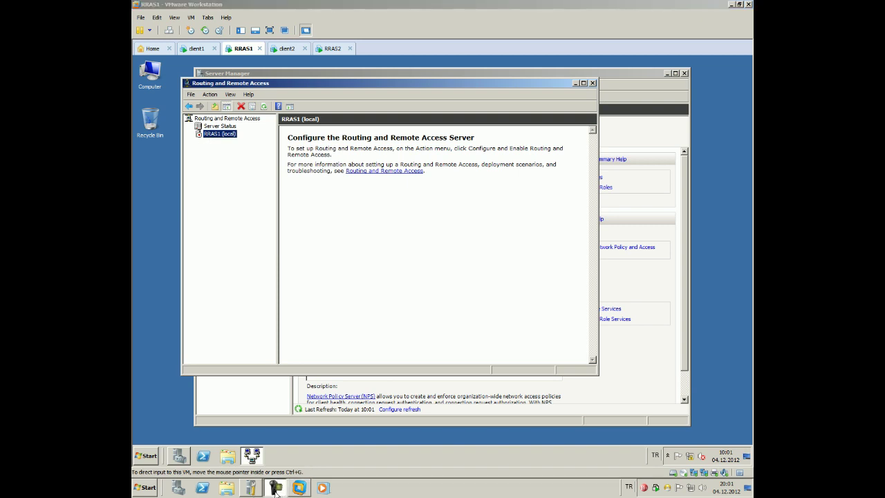
right_click(211, 135)
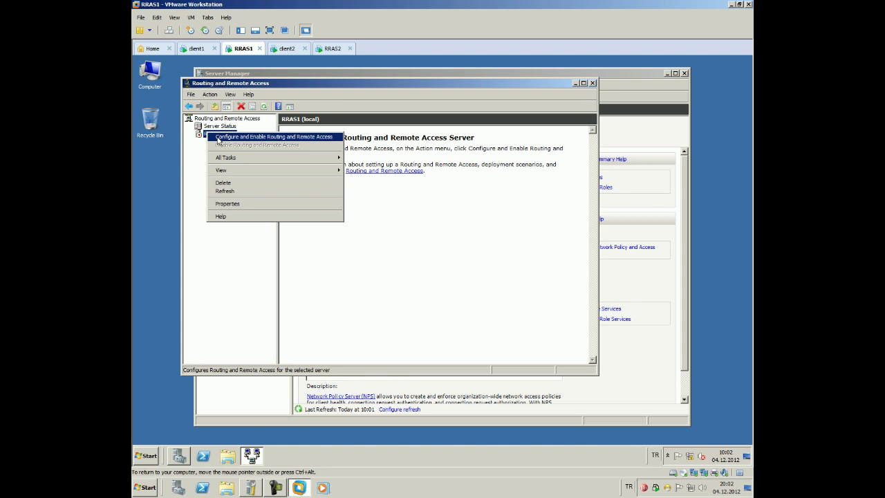
Configure RRAS1 with a custom configuration enabling only LAN routing, and start the service
click(218, 136)
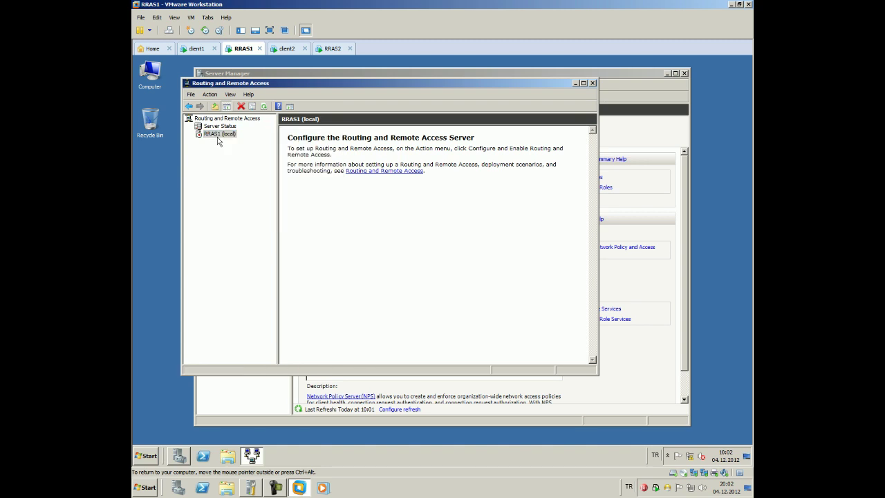
click(434, 315)
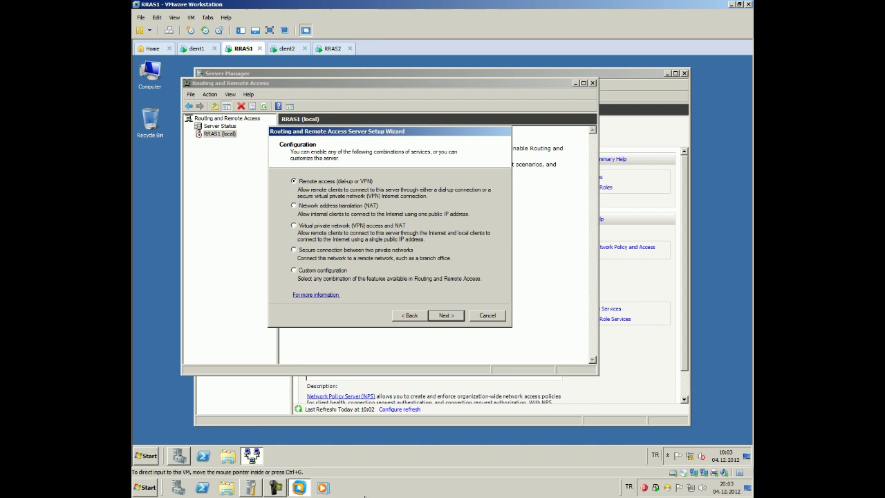
click(295, 271)
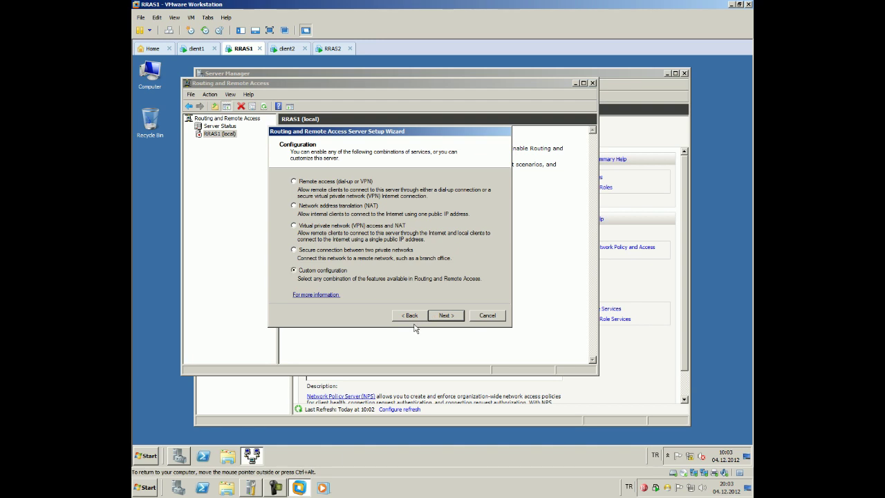
click(439, 318)
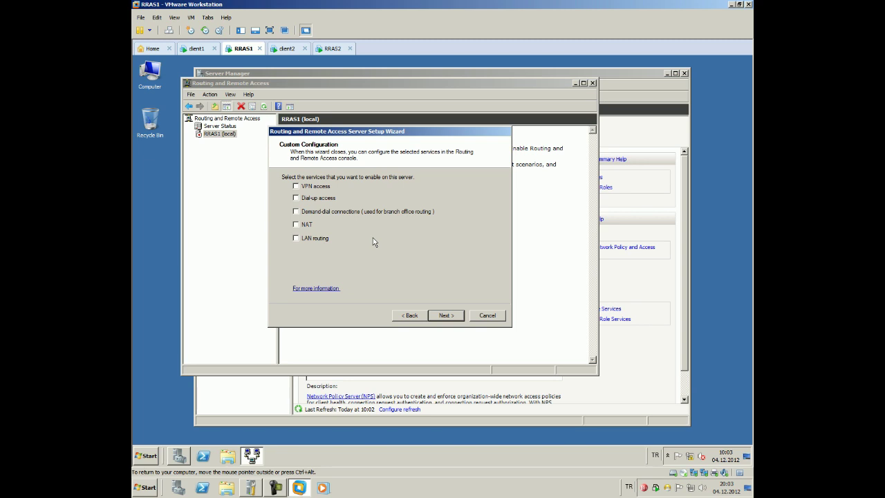
click(324, 239)
click(443, 316)
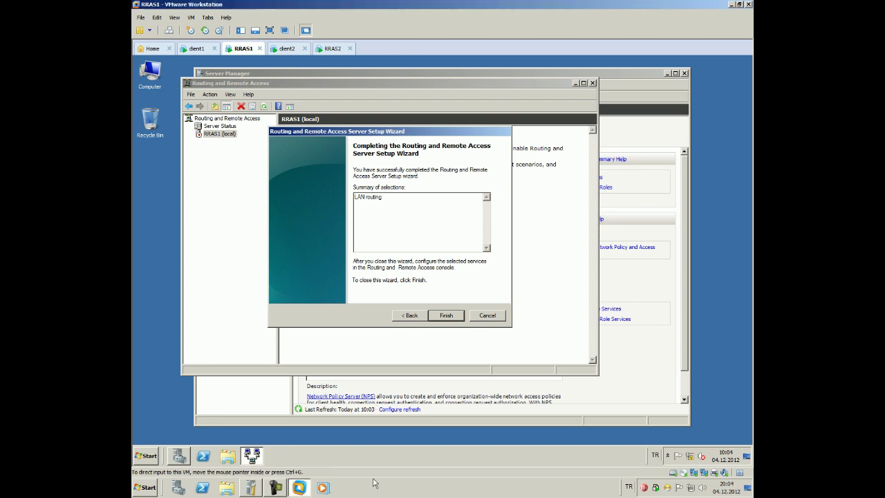
click(449, 315)
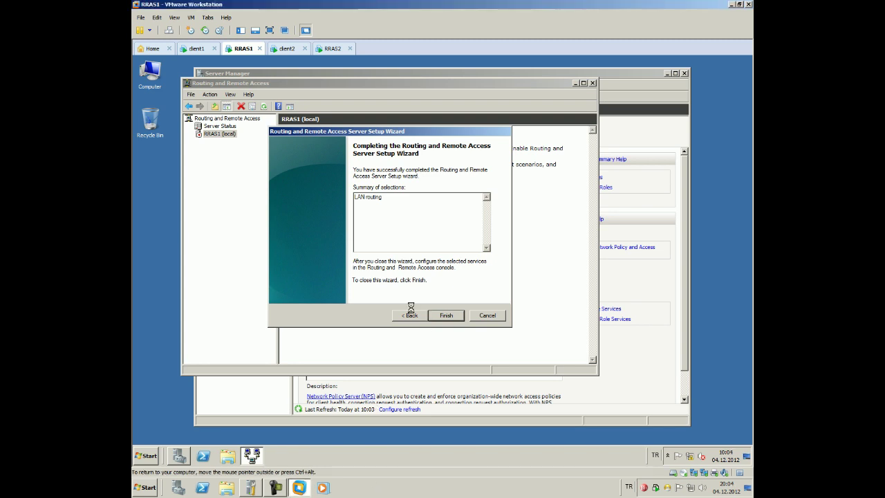
click(412, 255)
Review RRAS1's network interfaces 10 and 11, then expand IPv4 to show General and Static Routes
click(438, 322)
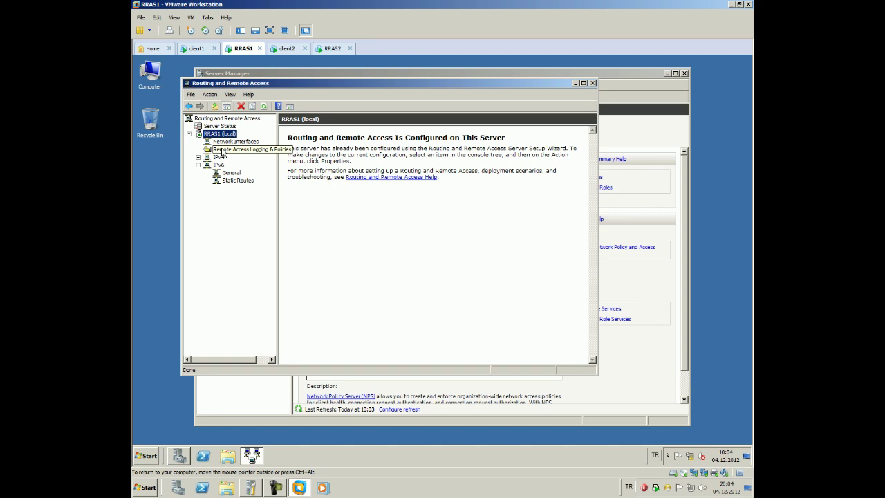
click(235, 151)
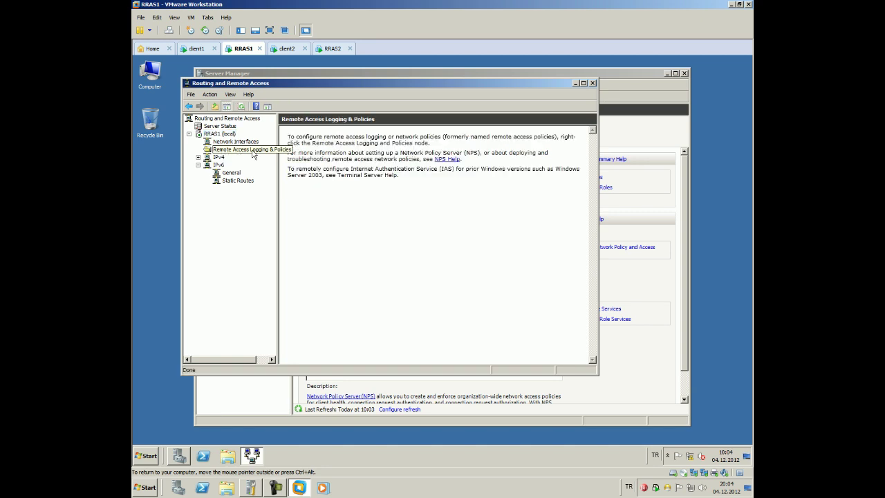
click(235, 142)
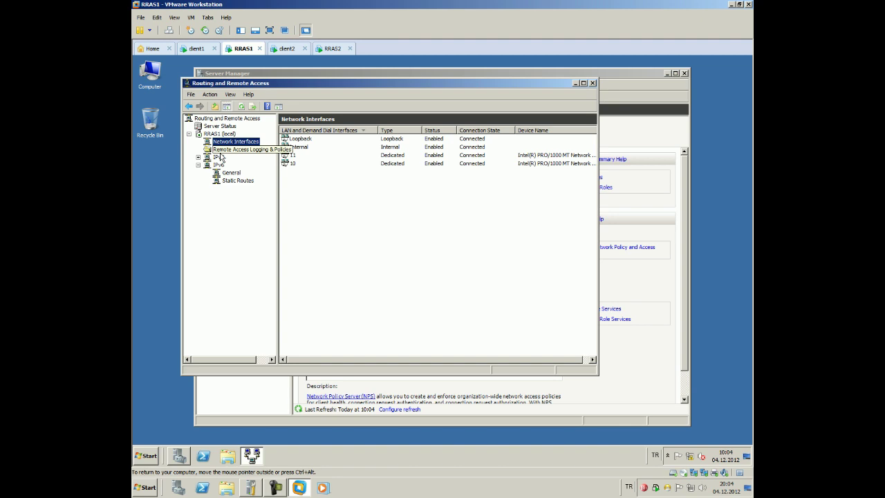
click(293, 157)
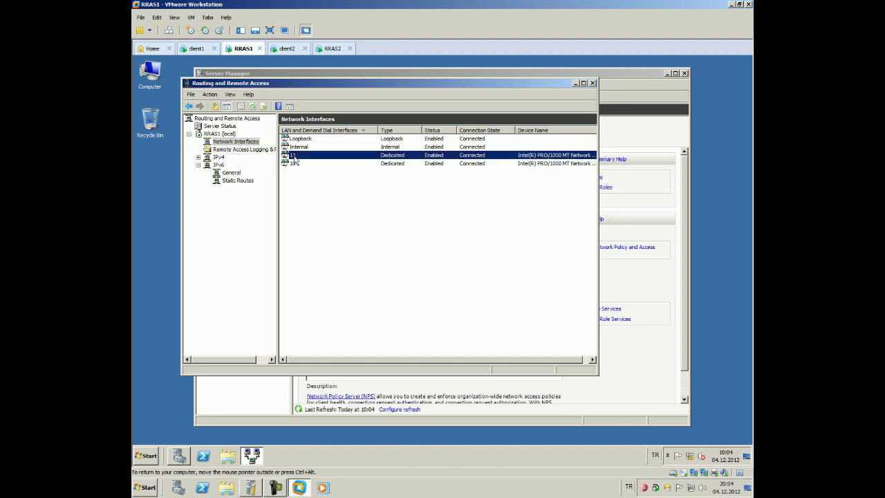
click(299, 172)
click(295, 164)
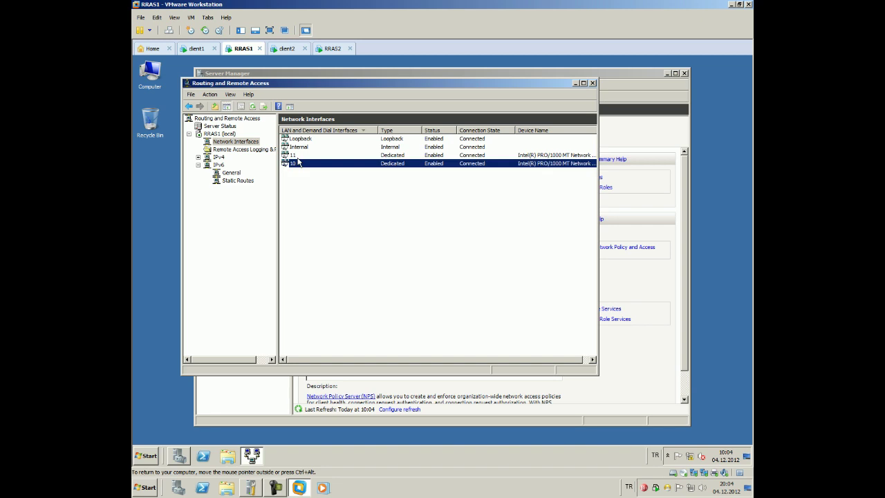
click(295, 156)
click(298, 164)
double_click(218, 158)
click(199, 181)
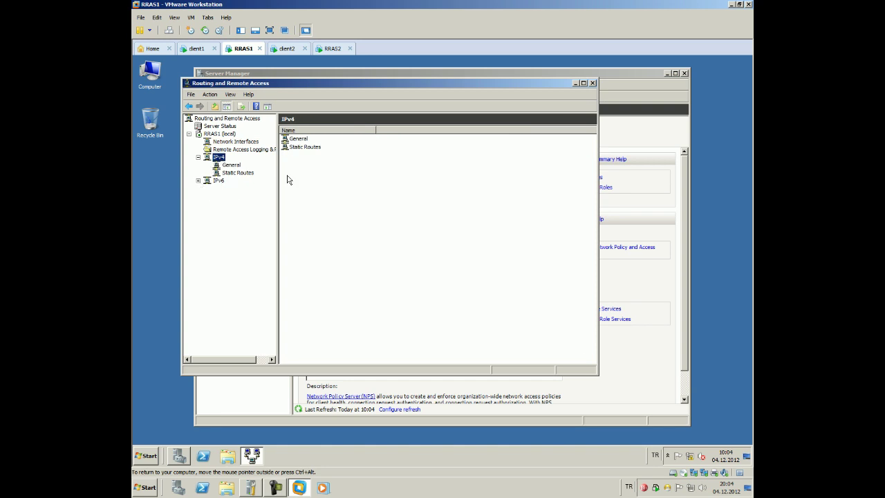
Show RRAS1's IPv4 General interface summary and resize its columns to show IP addresses and status
click(238, 166)
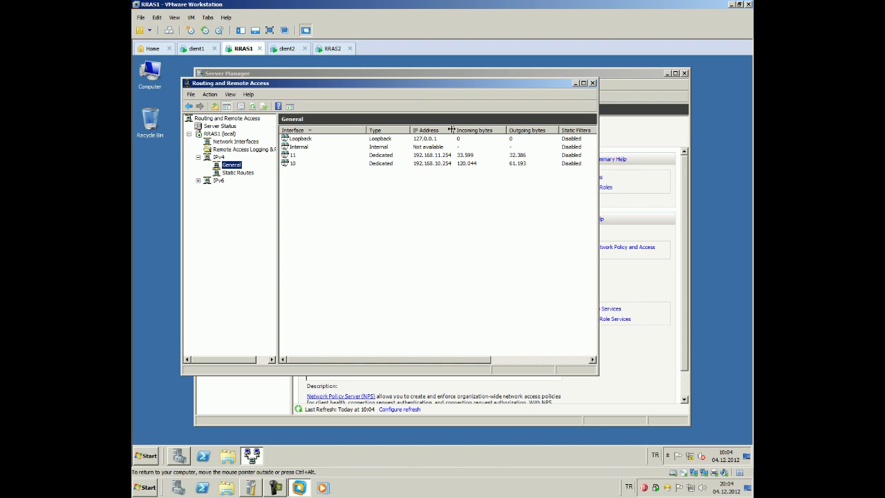
drag(451, 130, 457, 130)
drag(512, 129, 518, 127)
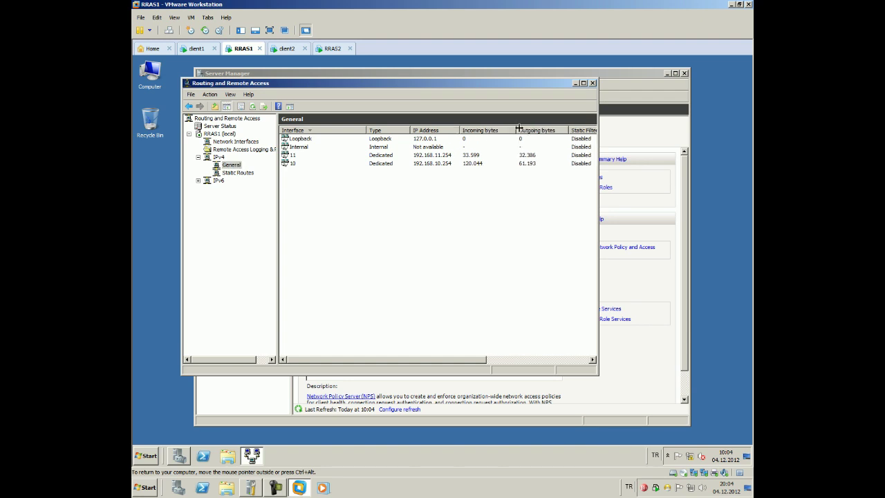
double_click(519, 128)
double_click(535, 130)
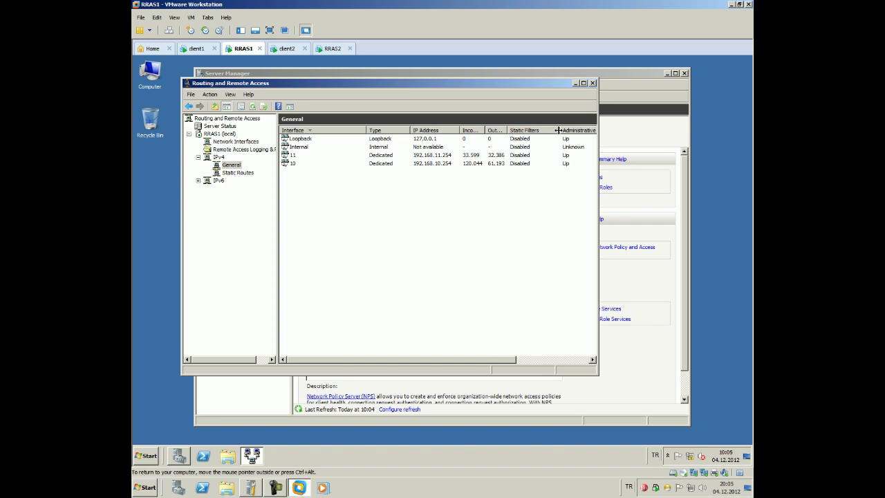
double_click(557, 130)
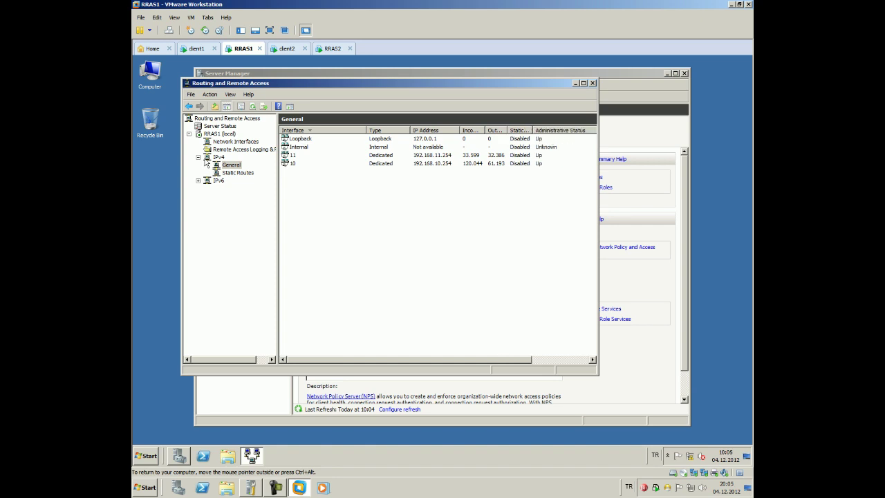
View RRAS1's TCP/IP information, multicast forwarding table and multicast statistics
right_click(228, 166)
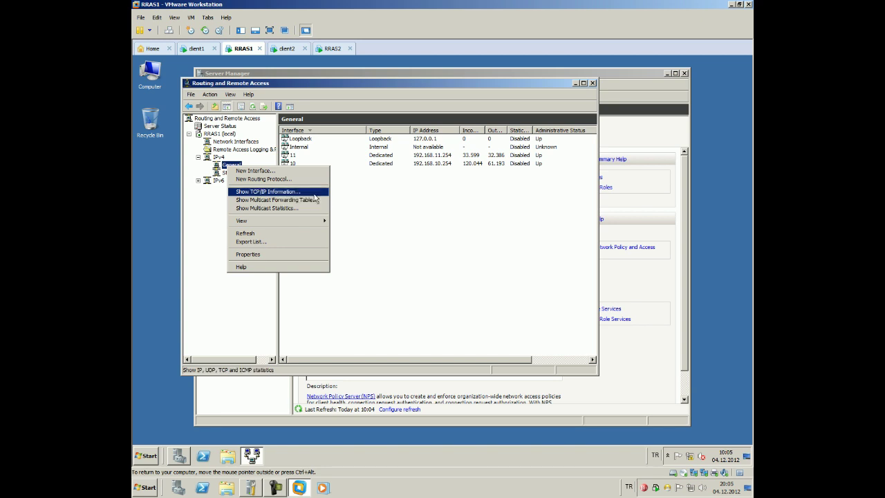
click(313, 192)
drag(339, 177, 374, 260)
click(370, 94)
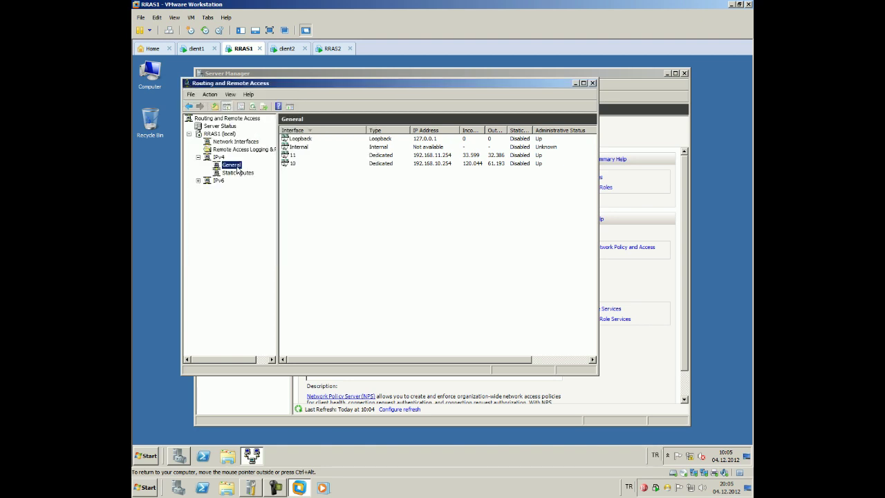
right_click(234, 166)
click(263, 201)
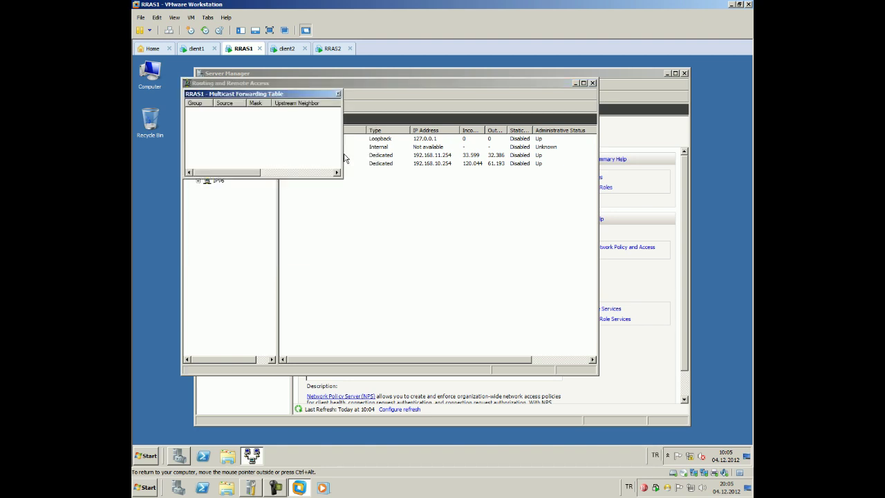
key(Escape)
right_click(233, 166)
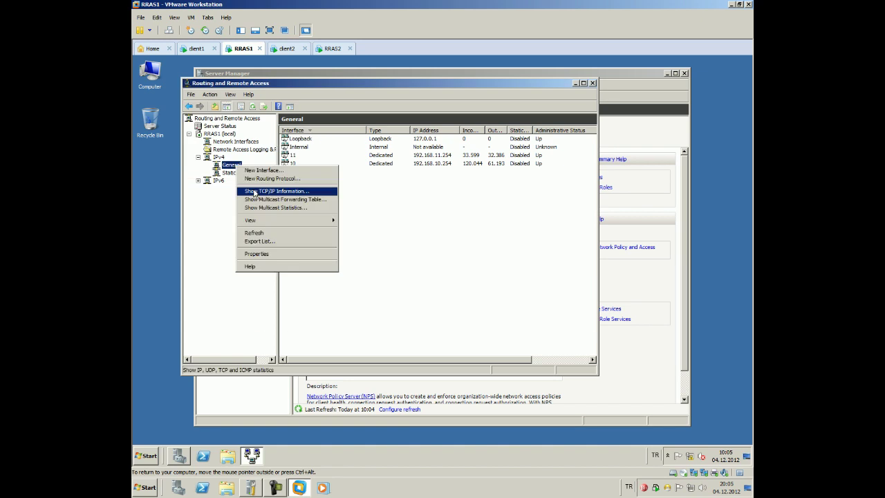
click(263, 209)
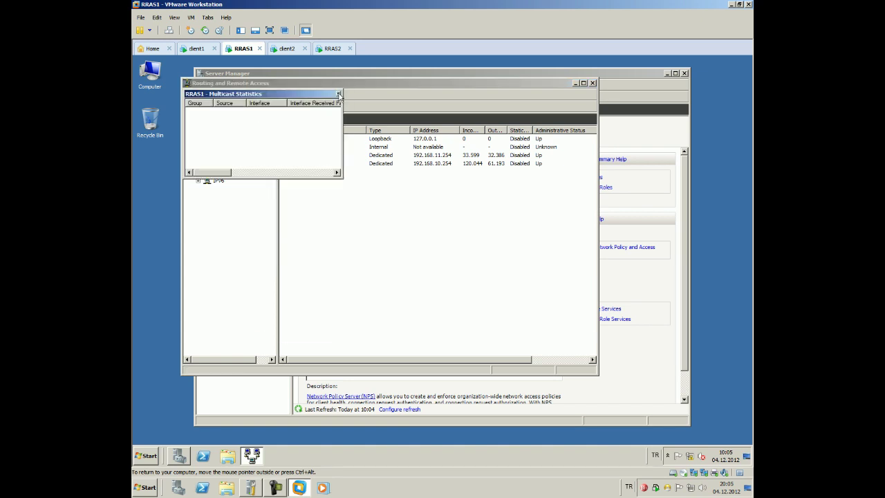
click(338, 93)
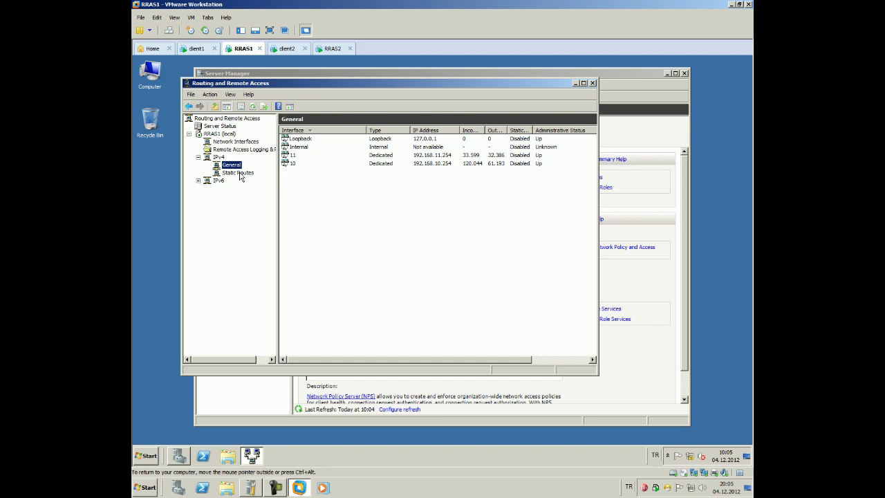
Show RRAS1's static routes and review its IP routing table
right_click(236, 166)
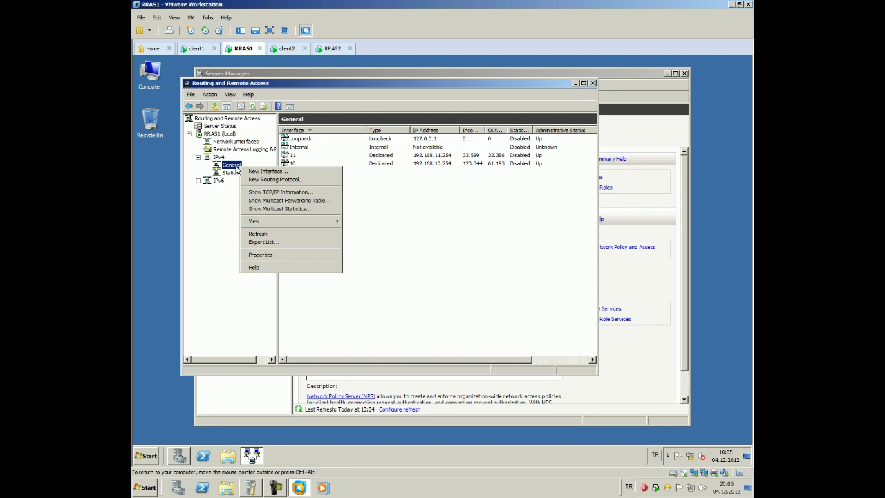
click(233, 177)
right_click(231, 174)
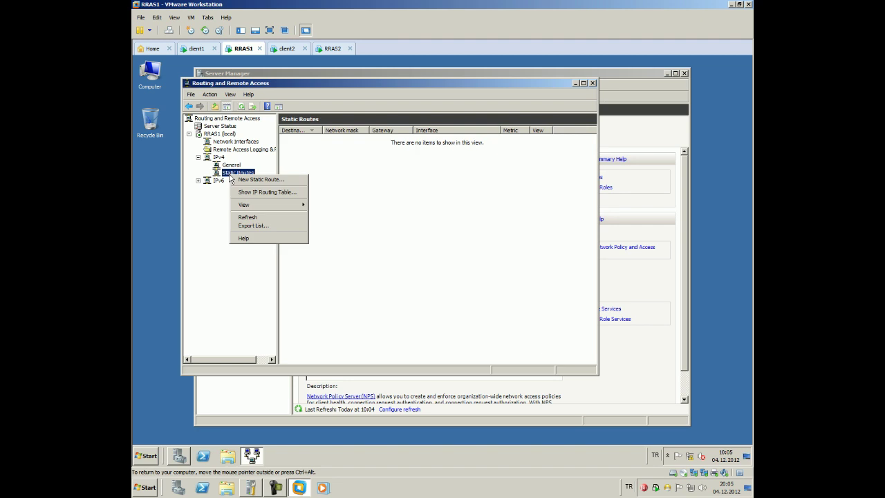
click(243, 192)
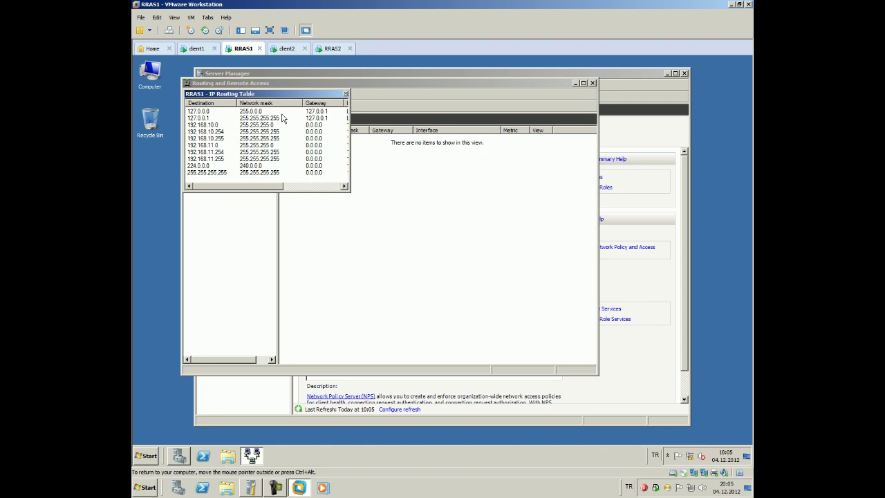
click(346, 93)
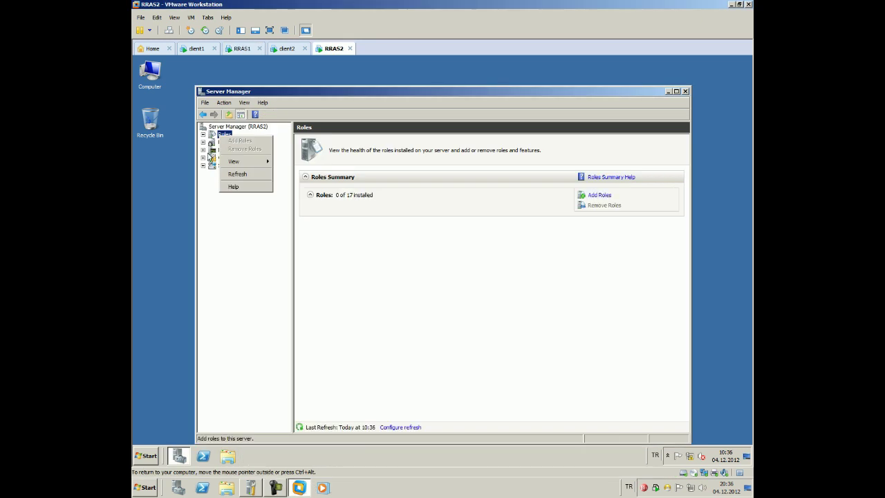
Select Roles in RRAS2's Server Manager and bring up its options
click(186, 160)
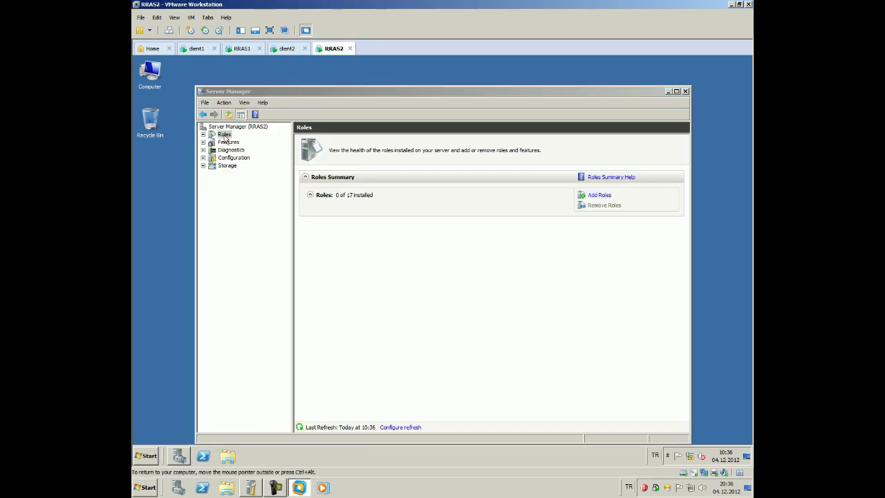
click(224, 136)
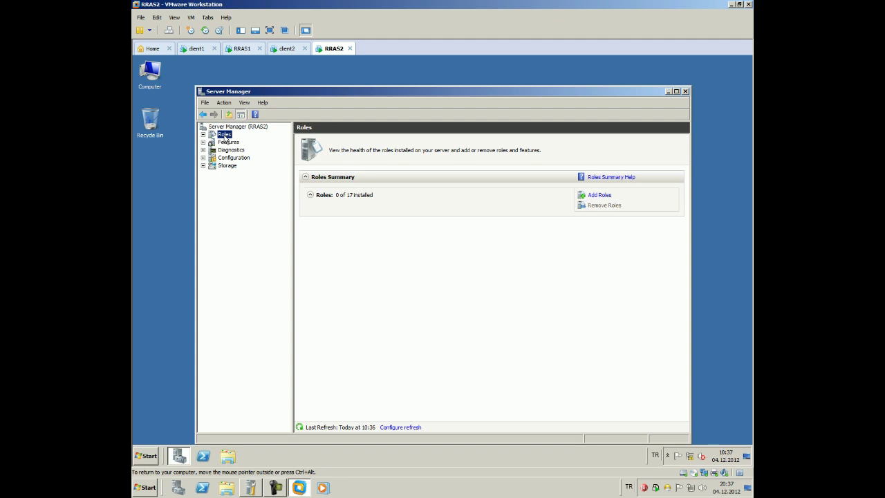
right_click(225, 136)
Disable Routing and Remote Access on RRAS1, removing its router configuration, and go back to RRAS2
click(241, 49)
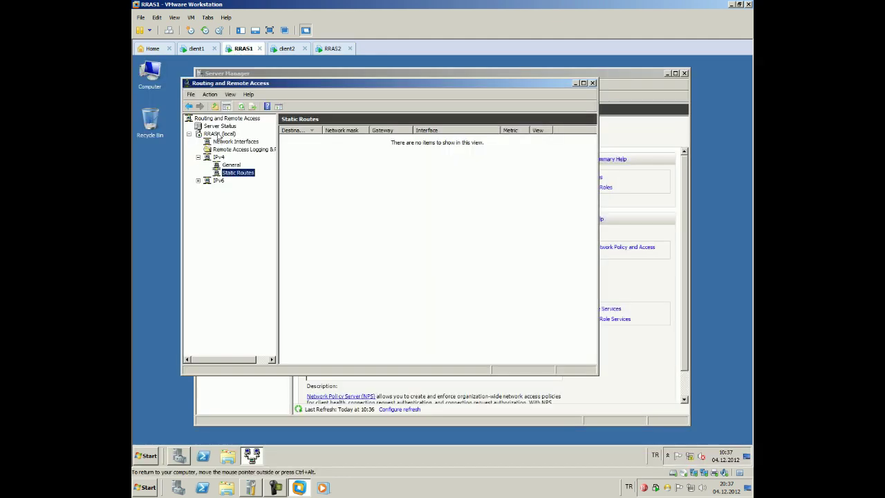
click(198, 135)
click(214, 134)
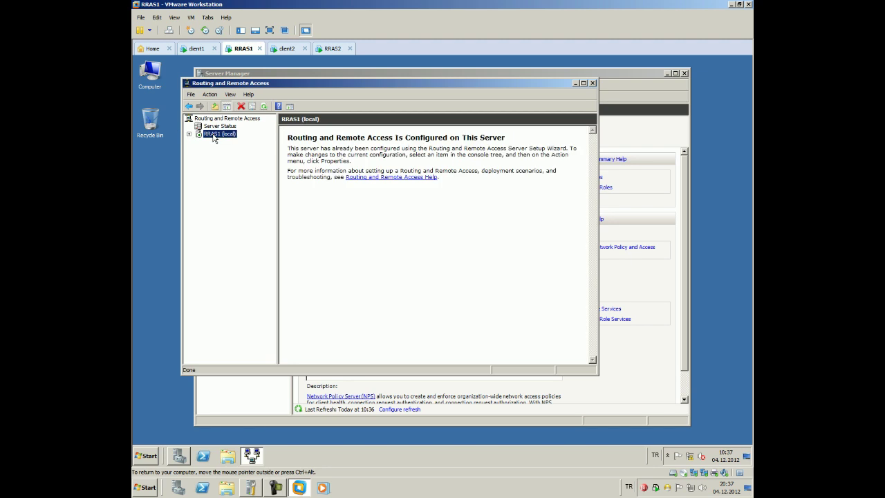
right_click(213, 134)
click(228, 148)
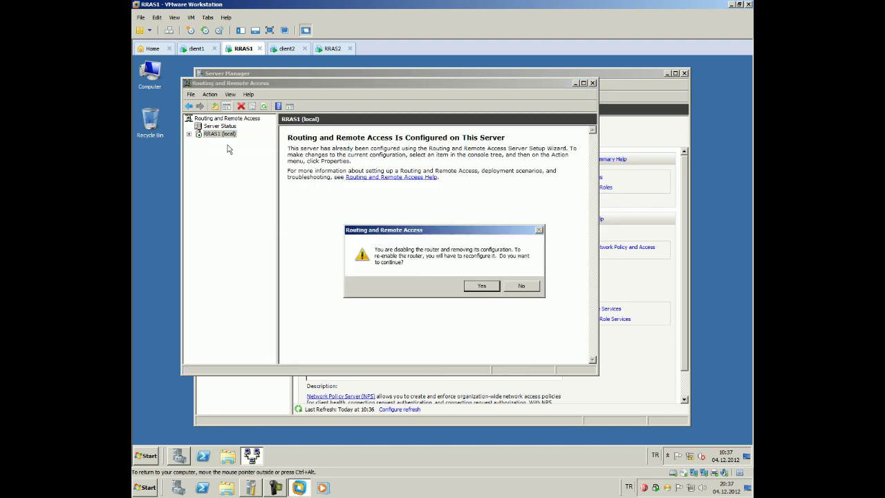
click(466, 284)
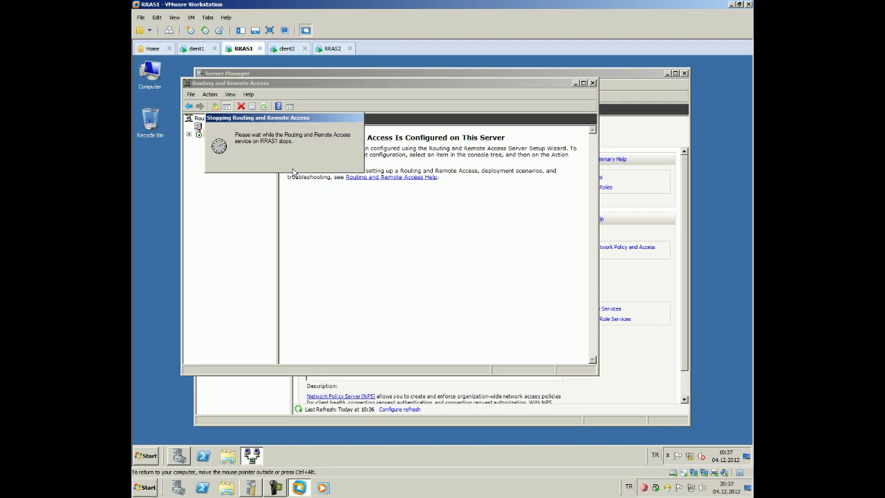
click(334, 53)
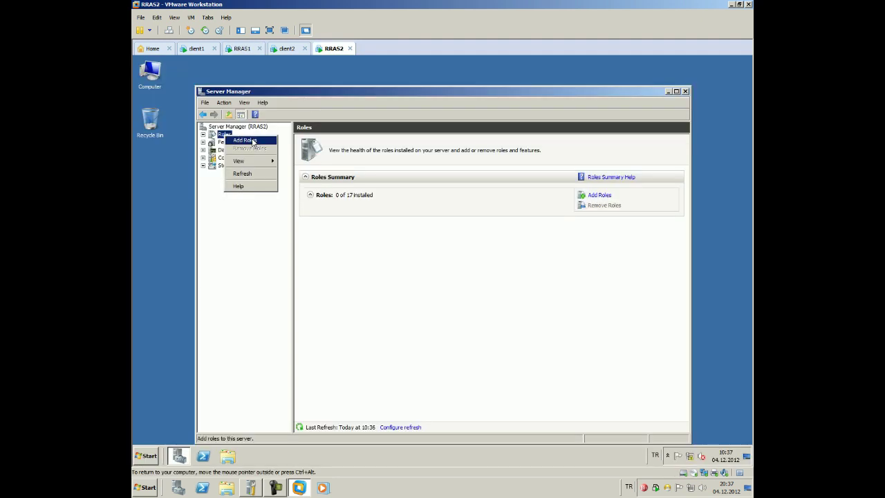
On RRAS2, start Add Roles and tick Network Policy and Access Services
click(248, 142)
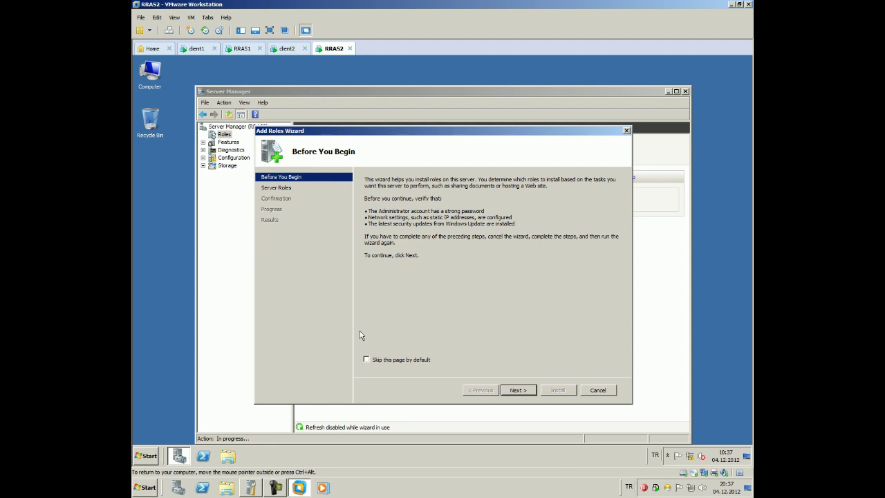
click(367, 359)
click(525, 390)
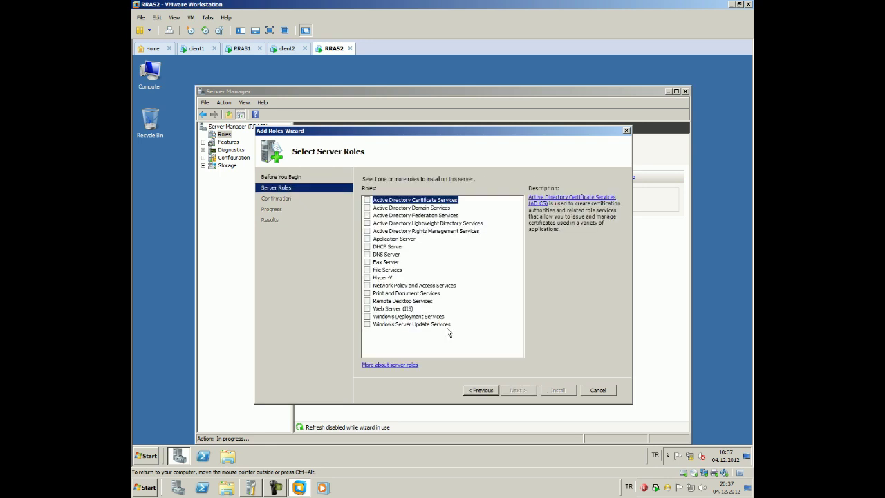
click(373, 285)
click(367, 285)
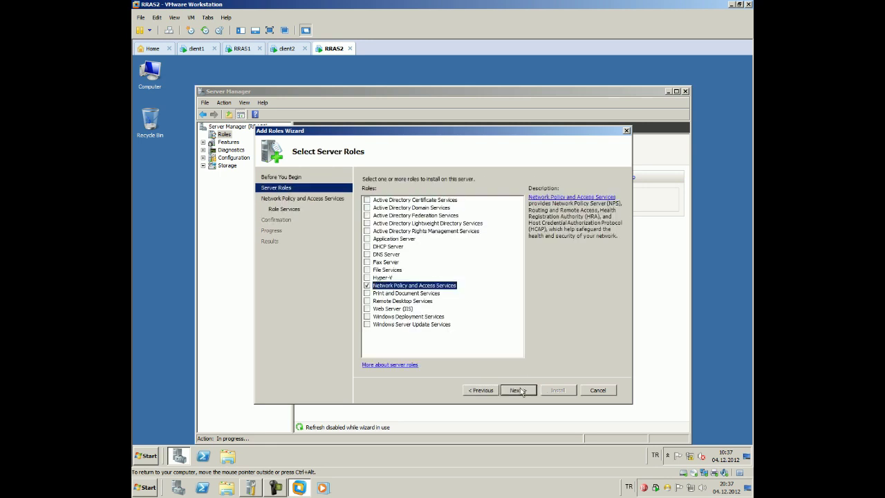
click(517, 389)
click(518, 389)
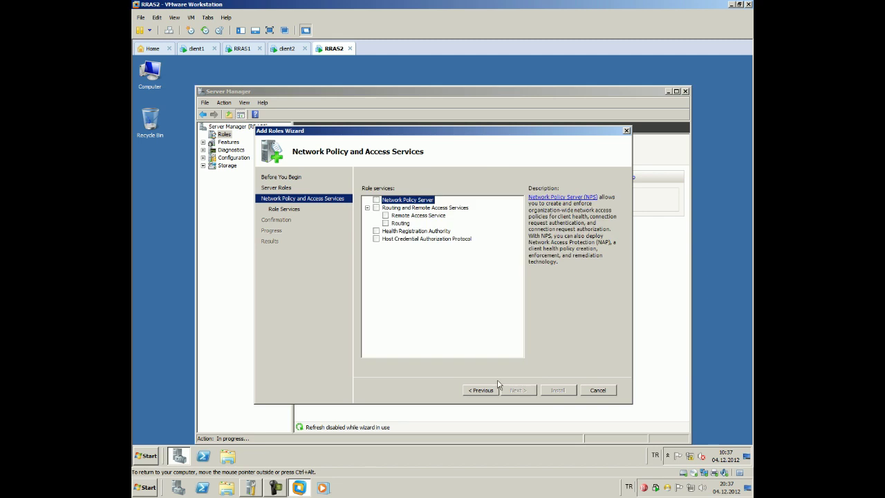
Include Remote Access Service and Routing, install them, then close the wizard and Server Manager
click(385, 216)
click(385, 223)
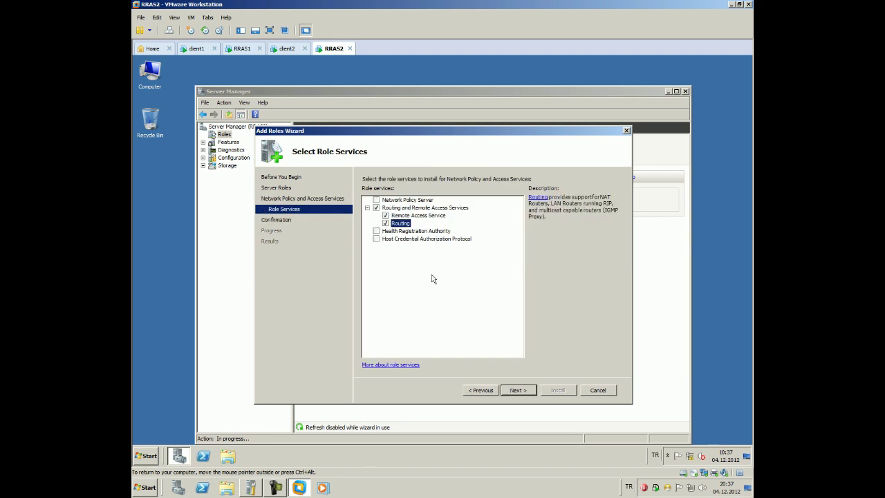
click(520, 389)
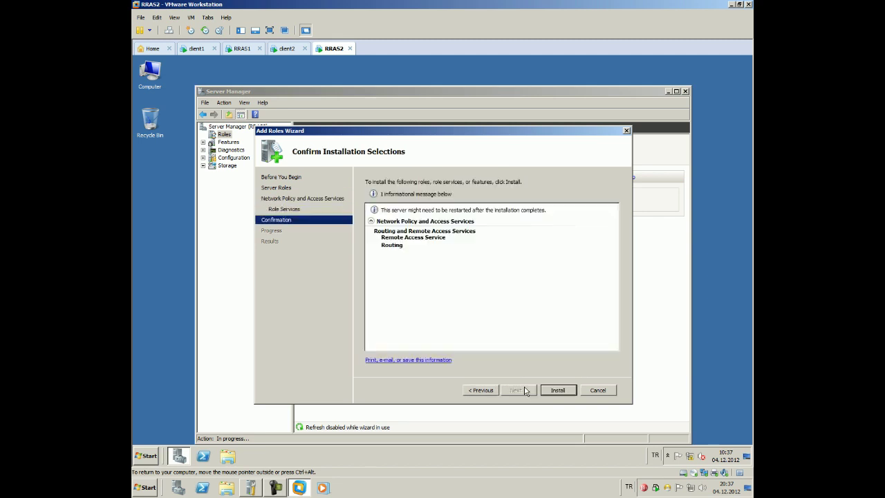
click(554, 391)
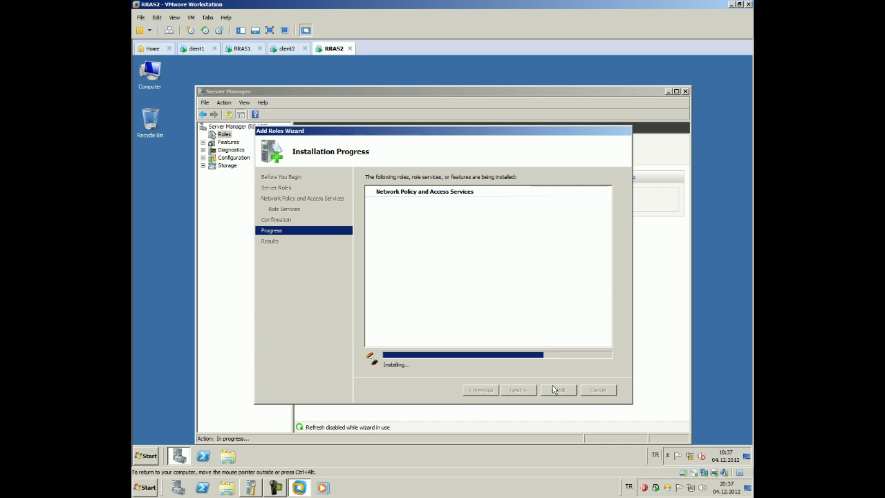
click(244, 49)
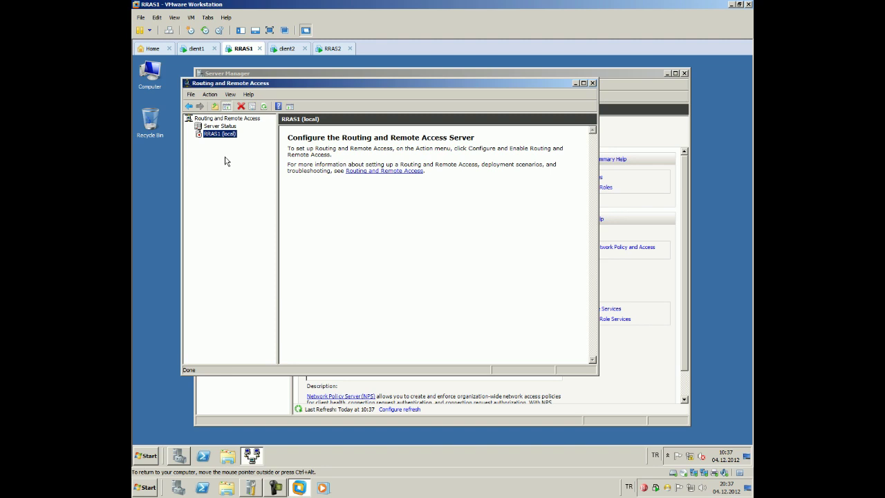
click(334, 49)
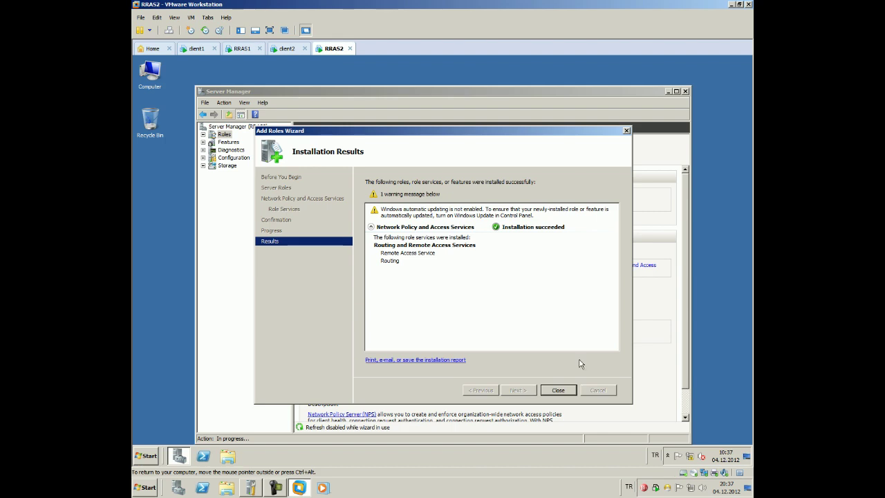
click(559, 389)
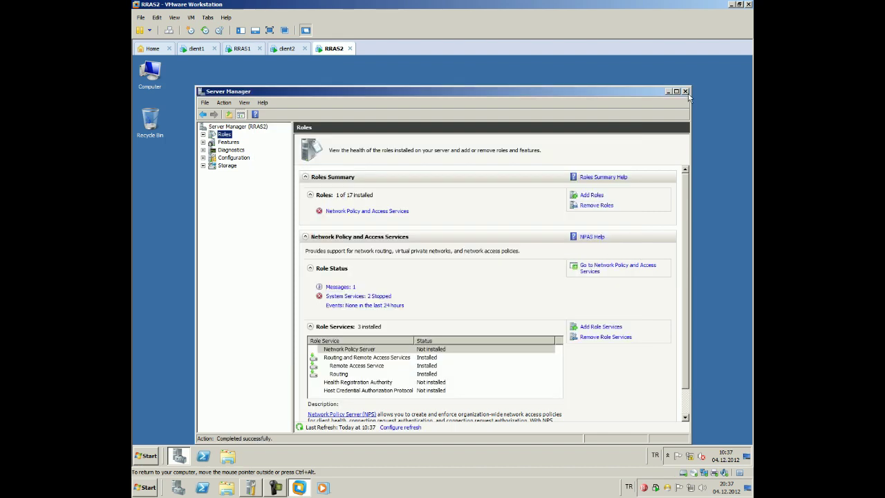
click(685, 92)
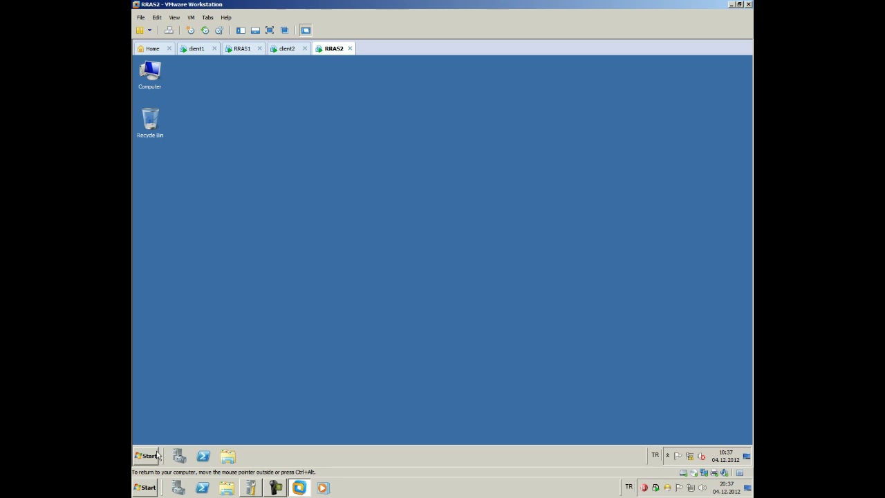
Launch Routing and Remote Access on RRAS2 from Administrative Tools, then go to client1's Network and Sharing Center
click(276, 488)
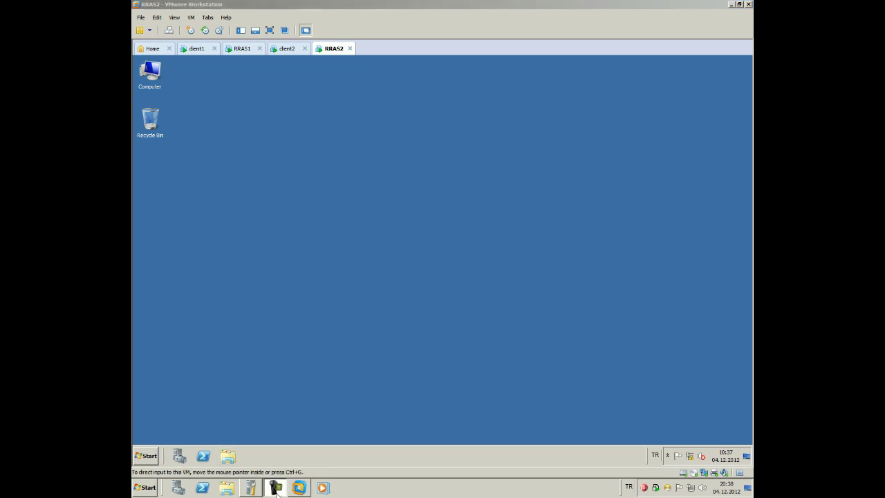
click(141, 454)
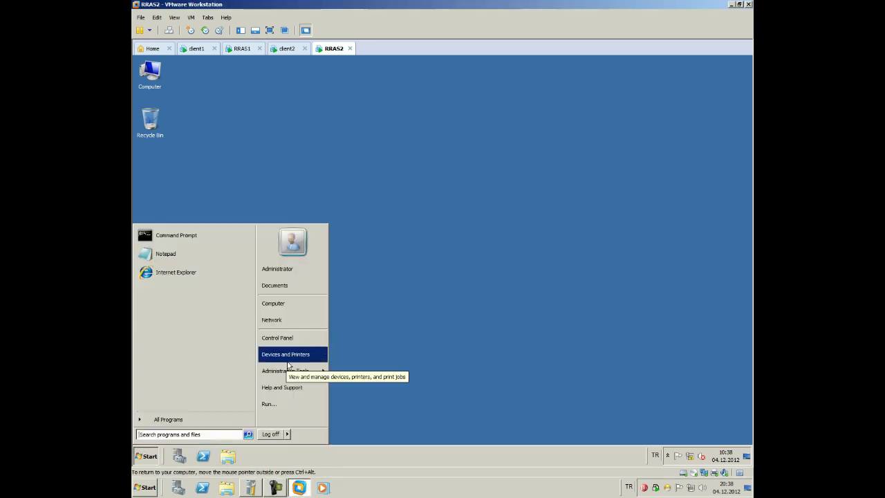
click(293, 367)
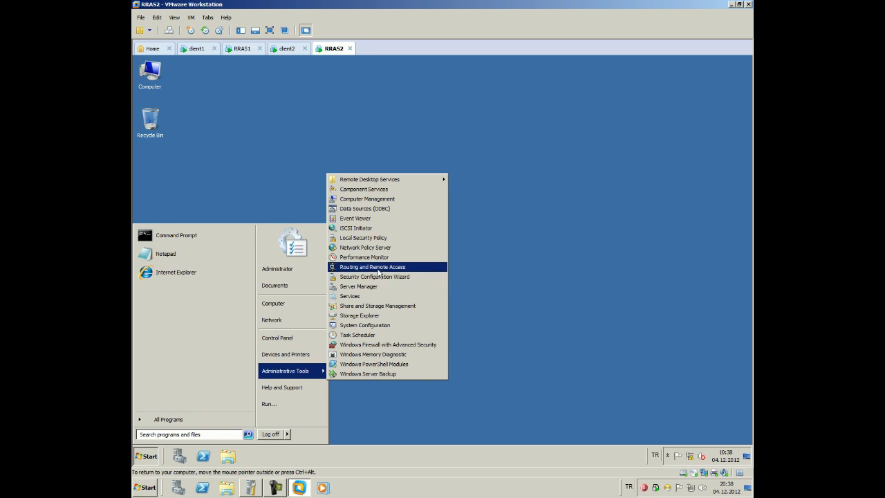
click(377, 267)
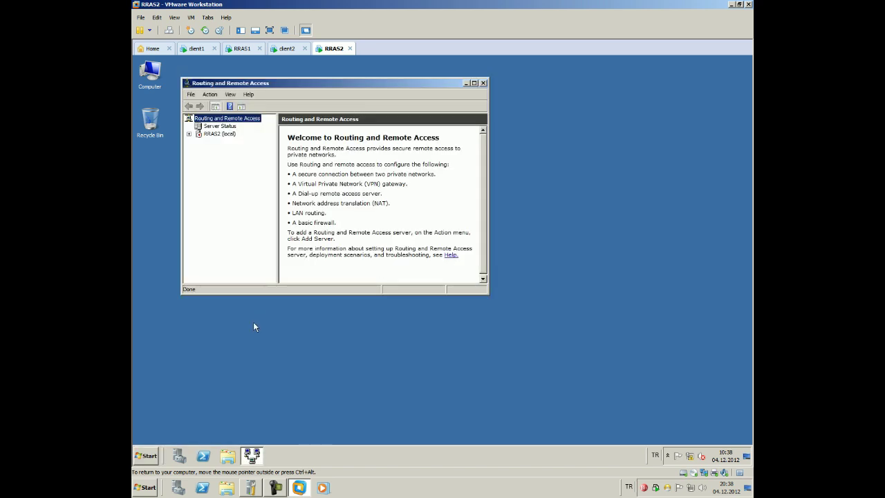
key(ctrl+alt)
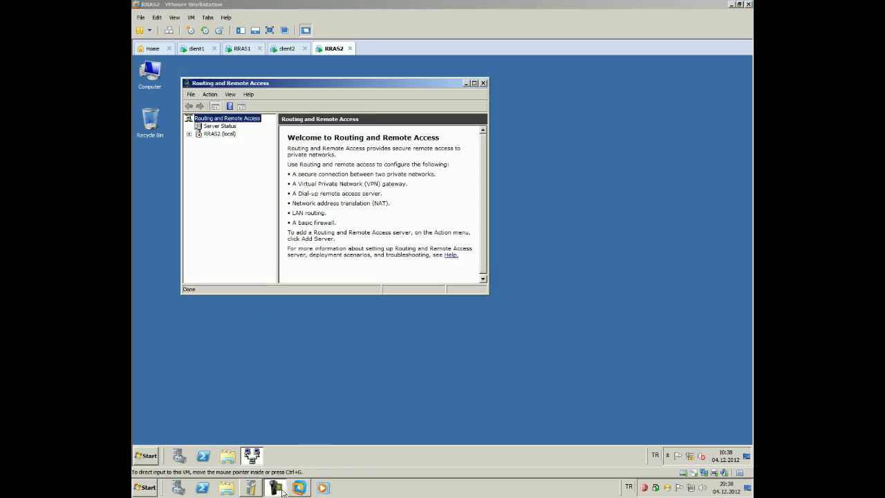
click(188, 50)
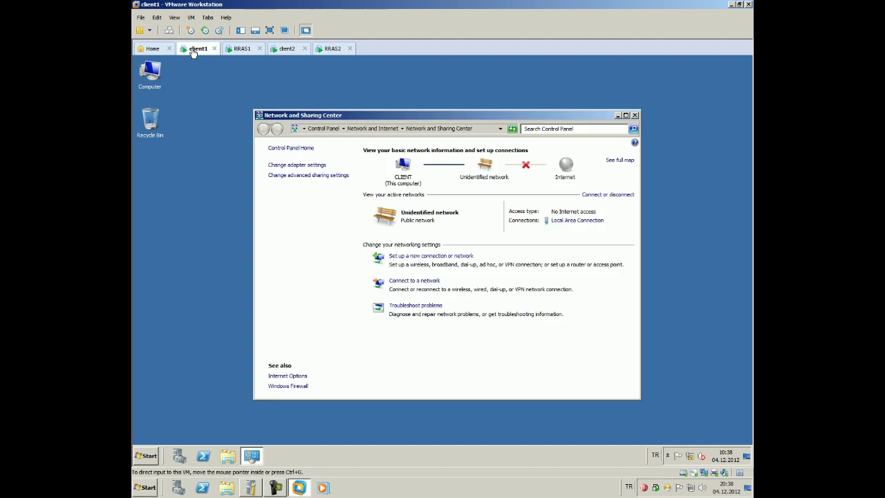
Check client1's IPv4 address in its Local Area Connection details
click(560, 220)
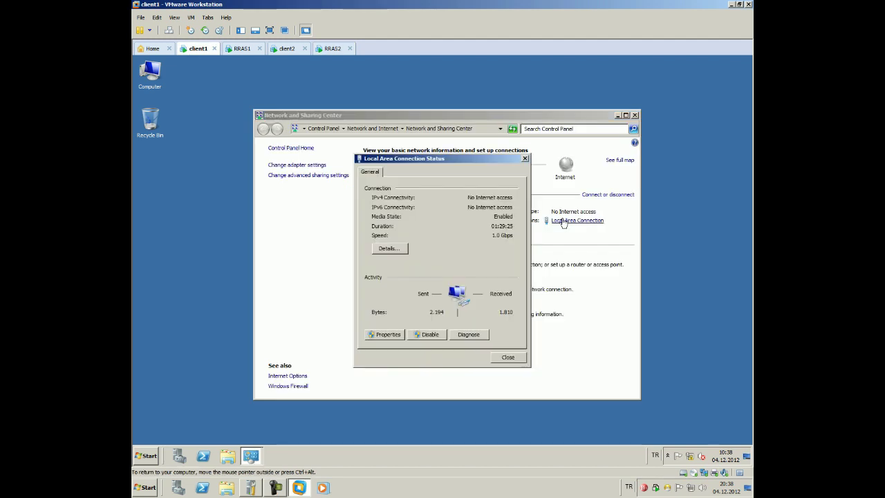
click(389, 248)
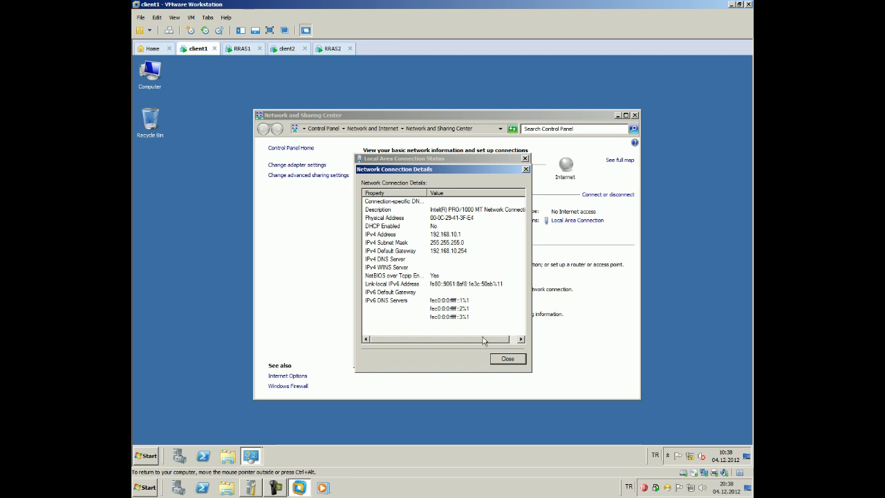
click(507, 359)
click(506, 358)
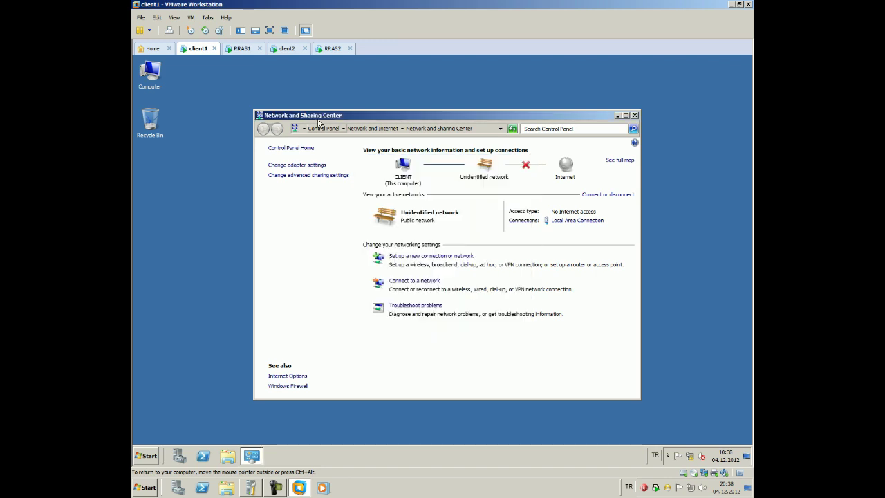
On RRAS1, view the IP details of adapters 10 and 11 (adapter 11 is 192.168.11.254)
click(242, 49)
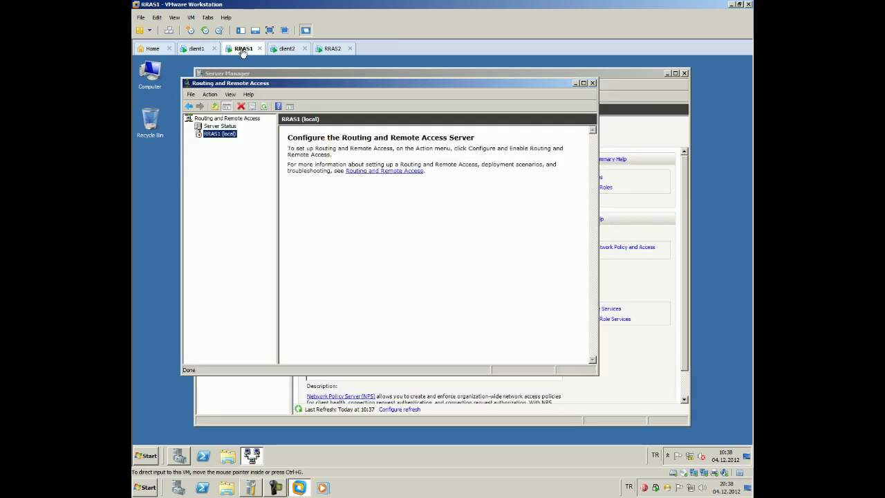
click(688, 454)
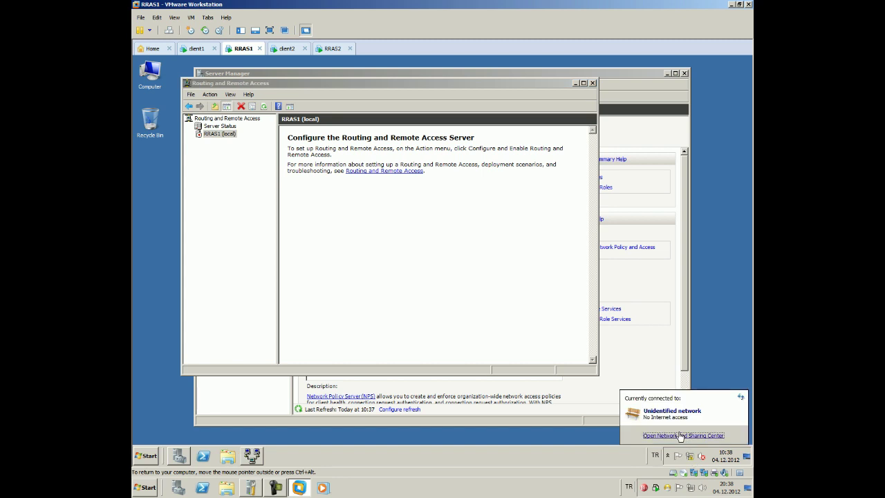
click(687, 437)
click(554, 216)
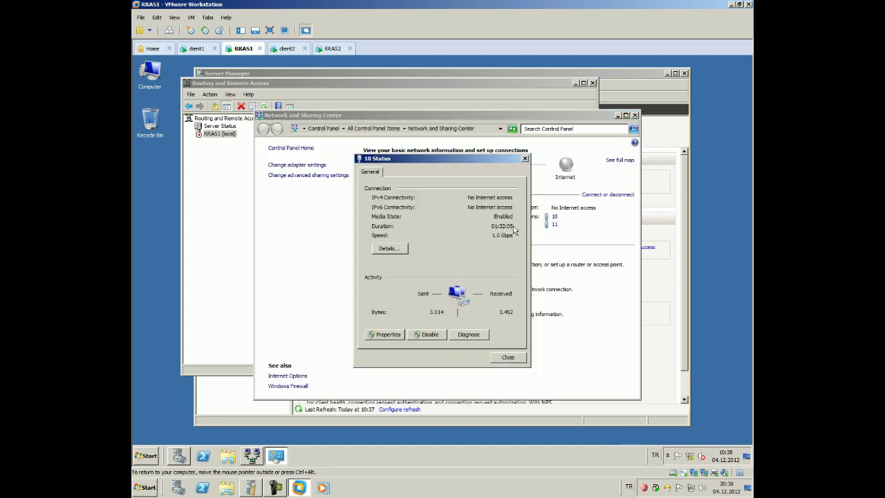
click(387, 249)
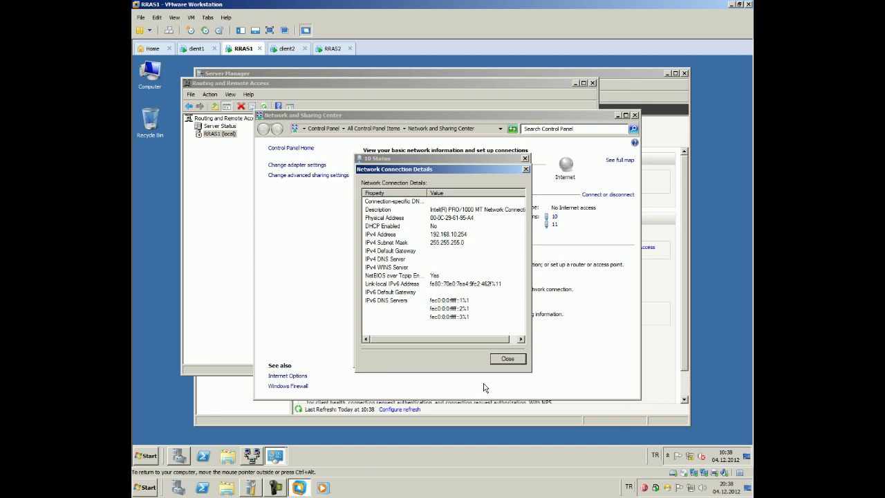
key(Escape)
key(Escape)
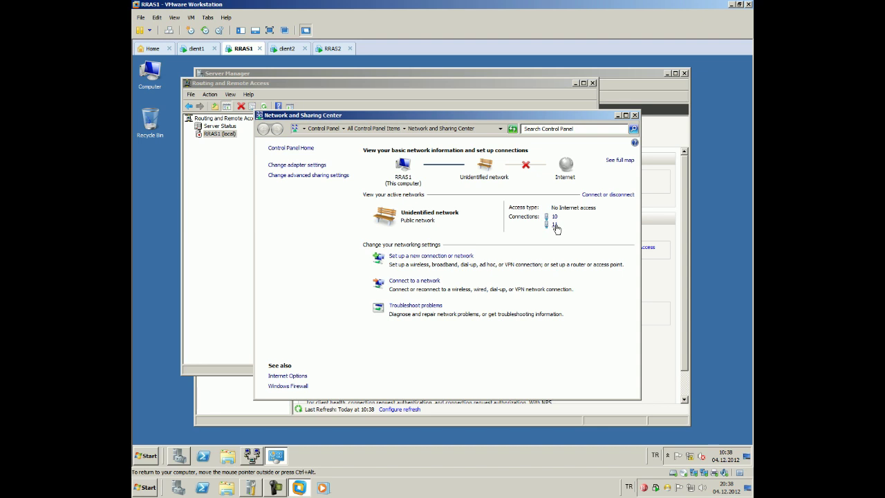
click(555, 224)
click(405, 249)
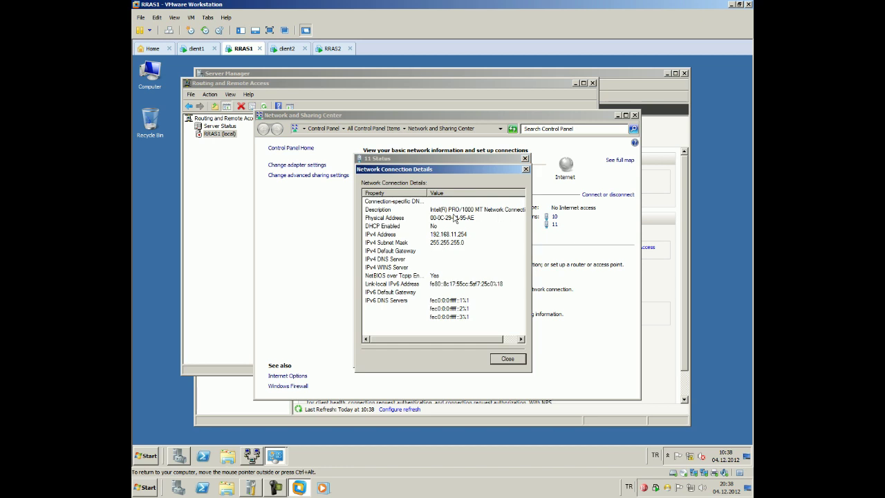
Check client2's IPv4 address in its Local Area Connection details, then return to RRAS1
click(288, 48)
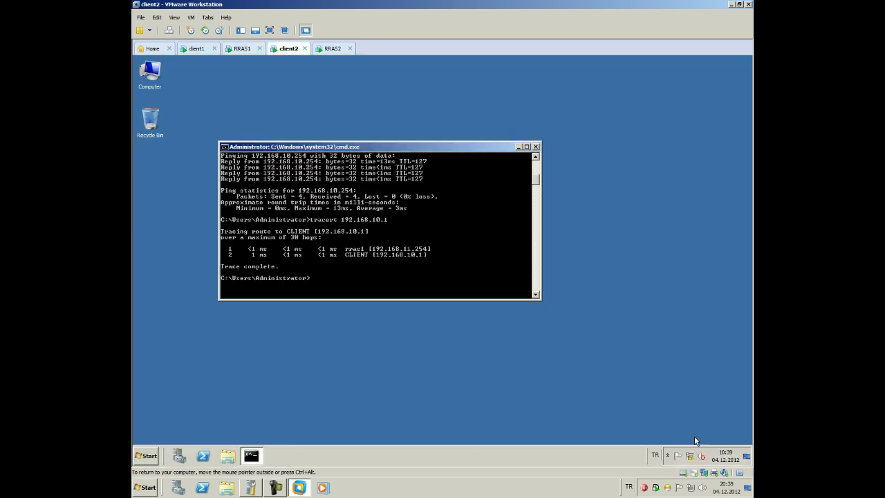
right_click(692, 458)
click(695, 450)
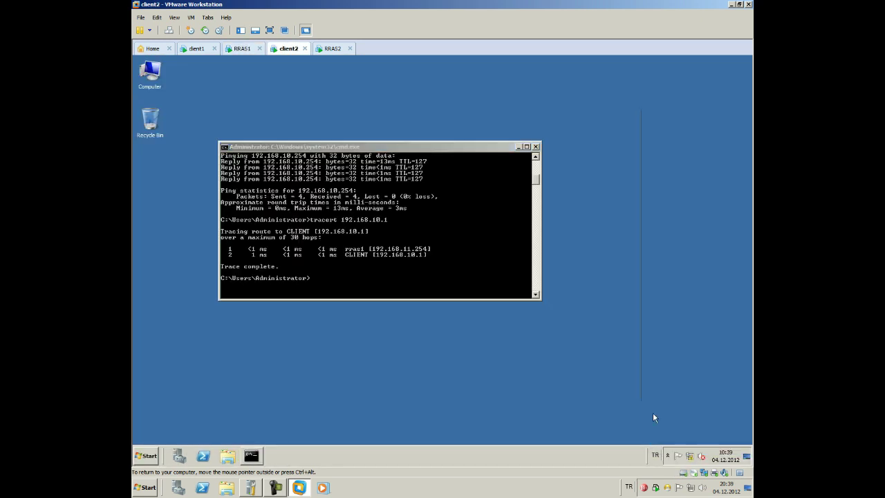
click(561, 223)
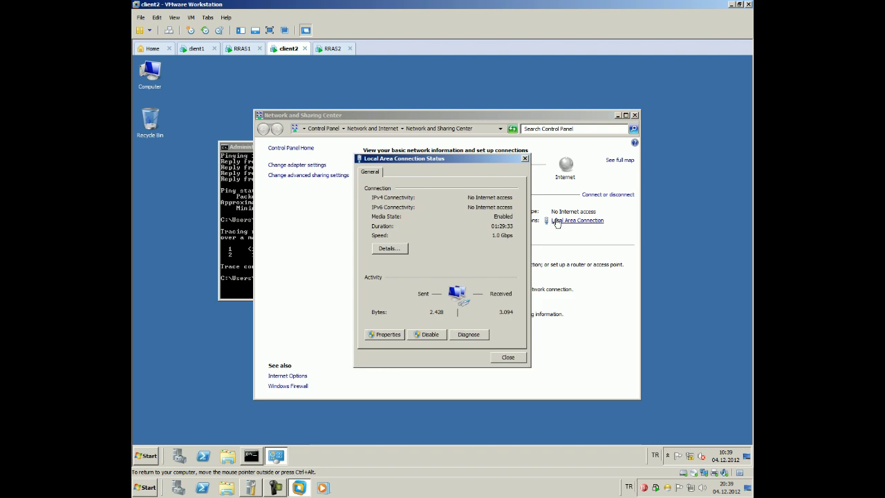
click(388, 247)
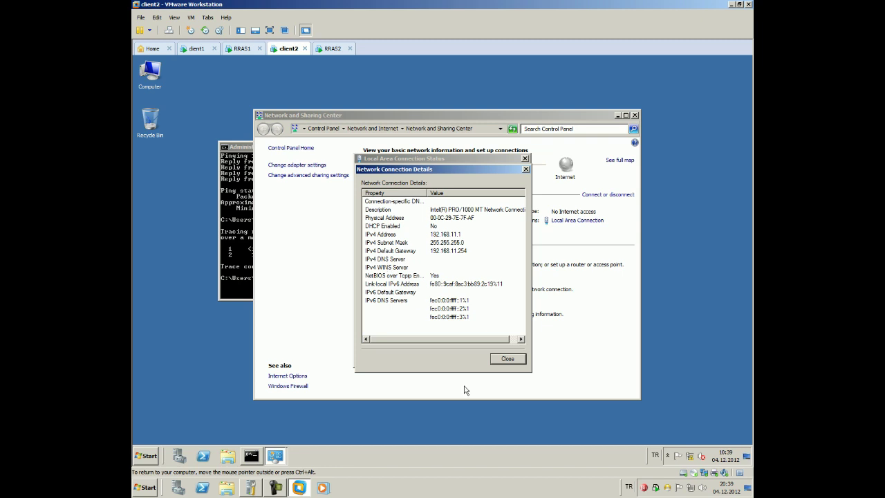
click(506, 358)
click(506, 358)
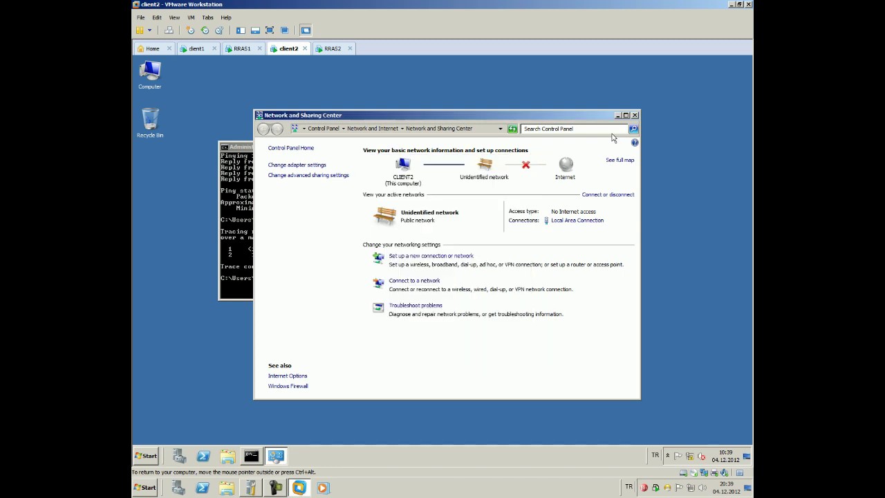
click(636, 115)
click(243, 48)
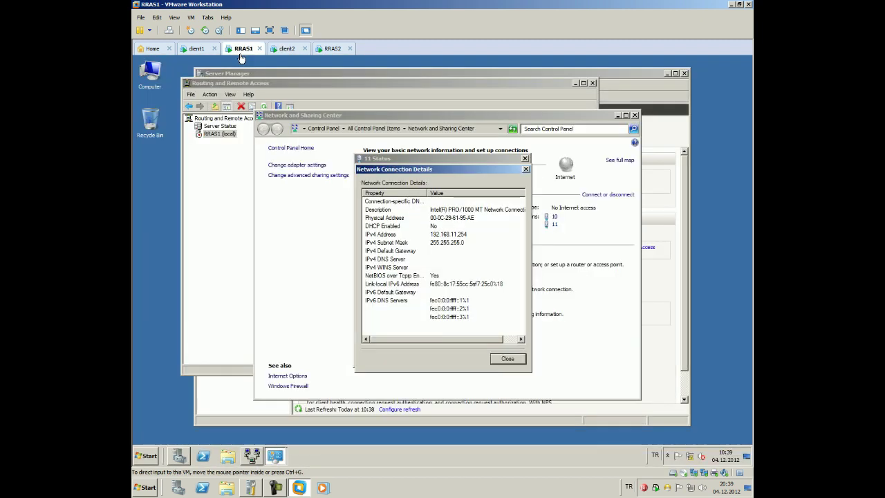
Close adapter 11's dialogs and rename RRAS1's adapter 11 to 172
click(525, 169)
click(524, 158)
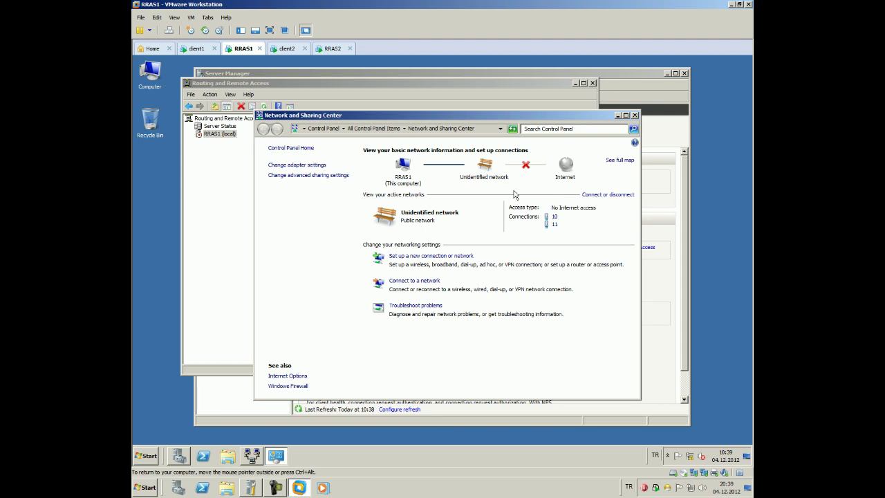
click(317, 165)
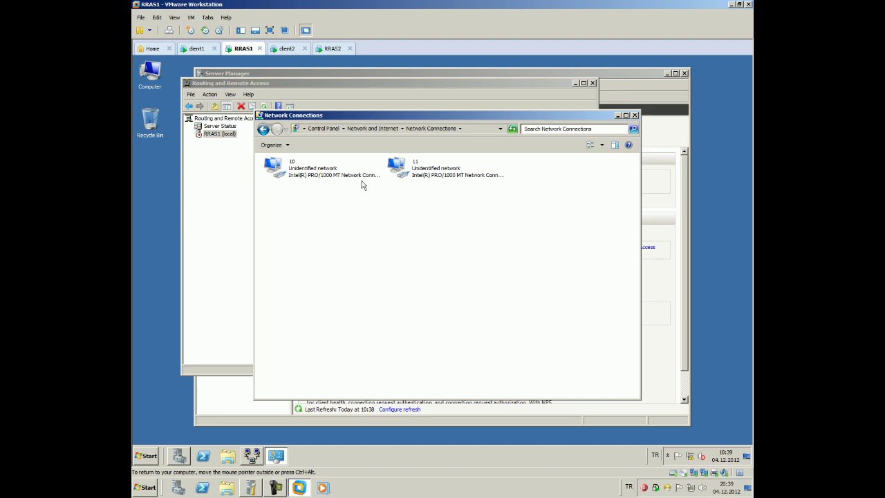
click(392, 168)
right_click(412, 163)
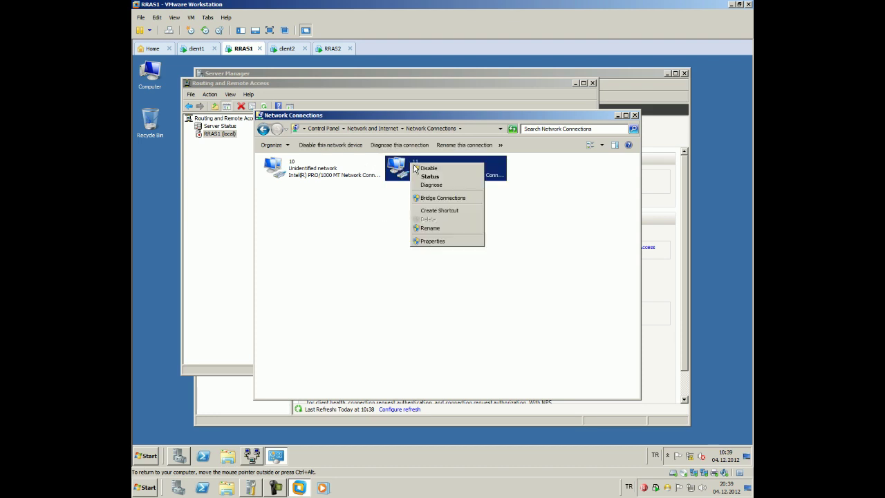
click(433, 231)
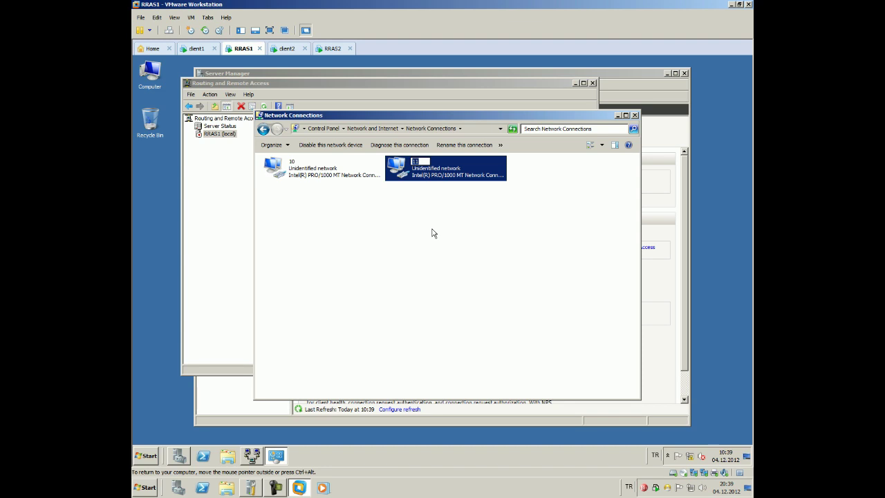
text(172)
click(388, 229)
Rename RRAS1's adapter 10 to 192 and select the 172 adapter
click(298, 169)
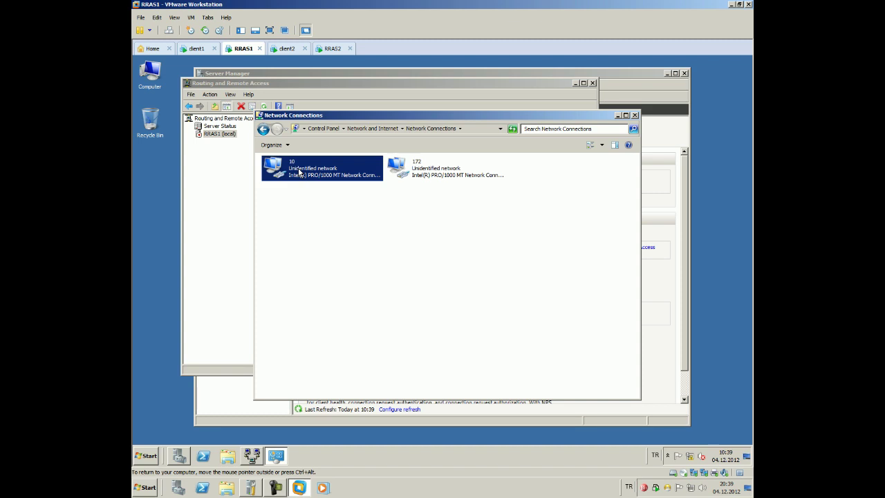
right_click(299, 168)
click(315, 234)
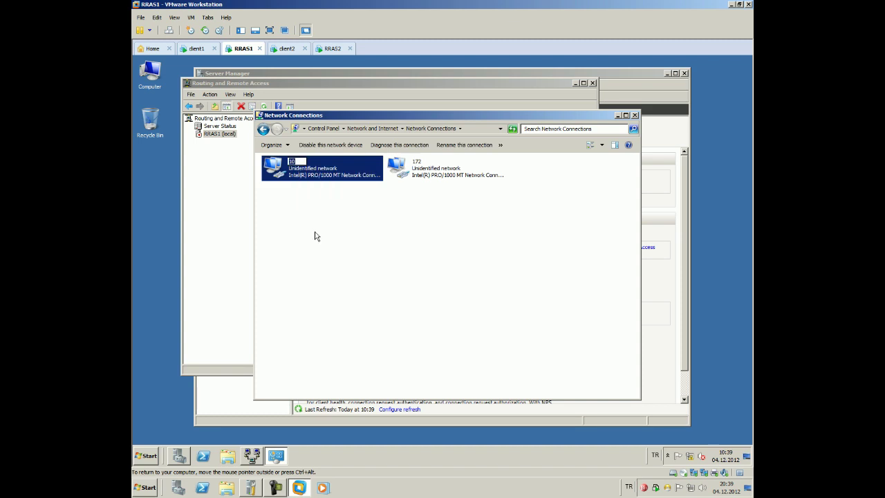
text(192)
key(Return)
click(336, 297)
click(433, 168)
right_click(433, 169)
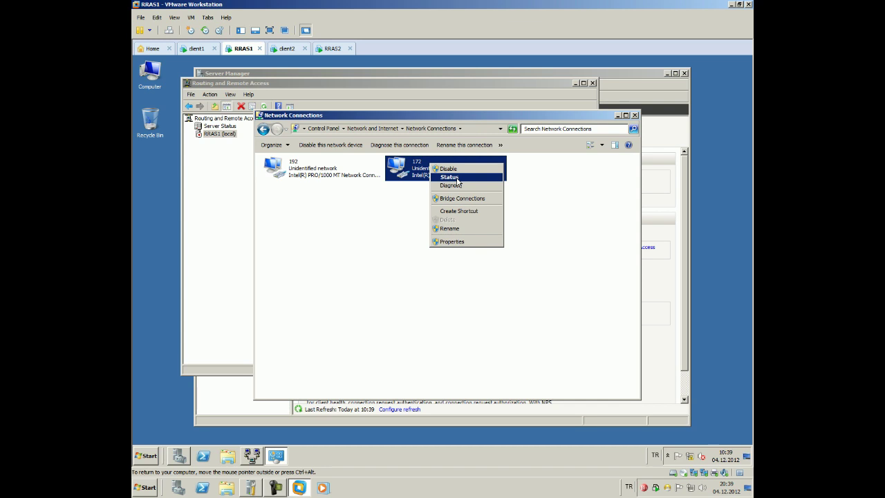
Change the 172 adapter's IPv4 address to a 172.16 address and apply it
click(445, 241)
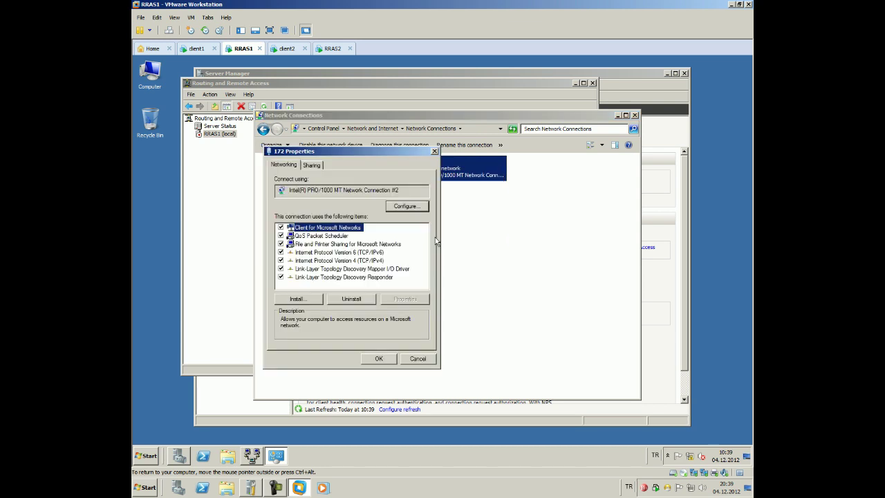
double_click(364, 252)
click(534, 184)
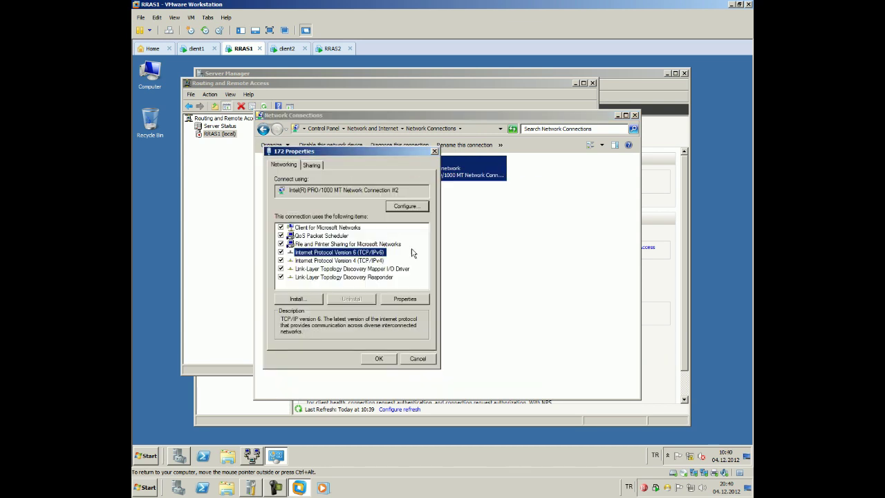
double_click(382, 259)
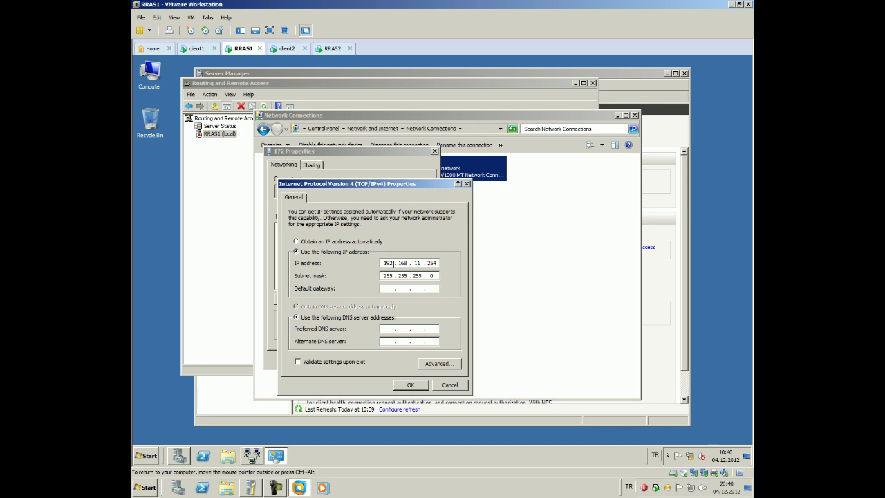
double_click(386, 263)
text(172 . 16)
key(BackSpace)
key(period)
key(BackSpace)
click(412, 386)
click(380, 359)
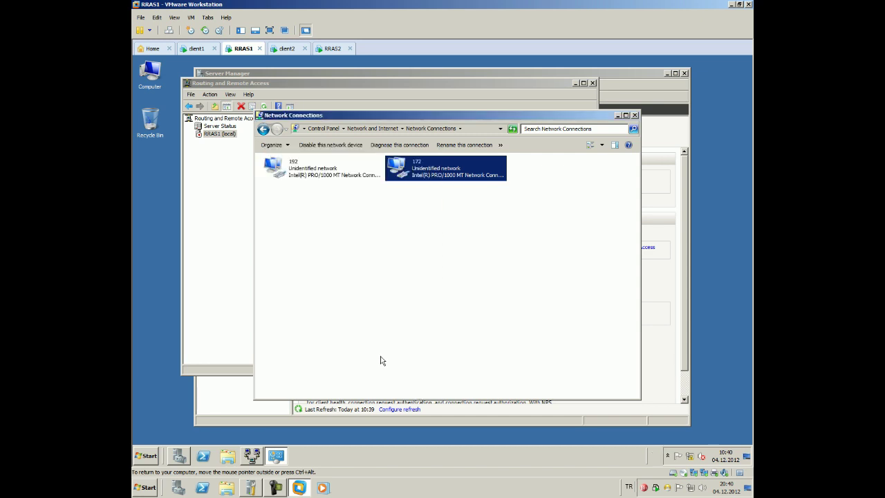
Verify the 172 adapter's new IP settings in its connection details
click(433, 306)
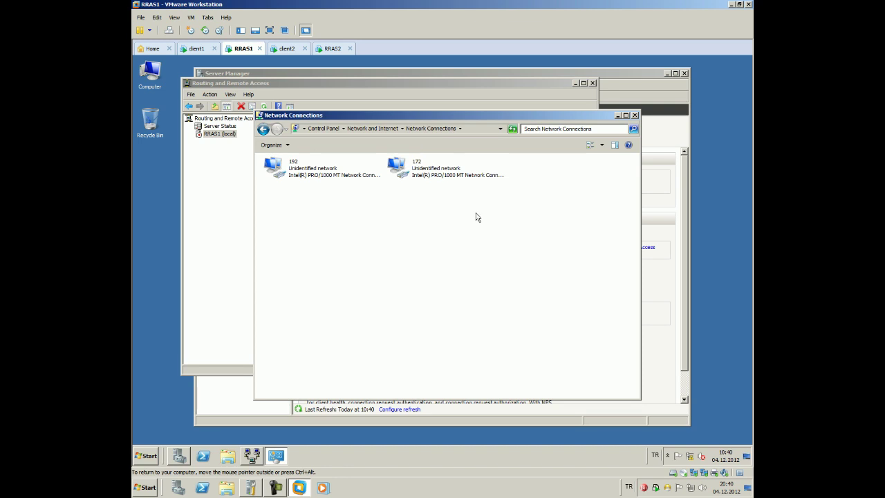
right_click(397, 169)
click(423, 189)
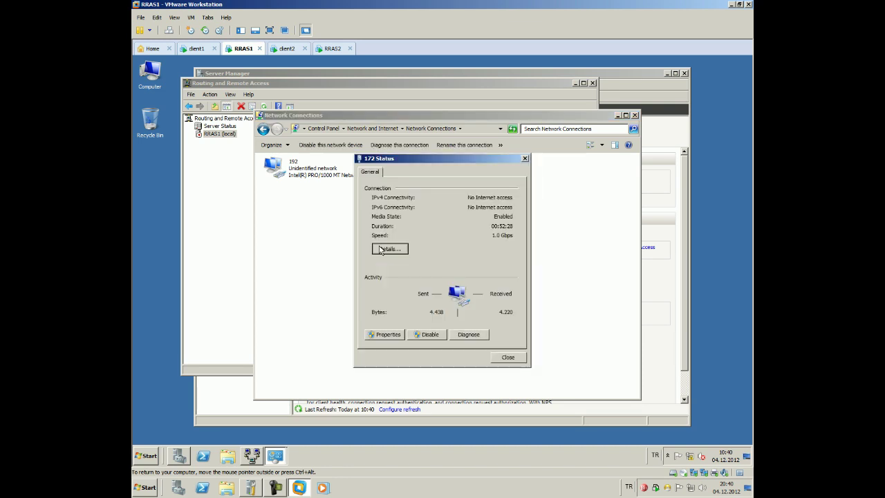
click(389, 248)
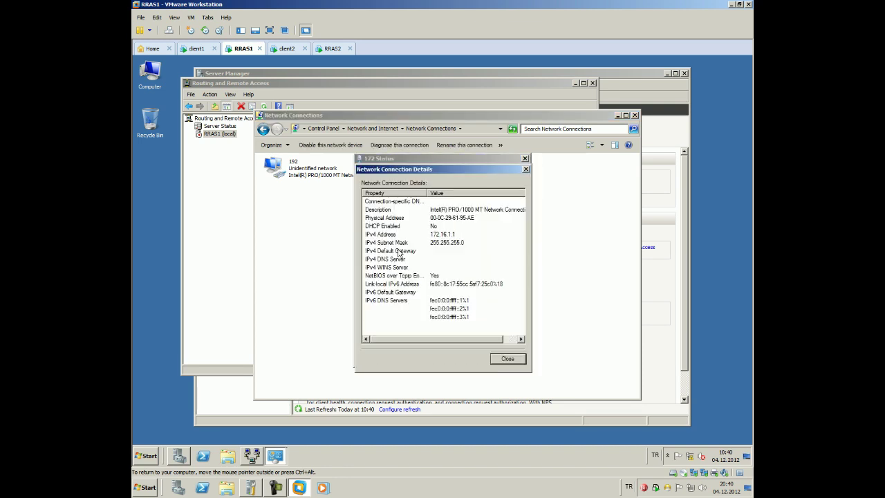
click(495, 359)
click(497, 357)
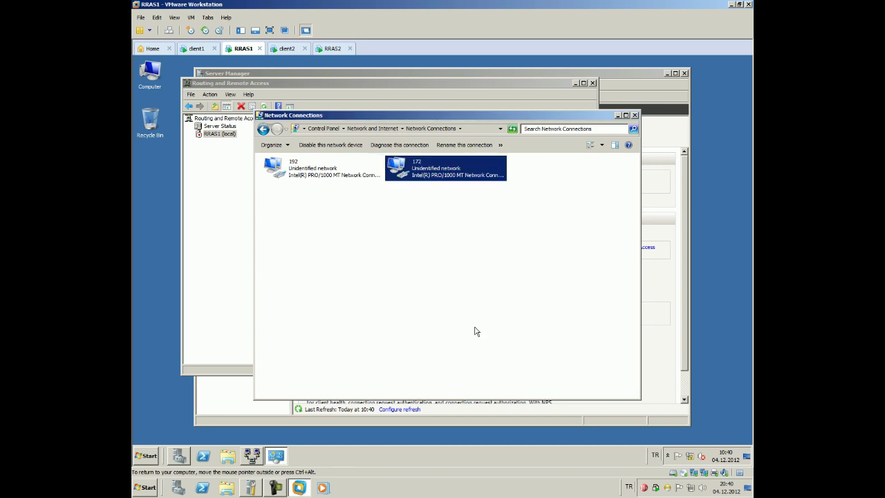
Close RRAS1's Network Connections, switch to RRAS2 and move its tab before client2
click(635, 114)
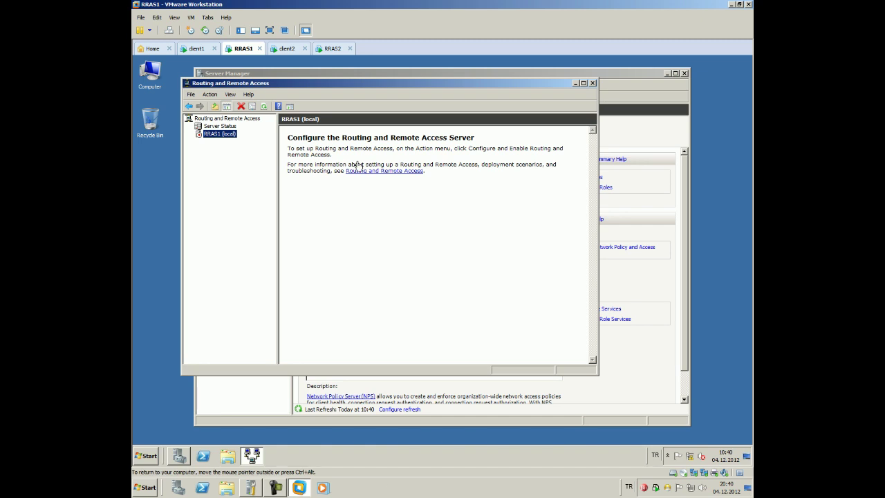
click(331, 50)
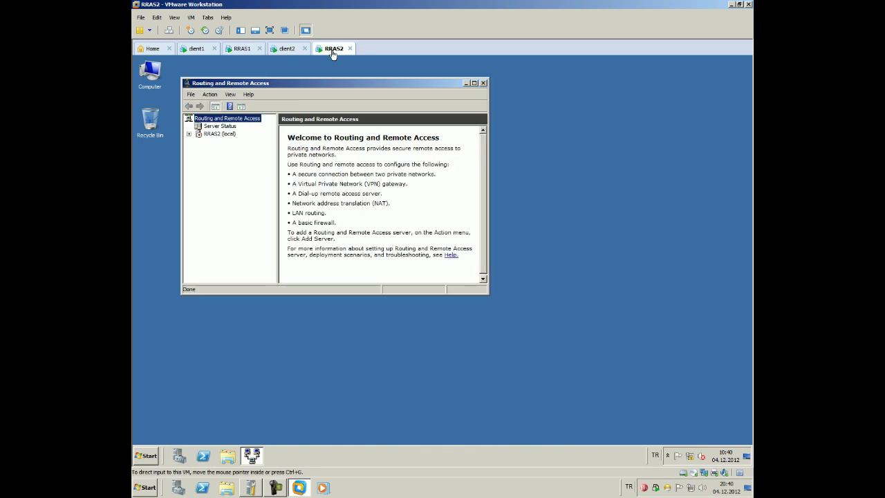
drag(331, 51, 276, 53)
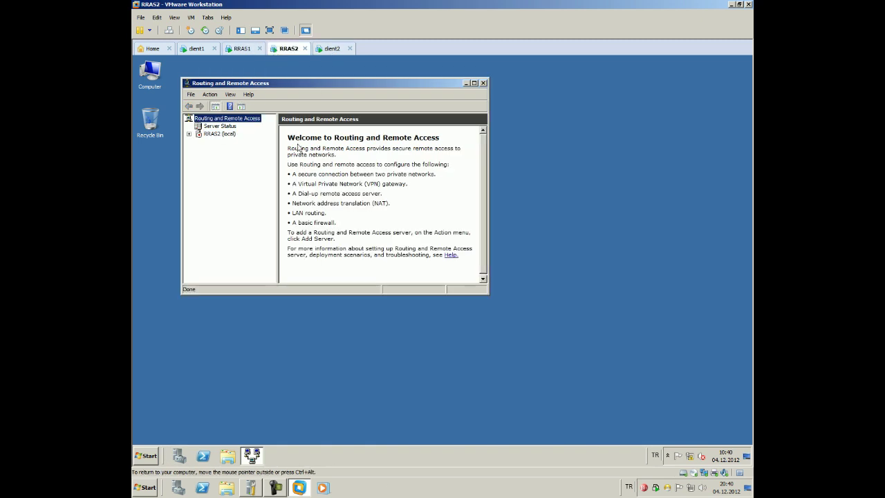
click(690, 458)
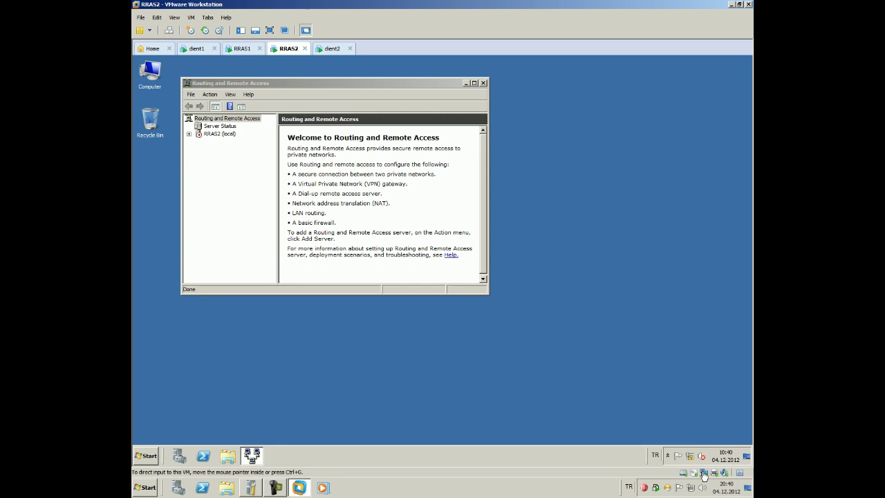
In RRAS2's VM settings, add a network adapter connected to custom network VMnet2
right_click(284, 46)
click(302, 162)
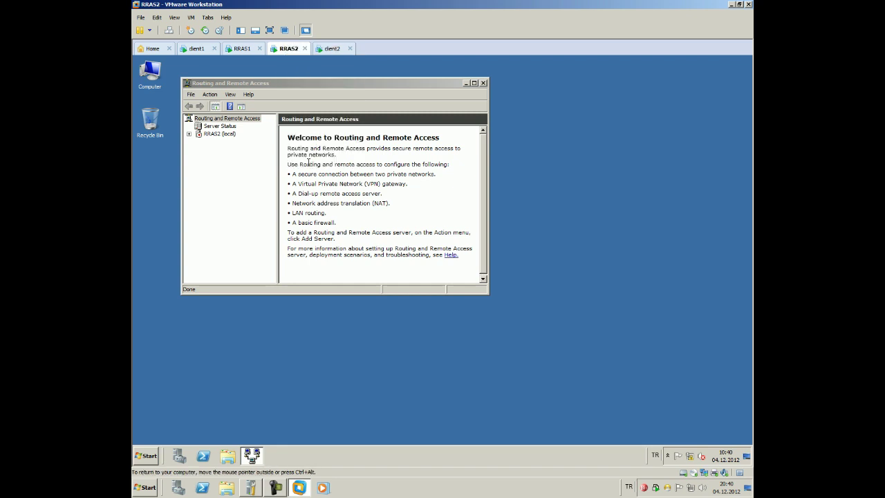
click(381, 348)
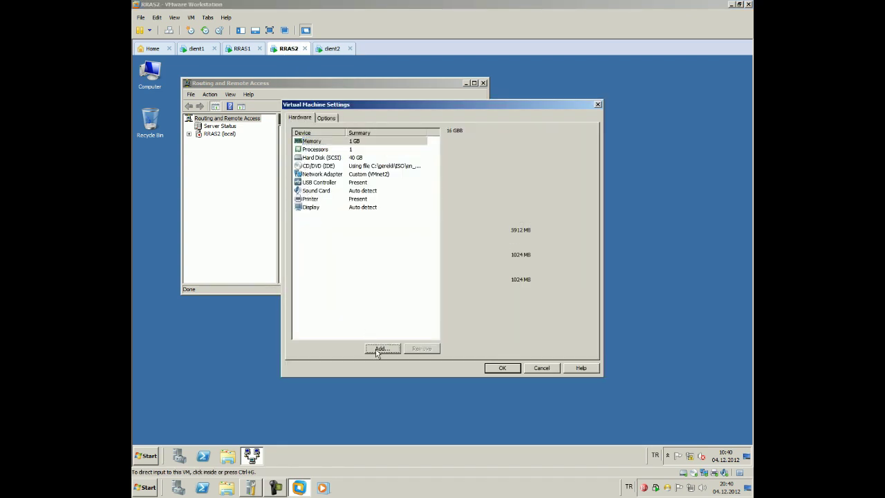
click(379, 229)
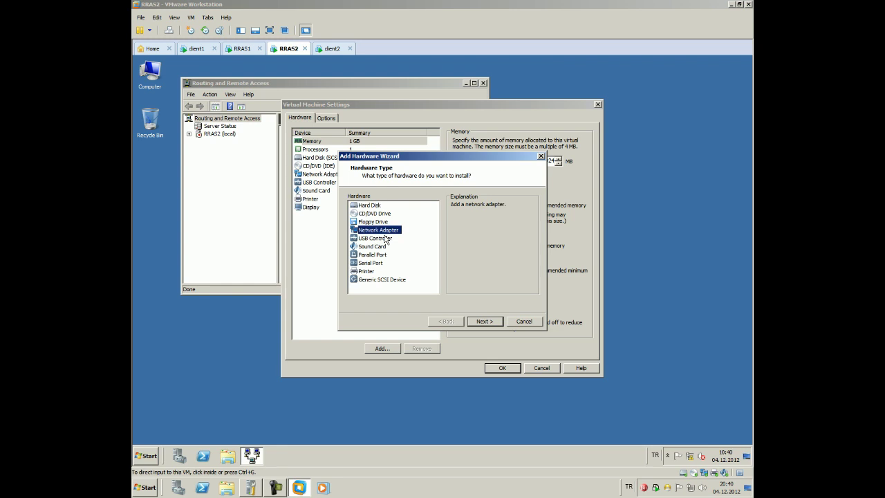
click(488, 320)
click(385, 250)
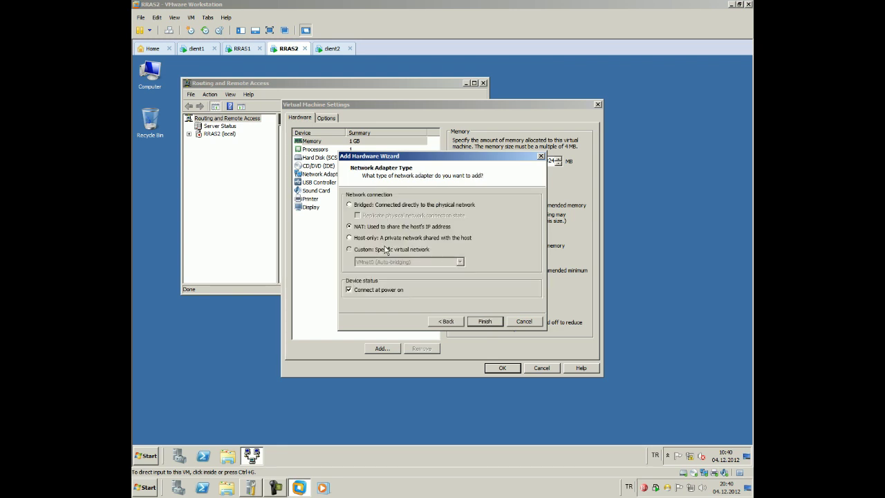
click(407, 262)
click(377, 284)
click(488, 323)
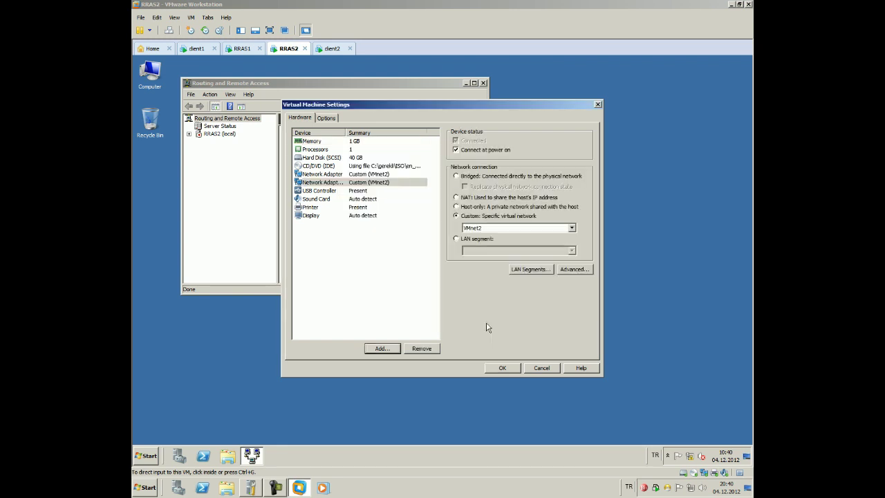
click(502, 368)
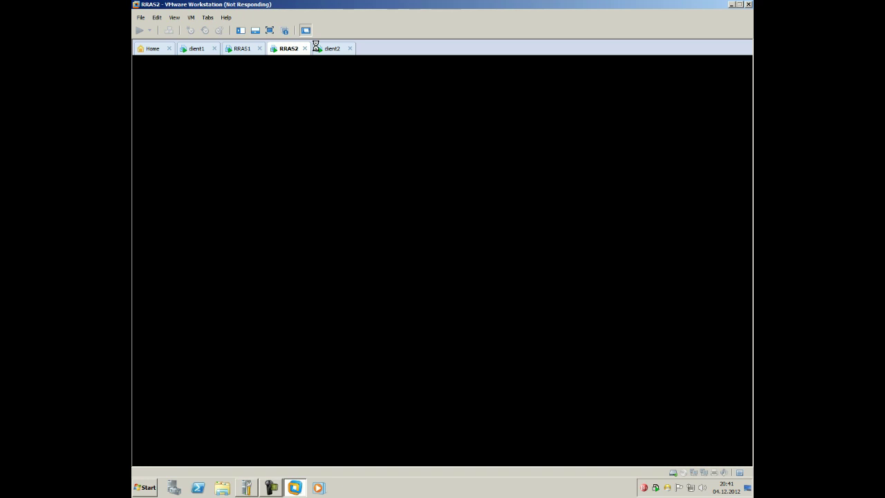
click(323, 51)
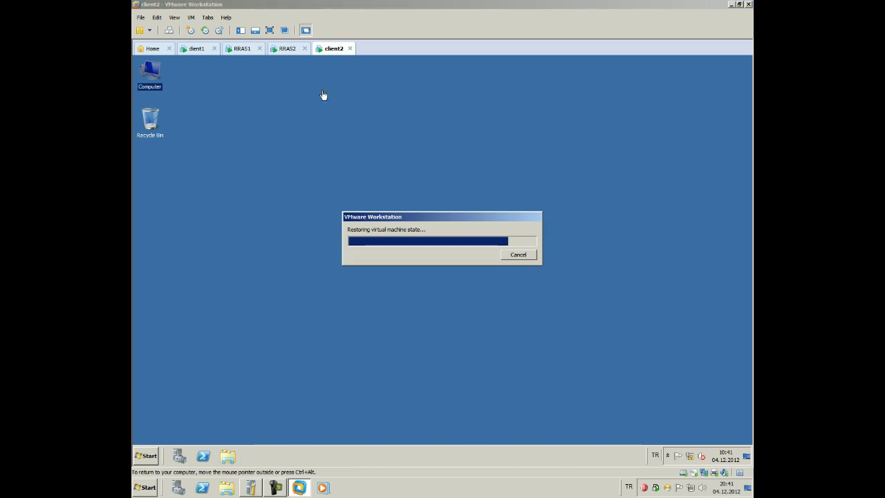
click(284, 50)
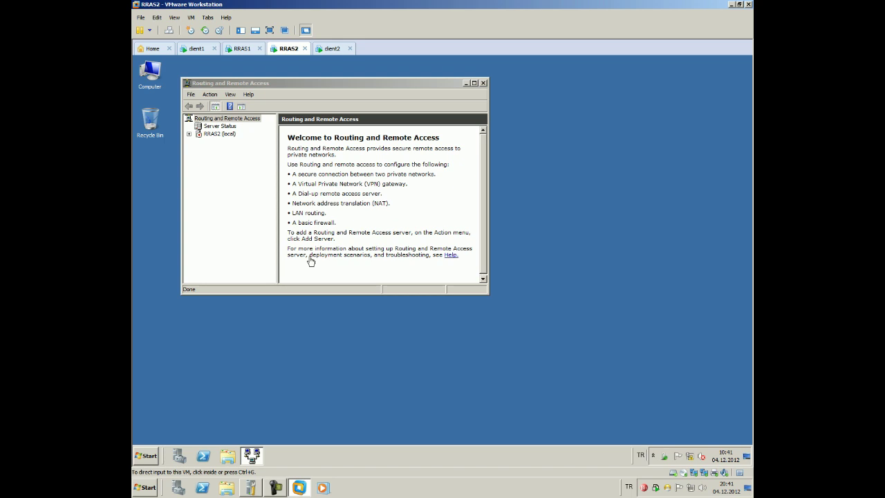
Open the IPv4 properties of RRAS2's Local Area Connection 2
right_click(692, 460)
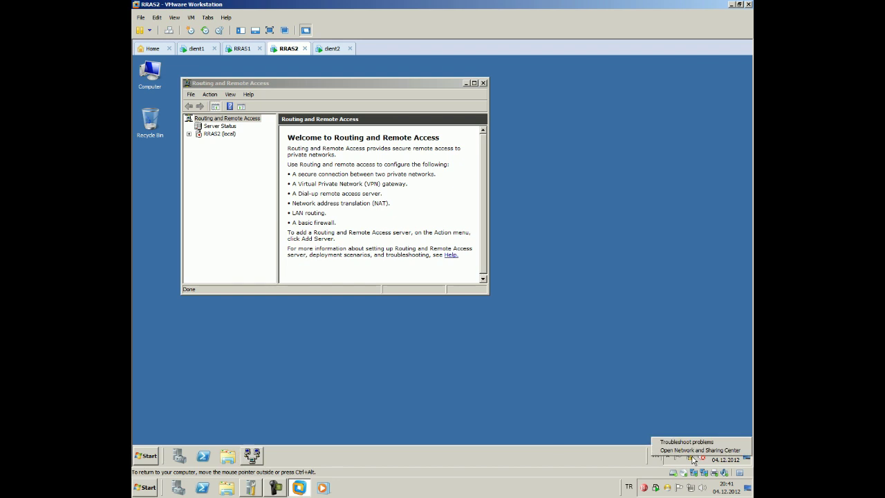
click(696, 450)
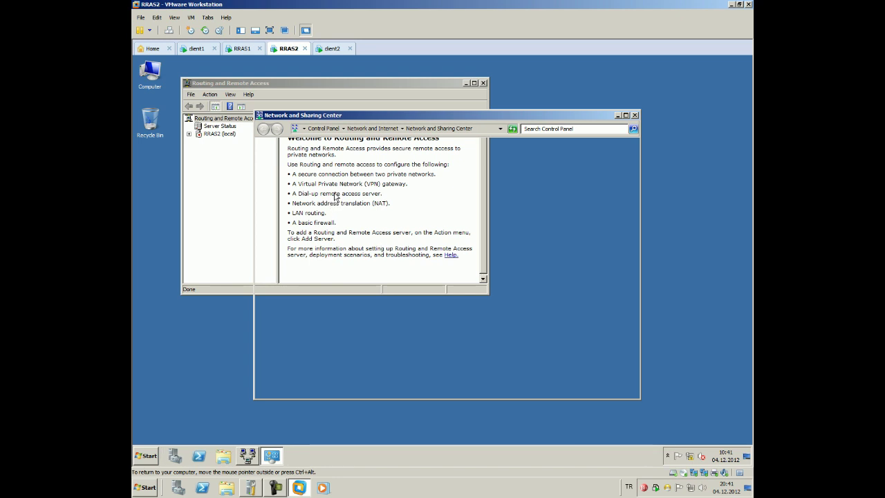
click(572, 262)
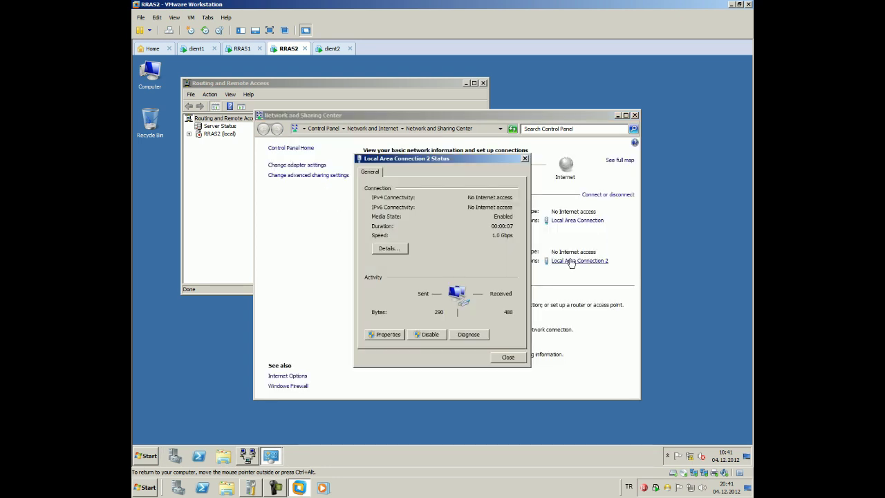
click(379, 334)
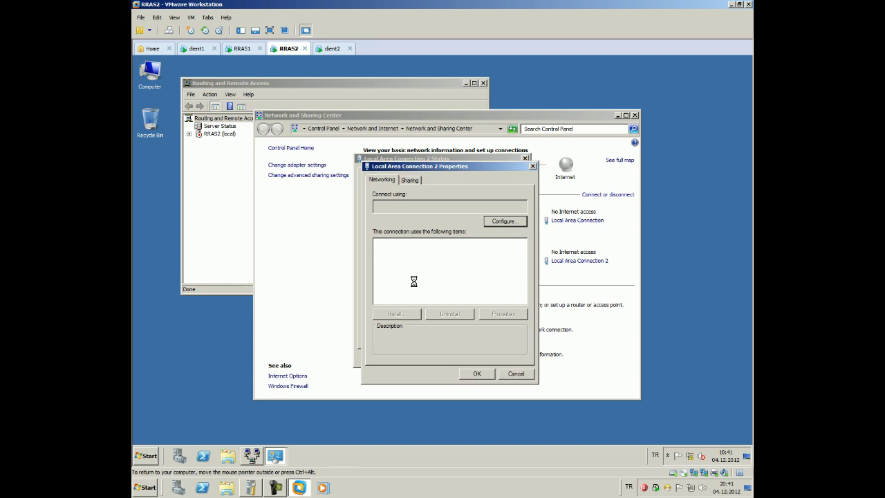
double_click(438, 278)
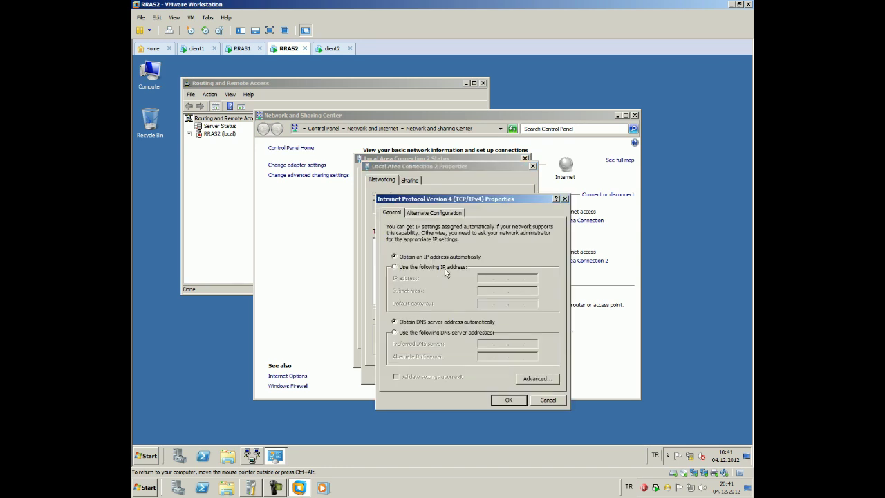
Set static IPv4 172.16.1.2 with subnet mask 255.255.255.0 and confirm
click(445, 268)
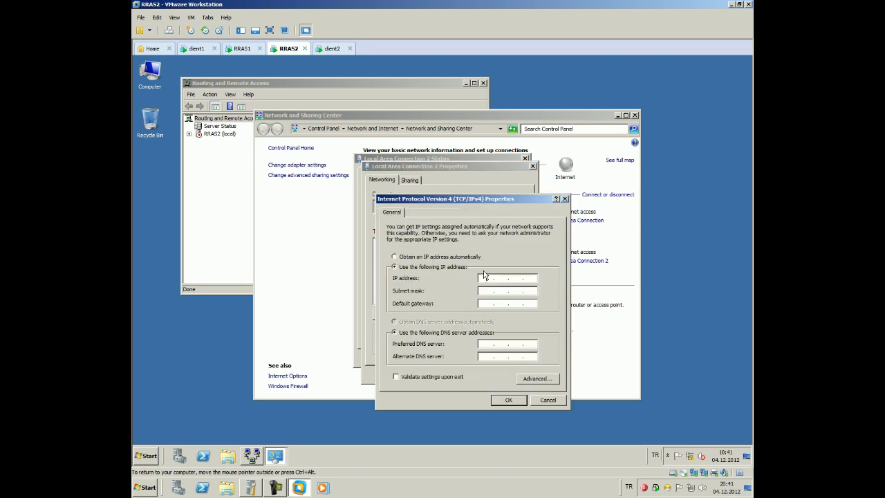
click(484, 276)
text(172 . 16 . 1 . 1)
key(Tab)
click(530, 277)
key(BackSpace)
text(2.16.1.2)
click(515, 290)
text(22)
key(BackSpace)
text(55.255.0)
click(508, 400)
click(478, 370)
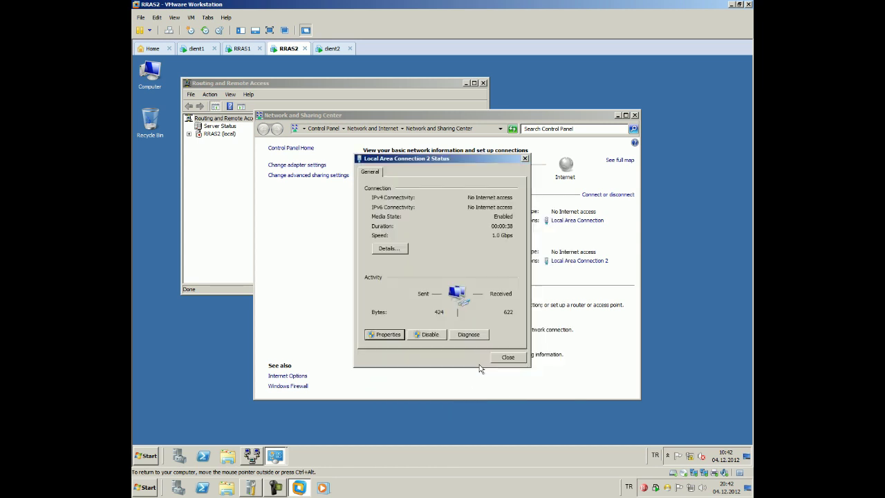
Rename RRAS2's Local Area Connection 2 to 172
click(503, 357)
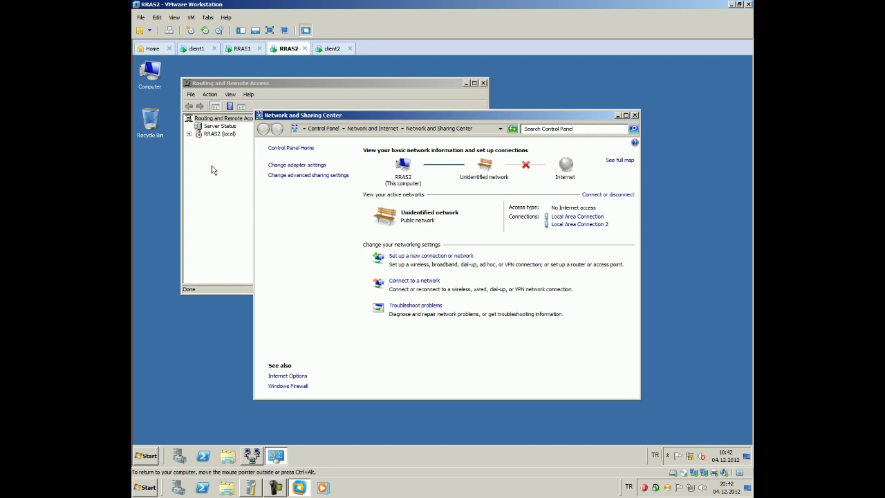
click(304, 166)
click(403, 174)
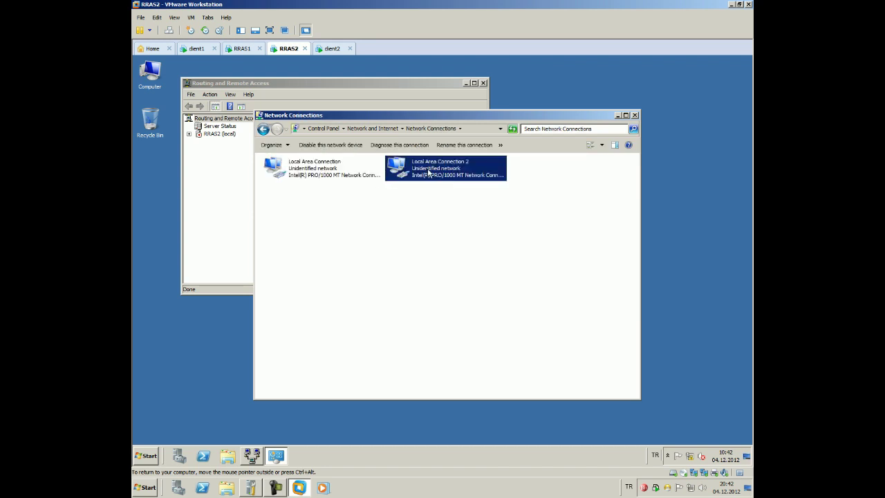
key(F2)
text(172)
click(356, 220)
Give Local Area Connection static IPv4 192.168.11.254 with the default subnet mask
right_click(322, 166)
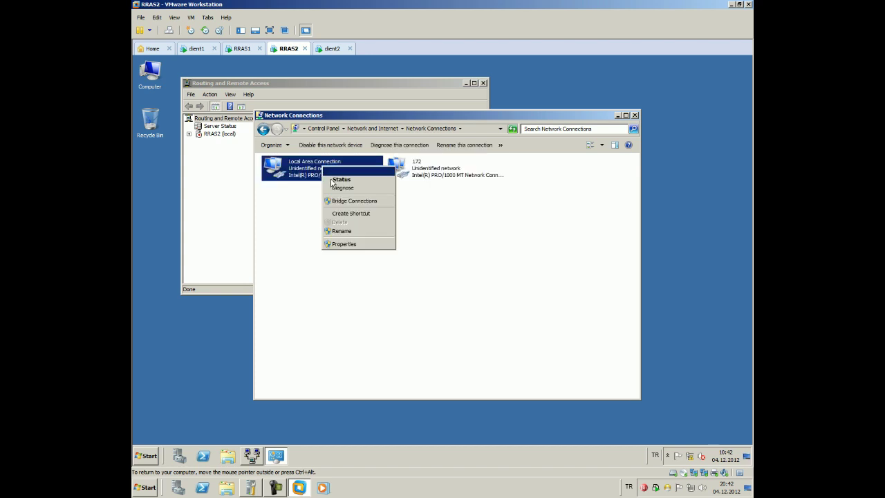
click(344, 245)
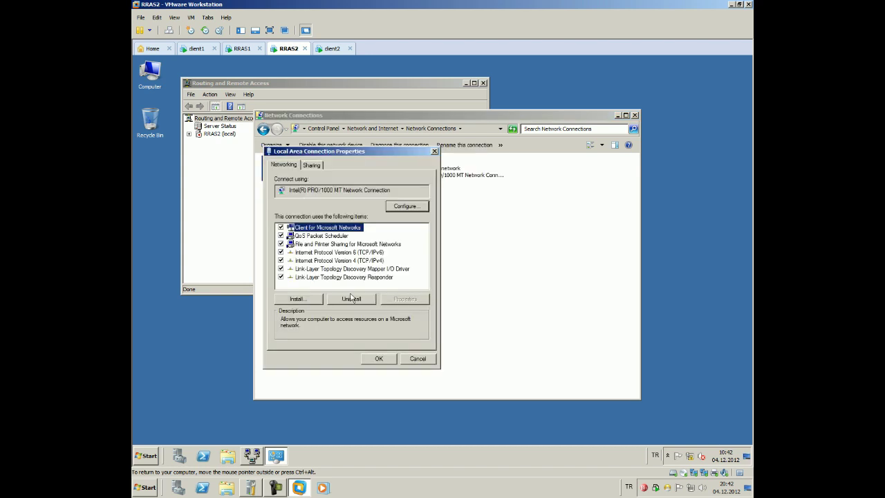
click(367, 262)
double_click(367, 264)
click(304, 252)
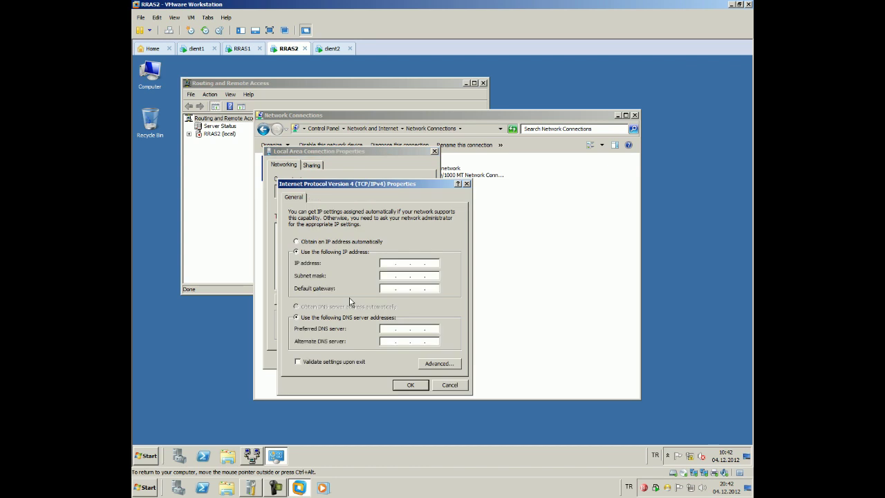
click(390, 265)
text(192 . 168 . 11 . 254)
key(Tab)
key(Tab)
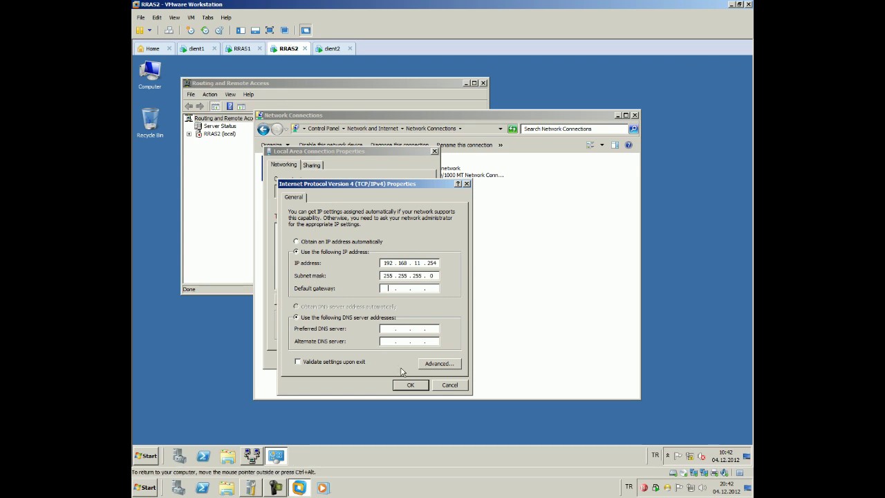
click(409, 385)
click(385, 360)
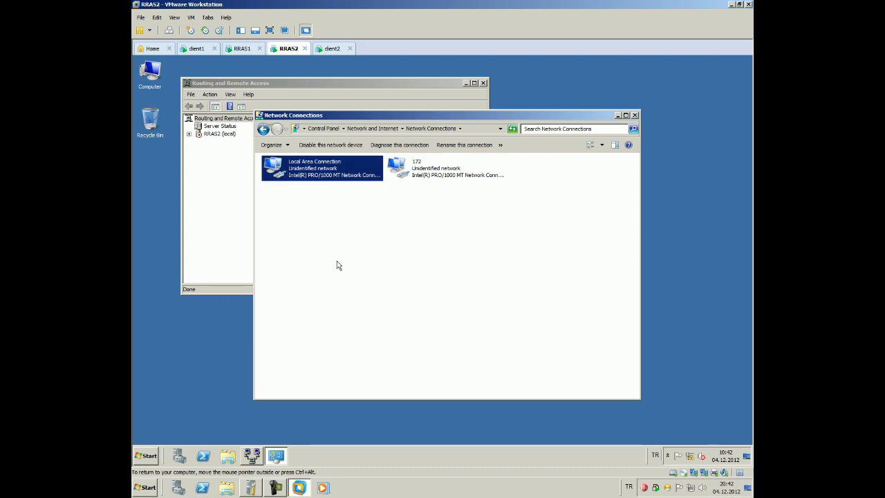
Rename Local Area Connection to 192 and check its connection details
click(286, 169)
text(192)
click(376, 245)
click(310, 174)
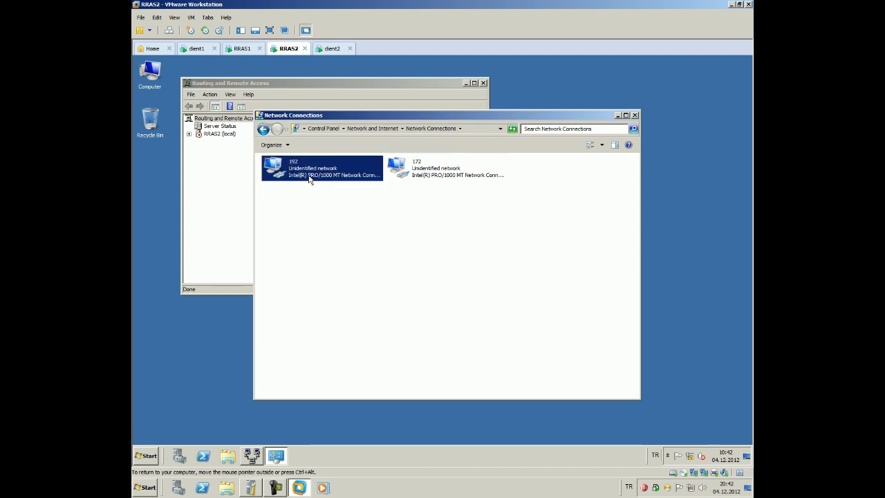
right_click(310, 174)
click(325, 193)
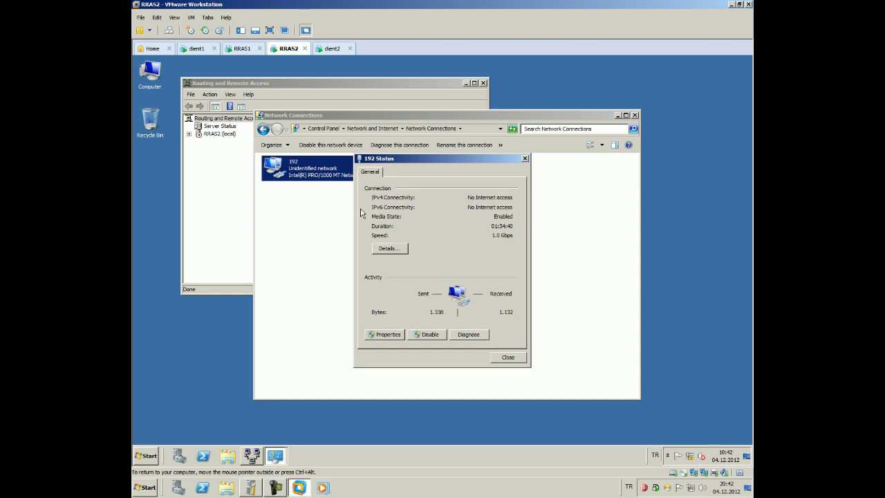
click(390, 250)
key(Escape)
key(Escape)
Confirm the 172 adapter holds 172.16.1.2 with mask 255.255.255.0
right_click(411, 166)
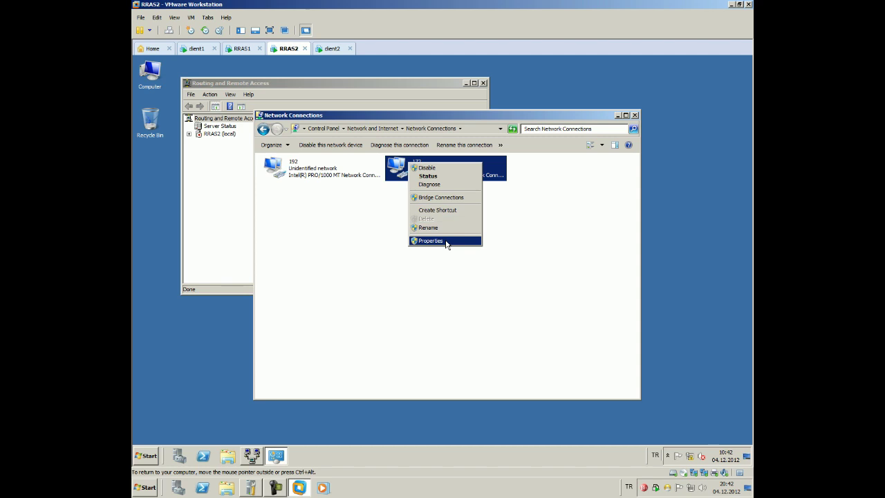
click(446, 241)
click(367, 261)
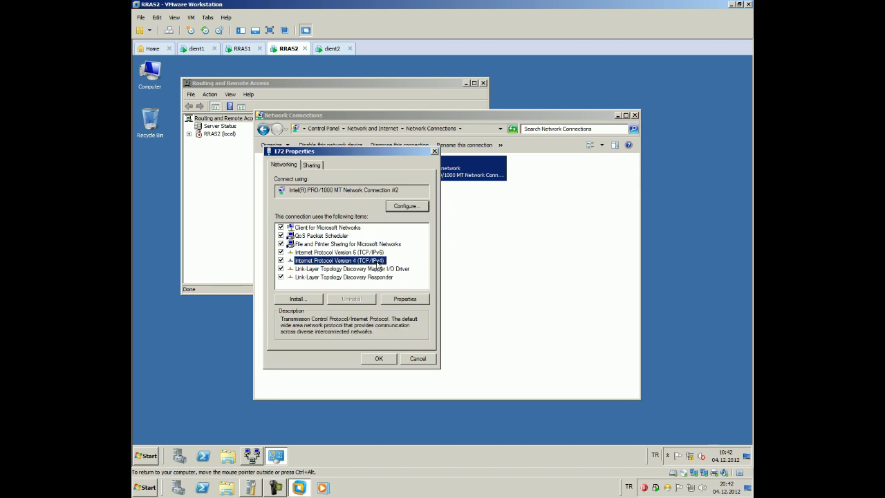
key(Escape)
right_click(414, 181)
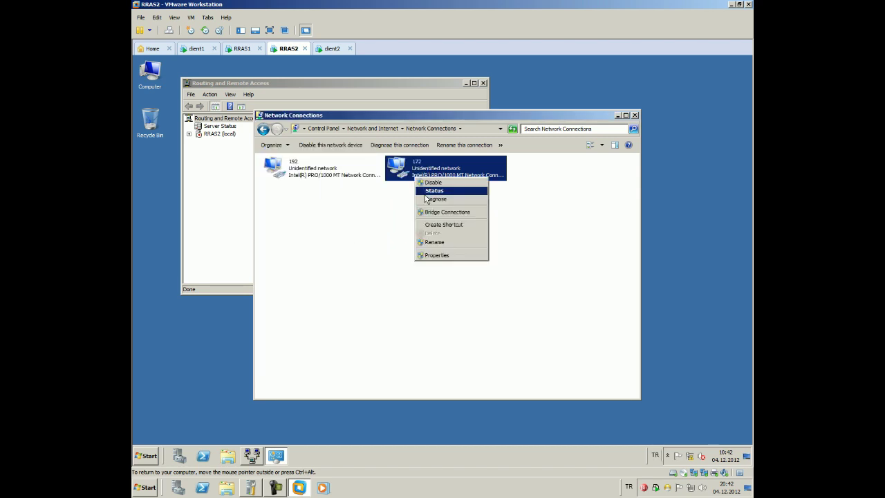
click(432, 193)
click(385, 247)
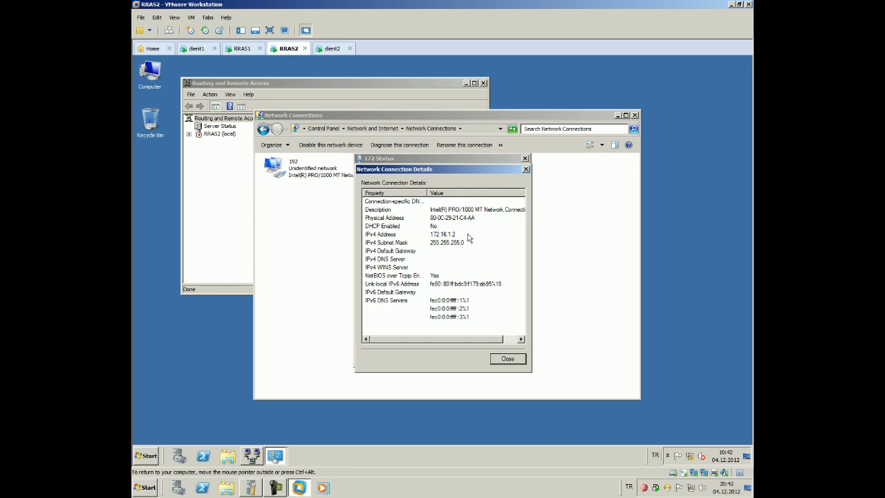
key(Escape)
key(Escape)
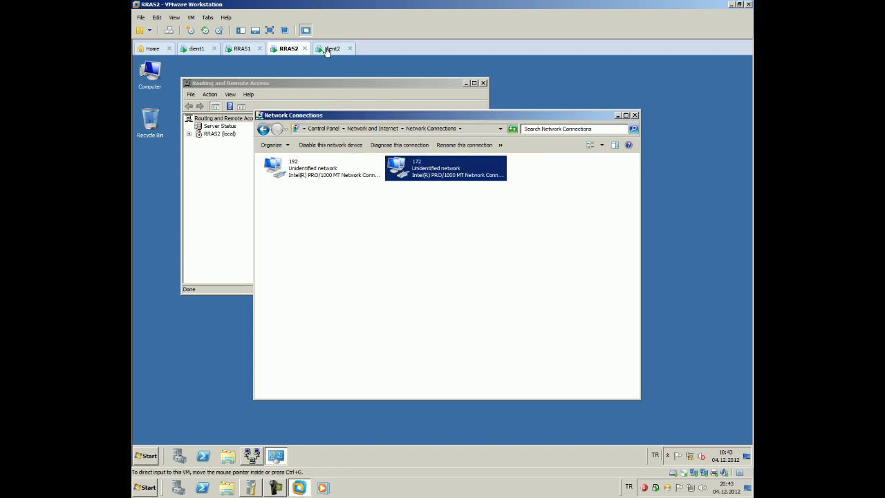
click(332, 48)
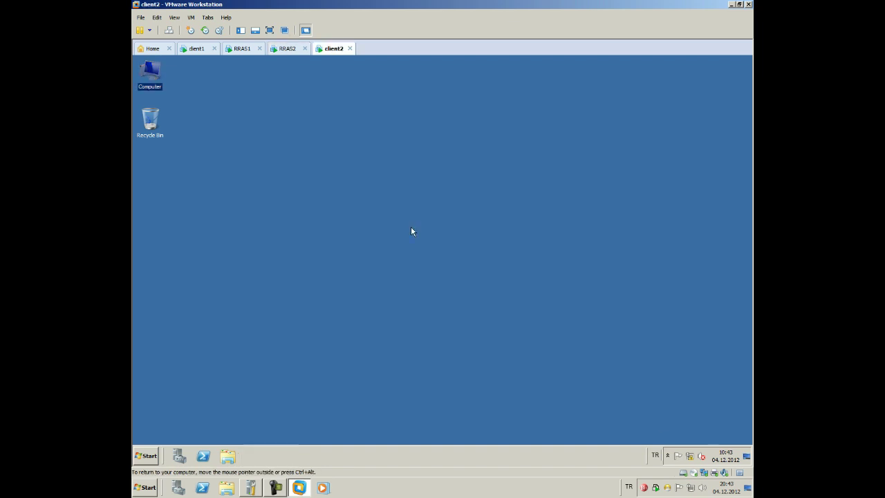
right_click(689, 456)
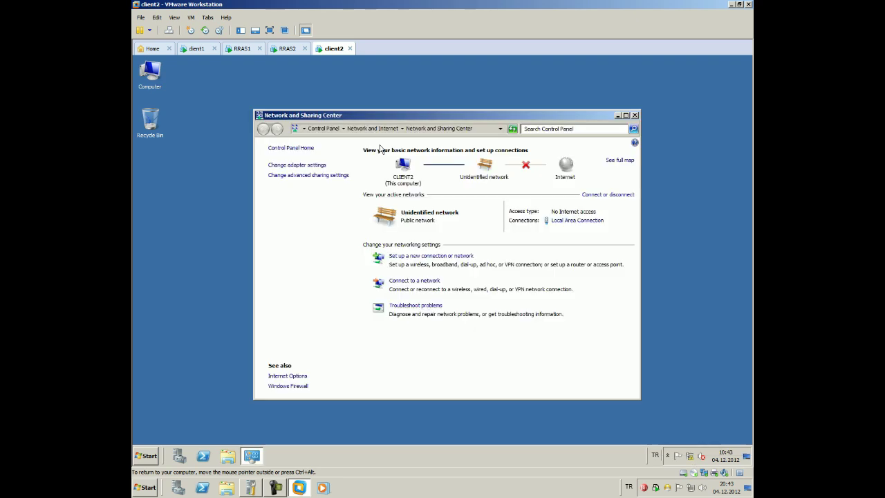
click(547, 221)
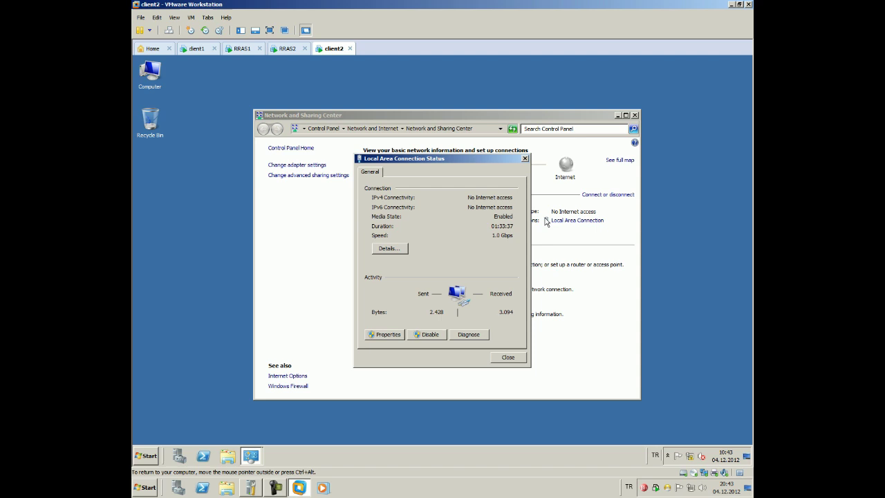
click(387, 248)
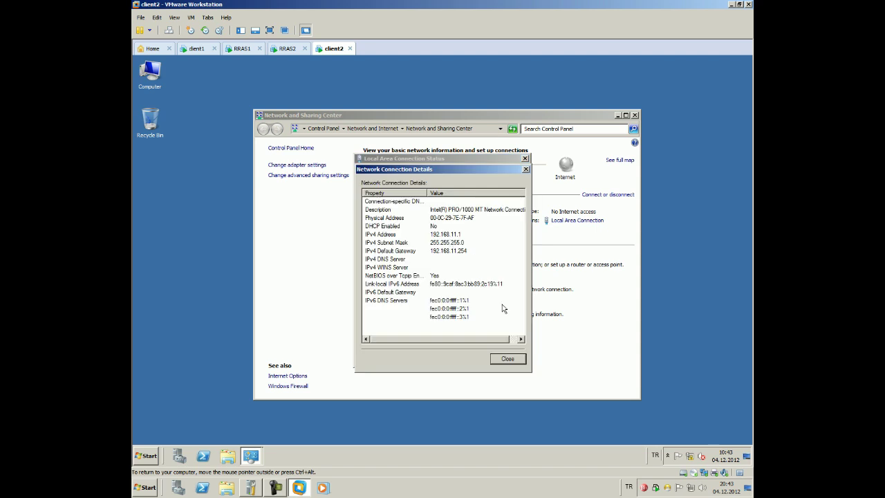
click(507, 358)
click(508, 357)
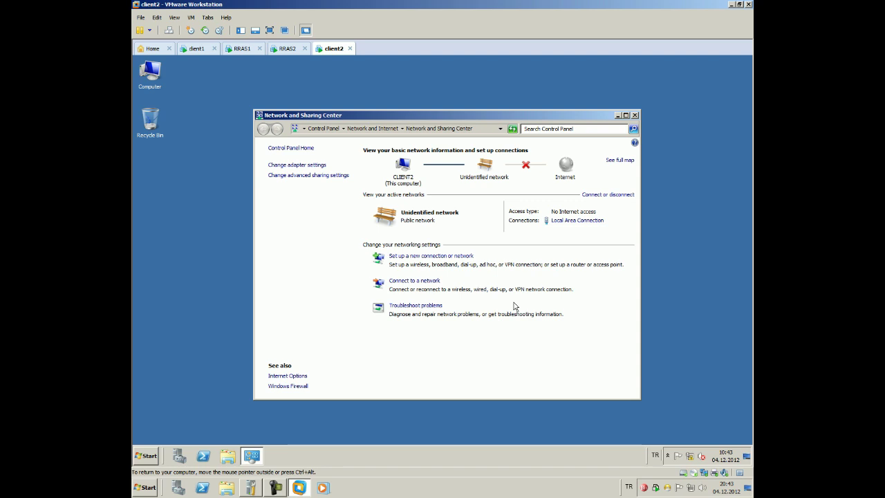
click(287, 48)
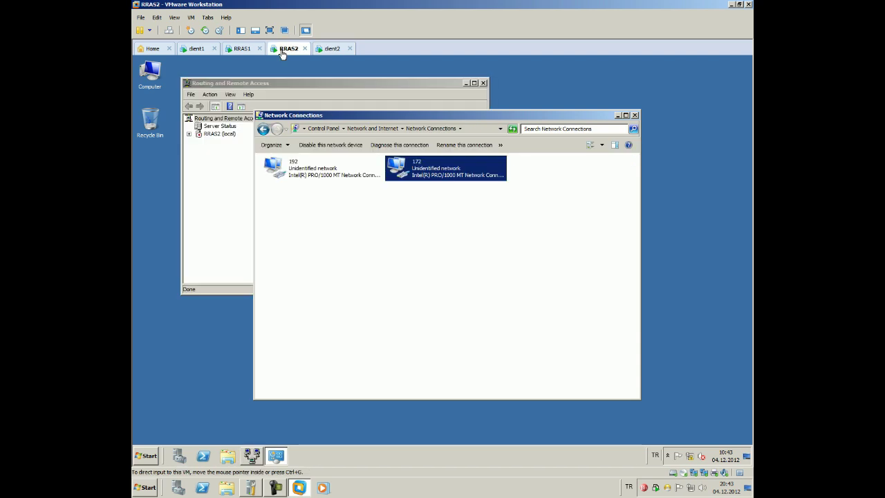
Close RRAS2's Network Connections and reposition the routing consoles on RRAS2 and RRAS1
click(635, 115)
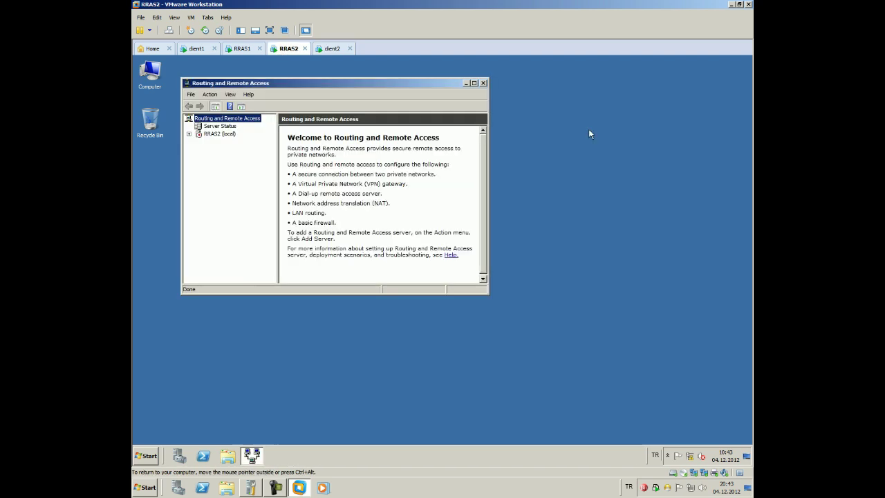
drag(318, 83, 492, 148)
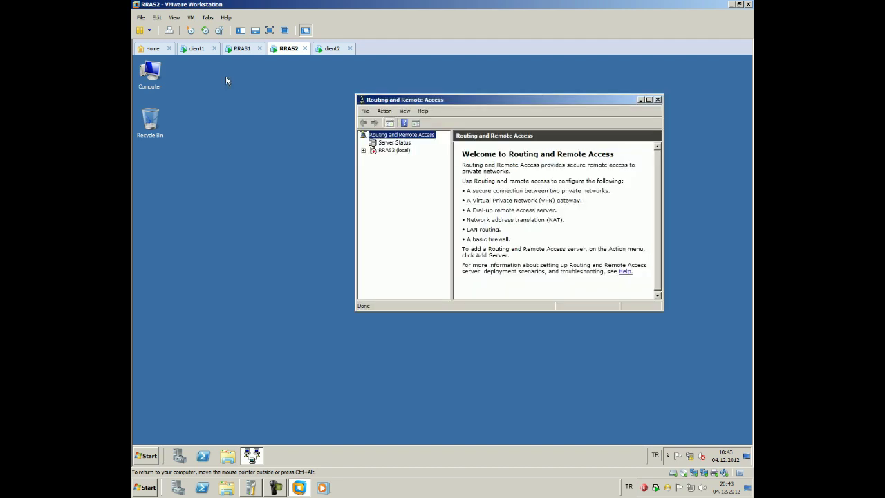
click(237, 50)
drag(595, 86, 582, 112)
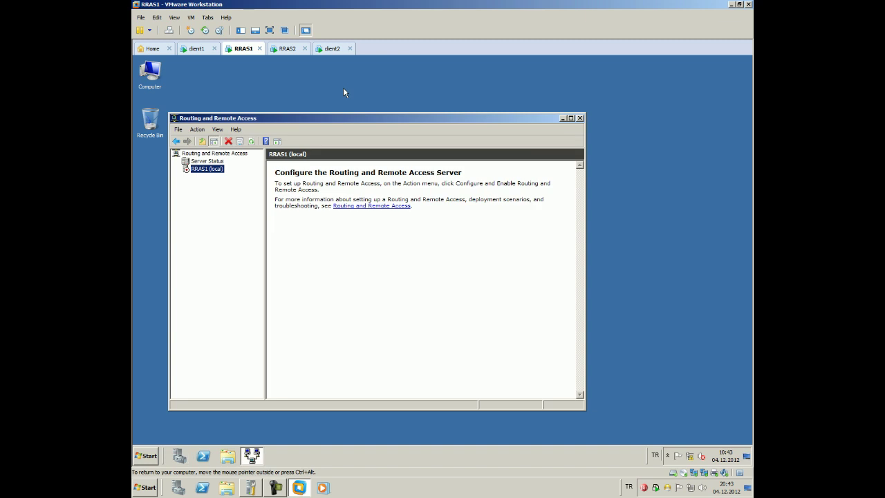
drag(350, 122, 337, 104)
click(286, 48)
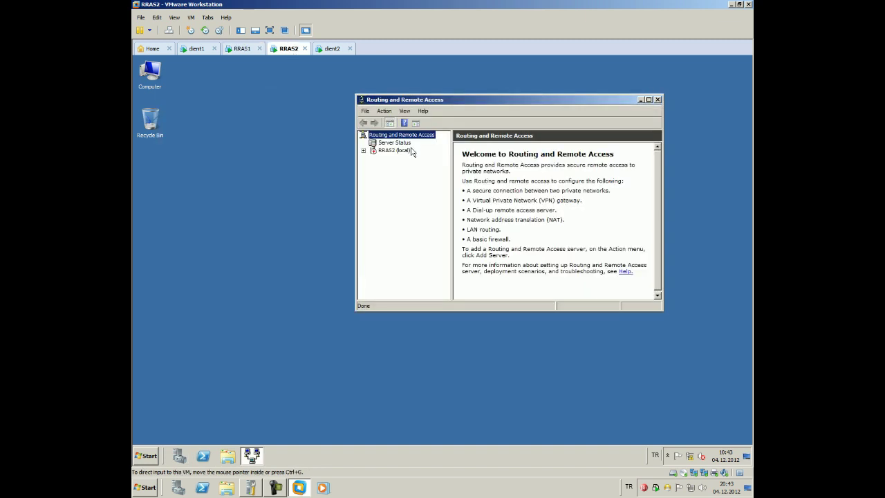
drag(464, 103, 533, 131)
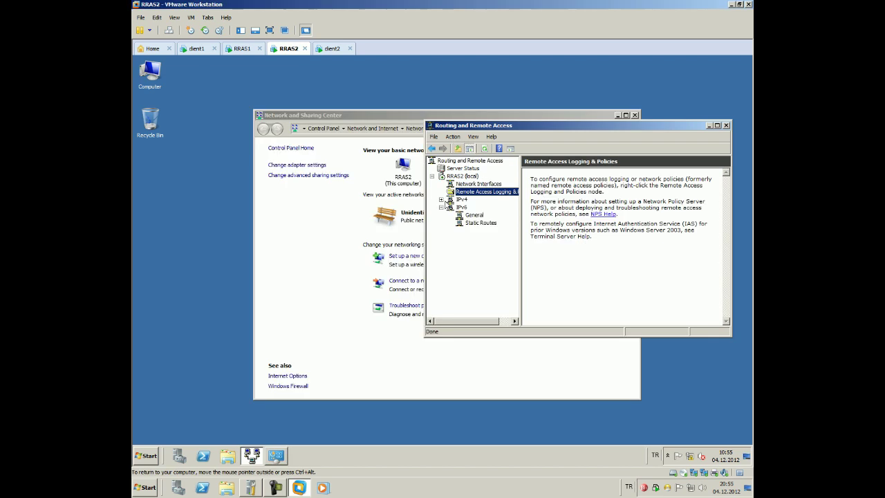
Under RRAS1's IPv4 Static Routes, create a New Static Route using interface 172
click(242, 48)
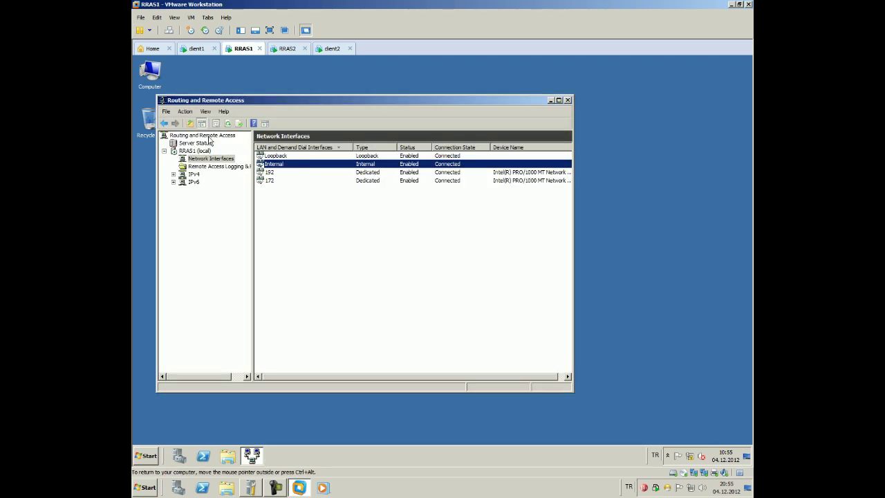
click(174, 174)
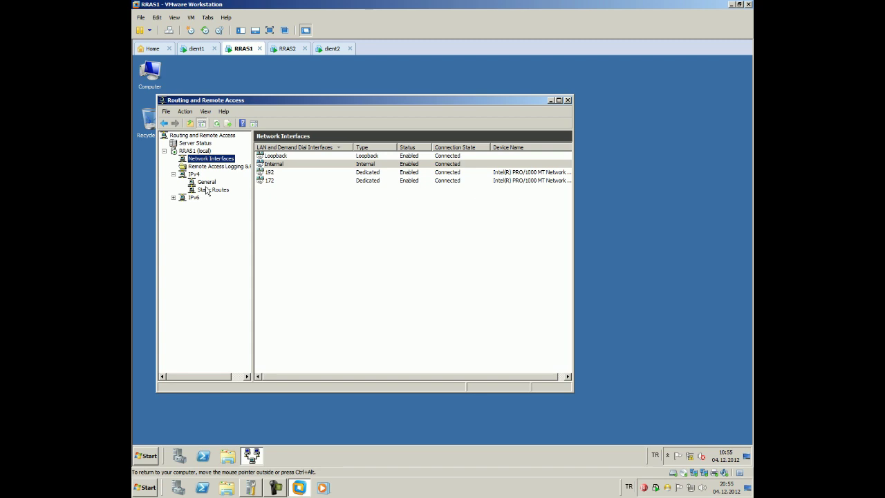
click(207, 189)
right_click(211, 190)
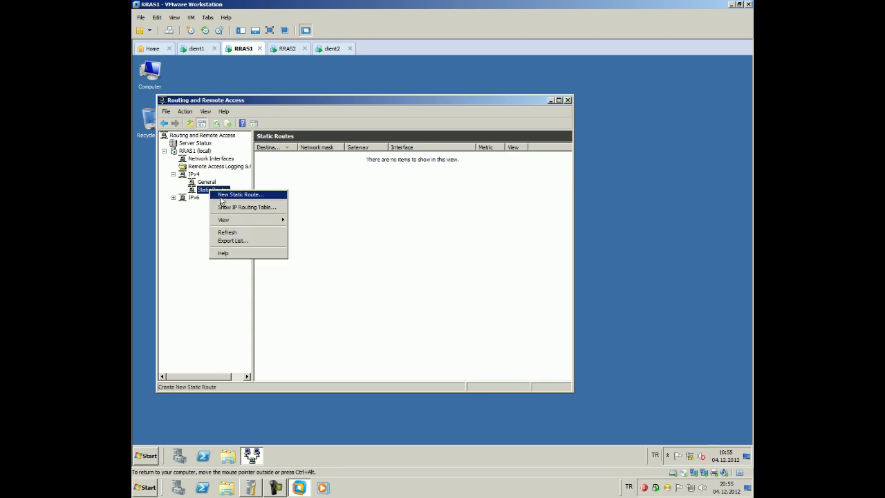
click(224, 196)
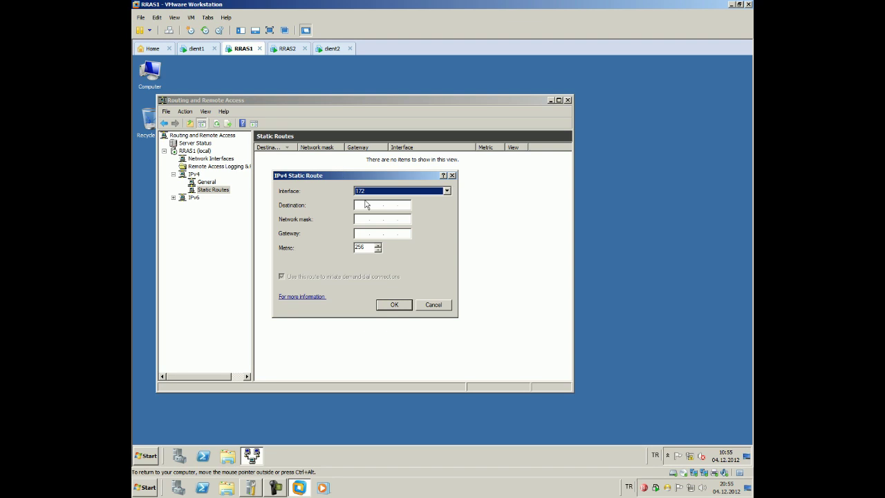
click(365, 204)
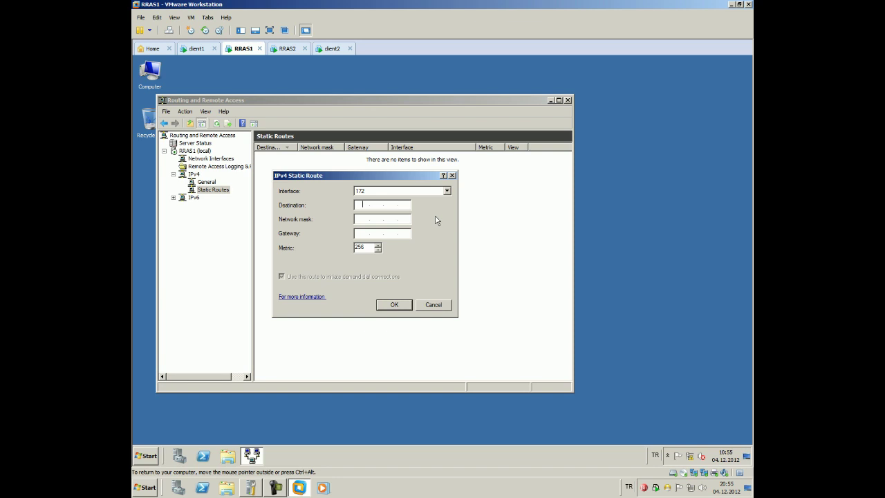
click(447, 192)
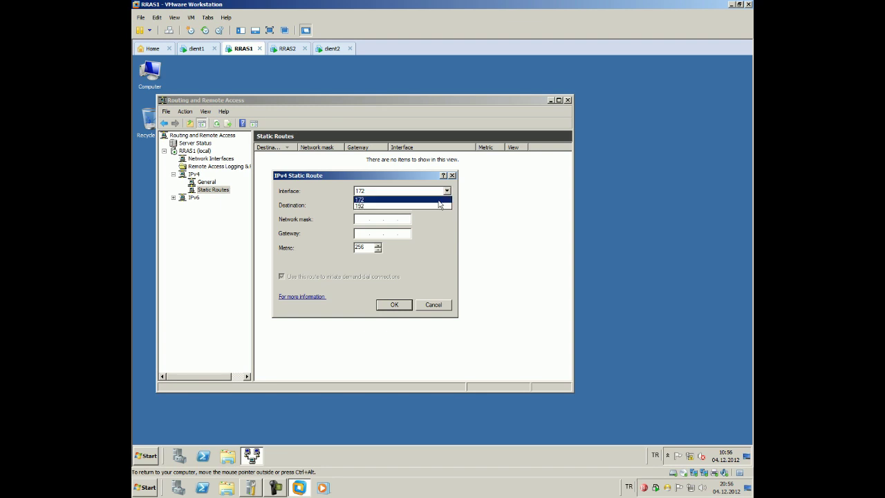
click(401, 199)
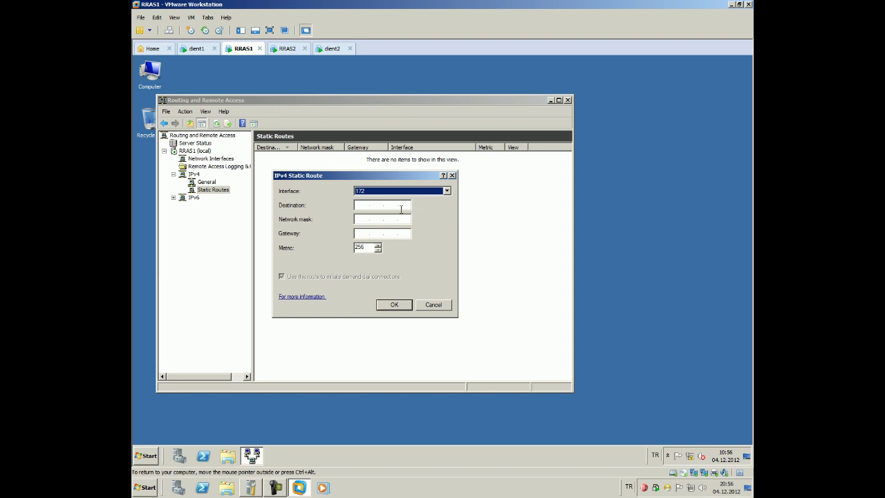
drag(359, 177, 408, 188)
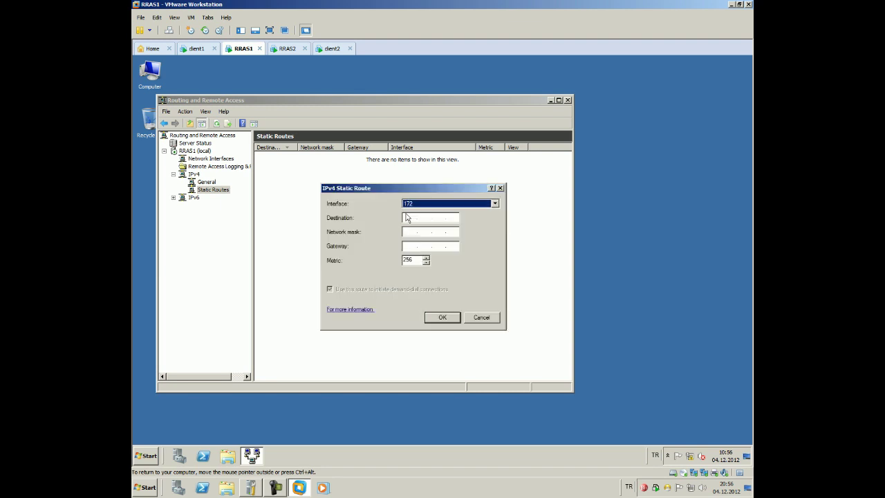
Add RRAS1 static route 192.168.11.0 mask 255.255.255.0 via gateway 172.16.1.2
click(406, 217)
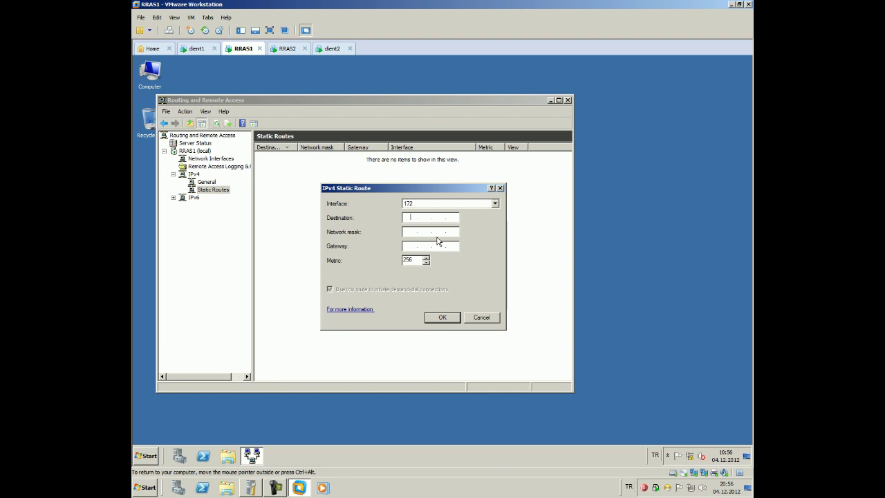
text(17)
key(BackSpace)
key(BackSpace)
click(410, 246)
text(172 . 16)
click(412, 215)
text(192.168.11.0)
click(406, 231)
text(225)
text(55.)
text(255255)
text(0)
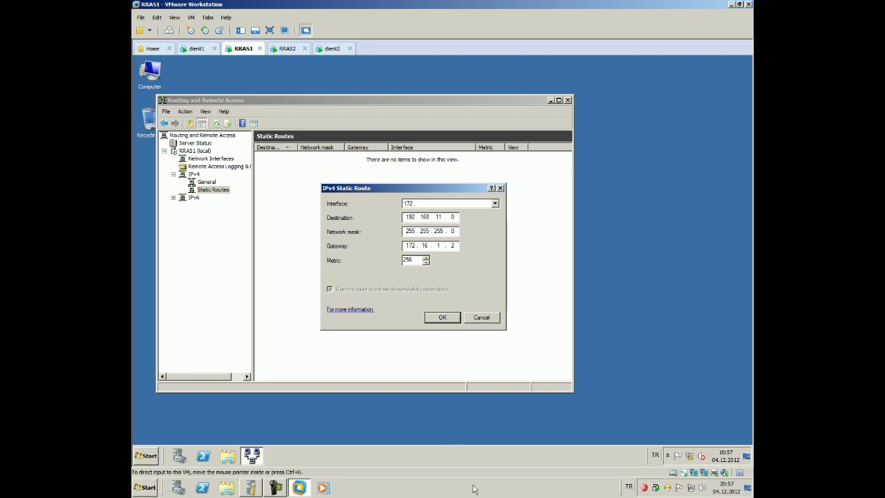
click(453, 317)
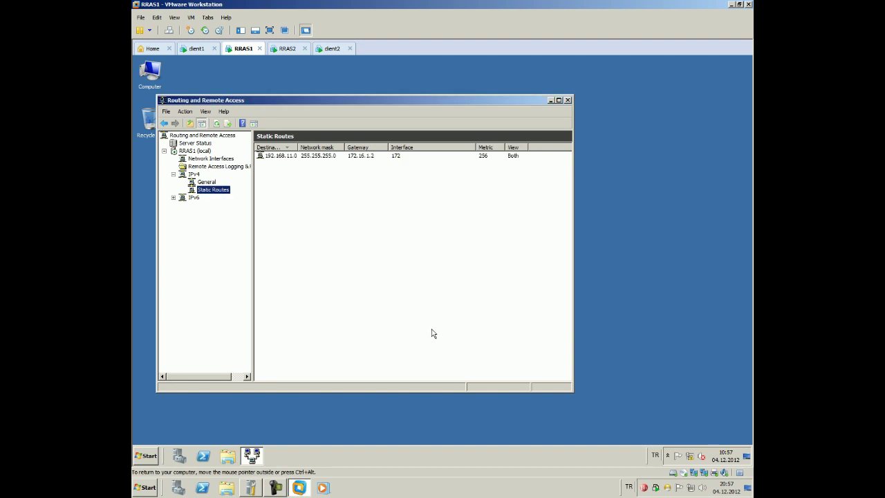
On RRAS2, start a new IPv4 static route from the Static Routes node
click(282, 50)
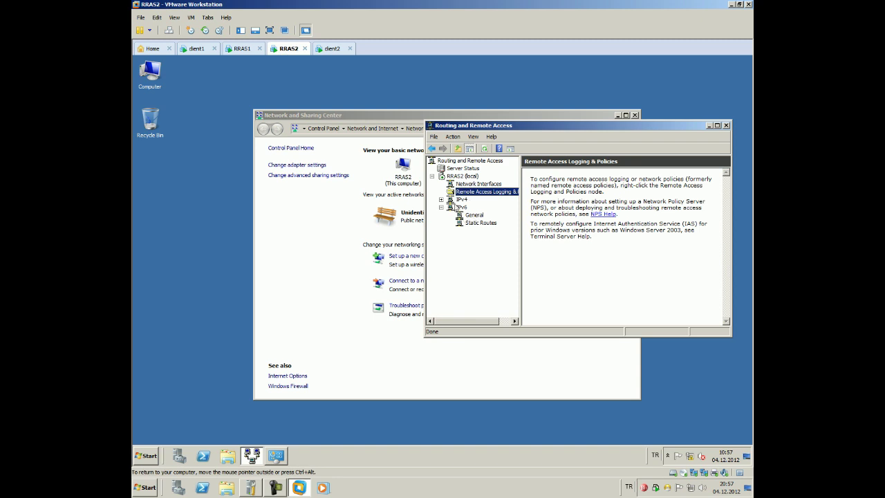
click(442, 206)
click(441, 199)
click(473, 214)
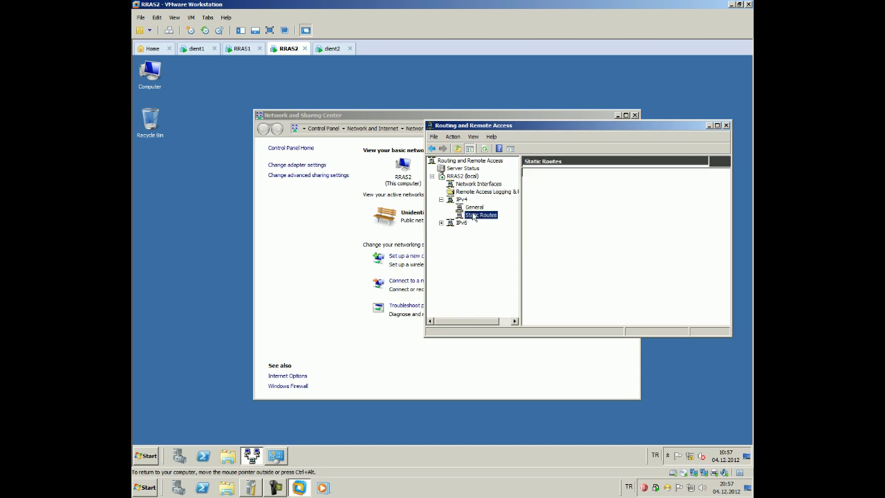
right_click(472, 215)
click(491, 219)
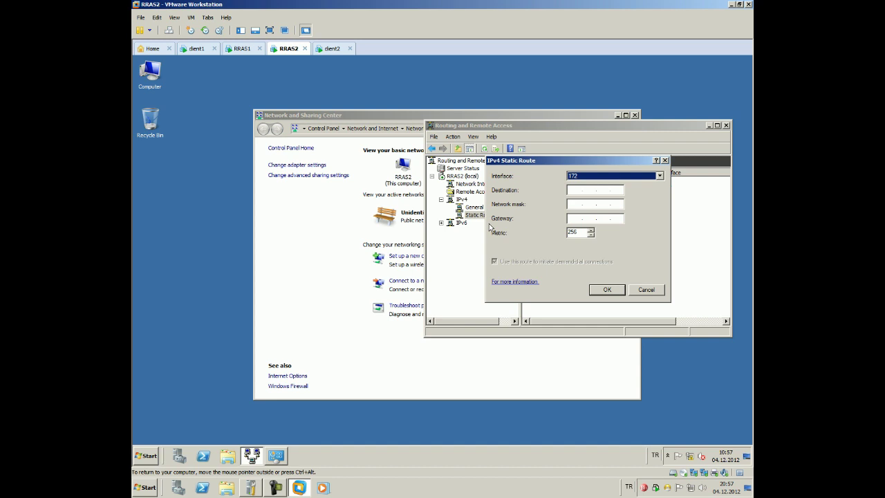
Route 192.168.10.0/255.255.255.0 through interface 172 via gateway 172.16.1.1
click(608, 178)
click(597, 185)
click(575, 190)
text(192.168)
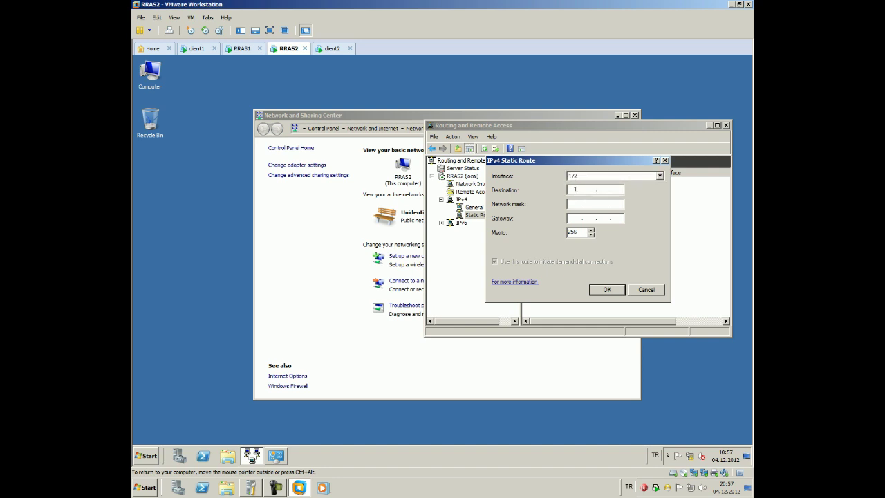
text(10)
text(0)
text(255.255)
text(255)
text(172.161)
key(BackSpace)
click(612, 290)
drag(572, 130, 472, 112)
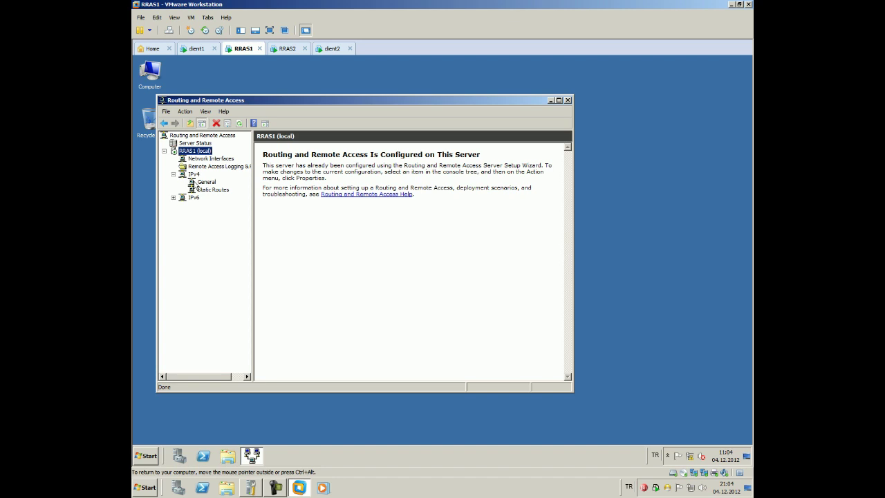
Add RIP Version 2 for Internet Protocol as a new IPv4 routing protocol on RRAS1
click(204, 183)
right_click(205, 185)
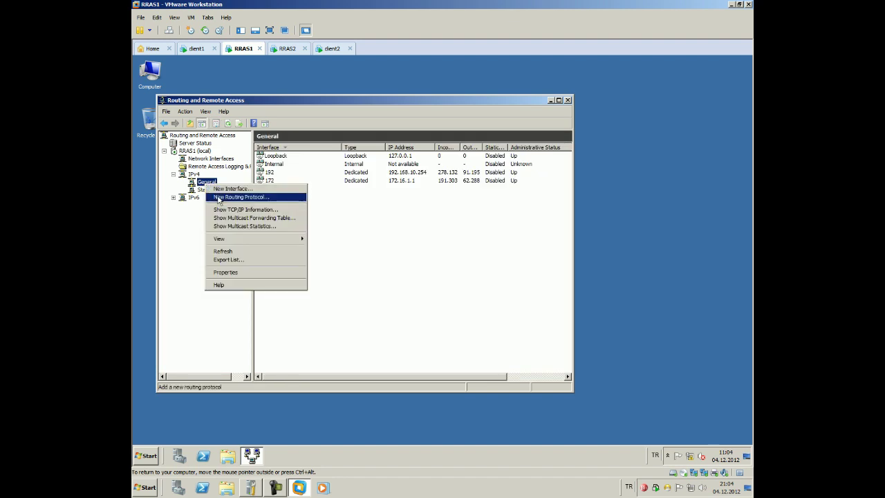
click(230, 198)
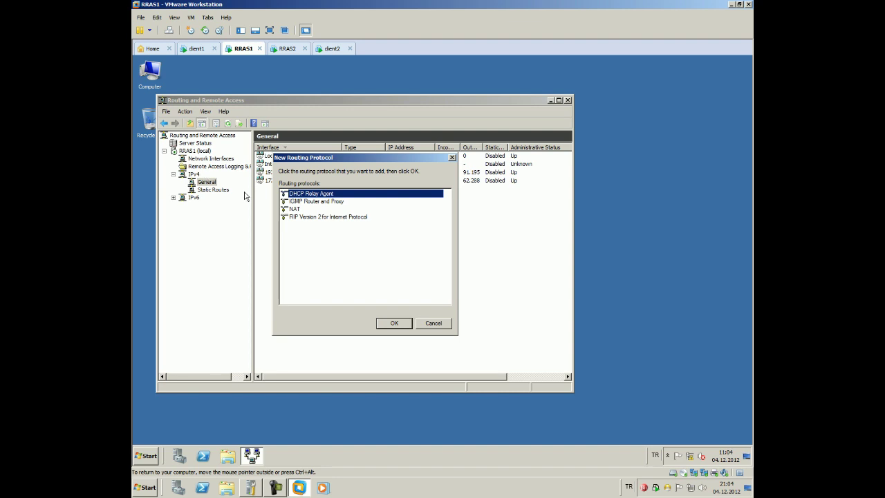
click(312, 217)
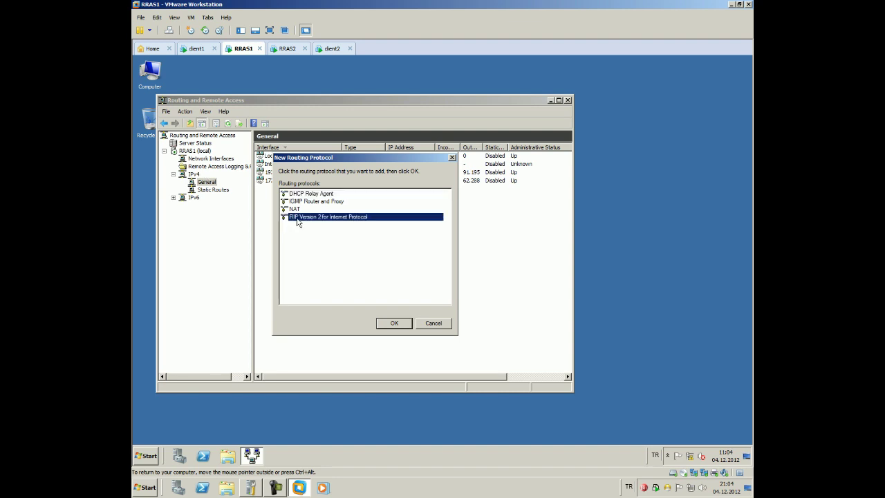
click(394, 324)
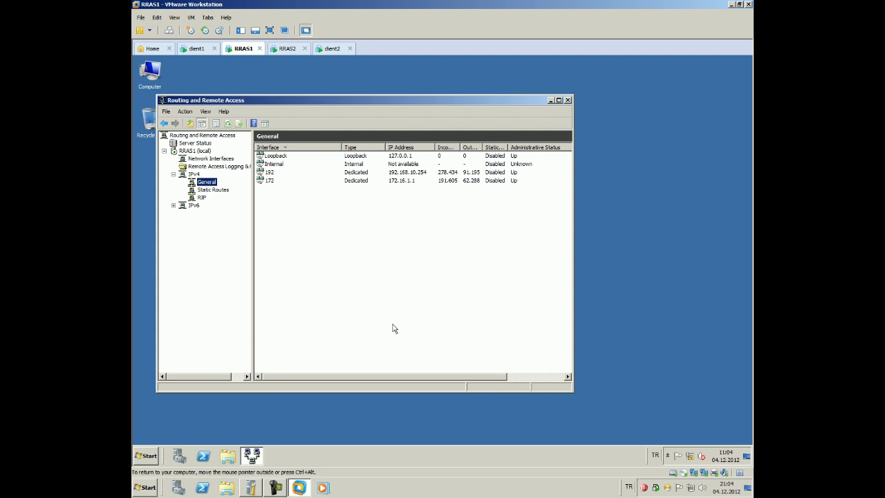
Add RRAS1's 192 interface to RIP with default properties
click(200, 198)
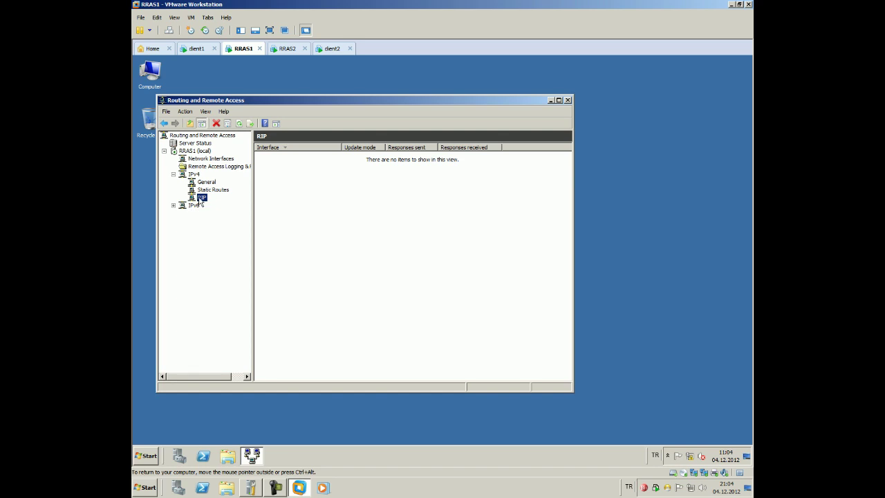
right_click(201, 201)
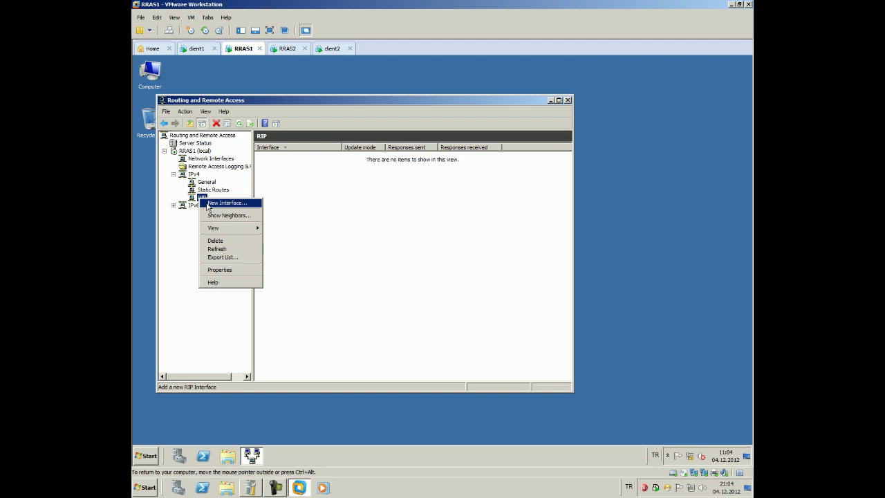
click(208, 204)
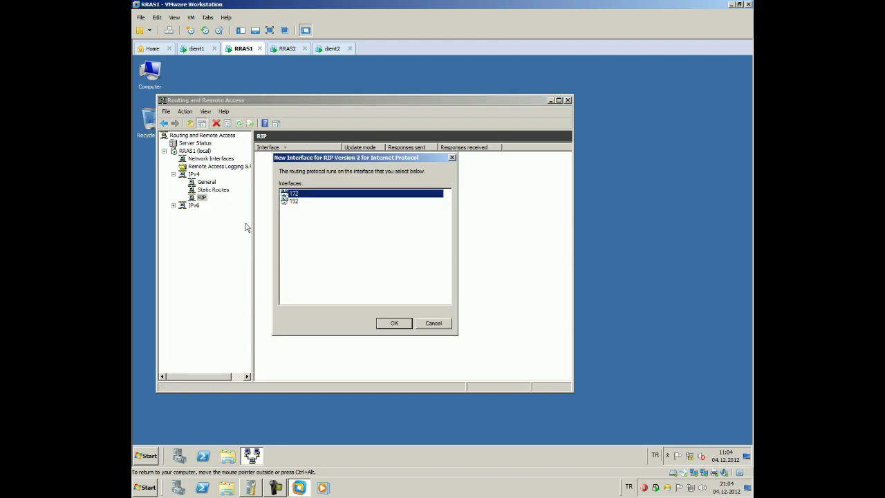
click(302, 202)
click(387, 324)
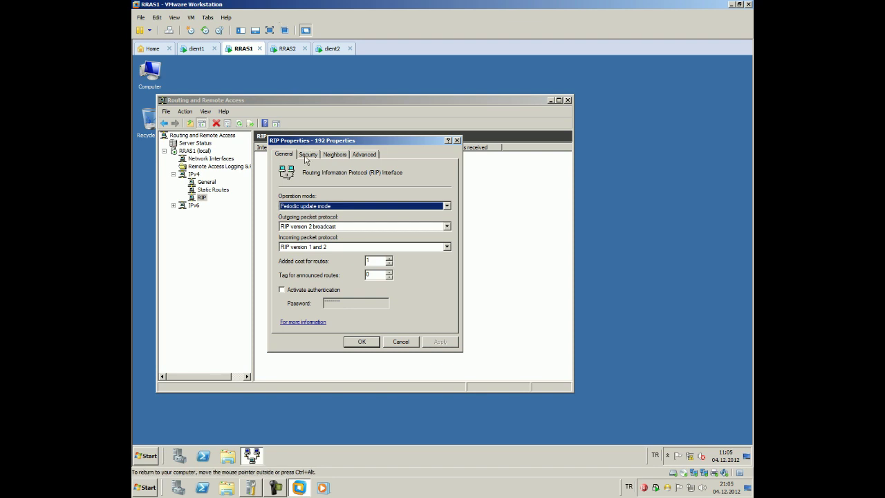
click(356, 340)
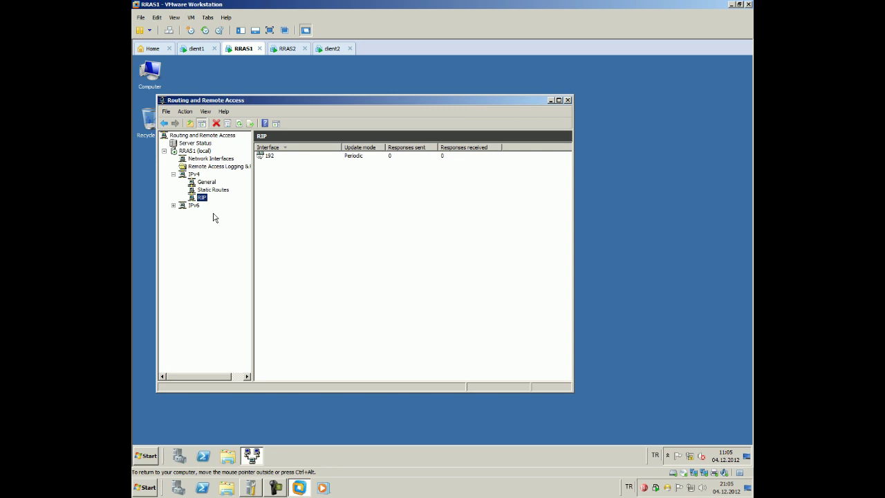
Add RRAS1's 172 interface to RIP with default properties
right_click(200, 197)
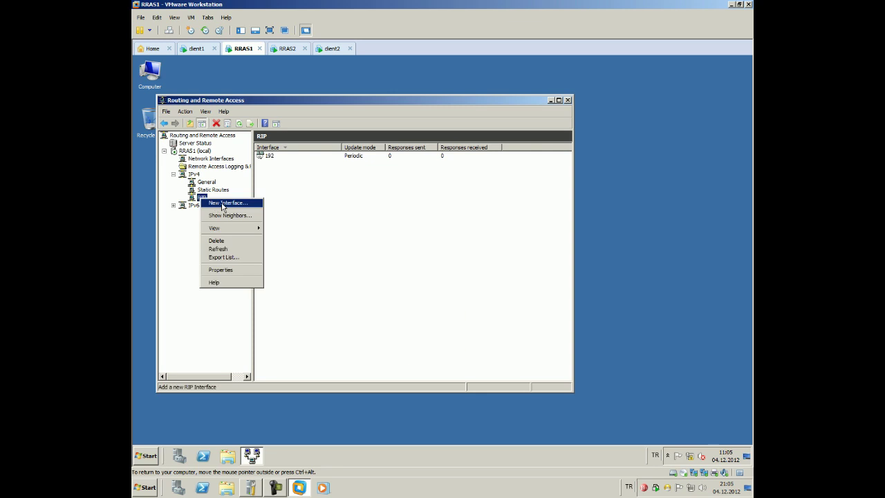
click(220, 203)
click(393, 323)
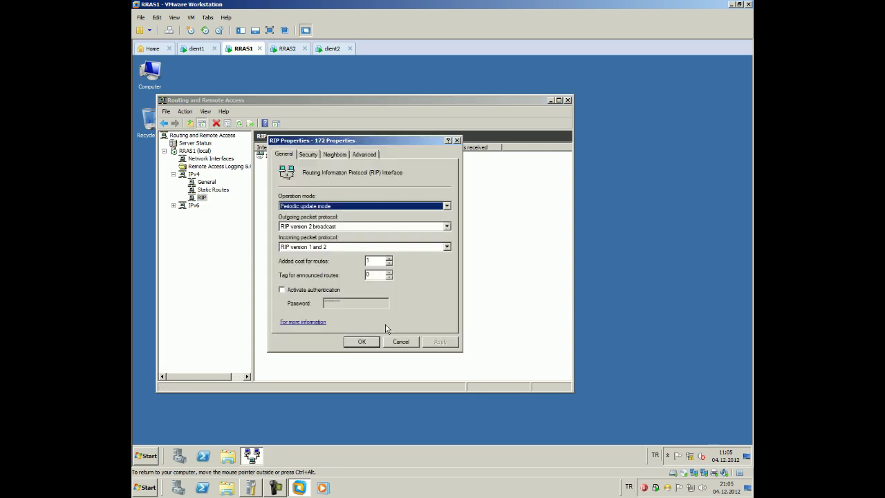
click(361, 341)
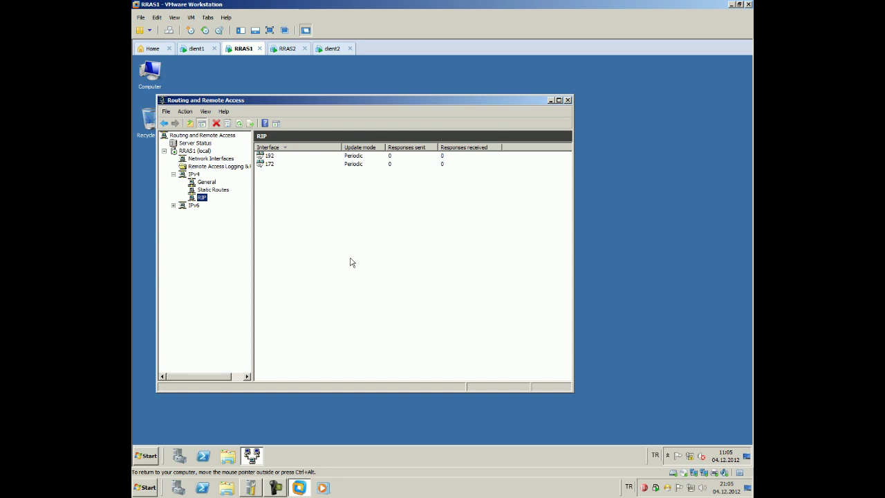
Add RIP Version 2 for Internet Protocol as a routing protocol on RRAS2
click(287, 49)
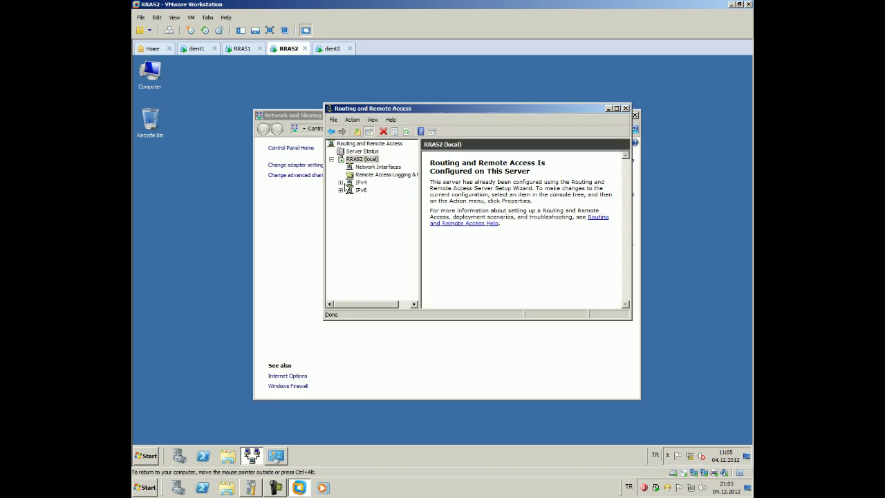
click(373, 190)
right_click(380, 192)
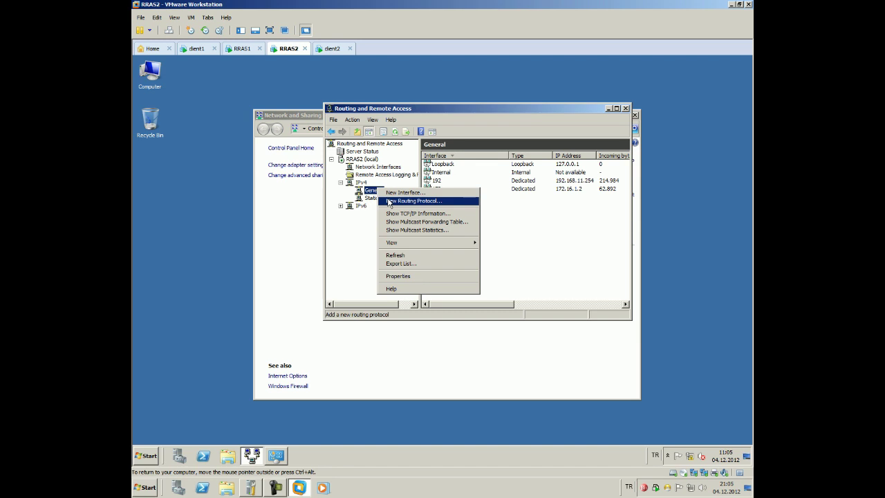
click(412, 200)
click(501, 290)
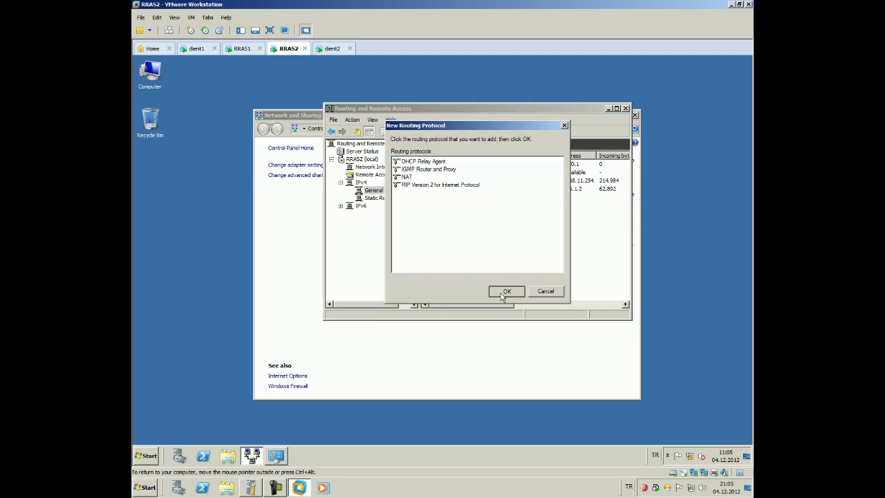
click(372, 208)
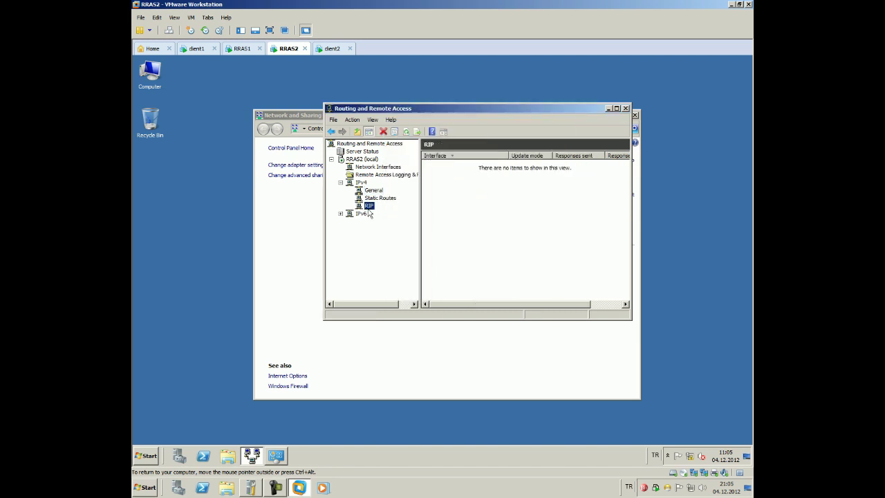
Enable RIP on RRAS2's 192 and 172 interfaces with default settings
right_click(370, 206)
click(390, 211)
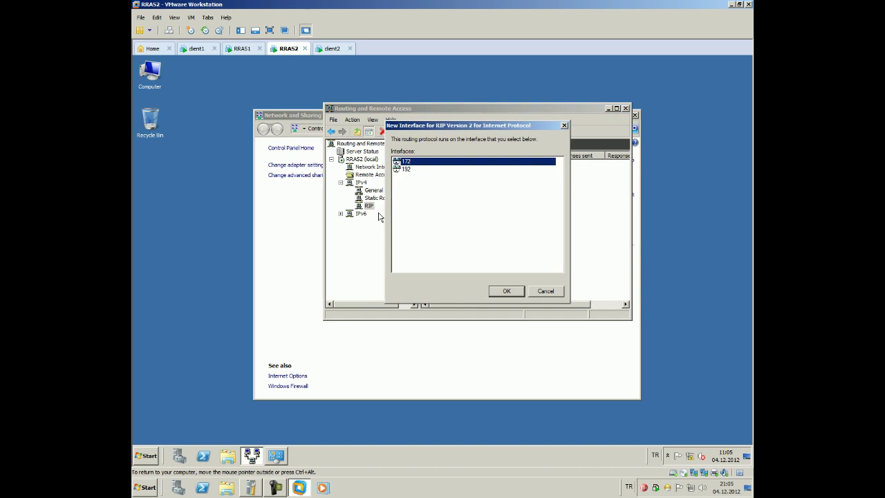
click(410, 169)
click(506, 290)
click(477, 309)
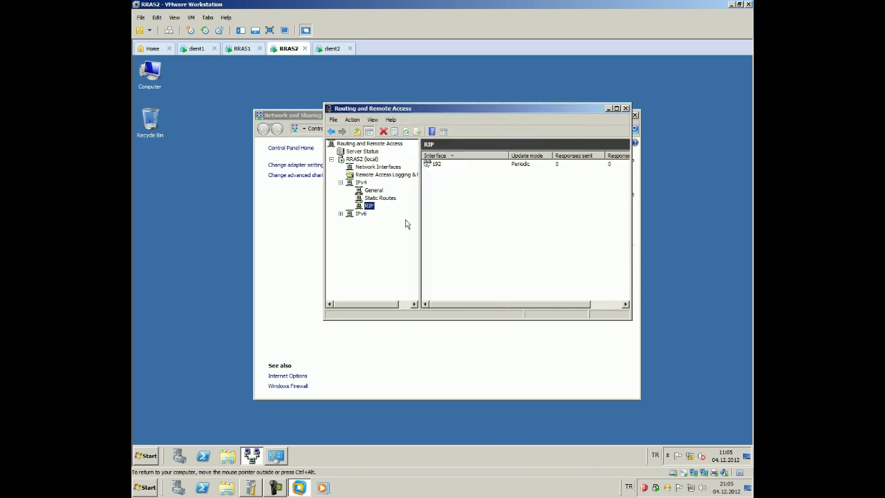
right_click(369, 206)
click(383, 213)
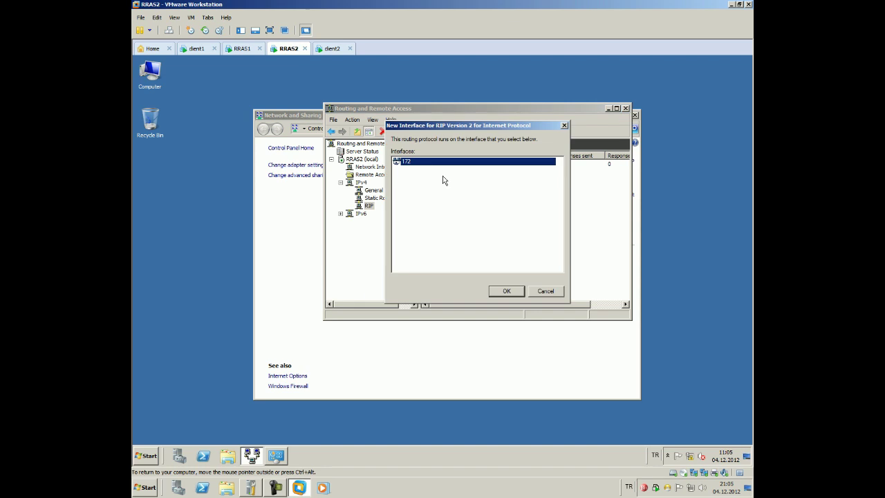
click(506, 291)
click(474, 309)
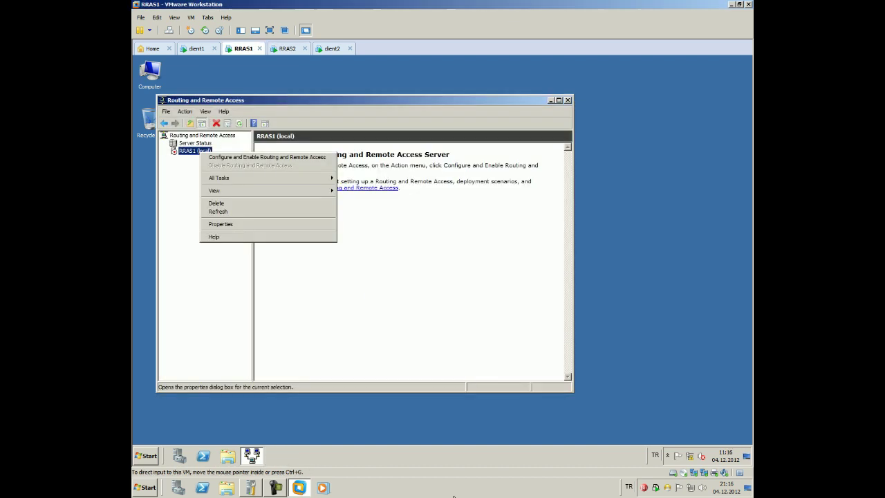
Launch RRAS1's Configure and Enable Routing and Remote Access wizard past the Welcome page
click(263, 155)
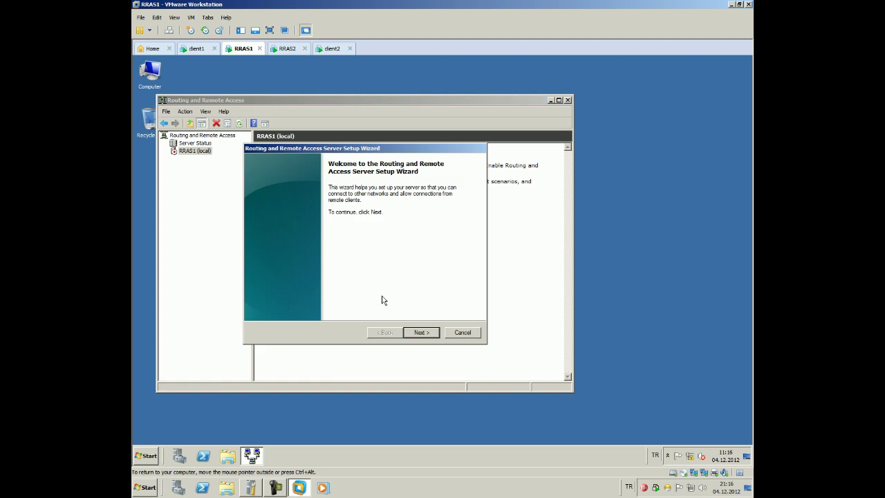
click(421, 334)
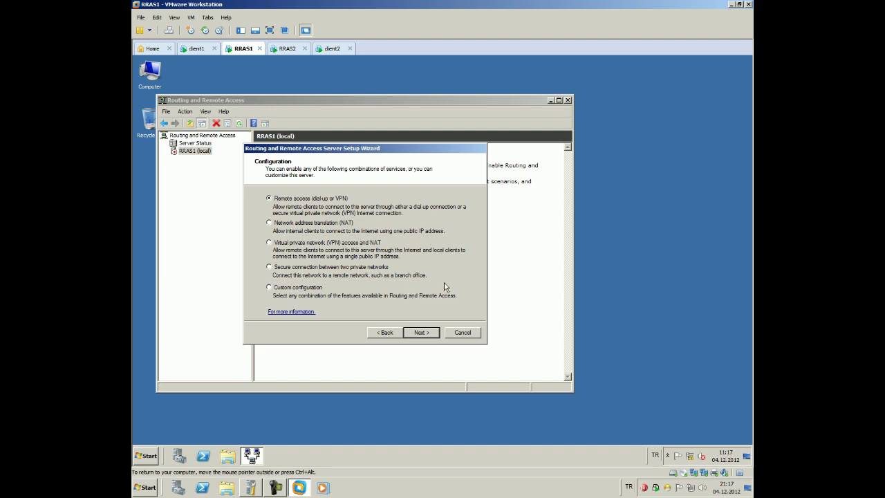
Configure RRAS1 with a custom configuration enabling only NAT, and start the routing service
click(309, 287)
click(415, 332)
click(271, 242)
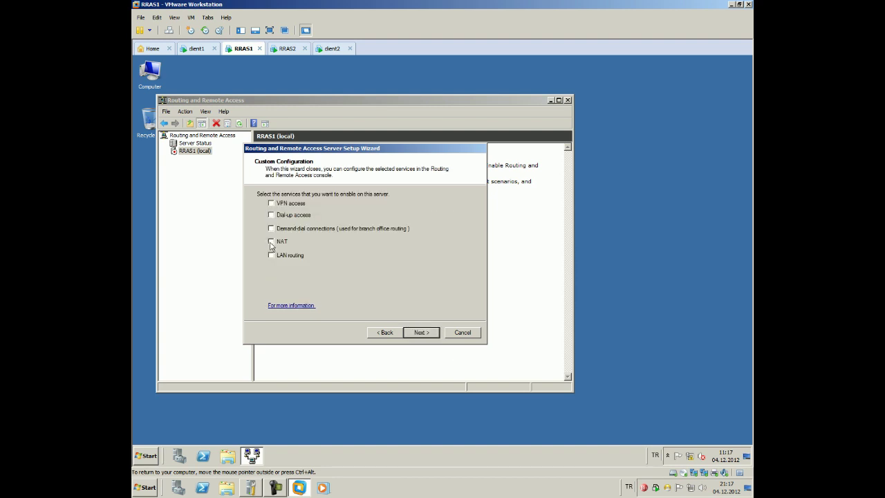
click(421, 334)
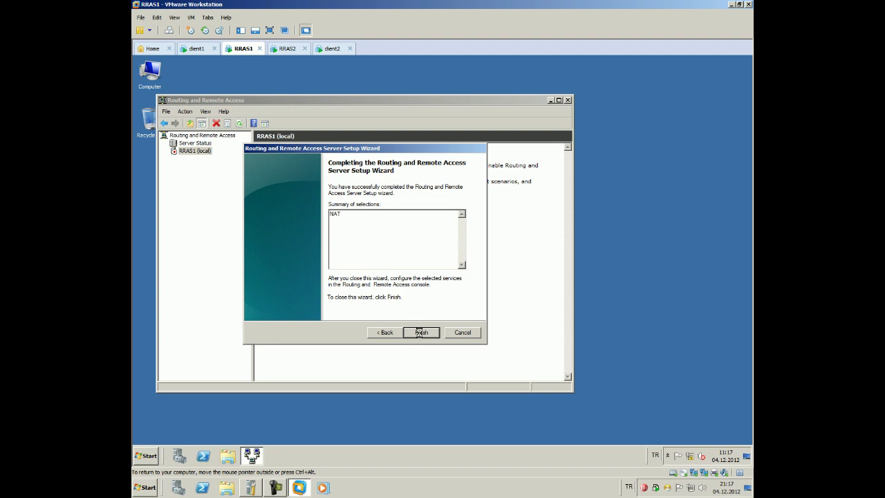
click(419, 331)
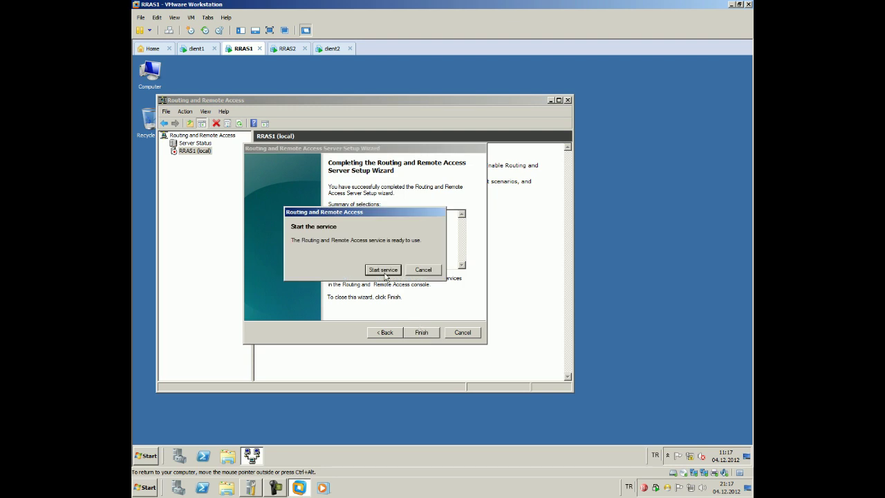
click(384, 272)
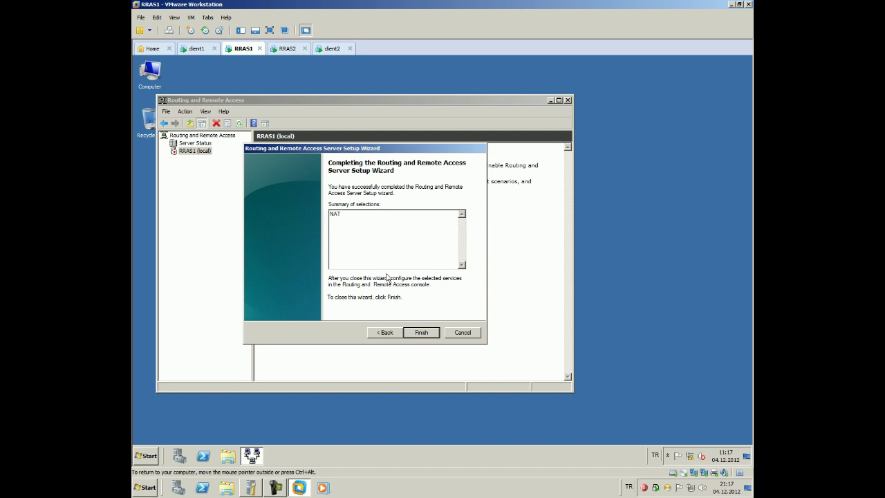
key(Return)
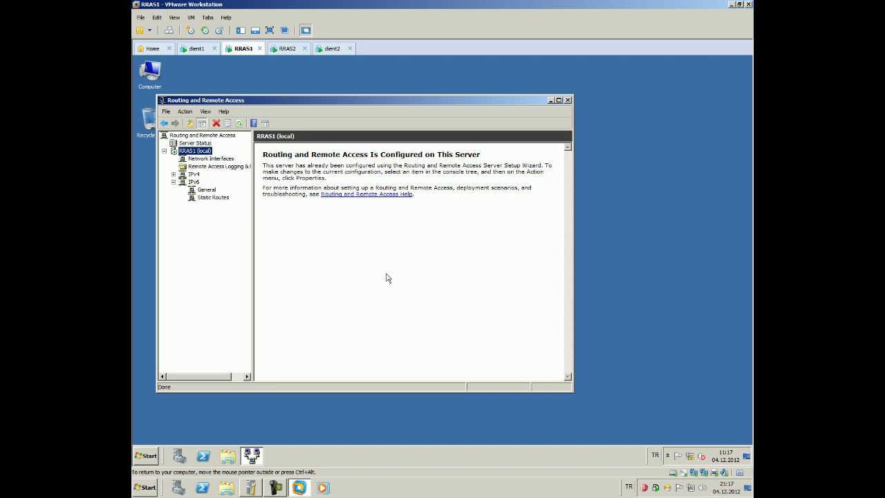
Under IPv4 > NAT, add interface 192 as a private interface connected to the private network
click(193, 174)
right_click(195, 176)
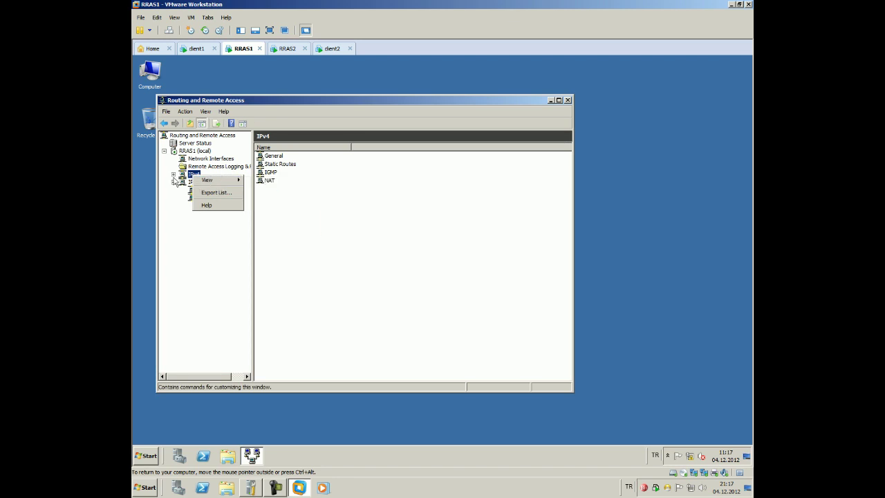
click(173, 174)
right_click(195, 180)
click(158, 198)
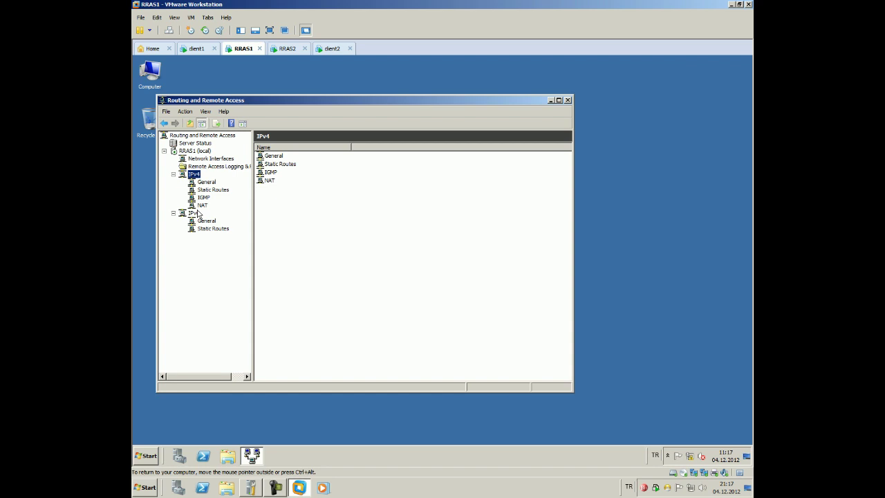
click(201, 206)
right_click(203, 206)
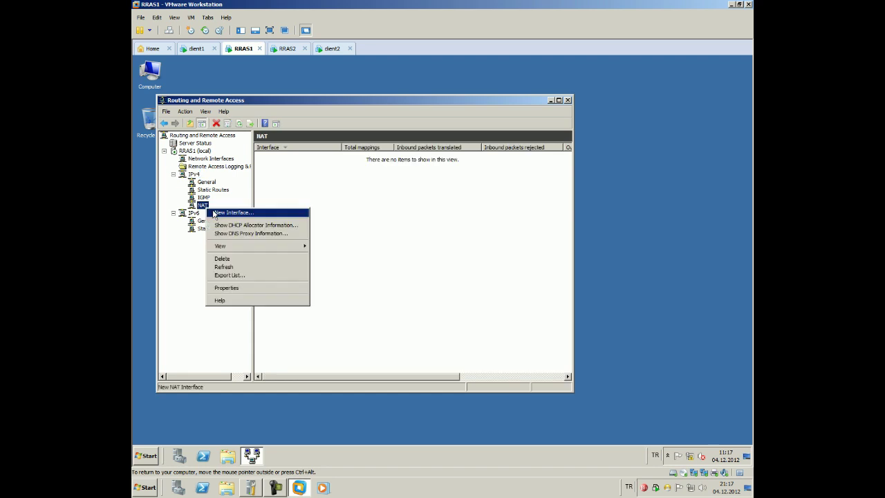
click(228, 212)
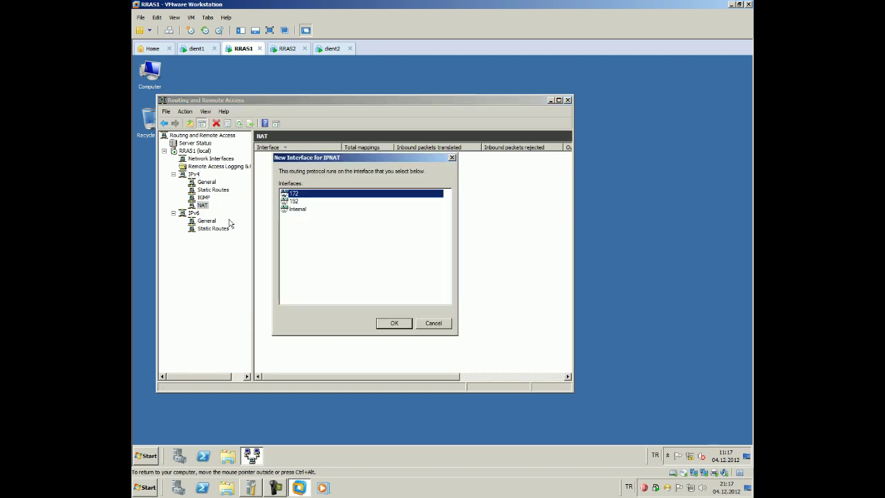
click(297, 202)
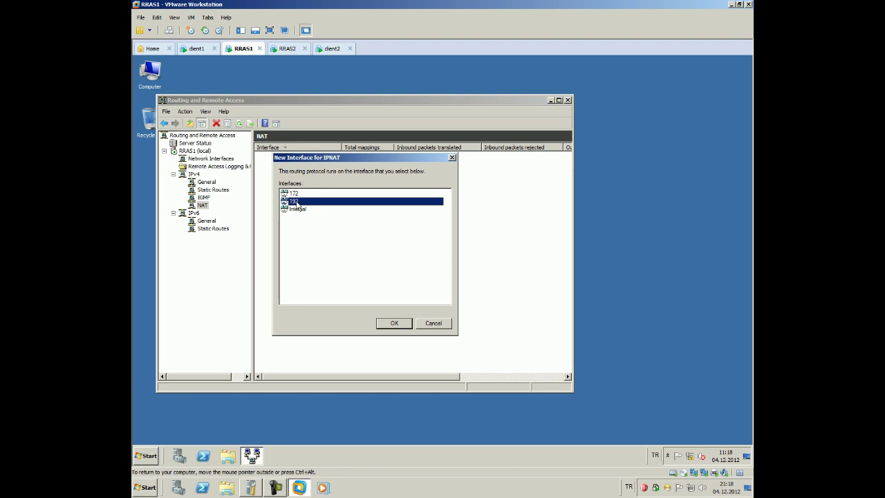
click(400, 323)
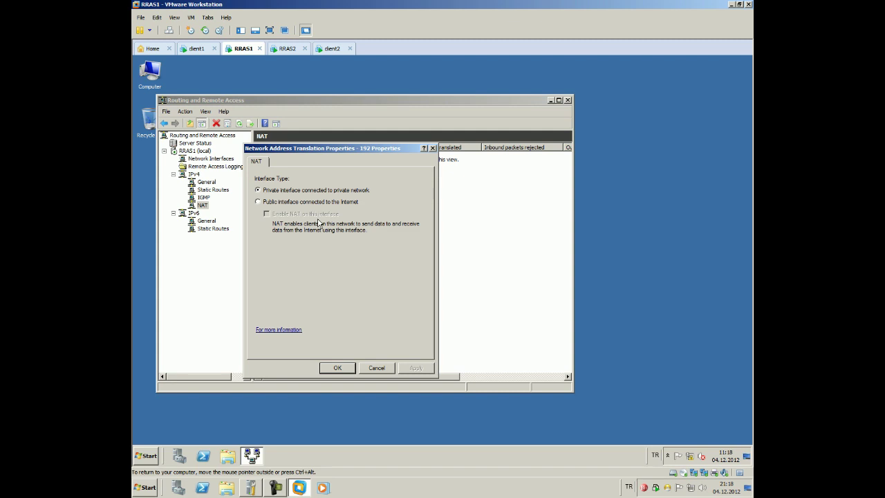
click(338, 368)
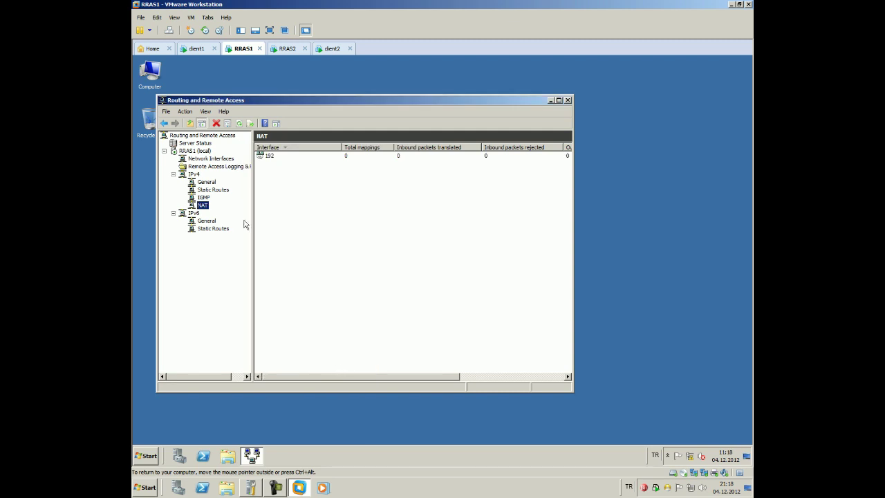
Add interface 172 to NAT as the public Internet interface with NAT enabled
right_click(209, 207)
click(217, 212)
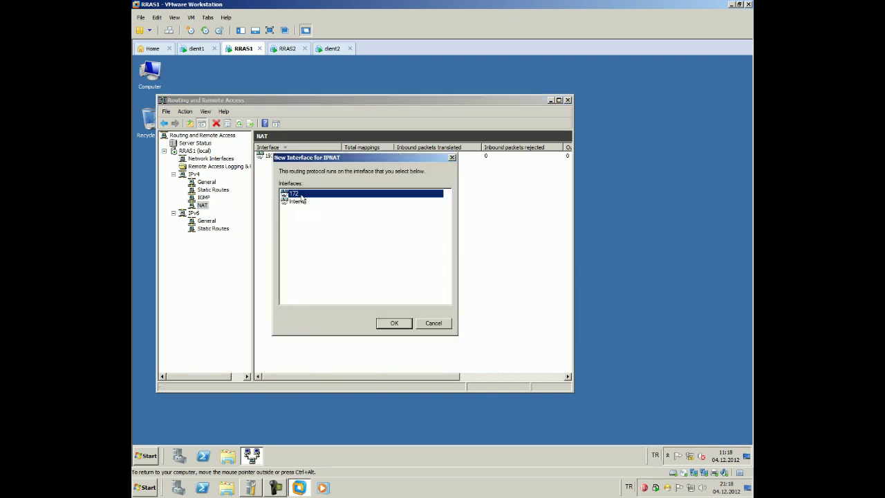
click(394, 322)
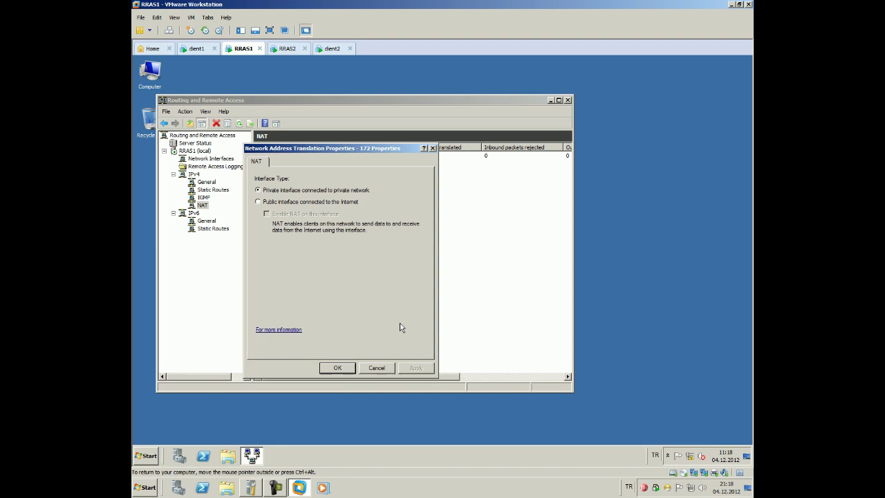
click(284, 202)
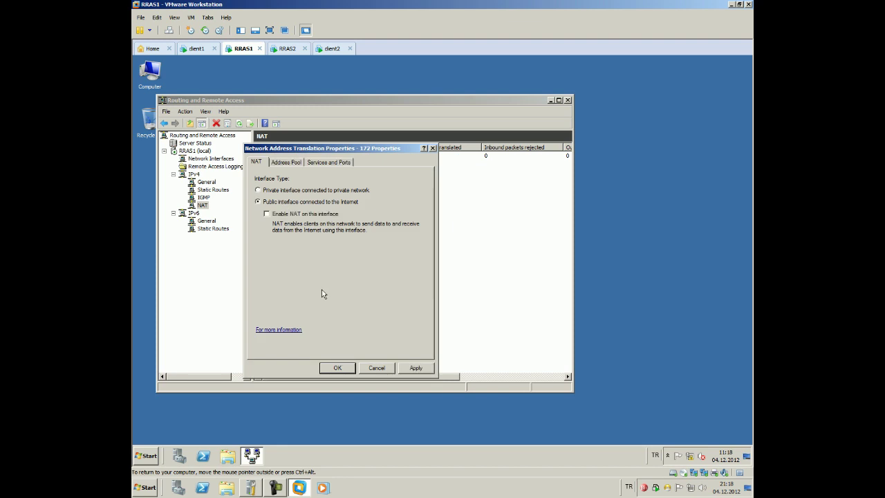
click(293, 216)
click(347, 369)
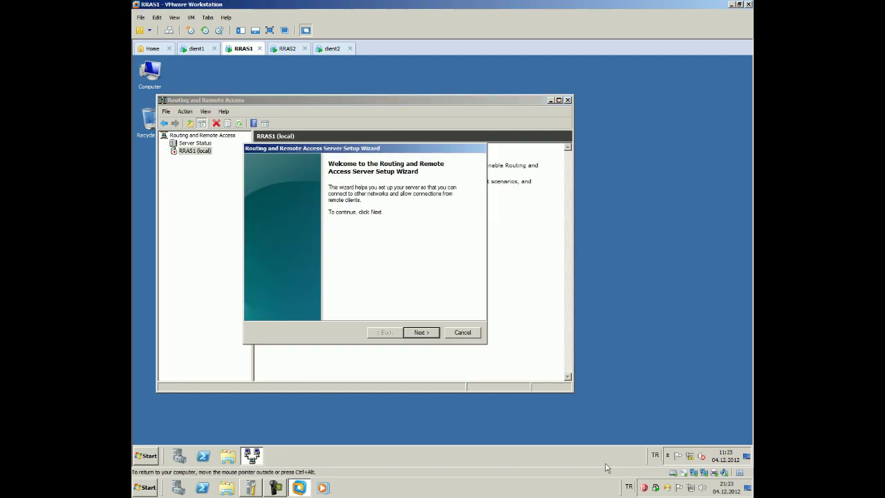
Rerun RRAS1's setup wizard with a custom LAN routing configuration and start the service
click(430, 333)
click(311, 289)
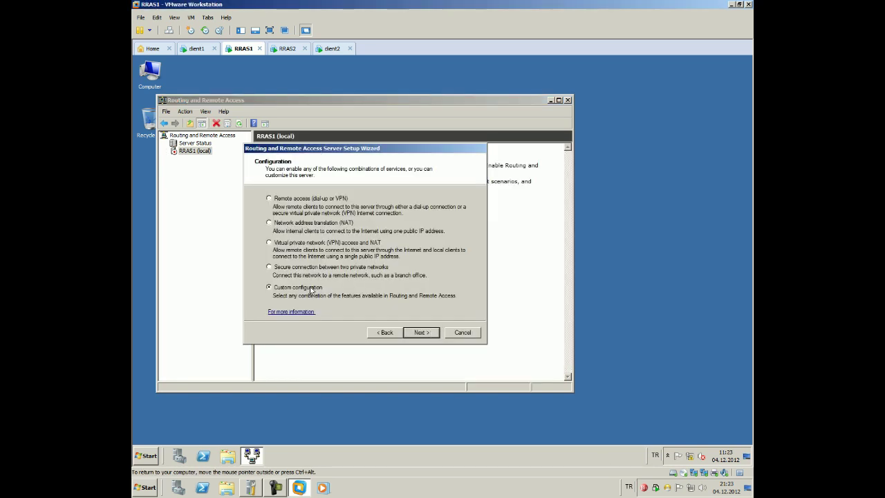
key(Return)
click(274, 256)
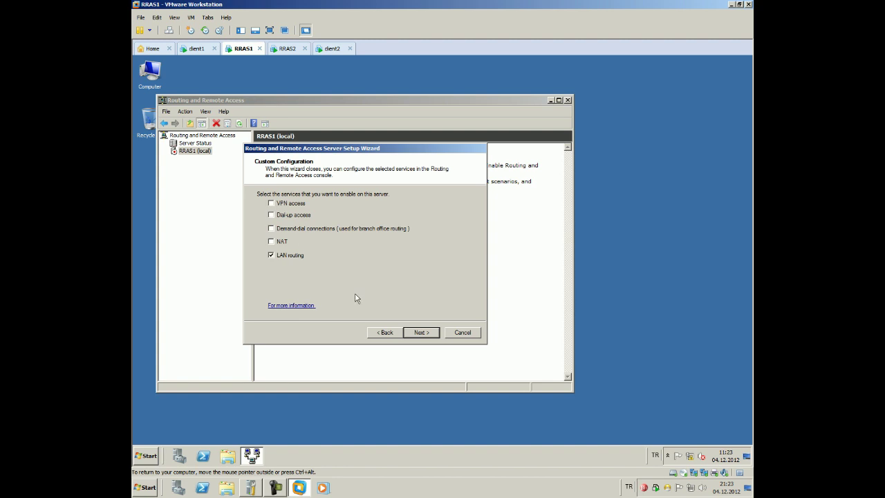
click(422, 332)
click(419, 333)
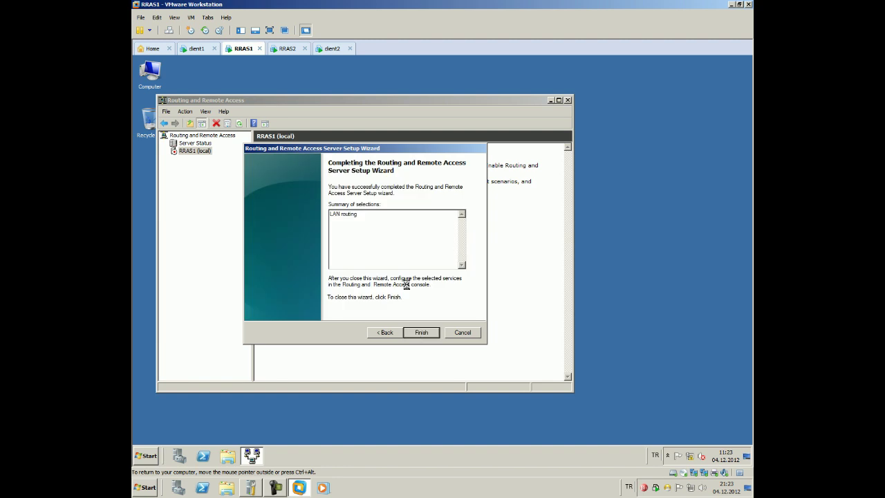
click(382, 270)
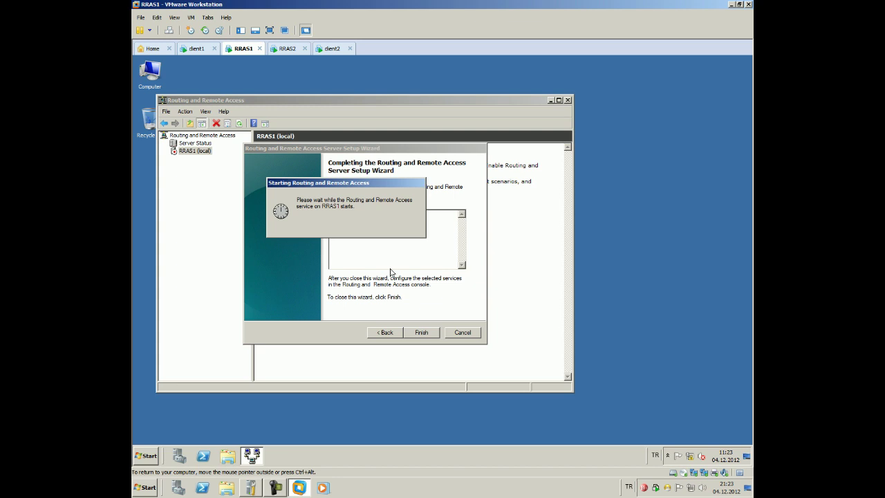
Configure RRAS2 with custom LAN routing, start its service, and return to RRAS1
click(286, 48)
right_click(361, 159)
click(415, 163)
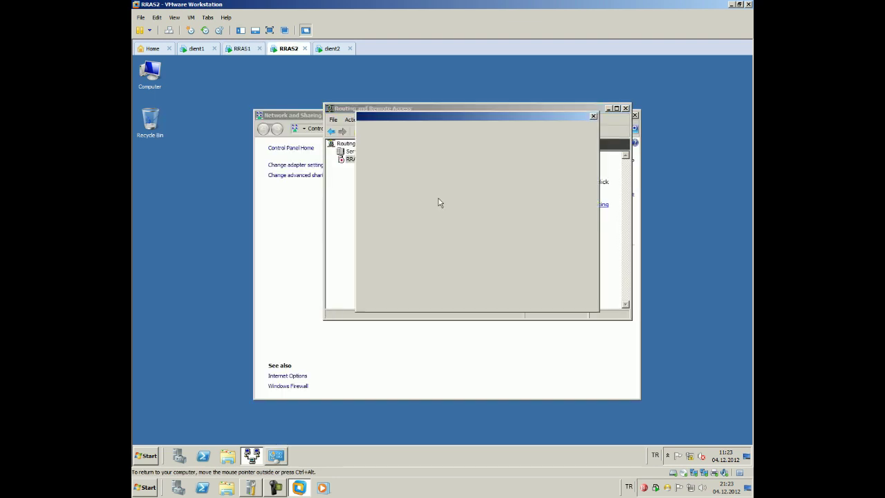
click(386, 255)
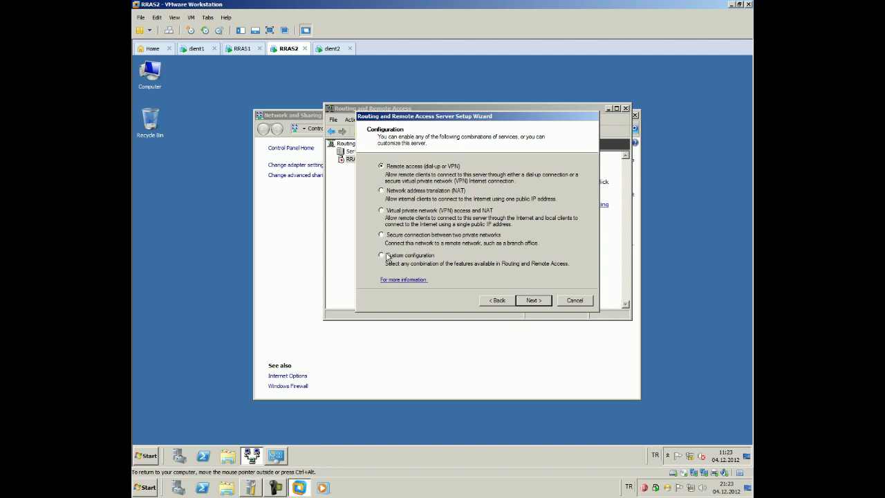
click(518, 304)
click(391, 225)
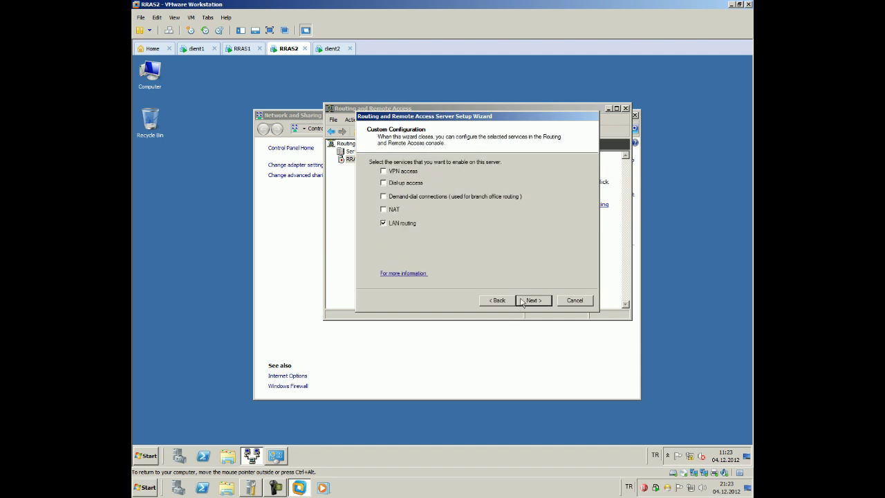
click(523, 300)
click(533, 300)
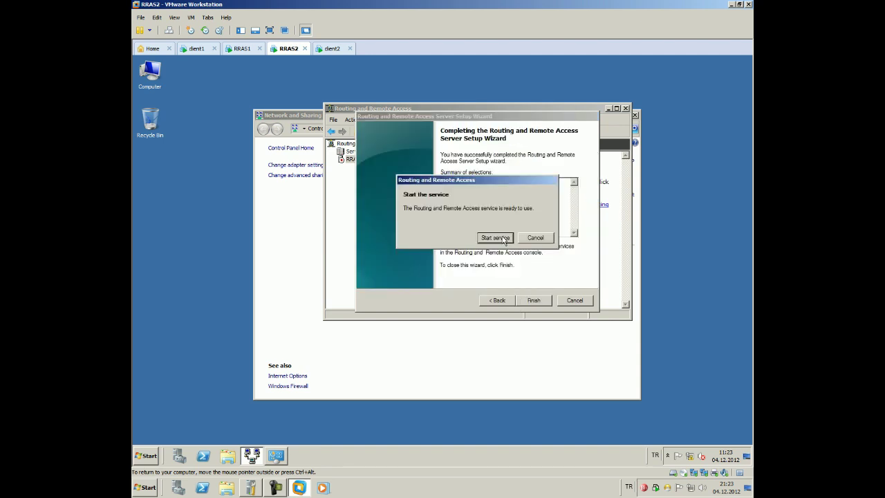
click(510, 239)
click(242, 50)
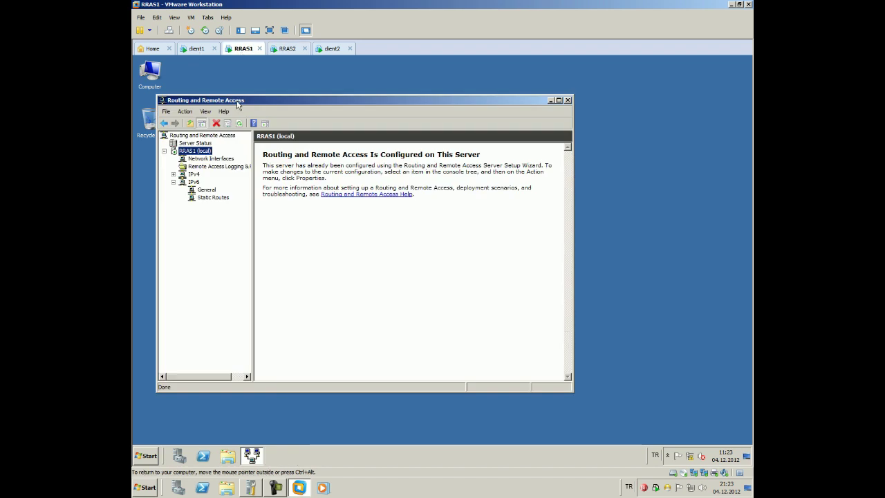
Create a new IPv4 static route on RRAS1 to 192.168.11.1 with mask 255.255.255.255
click(173, 182)
click(174, 174)
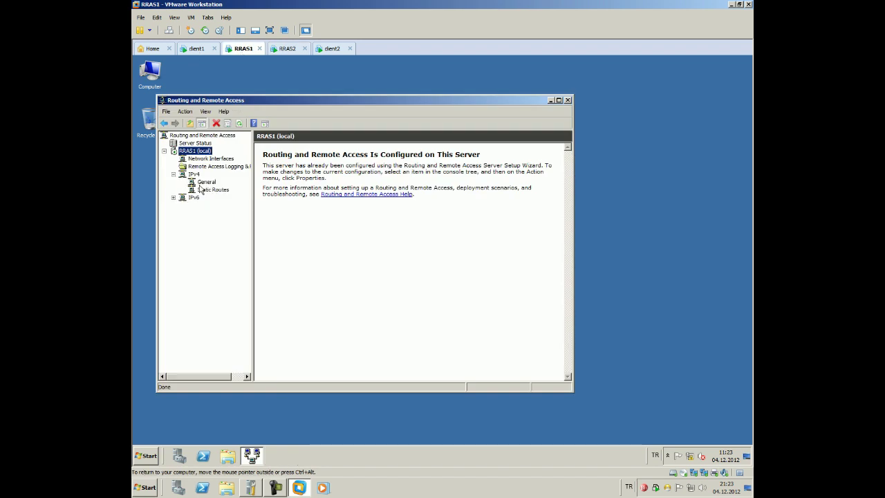
click(202, 182)
right_click(204, 182)
click(208, 189)
right_click(207, 189)
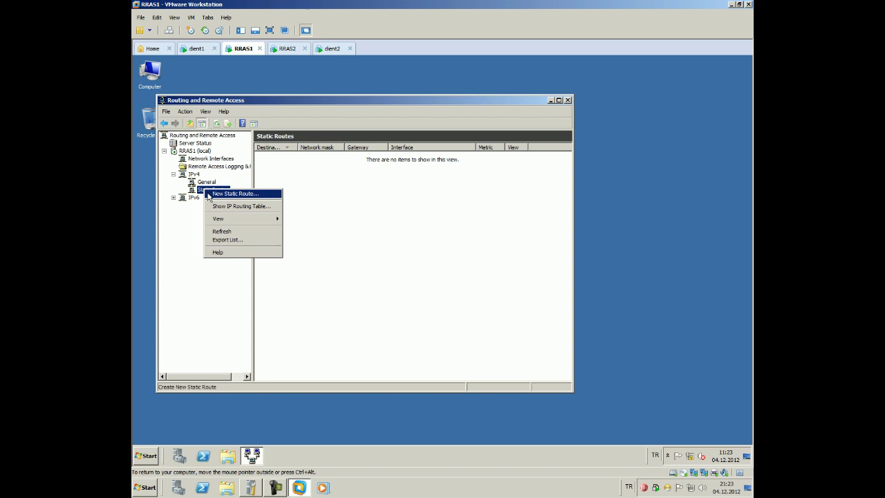
click(235, 194)
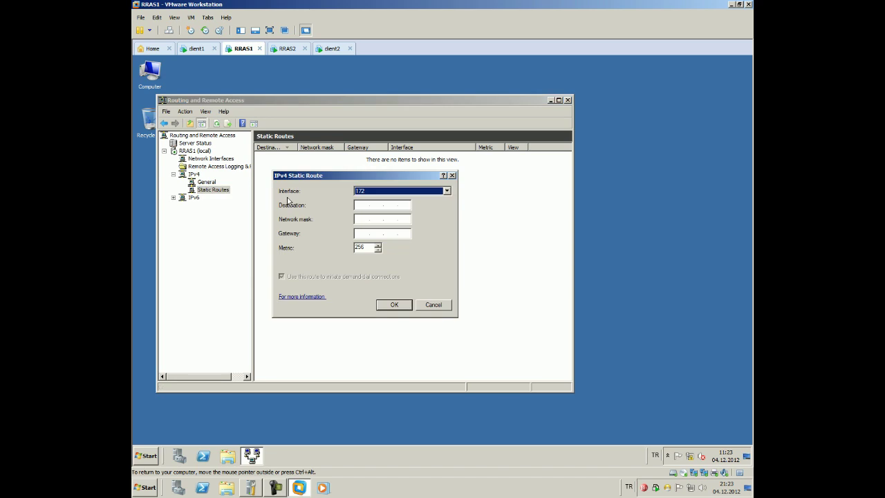
click(360, 205)
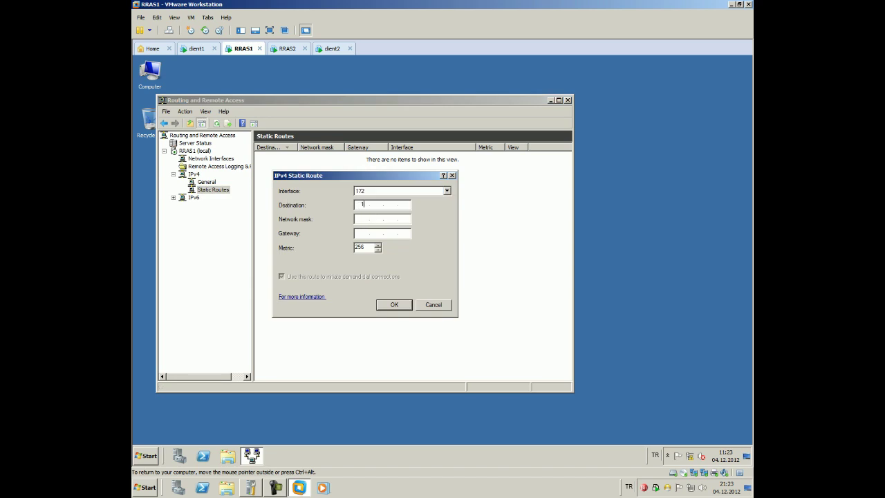
text(192 . 168 . 11)
click(361, 218)
text(192)
key(BackSpace)
key(BackSpace)
key(BackSpace)
text(255 . 255 . 255 . 255)
Set the route's gateway to 172.16.1.1 on interface 172 and save it
click(360, 233)
text(19)
key(BackSpace)
text(72 . 16)
click(406, 191)
click(406, 205)
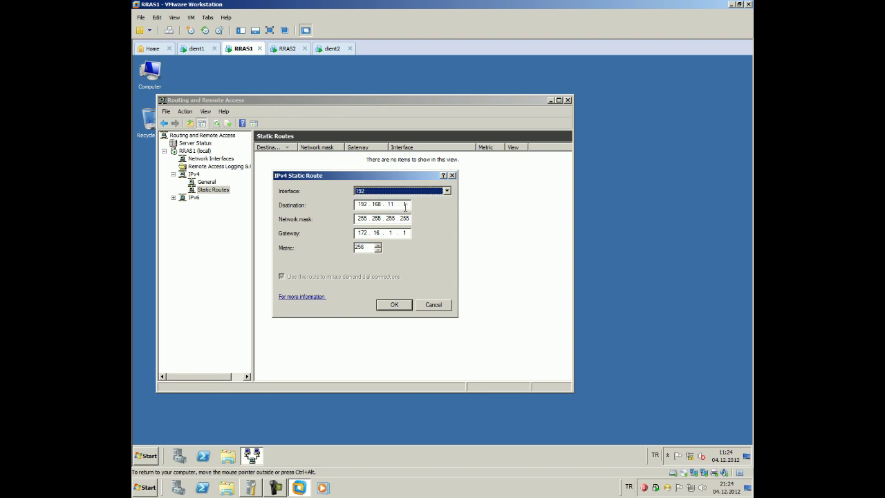
click(413, 194)
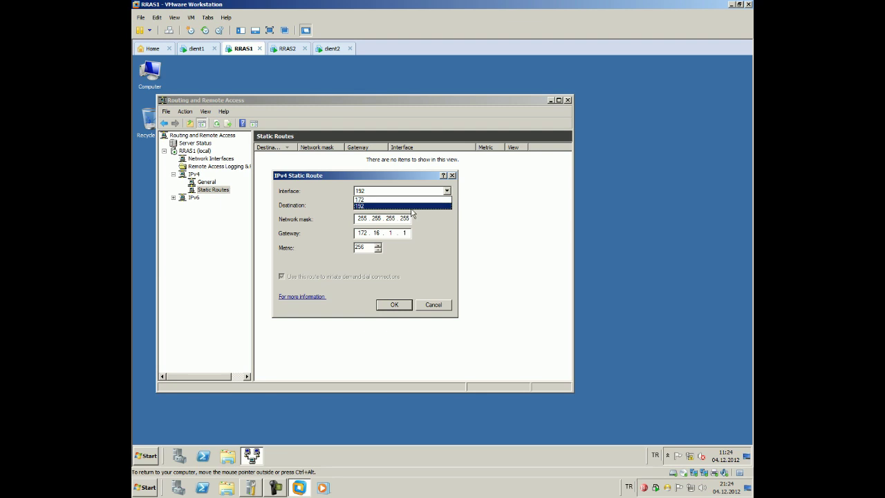
click(412, 208)
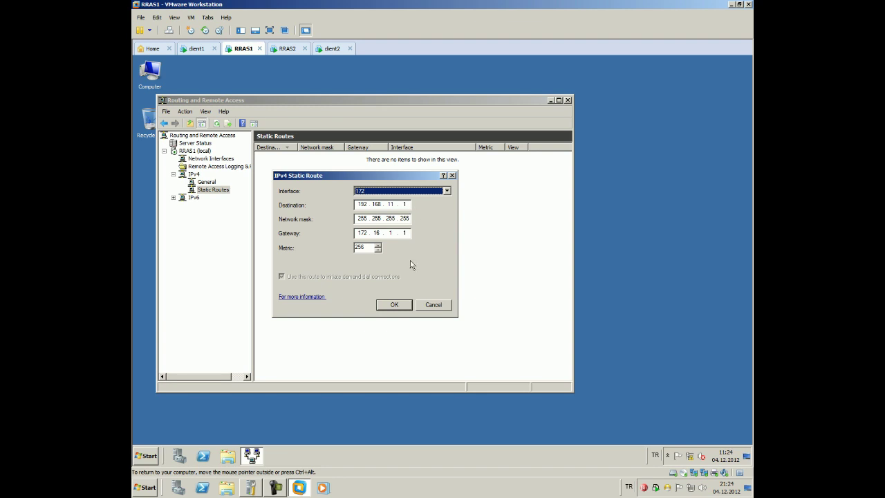
click(400, 308)
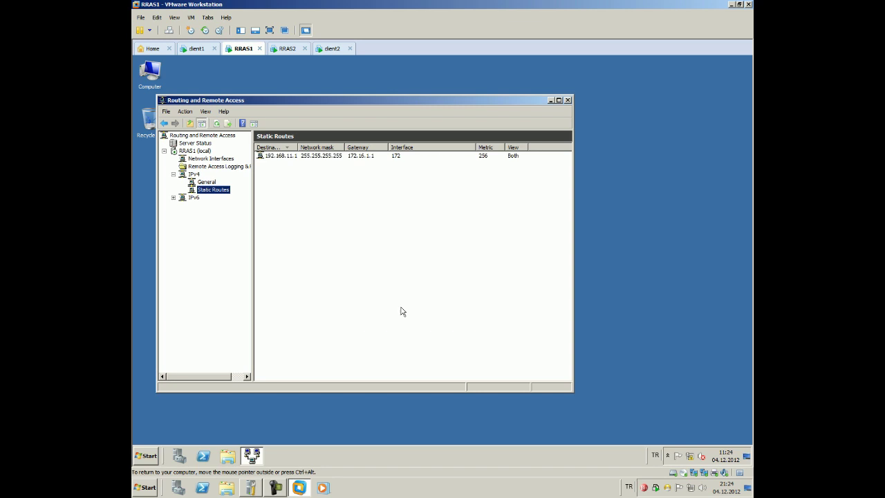
On RRAS2, add static route 192.168.10.1, mask 255.255.255.255, via gateway 172.16.1.1
click(281, 50)
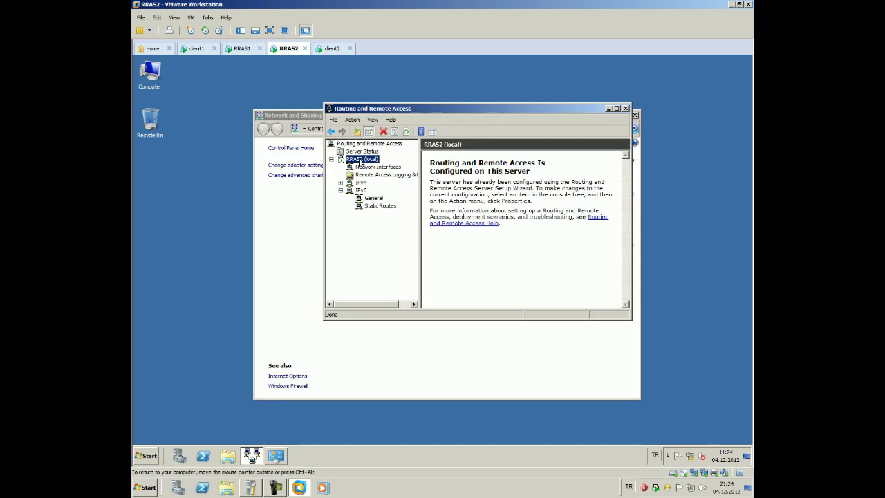
click(340, 182)
right_click(370, 199)
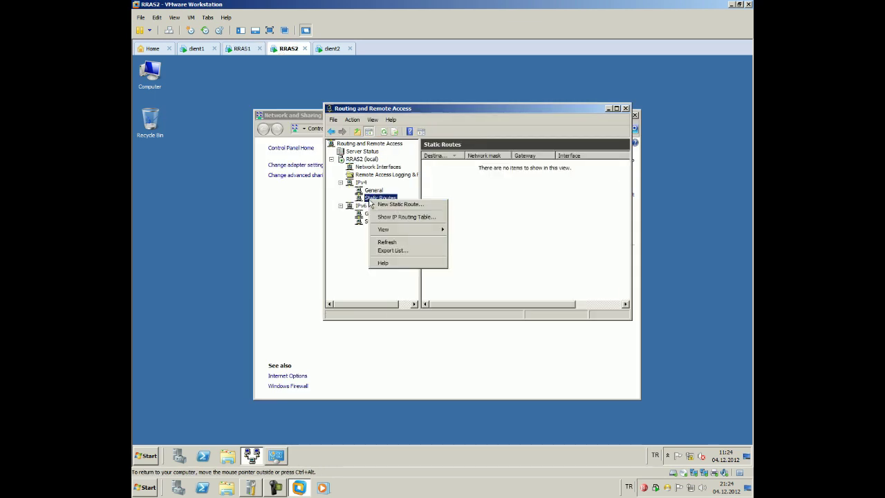
click(397, 205)
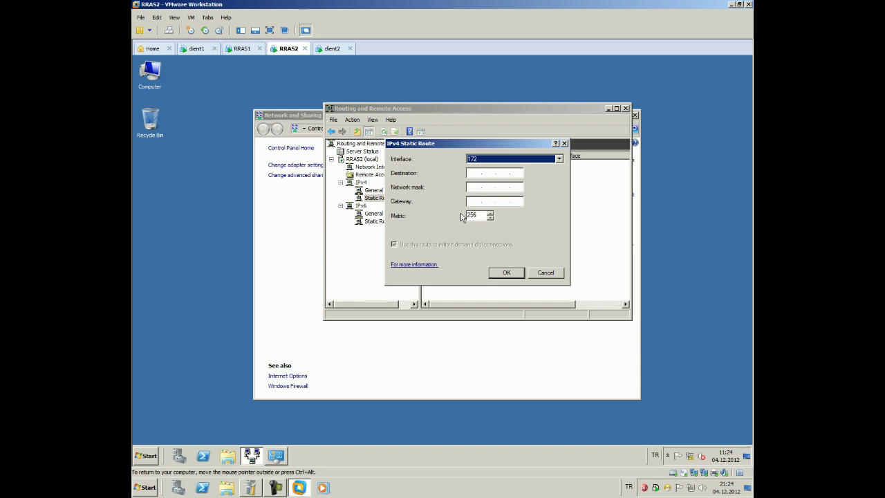
click(480, 173)
text(192.168.10.)
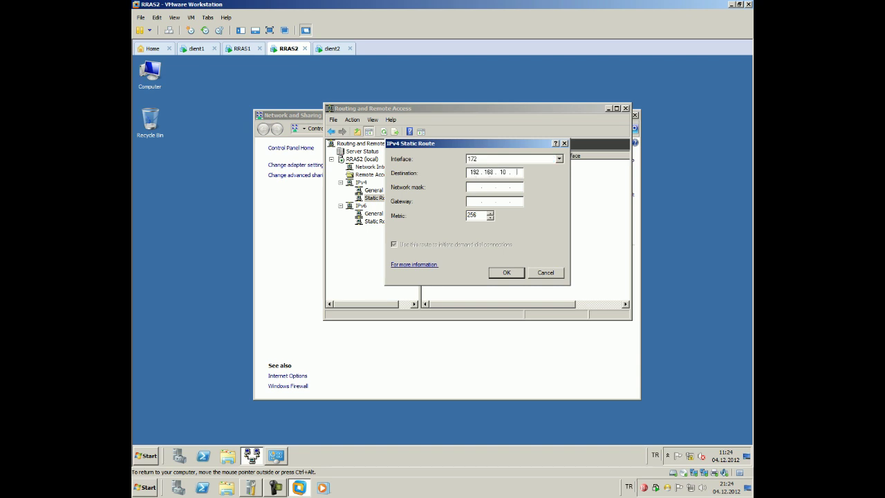
text(1 )
text(255.255.255.25)
text(5 )
text(172.)
text(16.)
text(1.1)
click(515, 276)
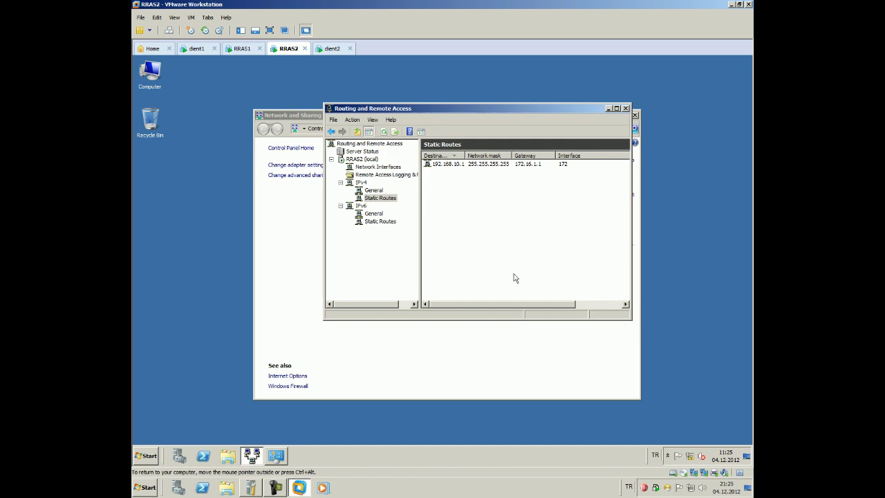
On client1, rerun the ping to 192.168.11.1 from the command prompt
click(197, 50)
key(Up)
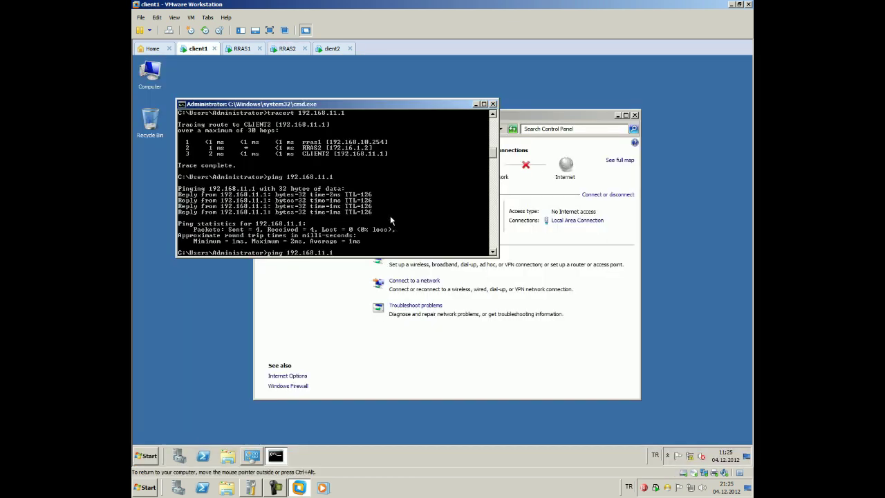
key(Return)
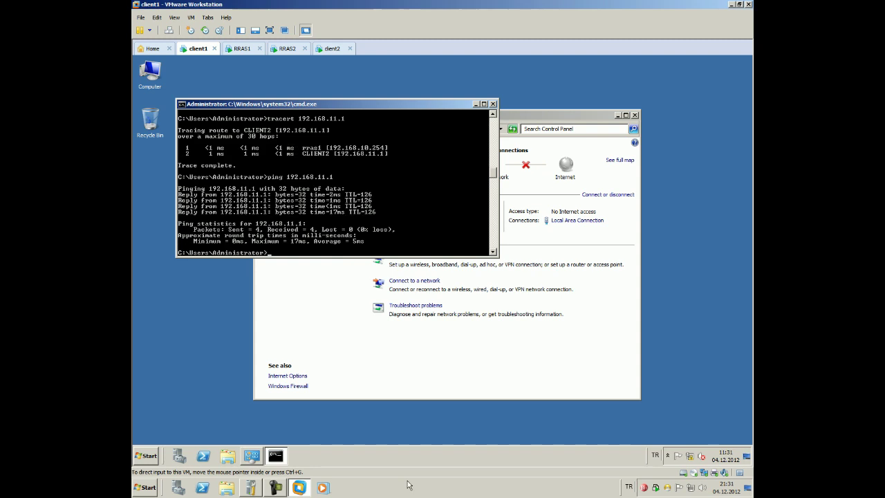
Search the Start menu for mstsc, redoing the search after the 'mstc' typo
click(145, 459)
text(mstc)
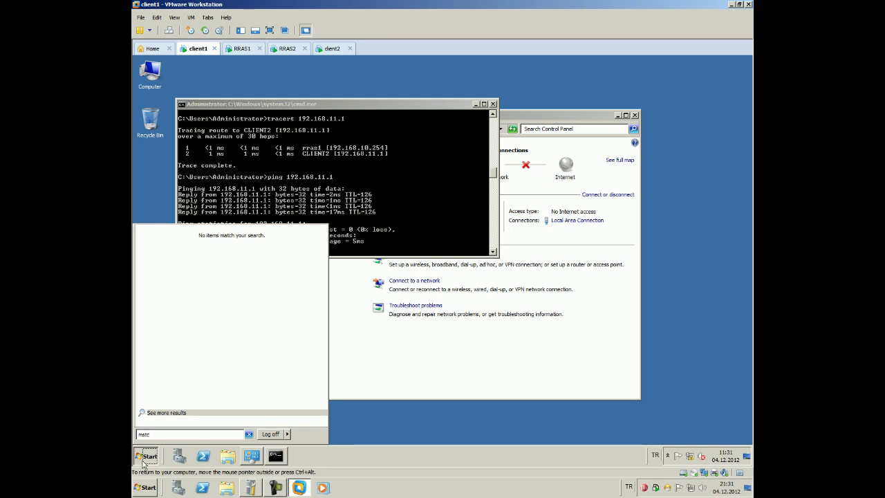
key(Return)
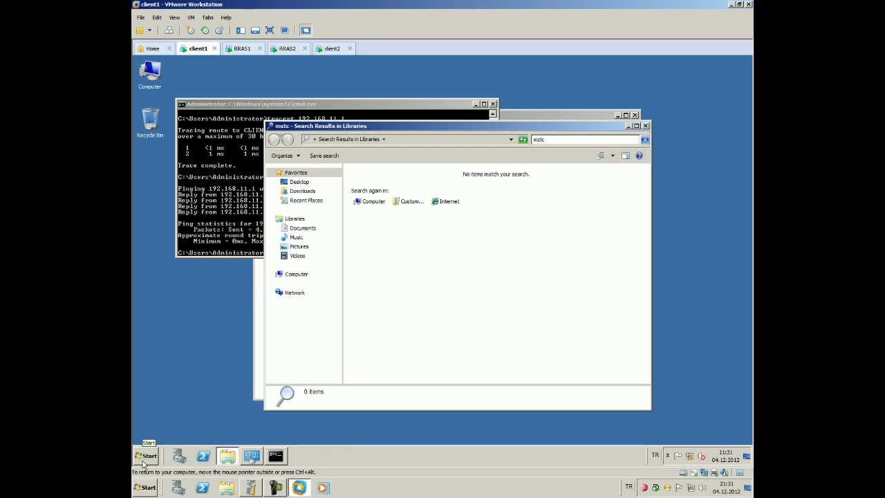
click(645, 125)
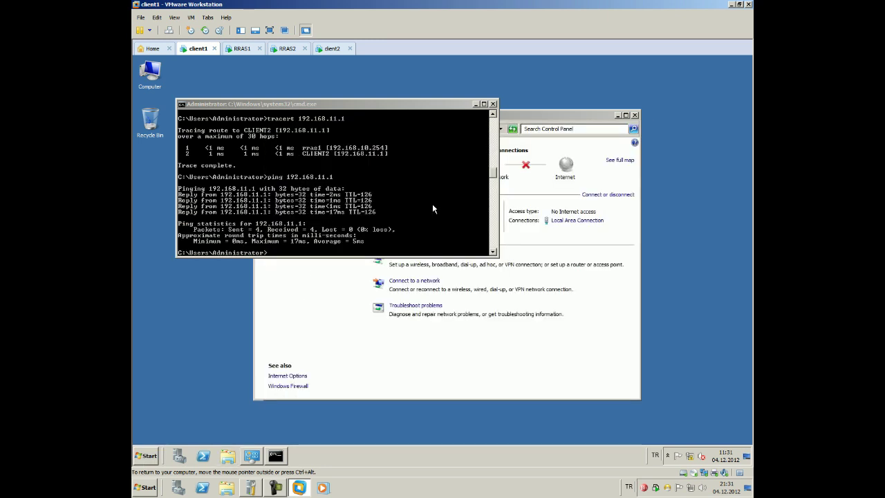
click(145, 455)
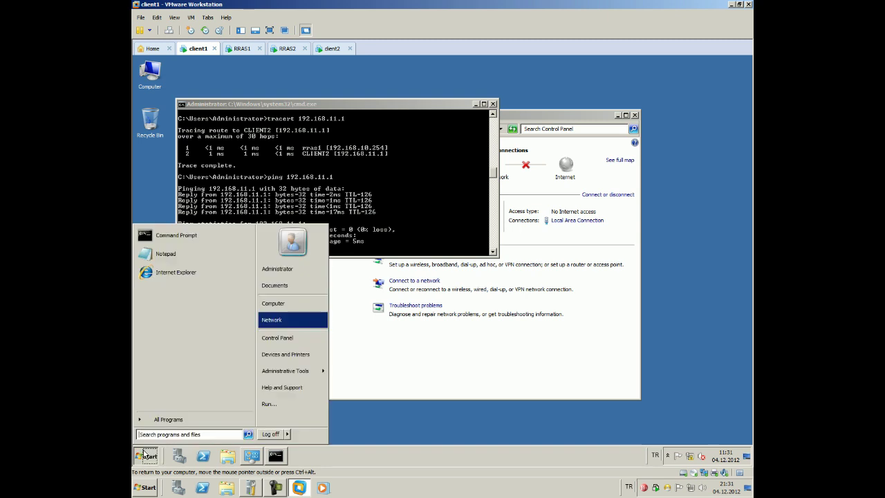
text(mstsc)
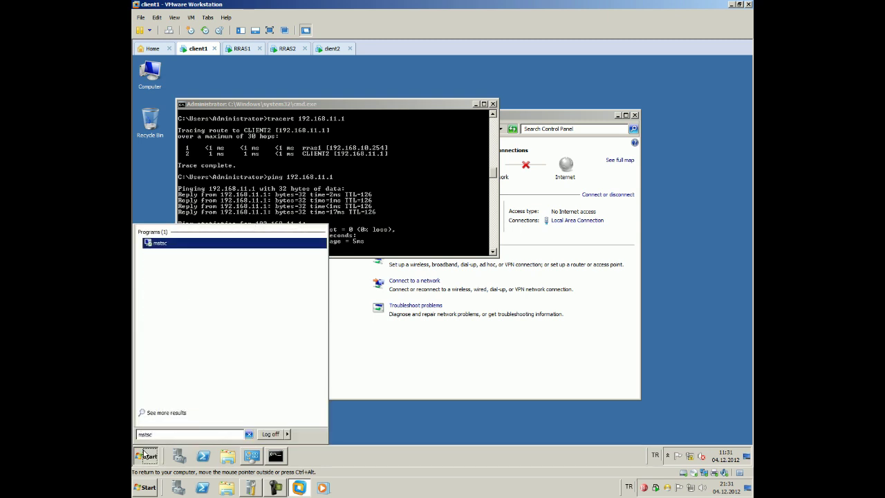
Connect Remote Desktop to 192.168.11.1 as administrator with the account password, accepting the certificate
key(Return)
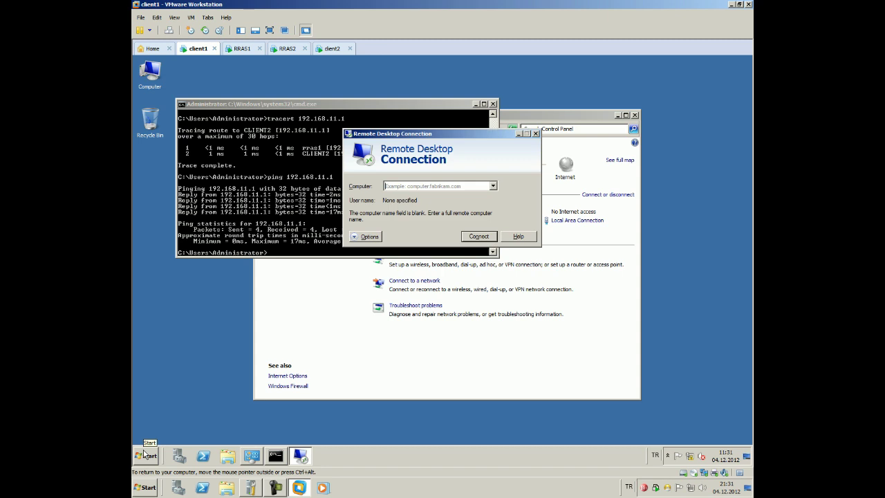
text(192)
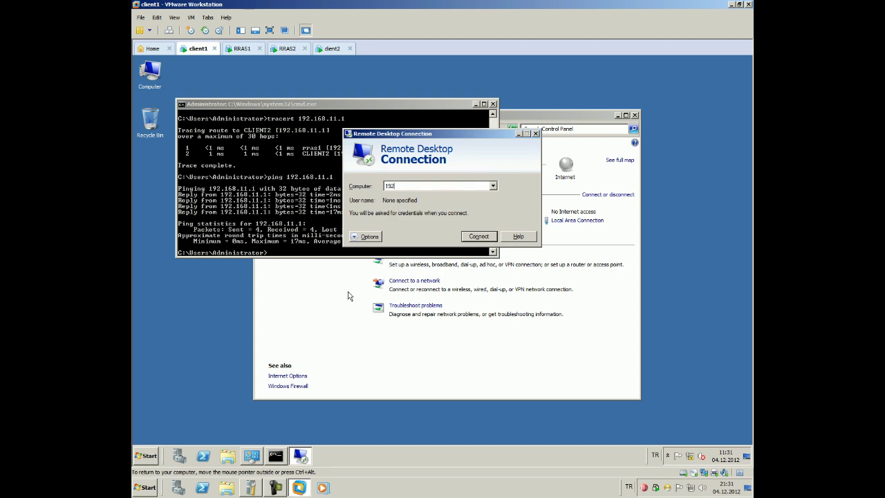
text(.168.11.1)
key(Return)
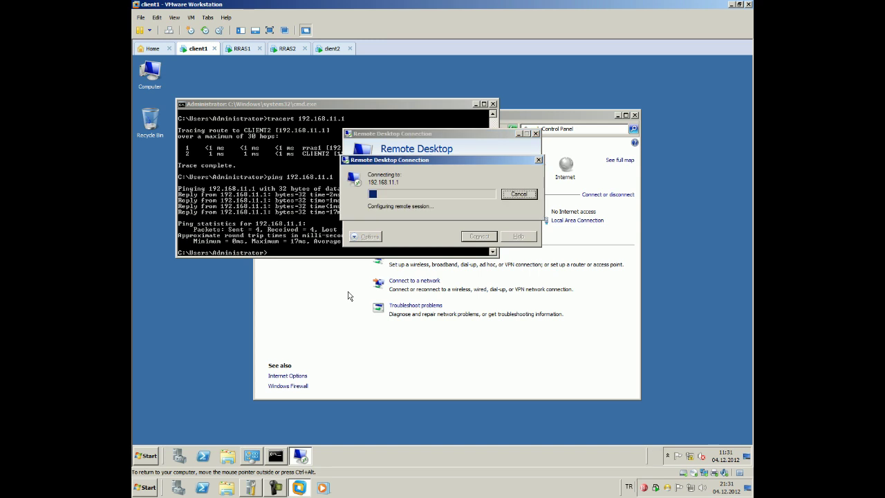
text(administrator)
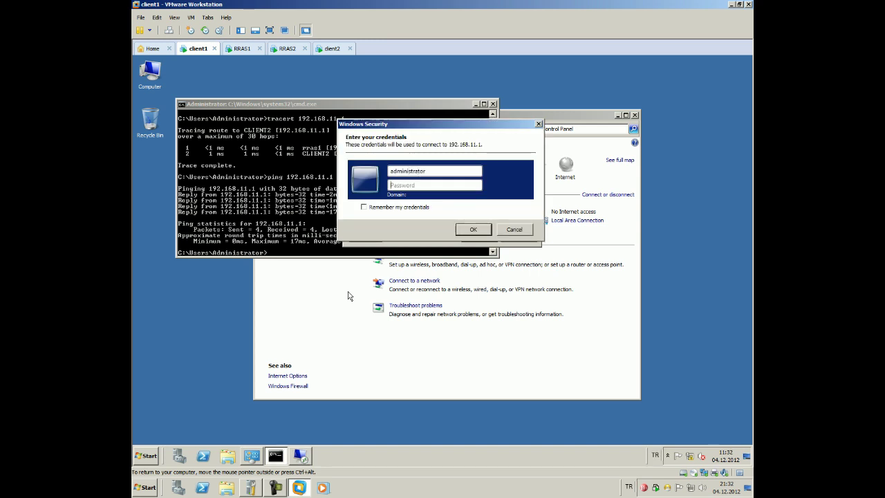
key(Tab)
text(*********)
key(Return)
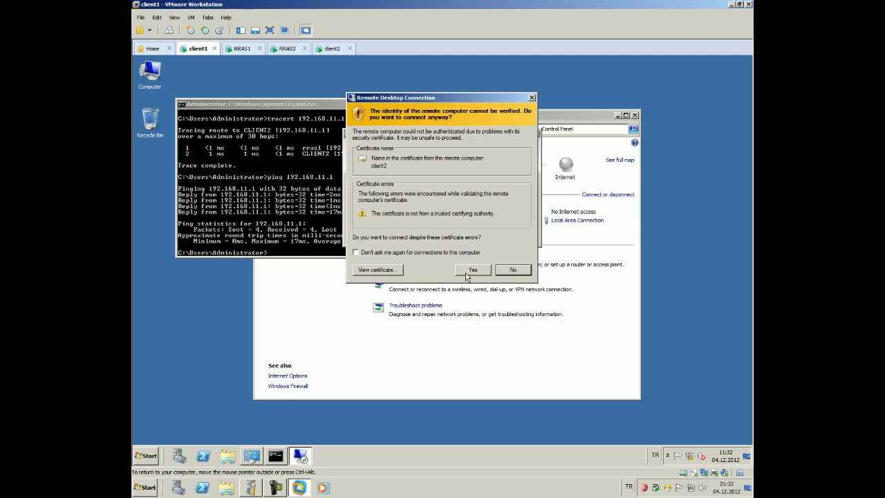
click(466, 271)
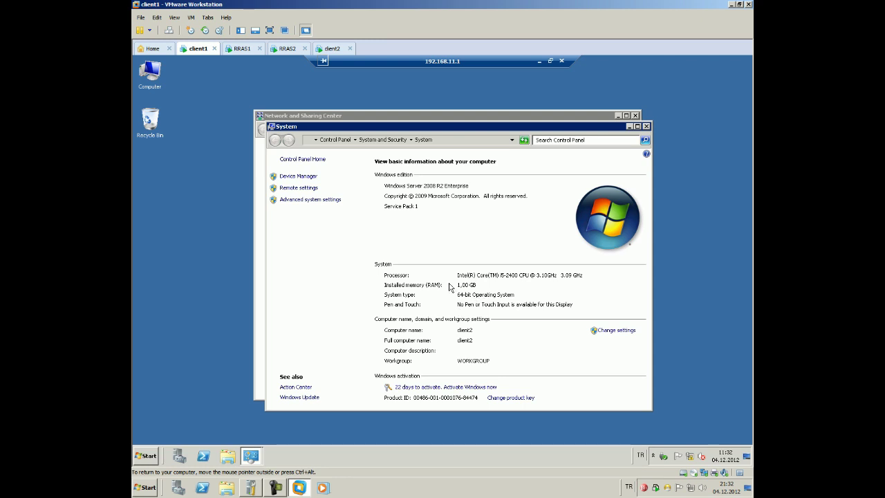
Close CLIENT2's Network and Sharing Center window in the remote session
drag(309, 122, 358, 138)
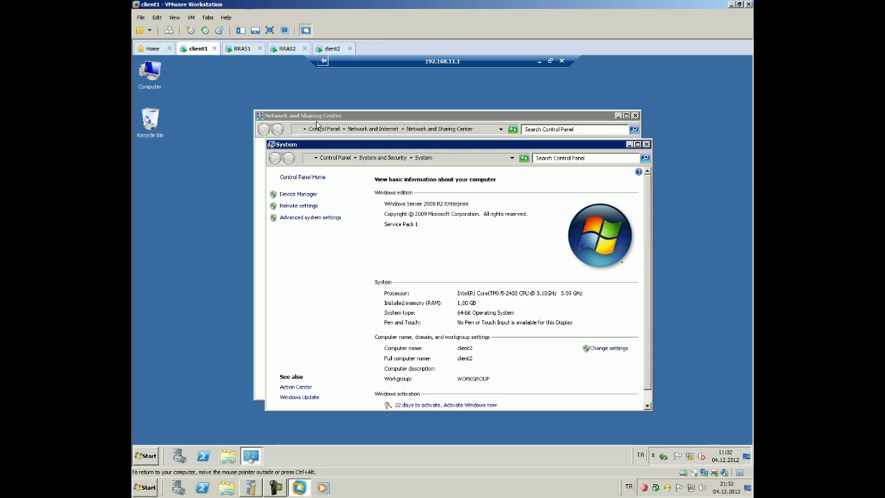
click(339, 116)
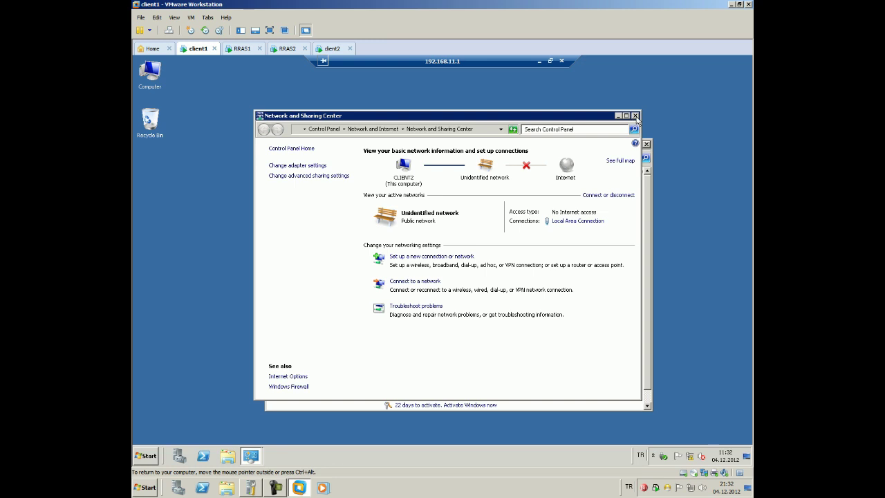
click(634, 115)
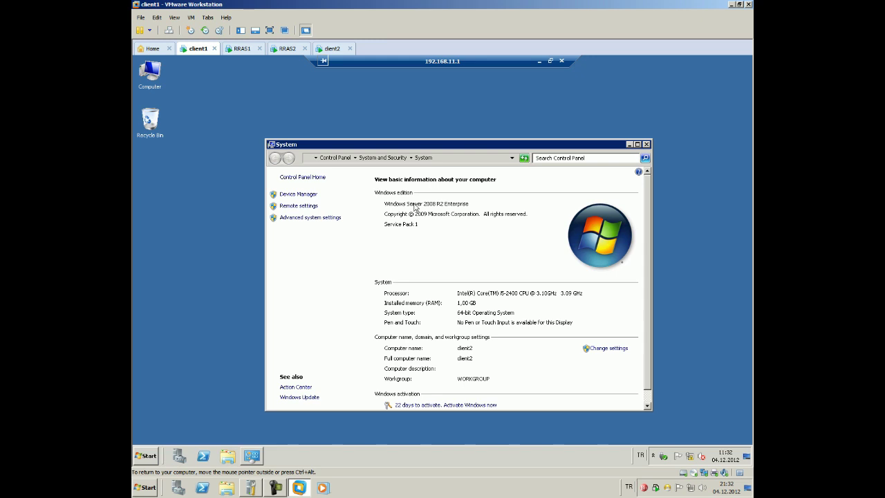
Disconnect the remote session and show RRAS1's IPv4 General interface list
click(561, 61)
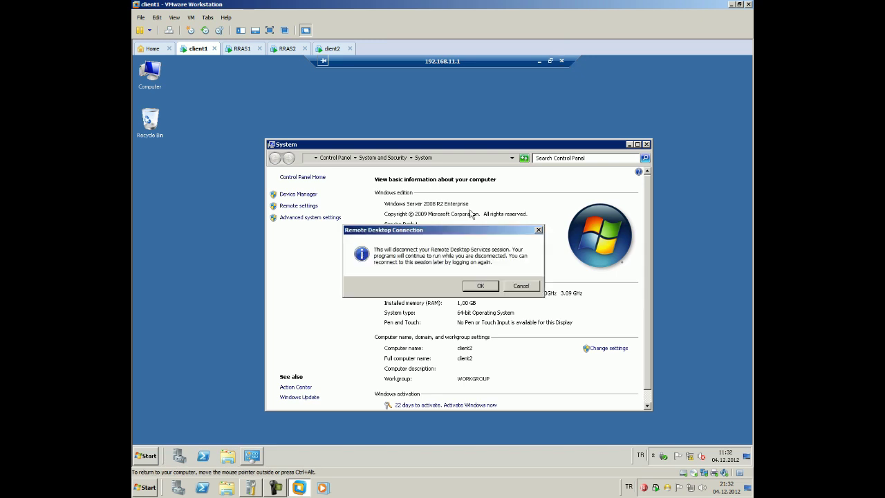
click(477, 286)
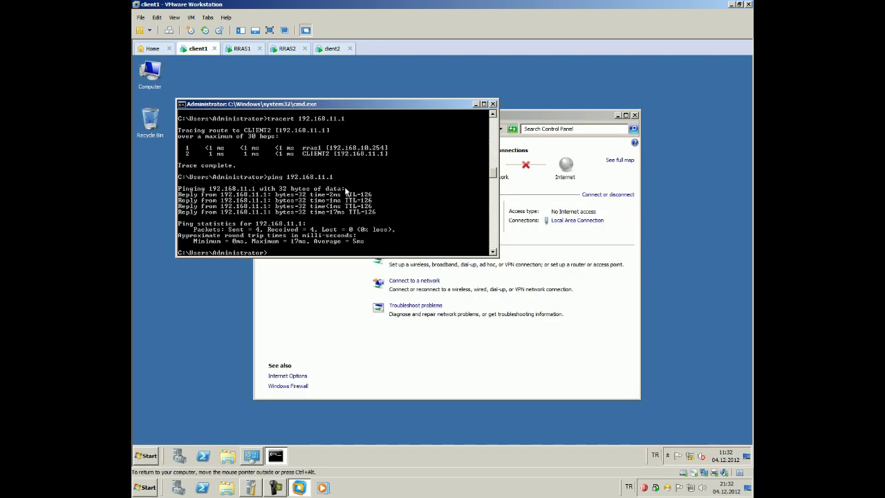
click(240, 51)
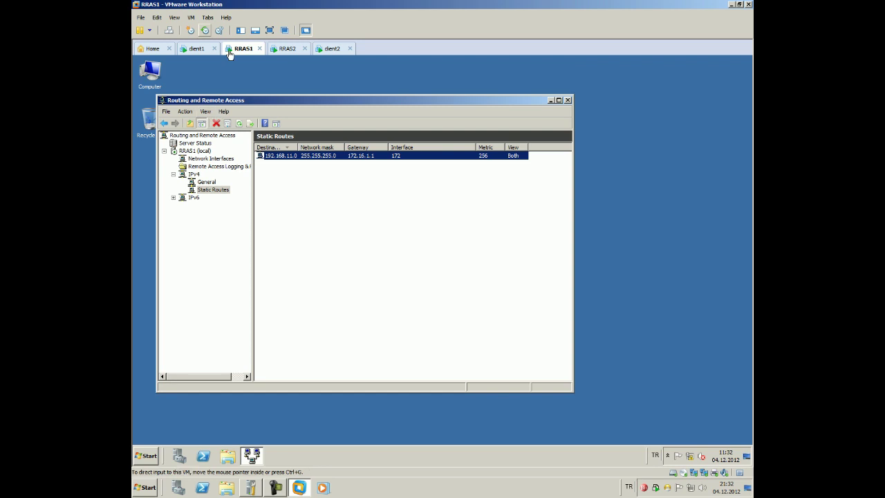
click(272, 201)
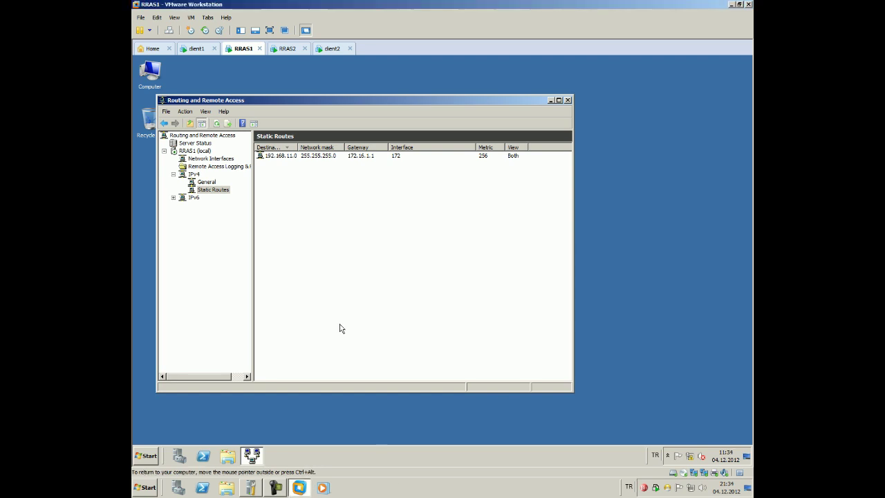
click(206, 182)
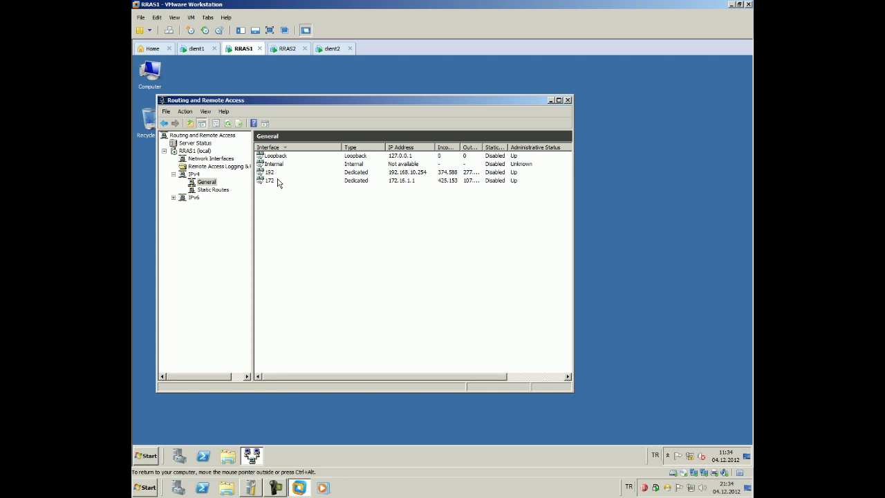
Start a new inbound filter in the 192 interface's properties
click(277, 173)
right_click(277, 175)
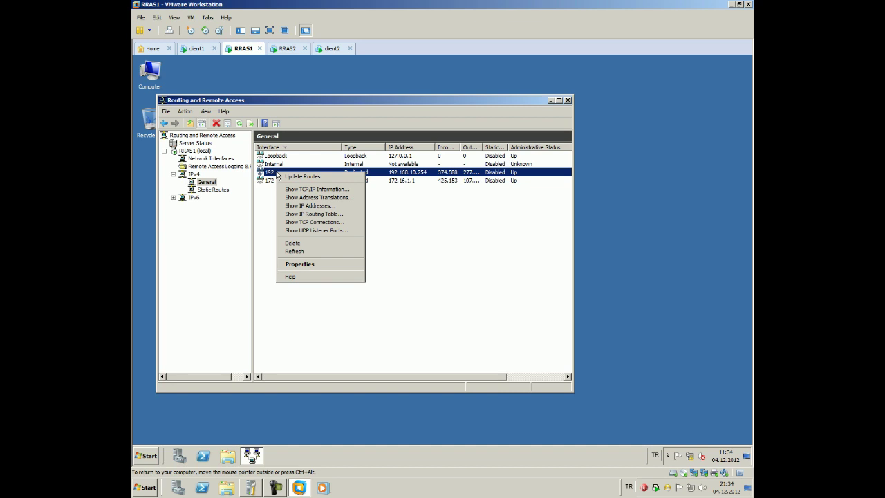
click(313, 263)
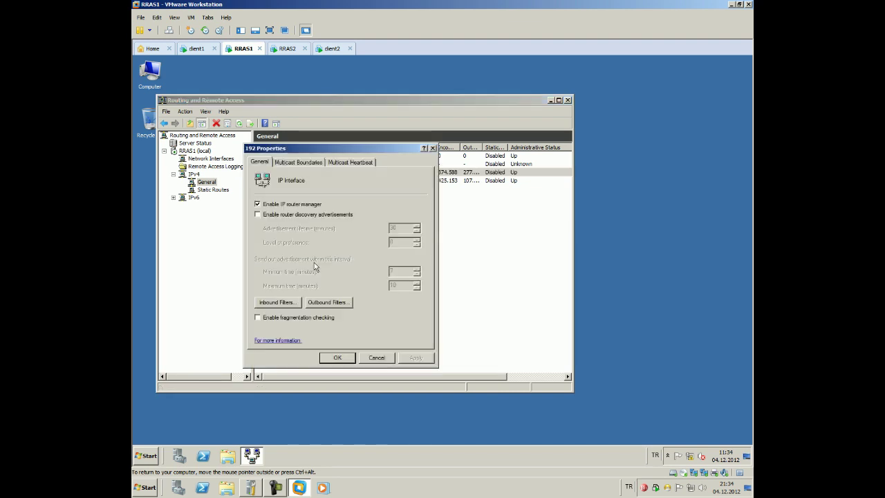
click(282, 304)
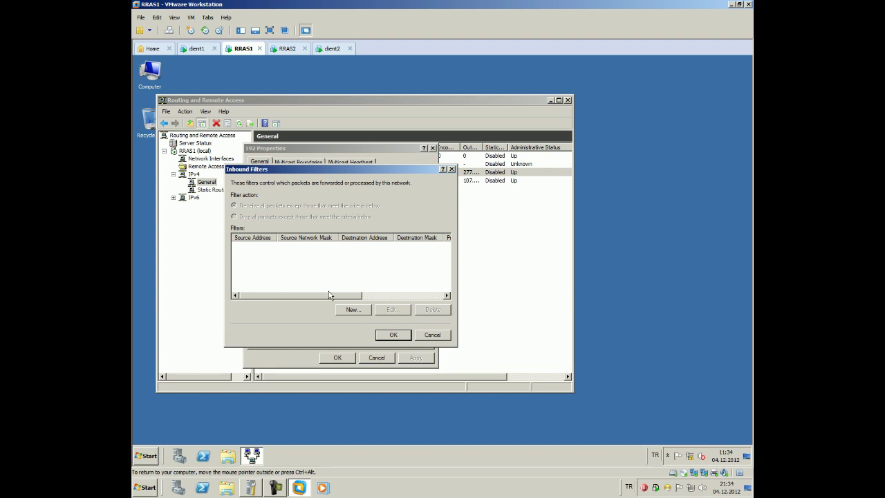
click(354, 309)
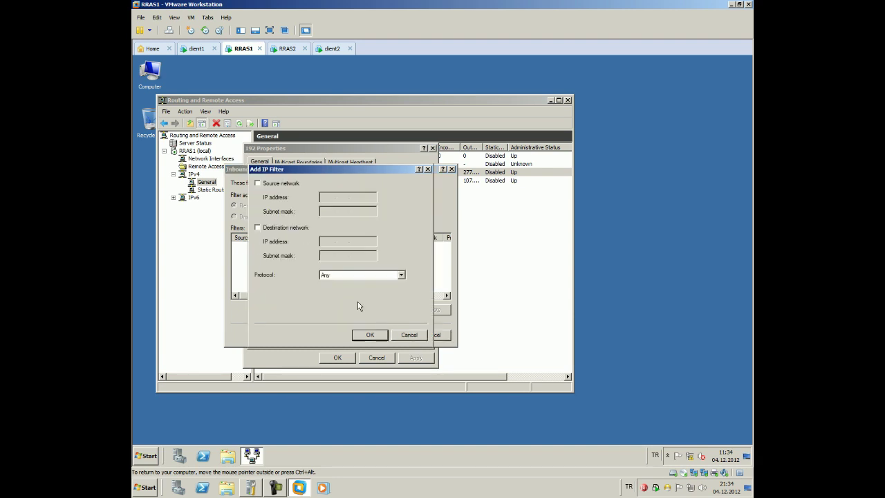
Filter on source network 192.168.10.1 with mask 255.255.255.255 and save the filter
click(257, 183)
click(327, 197)
text(192.168.10.1)
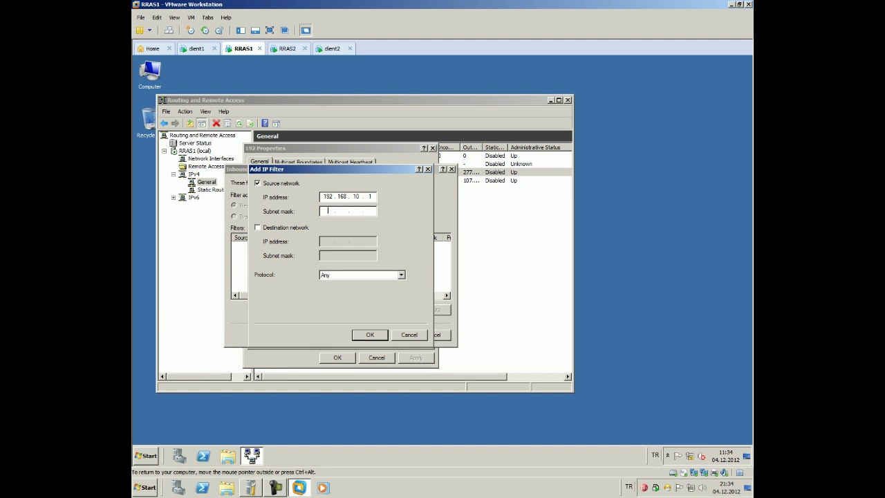
text(255.255.255.255)
key(BackSpace)
key(BackSpace)
key(BackSpace)
text(255)
key(Return)
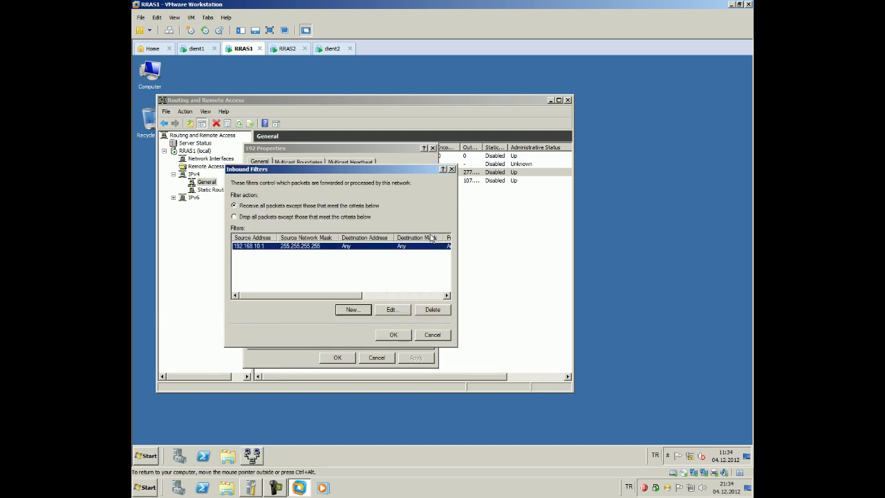
Edit the filter's source to network 192.168.10.0 with mask 255.255.255.0
click(382, 310)
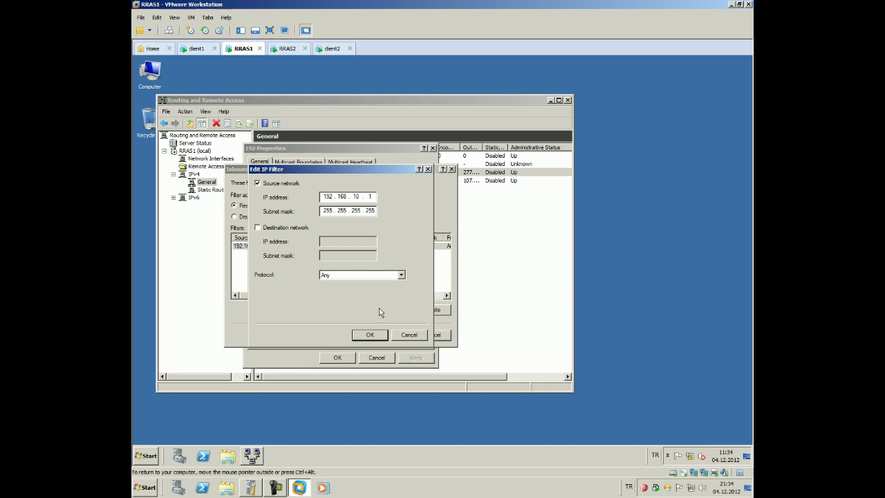
double_click(369, 211)
text(0)
double_click(372, 197)
text(0)
Enable destination network filtering with 192.168.11.0 and mask 255.255.255.0
click(297, 227)
click(325, 240)
text(192 . 168 . )
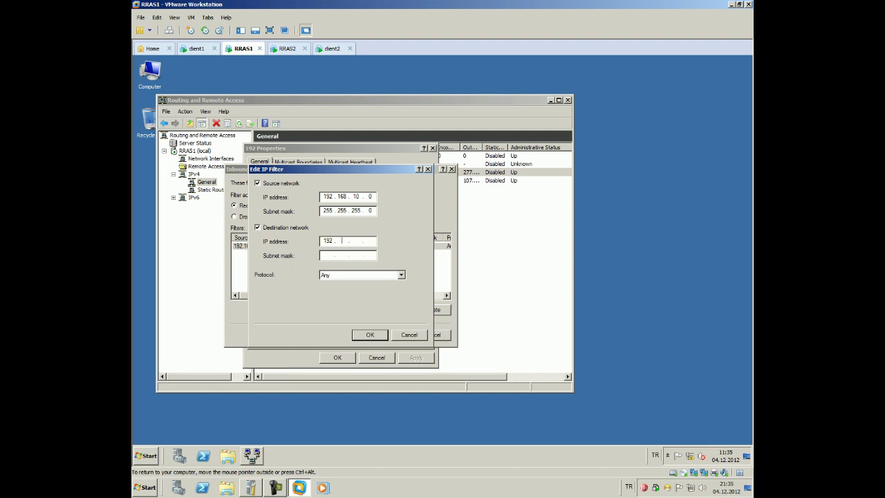
text(11 . 0)
key(Tab)
text(255 . 2)
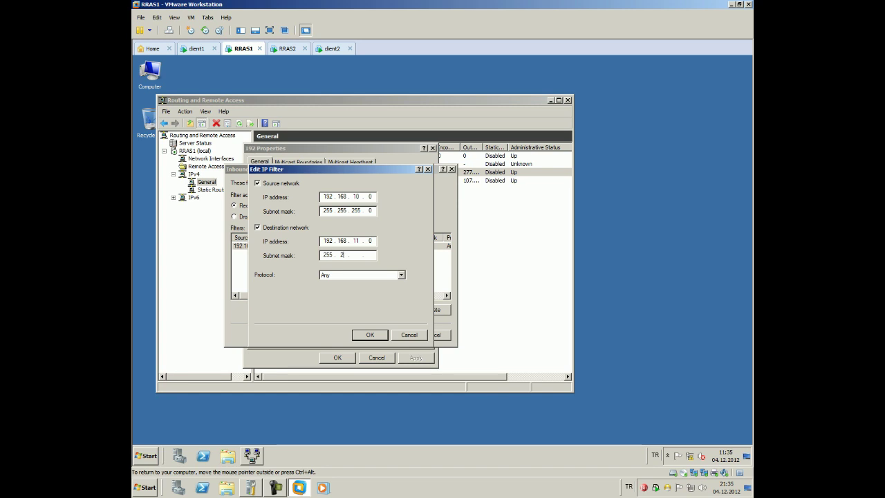
text(55 . 255 . 0)
click(401, 275)
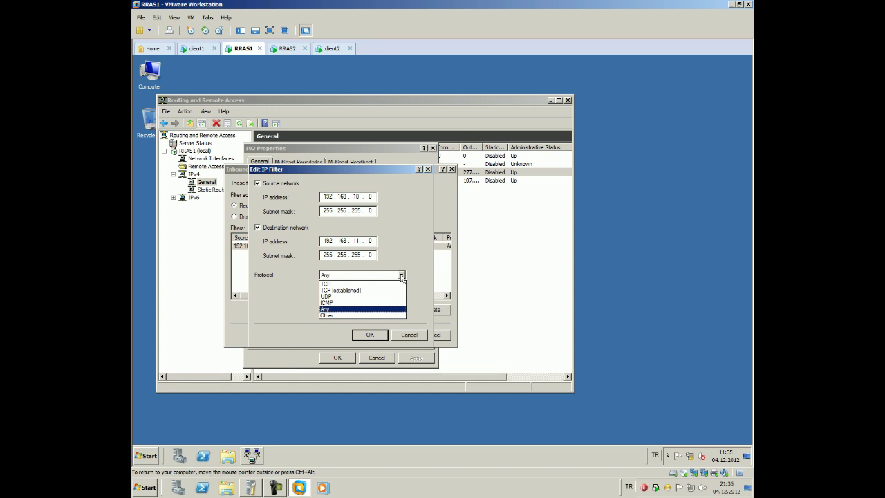